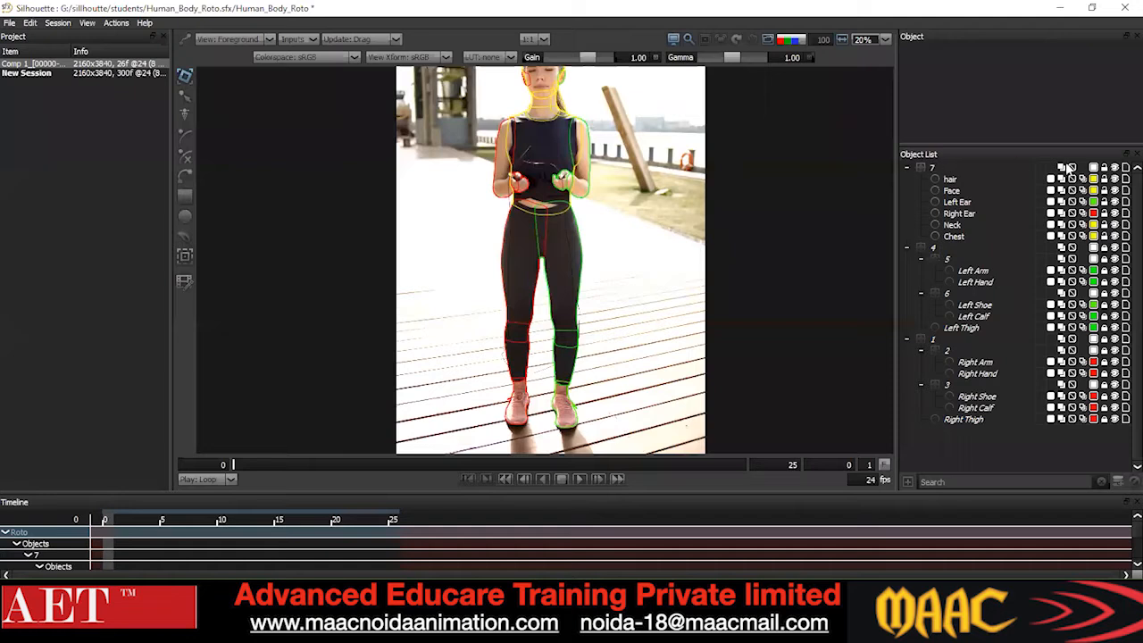
Unlock layers 4 and 1 together with their sublayers and all left and right arm, hand, shoe, calf and thigh shapes.
click(1104, 168)
click(1104, 168)
click(1104, 248)
click(1104, 259)
click(1104, 270)
click(1104, 282)
click(1104, 293)
click(1104, 304)
click(1104, 316)
click(1104, 327)
click(1104, 339)
click(1104, 351)
click(1104, 361)
click(1104, 373)
click(1104, 384)
click(1104, 396)
click(1104, 408)
click(1104, 419)
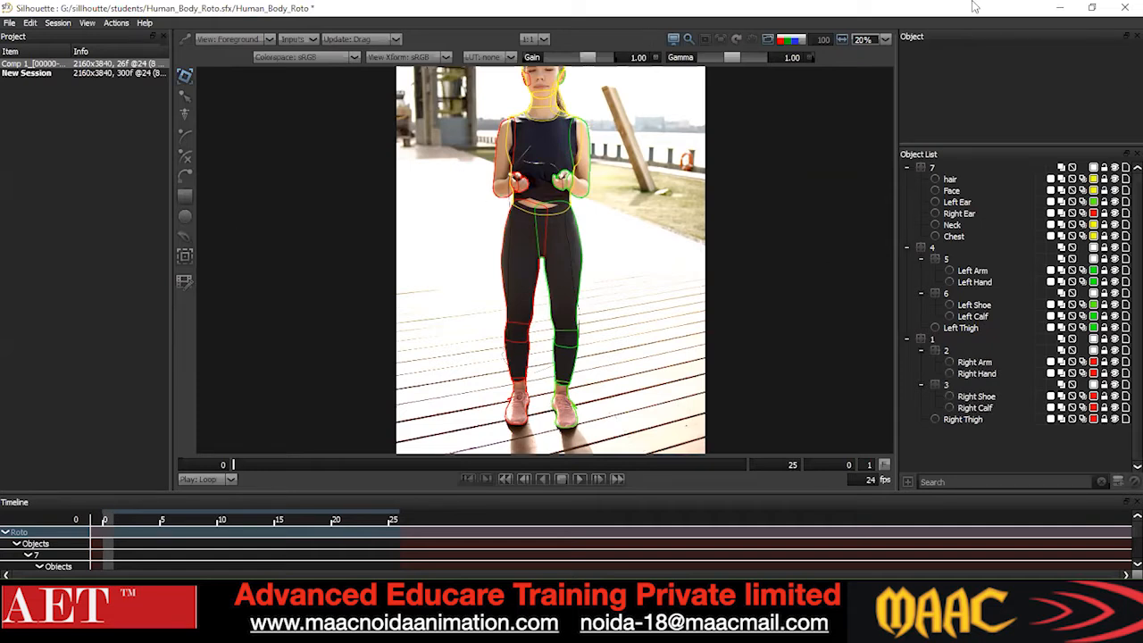
Lower the viewer gain to about -0.55 to darken the footage behind the roto outlines.
scroll(527, 170, up, 1)
scroll(527, 169, down, 2)
drag(527, 170, 519, 214)
scroll(519, 214, up, 1)
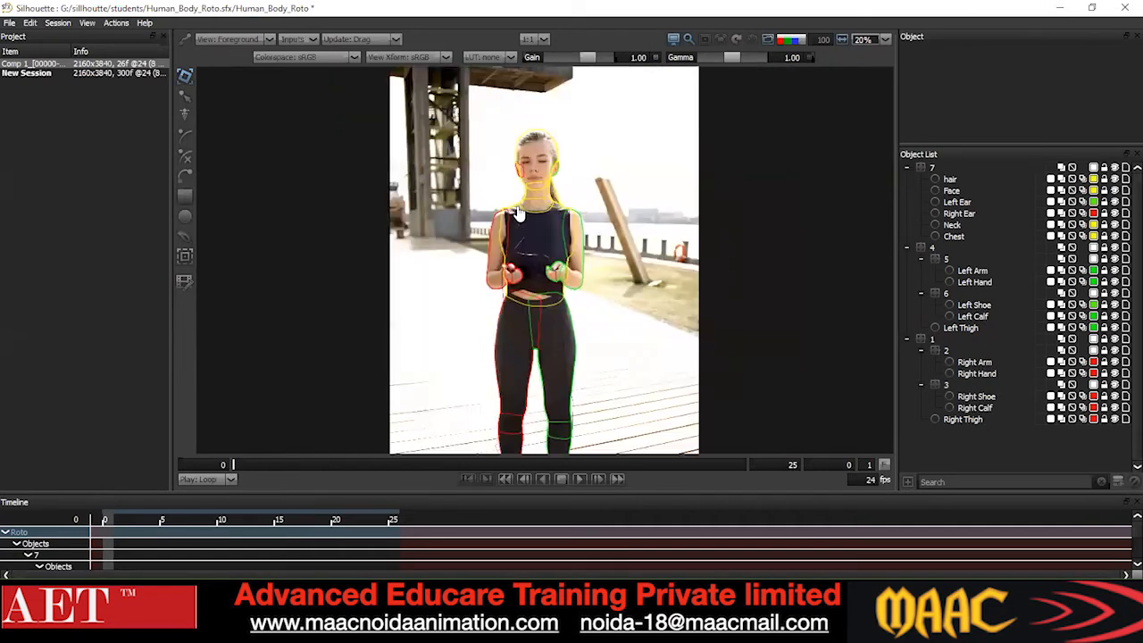
scroll(519, 212, down, 1)
scroll(517, 209, up, 1)
scroll(516, 206, down, 1)
scroll(513, 204, up, 1)
drag(561, 163, 563, 200)
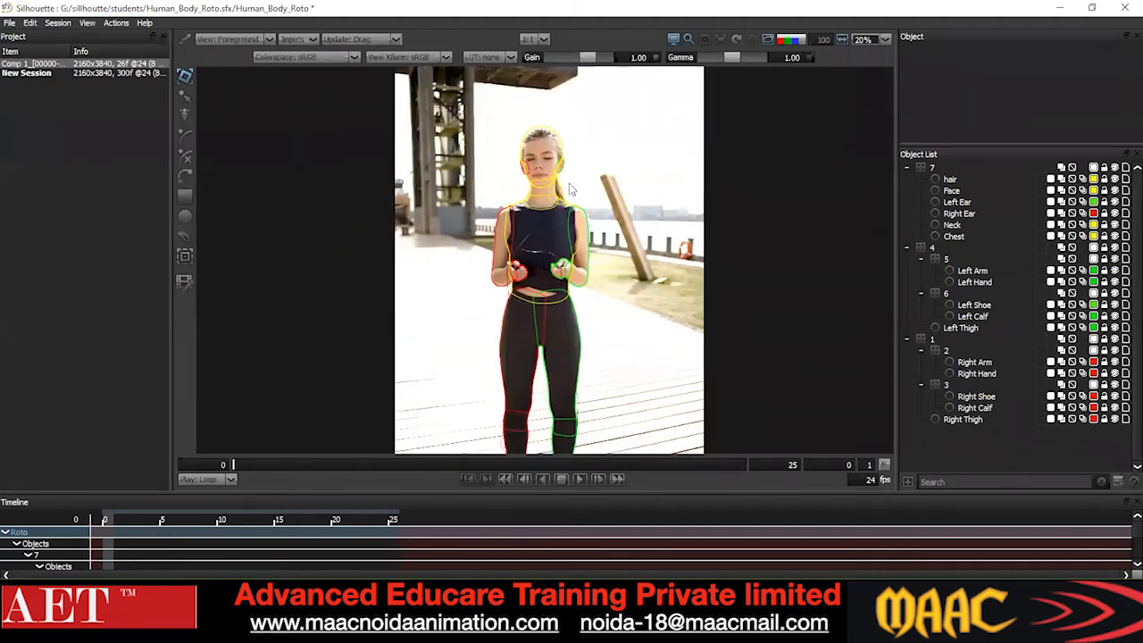
scroll(576, 178, down, 1)
drag(586, 56, 573, 59)
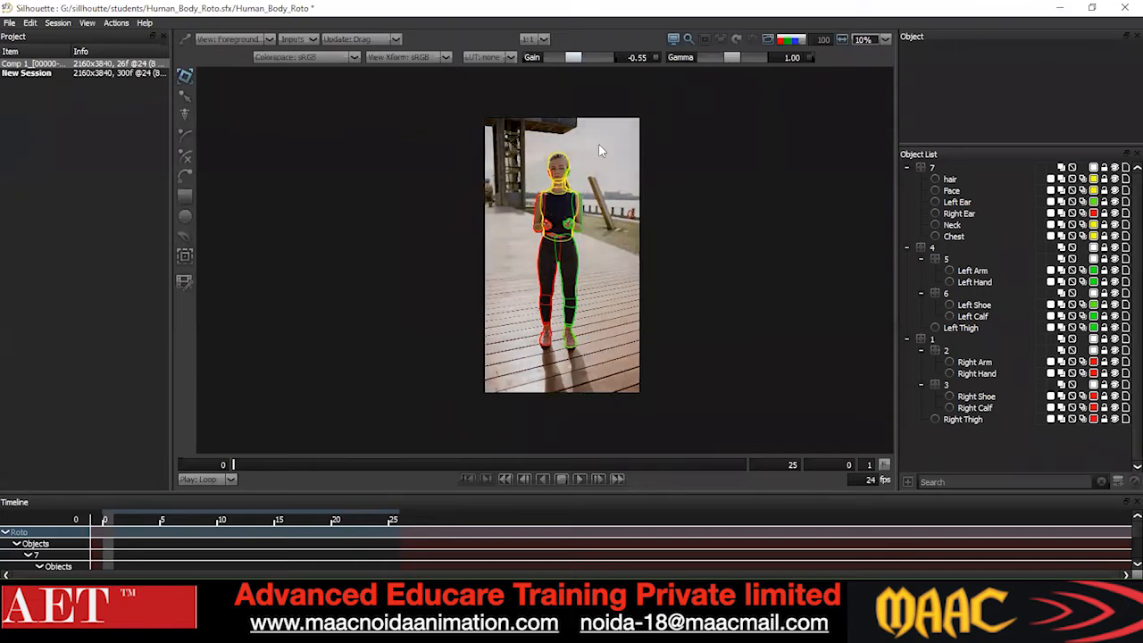
Examine the body's roto outlines up close, from the arms and legs up to the neck and face.
scroll(556, 211, up, 2)
scroll(439, 145, up, 1)
scroll(487, 240, up, 1)
scroll(438, 256, up, 1)
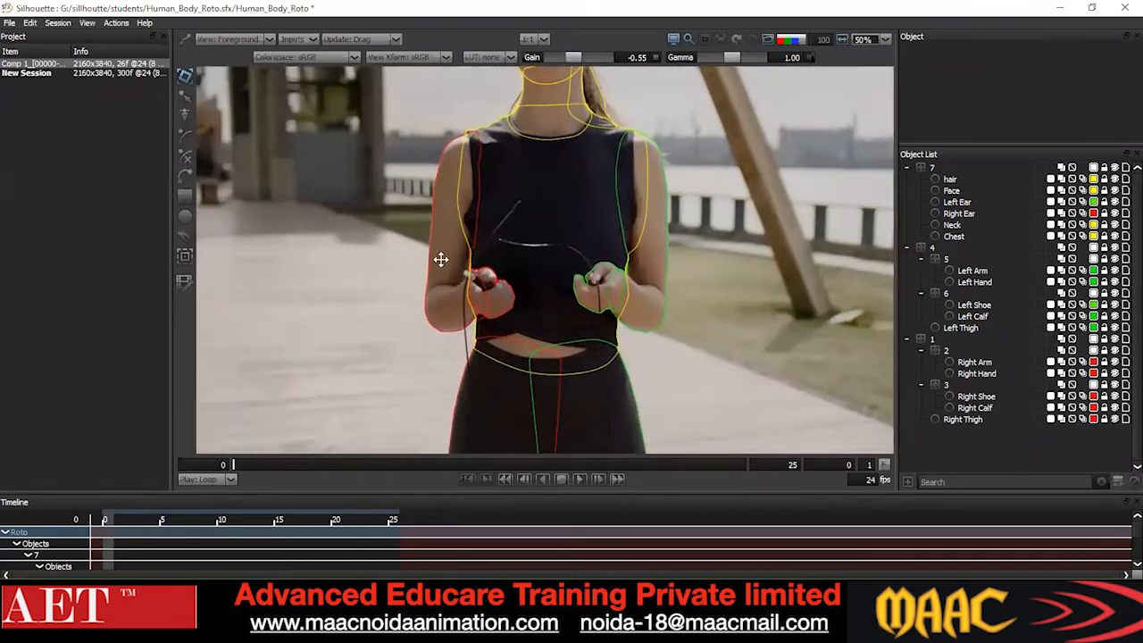
scroll(469, 194, up, 1)
scroll(484, 203, down, 5)
scroll(512, 258, up, 2)
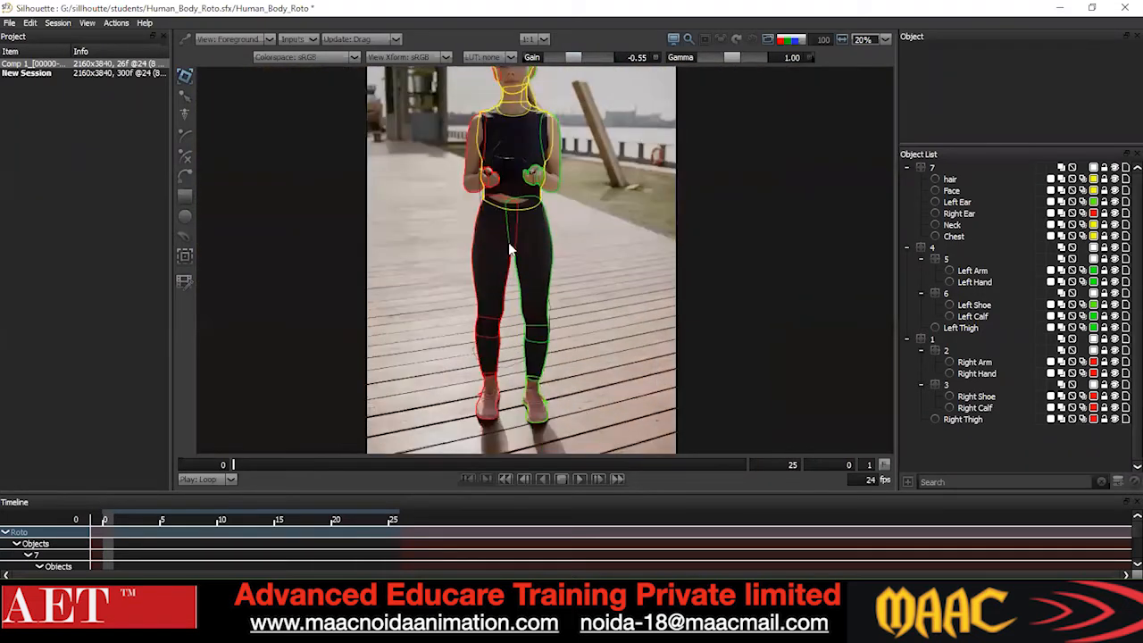
drag(514, 258, 505, 276)
scroll(504, 272, up, 1)
drag(485, 232, 479, 357)
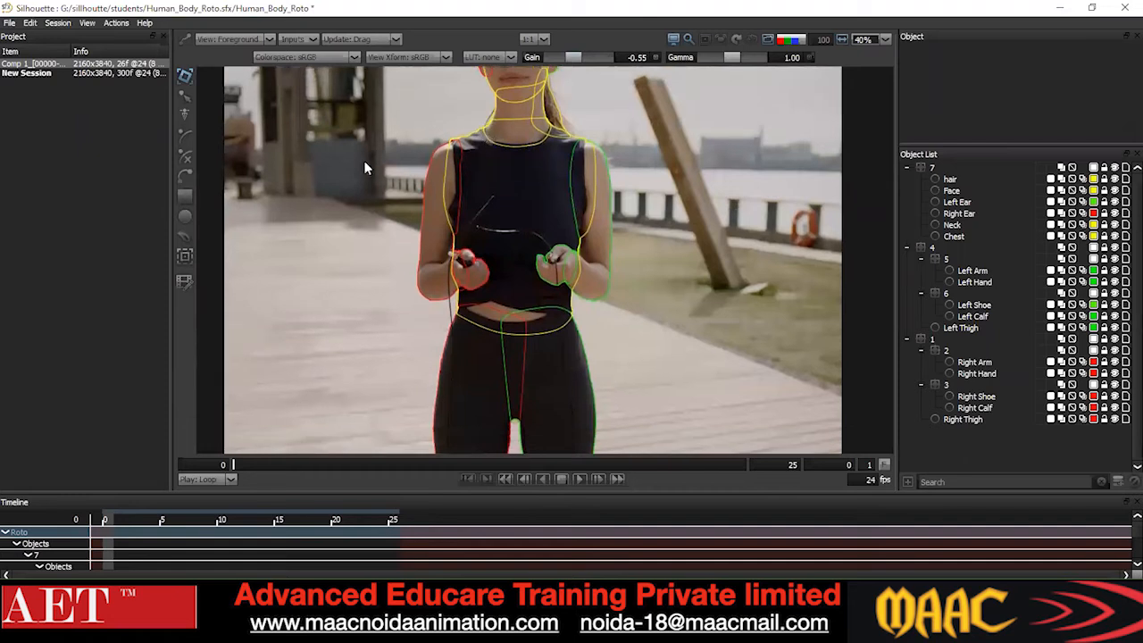
drag(367, 160, 318, 223)
scroll(455, 236, up, 2)
scroll(454, 266, up, 3)
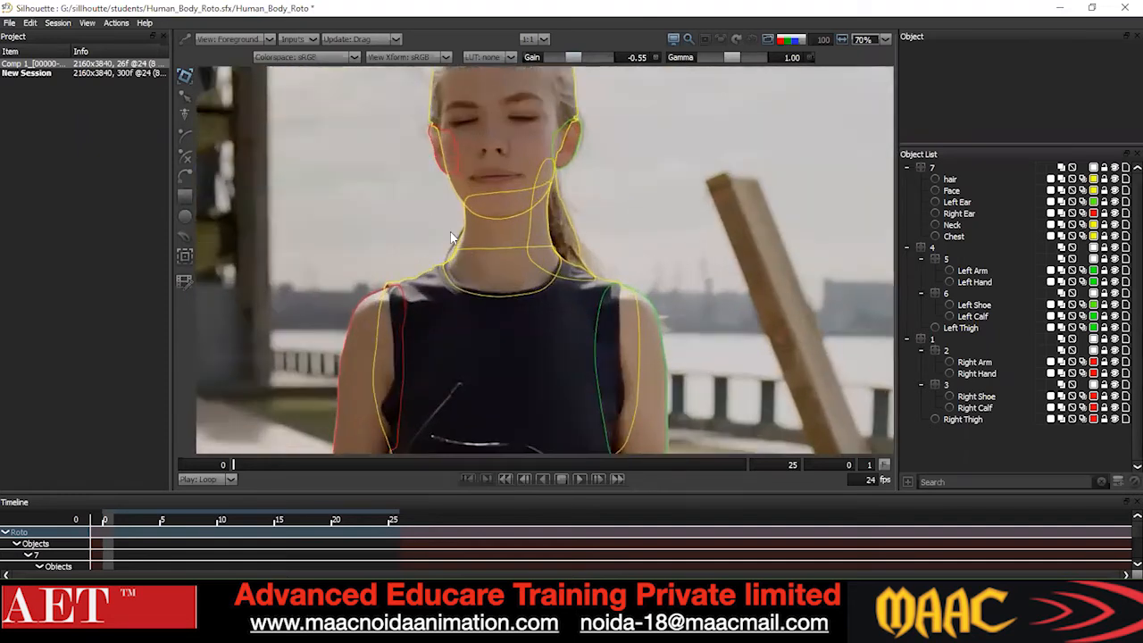
Set the viewer gain to about -1.03 and the gamma to about 0.94.
scroll(453, 267, down, 1)
drag(573, 63, 566, 60)
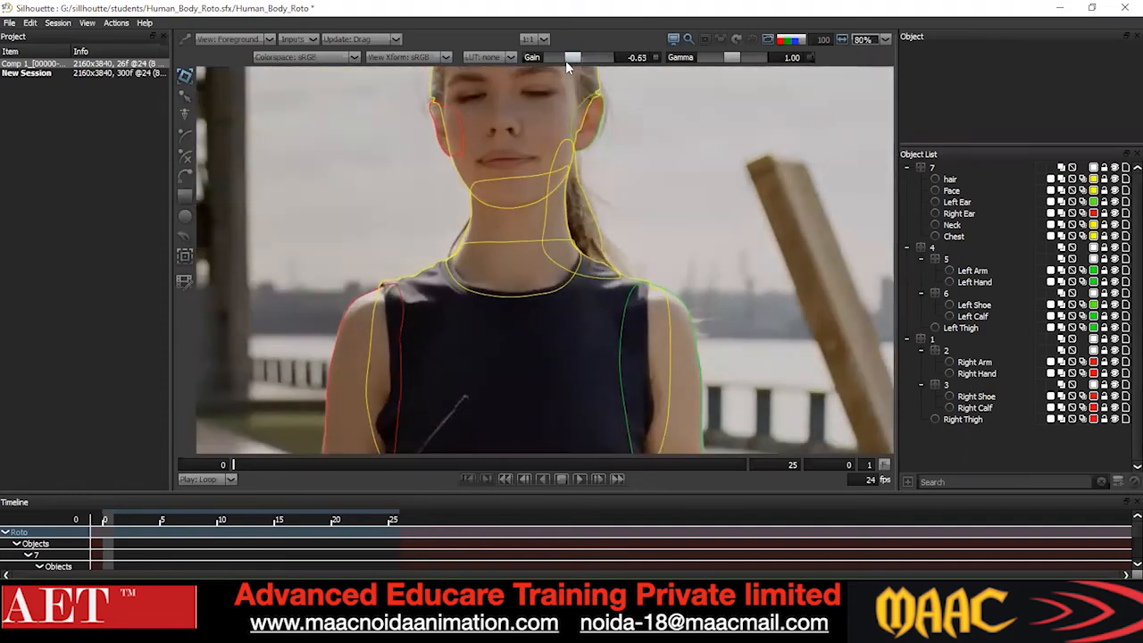
drag(734, 61, 726, 60)
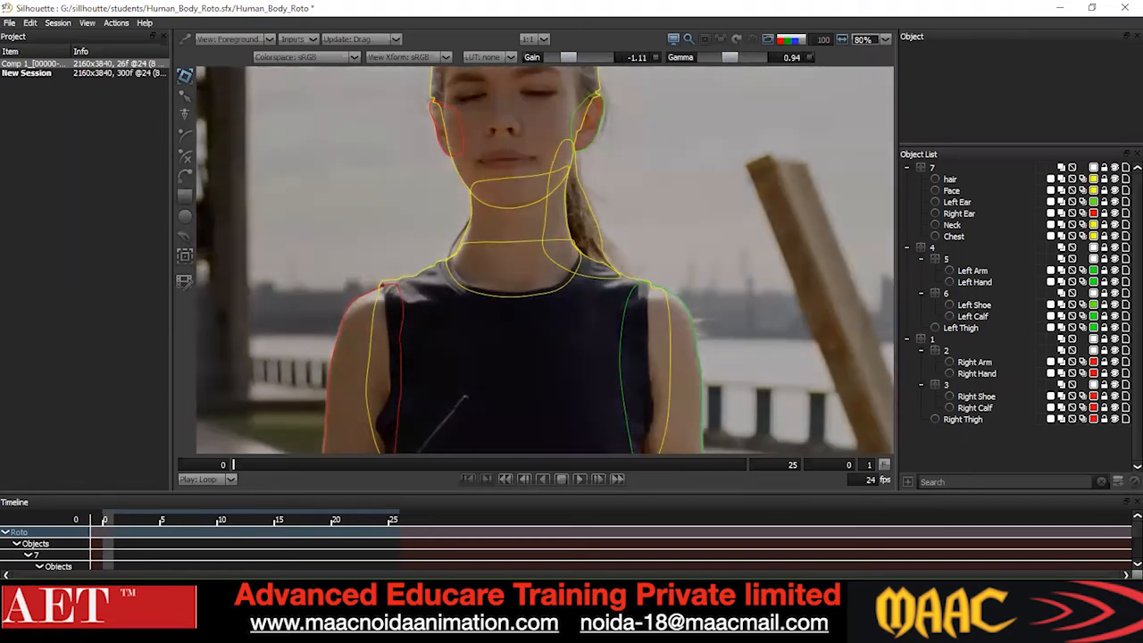
drag(570, 56, 573, 57)
Select the Chest shape, display its control points with the Reshape tool and examine them along the shoulders and neck.
scroll(408, 275, up, 4)
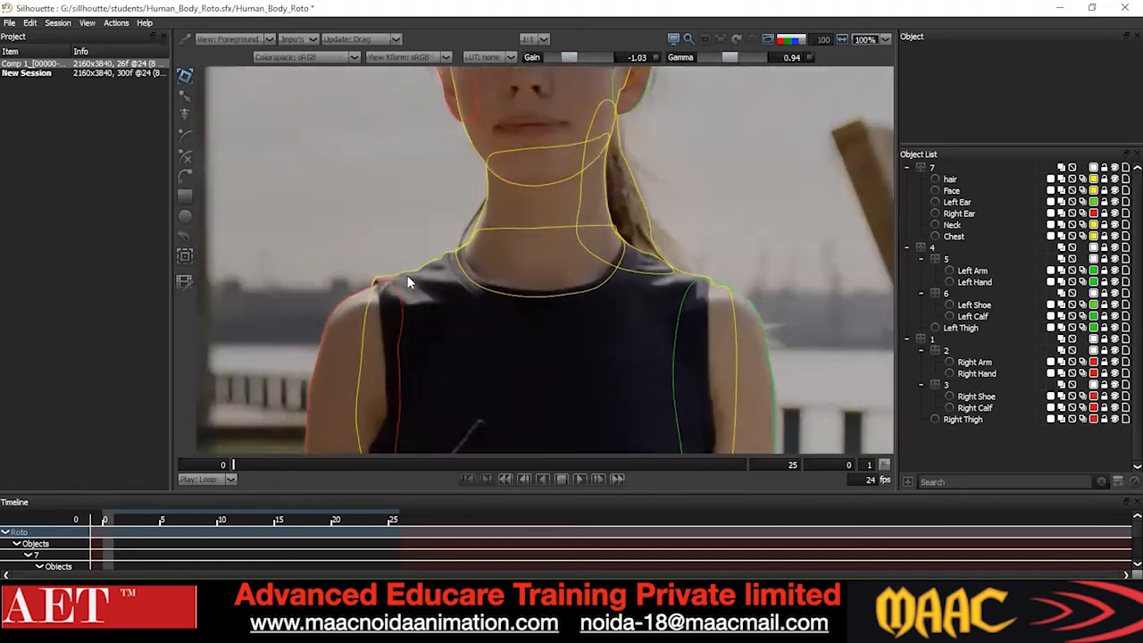
click(412, 259)
scroll(413, 259, up, 1)
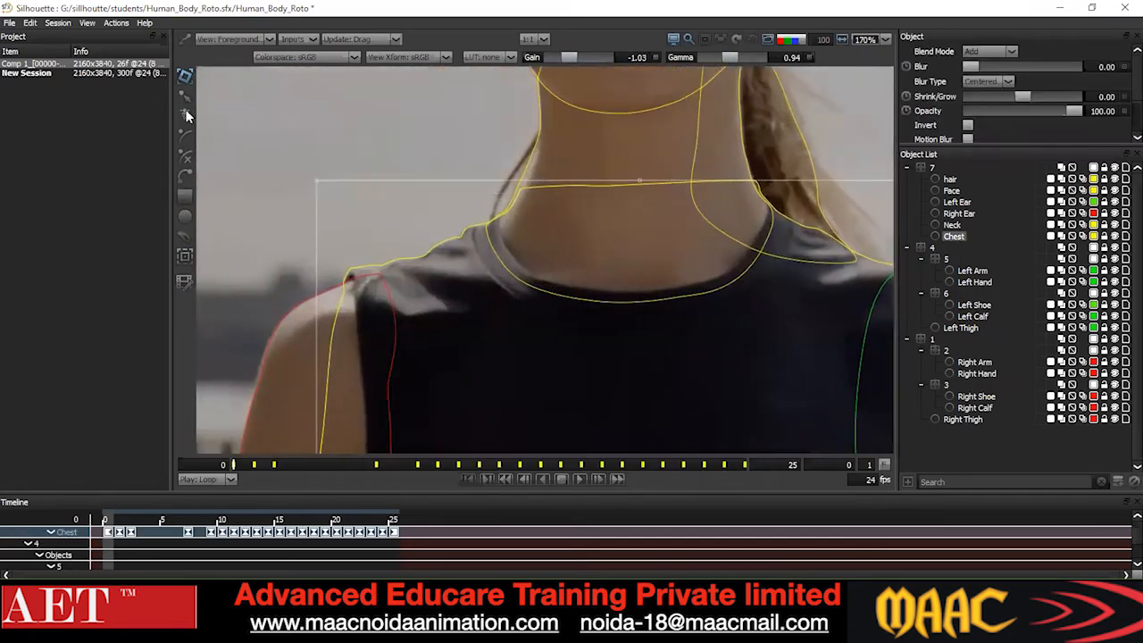
scroll(420, 249, down, 4)
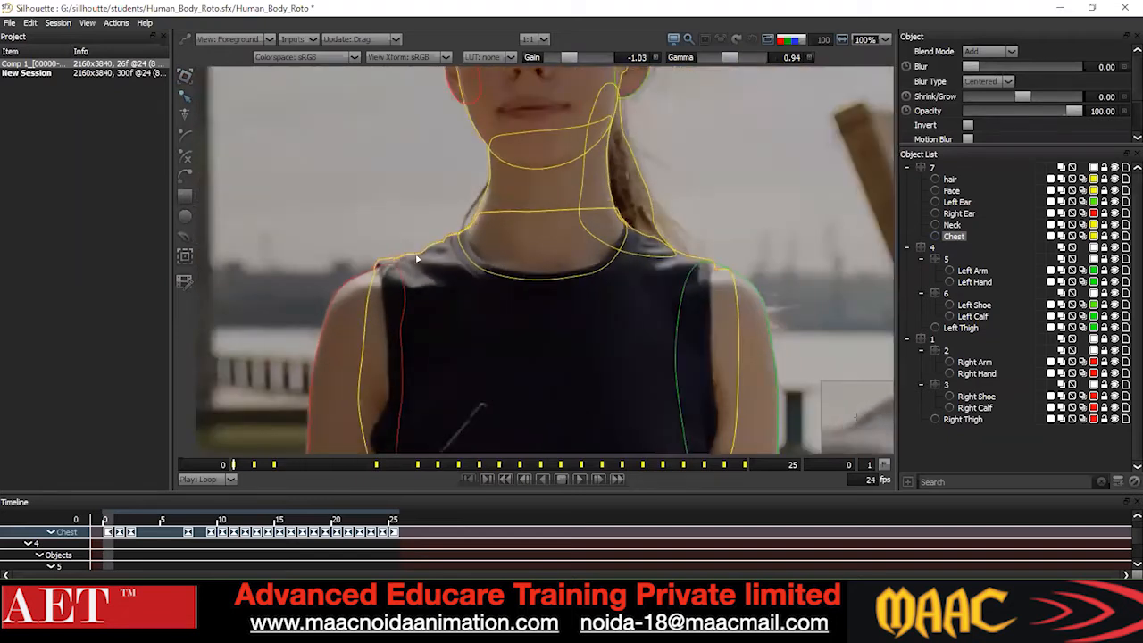
scroll(405, 224, down, 4)
scroll(529, 213, up, 2)
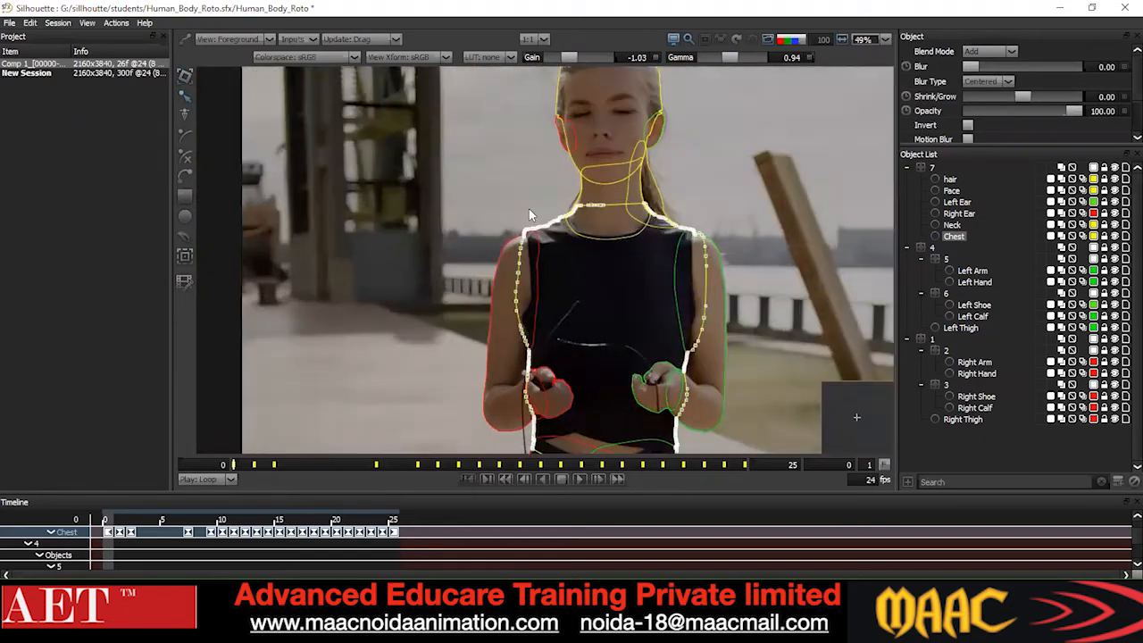
scroll(529, 208, up, 5)
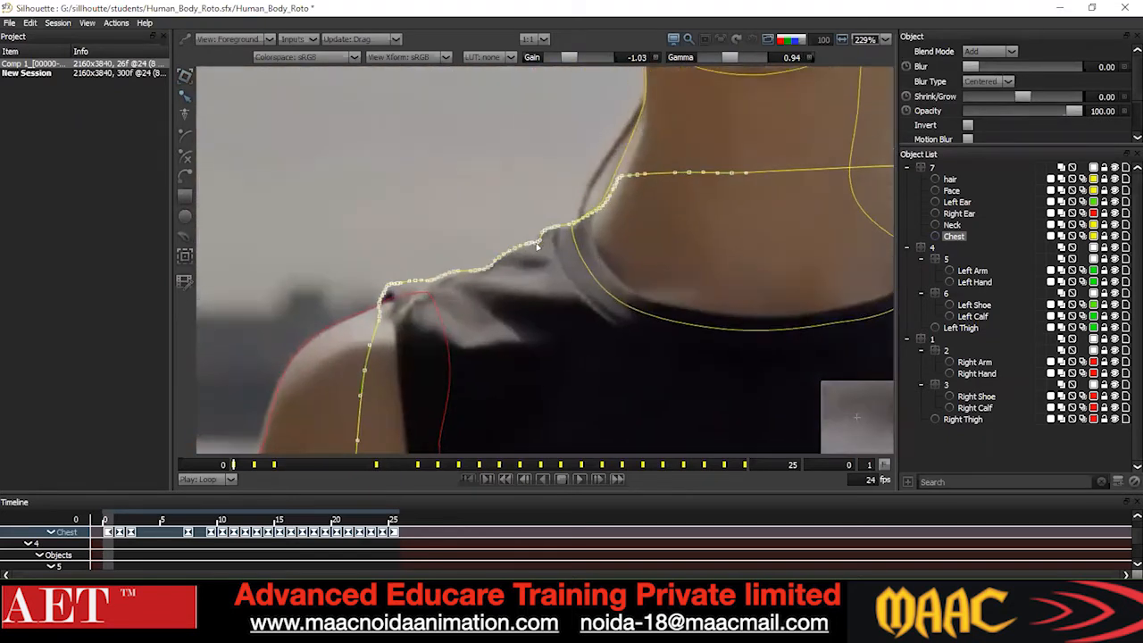
scroll(537, 246, up, 1)
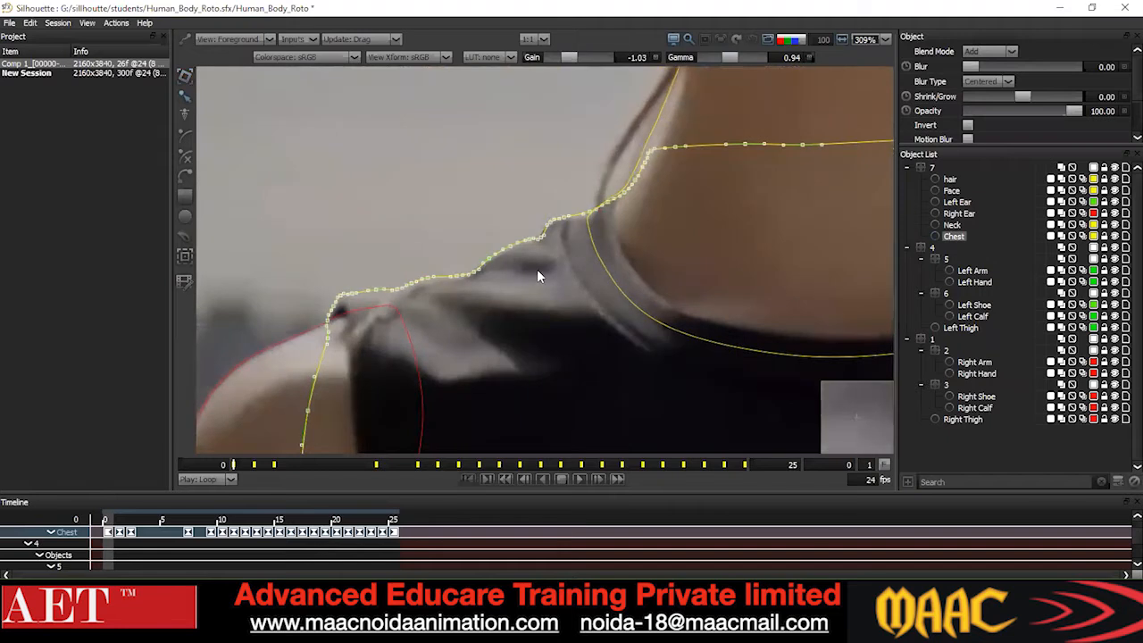
scroll(537, 271, down, 2)
drag(404, 313, 399, 262)
scroll(400, 268, down, 3)
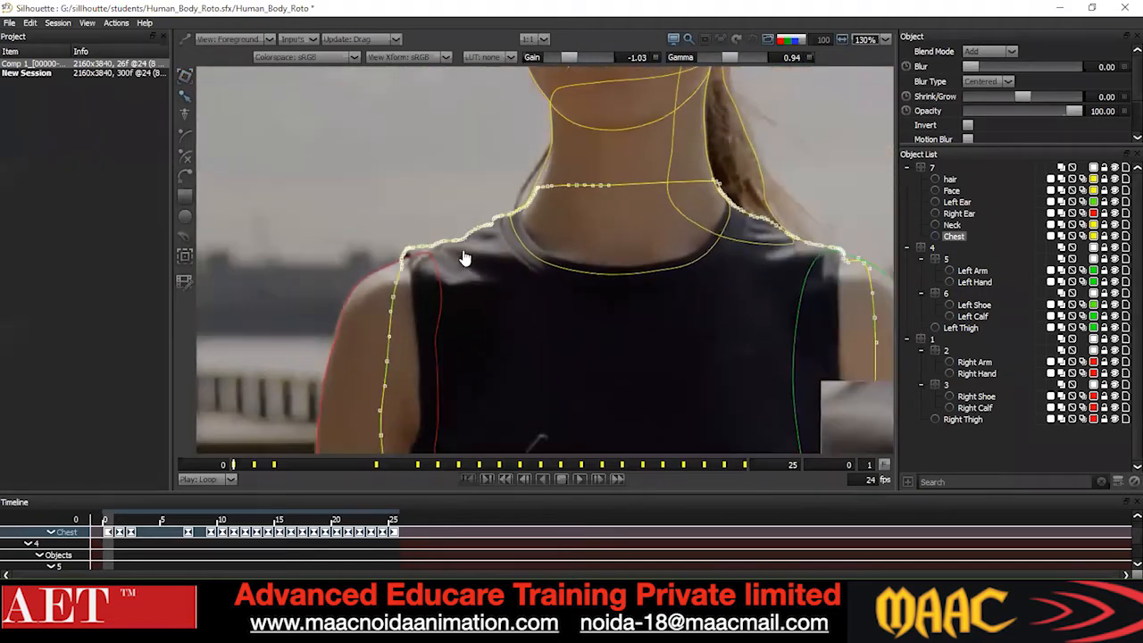
scroll(464, 258, down, 5)
scroll(524, 196, up, 1)
drag(535, 219, 357, 94)
scroll(357, 94, up, 1)
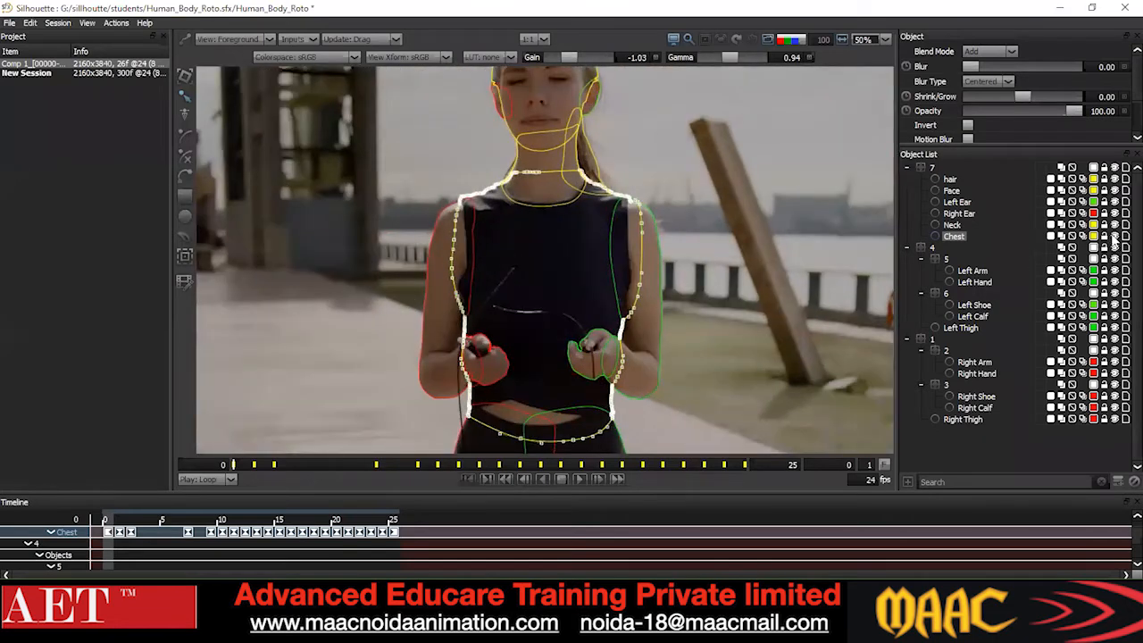
Hide the Chest shape and draw a closed Bezier over the right side of the chest, following the shoulder line.
click(1115, 237)
scroll(470, 200, up, 5)
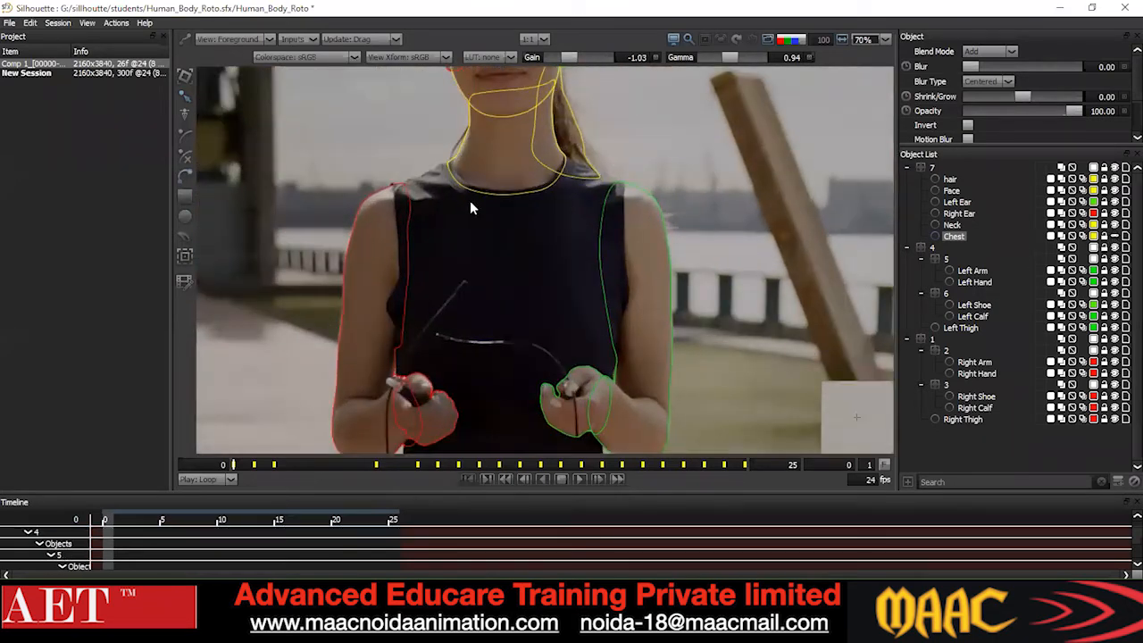
click(528, 216)
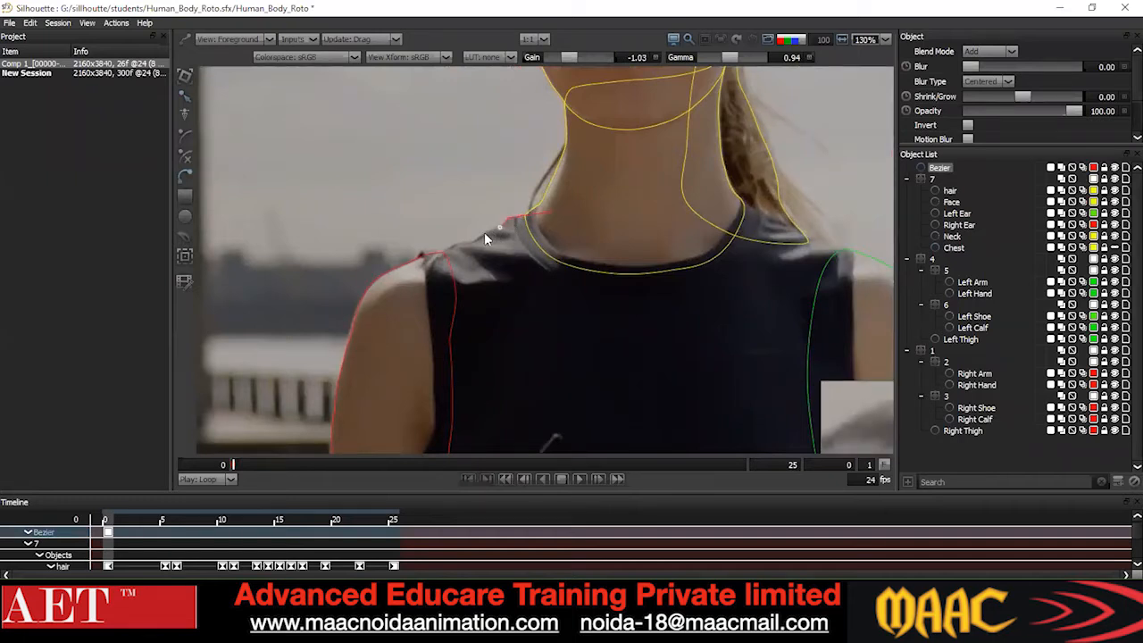
click(421, 253)
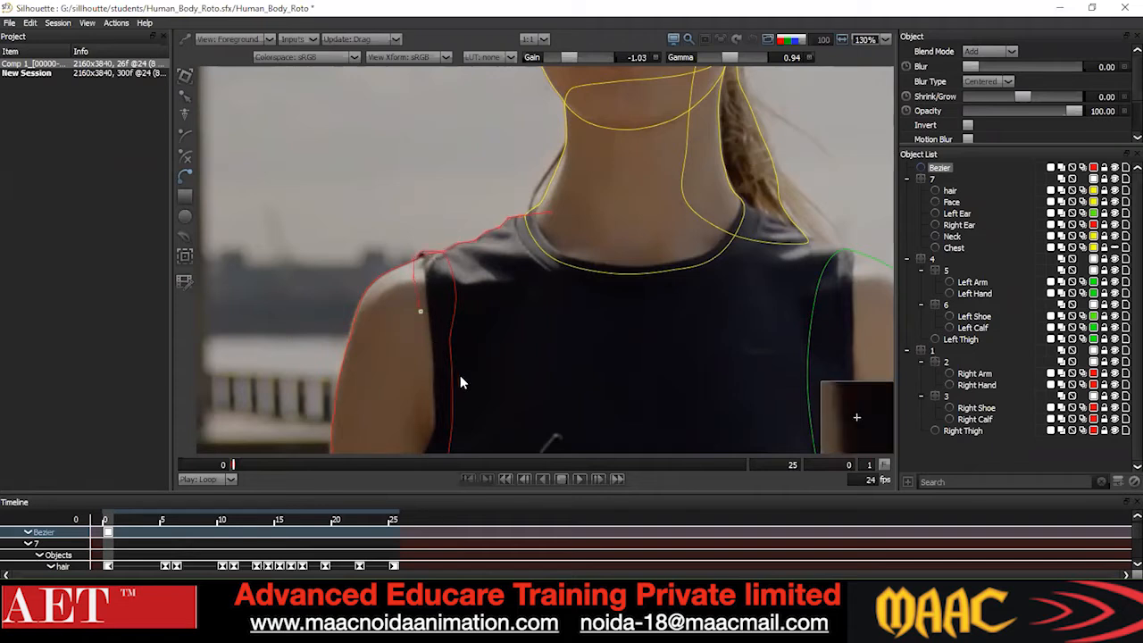
scroll(462, 384, down, 3)
drag(452, 347, 442, 211)
click(409, 306)
click(473, 328)
click(556, 310)
click(571, 260)
click(565, 197)
click(512, 117)
drag(575, 150, 566, 220)
Adjust the control points of the new Bezier on the right side of the chest with the Reshape tool.
click(185, 96)
right_click(618, 124)
click(650, 258)
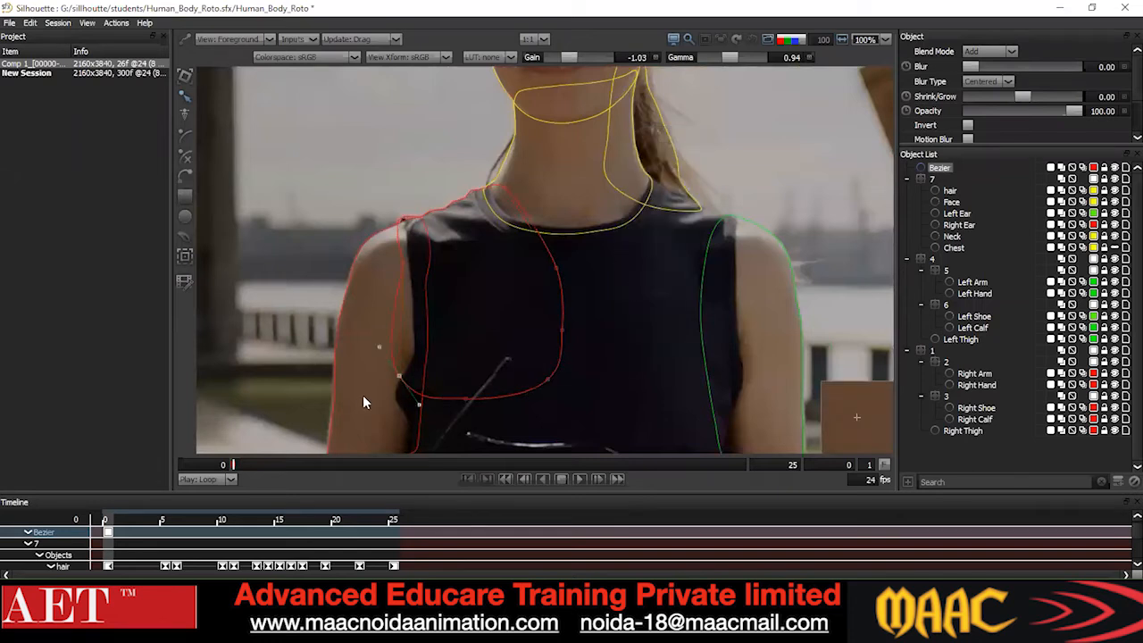
right_click(513, 183)
click(560, 315)
click(604, 276)
drag(569, 243, 544, 256)
Show and select the Chest shape, and step frame by frame from frame 1 to check its motion.
scroll(544, 256, down, 1)
click(1115, 248)
click(679, 232)
click(254, 465)
scroll(514, 219, up, 2)
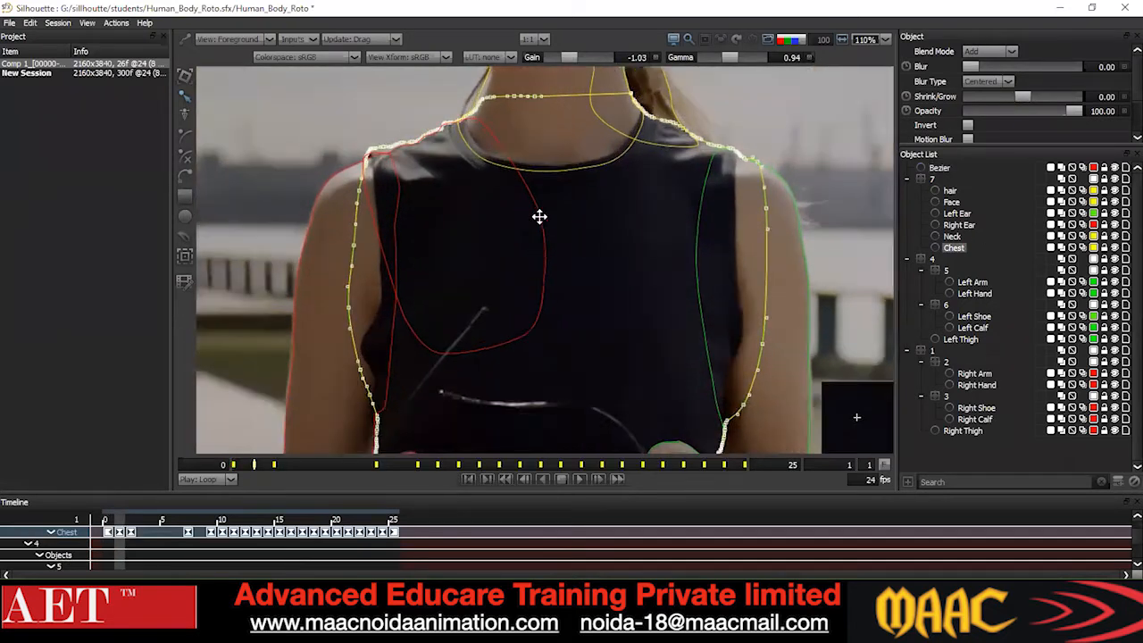
drag(531, 209, 494, 276)
key(x)
key(x)
key(x)
key(x)
key(x)
key(x)
key(x)
key(x)
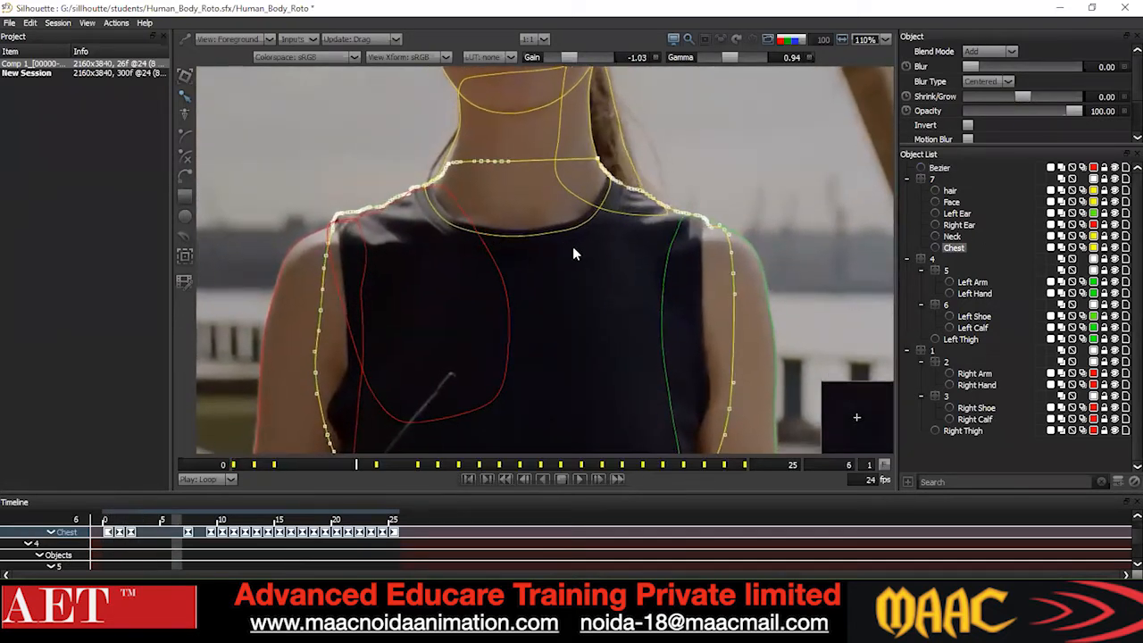
Play back the shot while selecting the Chest shape's points at the right and left shoulders, and return to frame 0.
click(580, 477)
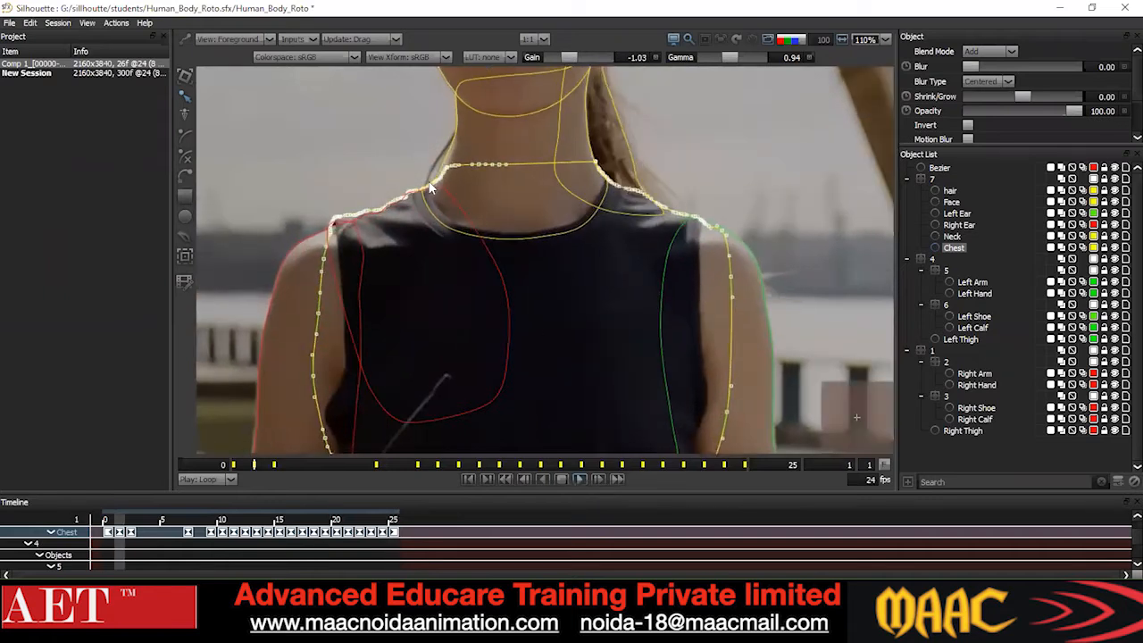
drag(298, 133, 495, 266)
drag(766, 145, 586, 246)
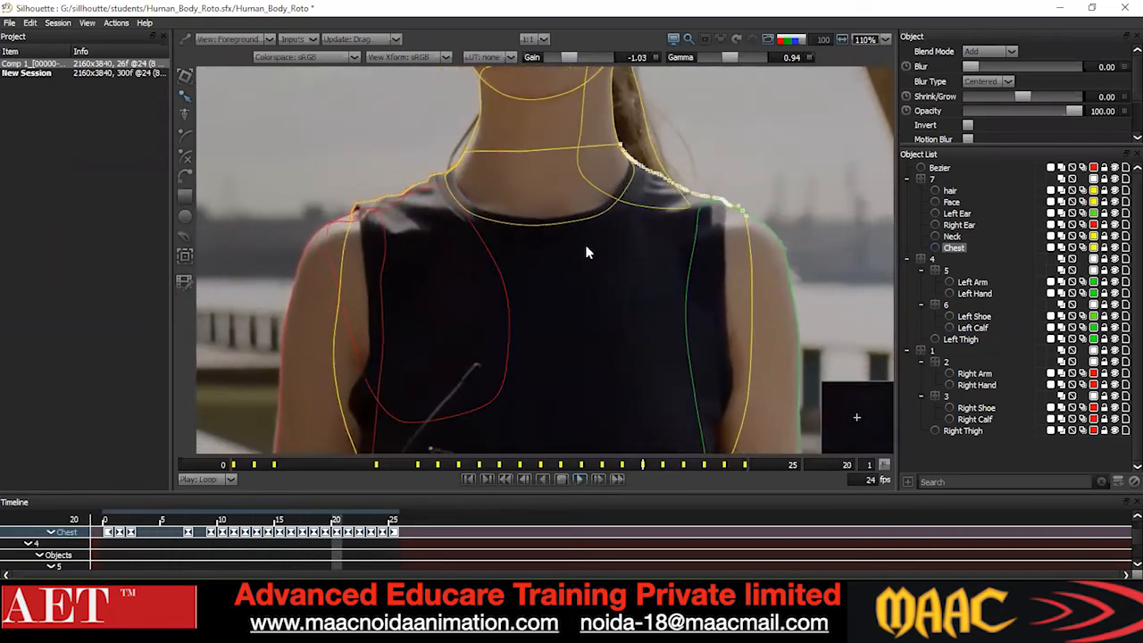
drag(762, 179, 694, 236)
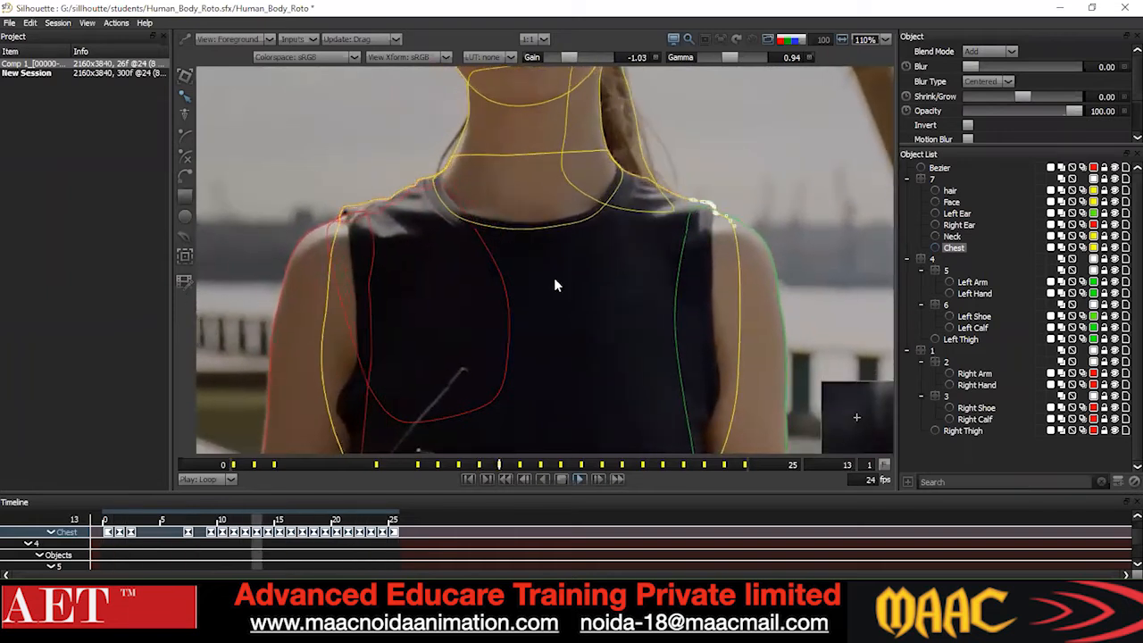
click(186, 466)
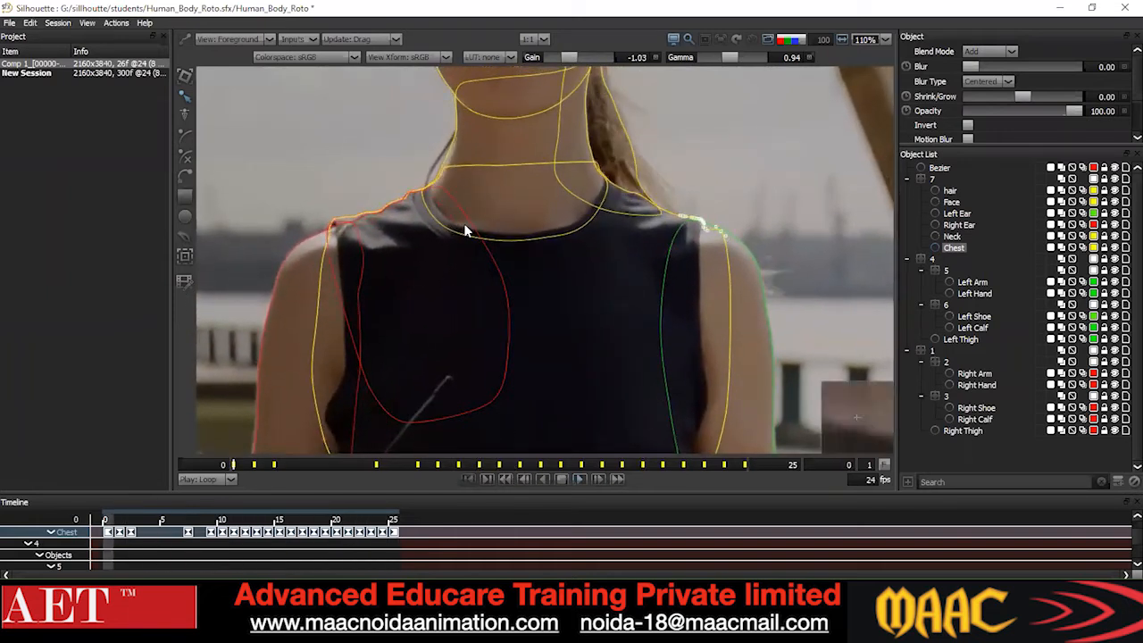
Hide the Chest shape again and clear the selection.
scroll(466, 229, down, 2)
click(1115, 249)
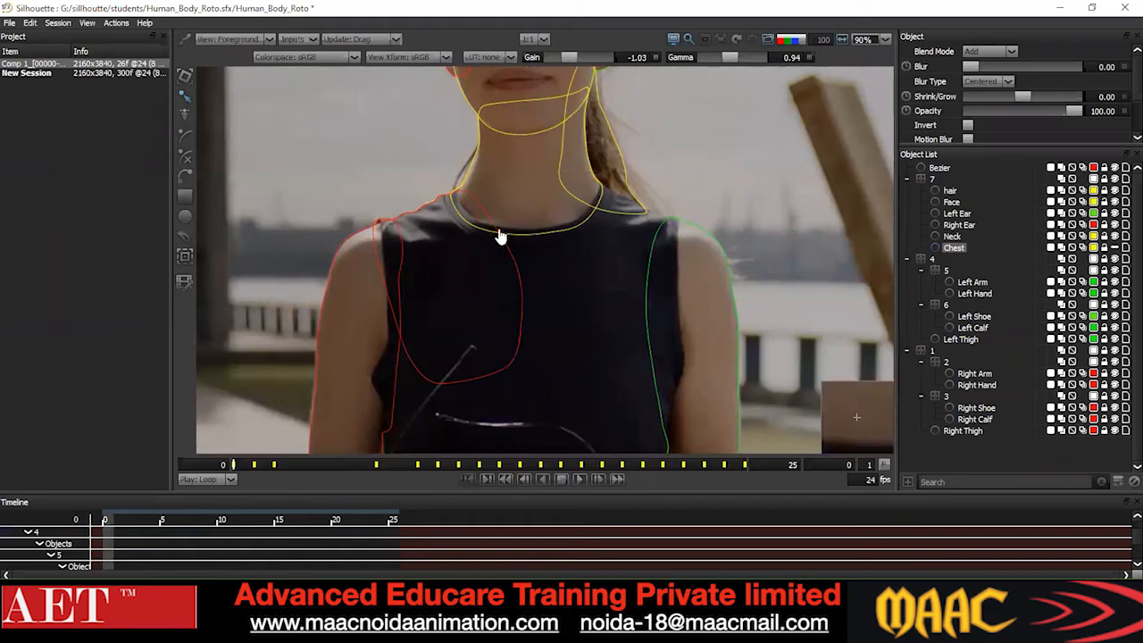
scroll(504, 230, down, 2)
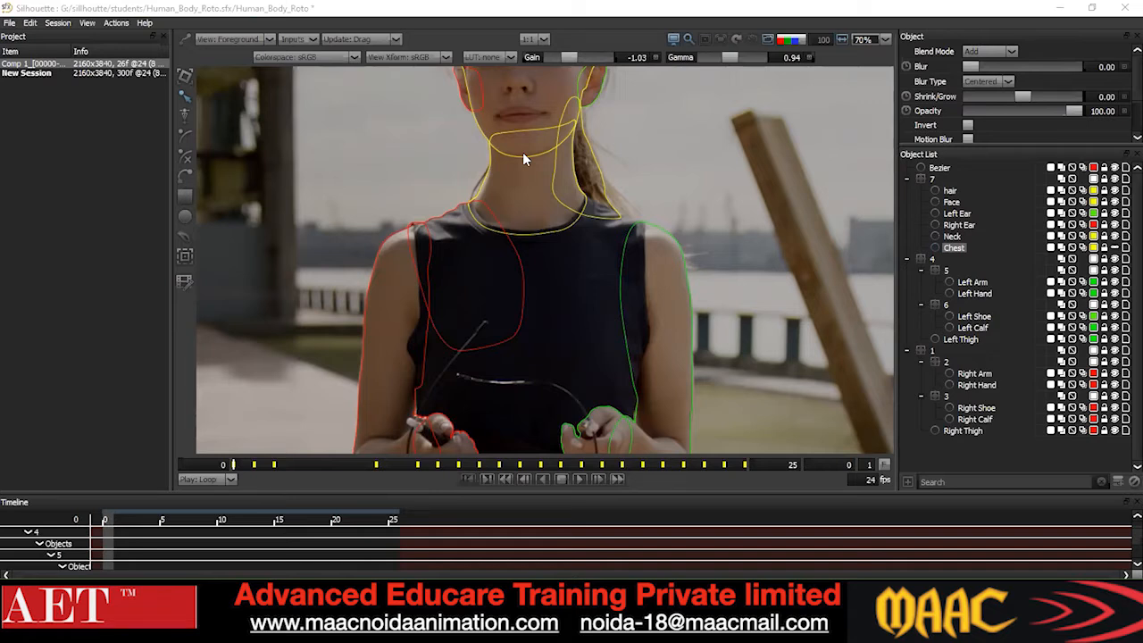
click(761, 389)
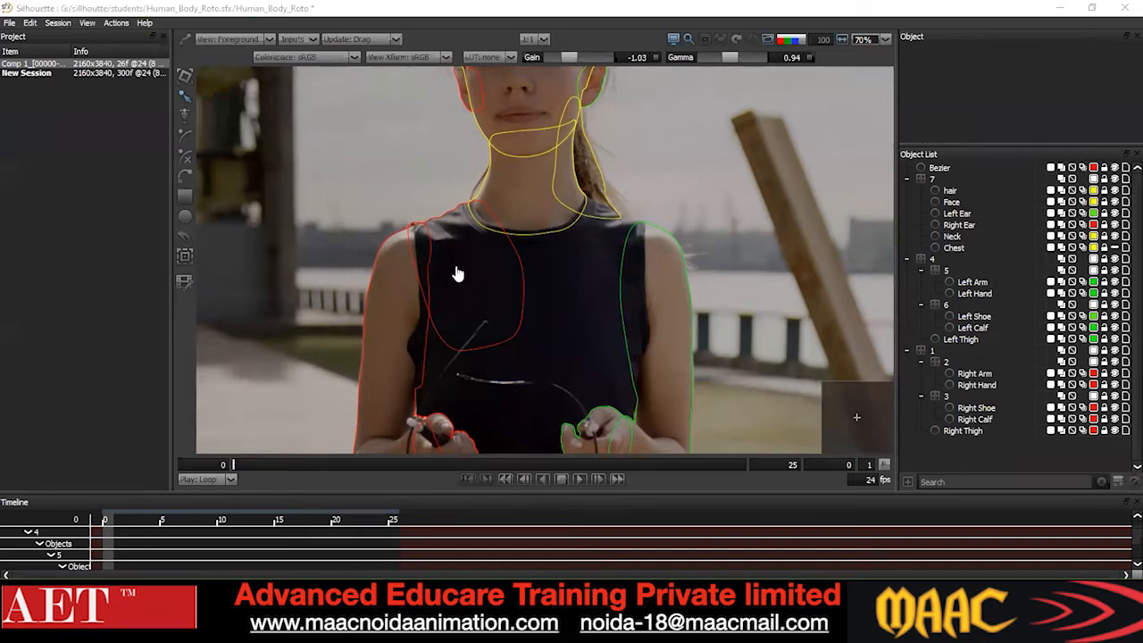
Select the new Bezier, pick its control points at the tip of the right shoulder and examine the shoulder outline.
scroll(437, 261, up, 4)
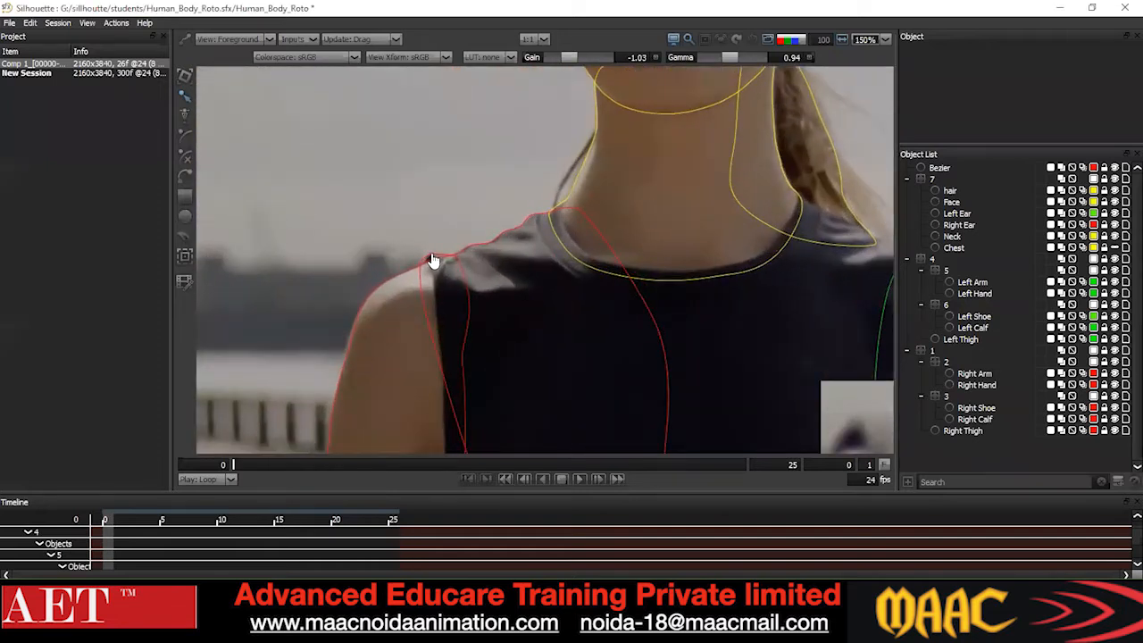
click(430, 256)
scroll(420, 255, up, 1)
drag(416, 251, 439, 292)
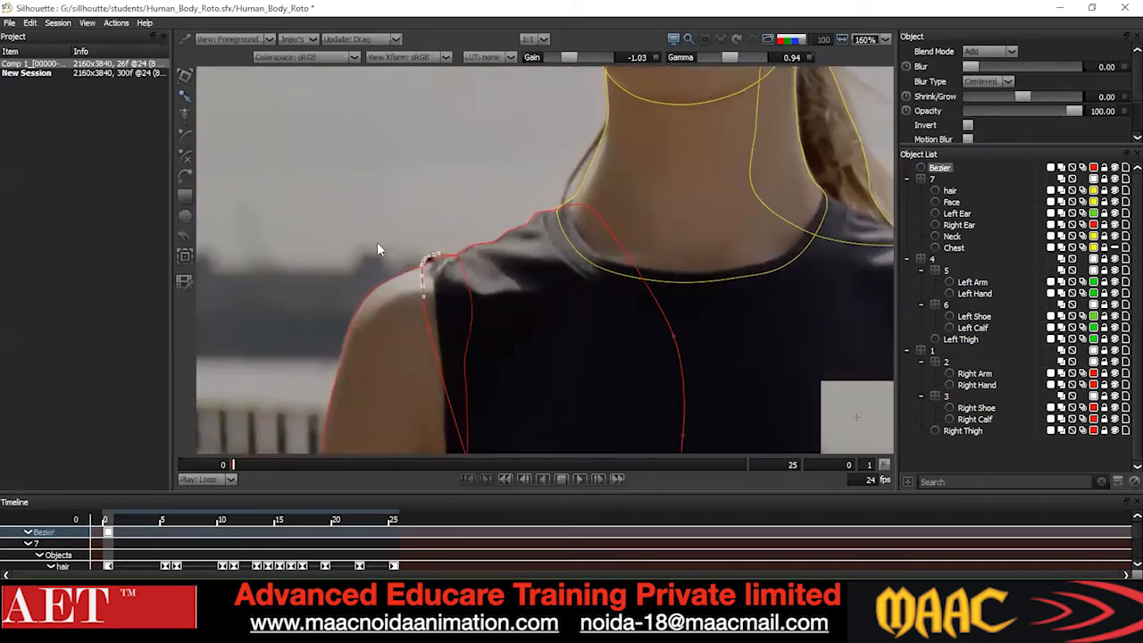
scroll(398, 231, down, 4)
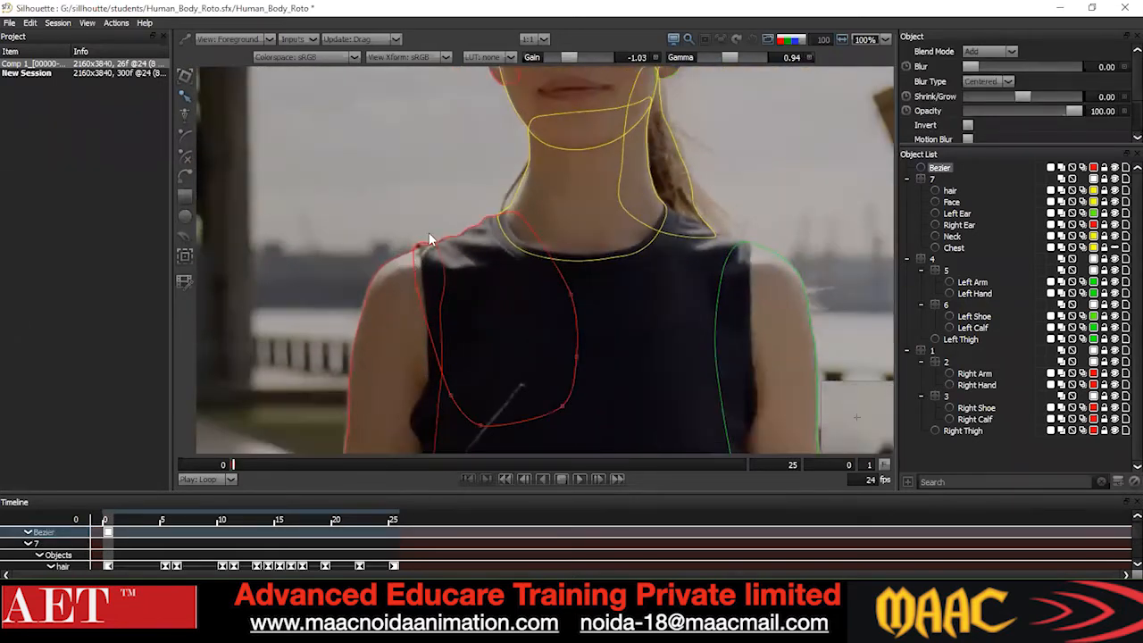
scroll(420, 234, up, 2)
scroll(469, 263, down, 2)
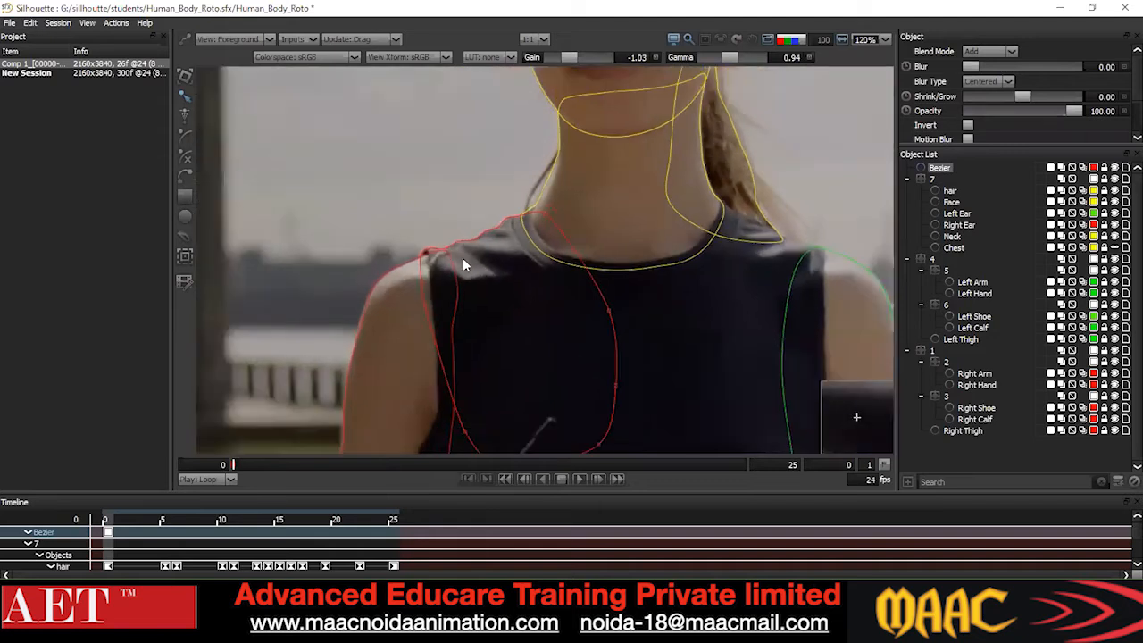
Select all control points of the new Bezier over the right shoulder and chest, and bring up the shape options.
scroll(433, 228, down, 3)
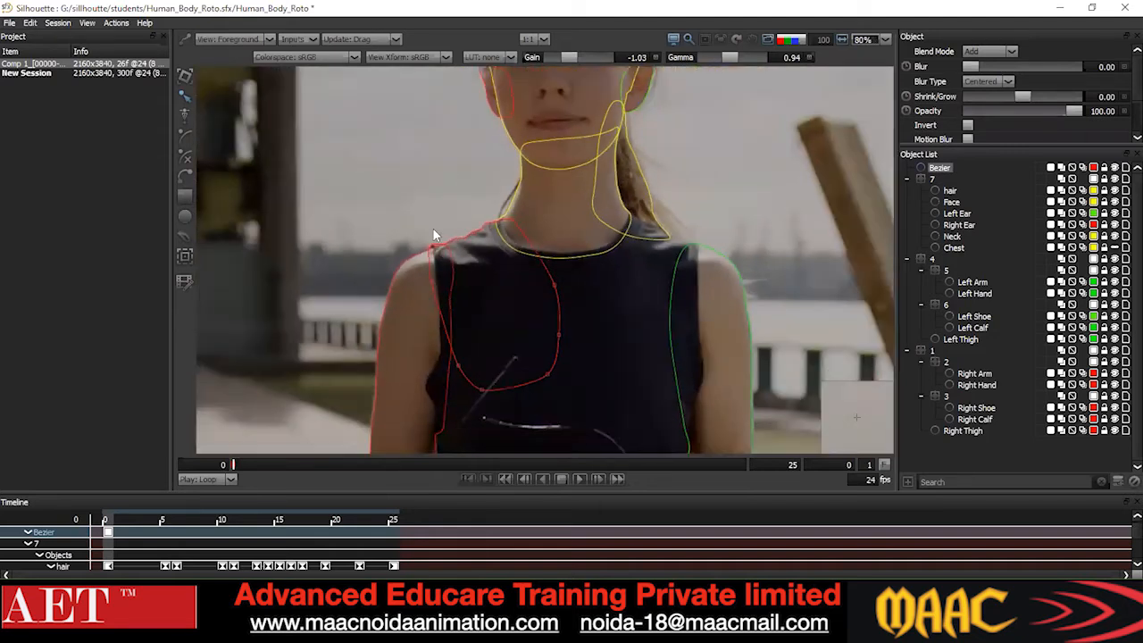
drag(303, 162, 684, 438)
right_click(629, 442)
click(615, 340)
click(608, 315)
scroll(502, 344, up, 1)
Open the tracker and choose the mocha Tracker.
click(185, 256)
click(330, 471)
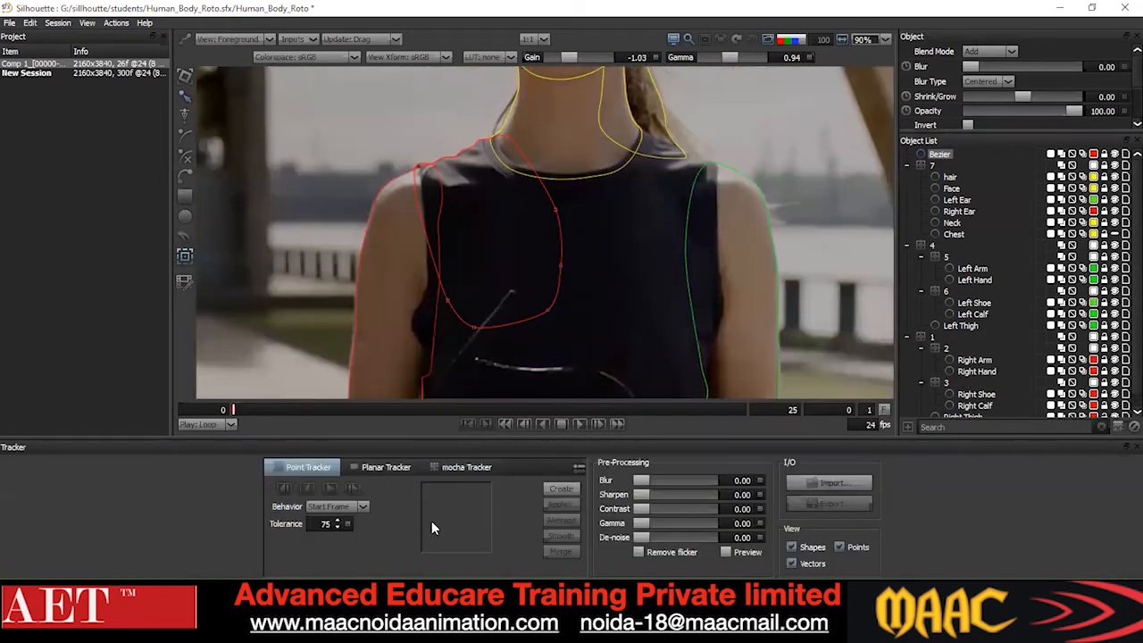
click(451, 467)
scroll(419, 244, down, 2)
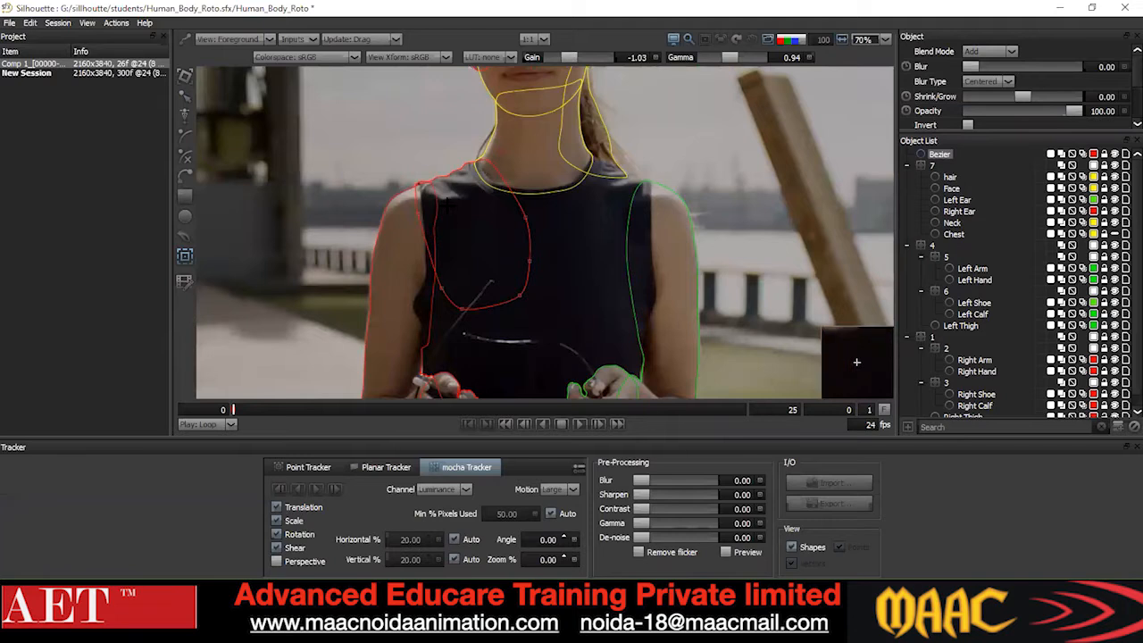
scroll(857, 361, down, 2)
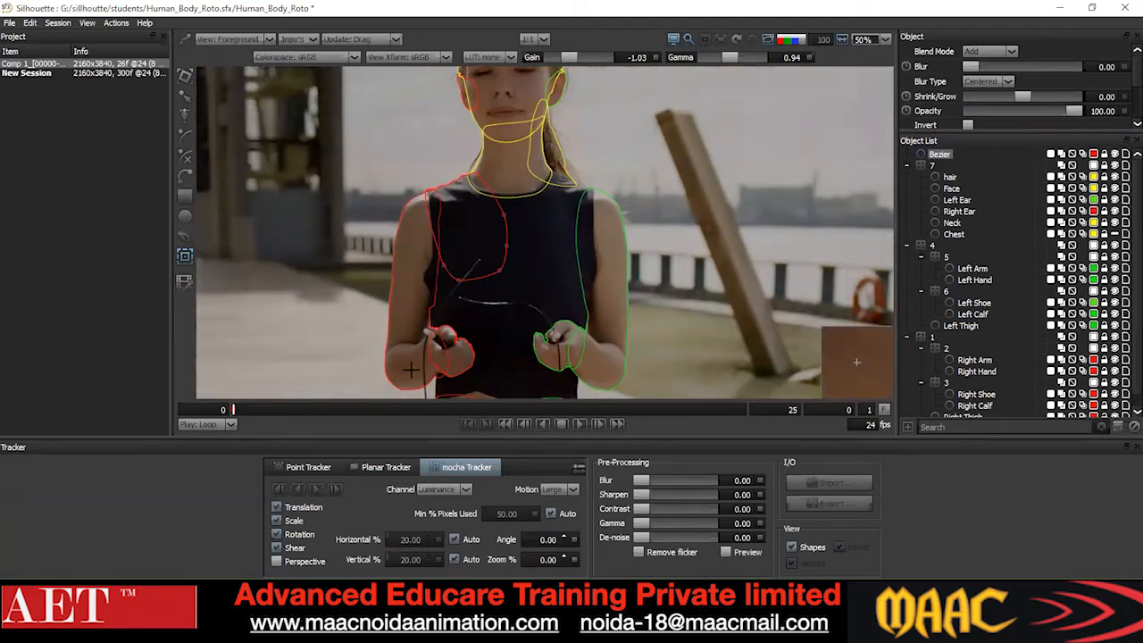
Create a new layer, move the Bezier into it and select the layer.
click(1118, 429)
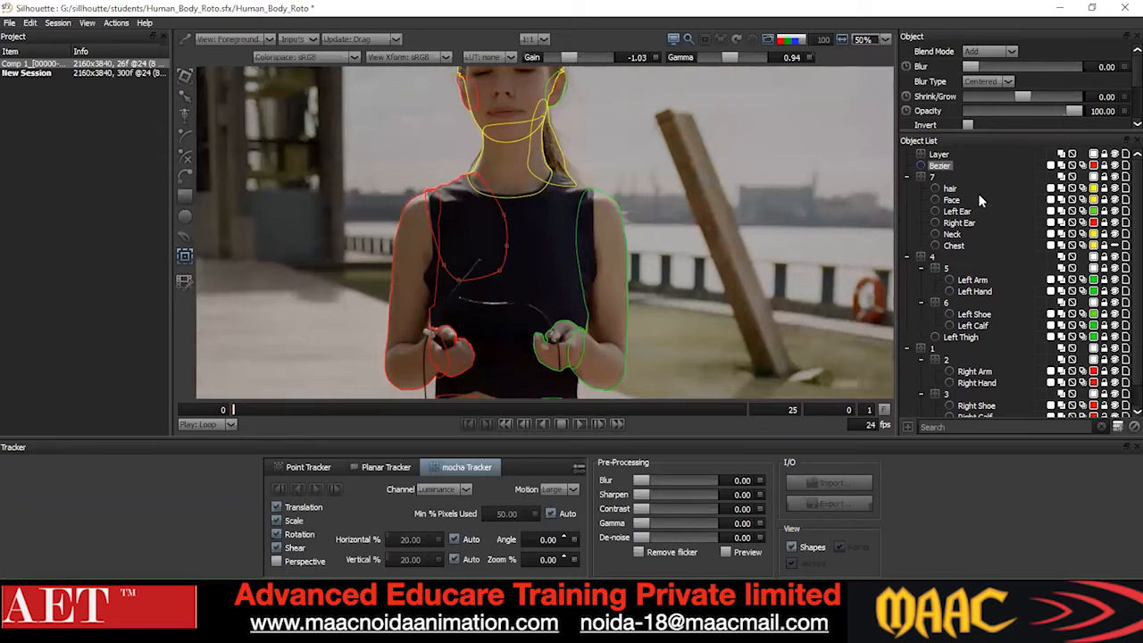
drag(944, 166, 947, 159)
click(947, 155)
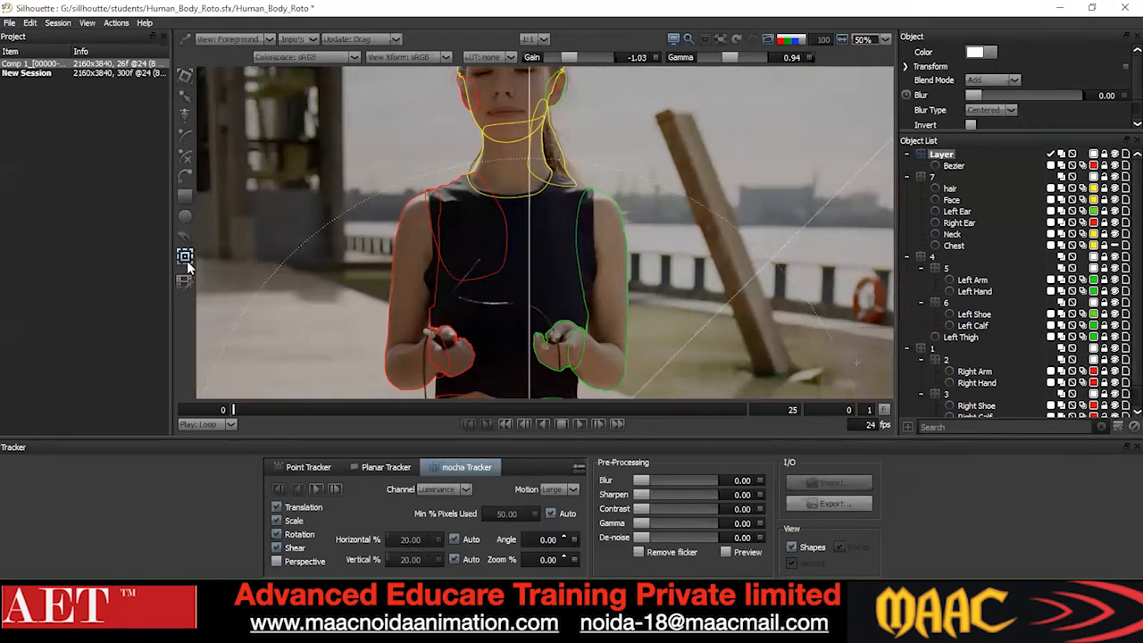
Return to shape editing, select the Bezier at the right shoulder and pick its lower control points on frame 0.
click(187, 96)
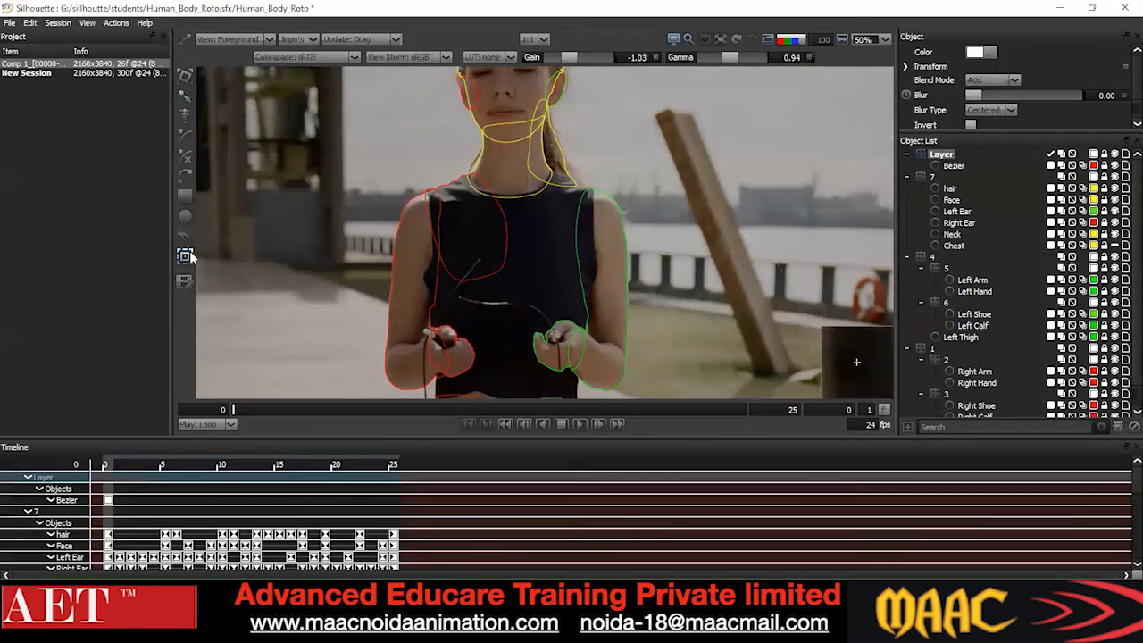
drag(270, 407, 132, 414)
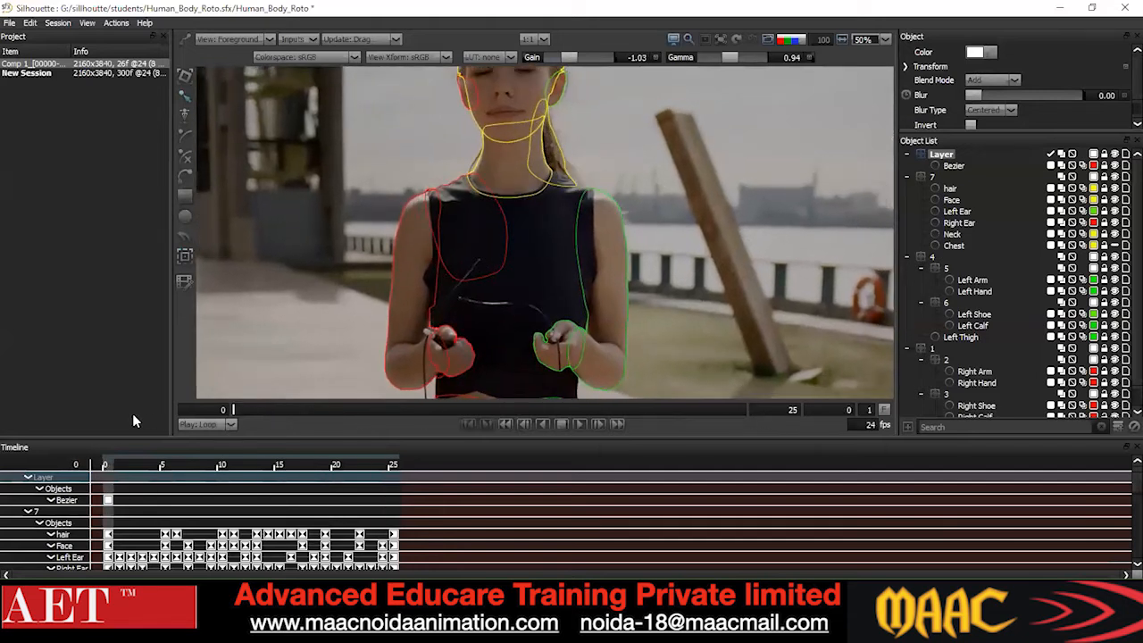
scroll(395, 193, up, 2)
scroll(458, 190, up, 1)
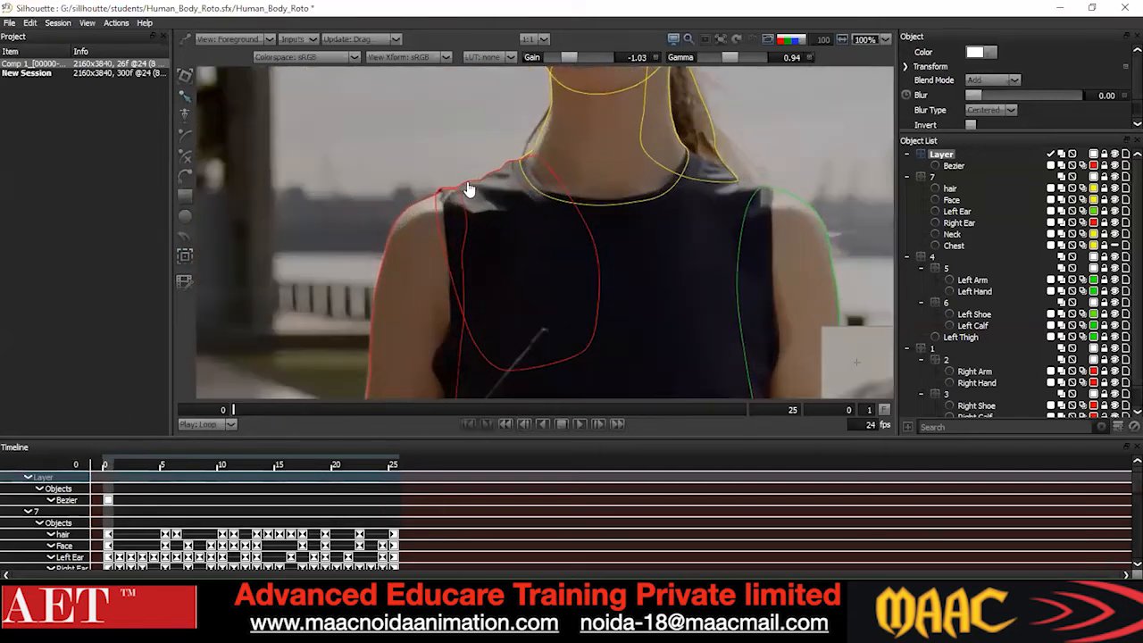
click(464, 186)
scroll(544, 288, down, 5)
scroll(541, 286, up, 3)
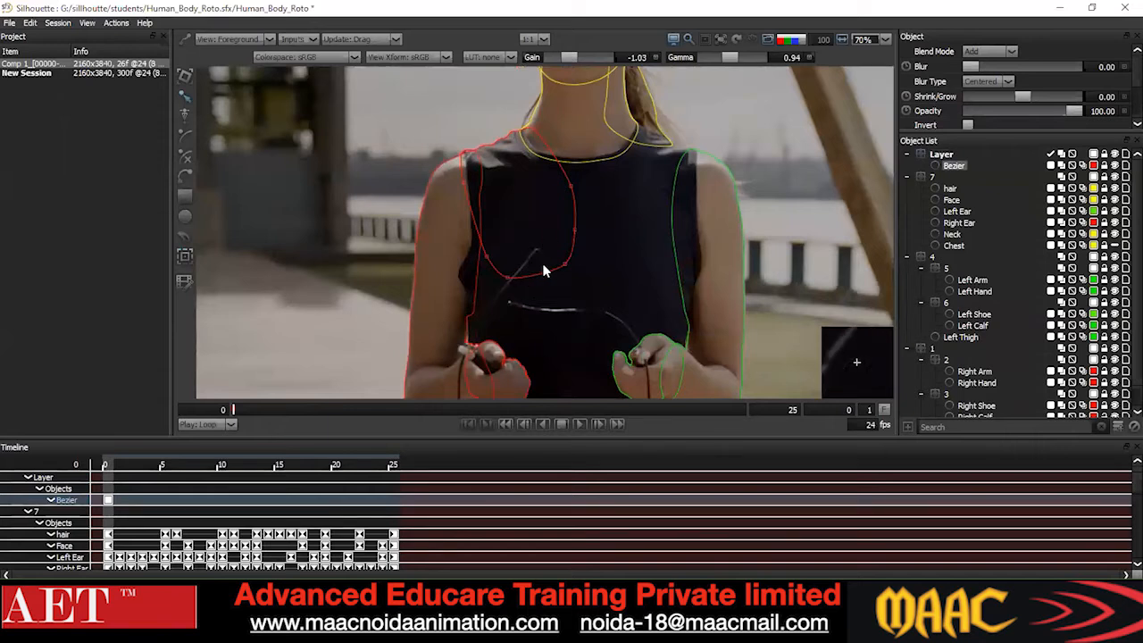
mouse_move(246, 410)
mouse_down()
mouse_move(576, 416)
mouse_move(230, 411)
mouse_up()
drag(604, 224, 470, 292)
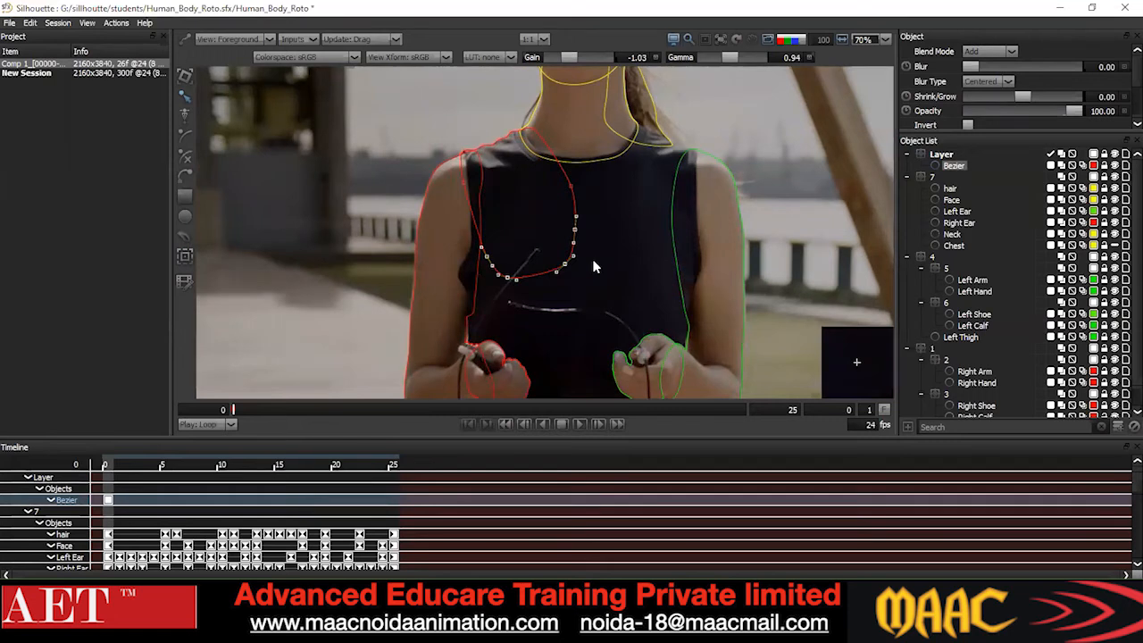
Examine how the torso, arms and hands move around the Bezier over the shot, and return to frame 0.
scroll(592, 259, down, 5)
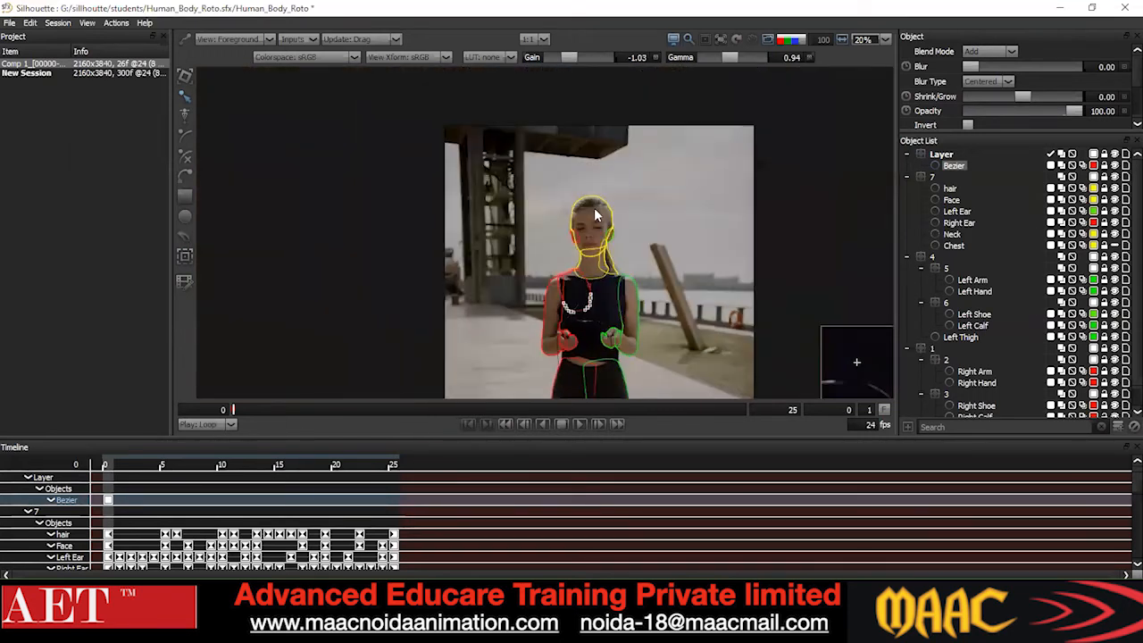
drag(590, 365, 582, 253)
scroll(585, 336, up, 2)
drag(429, 410, 234, 391)
drag(534, 82, 501, 251)
scroll(489, 215, up, 2)
scroll(488, 222, up, 2)
drag(590, 238, 418, 296)
scroll(511, 246, up, 1)
scroll(503, 280, down, 4)
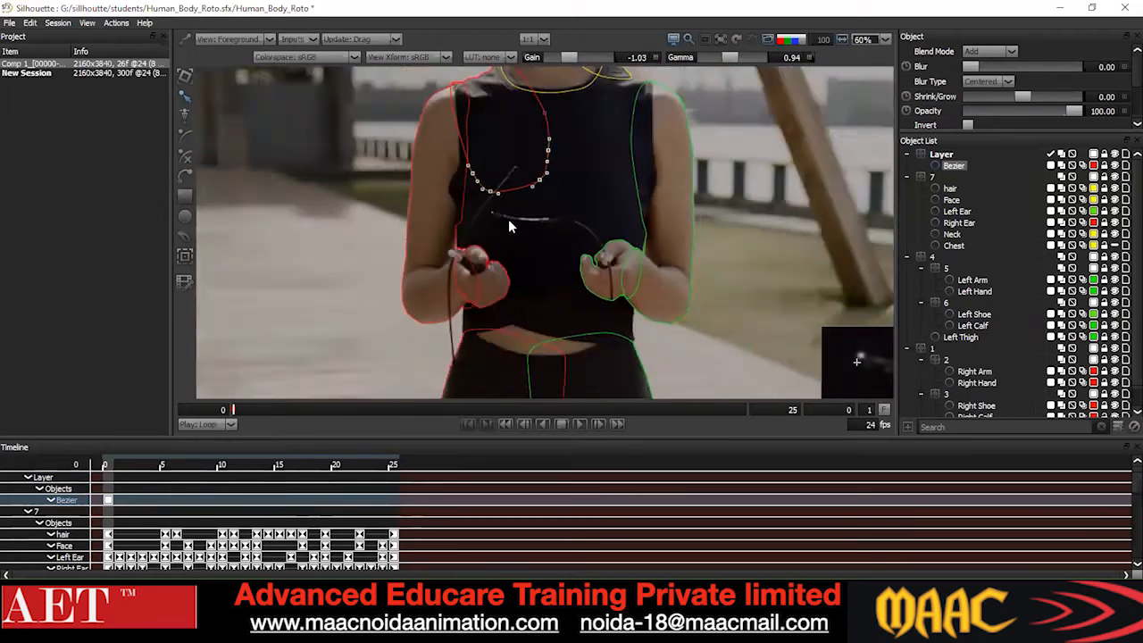
scroll(494, 161, up, 3)
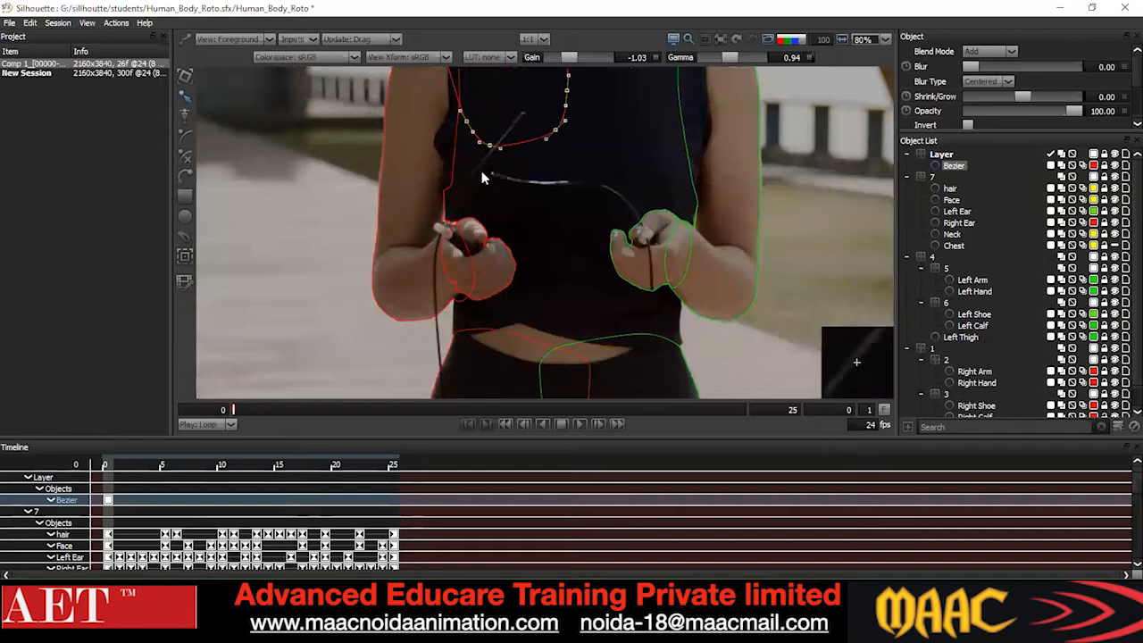
scroll(487, 179, up, 2)
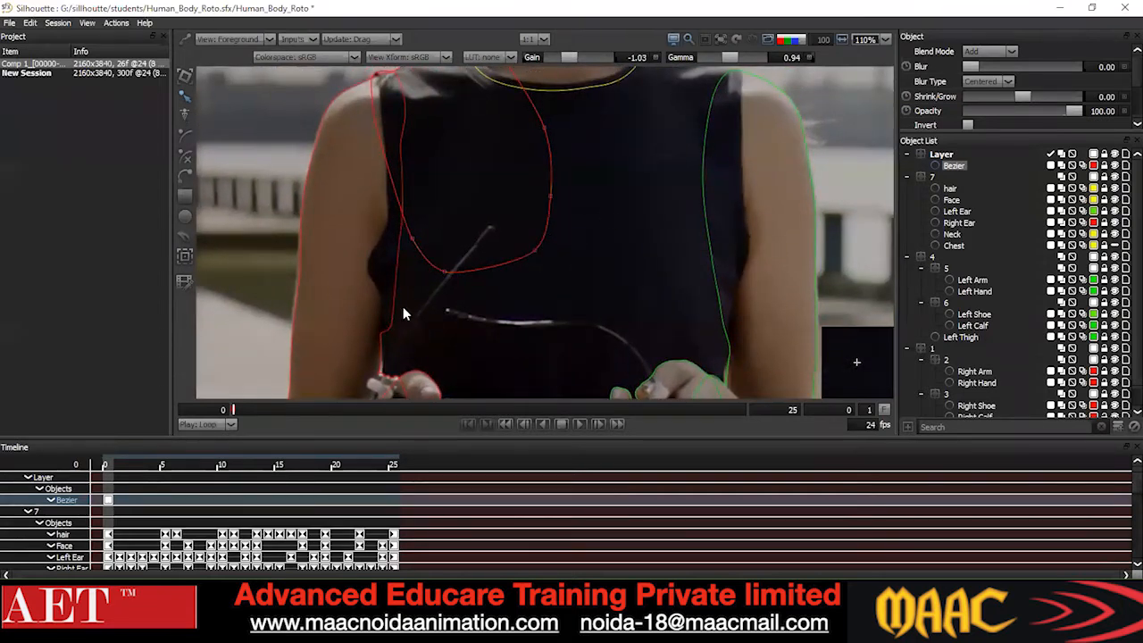
drag(260, 409, 226, 415)
drag(407, 418, 225, 413)
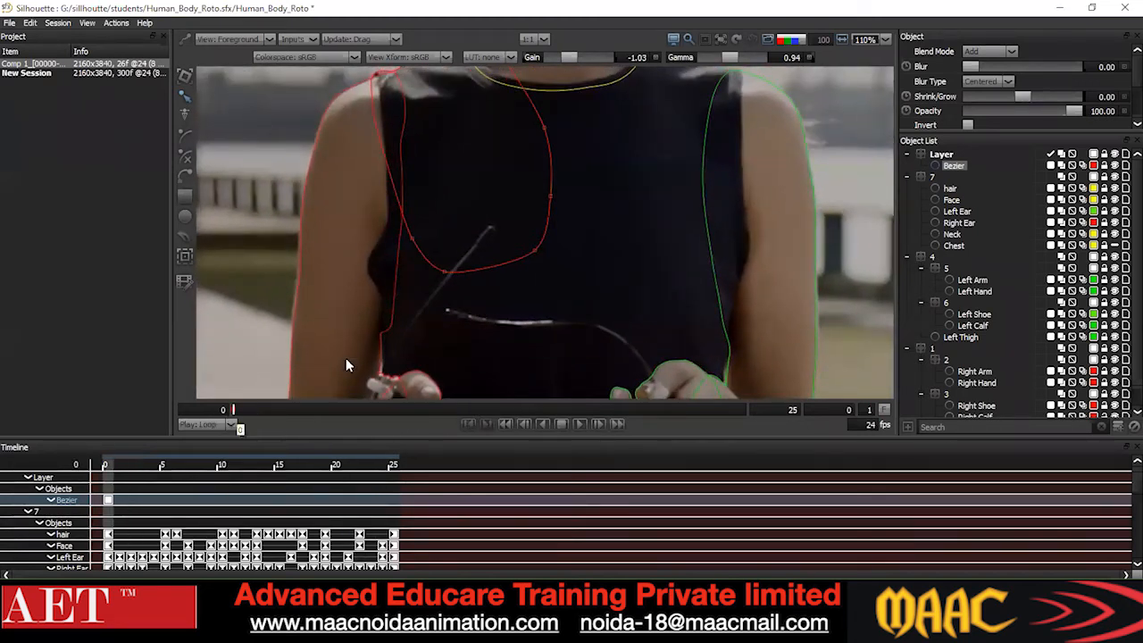
Delete lower control points of the Bezier on the chest and nudge the remaining one up toward the collar.
drag(613, 204, 362, 322)
key(Delete)
key(Up)
key(Up)
key(Up)
key(Left)
key(Up)
key(Left)
key(Left)
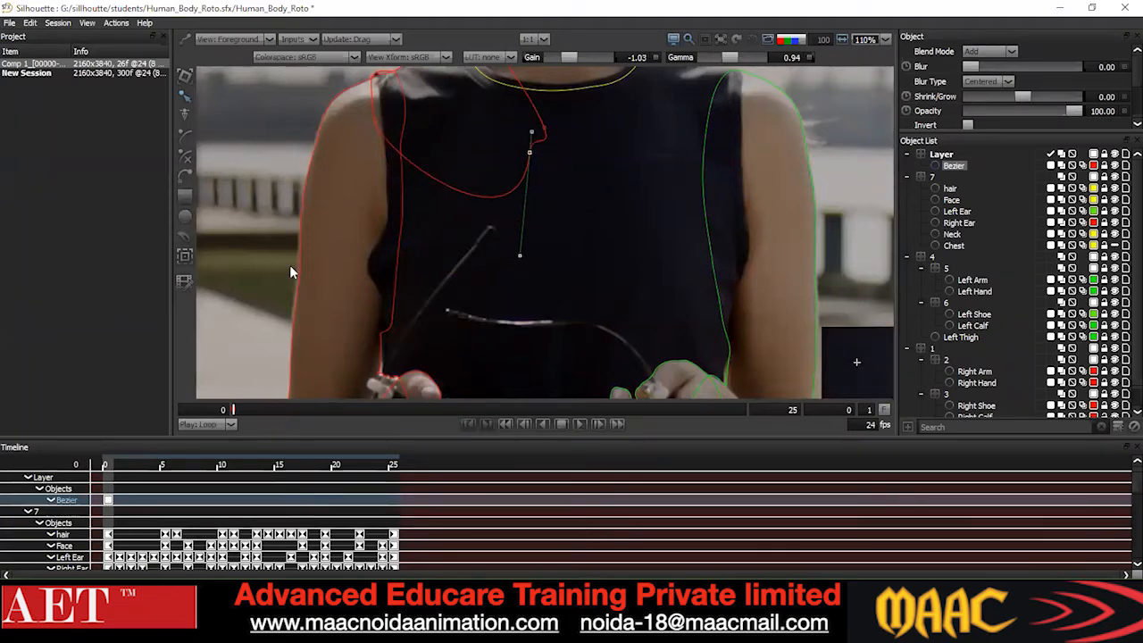
Smooth all the Bezier's control points and lower its corner beside the right armhole.
key(ctrl+a)
right_click(604, 129)
click(629, 251)
drag(565, 248, 546, 313)
scroll(339, 203, down, 1)
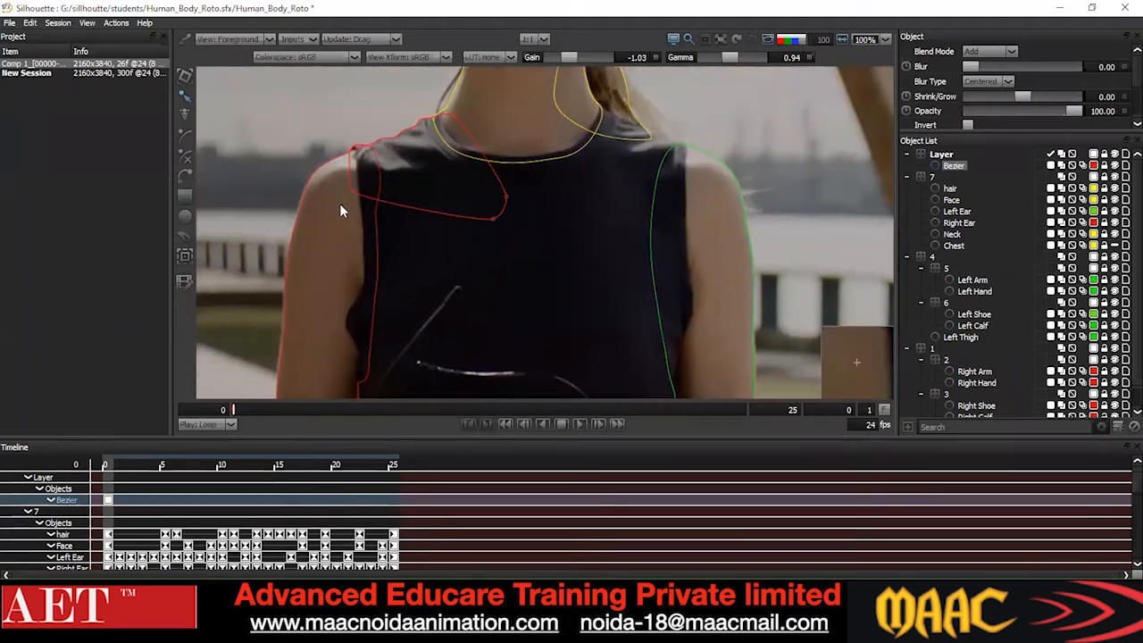
drag(361, 195, 363, 224)
key(Left)
Nudge the Bezier's two inner chest points toward the right armhole, check the fit and return to frame 0.
drag(544, 178, 441, 250)
key(Left)
key(Left)
scroll(504, 290, down, 1)
drag(504, 290, 532, 142)
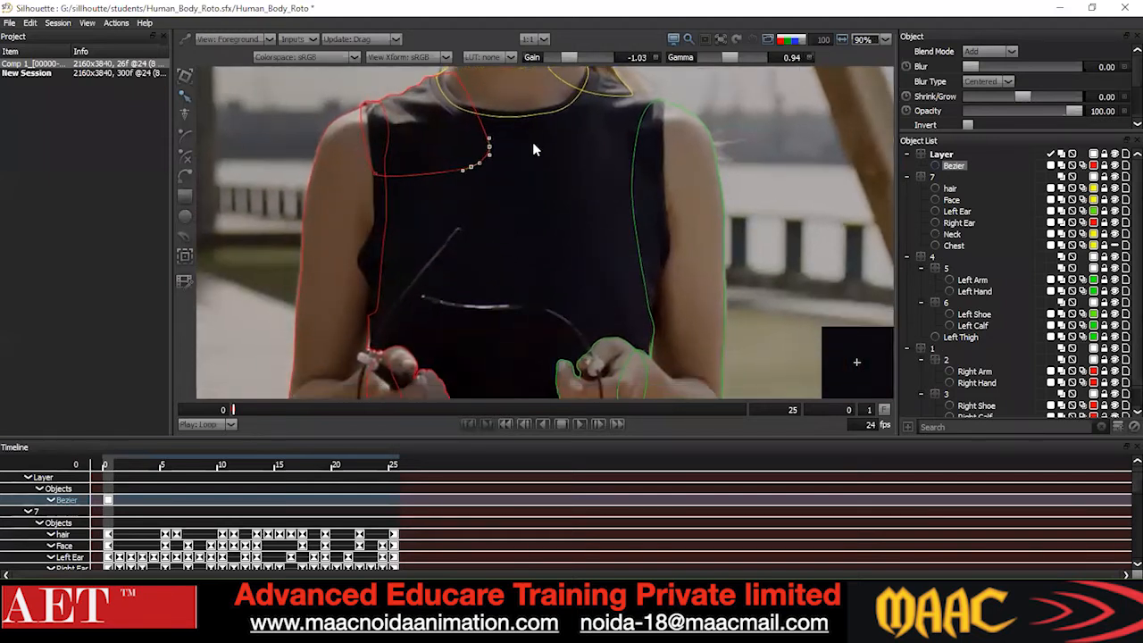
drag(162, 459, 105, 462)
drag(563, 207, 545, 289)
click(292, 188)
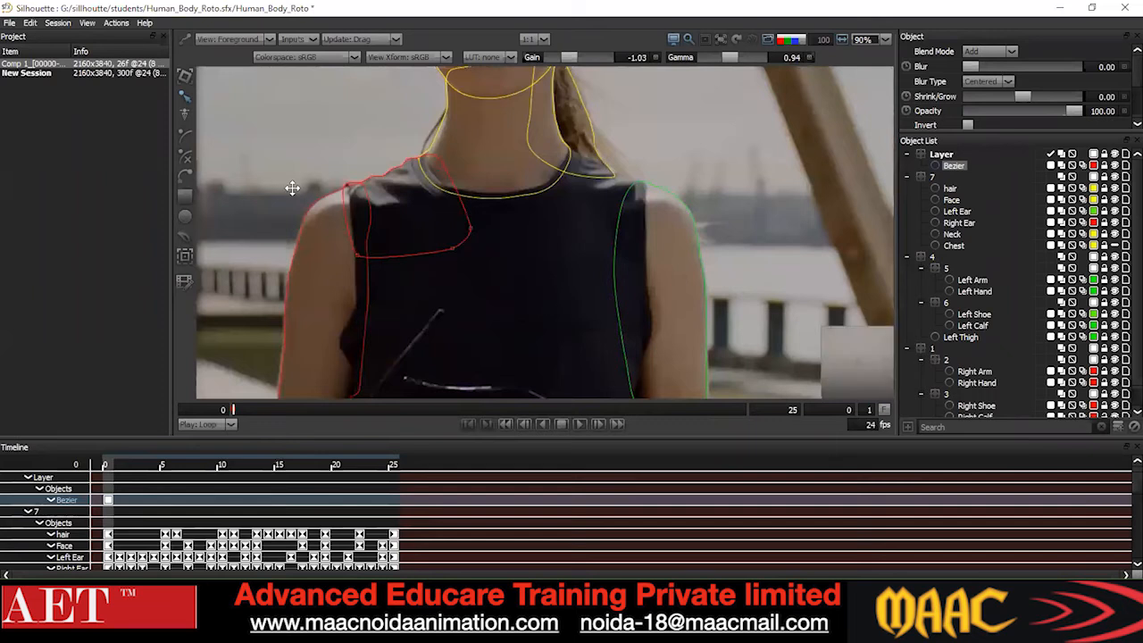
Smooth the whole Bezier again and nudge its armhole point slightly inward toward the chest.
scroll(350, 203, down, 1)
drag(339, 138, 530, 318)
right_click(458, 150)
click(490, 272)
scroll(370, 273, up, 2)
drag(294, 230, 389, 293)
key(shift+Right)
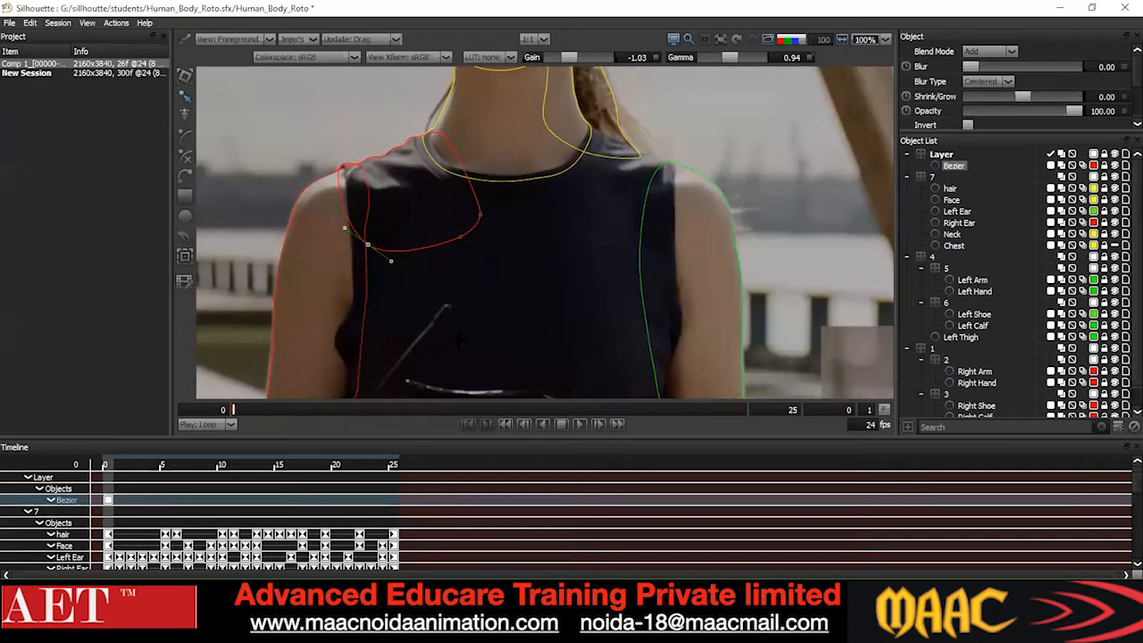
Track the Bezier's layer forward to frame 25 with the mocha Tracker, and return to frame 0.
click(185, 256)
click(315, 489)
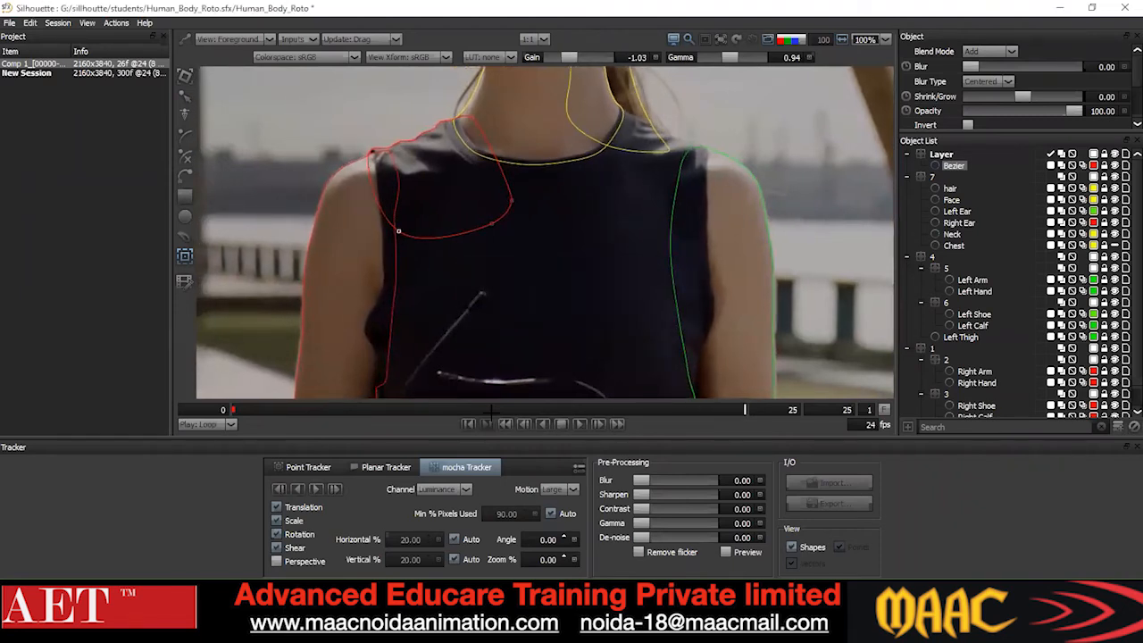
drag(465, 411, 235, 426)
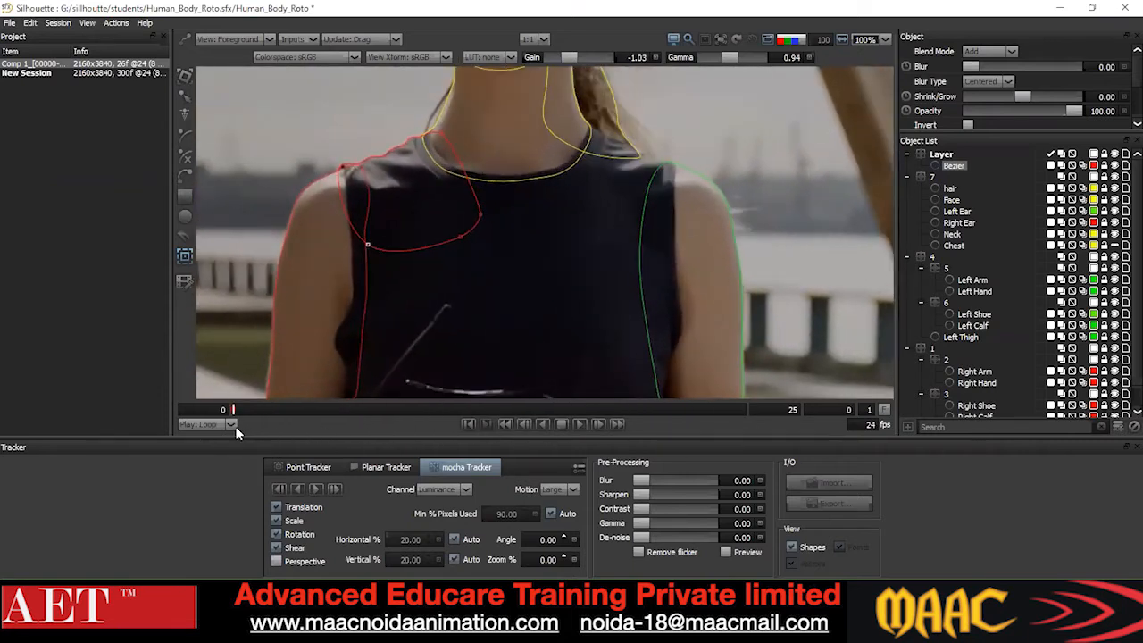
Return to shape editing and select the tracked Bezier's control points at the tip of the right shoulder.
click(178, 96)
scroll(396, 186, up, 1)
drag(368, 183, 376, 258)
scroll(380, 258, up, 3)
drag(323, 220, 360, 257)
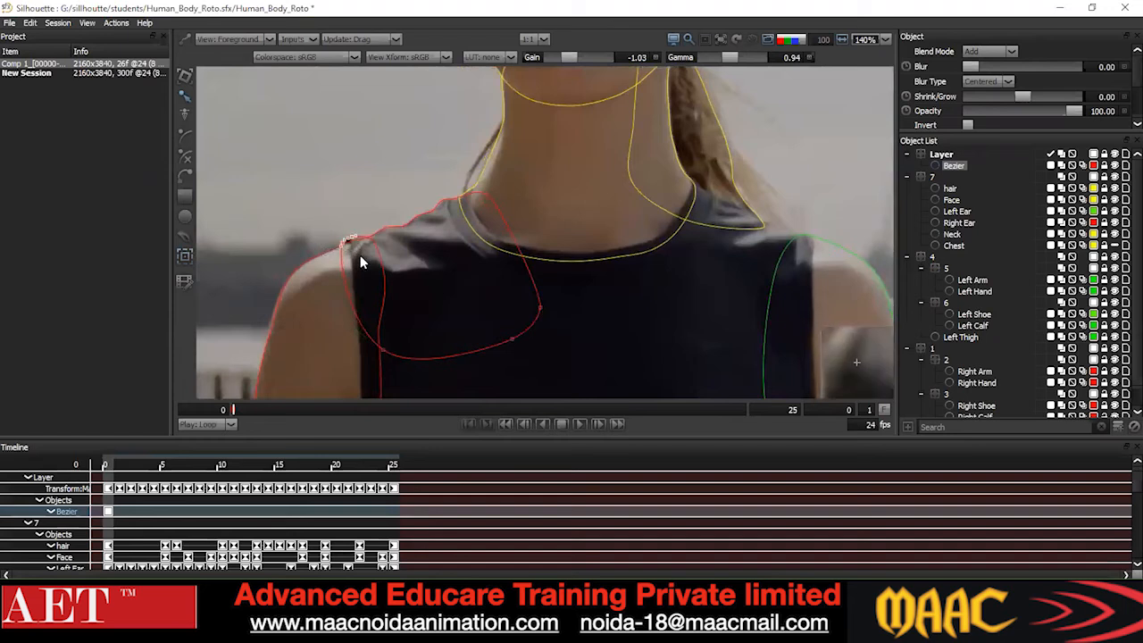
Select all the tracked Bezier's control points and apply smoothing to them.
scroll(436, 258, down, 3)
drag(266, 132, 545, 357)
right_click(522, 172)
click(553, 295)
click(558, 315)
scroll(558, 314, down, 2)
Check the tracked Bezier with its control points selected partway through the shot, and return to frame 0.
drag(234, 411, 458, 398)
scroll(434, 324, up, 2)
drag(338, 162, 577, 359)
scroll(454, 288, up, 2)
drag(455, 288, 460, 328)
scroll(459, 323, up, 2)
drag(483, 408, 206, 419)
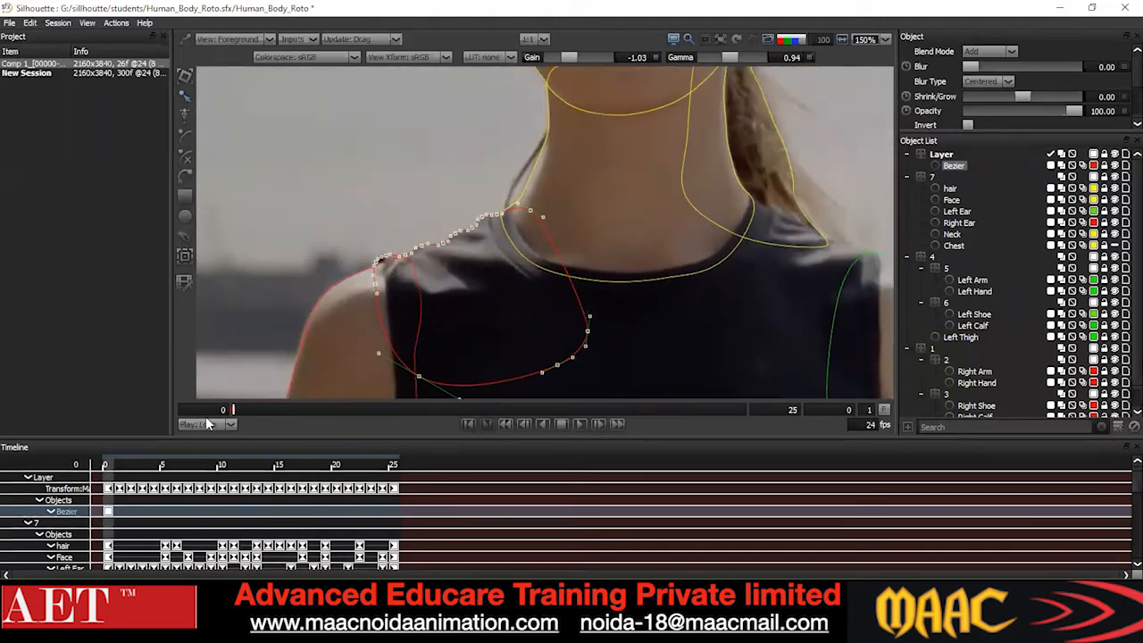
Pick the Bezier's control points along the shoulder slope up to the neckline to examine their placement.
drag(430, 228, 465, 254)
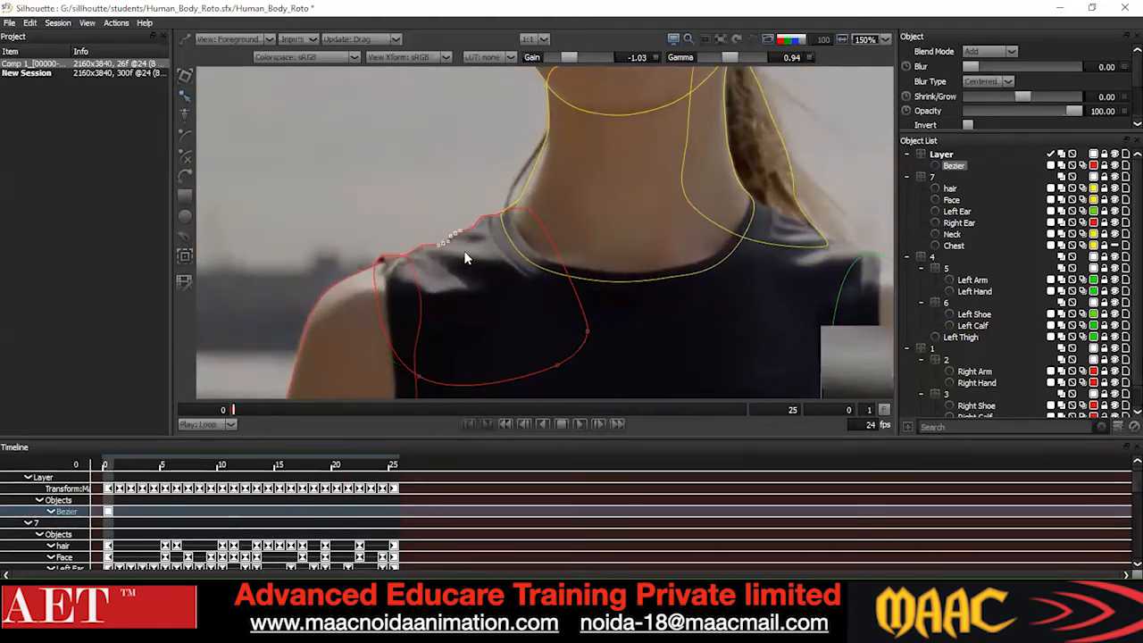
click(476, 276)
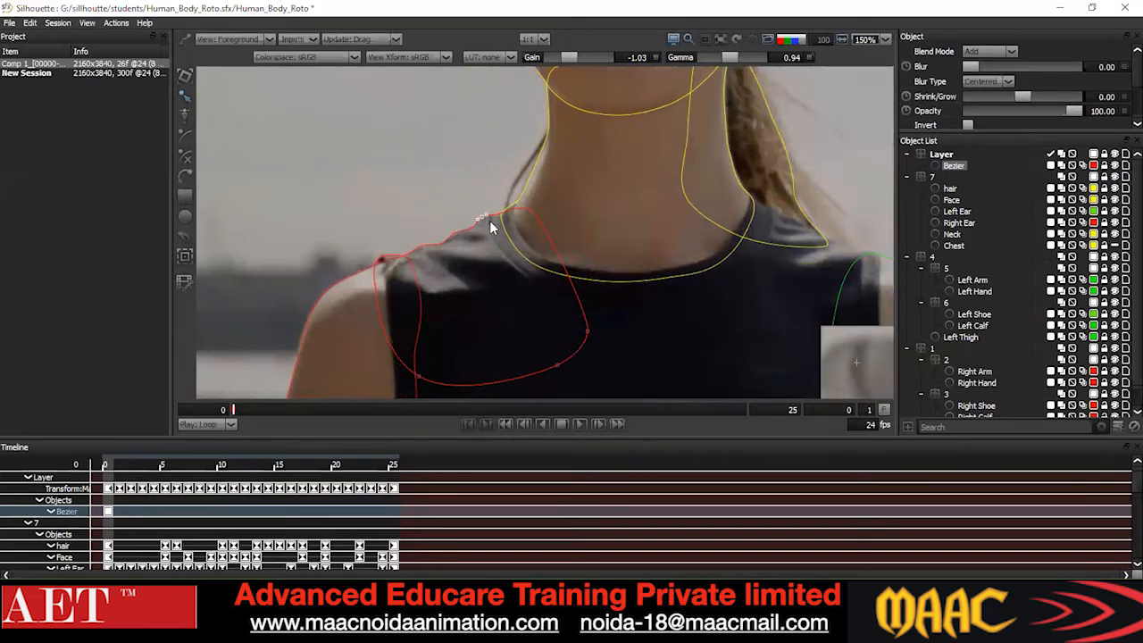
scroll(491, 234, down, 1)
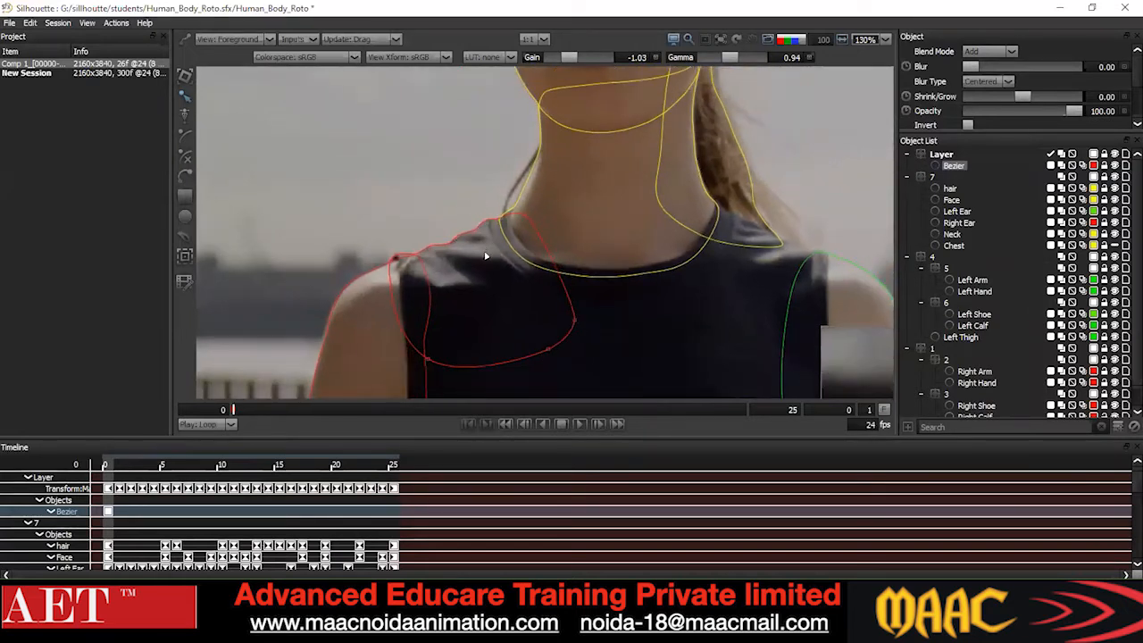
scroll(488, 247, down, 1)
scroll(434, 255, down, 1)
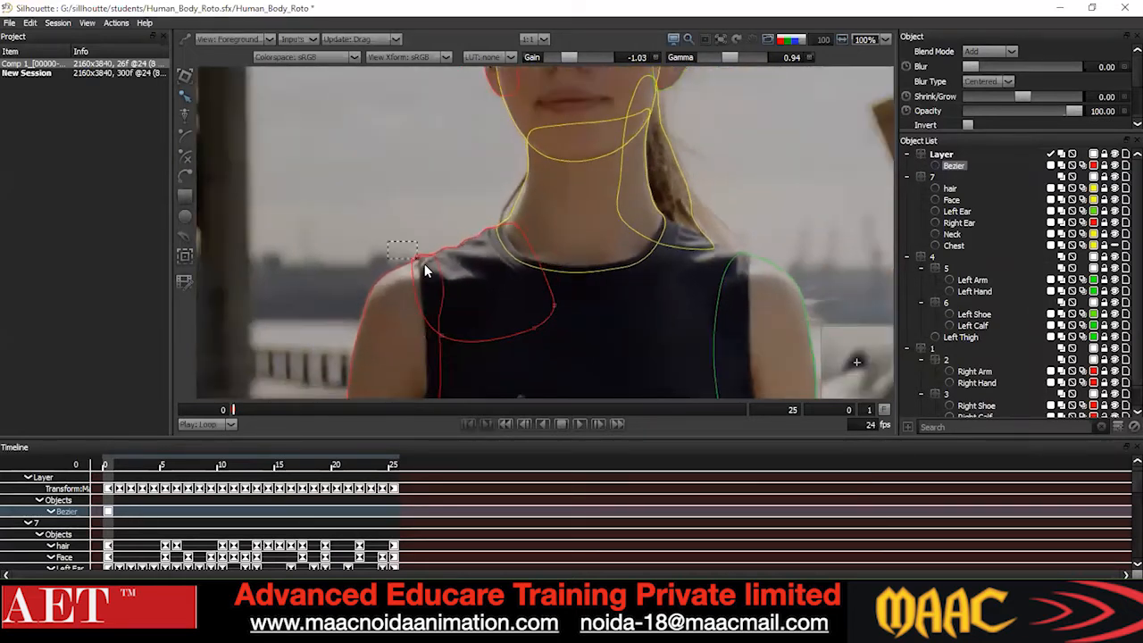
Select every control point of the Bezier and smooth the shoulder outline once more.
scroll(376, 253, down, 1)
key(ctrl+a)
right_click(512, 202)
click(563, 321)
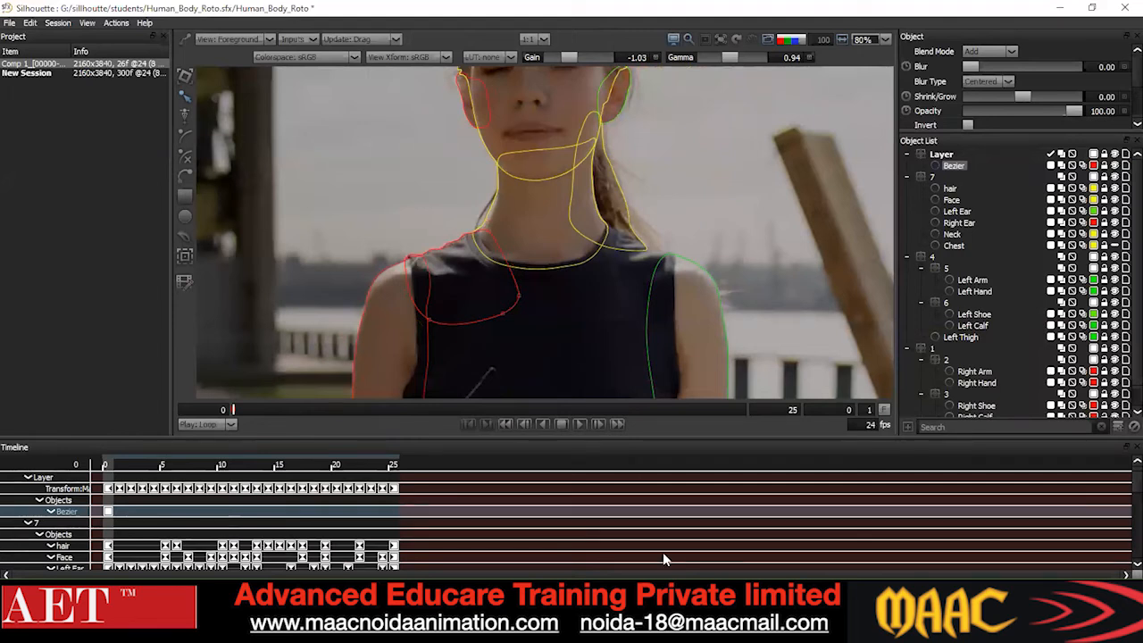
Scrub through the shot to check how the tracked Bezier follows the shoulder, and return to frame 0.
drag(250, 410, 779, 409)
drag(654, 413, 191, 413)
drag(406, 390, 163, 404)
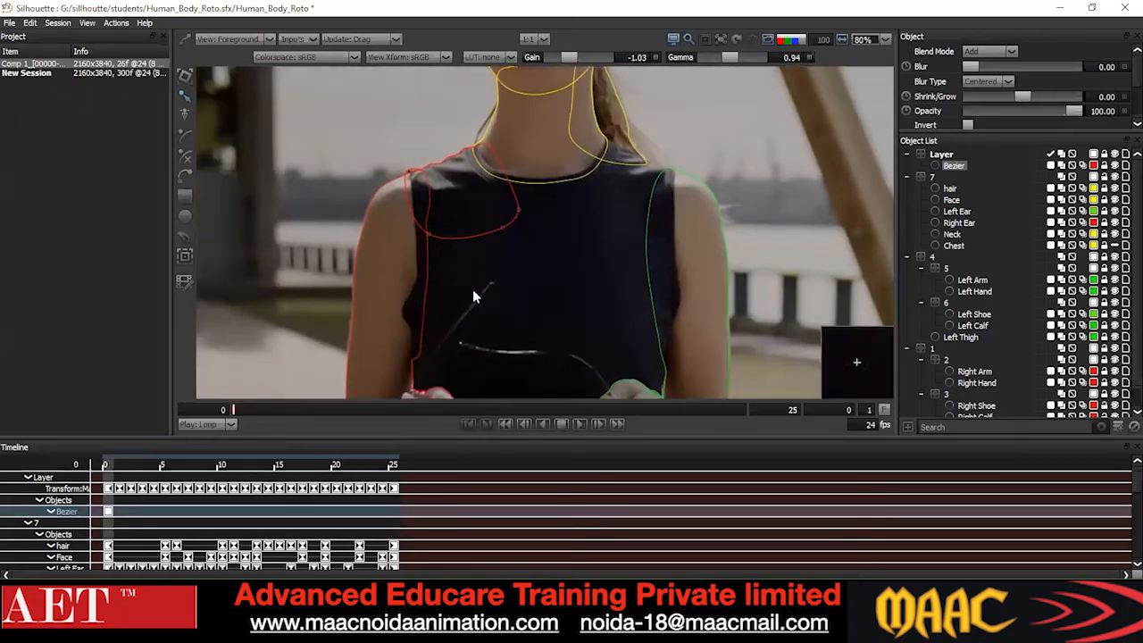
Try moving the Bezier's lower control points further down the chest, and undo the move.
scroll(477, 302, down, 1)
drag(554, 205, 460, 340)
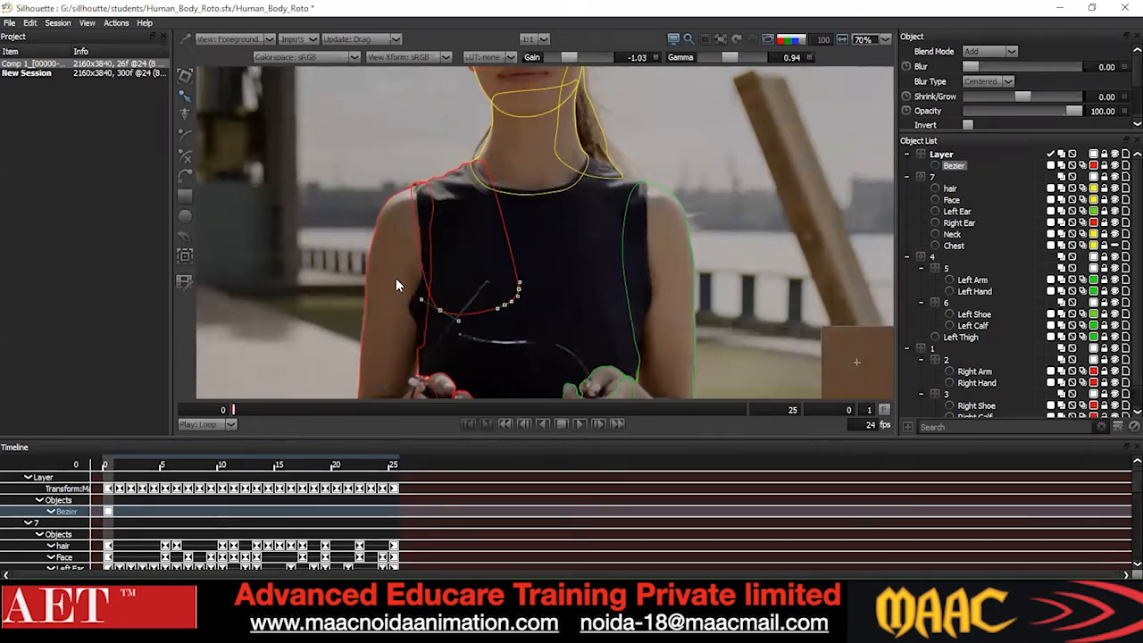
key(Up)
key(ctrl+z)
key(ctrl+z)
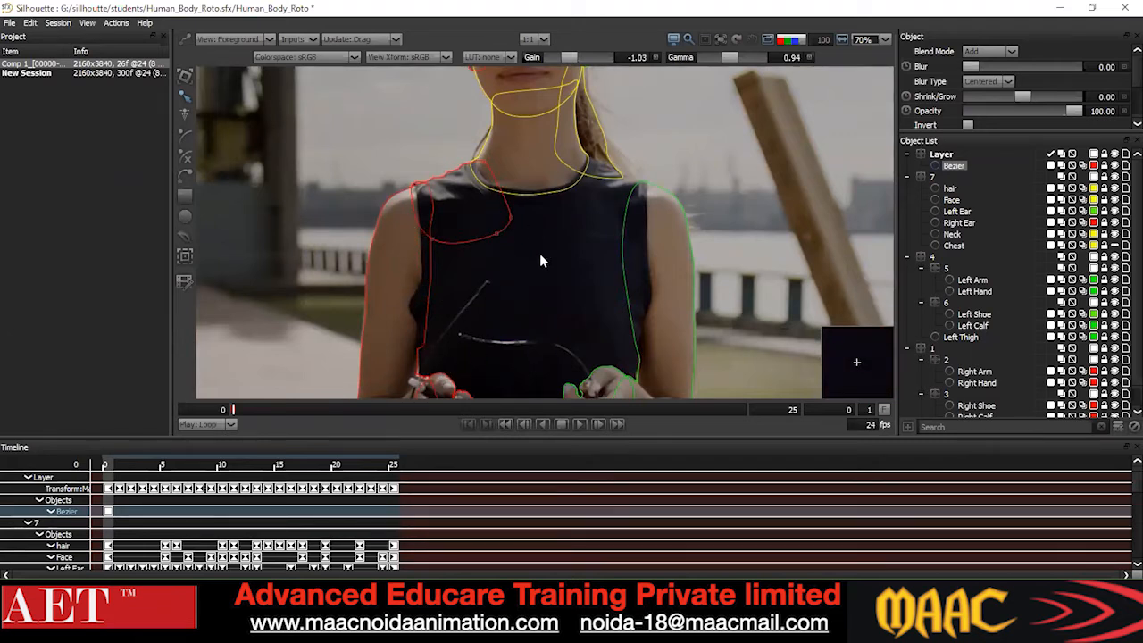
Step frame by frame to frame 25 to check the tracked Bezier against the shoulder, and return to frame 0.
key(x)
key(x)
key(x)
key(x)
key(x)
key(x)
key(x)
key(x)
key(x)
key(x)
key(x)
key(x)
key(x)
key(x)
key(x)
key(x)
key(x)
key(x)
key(x)
key(x)
key(x)
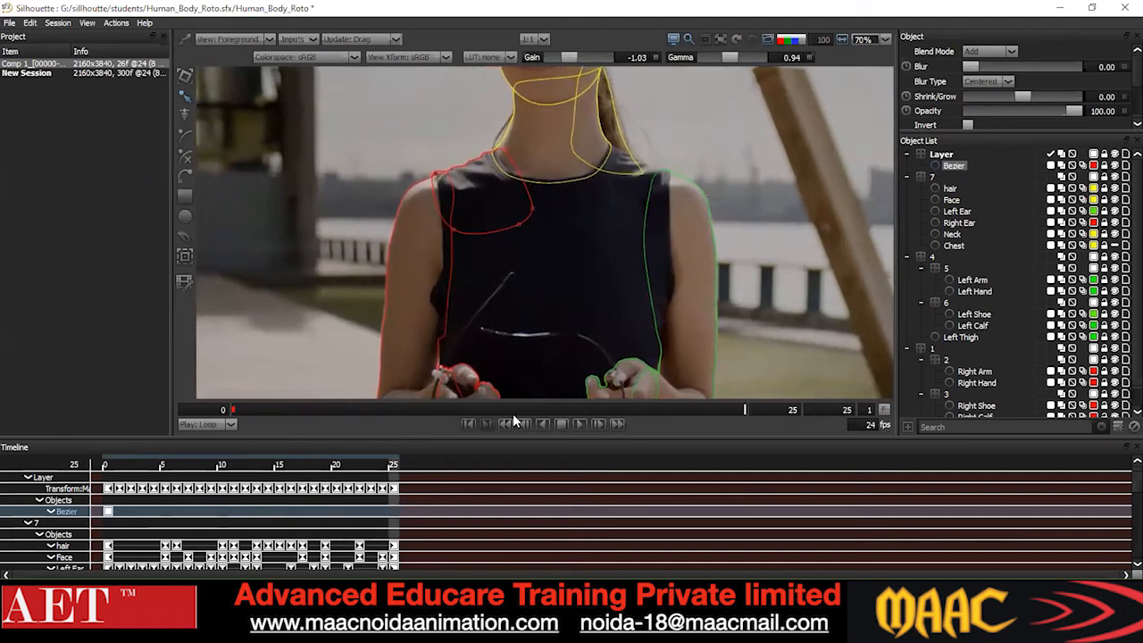
click(468, 423)
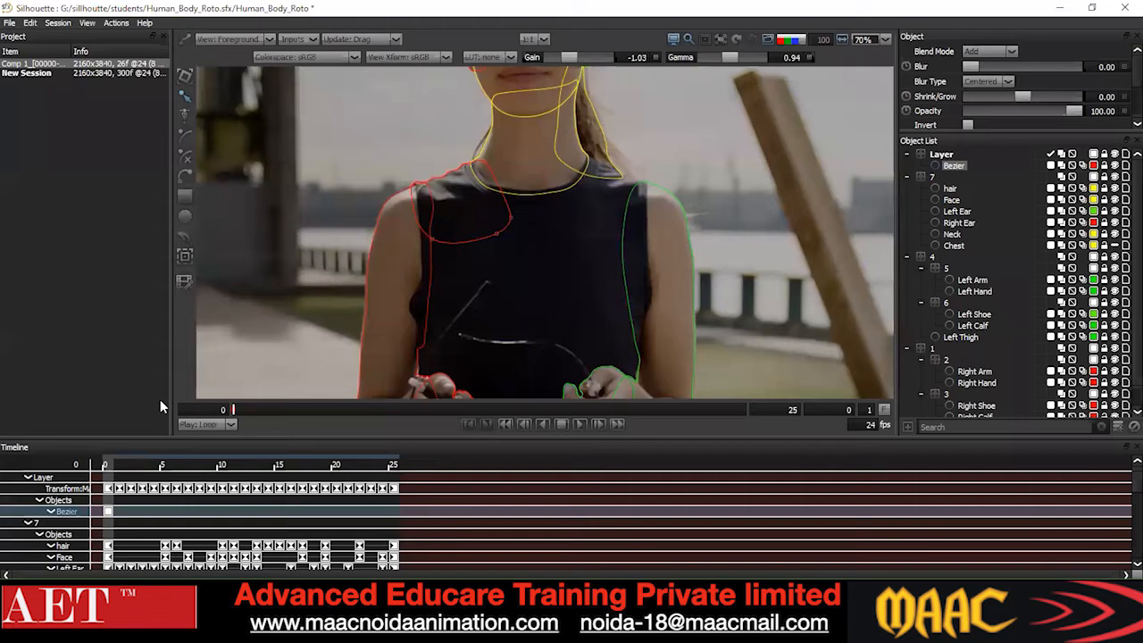
Play and scrub the shot through to frame 24 to check the tracked Bezier against the shoulder, and return to frame 0.
scroll(436, 195, up, 3)
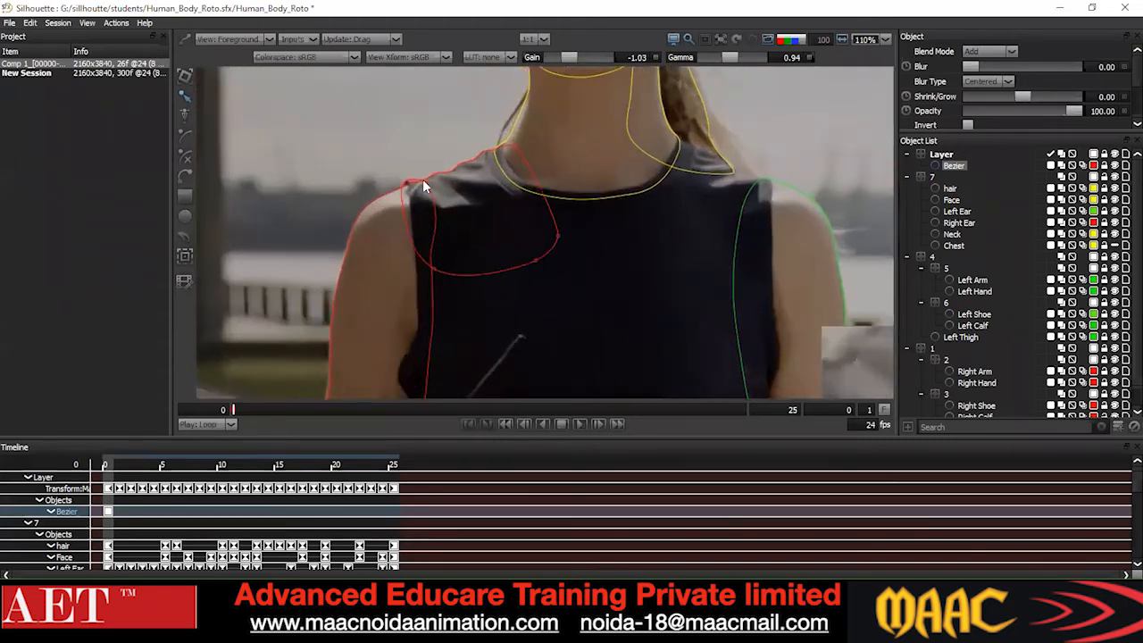
scroll(505, 213, down, 2)
key(Right)
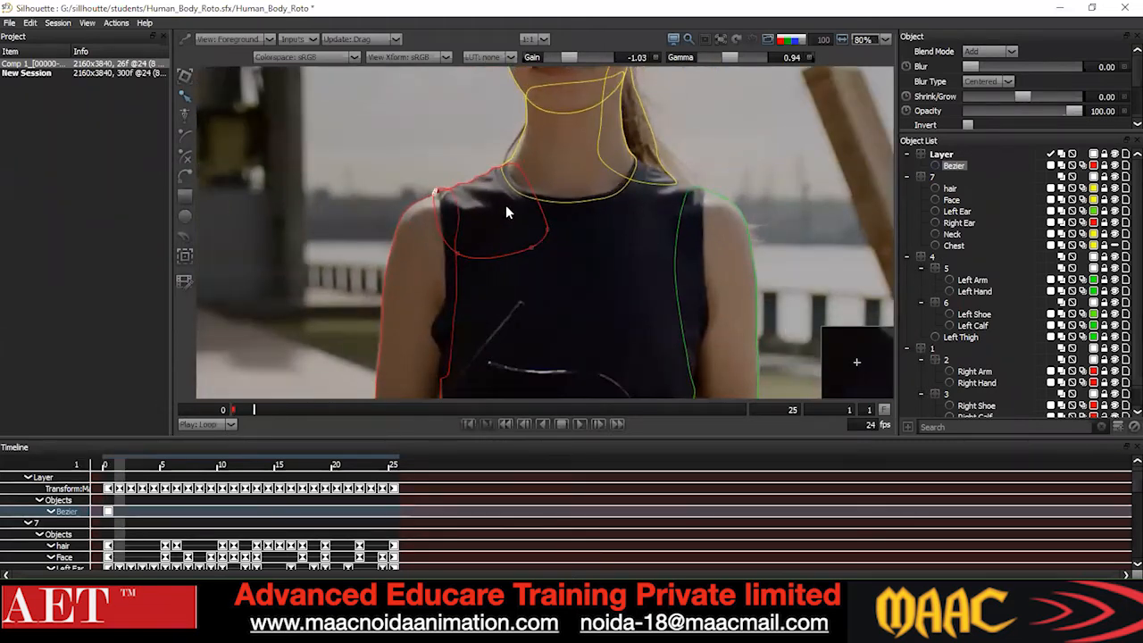
key(l)
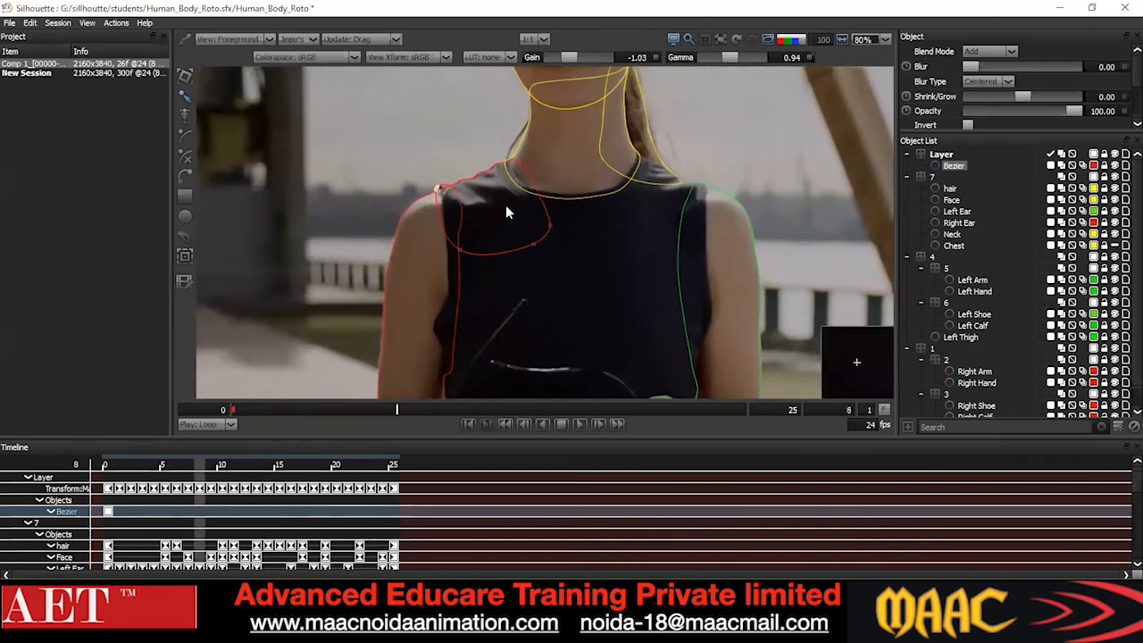
click(500, 215)
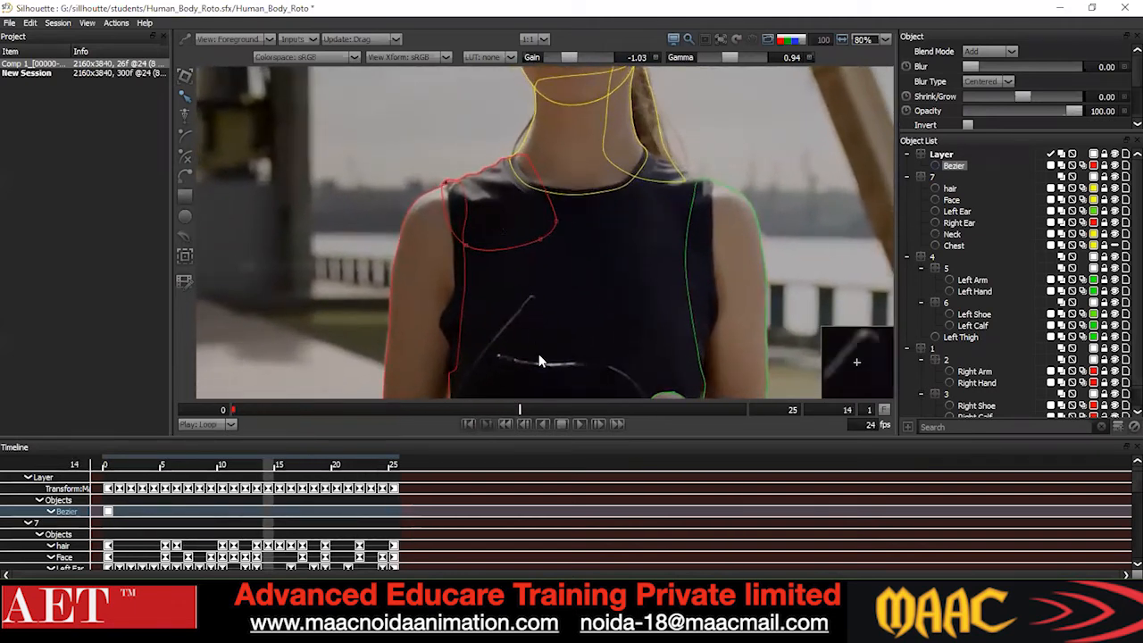
drag(530, 408, 745, 409)
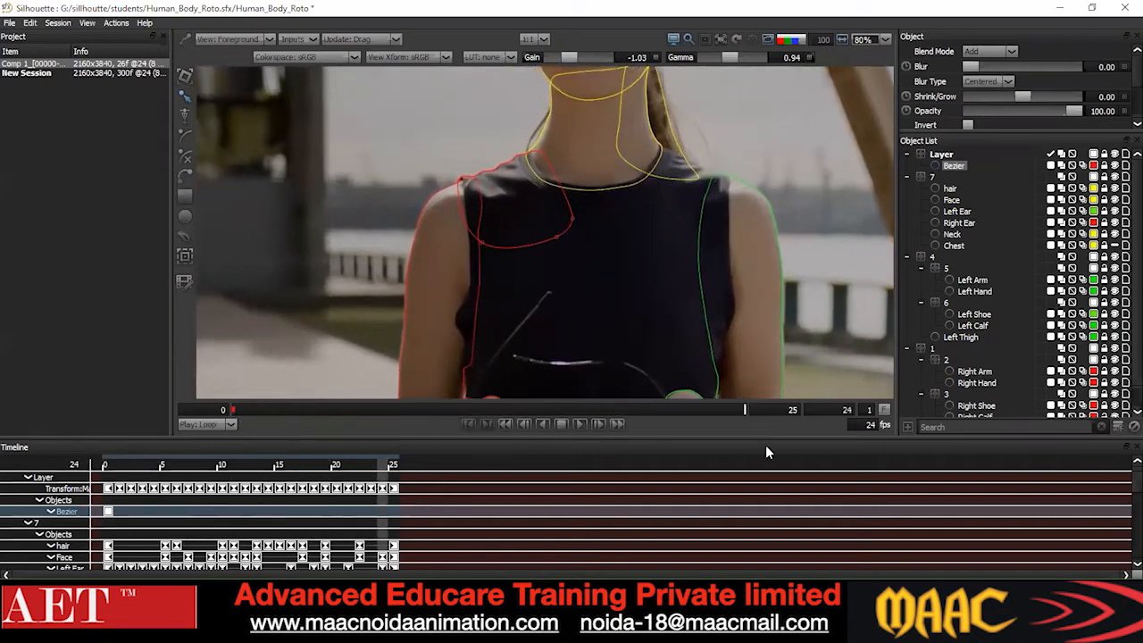
drag(500, 458, 207, 490)
drag(528, 282, 535, 298)
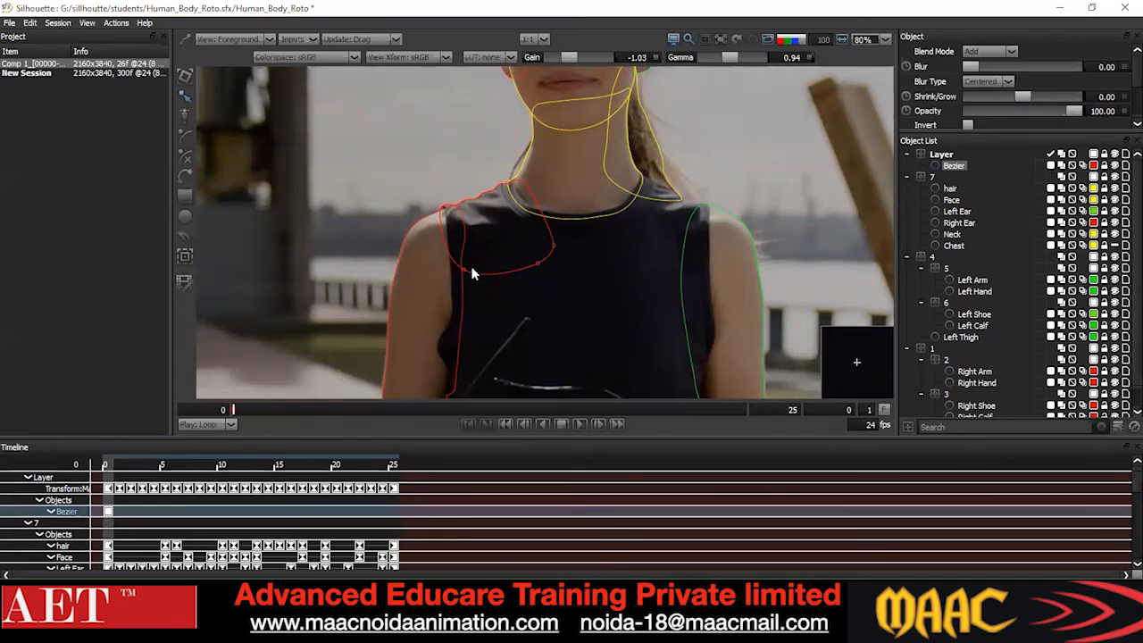
Step back and forth through the opening frames to compare the Bezier's shoulder edge with the footage, ending at frame 0.
scroll(600, 299, down, 1)
scroll(557, 309, down, 1)
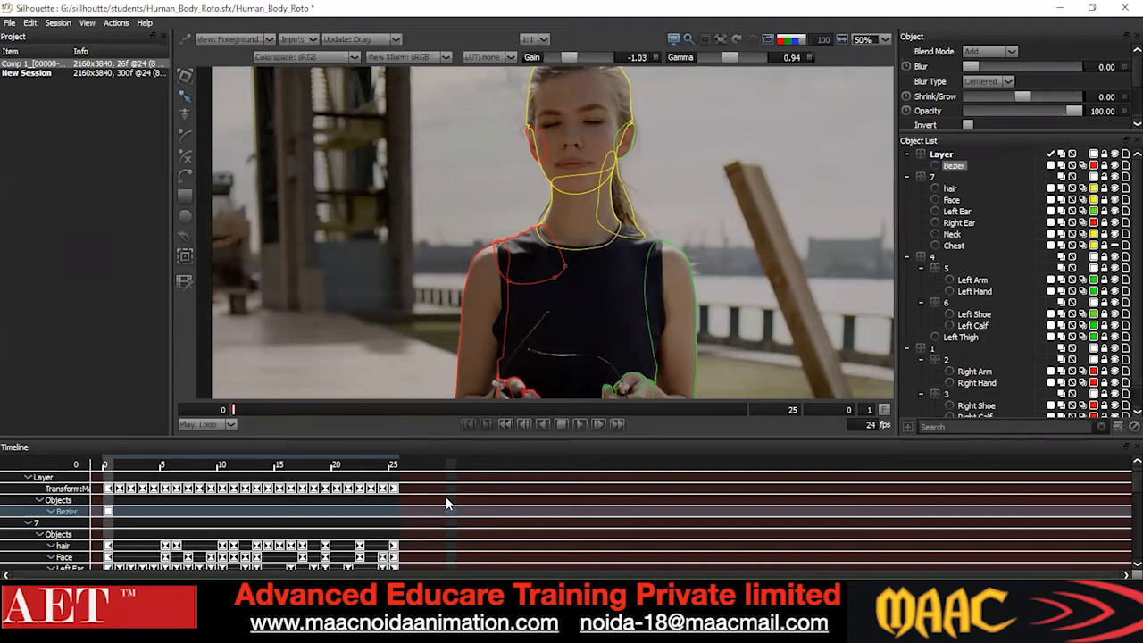
scroll(469, 263, up, 2)
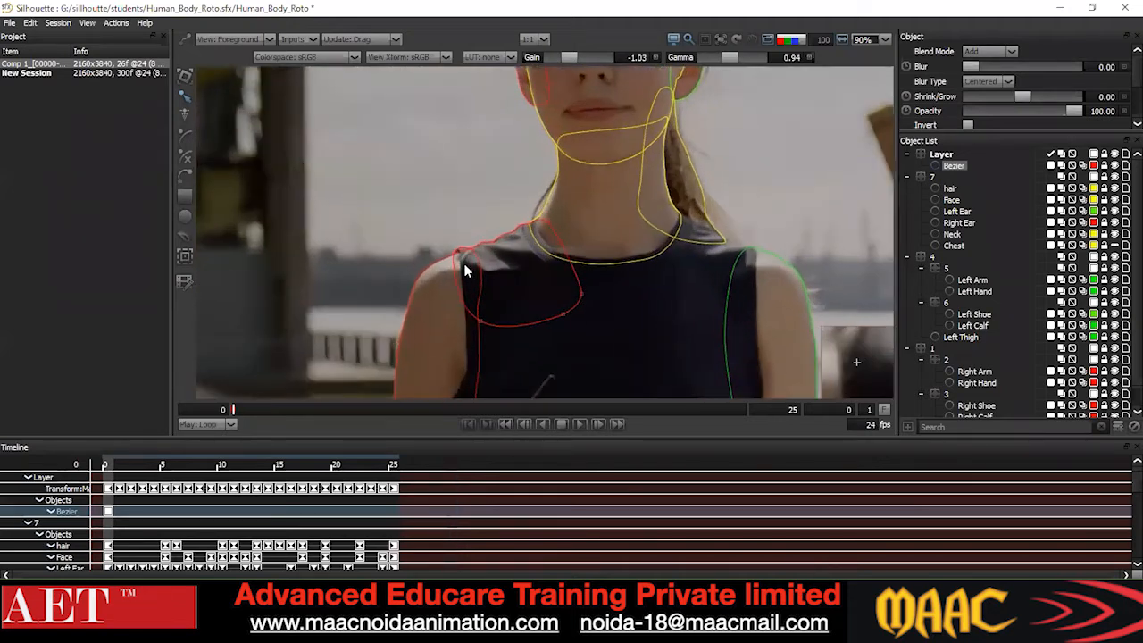
scroll(480, 266, down, 1)
key(x)
key(x)
key(z)
key(z)
key(z)
key(x)
key(x)
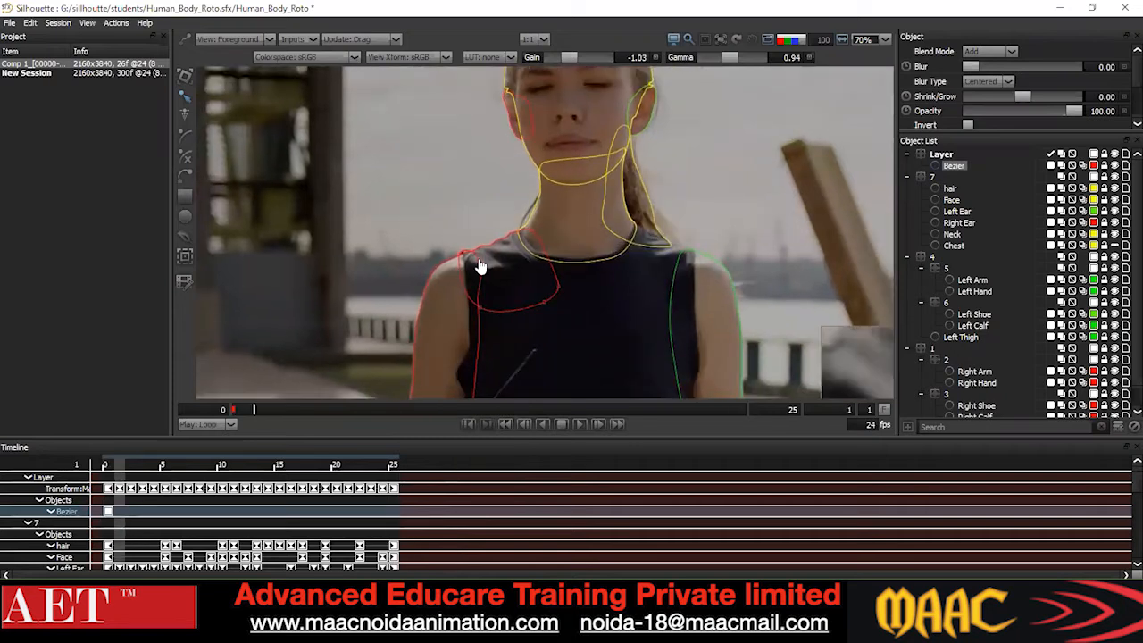
key(x)
key(x)
key(x)
drag(315, 412, 234, 410)
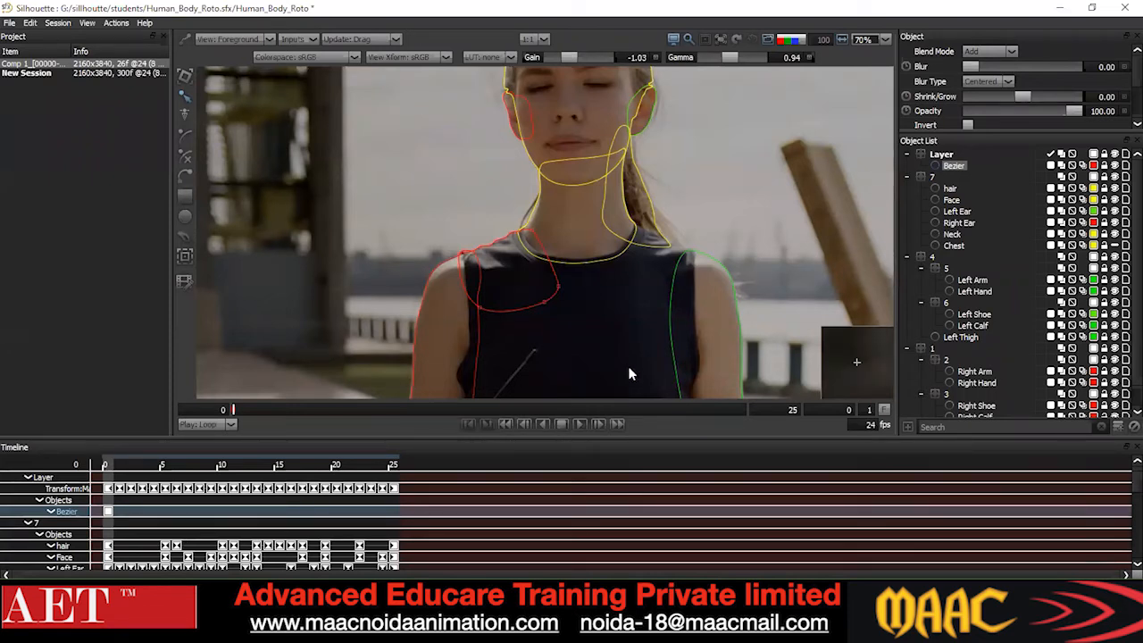
drag(406, 189, 608, 386)
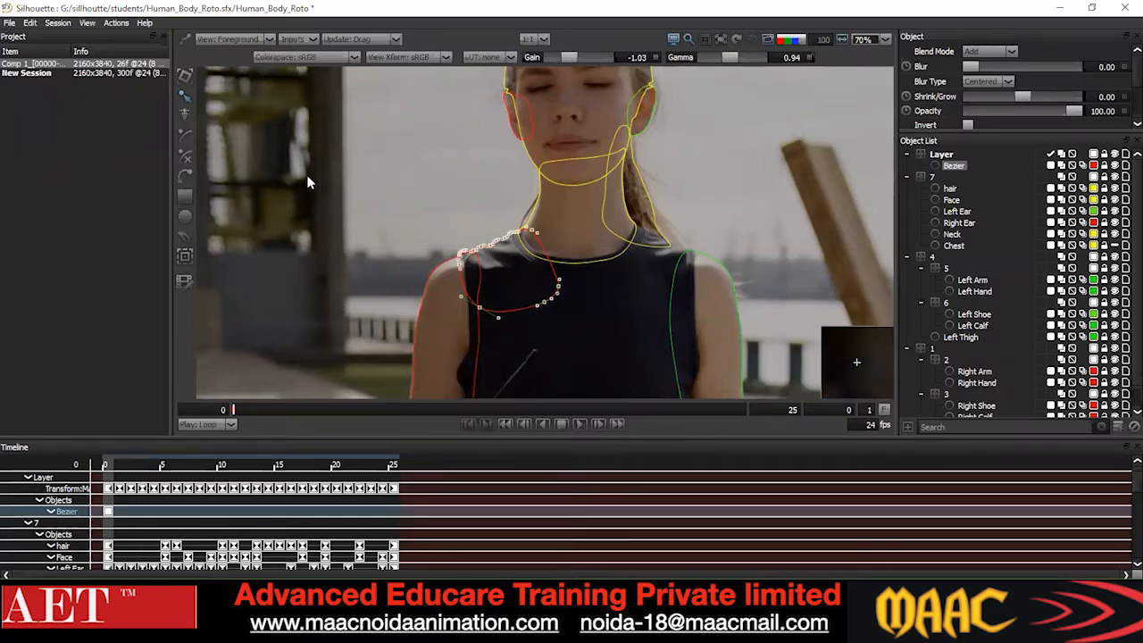
drag(284, 411, 176, 430)
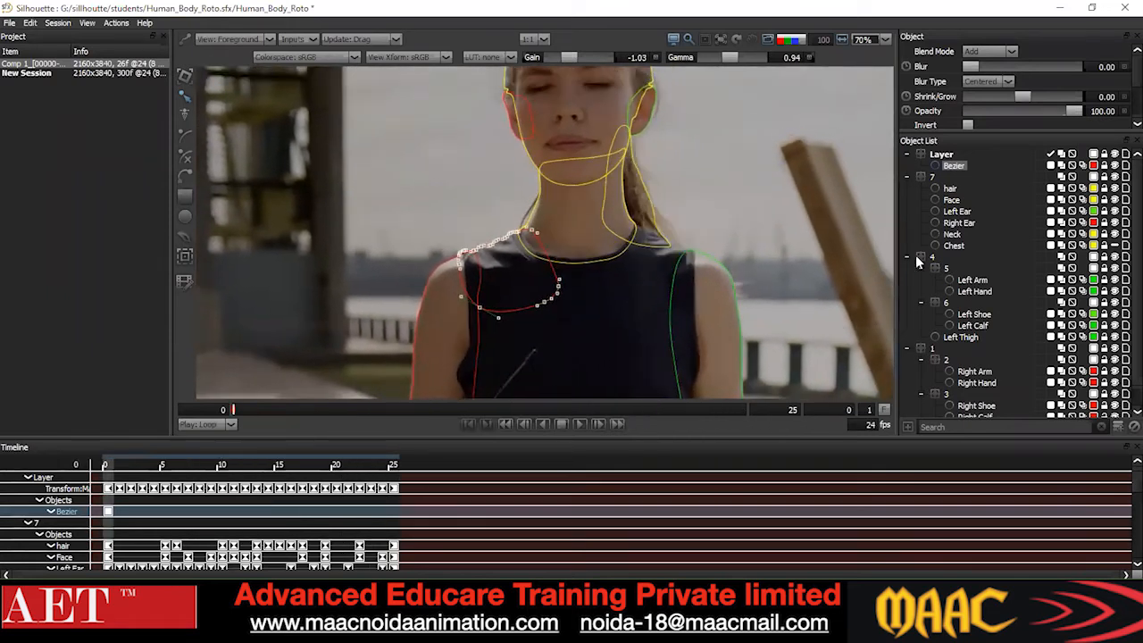
click(932, 159)
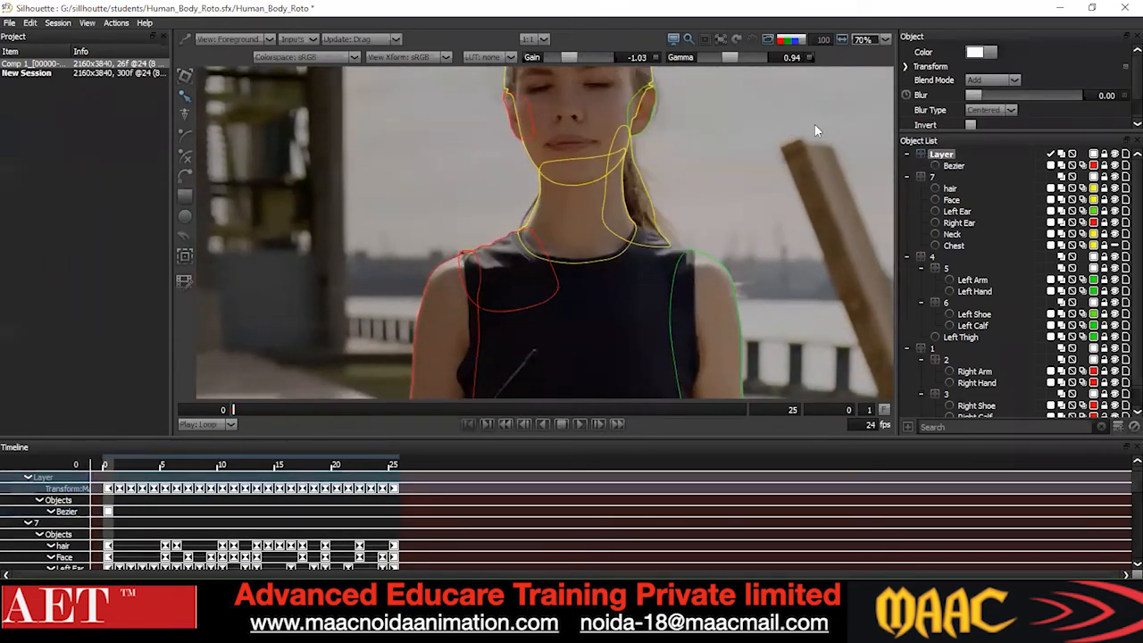
click(9, 23)
mouse_move(71, 159)
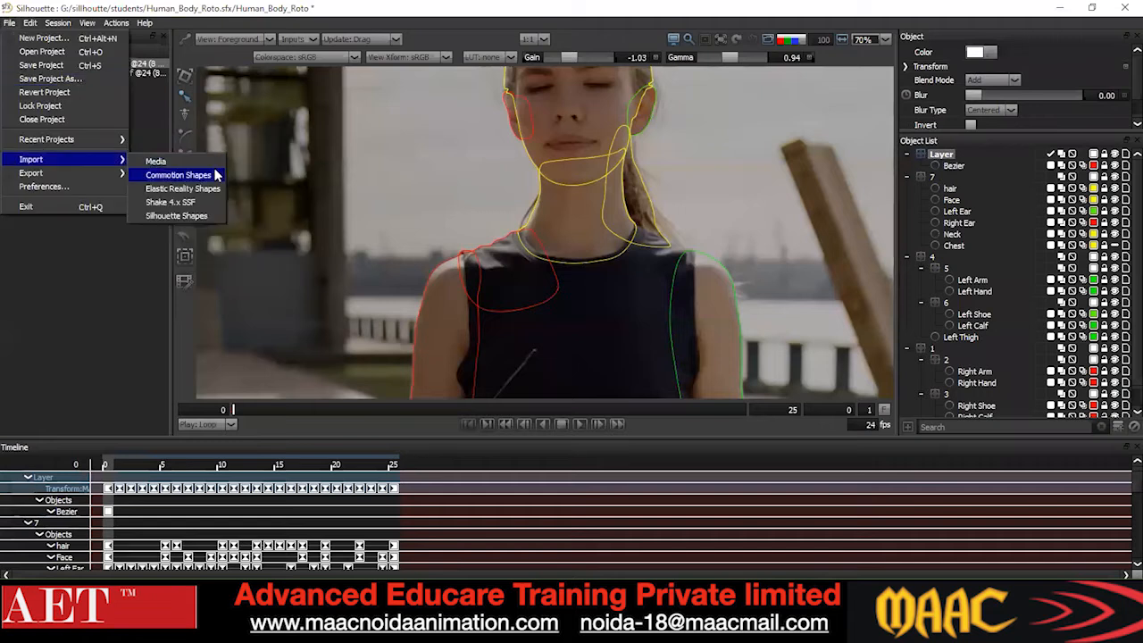
click(357, 206)
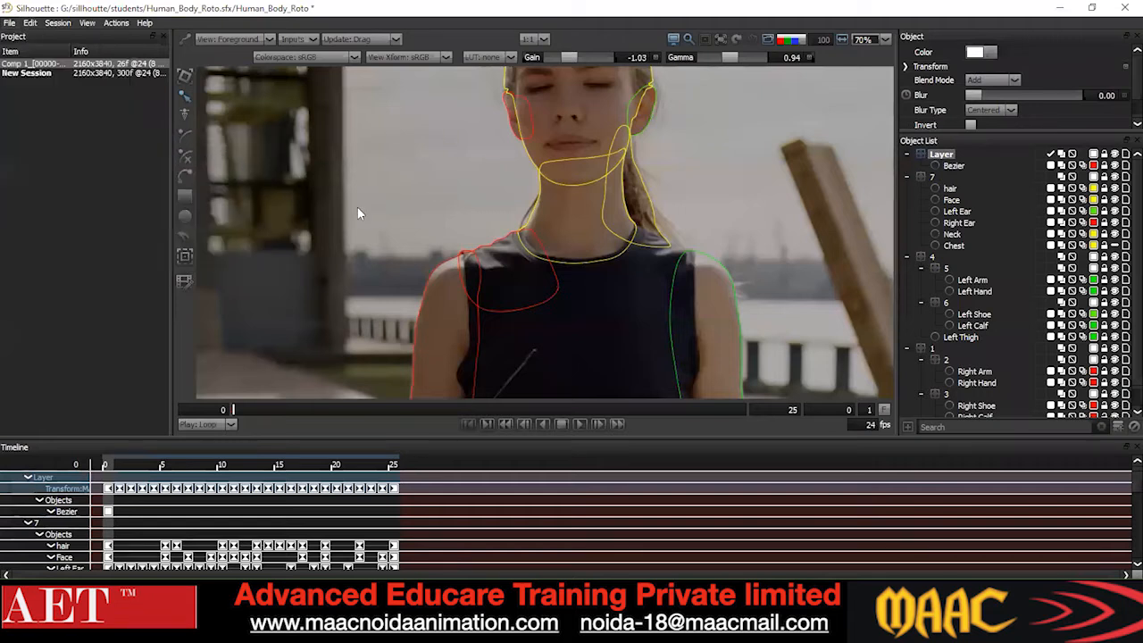
Select the shoulder Bezier with all its control points and scrub the early frames, returning to frame 0.
click(490, 252)
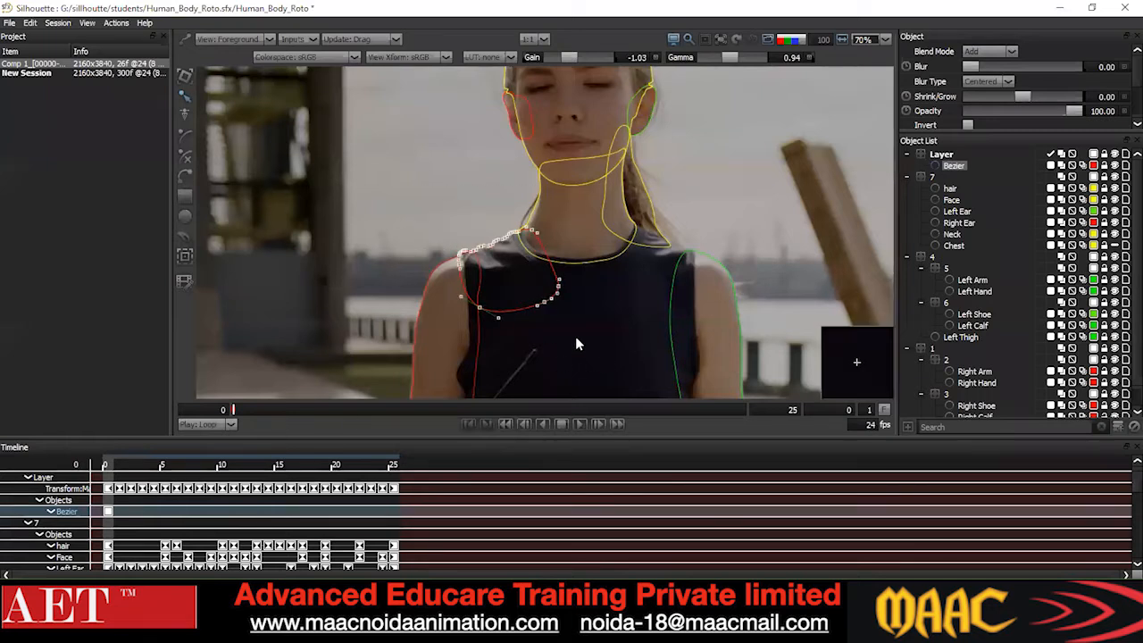
click(314, 409)
drag(381, 412, 222, 443)
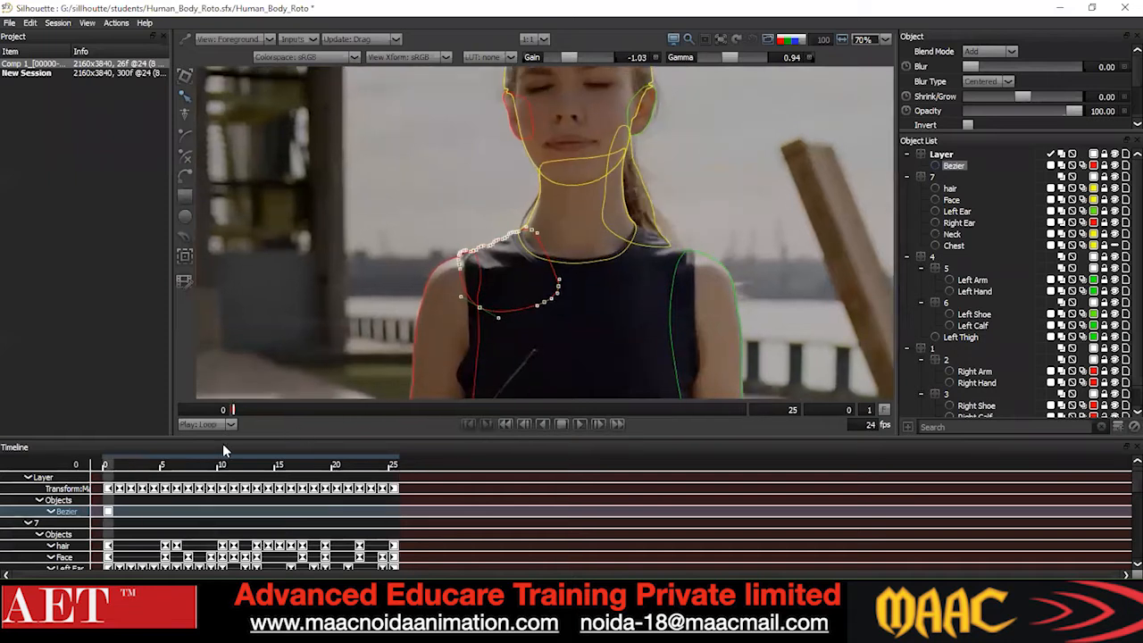
Open the mocha tracker for the shoulder Bezier, review its motion over the shot, and return to frame 0.
click(185, 256)
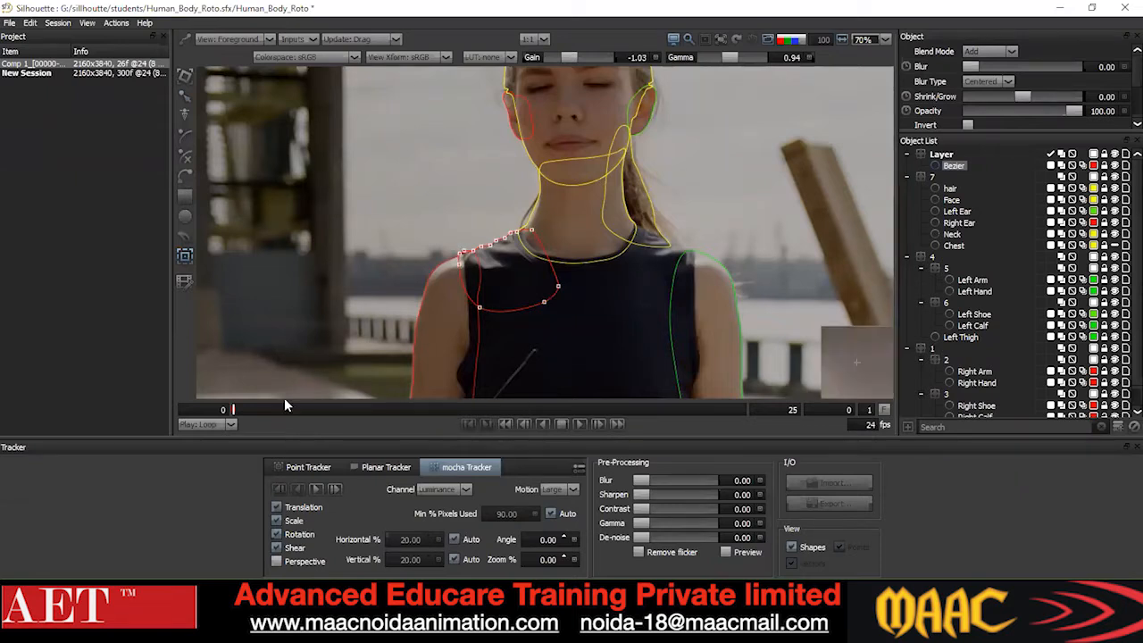
key(space)
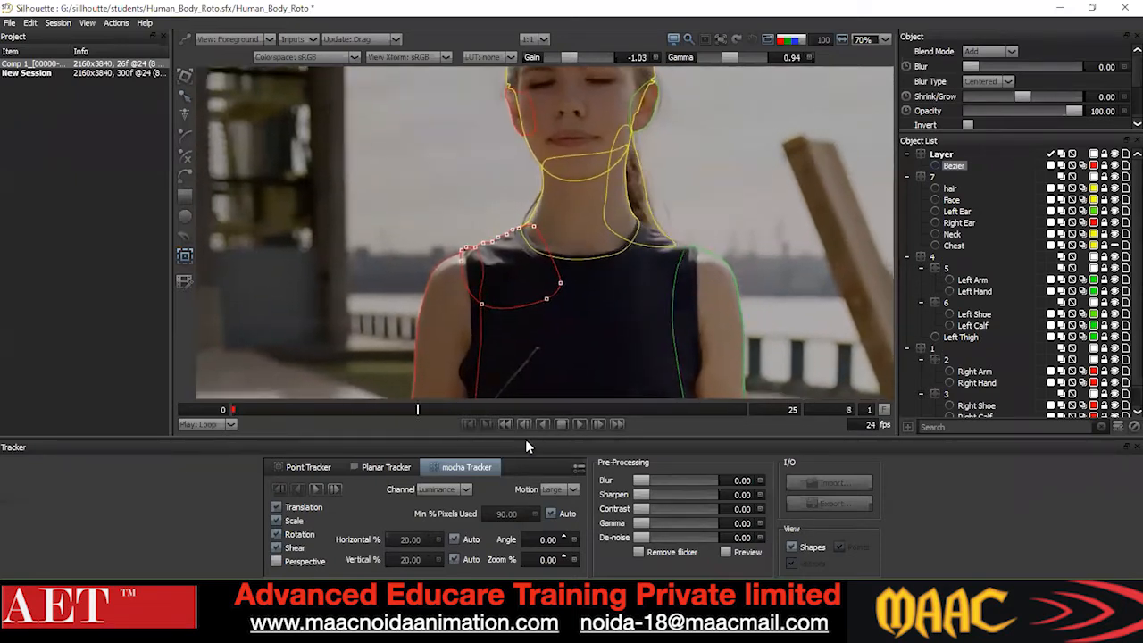
drag(685, 432, 206, 436)
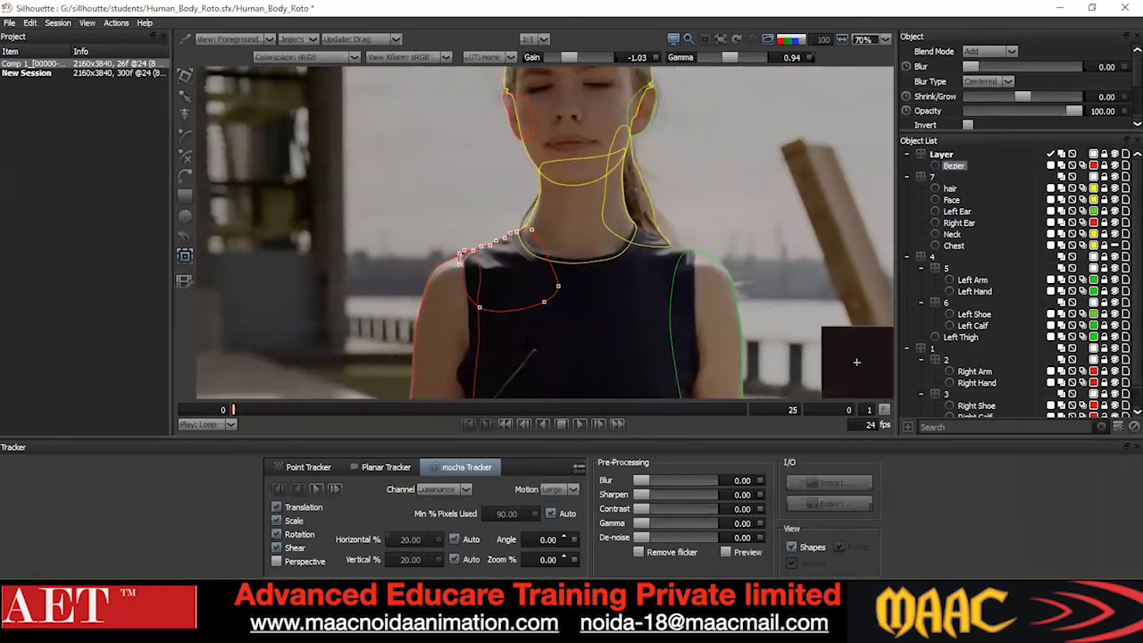
drag(517, 308, 497, 250)
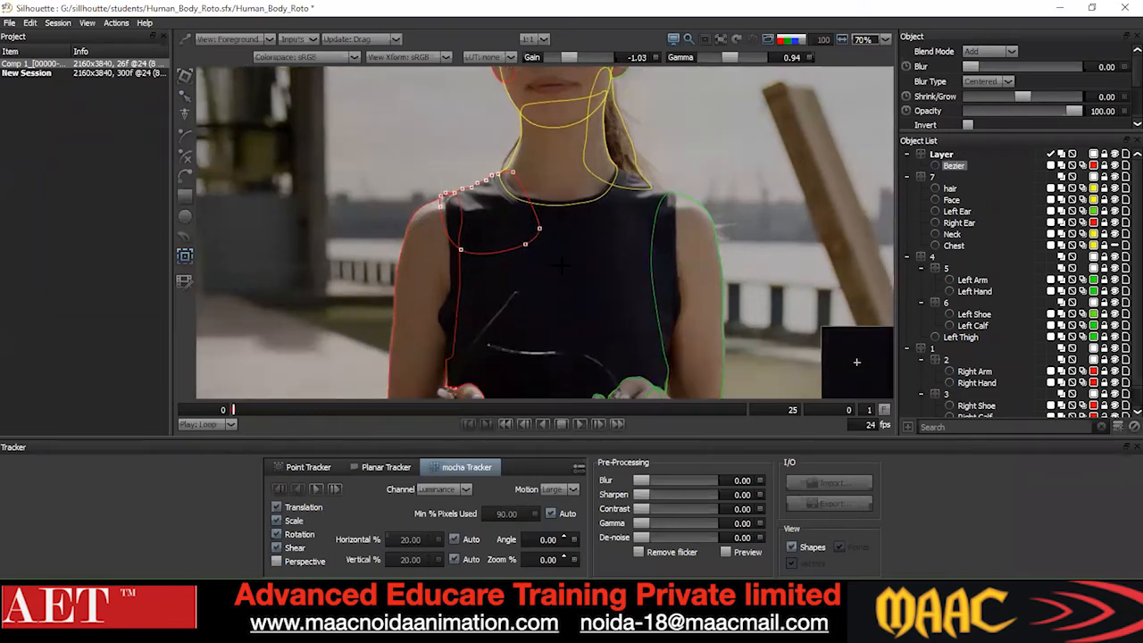
Return to reshaping and select the Bezier's lower control points, followed by the group along the shoulder edge.
click(185, 97)
drag(569, 229, 422, 276)
scroll(429, 245, up, 1)
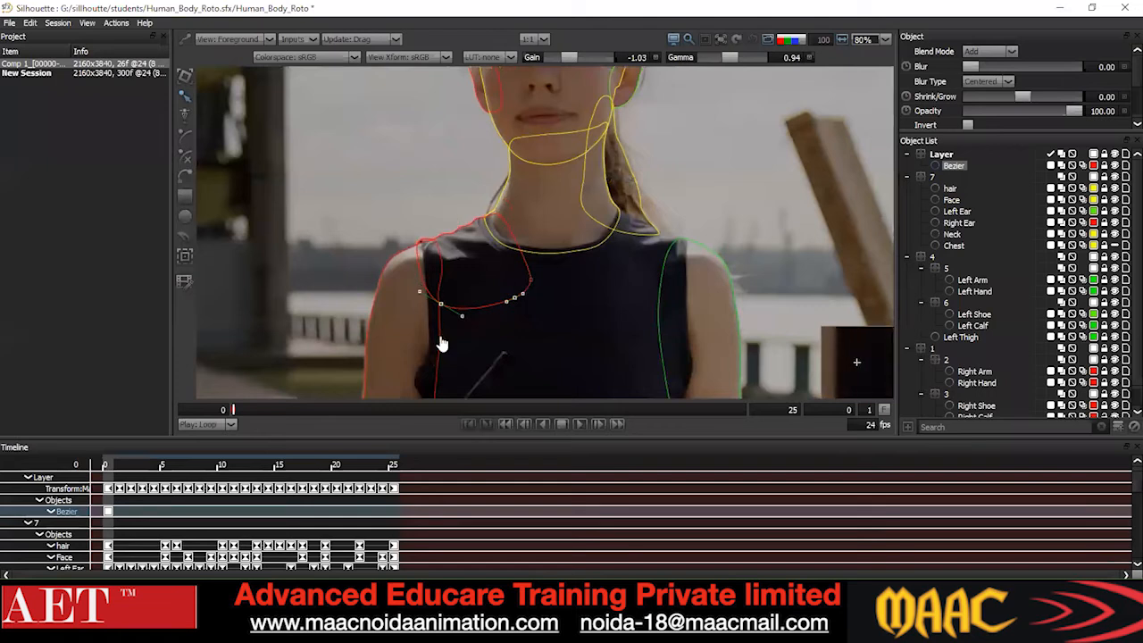
drag(402, 198, 539, 266)
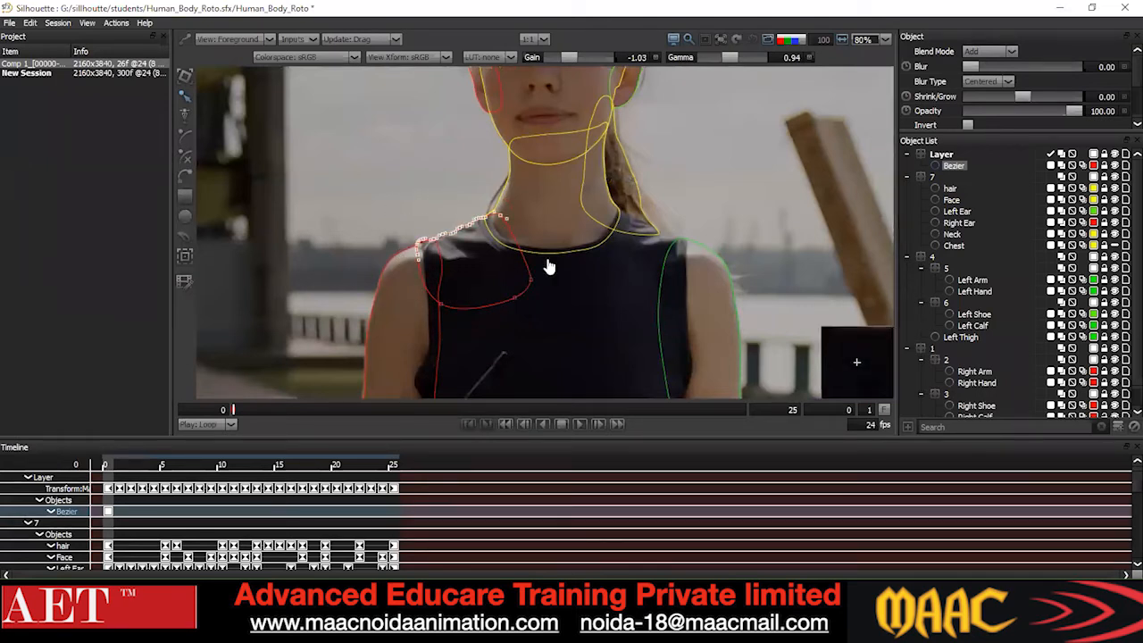
drag(526, 255, 520, 198)
Draw a large rounded closed Bezier over the chest of the black top, inside the tracked layer.
click(576, 285)
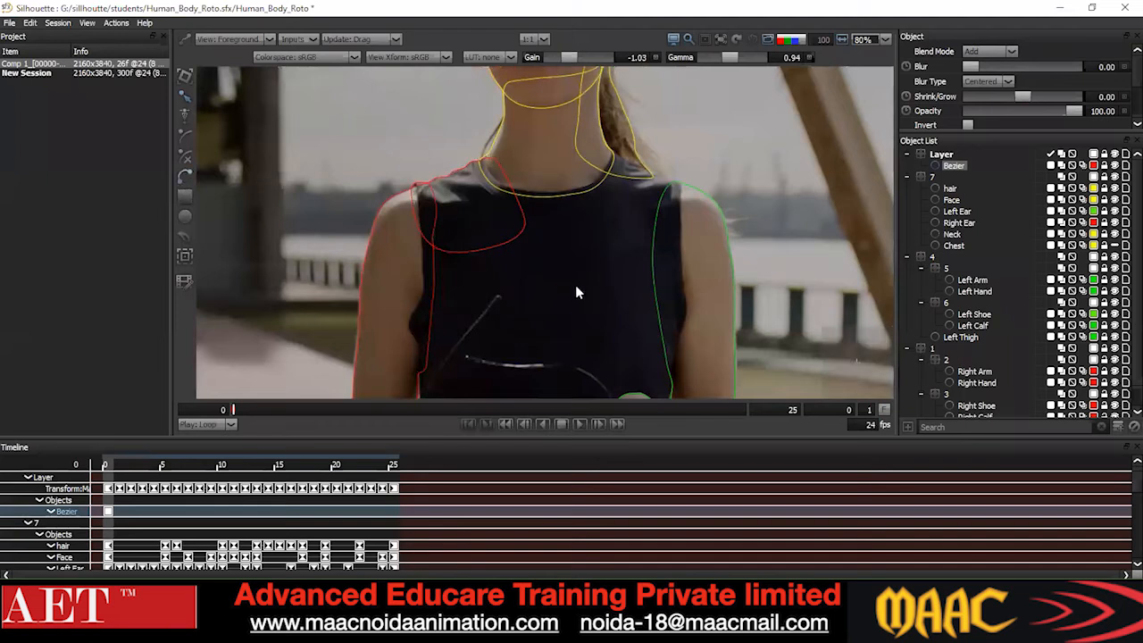
click(556, 201)
click(437, 211)
click(401, 252)
click(401, 339)
click(444, 373)
click(565, 376)
drag(611, 326, 614, 309)
click(555, 201)
scroll(510, 224, down, 1)
right_click(585, 166)
click(616, 286)
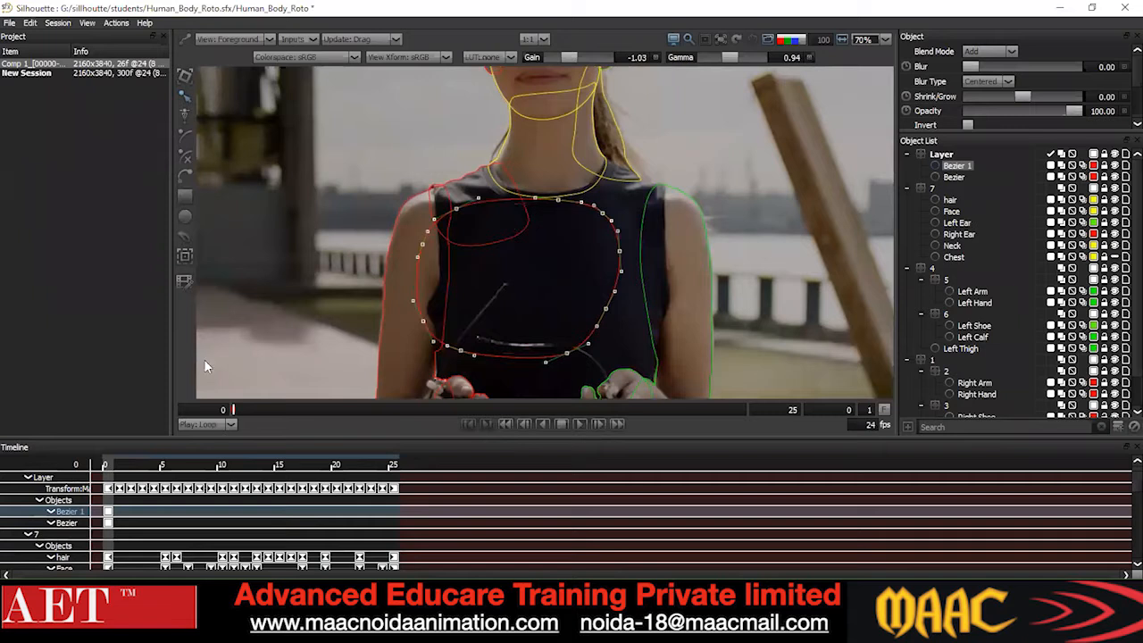
Scrub to frame 18, examine how the chest Bezier follows the torso and hands, and return to frame 0.
drag(250, 410, 602, 409)
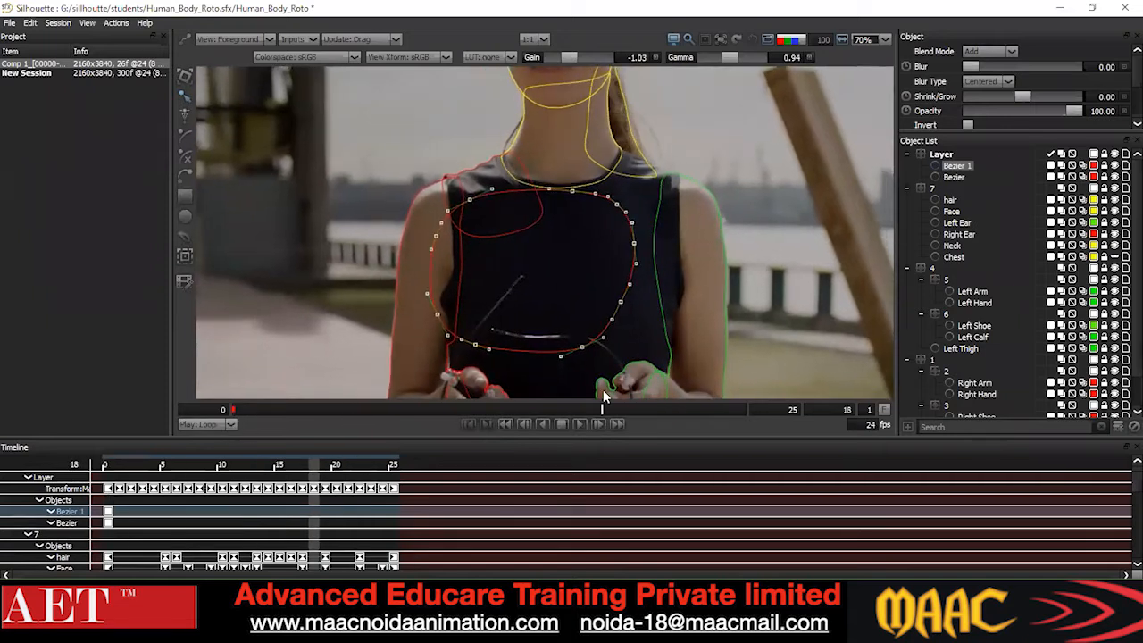
key(s)
key(s)
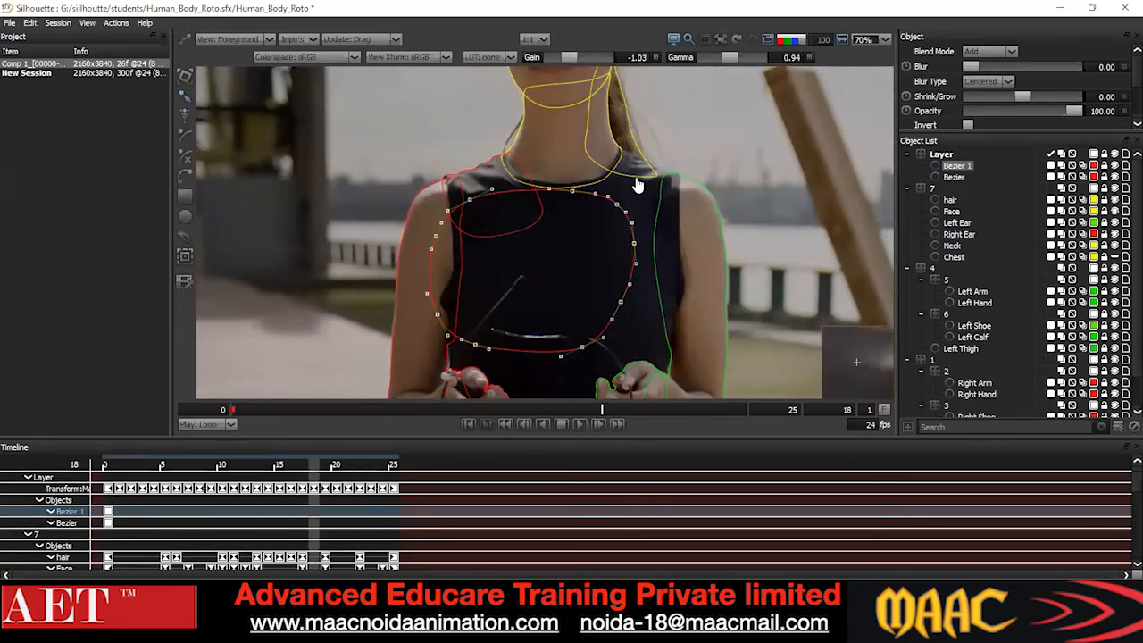
scroll(681, 314, down, 1)
drag(682, 314, 619, 236)
drag(570, 317, 552, 223)
drag(509, 283, 398, 237)
key(s)
key(s)
drag(420, 241, 385, 313)
drag(572, 288, 454, 262)
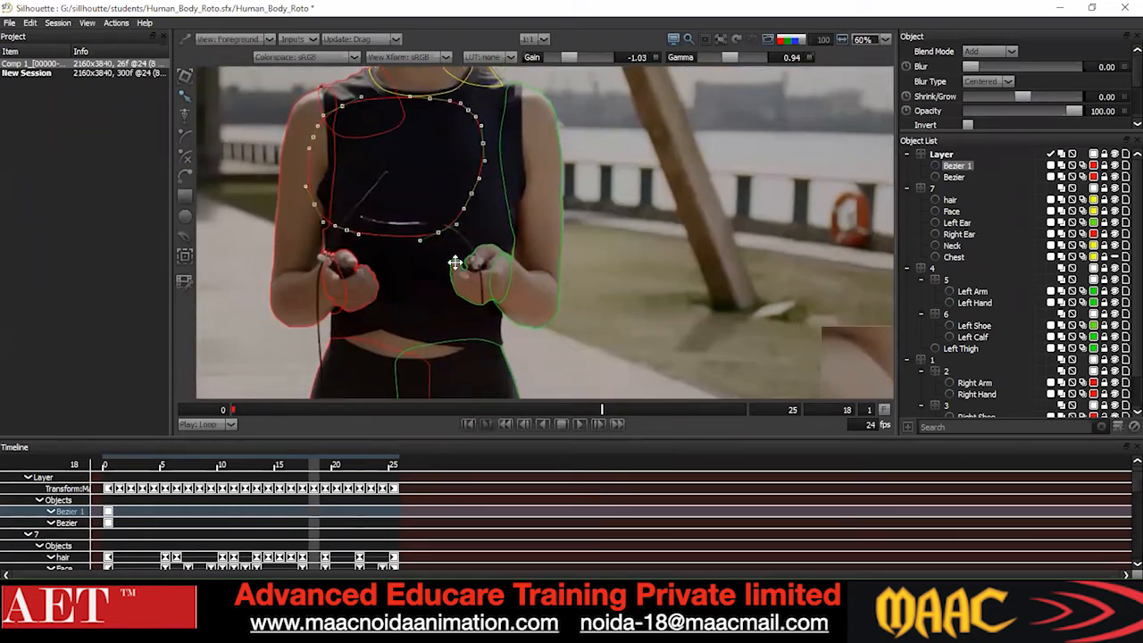
scroll(413, 242, up, 1)
scroll(477, 312, down, 1)
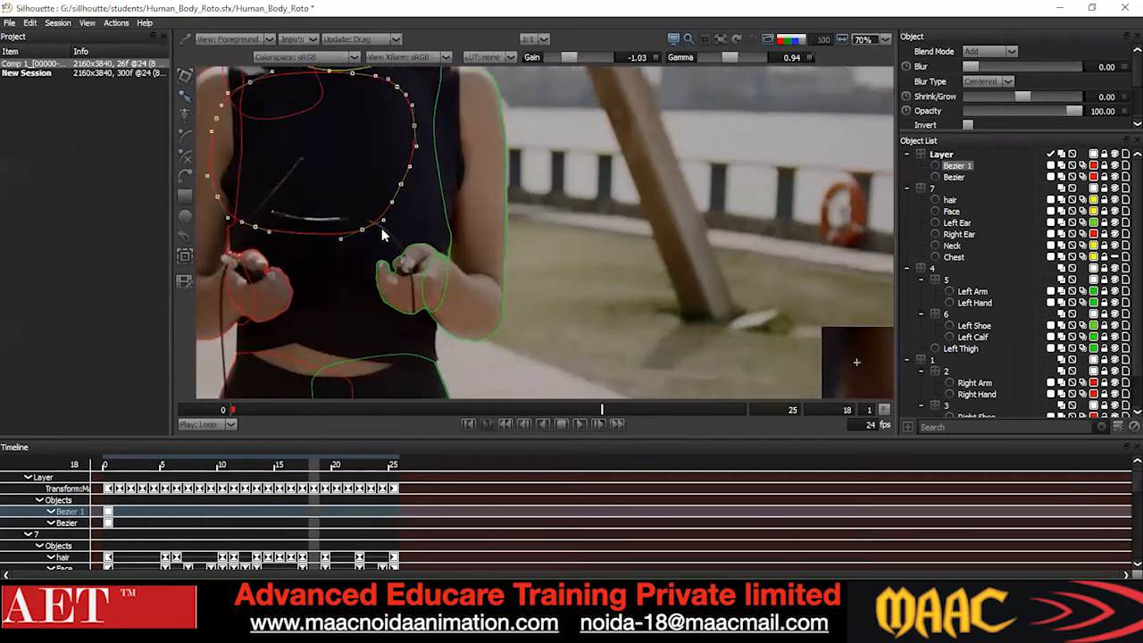
drag(383, 229, 419, 304)
drag(484, 324, 502, 244)
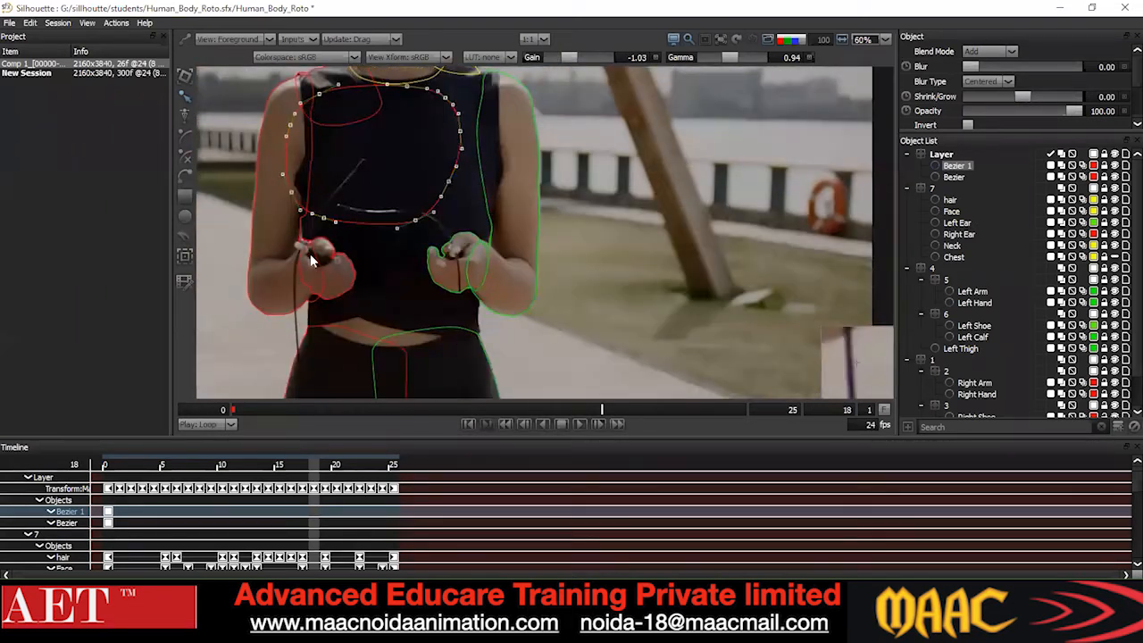
drag(346, 245, 349, 275)
scroll(350, 281, down, 1)
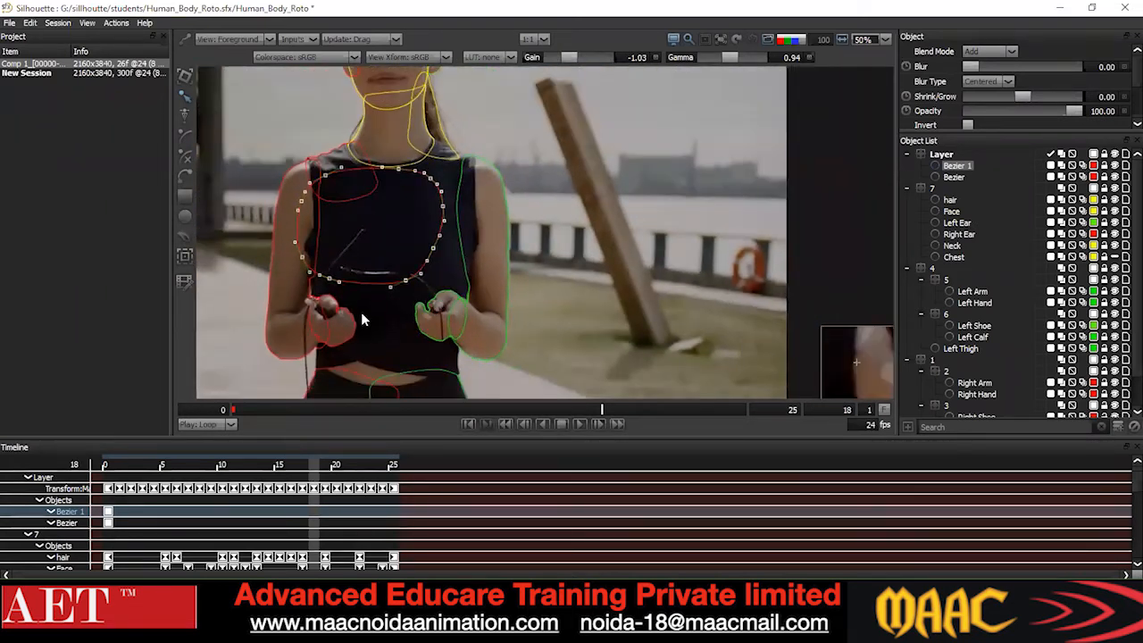
drag(530, 411, 231, 418)
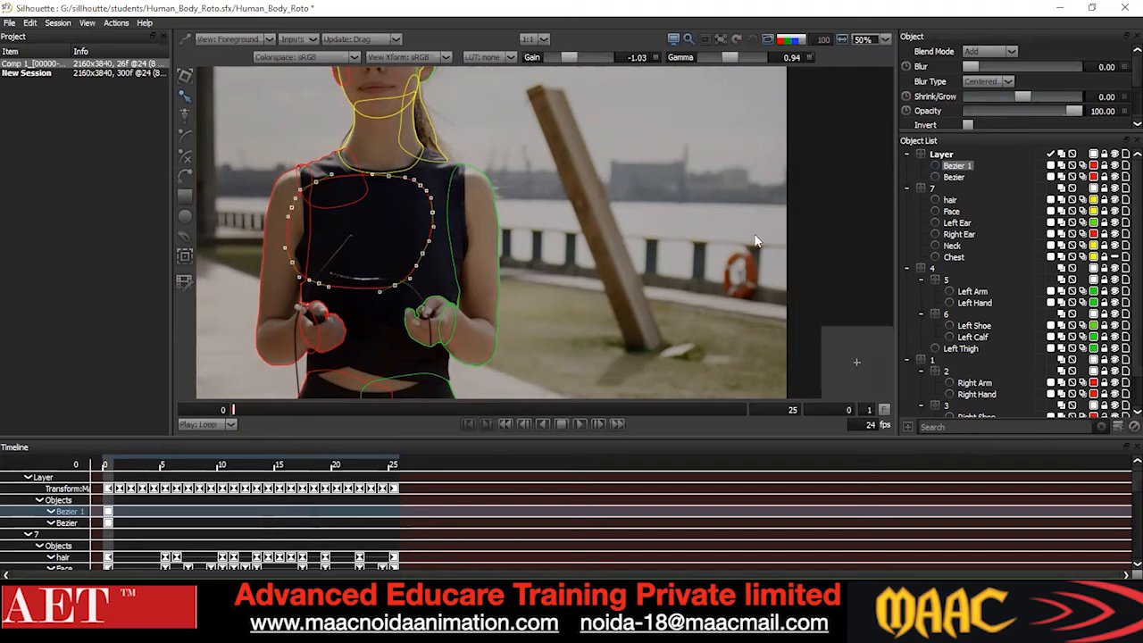
Add a new empty layer at the head of the object list and show the existing Chest shape over the torso.
click(1117, 426)
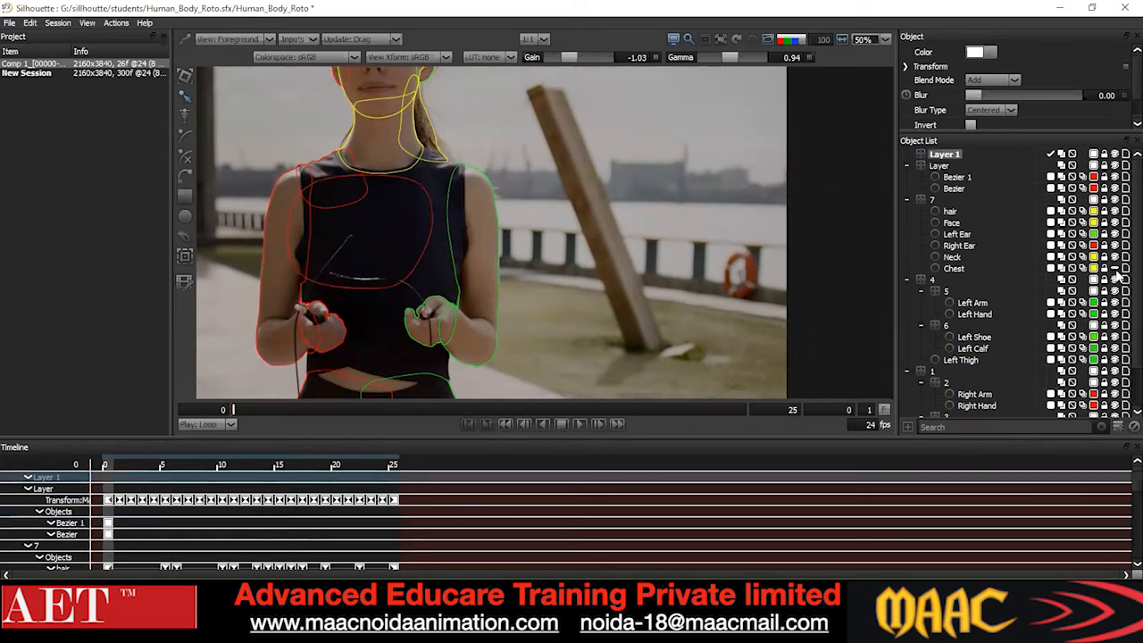
scroll(394, 197, up, 3)
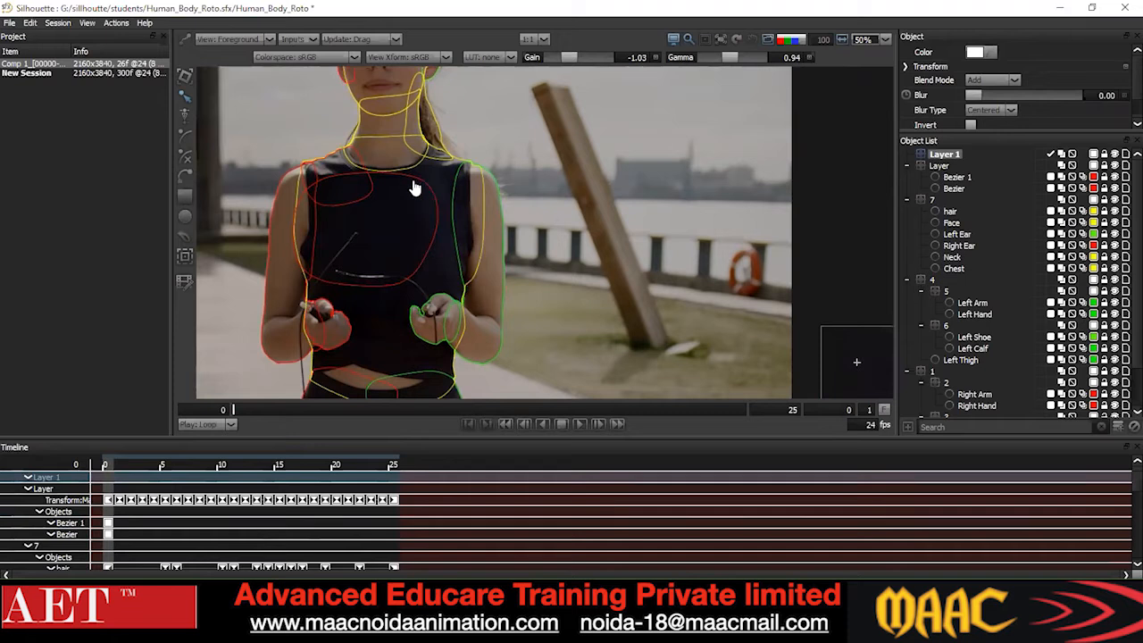
scroll(435, 161, up, 4)
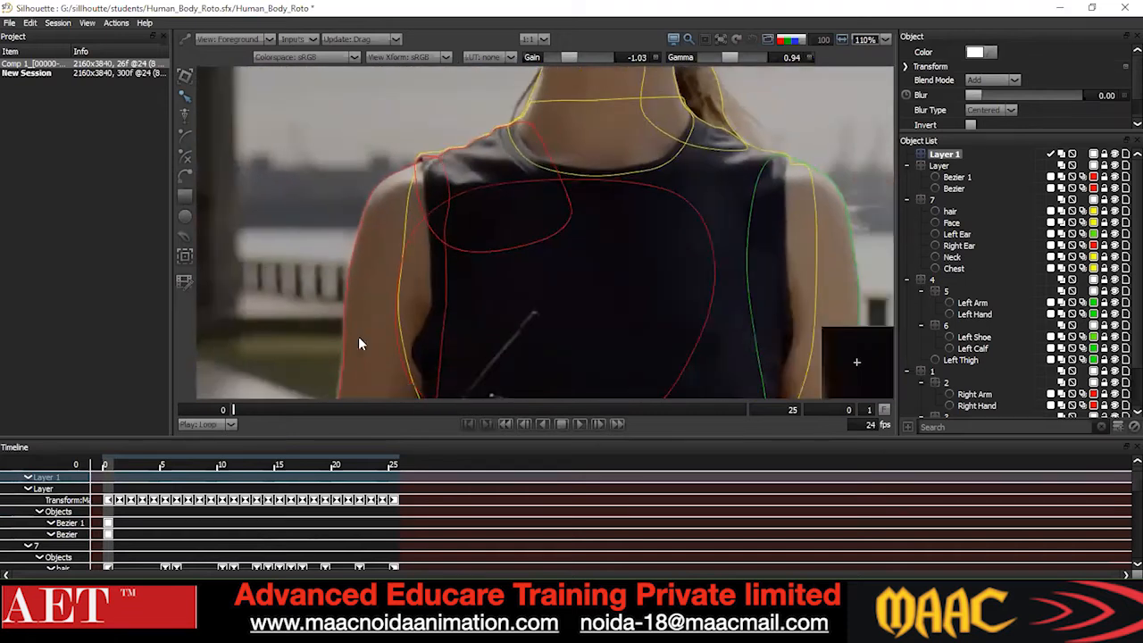
Select the Chest shape and scrub between frames 11 and 16, examining how it fits the torso and shoulder.
click(548, 103)
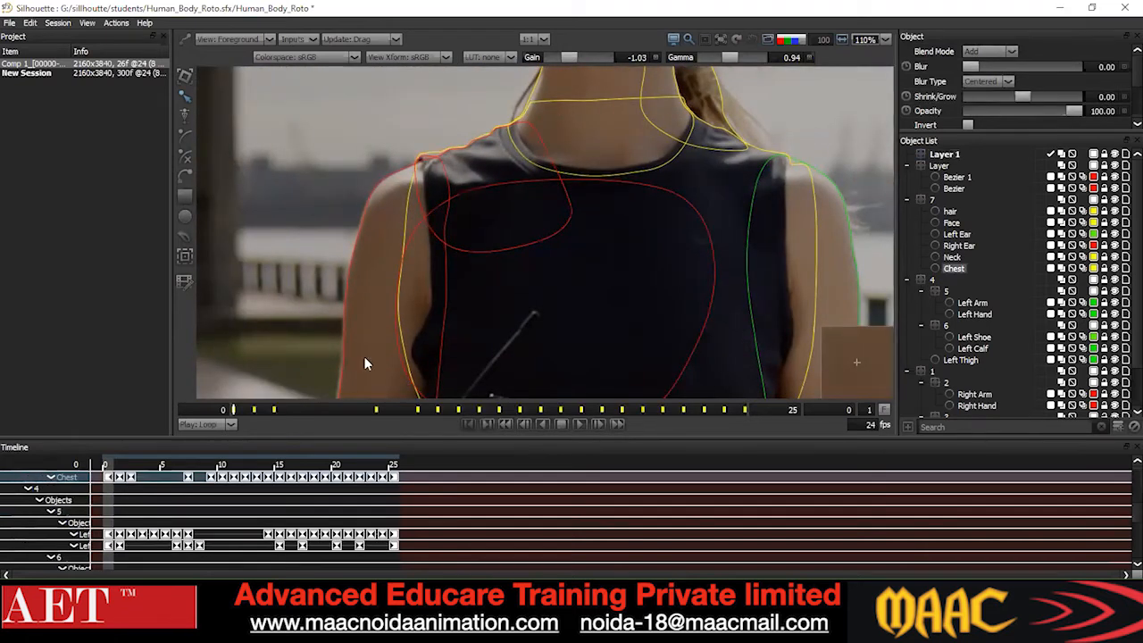
mouse_move(299, 413)
mouse_down()
mouse_move(520, 413)
mouse_move(204, 423)
mouse_move(649, 414)
mouse_move(268, 397)
mouse_move(416, 399)
mouse_move(301, 393)
mouse_move(314, 400)
mouse_up()
drag(404, 401, 463, 417)
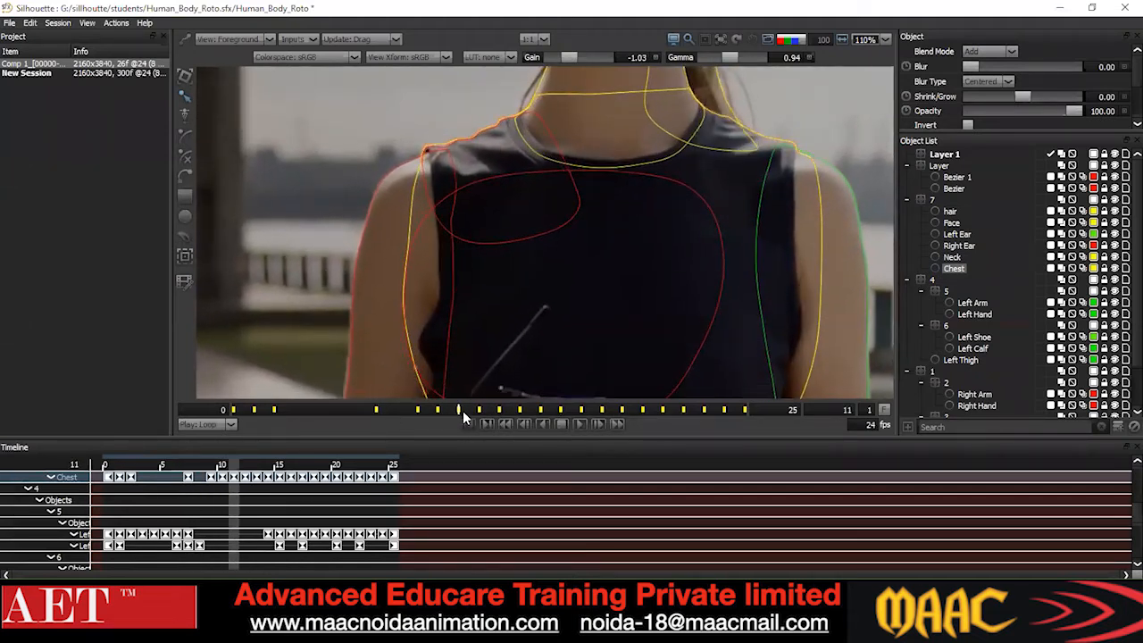
scroll(470, 362, down, 3)
scroll(479, 297, down, 2)
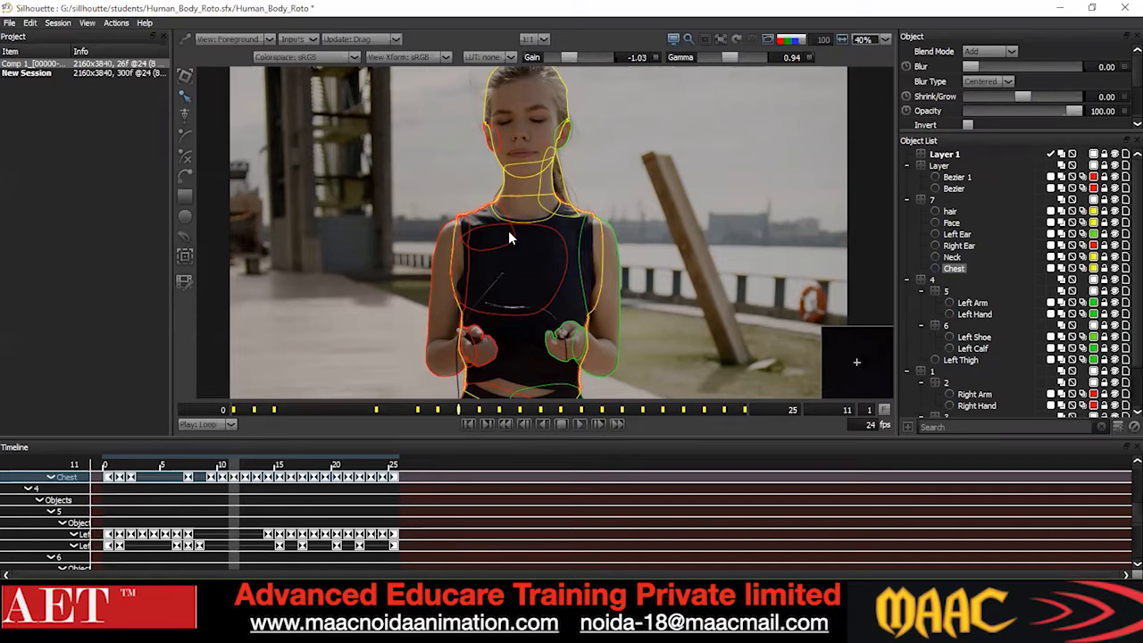
scroll(509, 236, up, 2)
scroll(498, 238, down, 2)
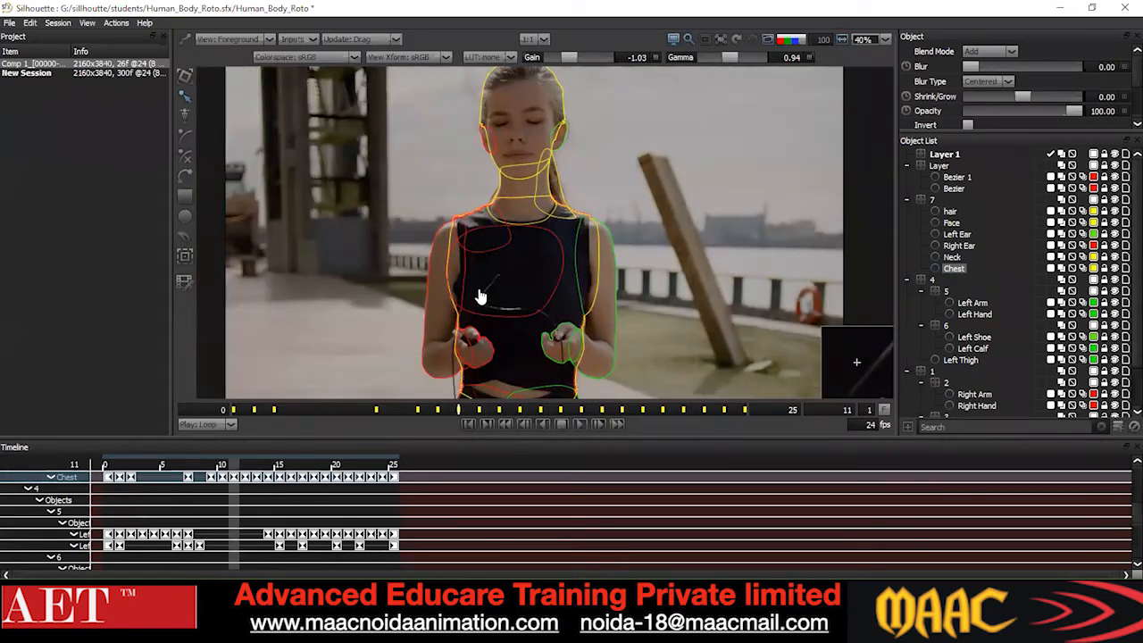
scroll(476, 294, down, 2)
drag(462, 410, 560, 410)
scroll(529, 351, up, 5)
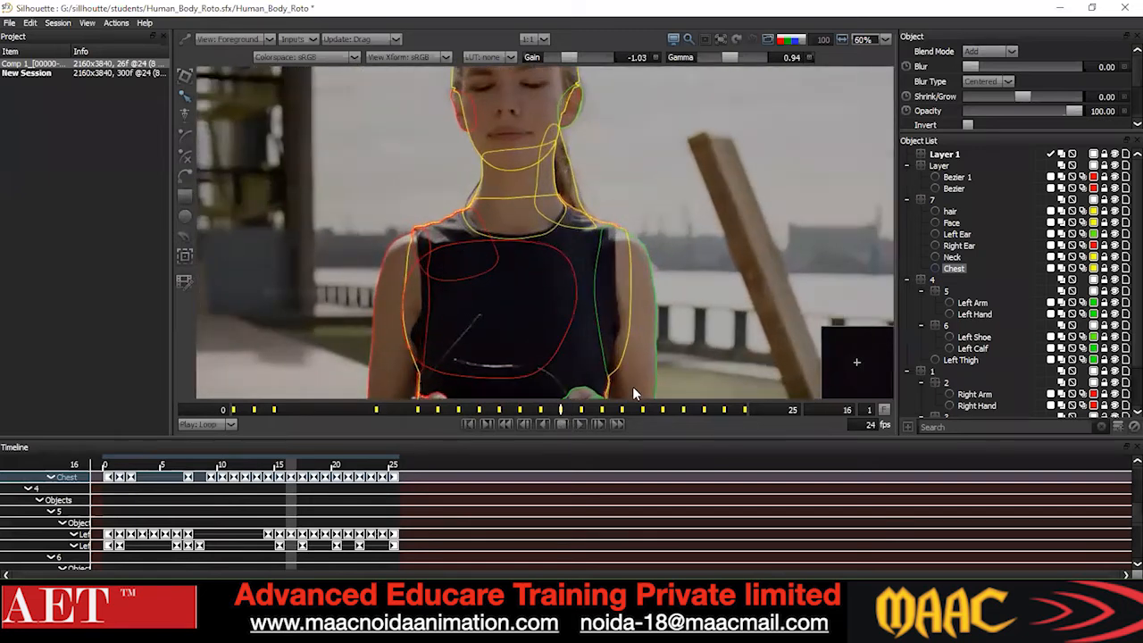
drag(545, 409, 494, 407)
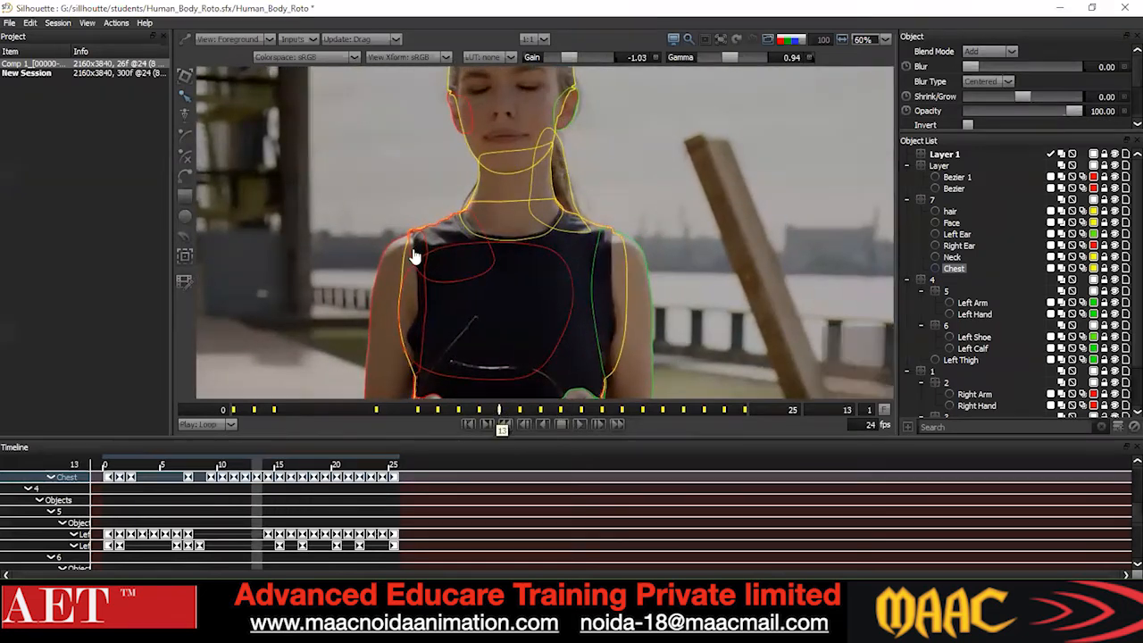
scroll(418, 243, up, 1)
scroll(419, 239, up, 2)
click(480, 411)
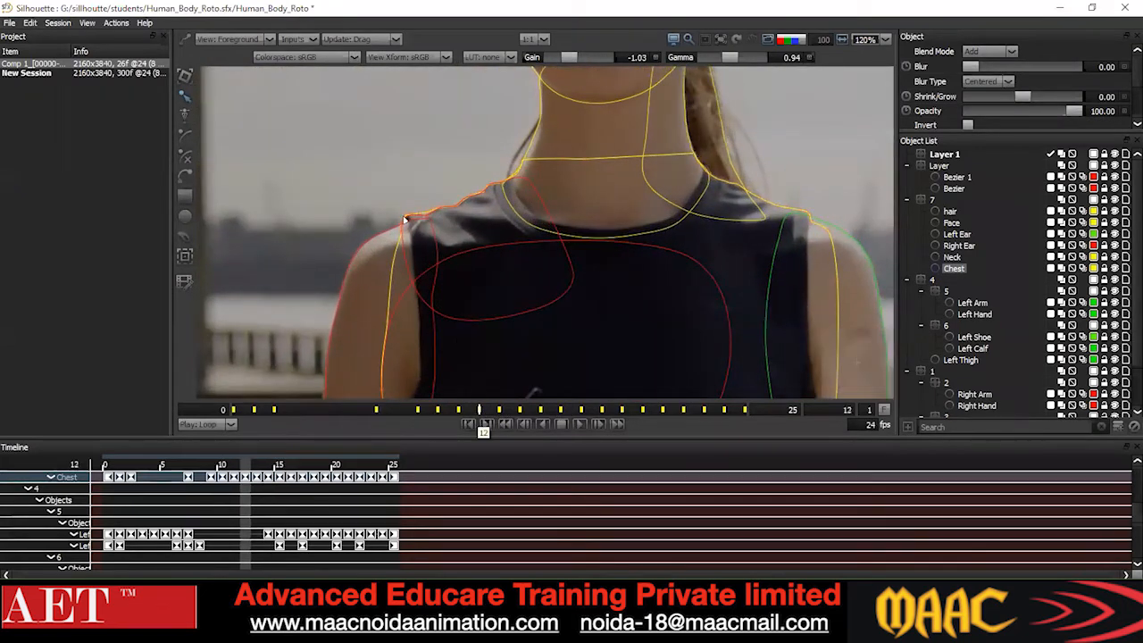
Step through the frames up to 19 and inspect the Chest shape's shoulder edge up close.
scroll(406, 218, up, 1)
scroll(406, 219, up, 2)
key(x)
key(x)
key(x)
key(x)
key(x)
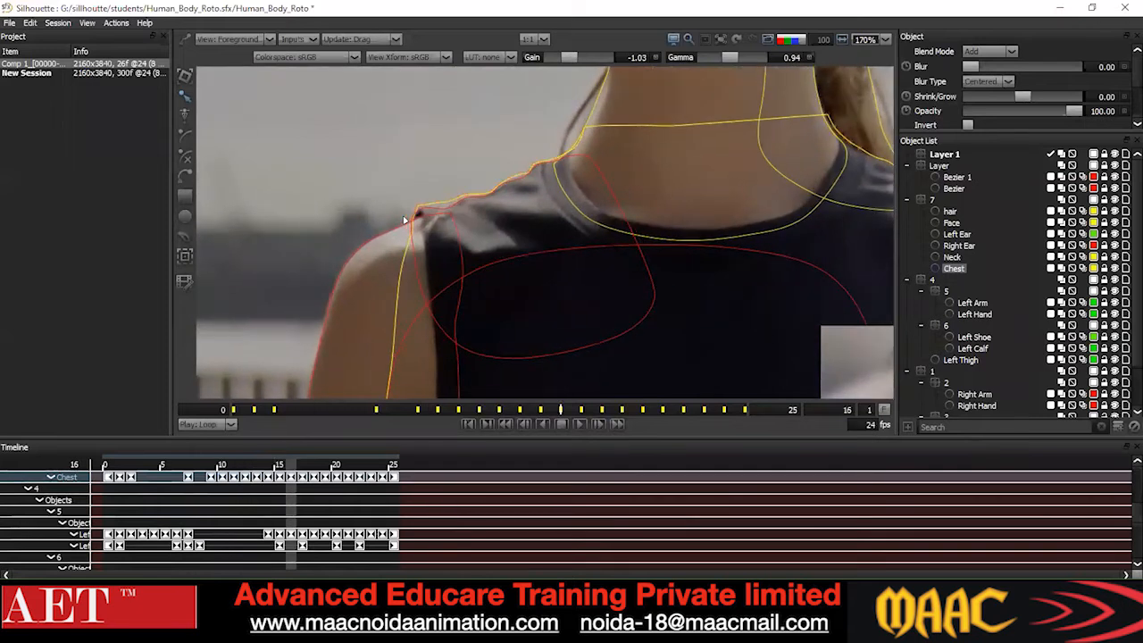
scroll(460, 216, up, 1)
scroll(458, 204, up, 2)
key(x)
key(x)
key(x)
key(x)
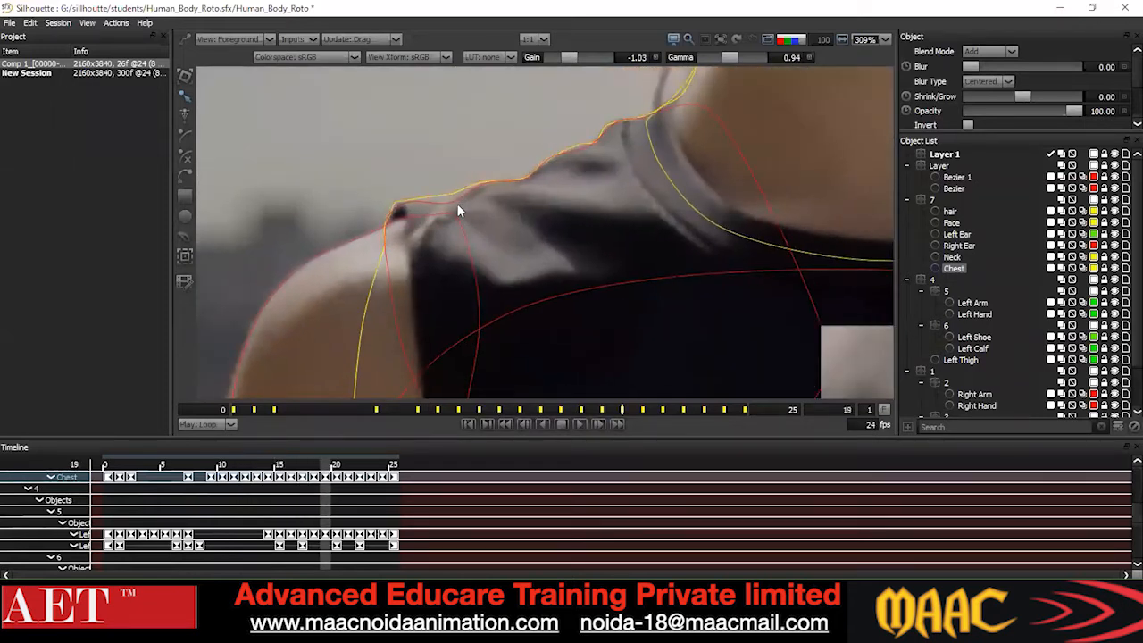
key(x)
key(x)
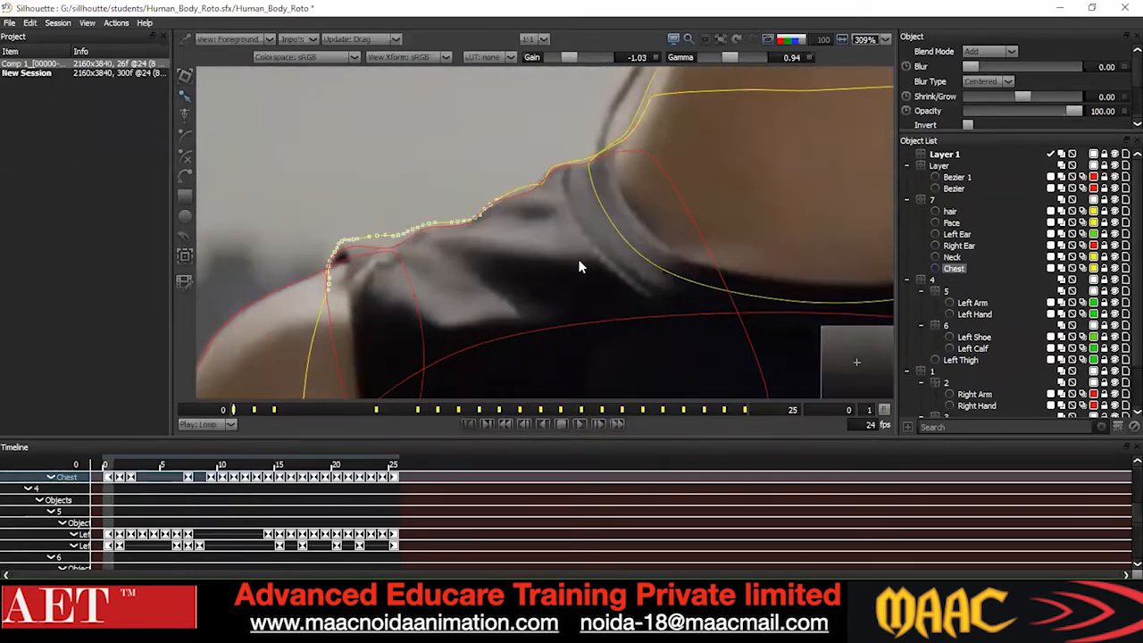
Compare the Chest shape's shoulder control points between frames 18 and 19.
key(z)
key(z)
key(z)
key(z)
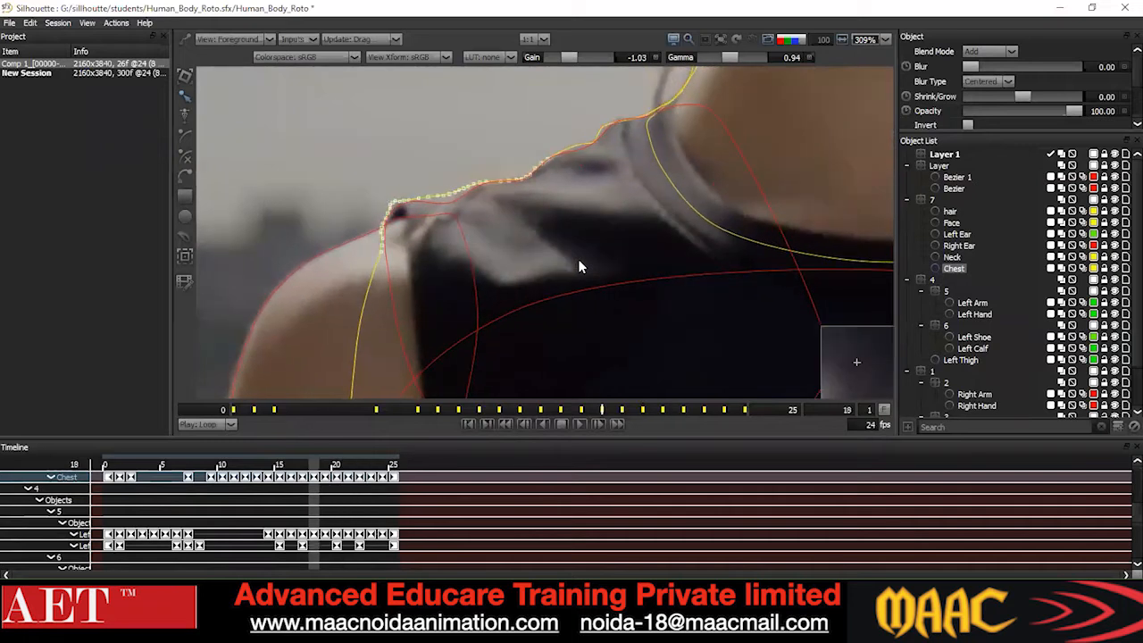
key(z)
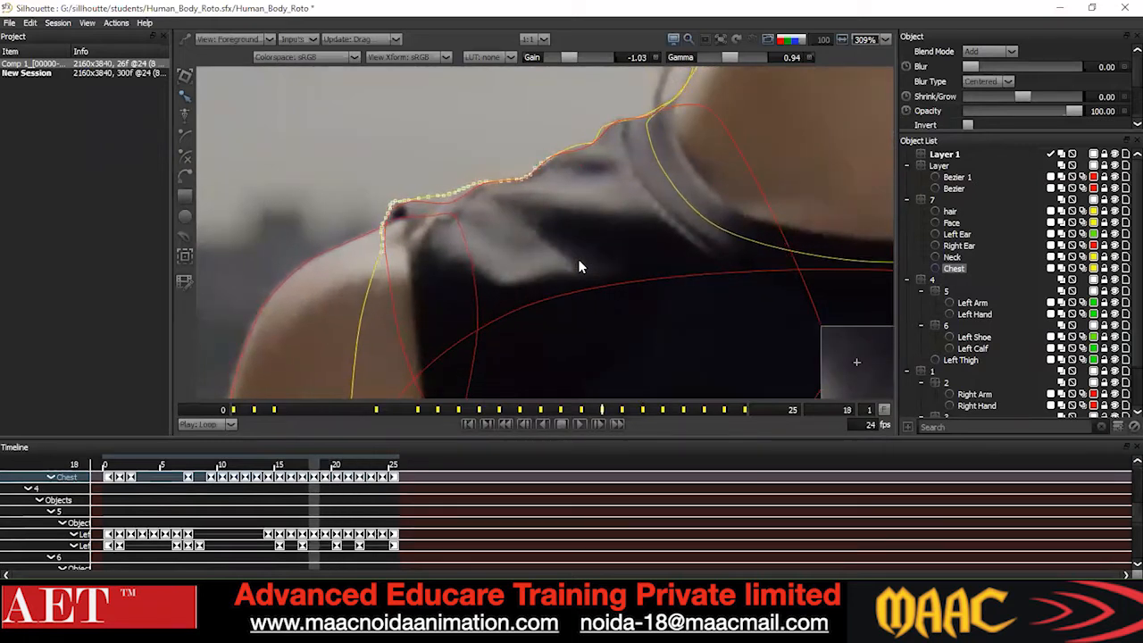
key(x)
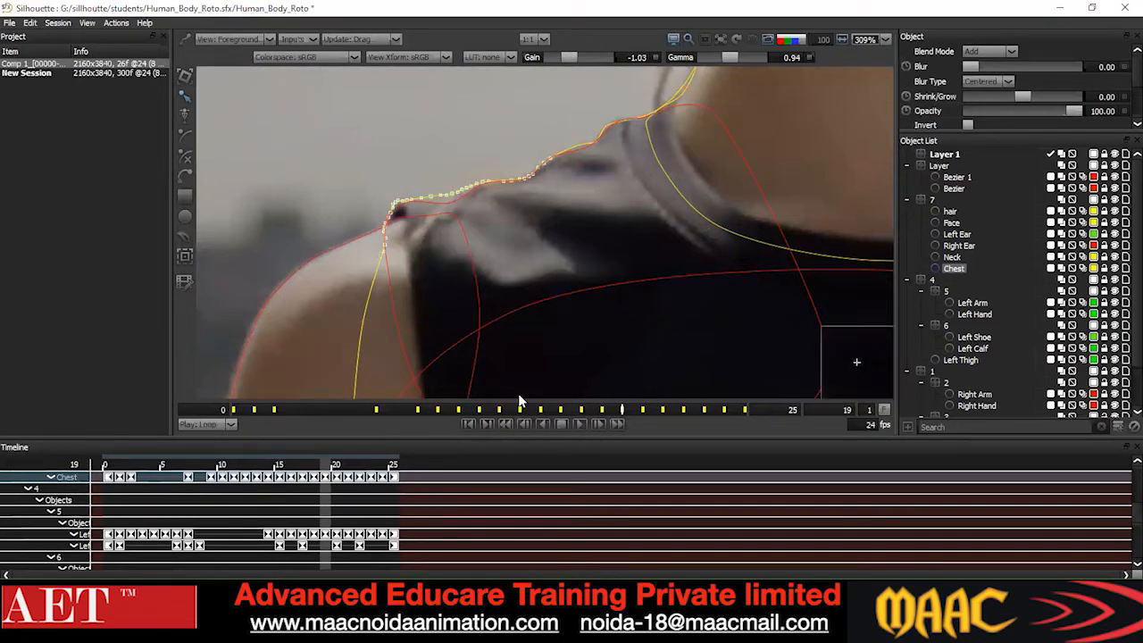
key(Left)
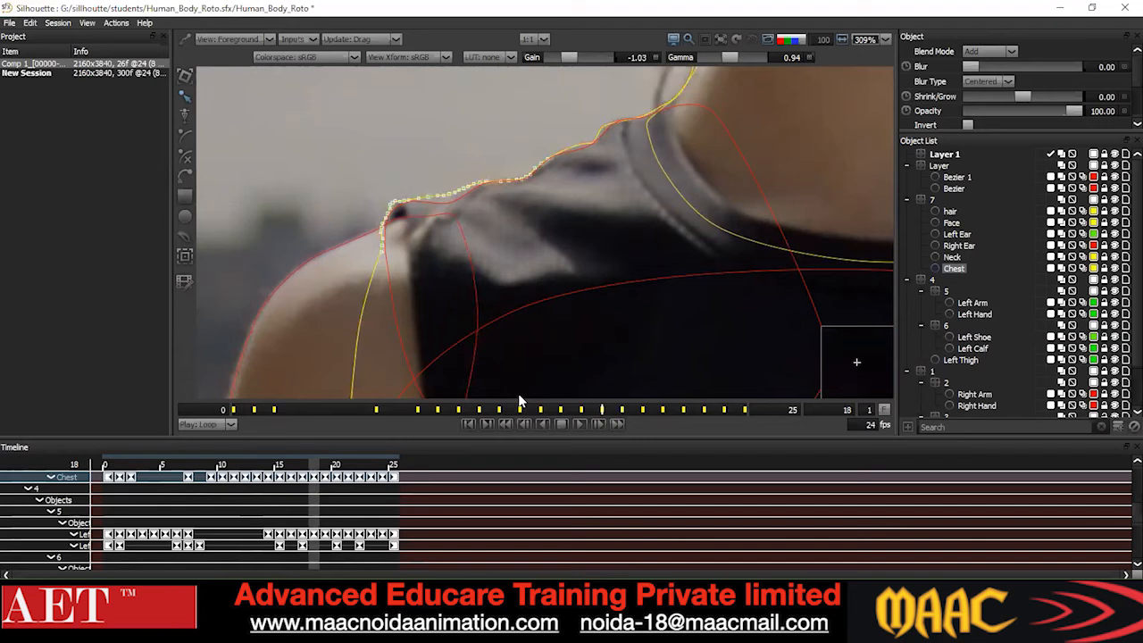
key(Right)
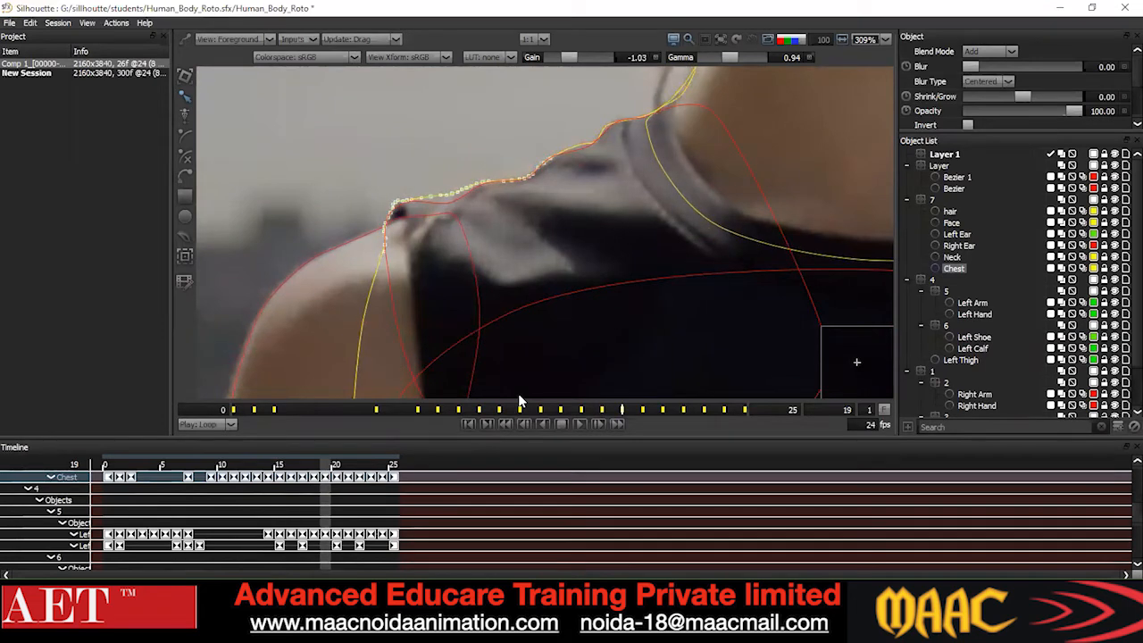
key(Left)
Select the sample shoulder Bezier and compare its edge between frames 17 and 18.
click(453, 212)
scroll(548, 342, down, 1)
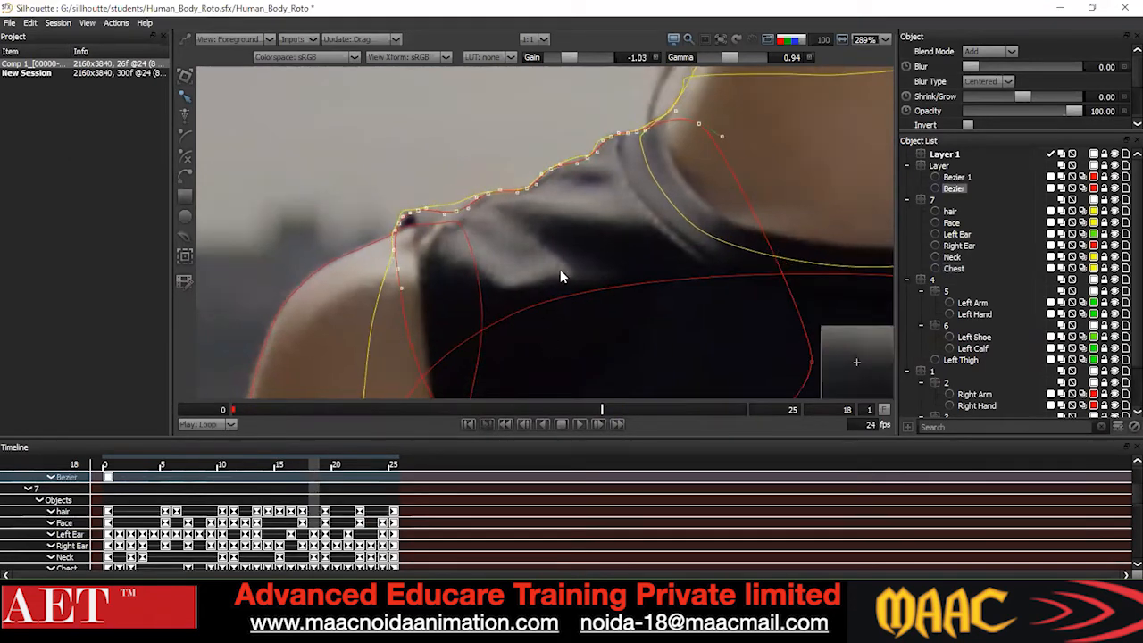
scroll(561, 277, down, 3)
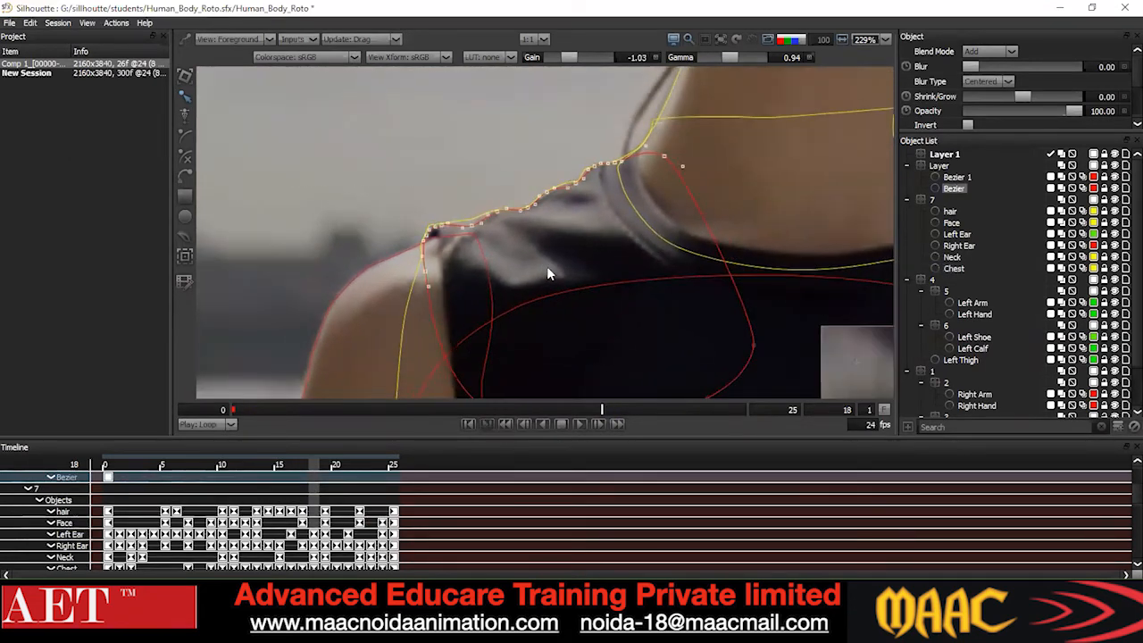
key(Left)
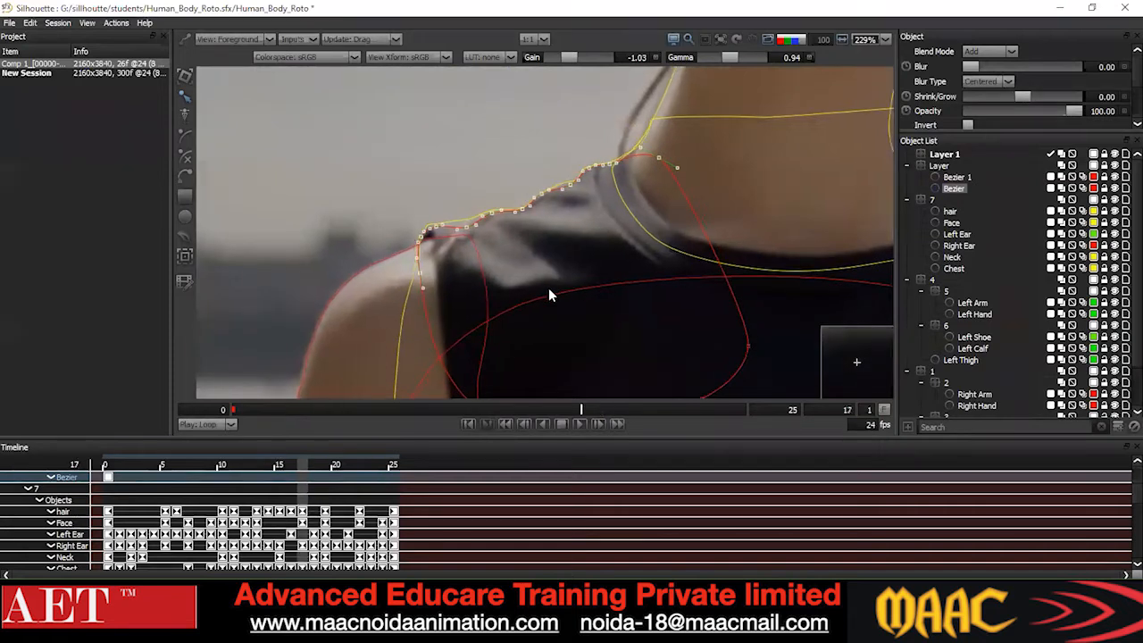
key(Right)
key(Left)
key(Right)
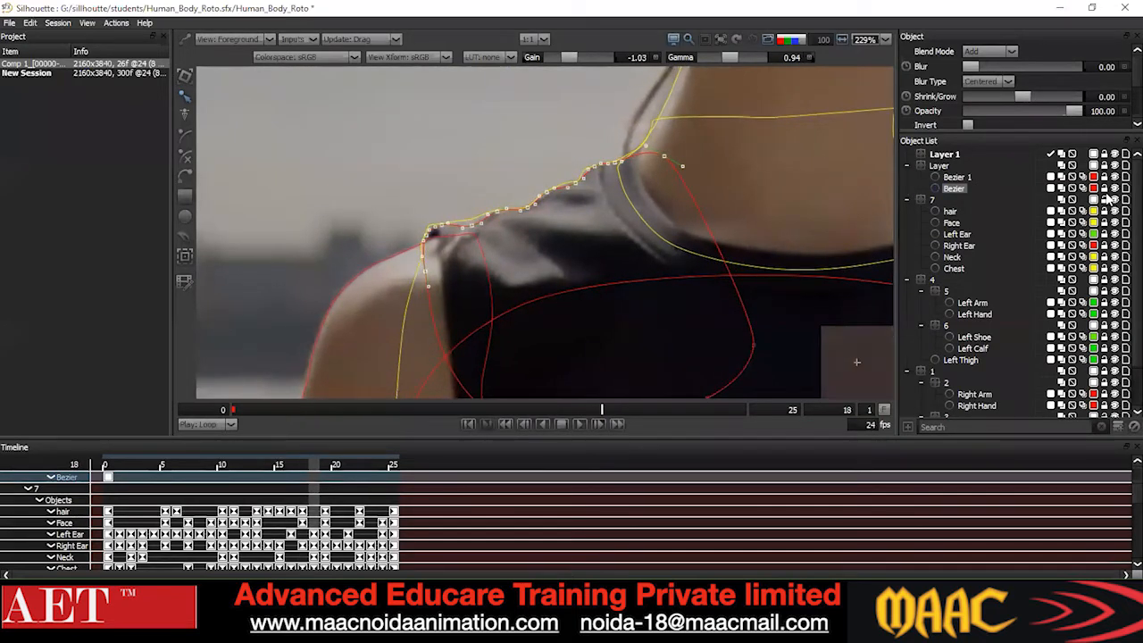
Hide the Chest shape and check the shoulder Bezier's edge around frames 15 and 16.
click(1115, 268)
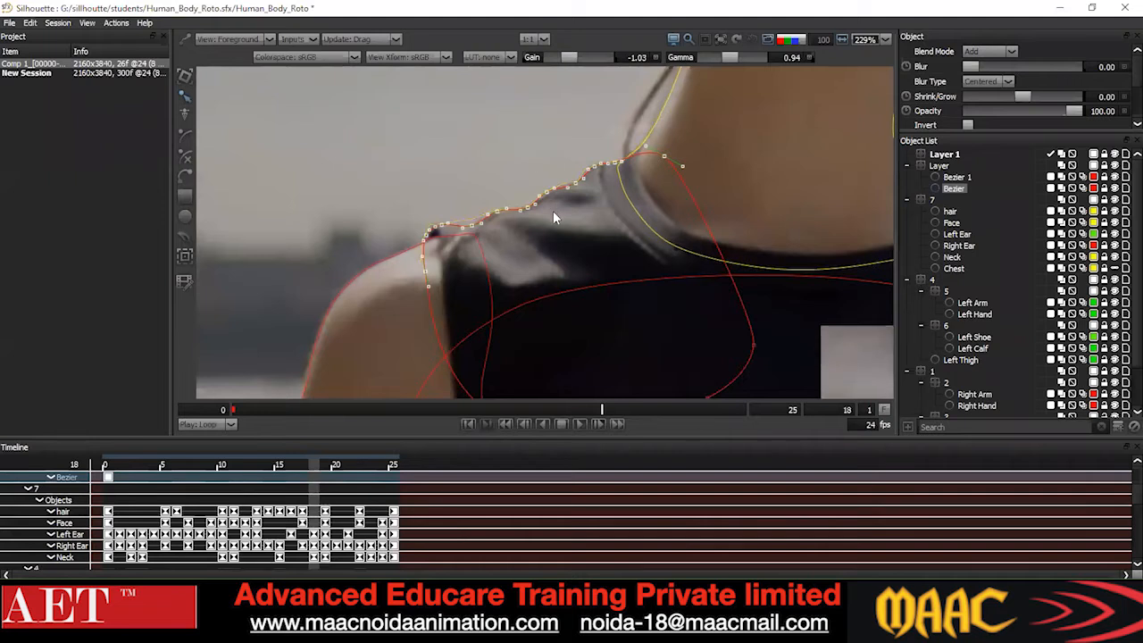
key(Left)
key(Left)
key(Left)
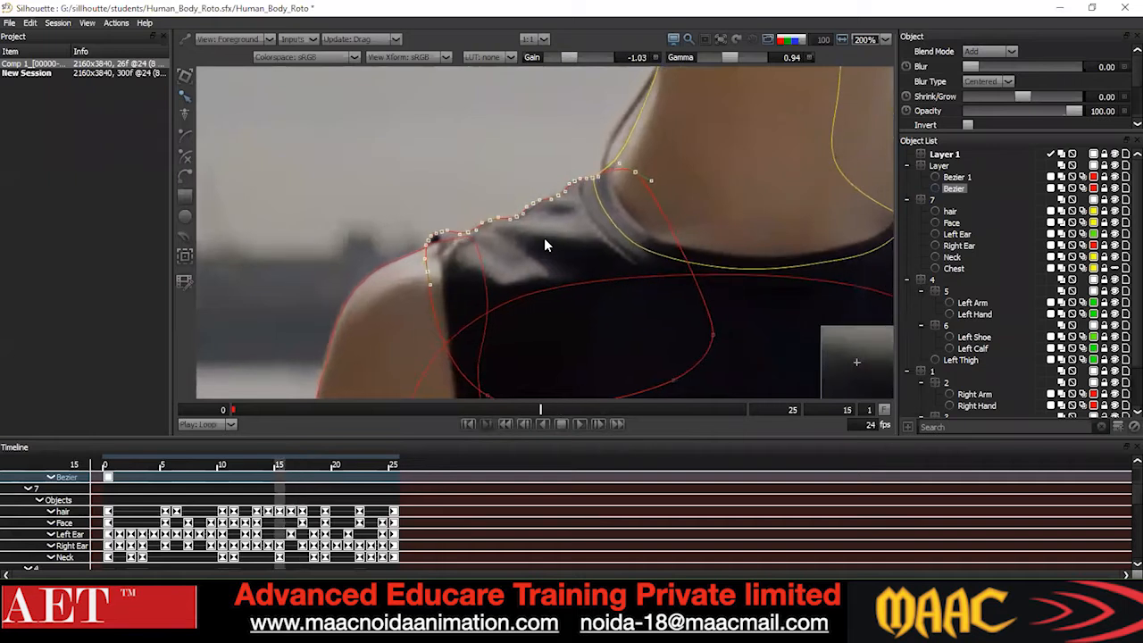
key(Right)
key(Left)
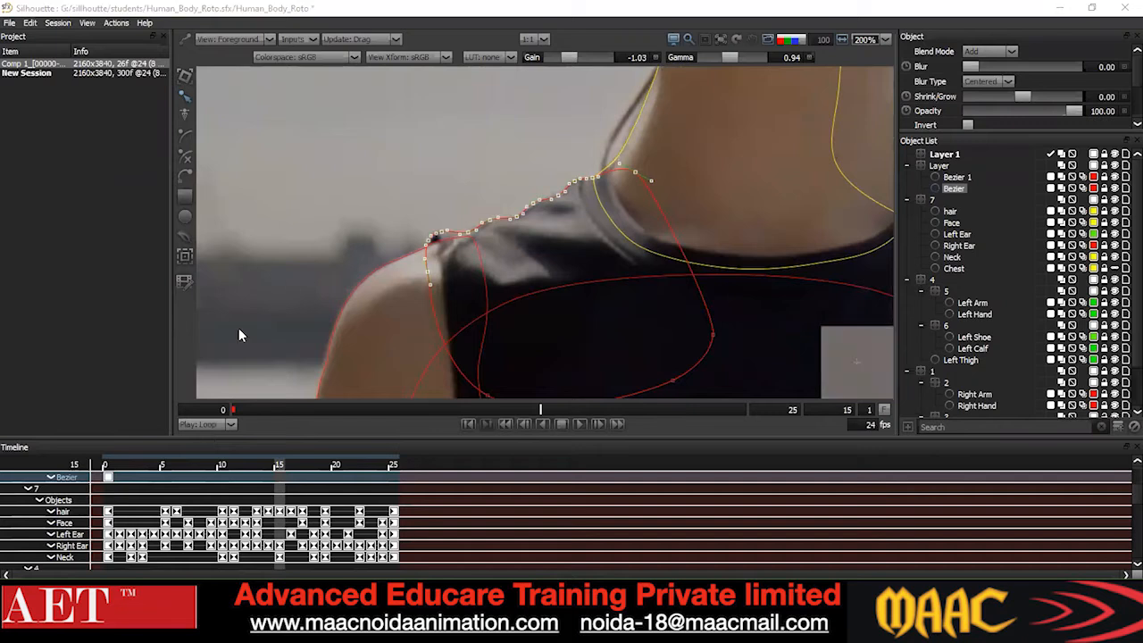
At frame 0, draw a closed Bezier in Layer 1 down the black top's side edge, along the waist and across the chest.
drag(508, 412, 233, 422)
scroll(528, 256, down, 2)
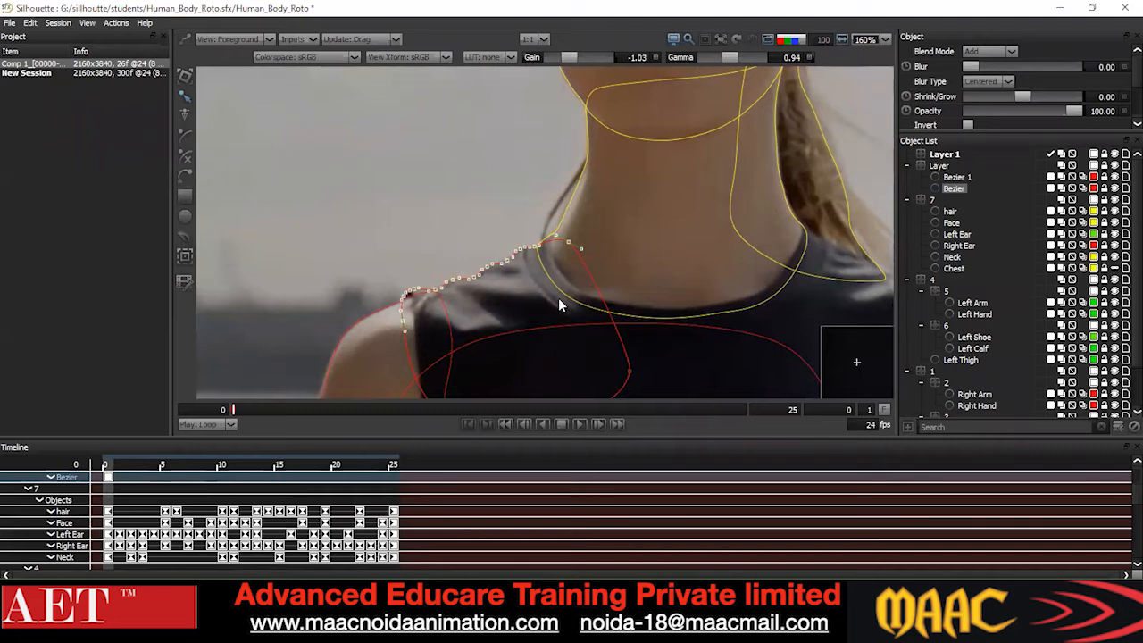
scroll(559, 306, down, 5)
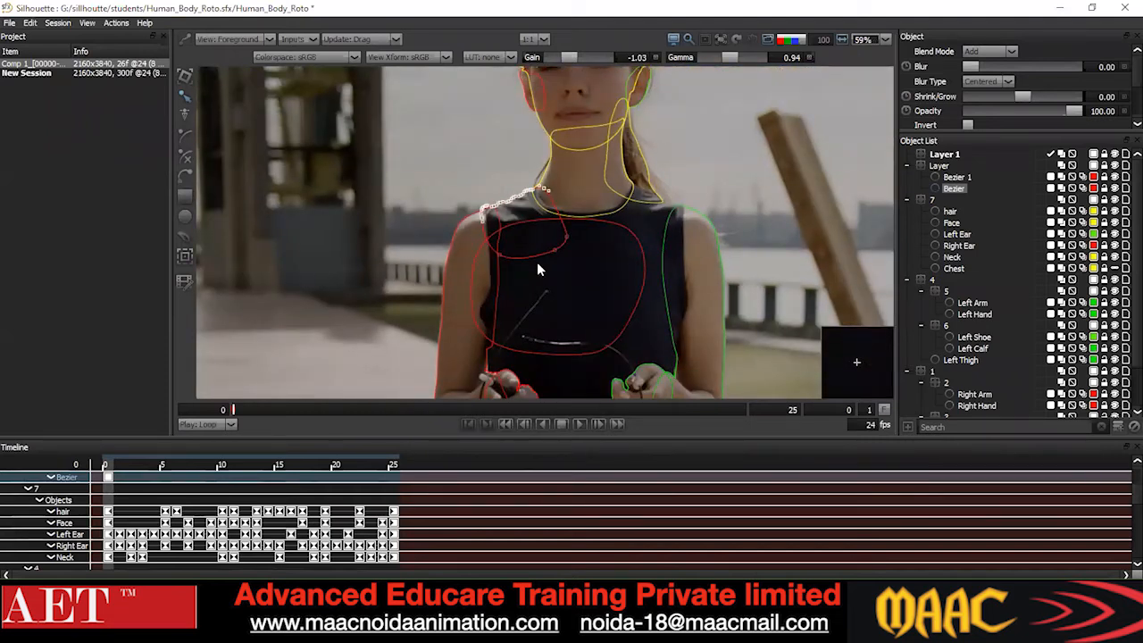
drag(561, 322, 566, 257)
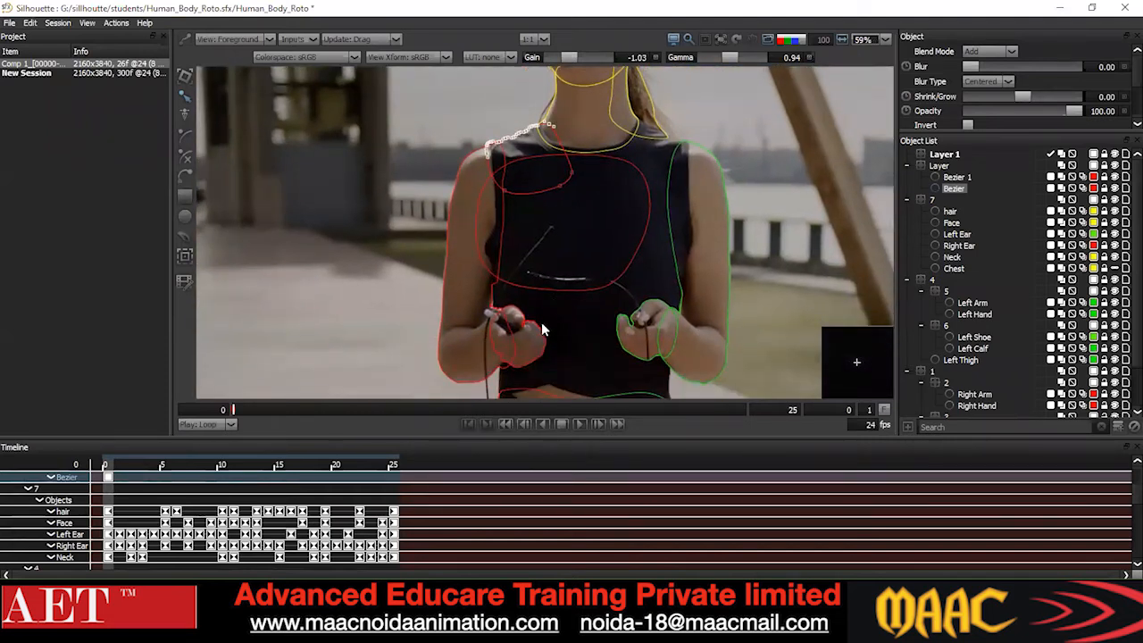
scroll(542, 331, down, 3)
click(945, 154)
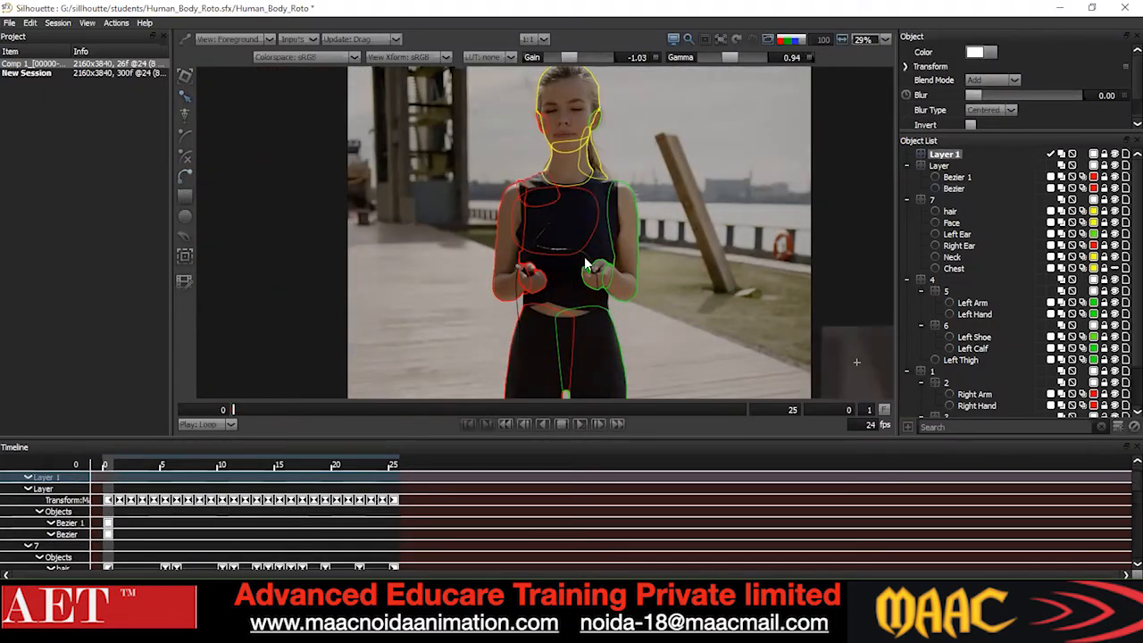
scroll(483, 241, up, 5)
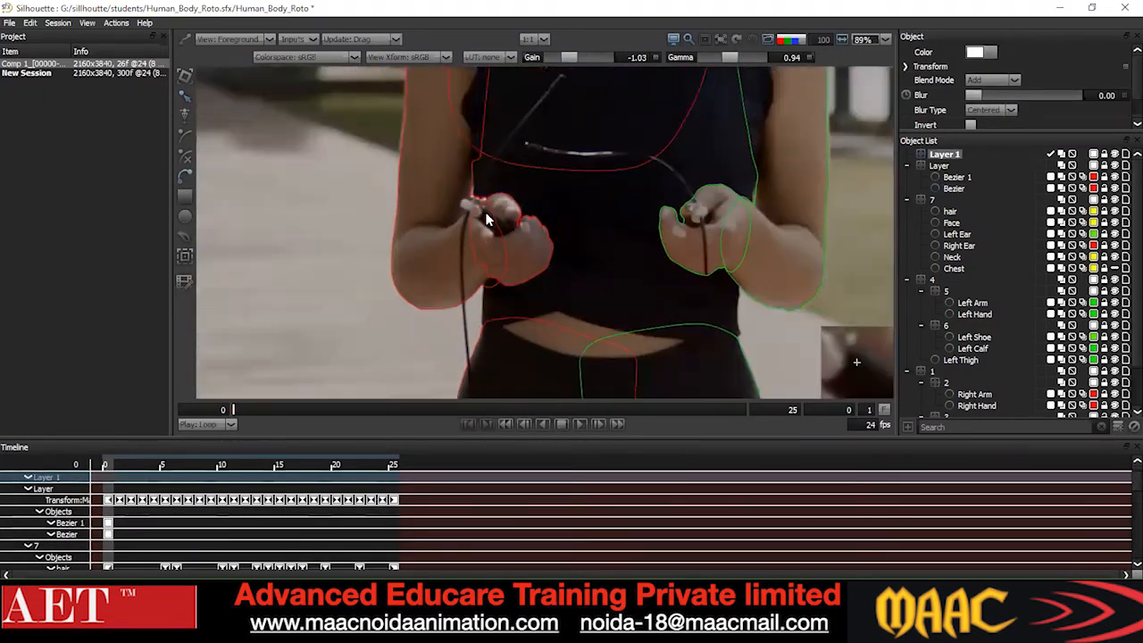
click(473, 160)
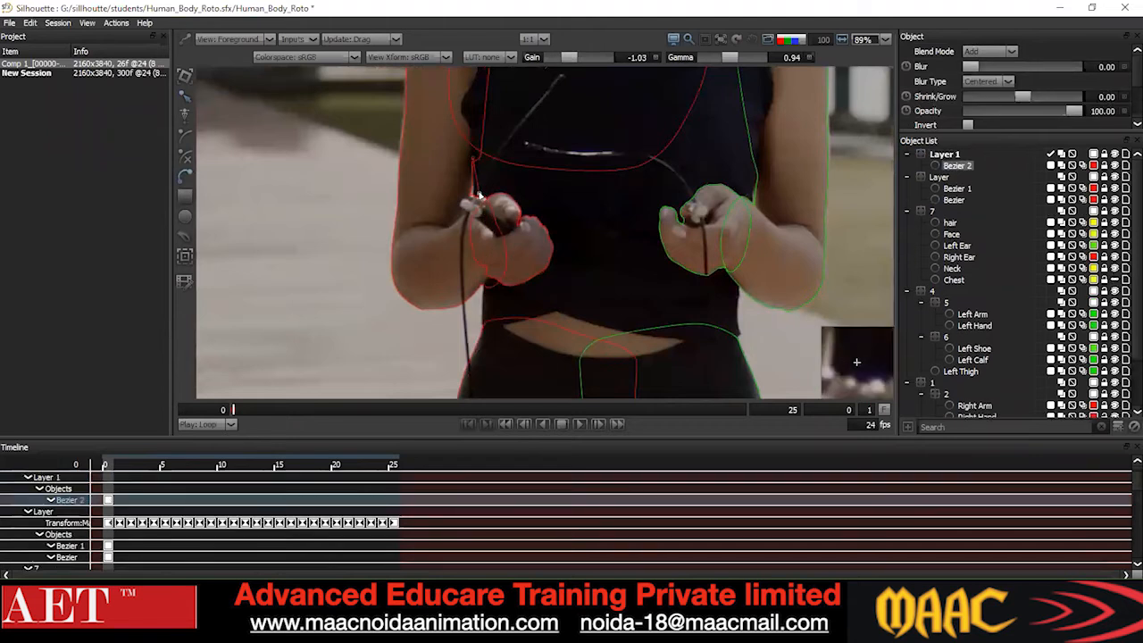
click(484, 281)
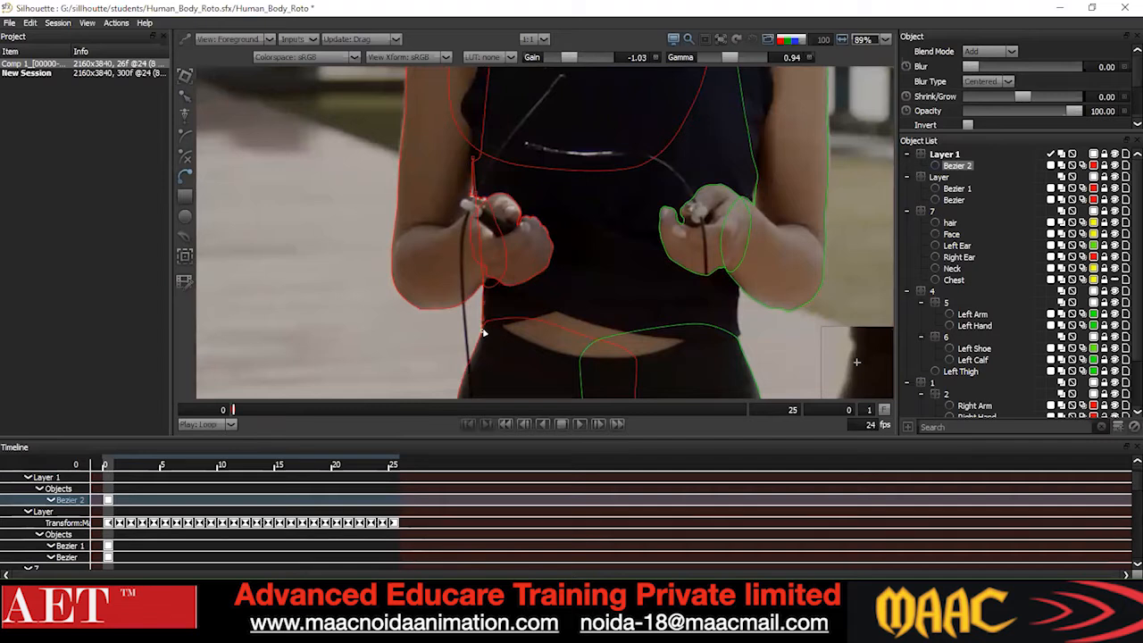
scroll(536, 352, down, 2)
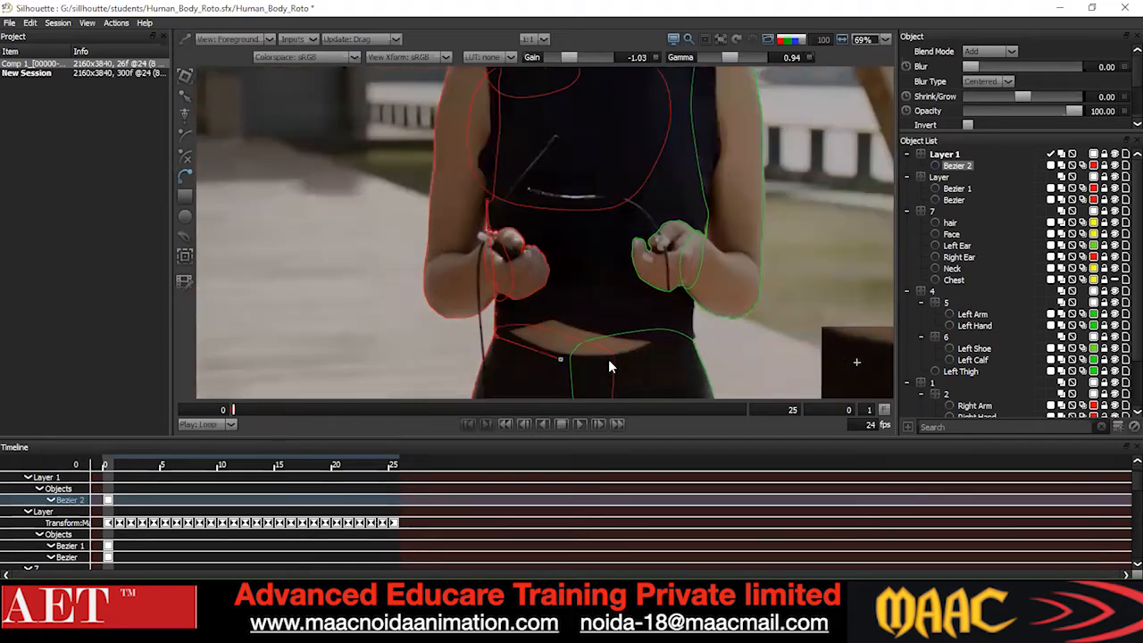
scroll(611, 357, down, 1)
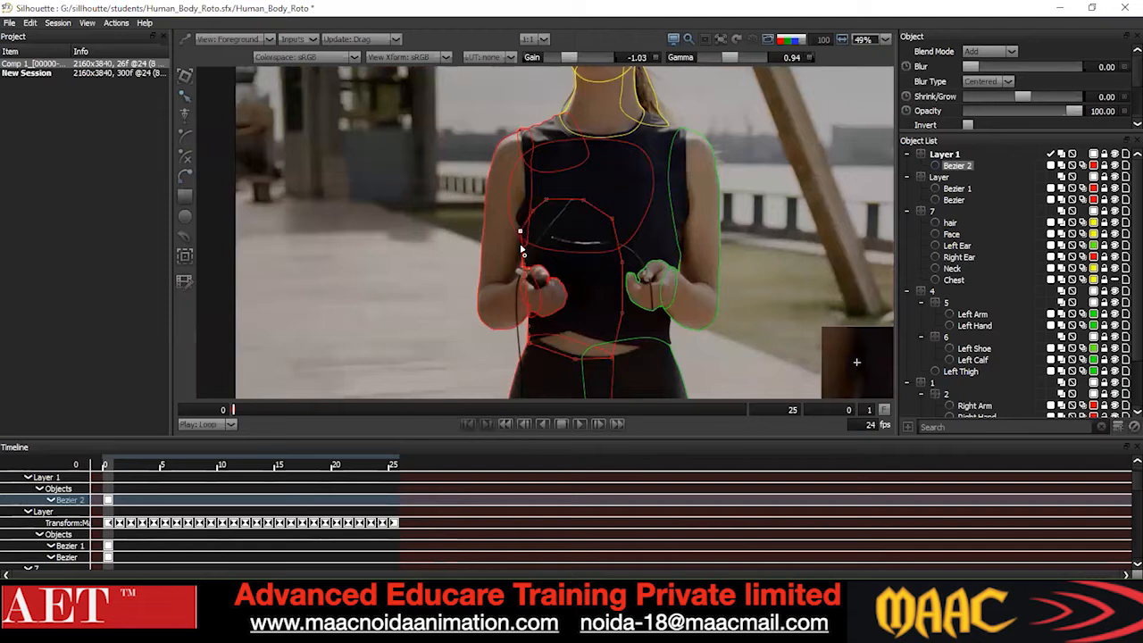
Nudge the new Bezier's upper control points on the chest upward and slightly outward.
drag(476, 175, 555, 216)
key(Up)
key(Up)
key(Up)
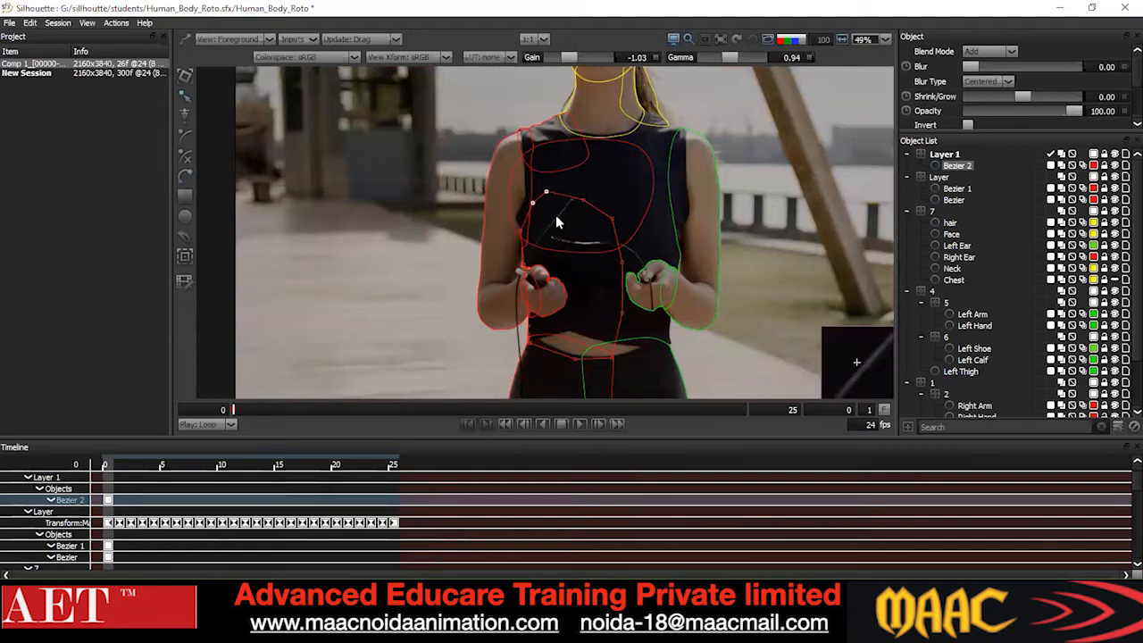
key(Left)
click(612, 218)
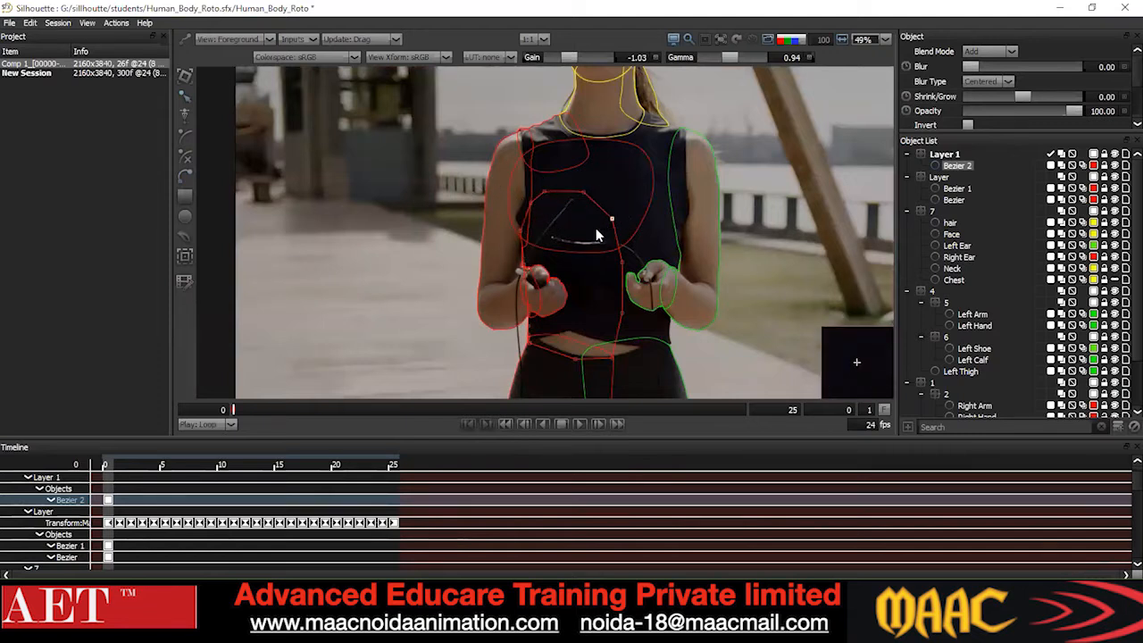
Select all control points of the new torso Bezier and smooth them into a rounded outline.
scroll(625, 229, down, 6)
key(ctrl+a)
scroll(627, 224, up, 6)
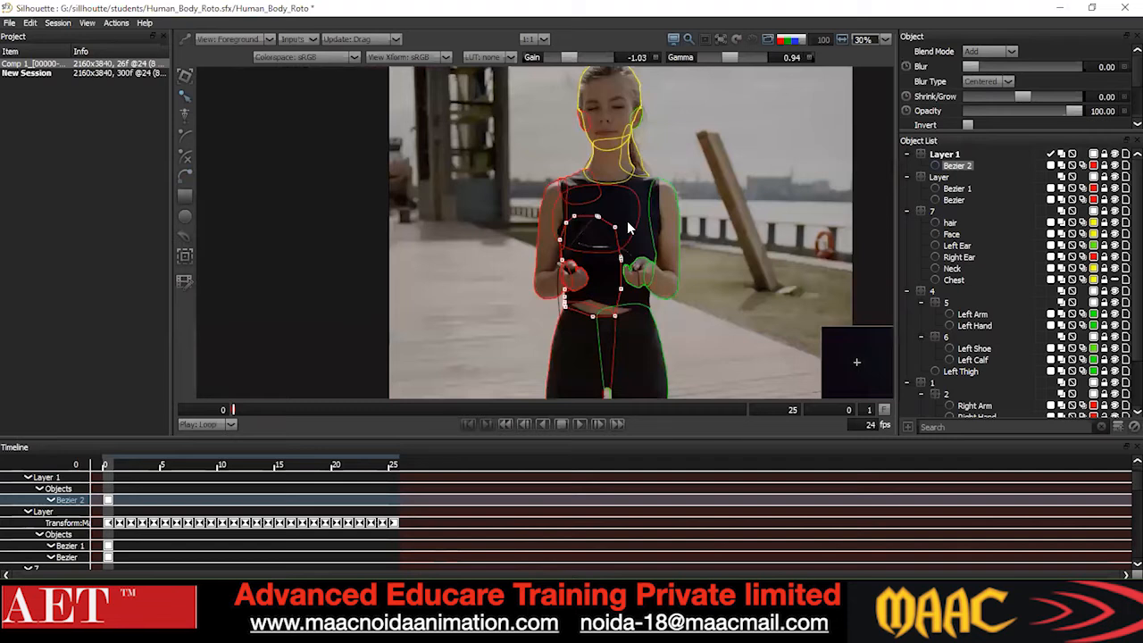
scroll(627, 221, up, 1)
scroll(629, 219, down, 2)
right_click(668, 191)
click(702, 318)
drag(756, 261, 763, 293)
key(ctrl+a)
right_click(652, 337)
click(657, 350)
click(755, 262)
key(ctrl+a)
right_click(643, 240)
click(692, 365)
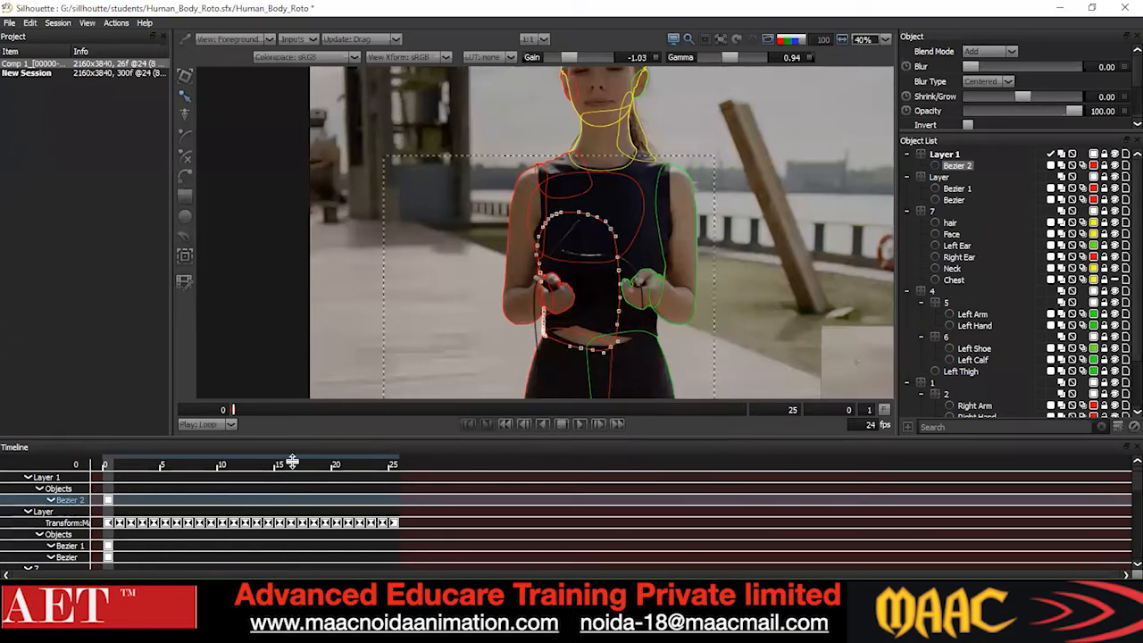
Reapply smoothing to all control points of the torso Bezier in Layer 1 and deselect the shape.
right_click(693, 230)
click(717, 366)
click(754, 231)
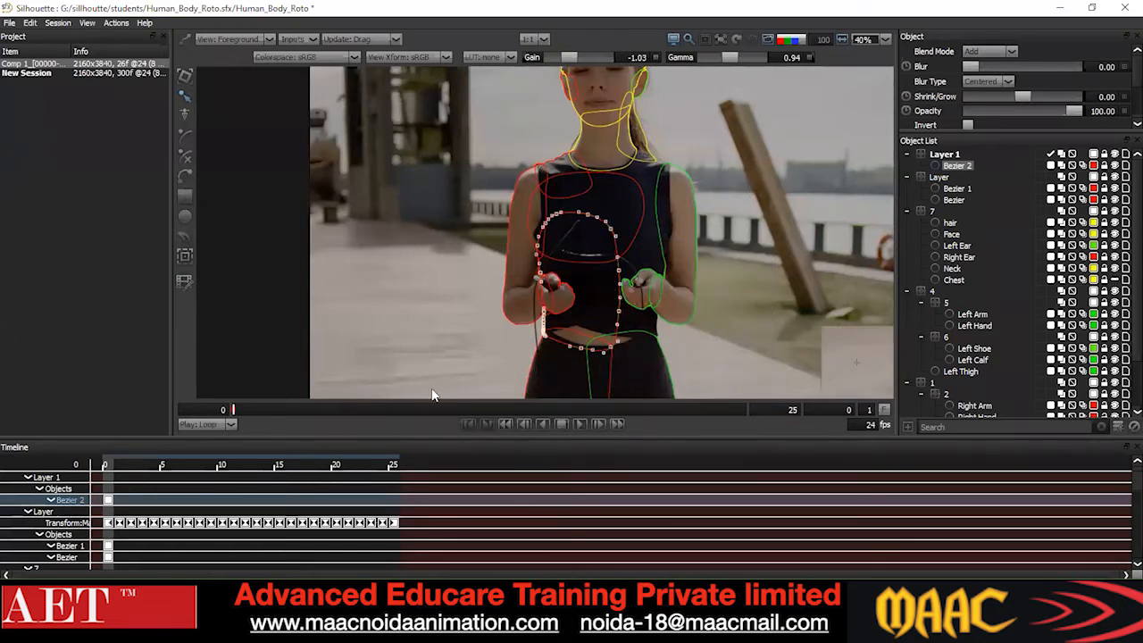
key(ctrl+a)
right_click(651, 215)
click(680, 340)
click(758, 268)
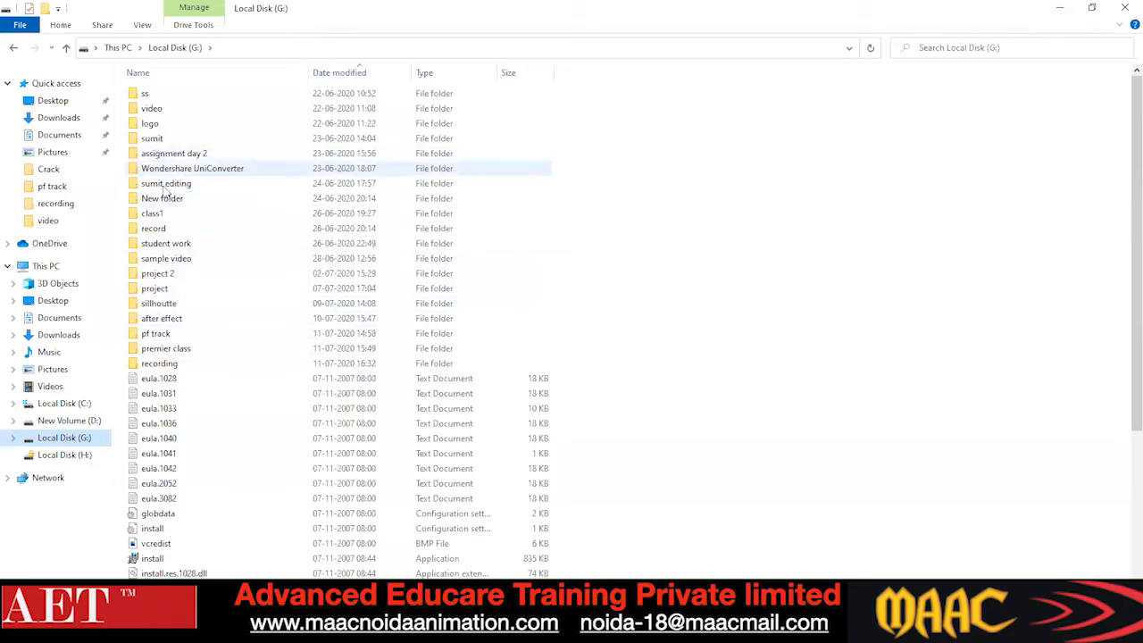
Switch to File Explorer and compress the man walk folder in G:\sillhoutte for emailing as the RAR archive man walk.rar.
click(161, 304)
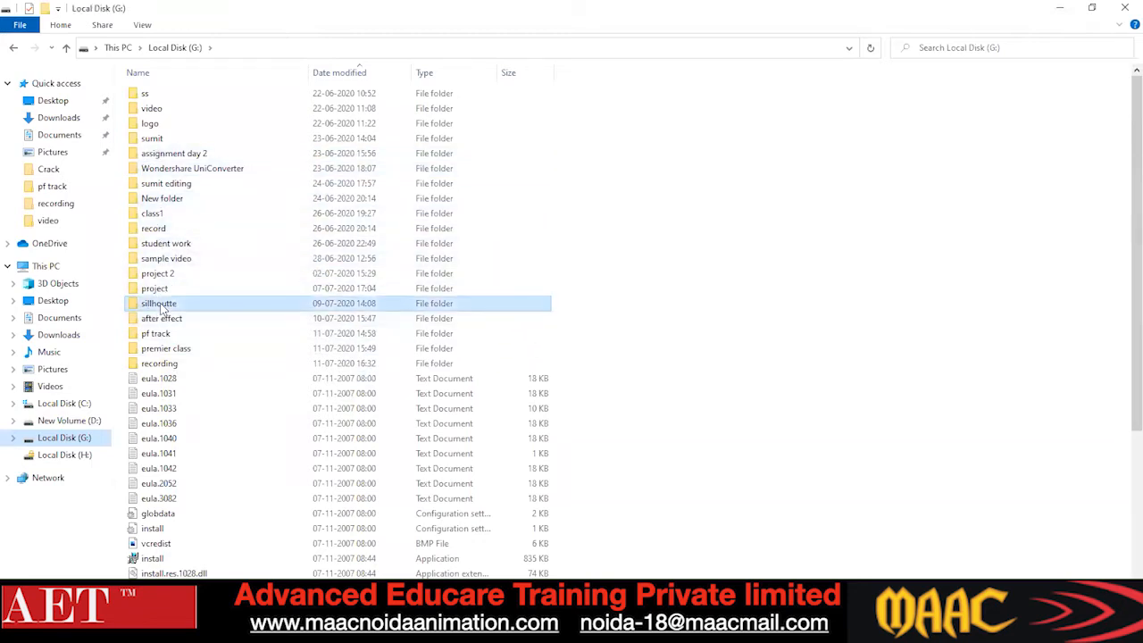
double_click(161, 305)
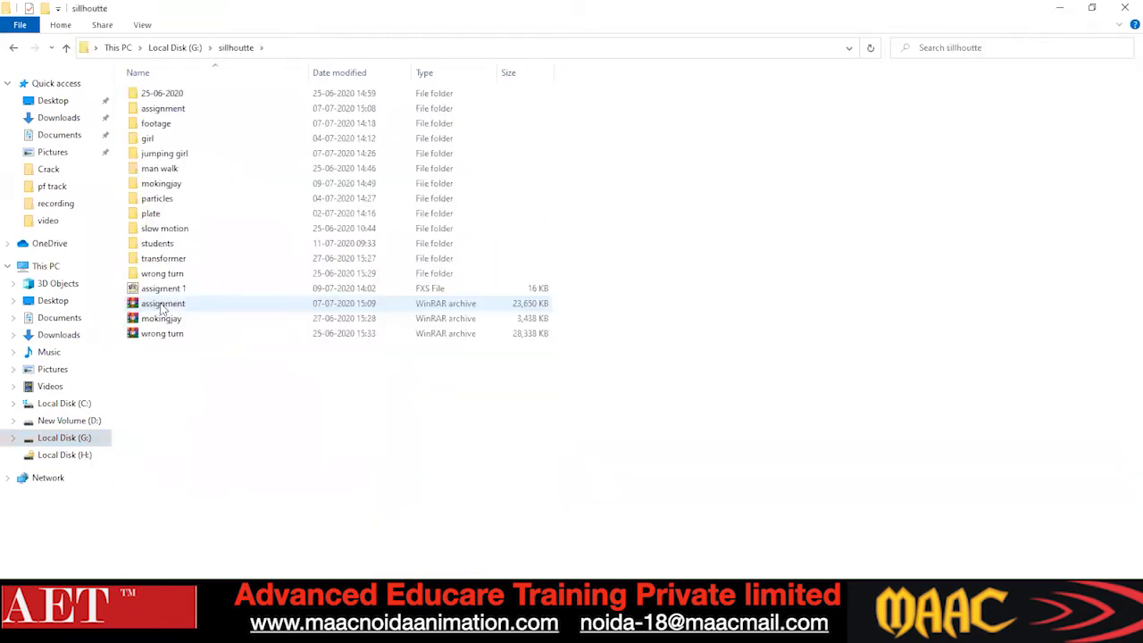
click(176, 171)
right_click(179, 177)
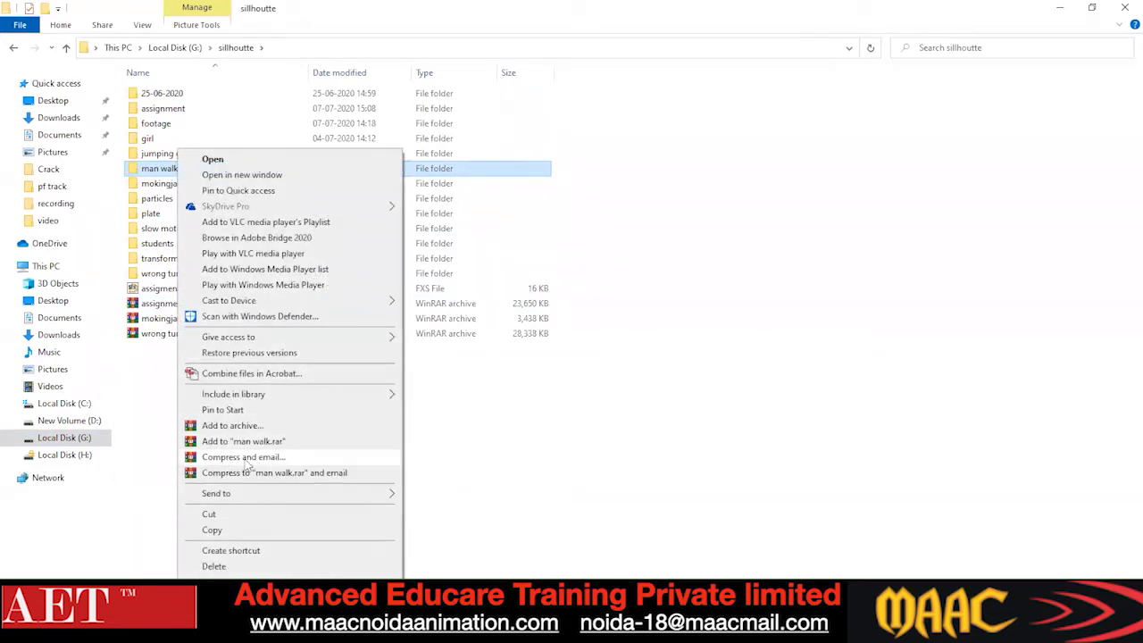
click(245, 459)
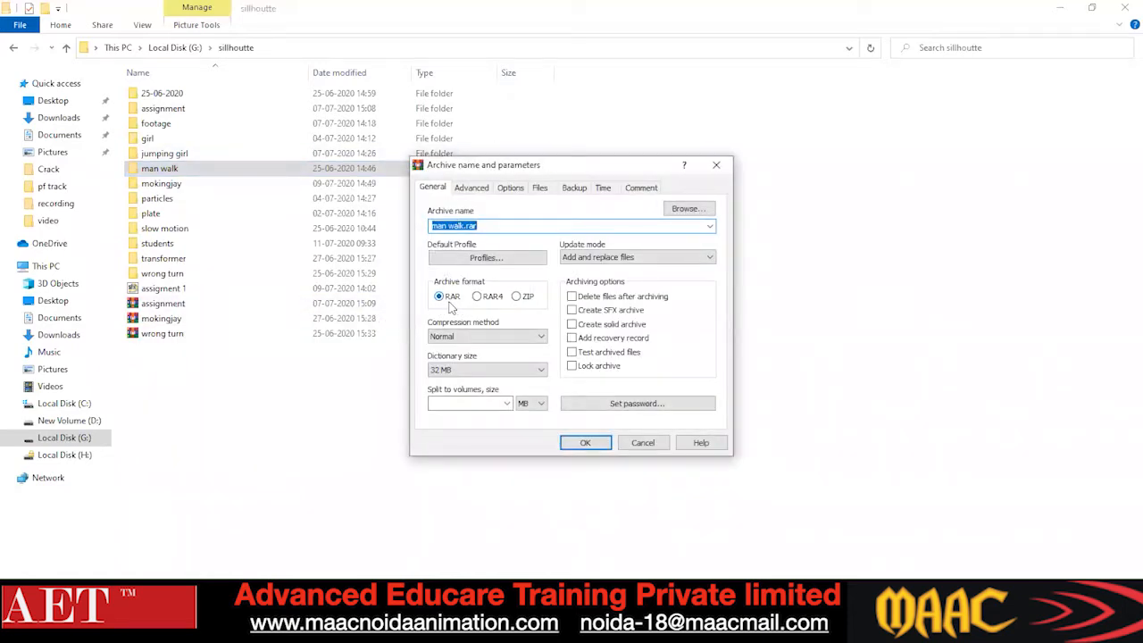
click(586, 443)
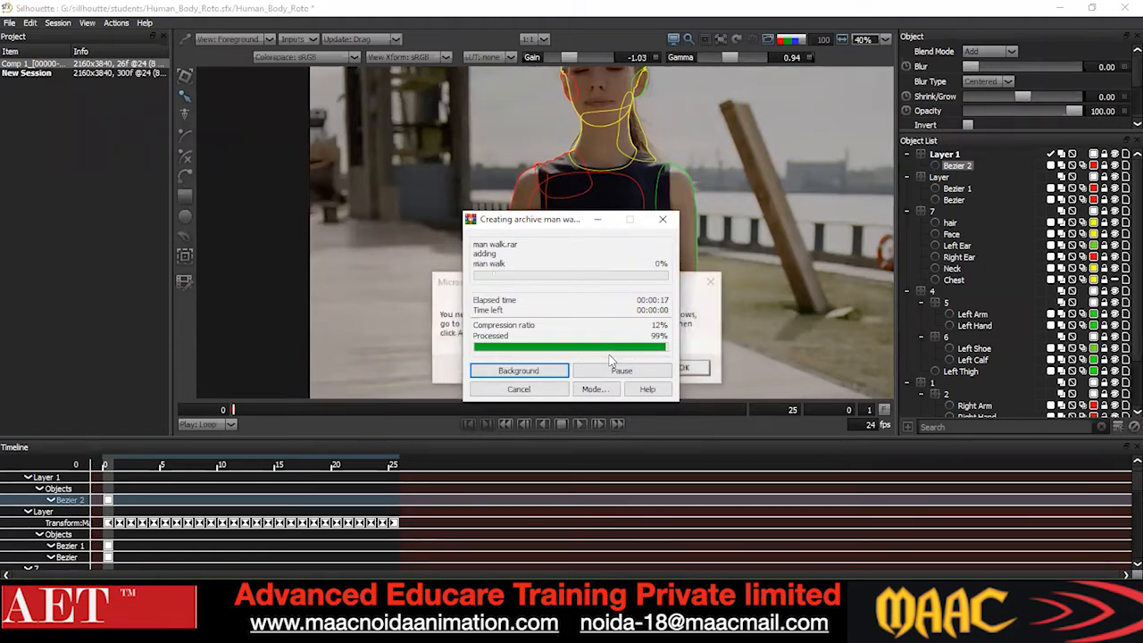
click(692, 281)
click(682, 369)
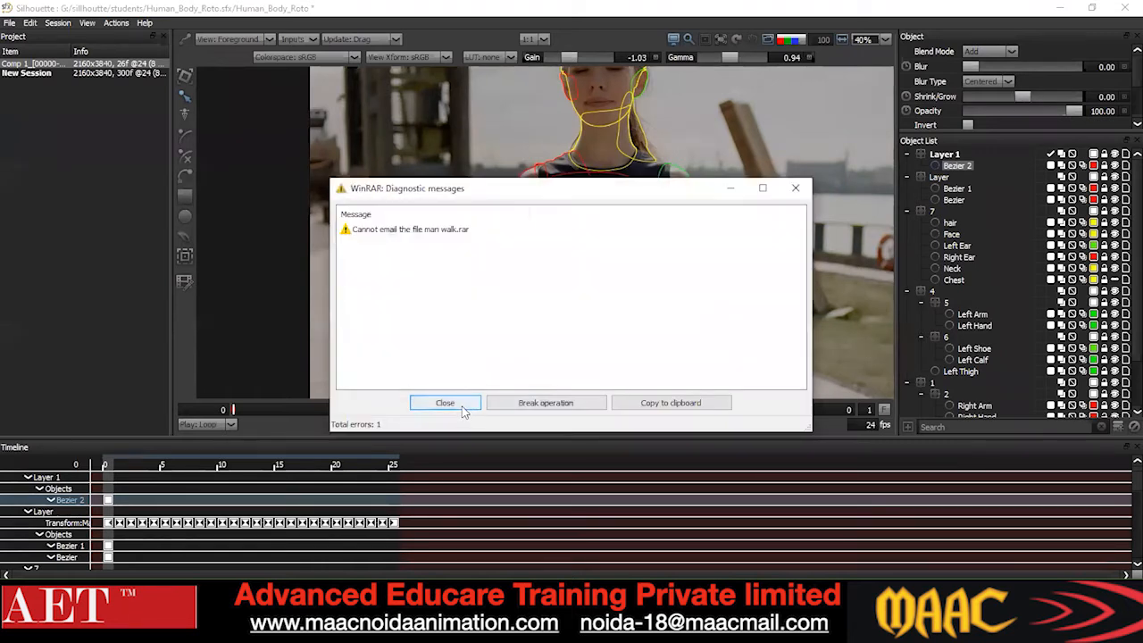
click(462, 405)
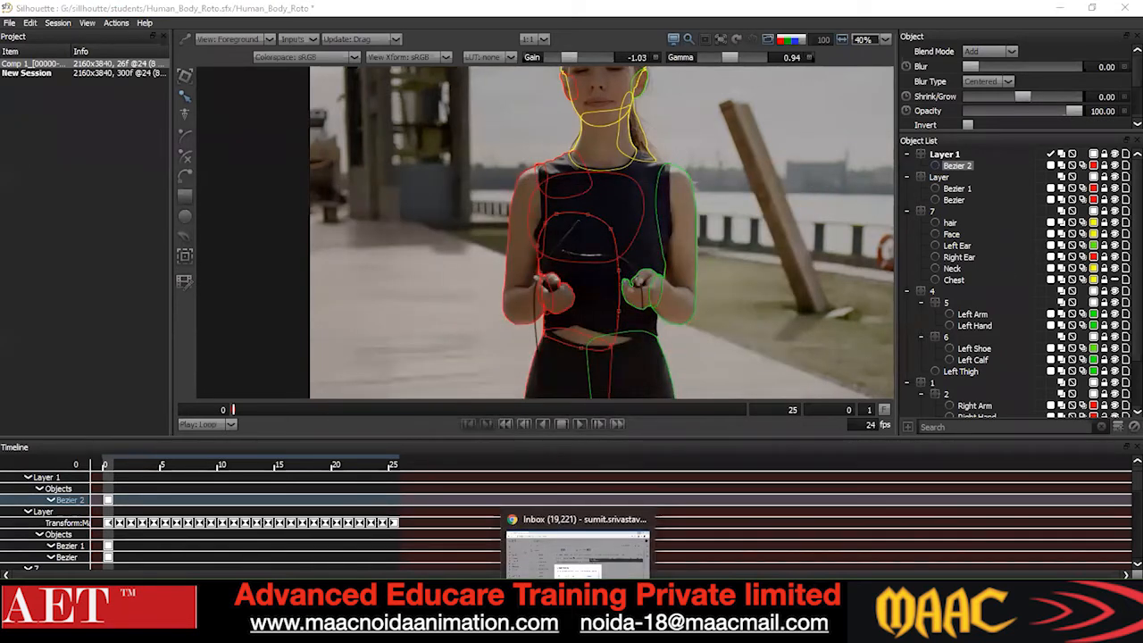
Check the file properties of the man walk archive and the man walk folder in File Explorer.
click(580, 631)
click(580, 630)
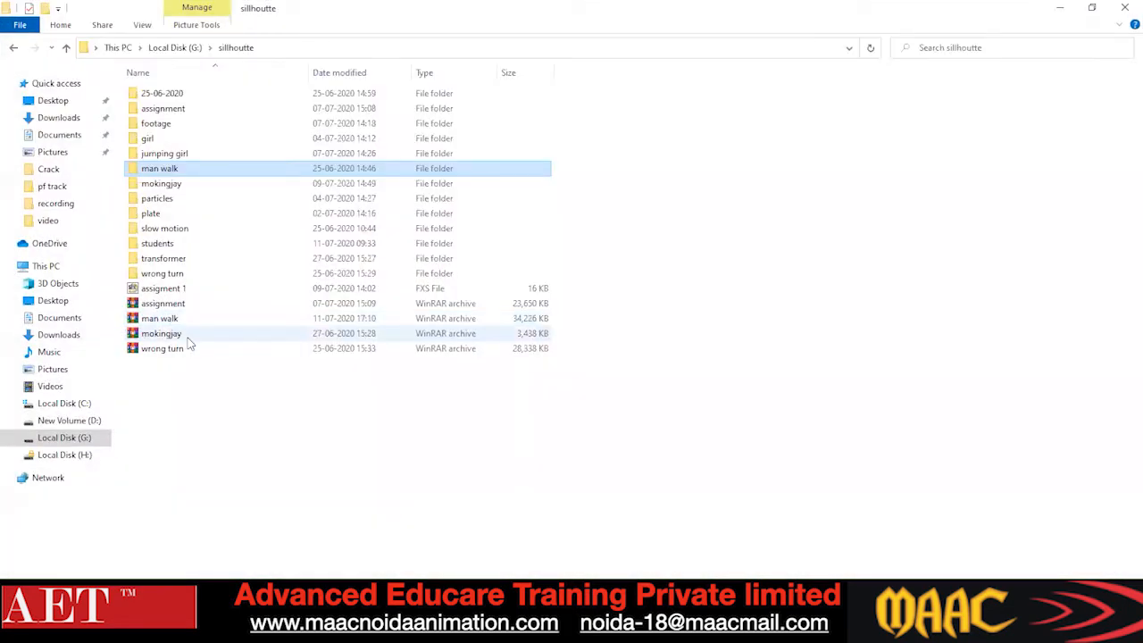
click(175, 319)
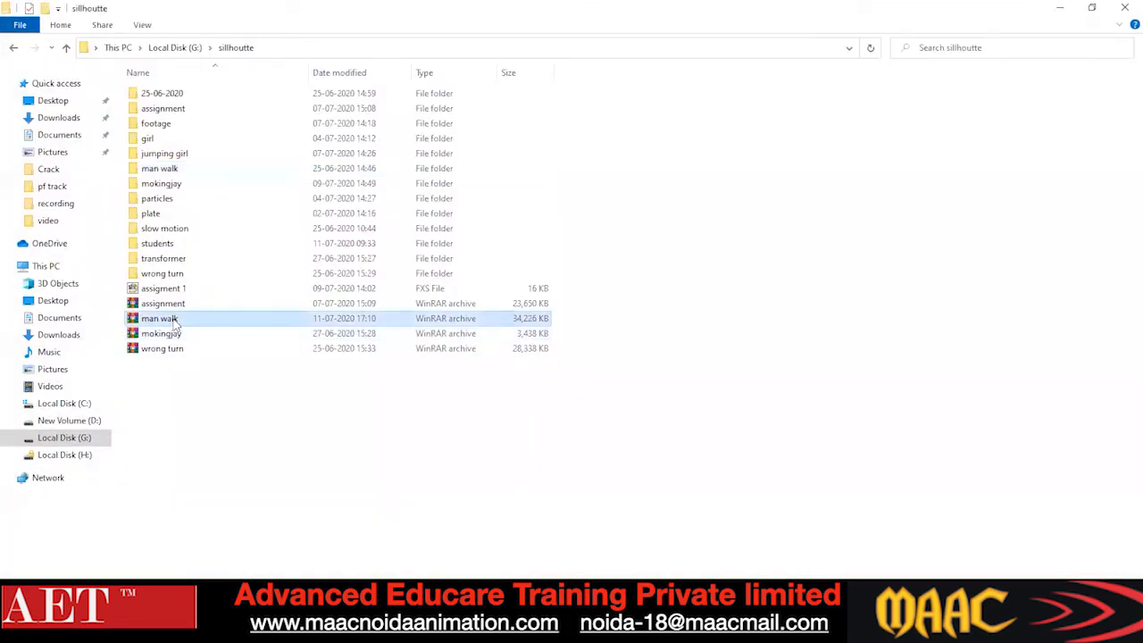
right_click(170, 332)
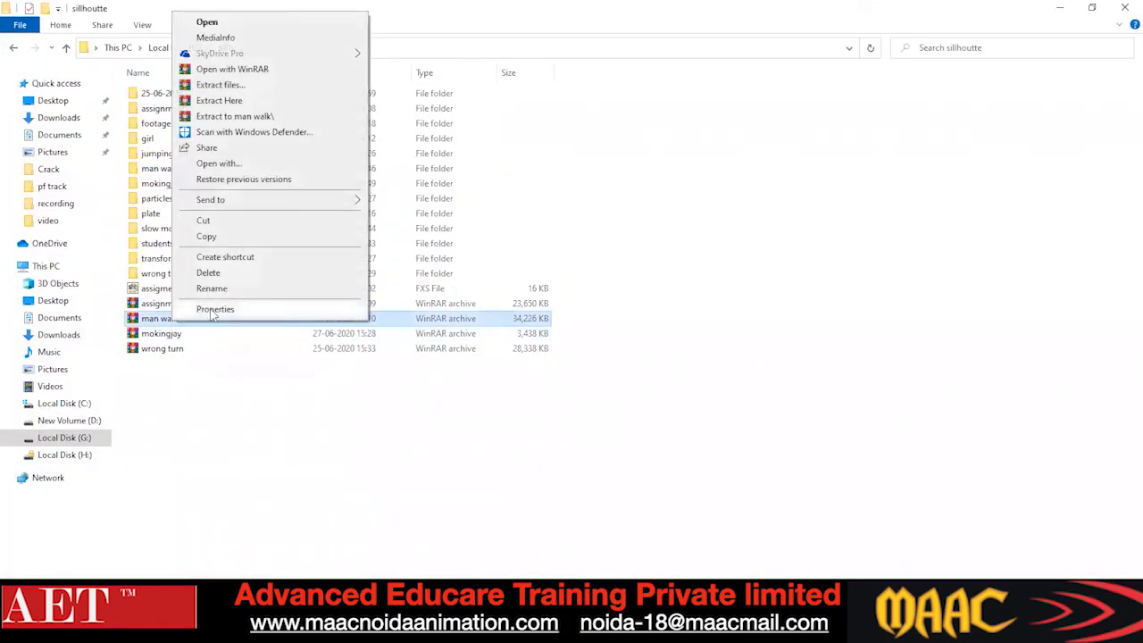
click(213, 313)
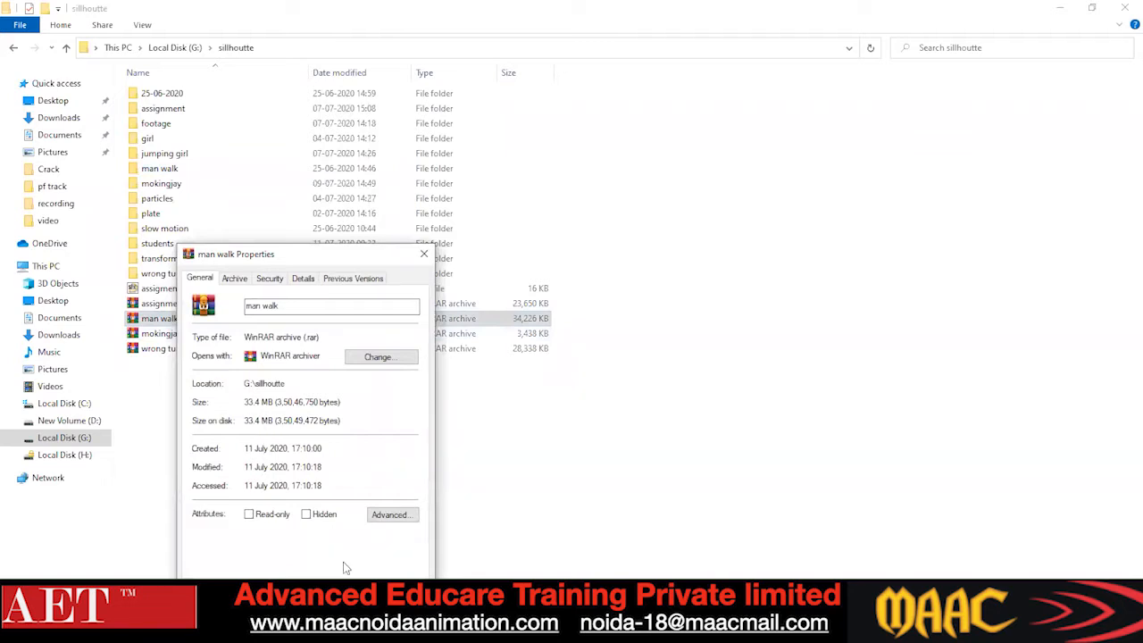
click(346, 589)
click(154, 168)
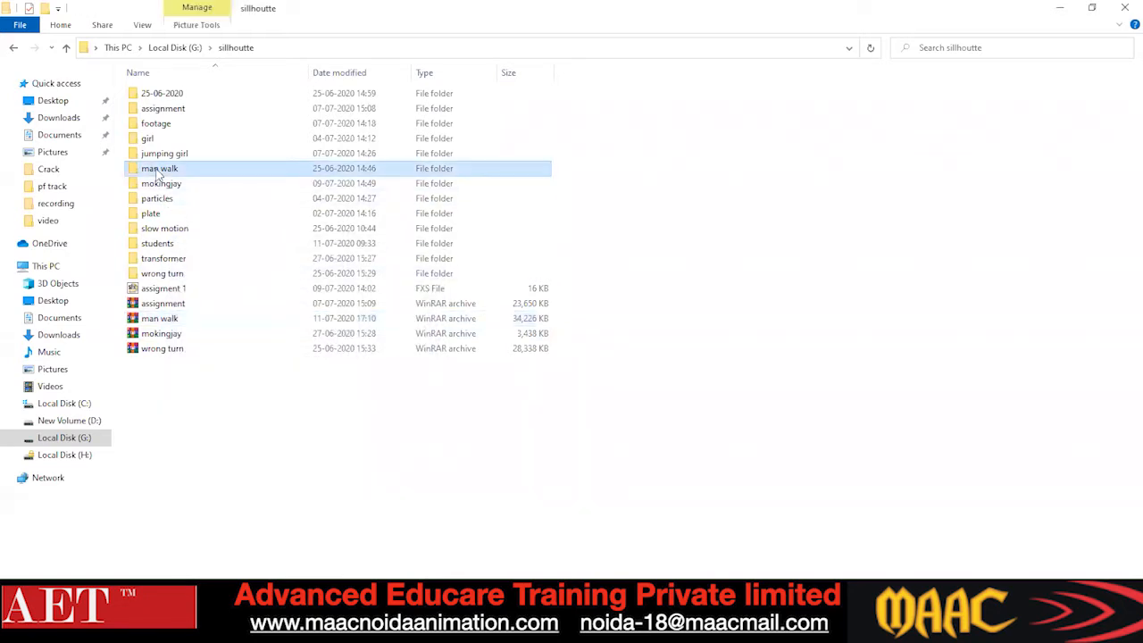
right_click(154, 168)
click(201, 603)
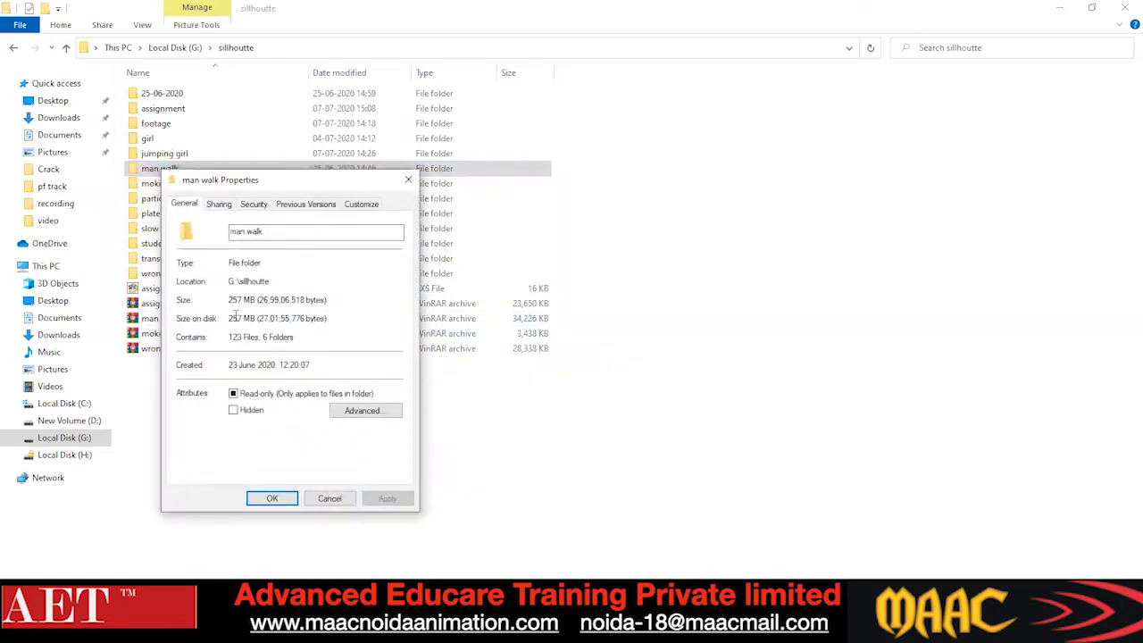
click(330, 498)
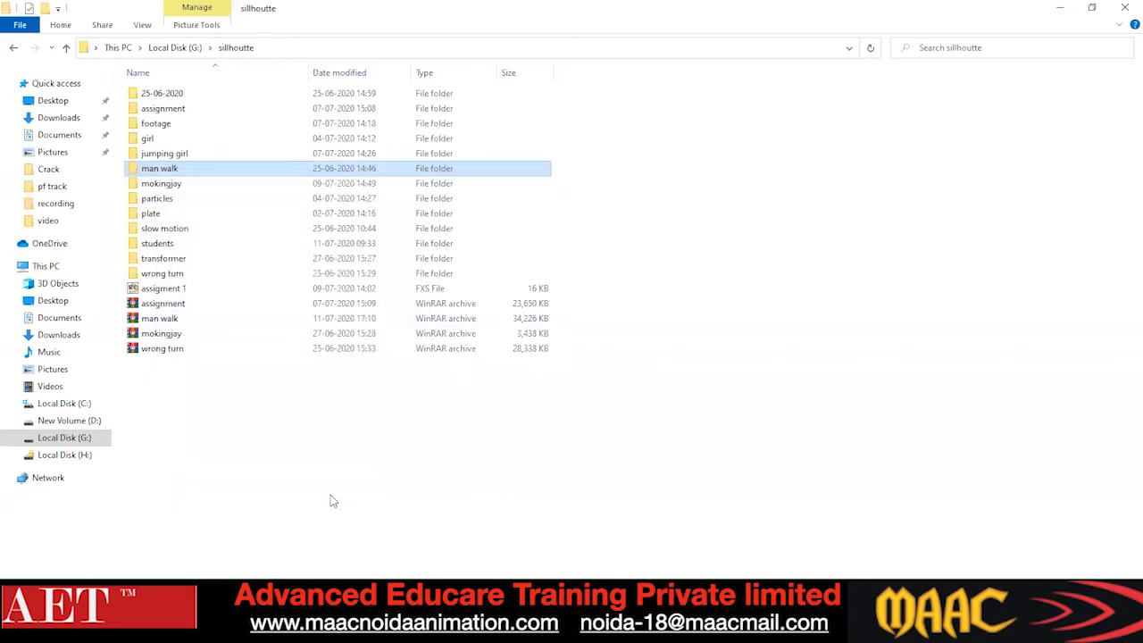
Switch back to Silhouette and inspect the torso Bezier against the black top and the hands near frame 0.
mouse_move(543, 630)
click(543, 597)
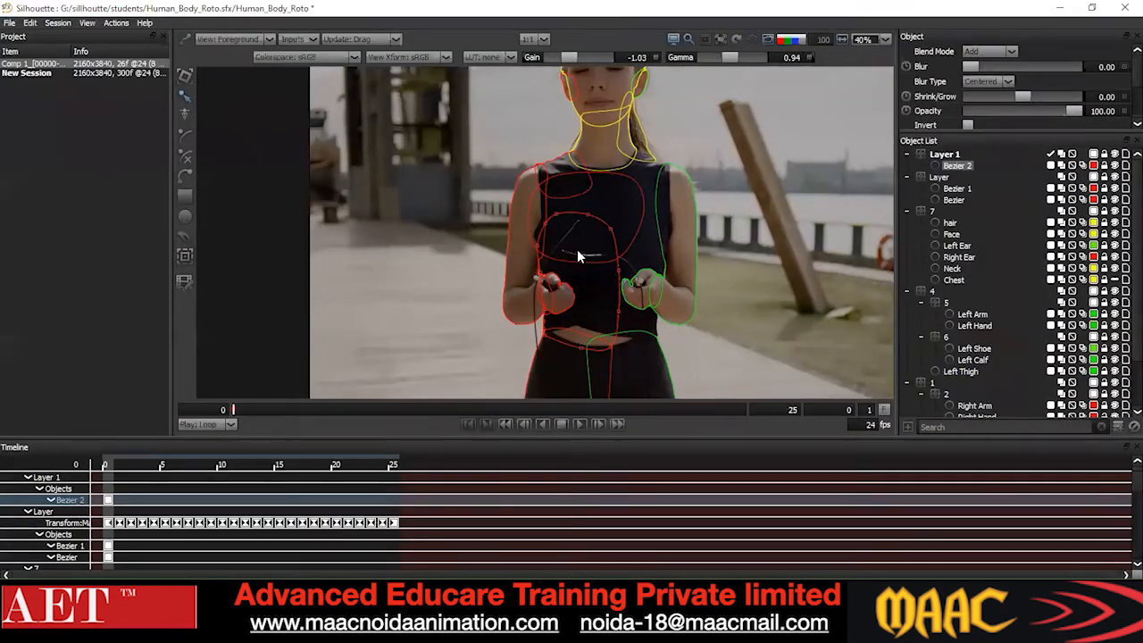
scroll(547, 291, up, 2)
scroll(547, 290, down, 2)
scroll(548, 293, up, 2)
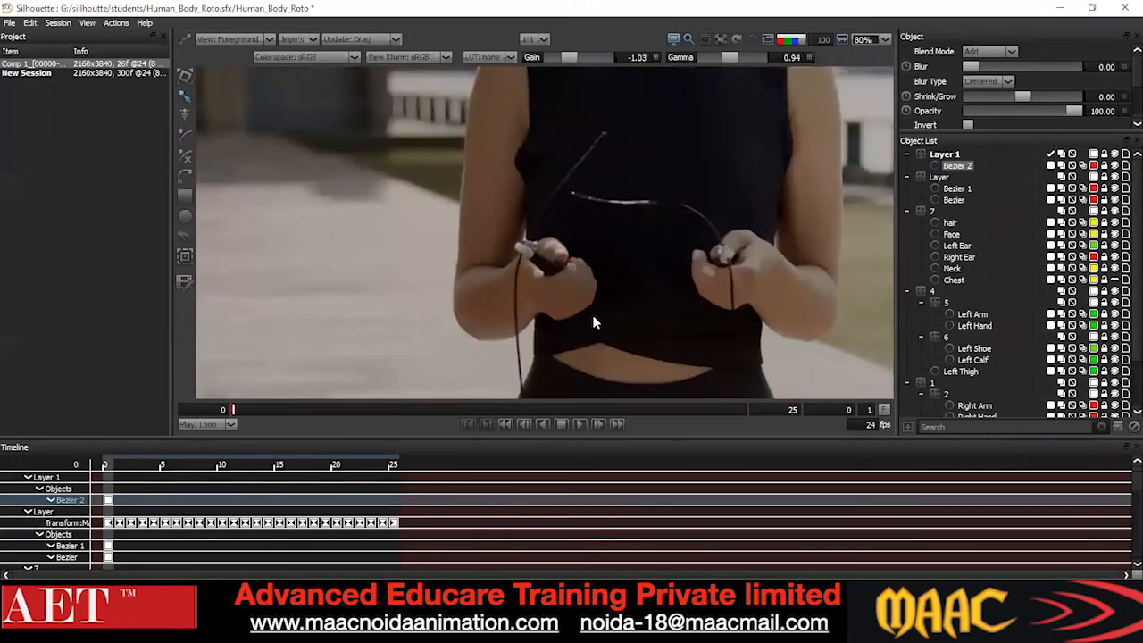
scroll(592, 314, down, 1)
right_click(636, 180)
click(685, 301)
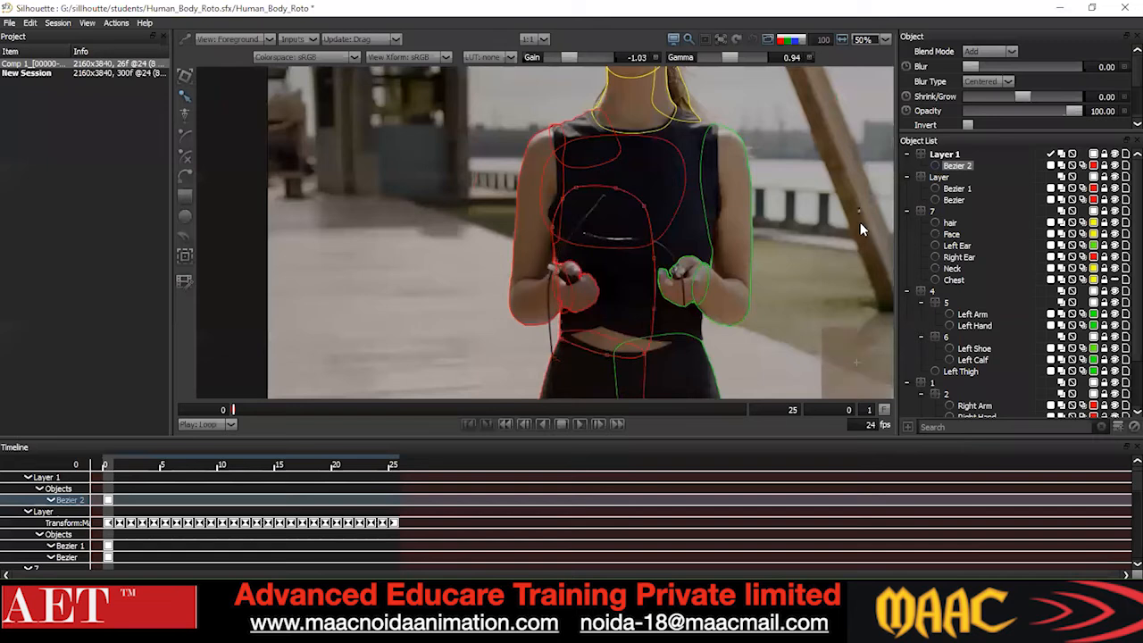
scroll(594, 245, up, 2)
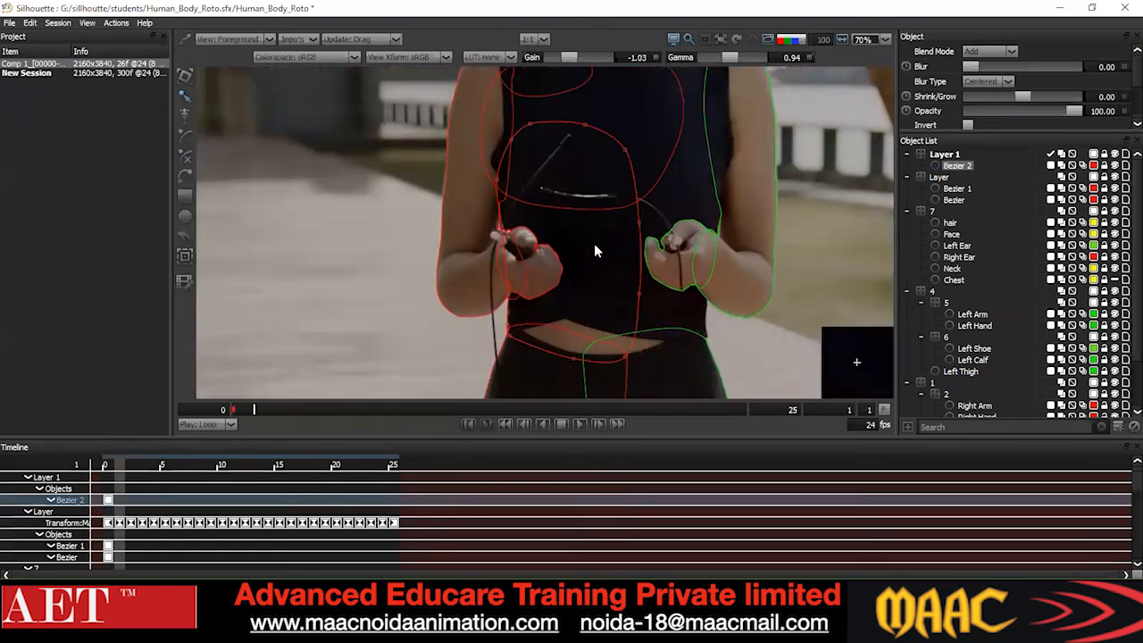
Select the torso Bezier's control points and reposition the shape at frame 5 to match the black top.
key(Left)
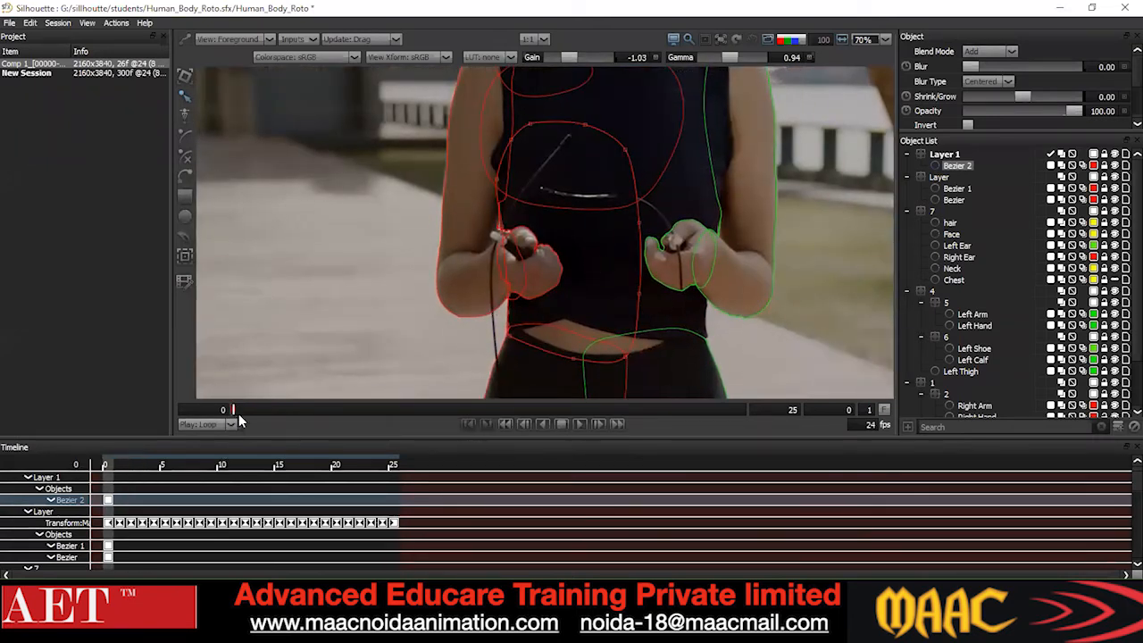
scroll(509, 282, up, 2)
drag(363, 137, 542, 265)
key(Right)
scroll(581, 271, down, 2)
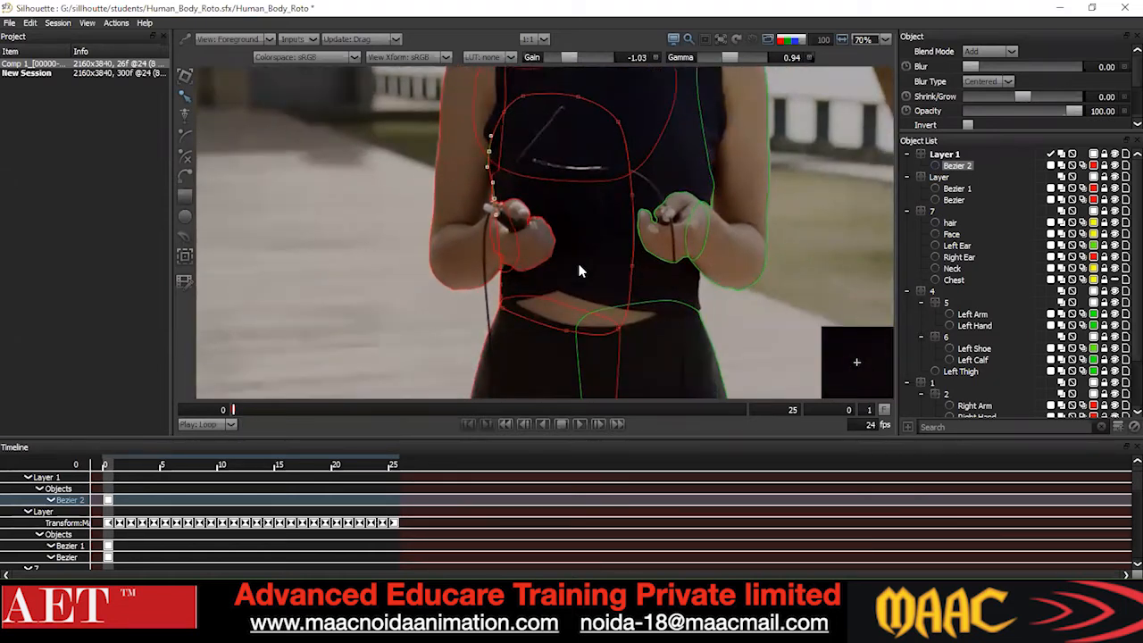
drag(363, 127, 641, 388)
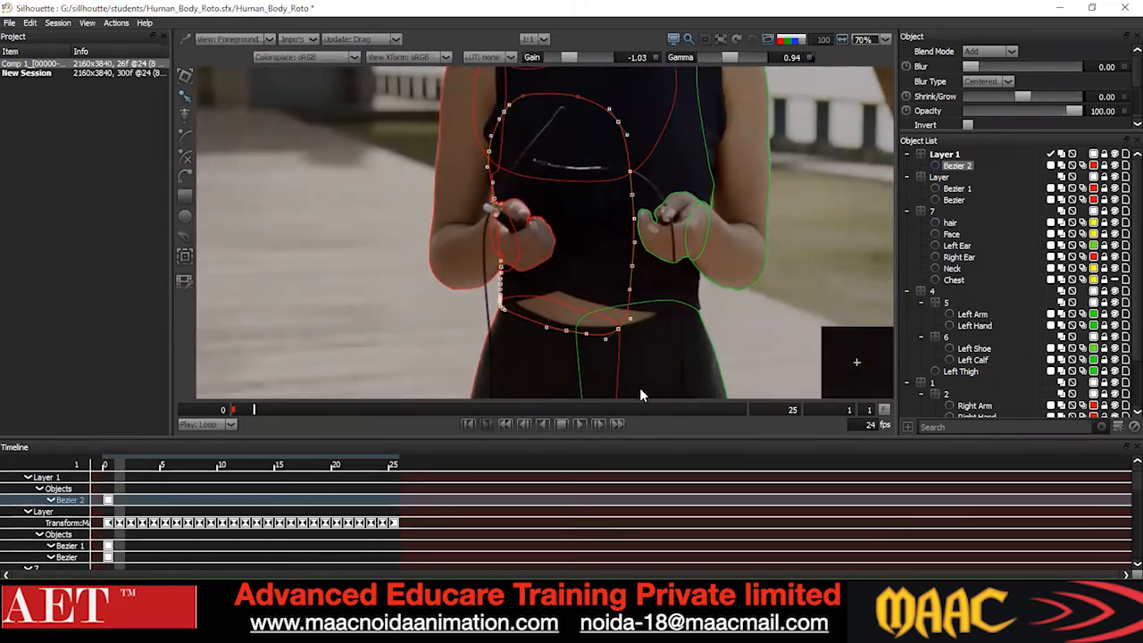
click(824, 202)
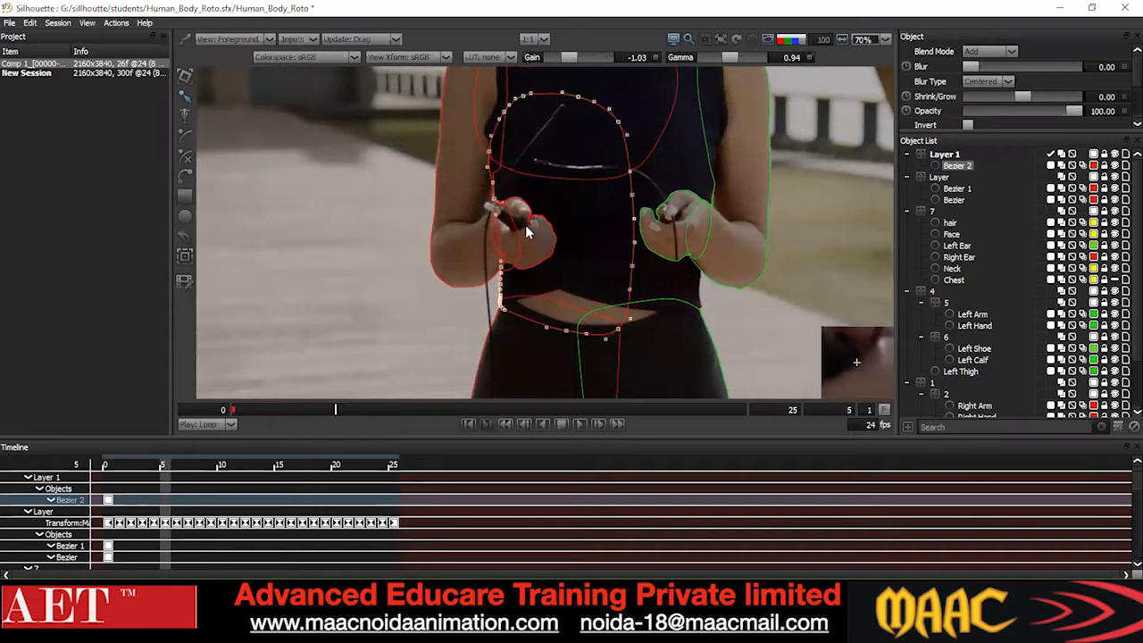
scroll(548, 295, up, 5)
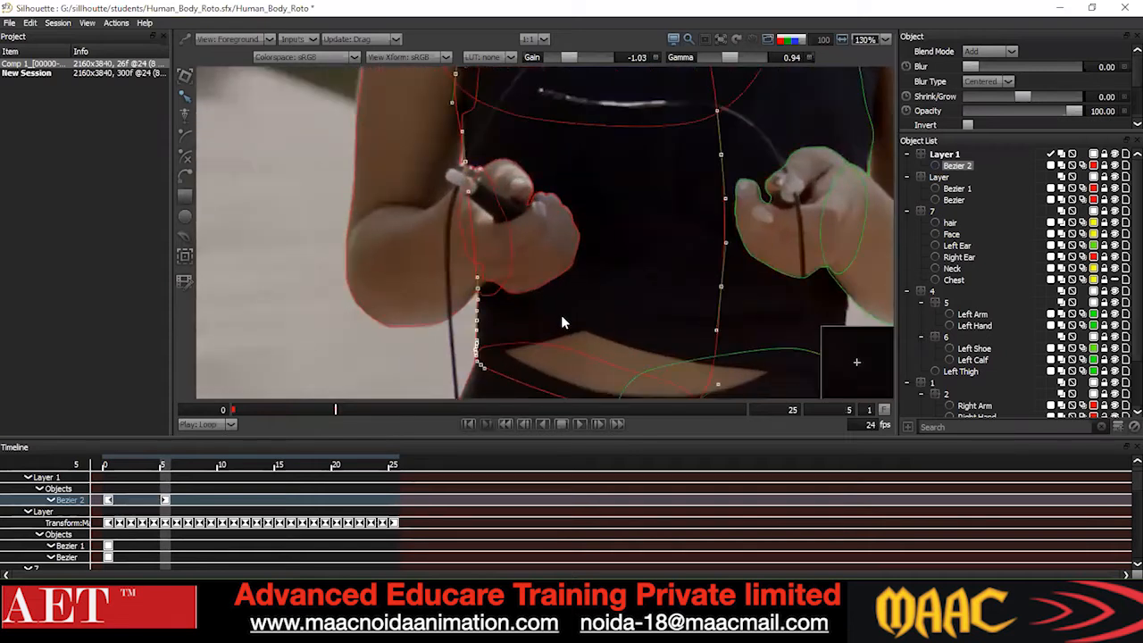
scroll(427, 145, down, 6)
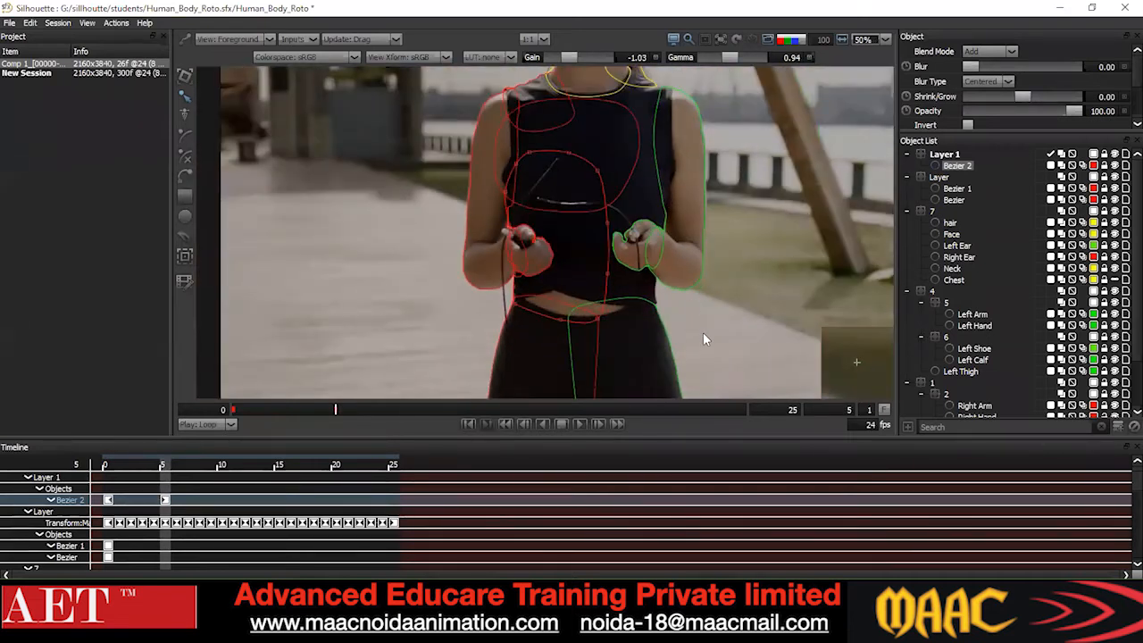
Step back and forth between frames 0 and 5 to check how the torso Bezier follows the body.
scroll(625, 286, up, 2)
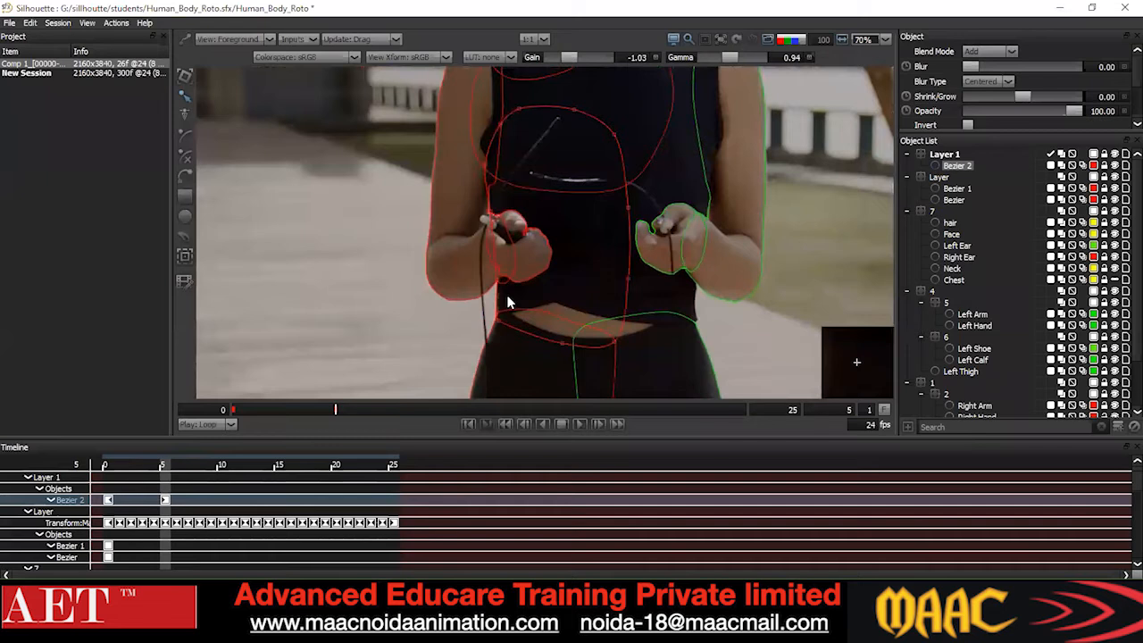
key(z)
key(z)
key(z)
key(z)
key(z)
key(z)
key(x)
key(x)
key(x)
key(x)
key(x)
key(x)
key(z)
key(z)
key(z)
key(z)
key(z)
key(x)
key(x)
key(x)
key(x)
key(x)
key(z)
key(z)
key(z)
key(z)
key(z)
key(x)
key(x)
key(x)
key(x)
key(x)
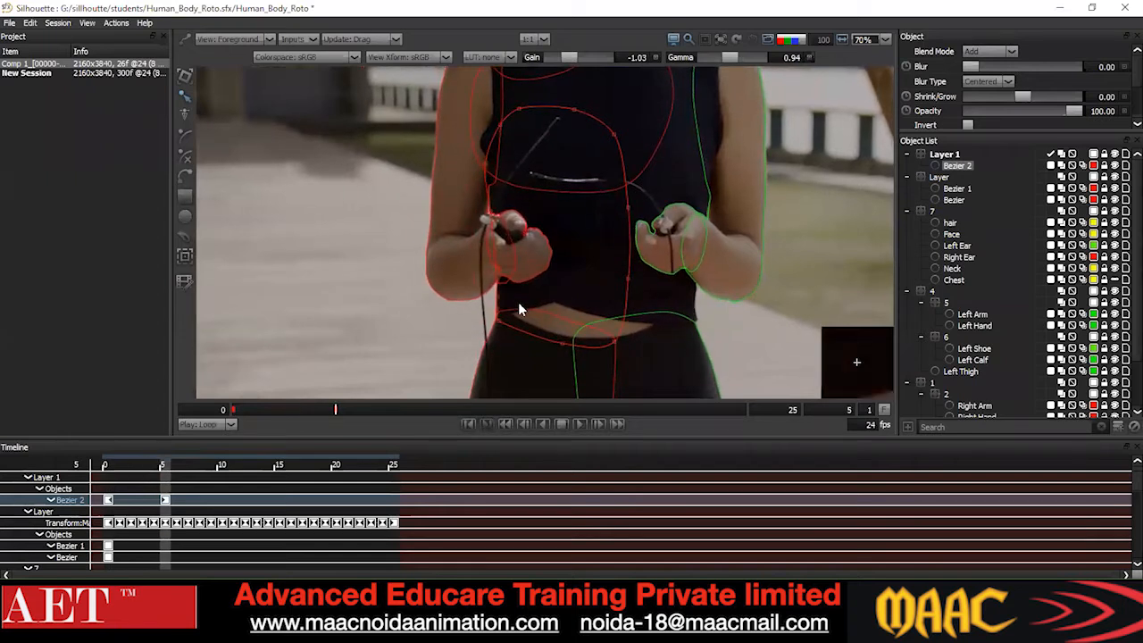
At frame 13, select all control points of the torso Bezier and nudge the shape sideways to realign it with the torso.
key(x)
key(x)
key(x)
key(x)
key(x)
key(x)
key(x)
key(x)
drag(390, 75, 684, 373)
key(Right)
key(Right)
key(Right)
key(Right)
key(Right)
key(Right)
key(Right)
key(Right)
key(Right)
key(Right)
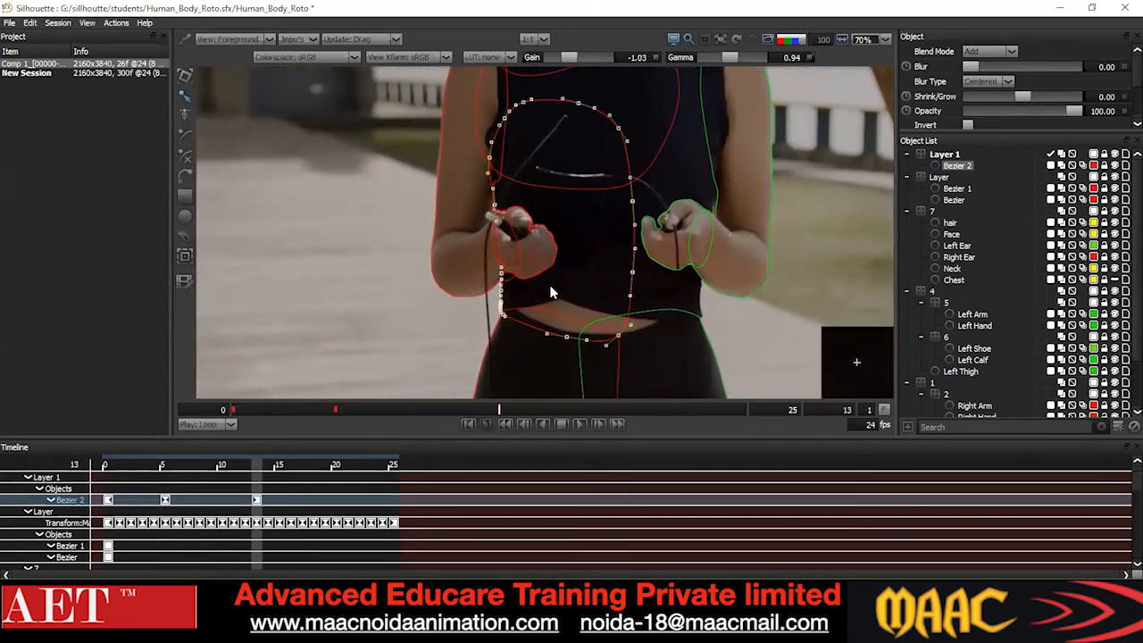
click(554, 288)
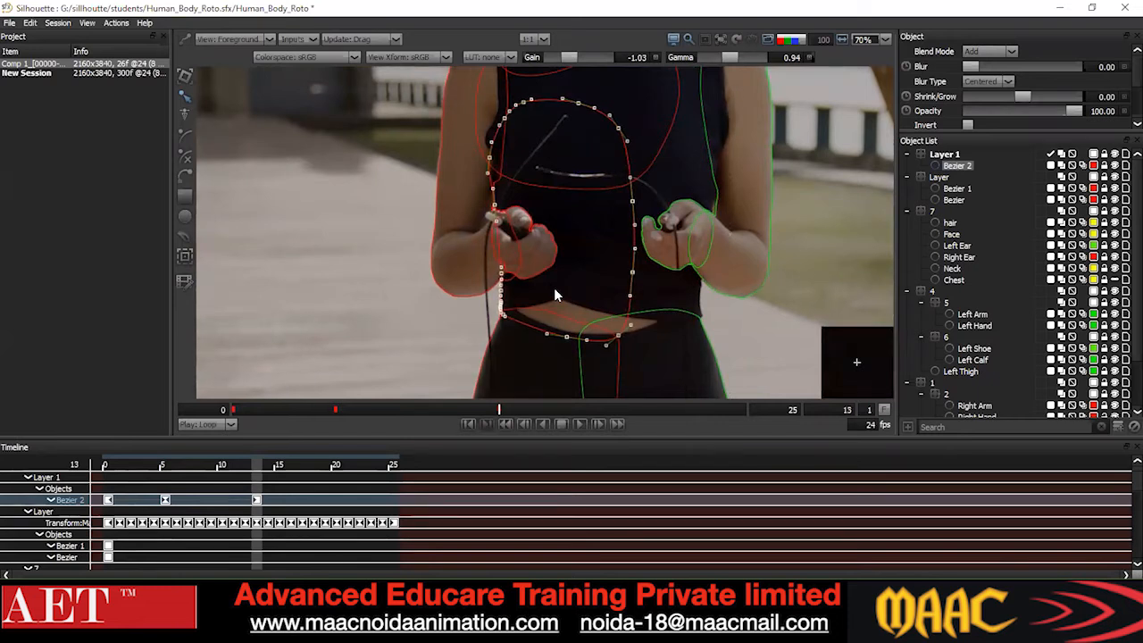
Compare the torso Bezier with the footage around frames 10 to 13, hiding and restoring the shape overlay.
scroll(573, 290, down, 2)
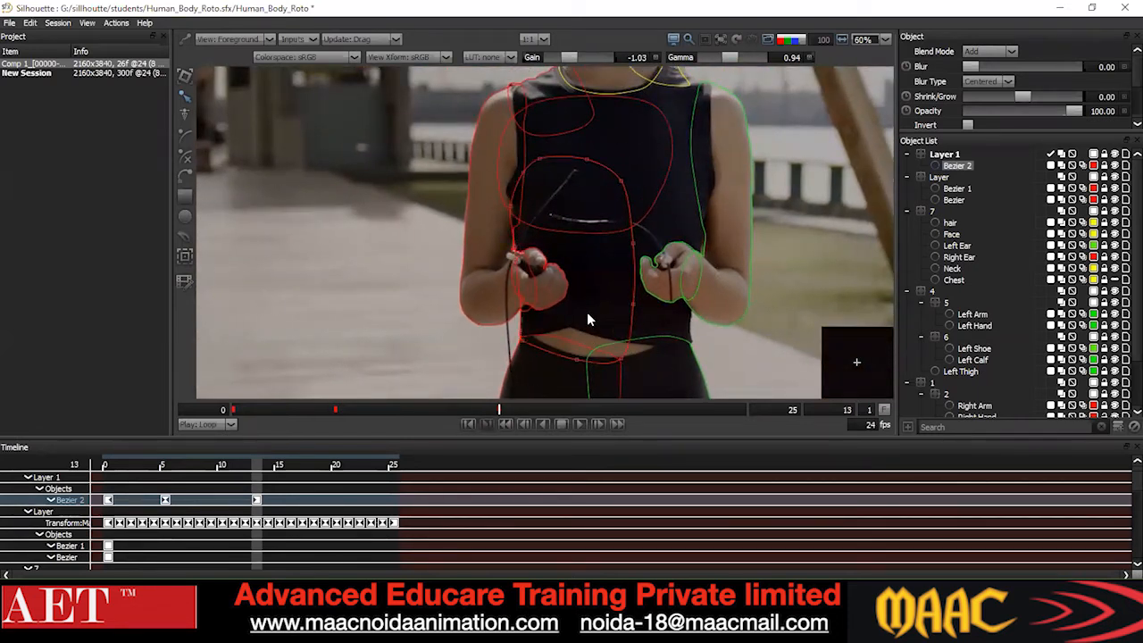
key(z)
key(z)
key(z)
key(z)
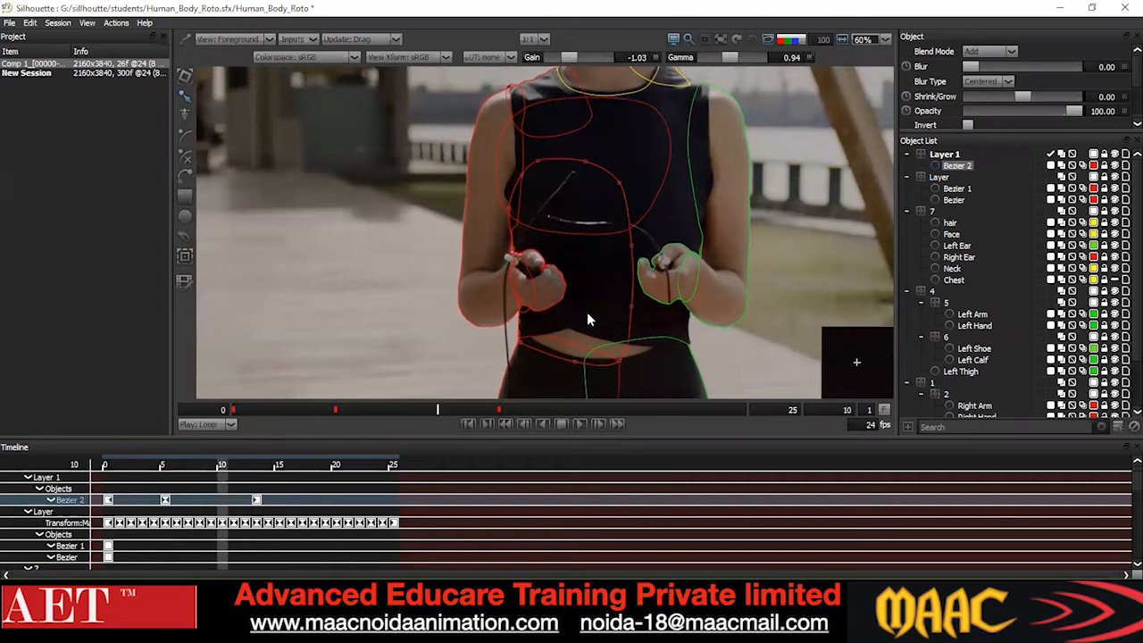
key(o)
scroll(556, 351, up, 2)
key(x)
key(x)
key(x)
key(x)
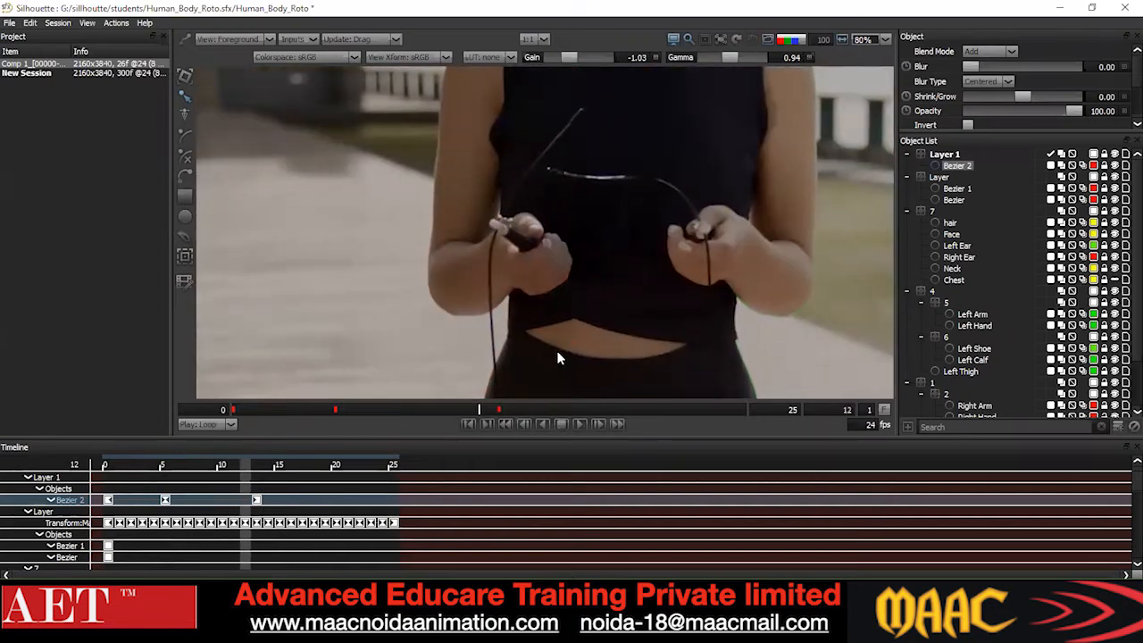
key(o)
scroll(557, 350, down, 1)
key(z)
key(z)
key(z)
key(z)
key(z)
key(z)
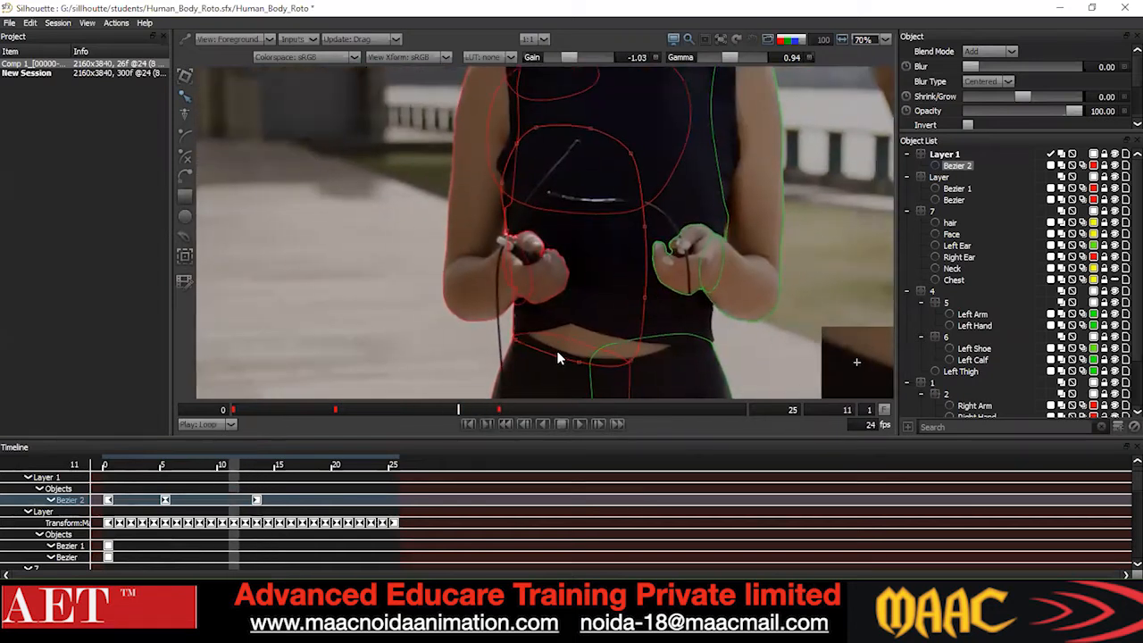
key(x)
key(x)
key(x)
key(x)
key(x)
key(x)
key(x)
key(x)
key(x)
key(x)
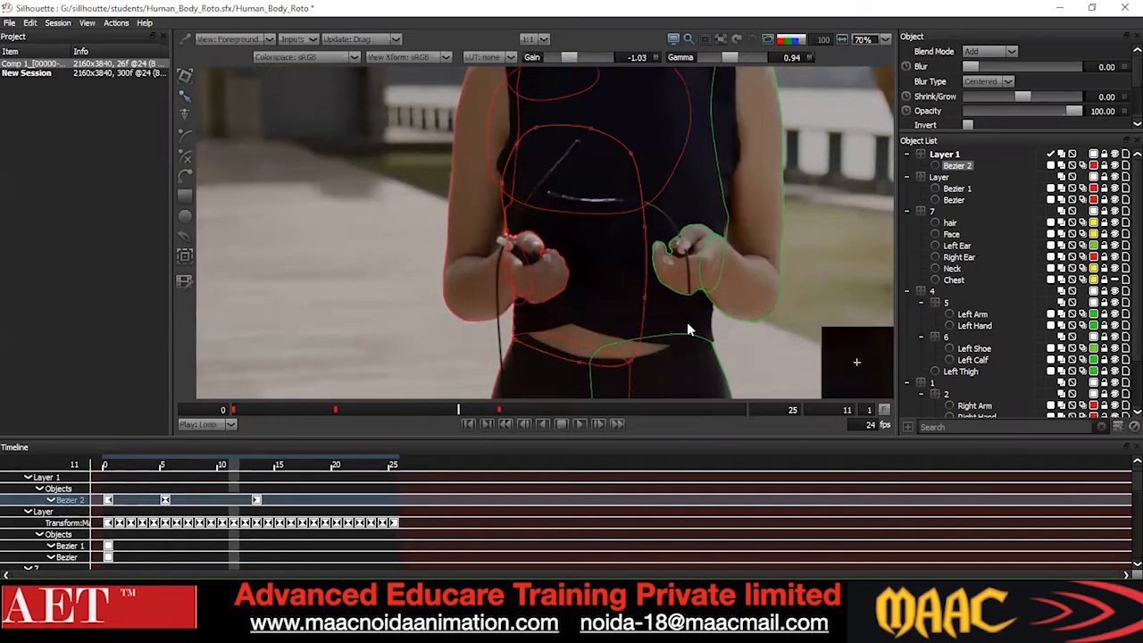
At frame 18, select all control points of the torso Bezier and nudge the shape to match the black top.
key(x)
drag(437, 100, 747, 476)
key(Up)
key(Up)
key(Up)
key(Up)
key(Right)
key(Right)
key(Right)
key(Right)
key(Down)
key(Down)
key(Down)
key(Down)
key(Left)
key(Left)
key(Up)
key(Up)
key(Up)
click(375, 307)
Reselect the torso Bezier's points at frame 18 and fine-tune the shape's sideways position with small nudges.
drag(404, 117, 714, 393)
key(Right)
key(Right)
click(367, 290)
drag(369, 125, 667, 426)
click(396, 338)
Step back and forth through the frames around 13 to 18 to check how the torso Bezier follows the body.
key(z)
key(z)
key(z)
key(z)
key(z)
key(x)
key(x)
key(x)
key(x)
key(x)
key(x)
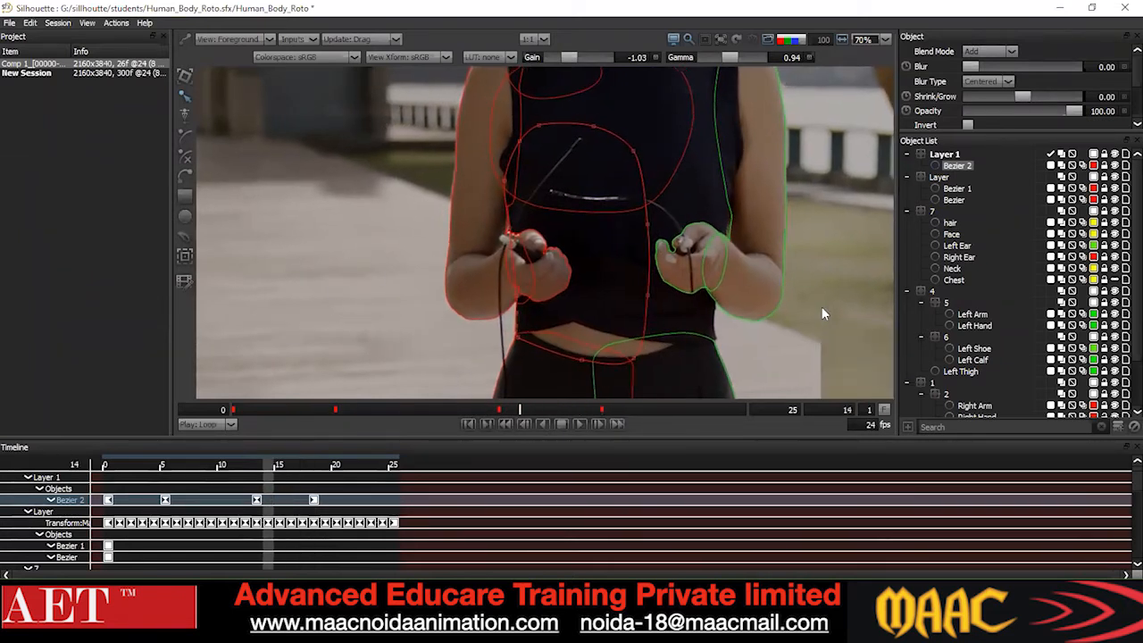
At frame 23, select all control points of the torso Bezier and nudge the shape sideways to realign it with the torso.
key(x)
key(x)
key(x)
key(x)
drag(407, 114, 801, 464)
key(Right)
key(Right)
click(428, 175)
drag(382, 107, 649, 408)
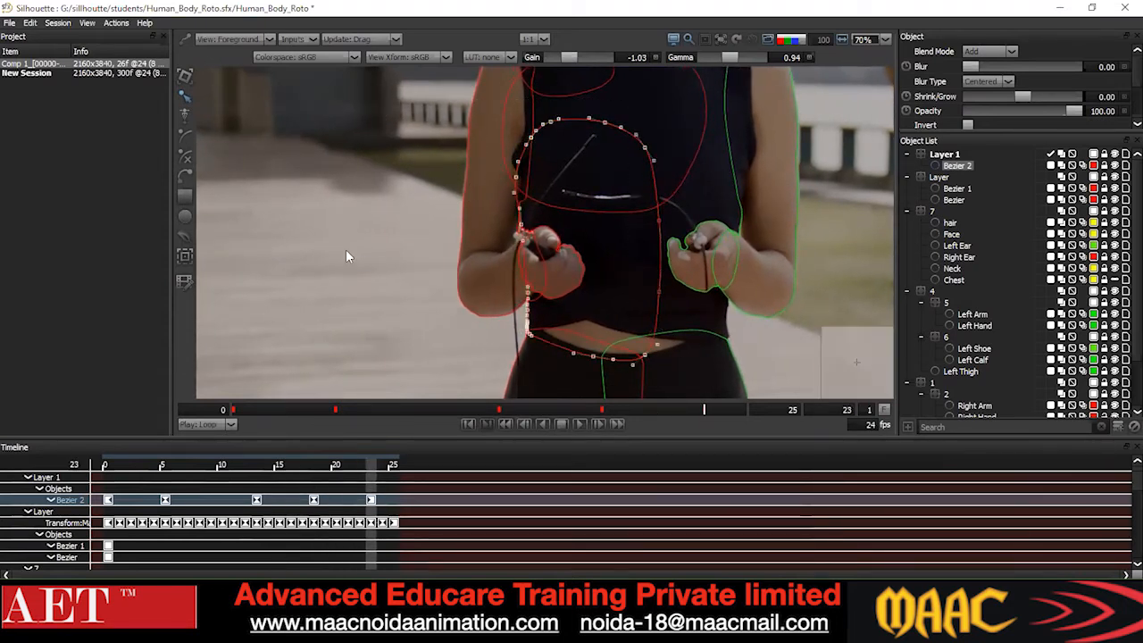
click(353, 277)
drag(649, 120, 486, 409)
click(364, 308)
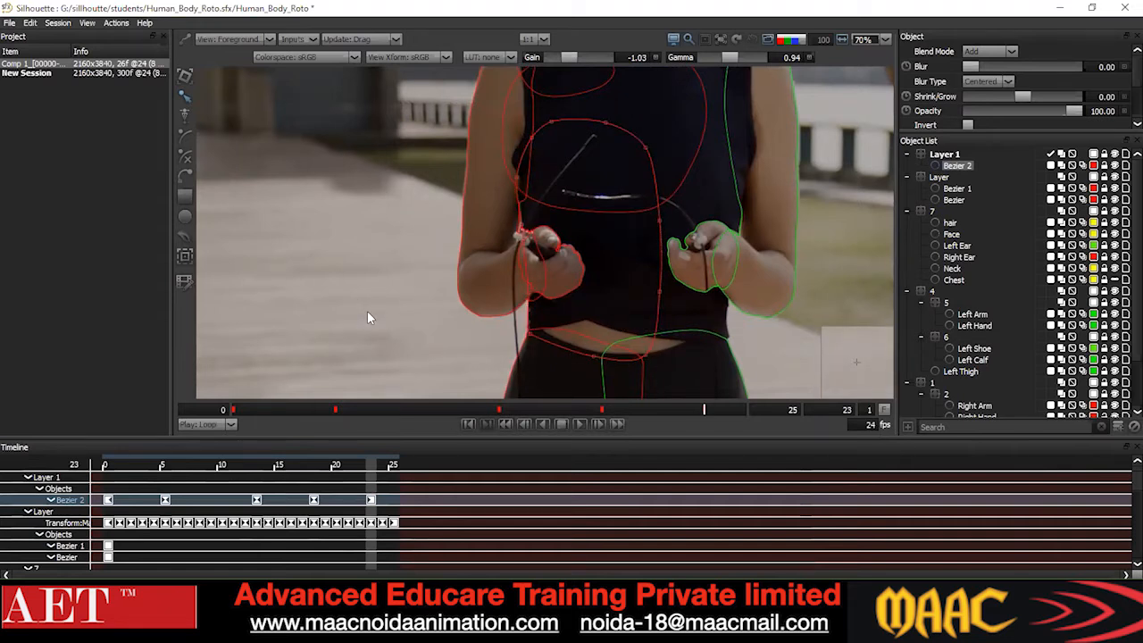
At the last frame, 25, select the torso Bezier's control points and nudge the shape sideways until it fits the torso.
key(Right)
key(Right)
drag(401, 109, 775, 402)
key(Right)
key(Right)
key(Right)
click(389, 333)
drag(489, 99, 755, 417)
key(Left)
key(Left)
click(860, 361)
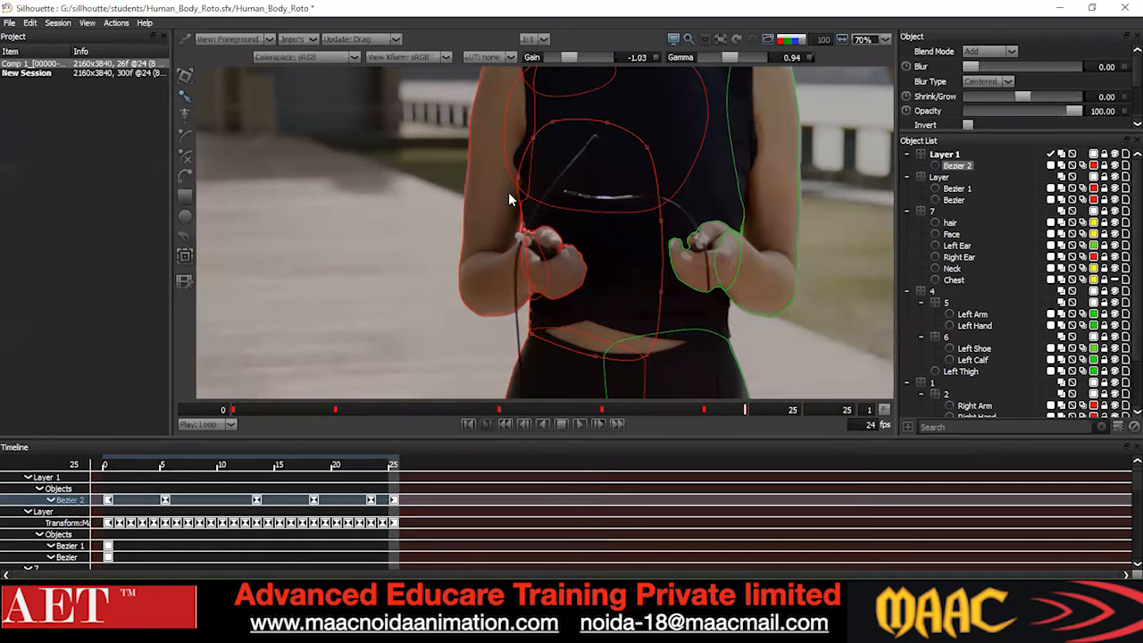
Step back from frame 25 to frame 14, comparing the torso Bezier's outline with the moving body.
click(613, 248)
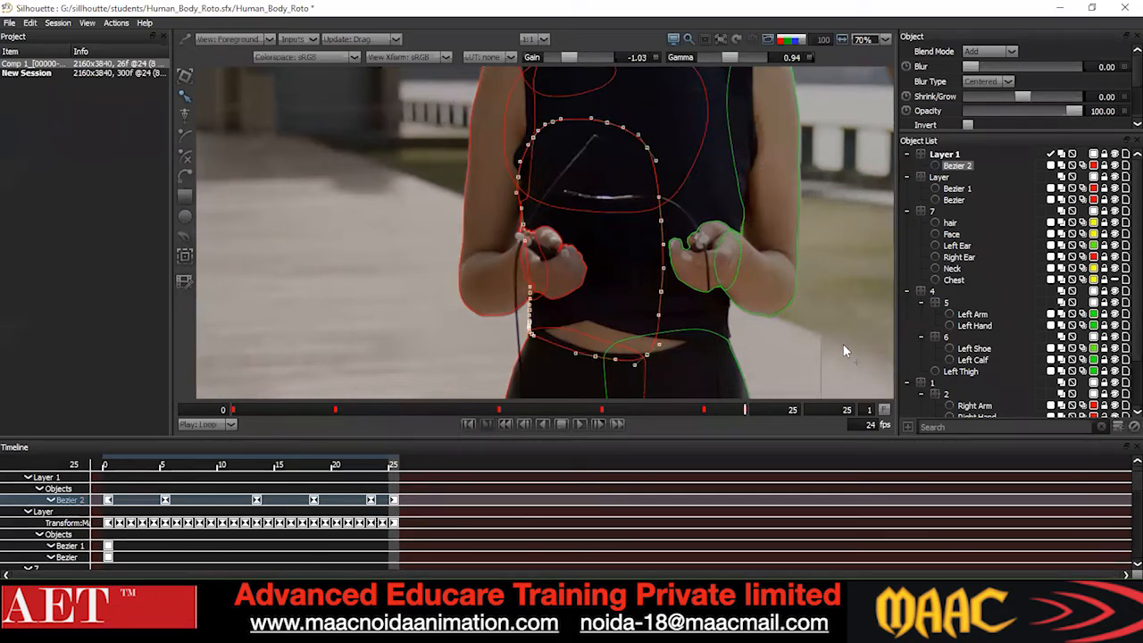
click(786, 319)
key(z)
key(z)
key(z)
key(z)
key(z)
key(z)
key(z)
key(z)
key(z)
key(z)
key(z)
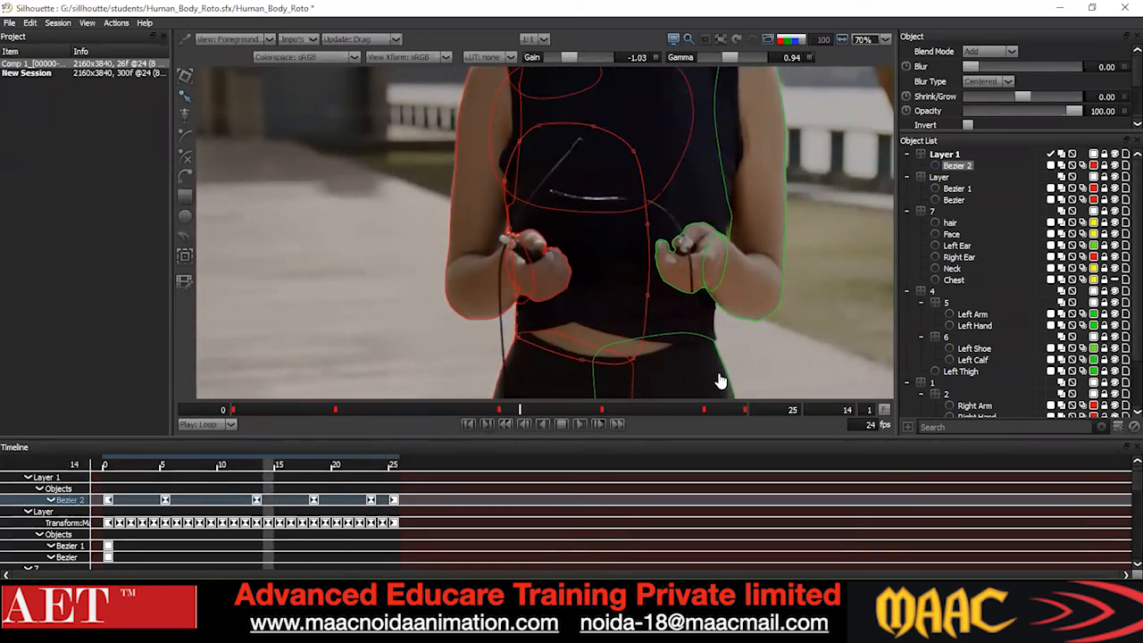
Select all of the torso Bezier's control points and step forward from frame 14 to check their alignment.
drag(315, 118, 733, 389)
key(x)
key(x)
key(x)
key(x)
key(x)
key(x)
key(x)
key(x)
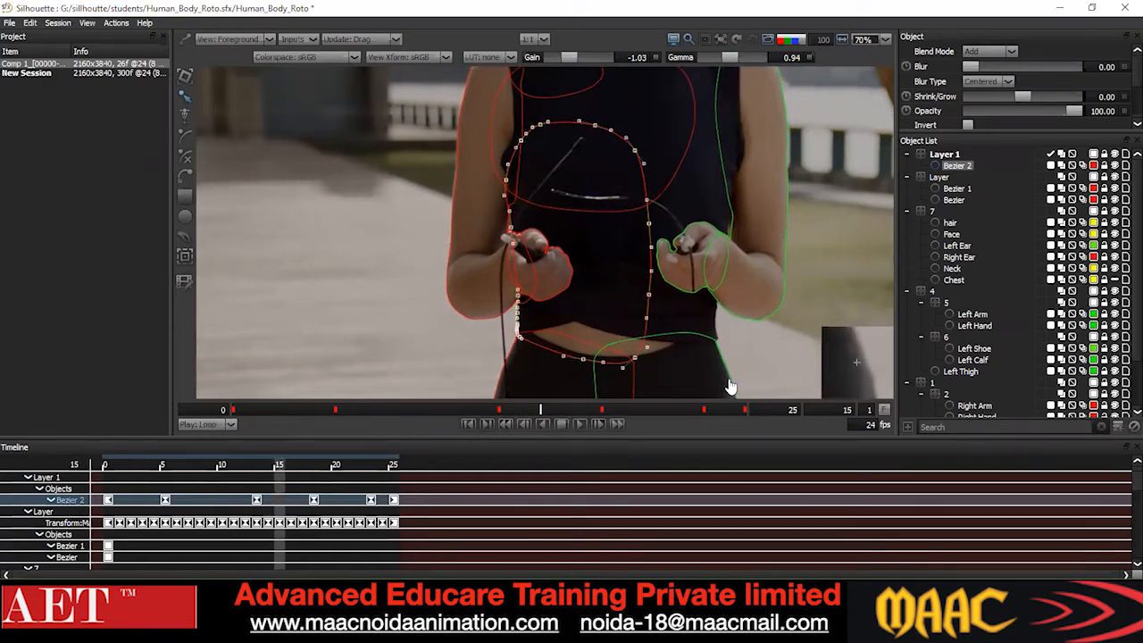
key(x)
key(x)
key(x)
key(x)
Step back through the frames with the torso Bezier's points selected and play the shot to review the tracking.
key(z)
key(z)
key(z)
key(z)
key(z)
key(z)
key(z)
key(z)
key(z)
key(z)
key(z)
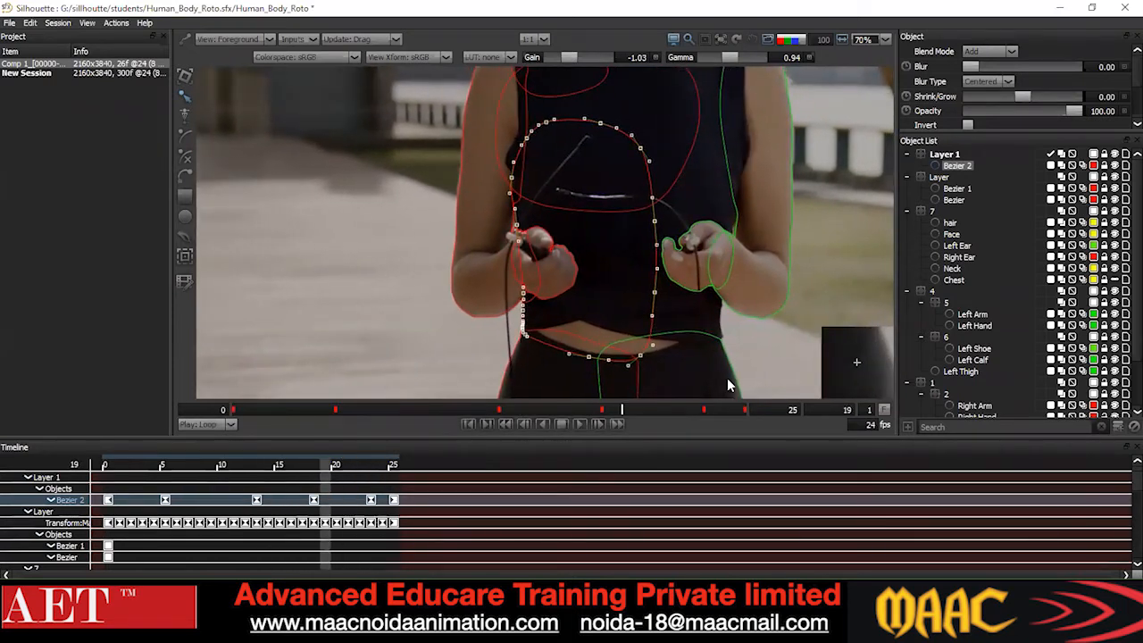
key(z)
key(z)
key(space)
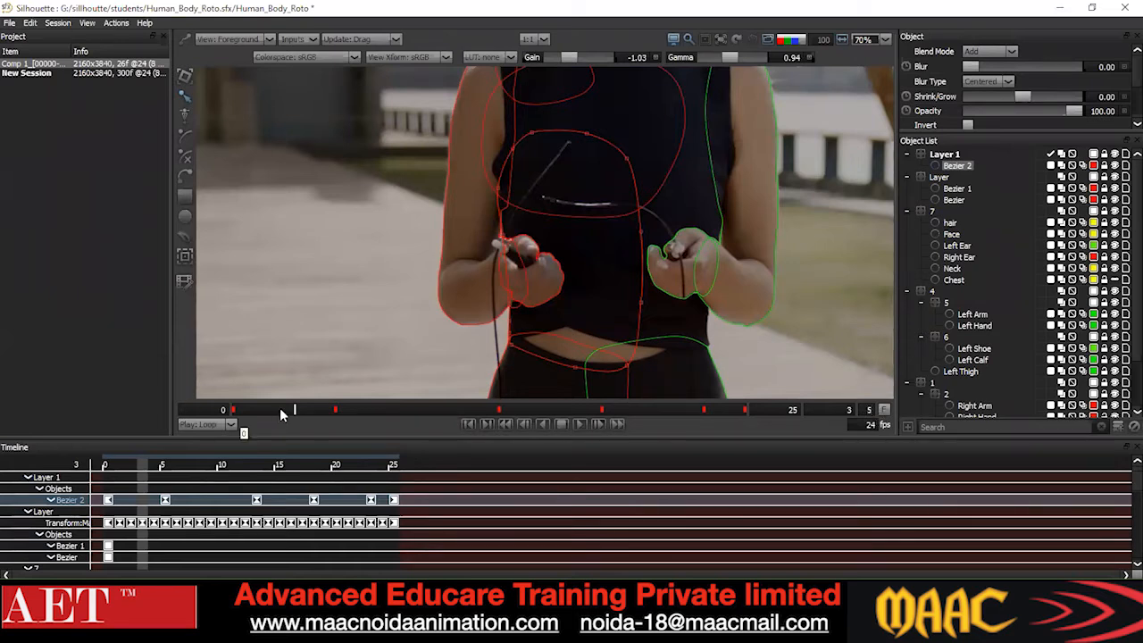
Compare the torso Bezier at the first and last frames and at its keyframes between frames 0 and 5.
drag(294, 410, 236, 422)
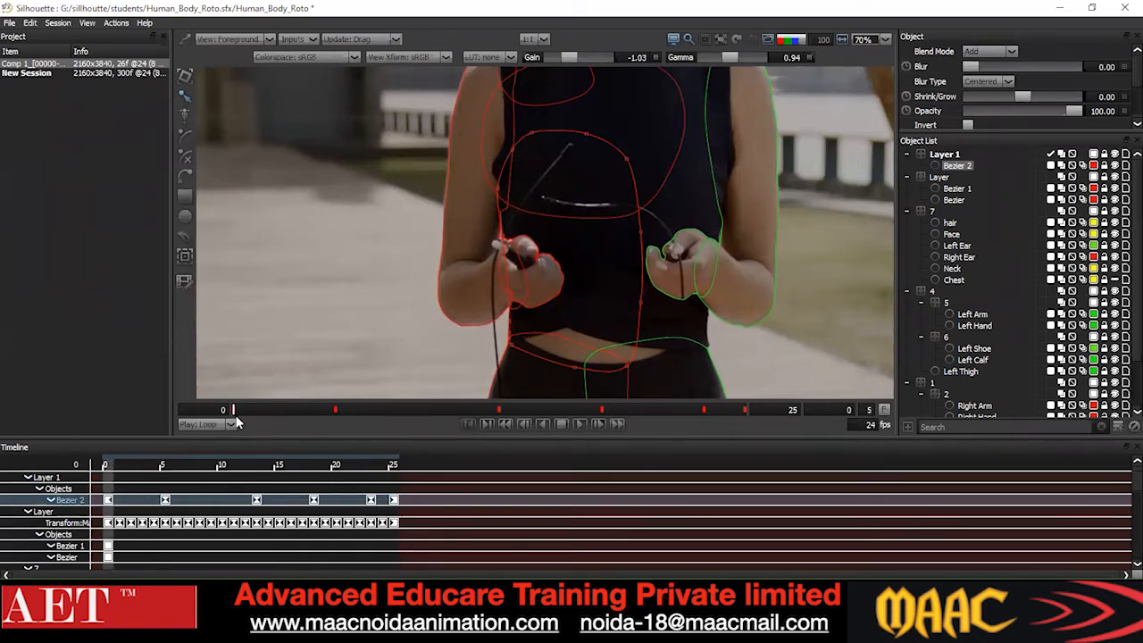
key(End)
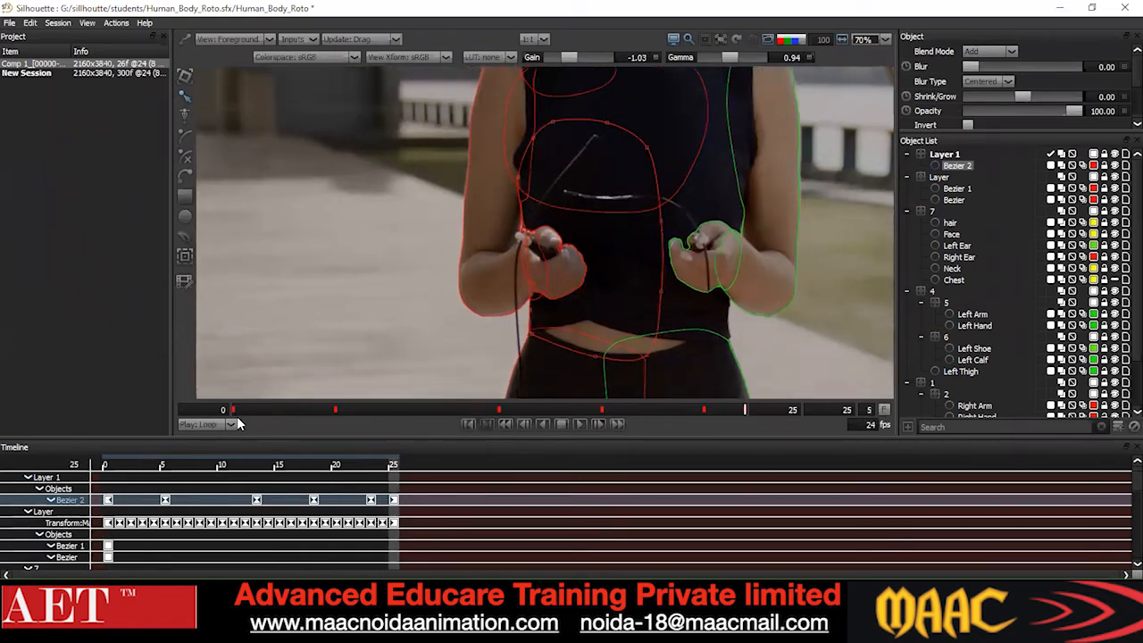
key(Home)
key(shift+Right)
key(shift+Right)
key(shift+Right)
key(shift+Right)
key(shift+Right)
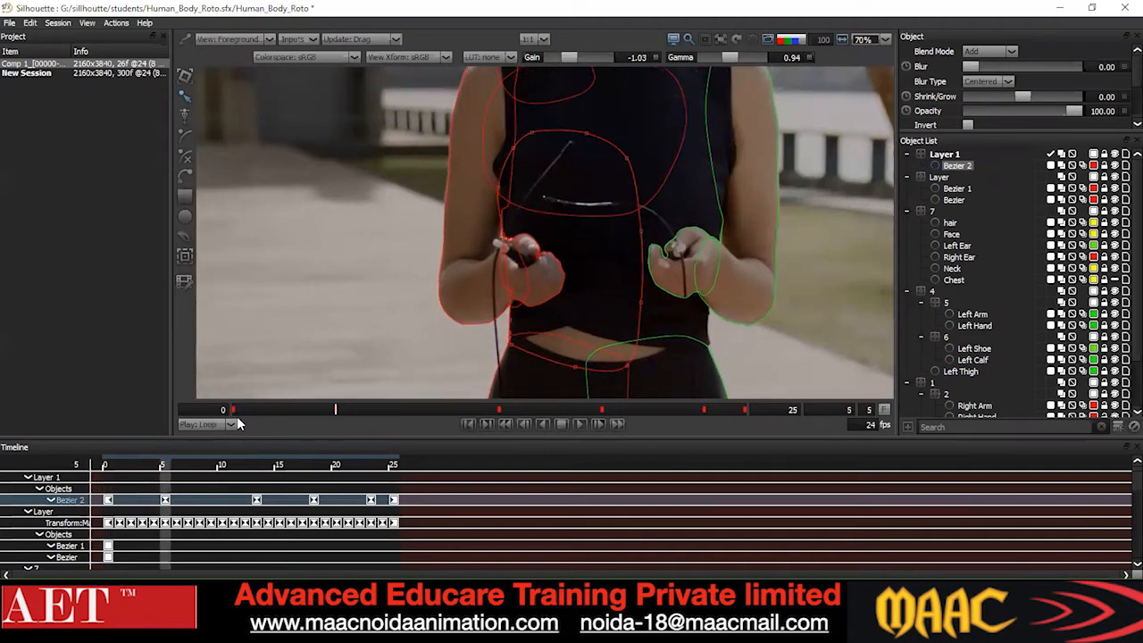
key(shift+Left)
key(shift+Left)
key(shift+Left)
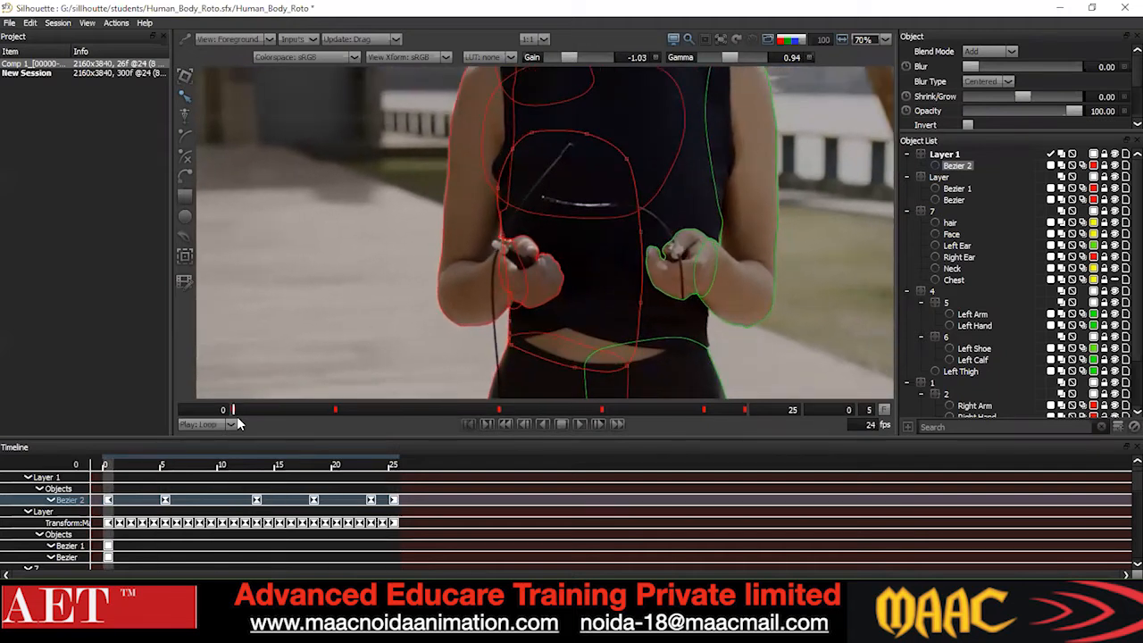
Step forward and backward between frame 0 and the later frames to review the torso Bezier's interpolation between keyframes.
key(z)
key(z)
key(x)
key(x)
key(x)
key(x)
key(x)
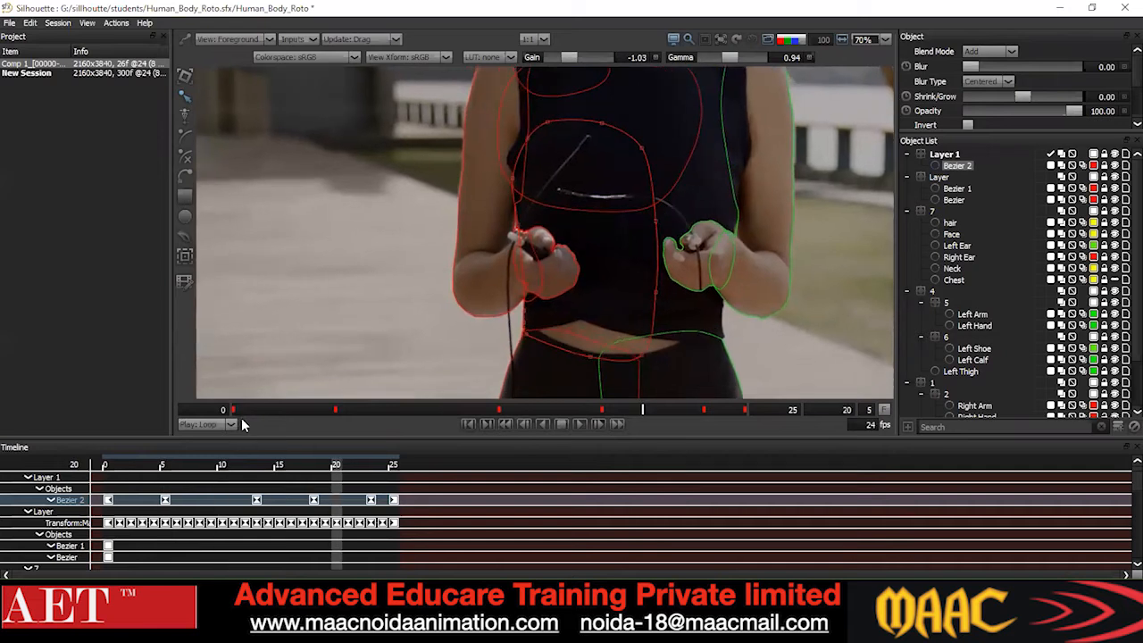
key(z)
key(z)
key(z)
key(z)
key(z)
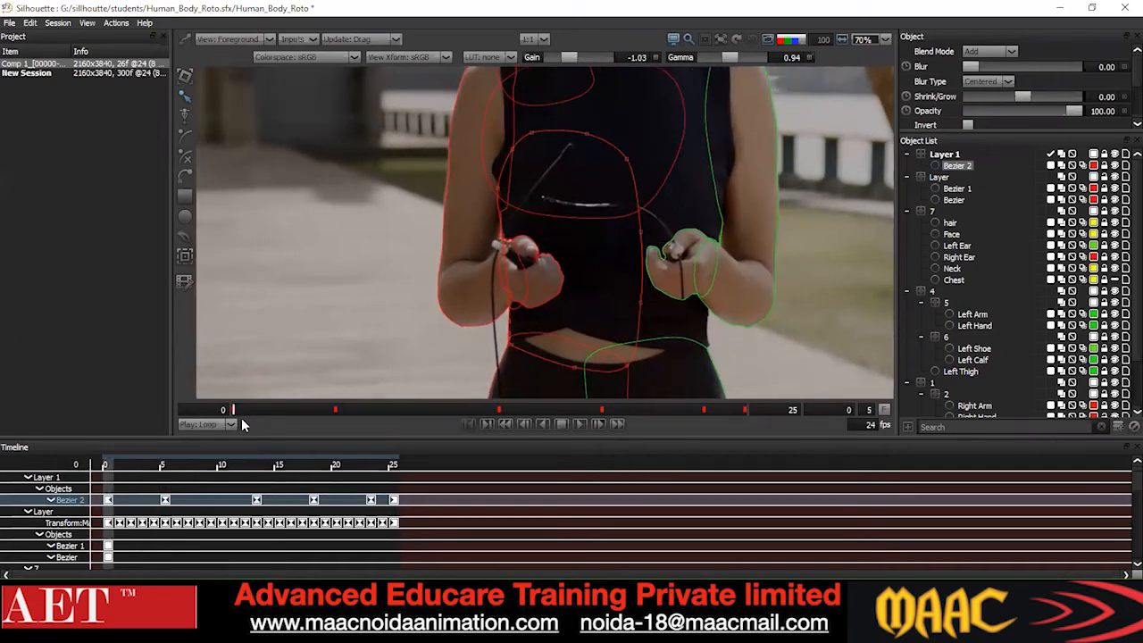
key(x)
key(x)
key(z)
key(x)
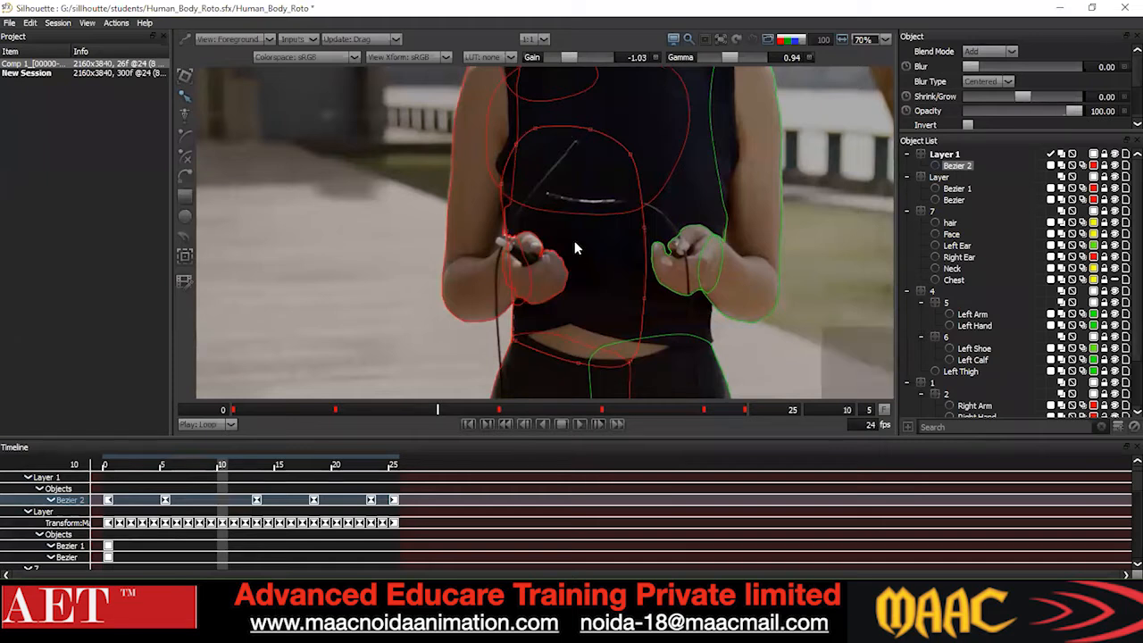
At frame 10, select the Right Calf shape and all its control points.
scroll(624, 285, down, 4)
drag(591, 346, 574, 204)
scroll(552, 259, up, 2)
drag(538, 247, 555, 128)
scroll(601, 292, up, 2)
click(587, 268)
drag(663, 323, 594, 379)
drag(327, 145, 576, 407)
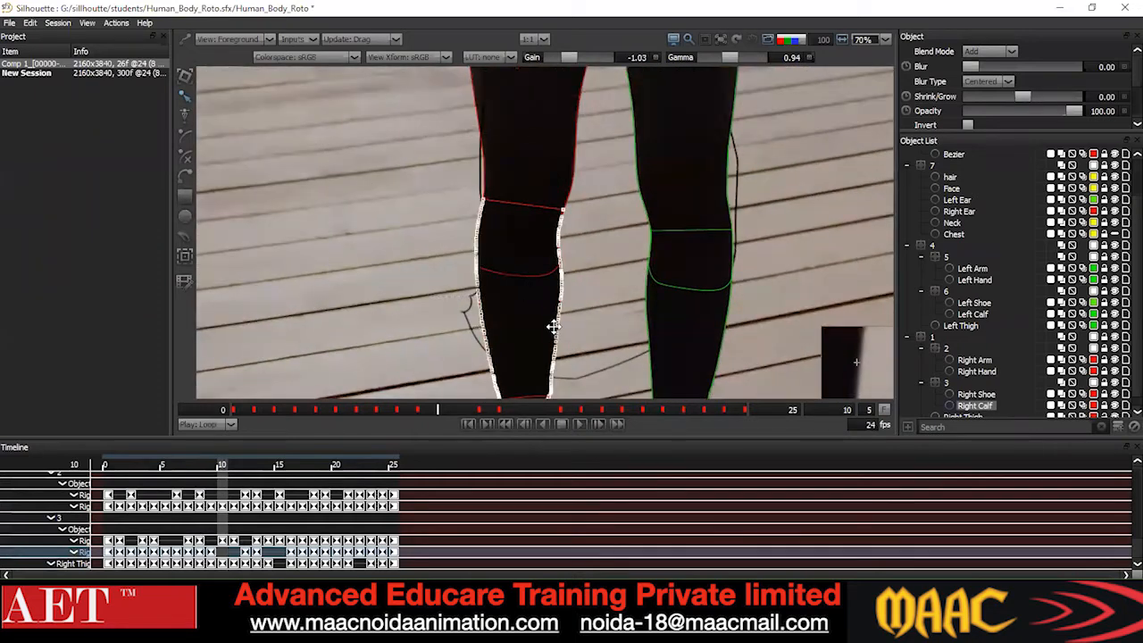
Inspect the Right Calf outline at frame 10 from the knee down to the ankle.
drag(552, 351, 546, 204)
drag(542, 161, 548, 223)
scroll(548, 224, up, 2)
scroll(545, 297, up, 2)
scroll(546, 297, down, 3)
mouse_move(546, 298)
mouse_down()
mouse_move(545, 367)
mouse_move(534, 289)
mouse_up()
scroll(531, 286, down, 2)
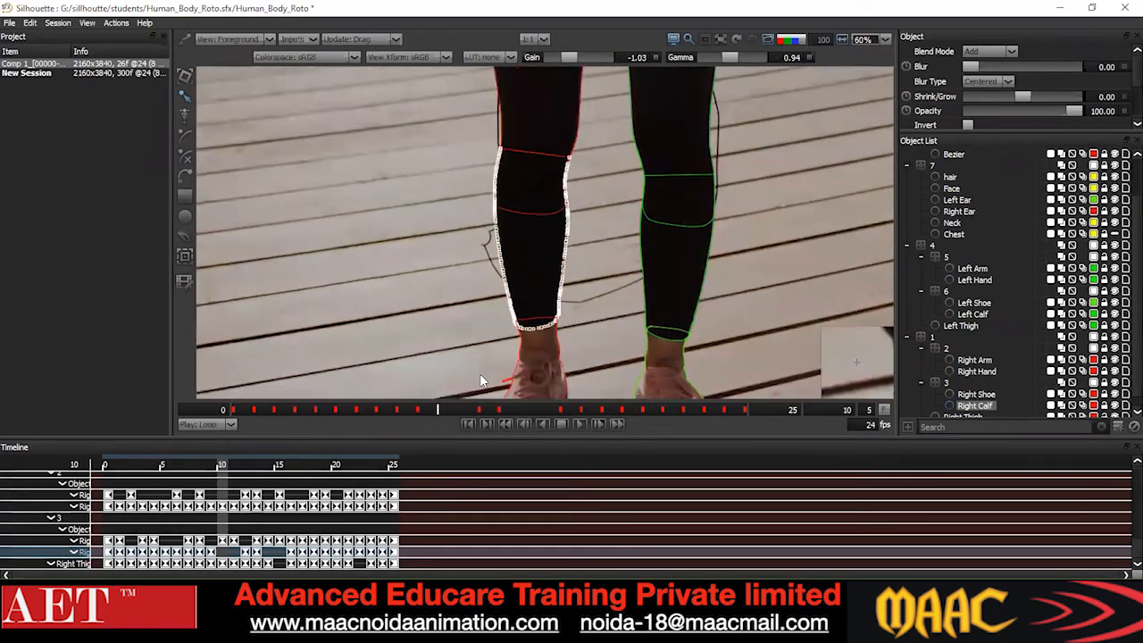
Go to frame 5 and examine the Right Calf's control points up close along the leg edges.
drag(464, 410, 337, 414)
scroll(517, 255, up, 10)
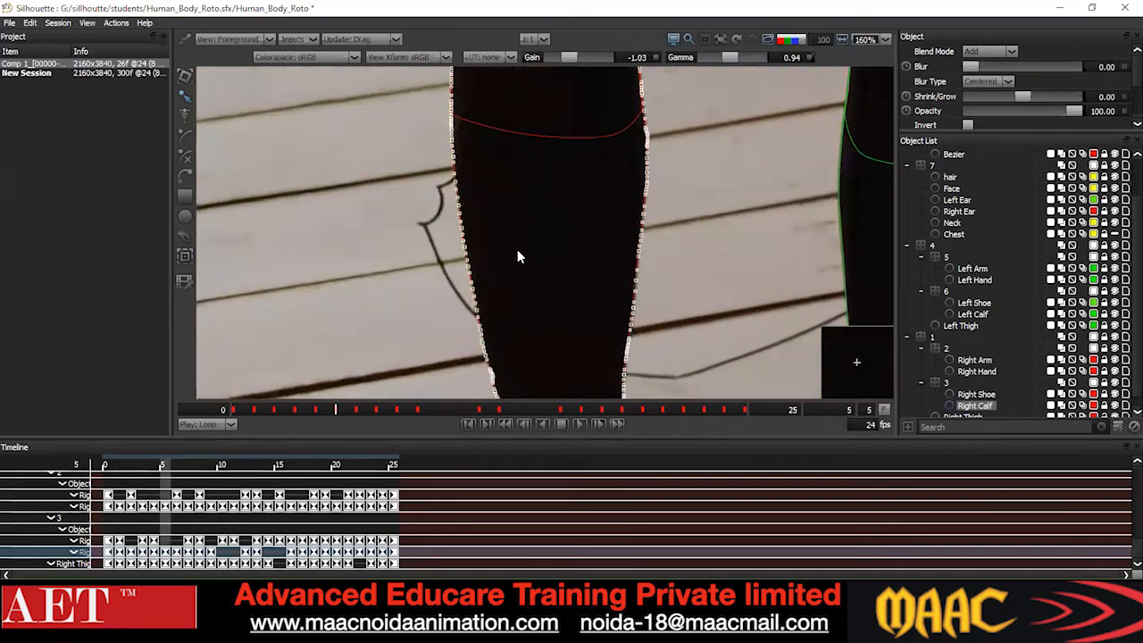
scroll(518, 256, up, 4)
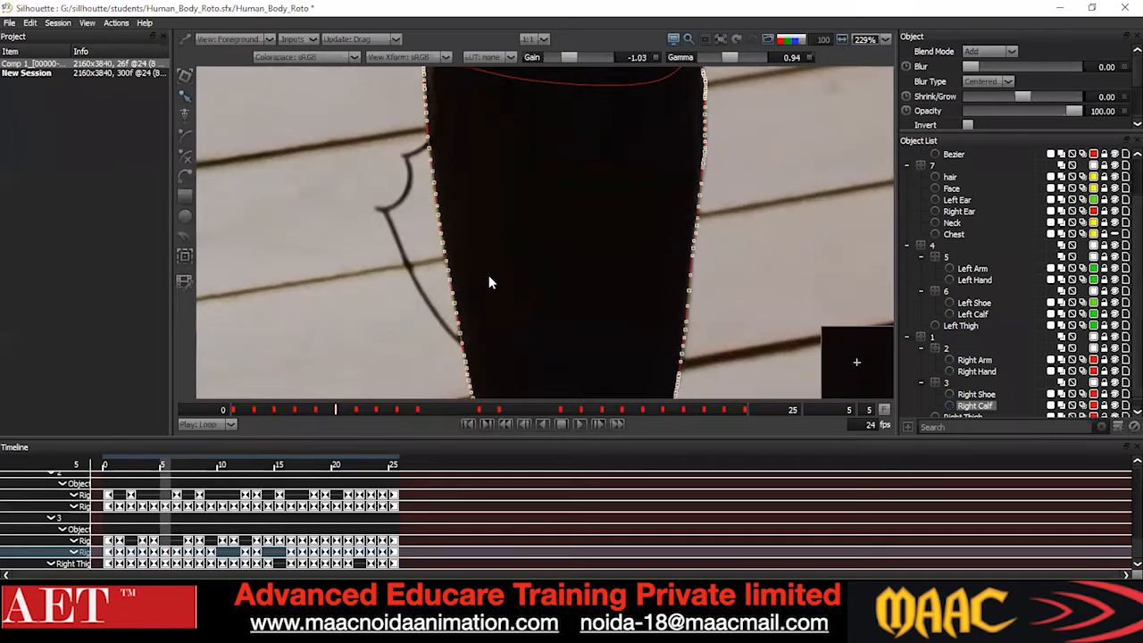
scroll(488, 275, down, 2)
scroll(675, 230, up, 3)
scroll(670, 250, up, 2)
scroll(670, 249, down, 2)
scroll(670, 250, up, 1)
scroll(670, 249, down, 1)
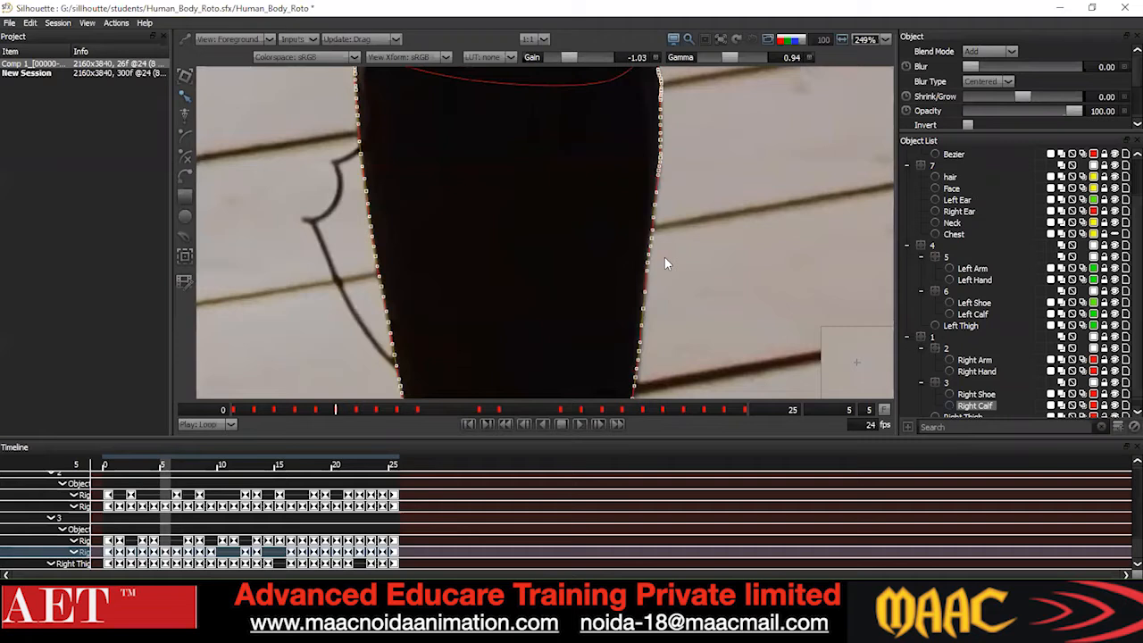
Examine the lower end of the Right Calf shape near the ankle and its overlap with the neighbouring leg shapes.
scroll(687, 313, down, 4)
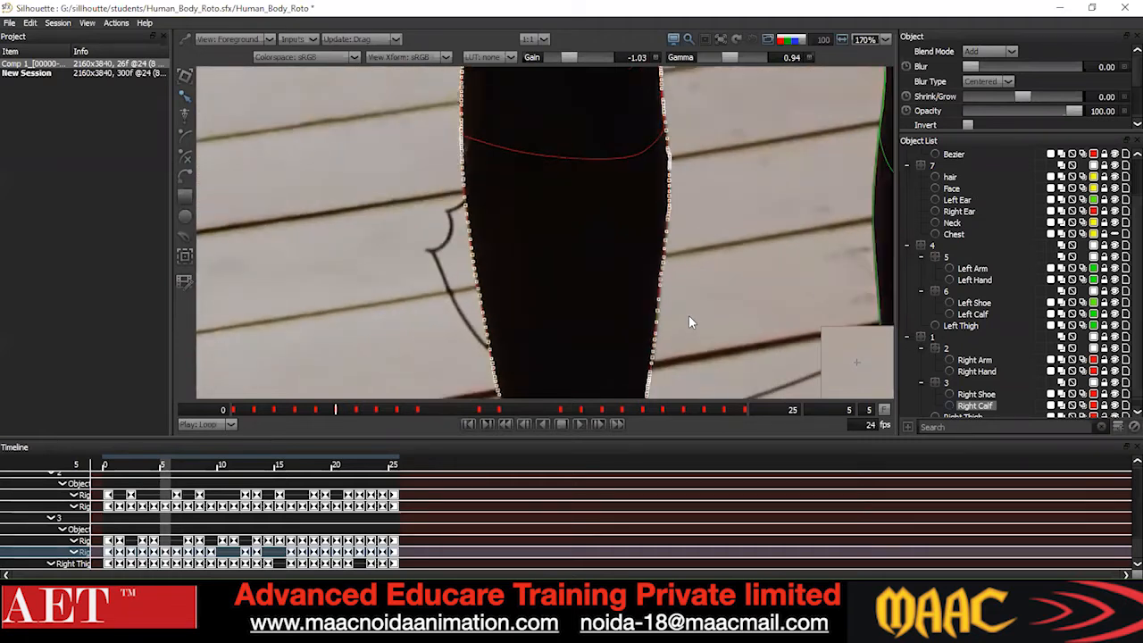
drag(691, 359, 671, 276)
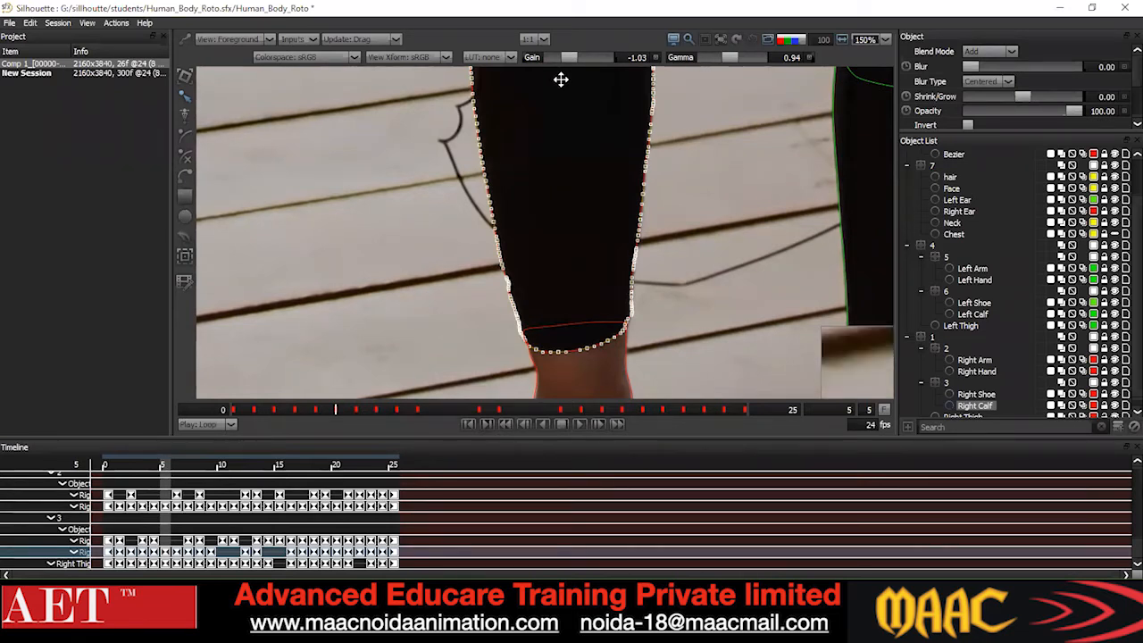
scroll(537, 216, down, 1)
scroll(537, 217, down, 6)
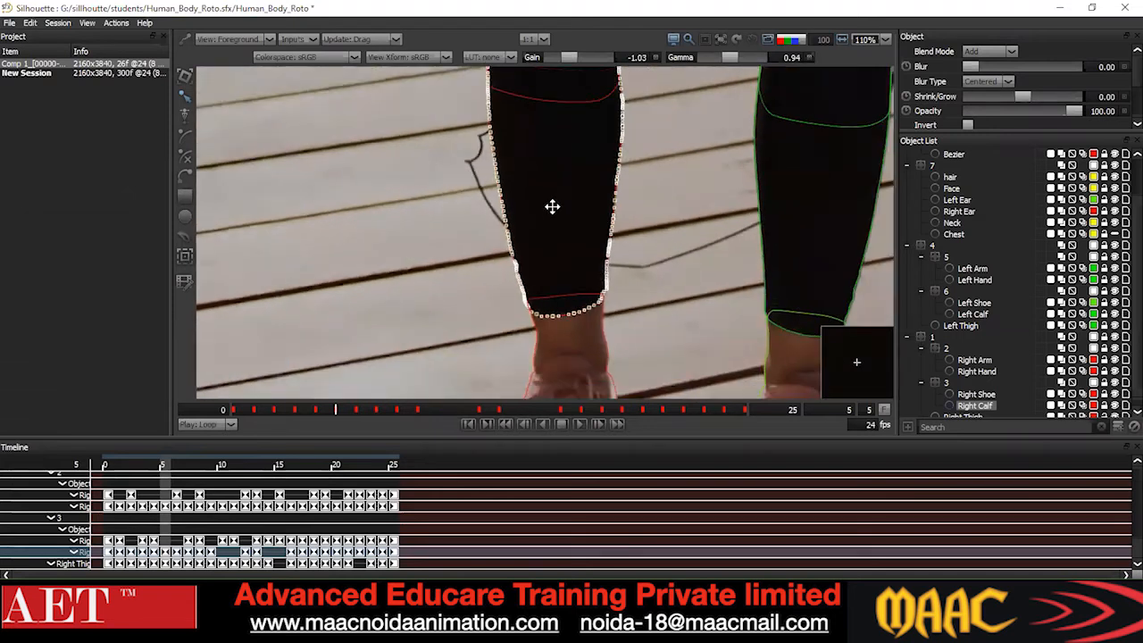
drag(543, 188, 536, 238)
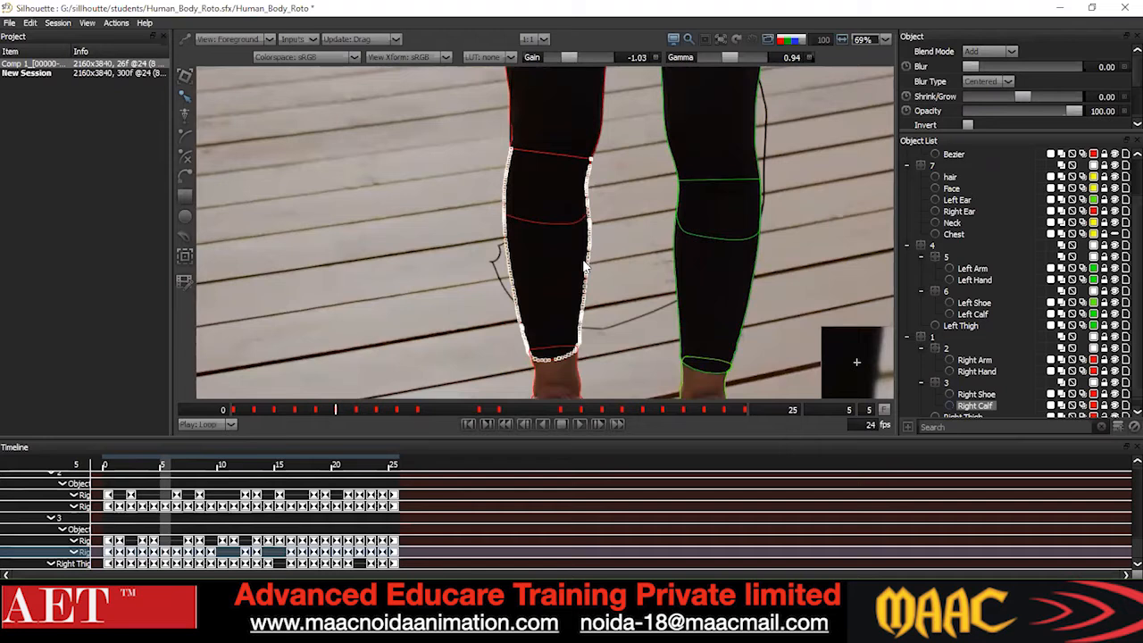
Select the Right Thigh shape at frame 5 and examine its control points from the hip down to the knee overlap.
scroll(577, 267, up, 2)
scroll(568, 259, down, 3)
scroll(527, 282, up, 4)
scroll(527, 281, down, 2)
click(560, 301)
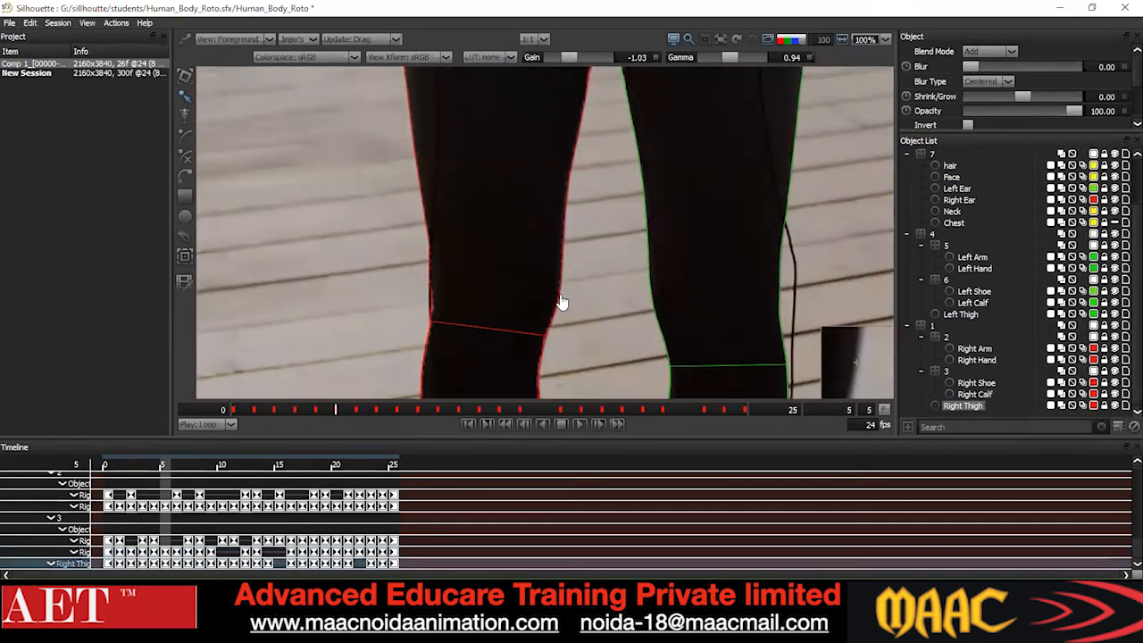
scroll(560, 302, down, 9)
scroll(486, 212, up, 6)
drag(518, 262, 462, 149)
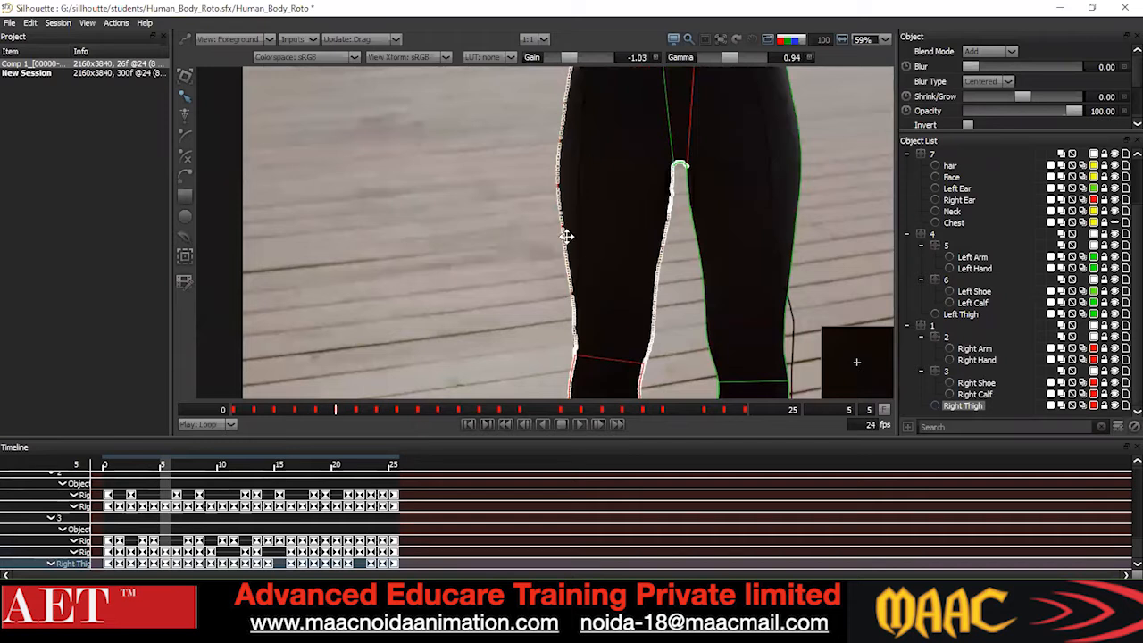
drag(566, 235, 525, 152)
scroll(558, 307, up, 1)
drag(537, 361, 531, 251)
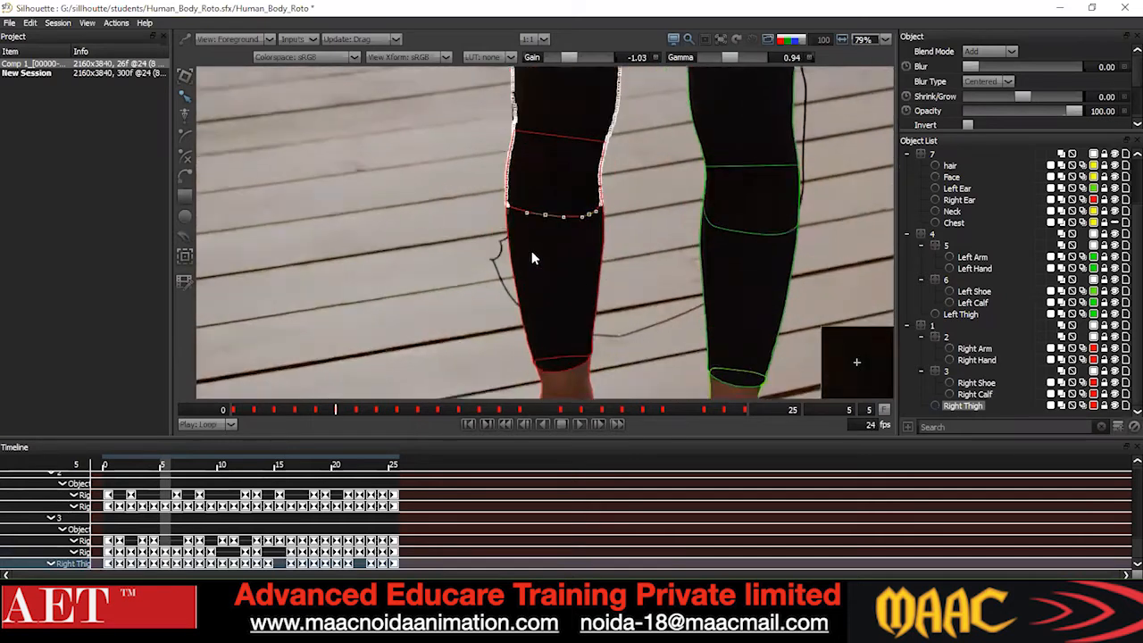
Expand the viewer to fill the window and select the Right Calf shape.
scroll(531, 251, up, 2)
key(F2)
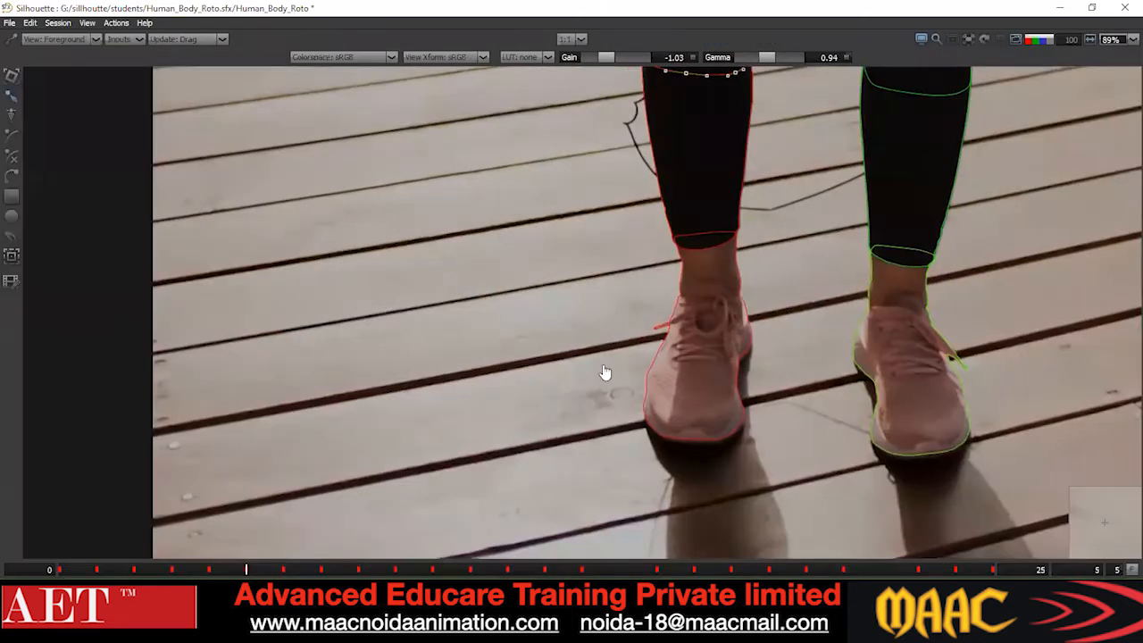
drag(605, 372, 525, 456)
drag(546, 275, 507, 354)
click(531, 268)
Examine the Right Calf's control points up close along both edges of the lower leg.
scroll(536, 250, up, 2)
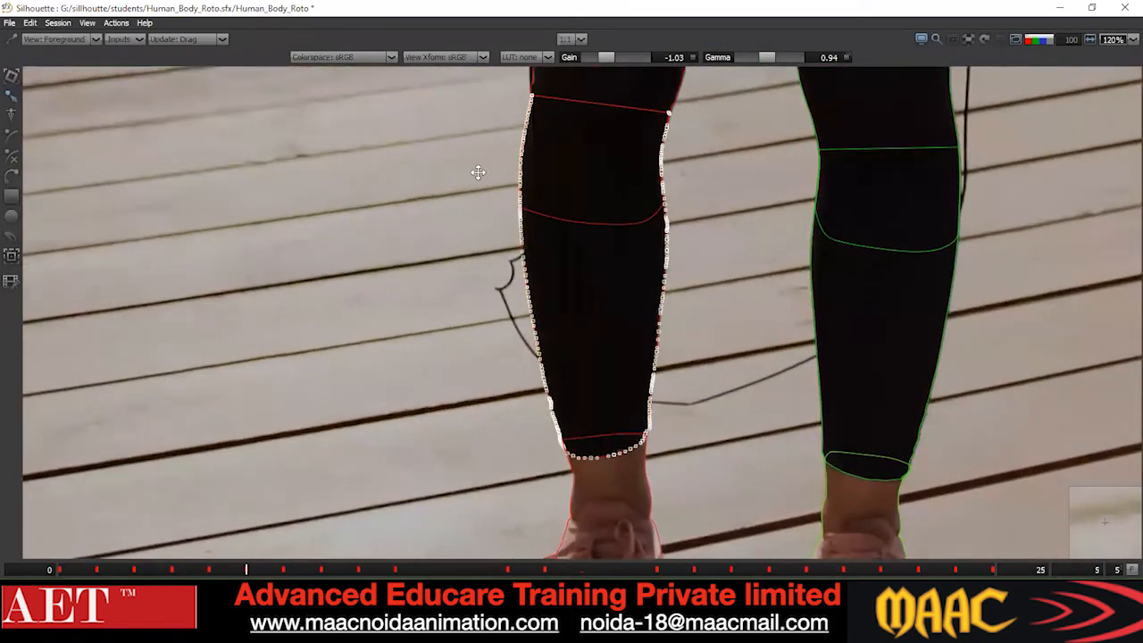
drag(477, 172, 485, 232)
scroll(527, 320, up, 3)
scroll(545, 348, up, 4)
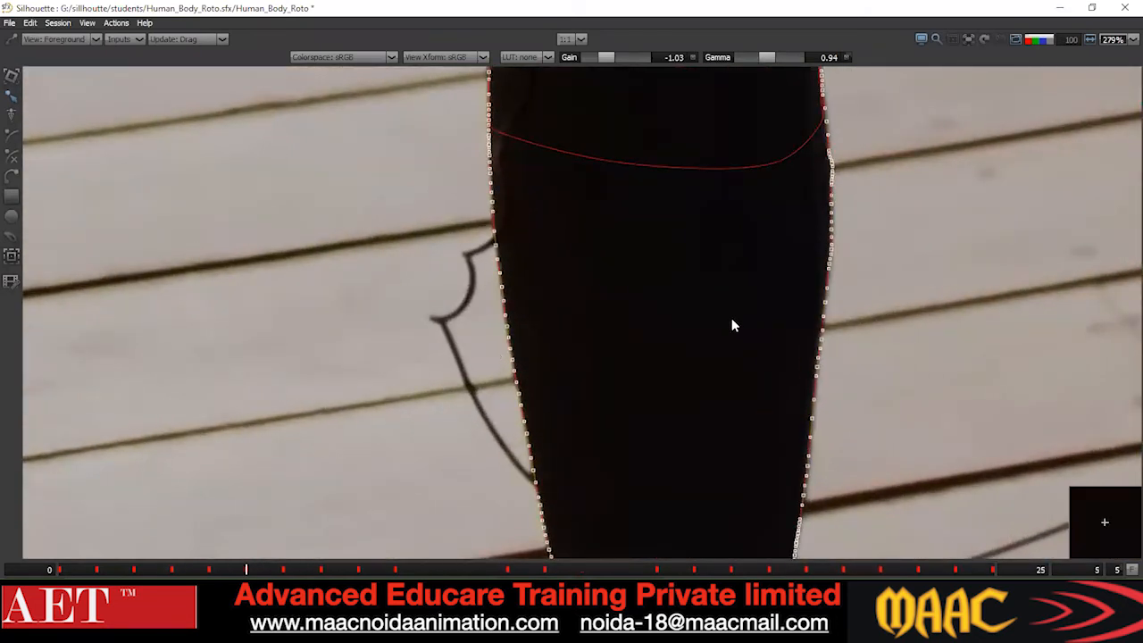
scroll(763, 361, down, 4)
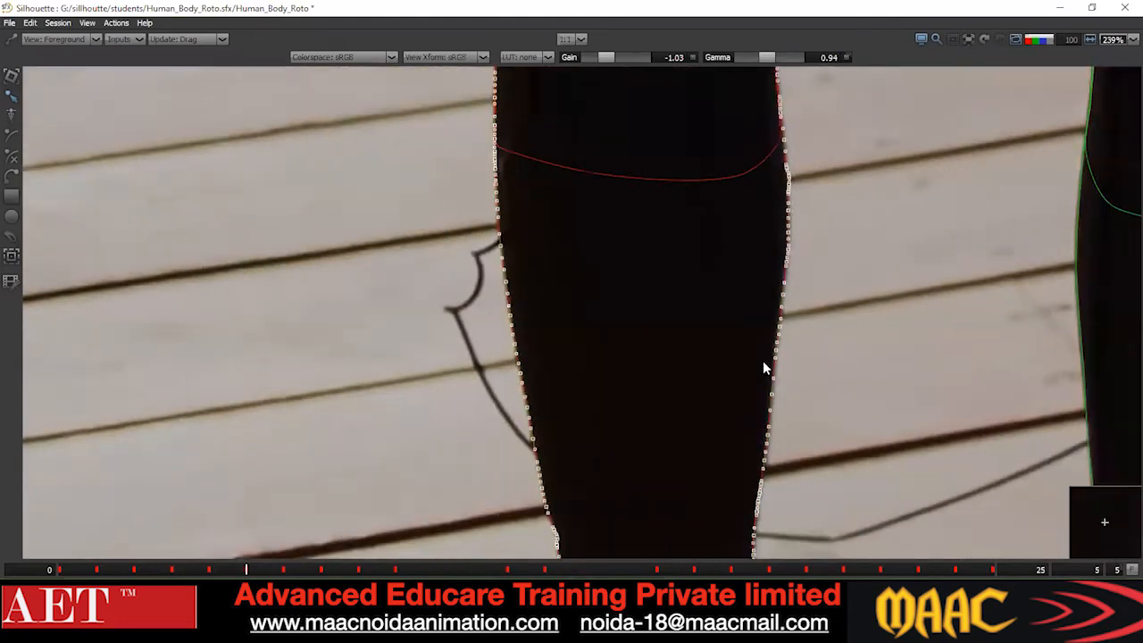
scroll(763, 365, down, 8)
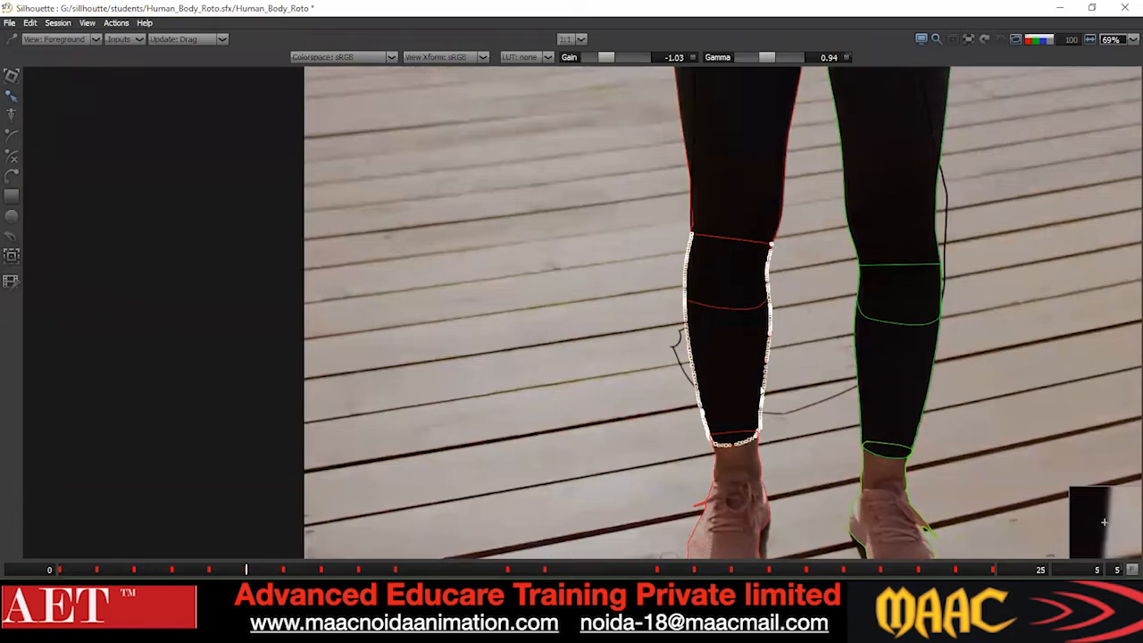
Restore the full panel layout and enlarge the Object settings area to show all of the Right Calf's properties.
key(F2)
drag(1136, 227, 1122, 209)
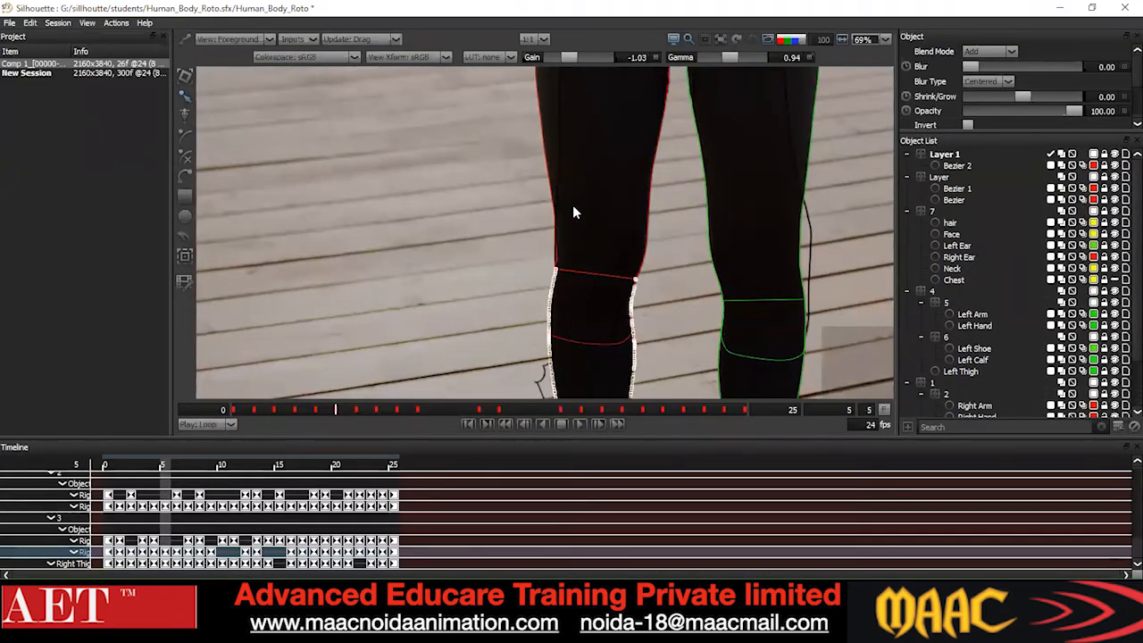
scroll(572, 205, down, 5)
scroll(548, 235, up, 3)
scroll(686, 294, up, 2)
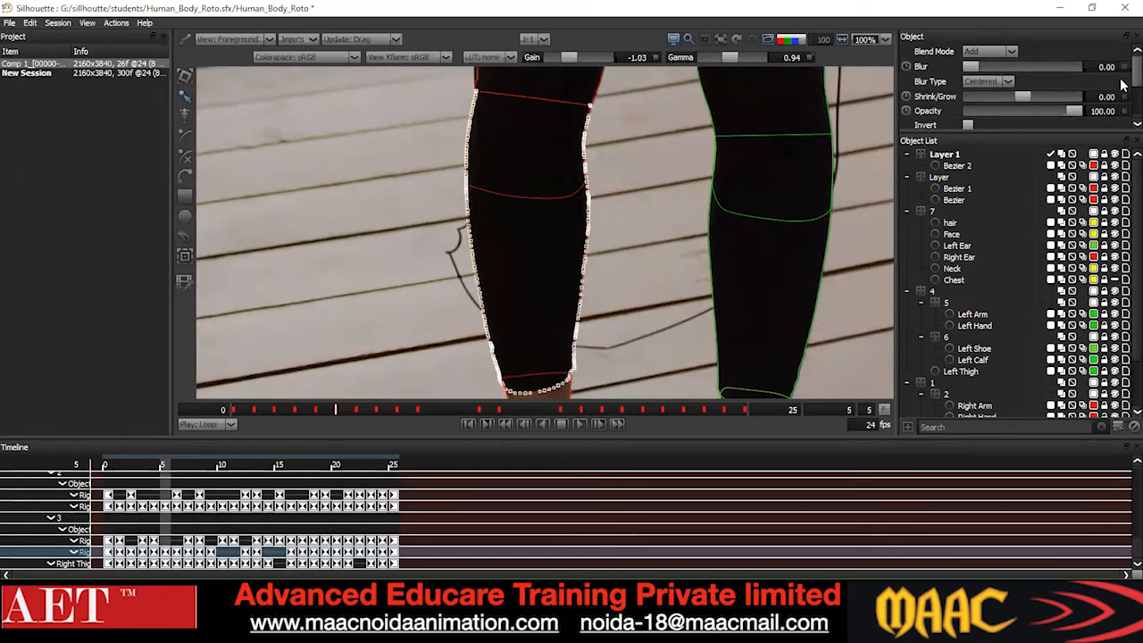
scroll(999, 86, down, 3)
click(968, 81)
drag(545, 234, 549, 179)
scroll(1121, 91, down, 1)
scroll(1123, 95, up, 3)
drag(1073, 132, 1073, 217)
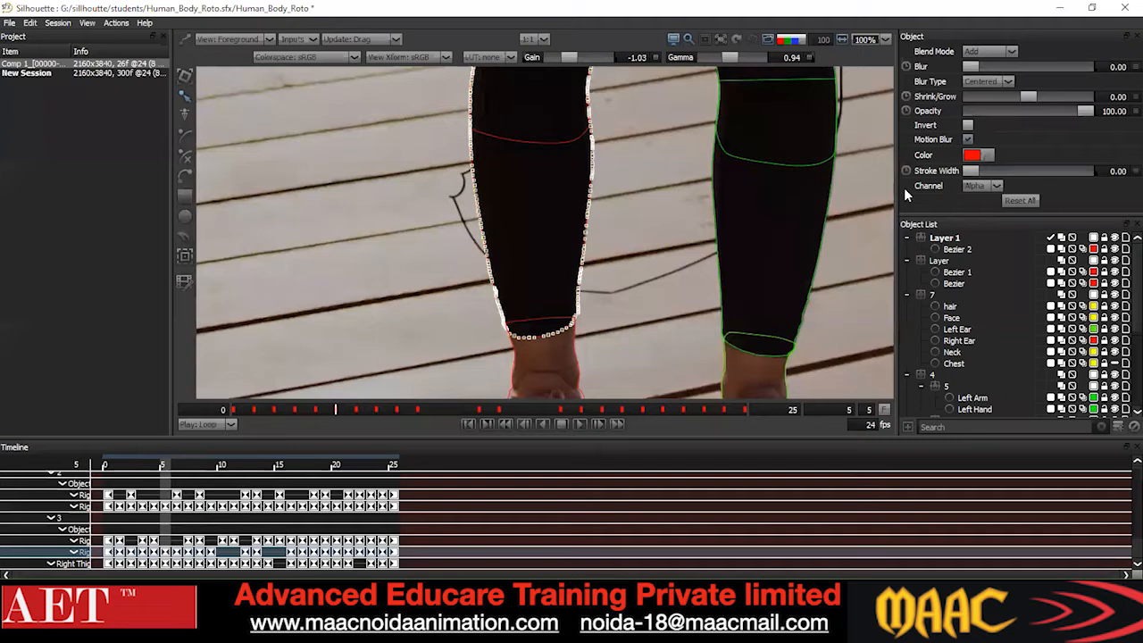
Scrub the Right Calf shape through the frame range, stop at frame 10, and return to frame 0.
scroll(560, 311, up, 1)
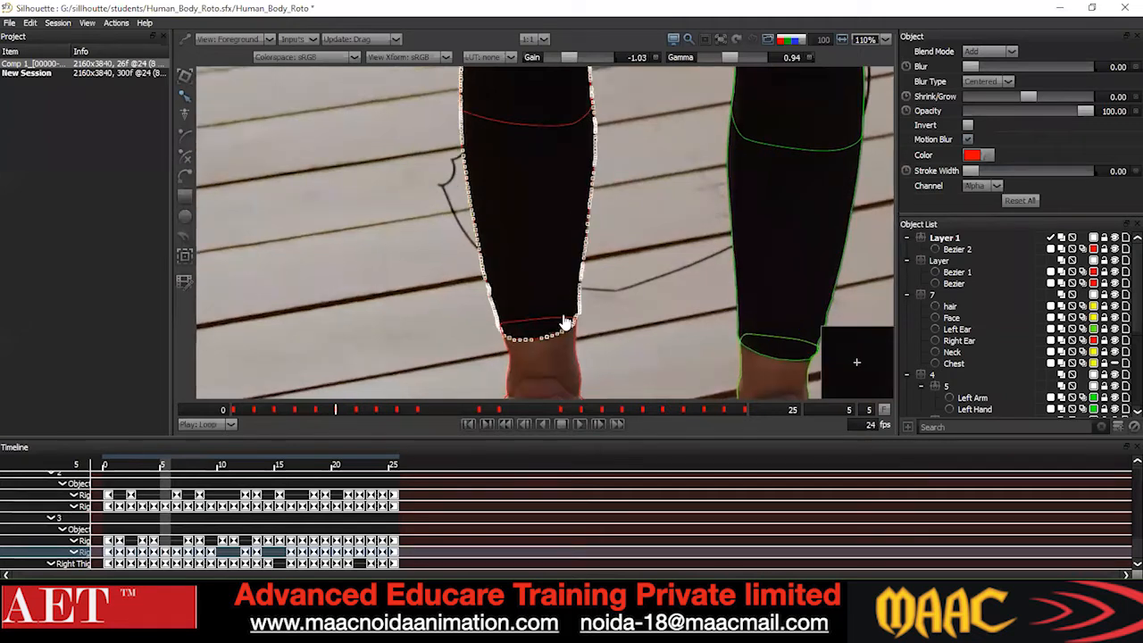
scroll(564, 322, down, 1)
drag(744, 412, 287, 415)
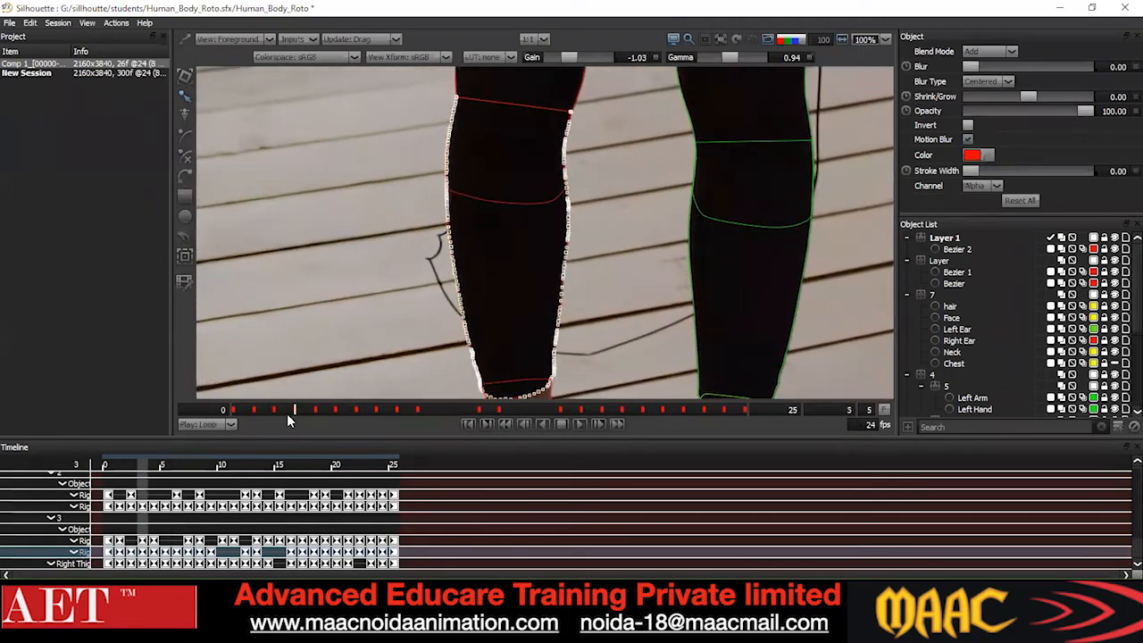
click(437, 413)
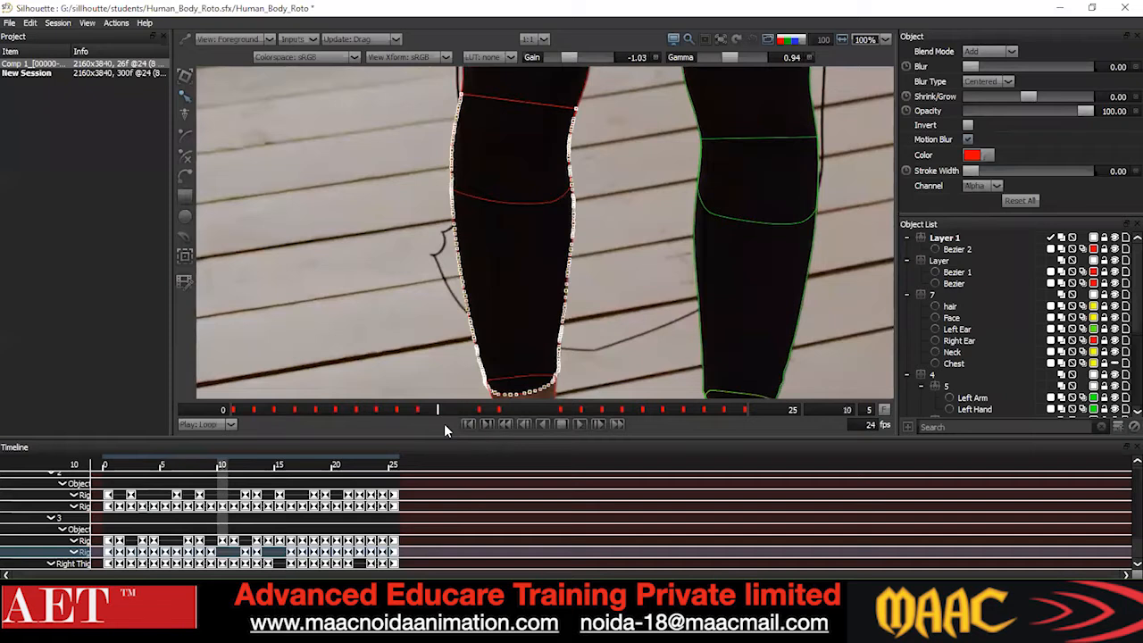
drag(449, 414, 234, 411)
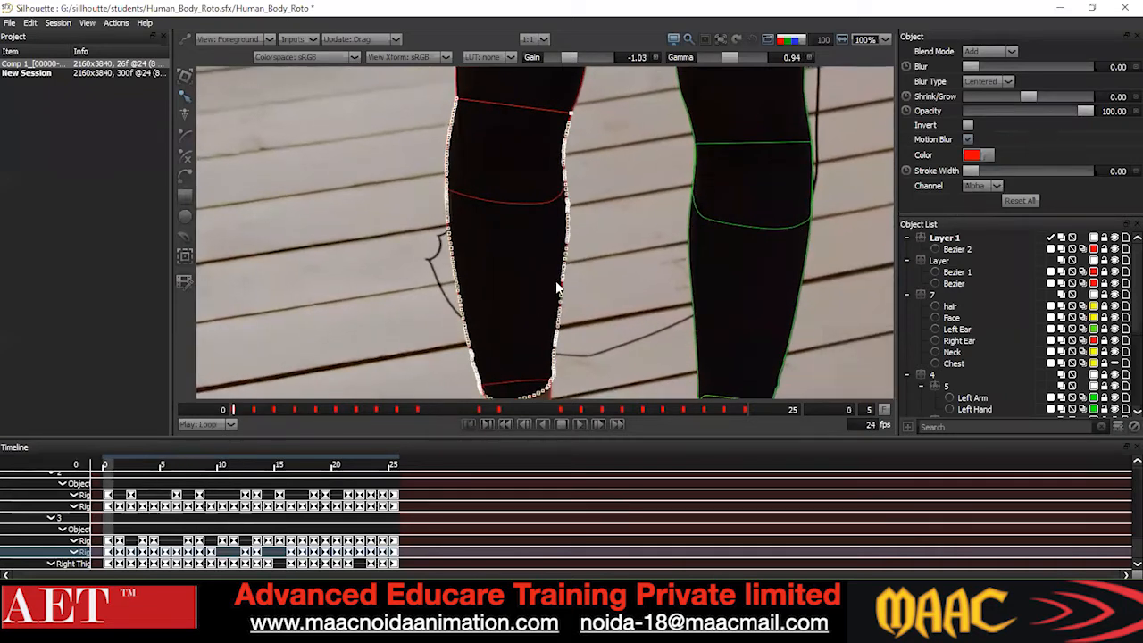
Switch the viewer to the Output with the blue matte overlay and inspect the calf's edge up close.
scroll(566, 268, up, 4)
scroll(558, 285, up, 3)
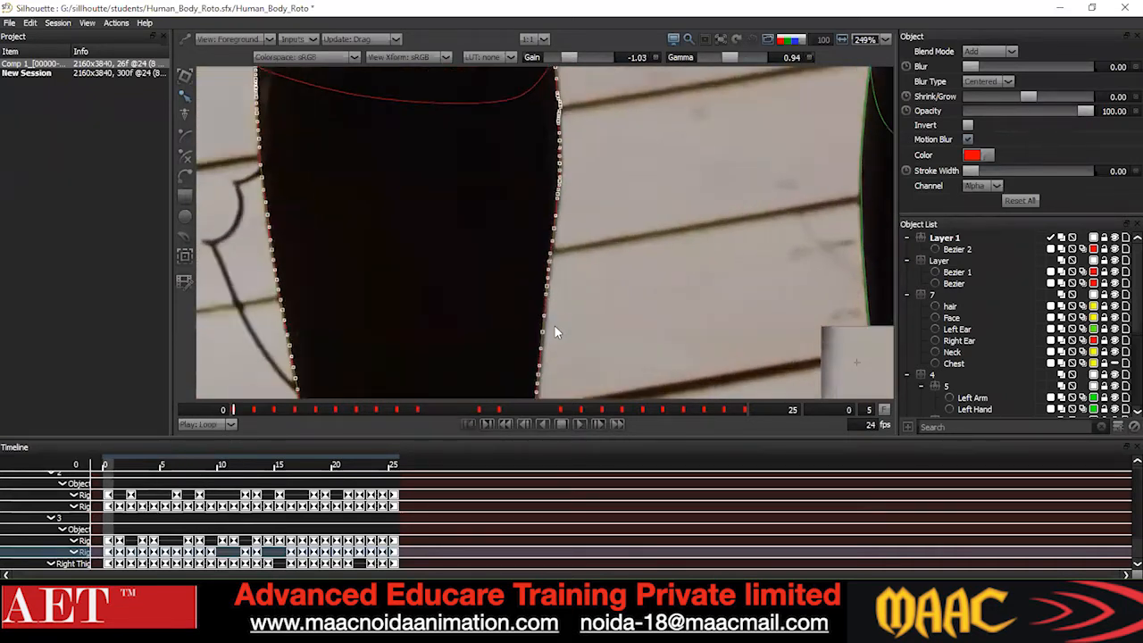
key(3)
scroll(586, 197, up, 1)
drag(492, 219, 766, 265)
scroll(599, 297, up, 2)
scroll(596, 242, up, 5)
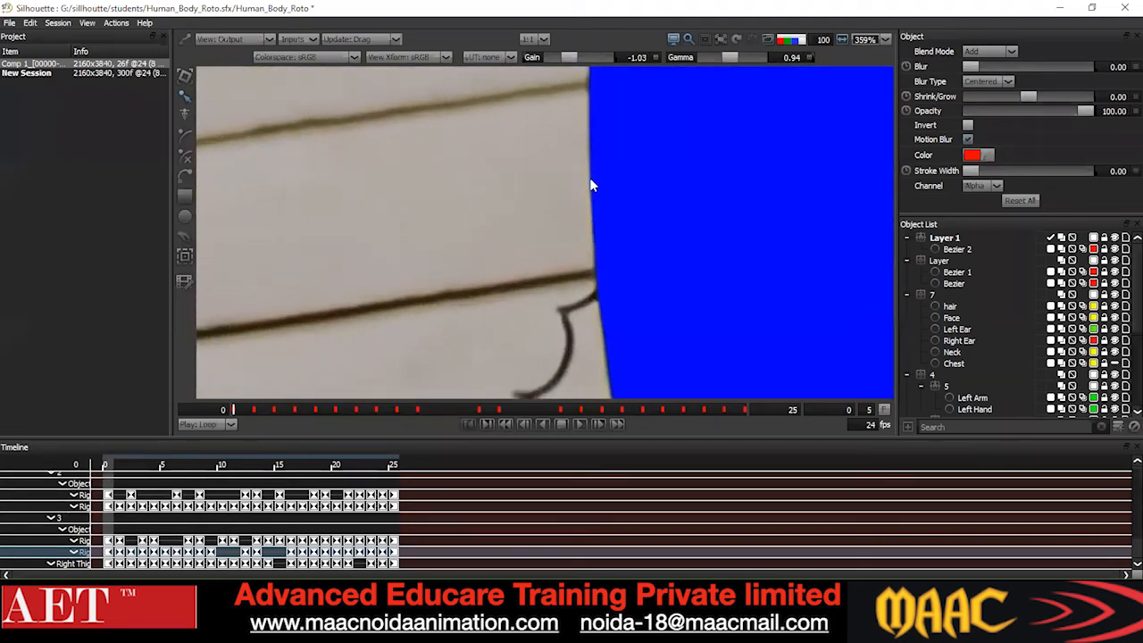
scroll(600, 237, up, 1)
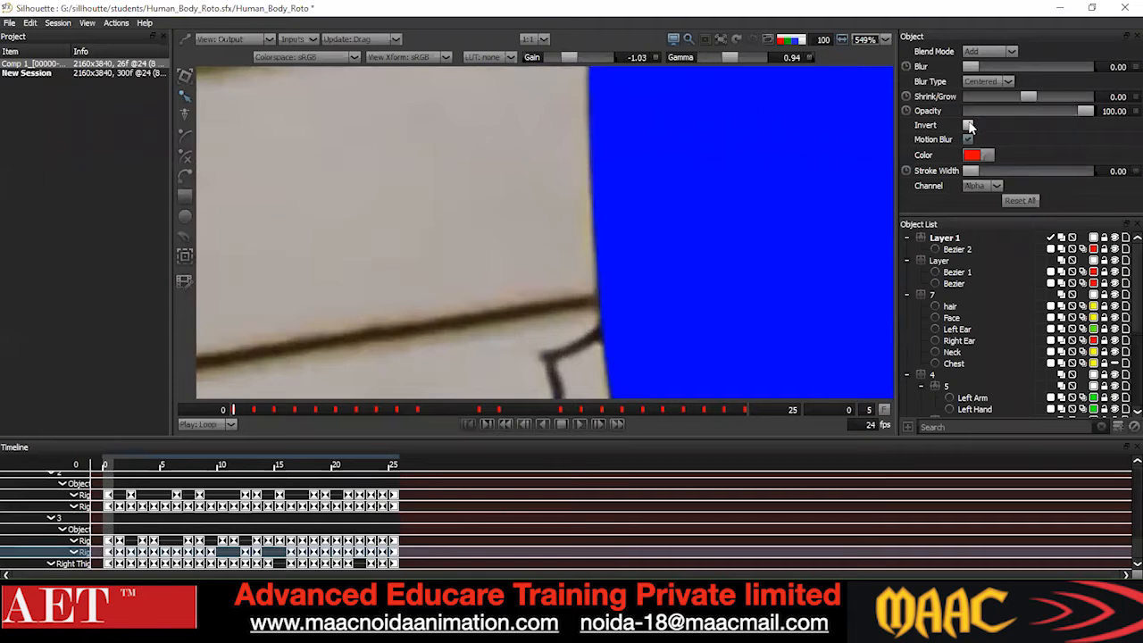
Set the Right Calf's blur type to Outer and its blur to 1.
click(994, 82)
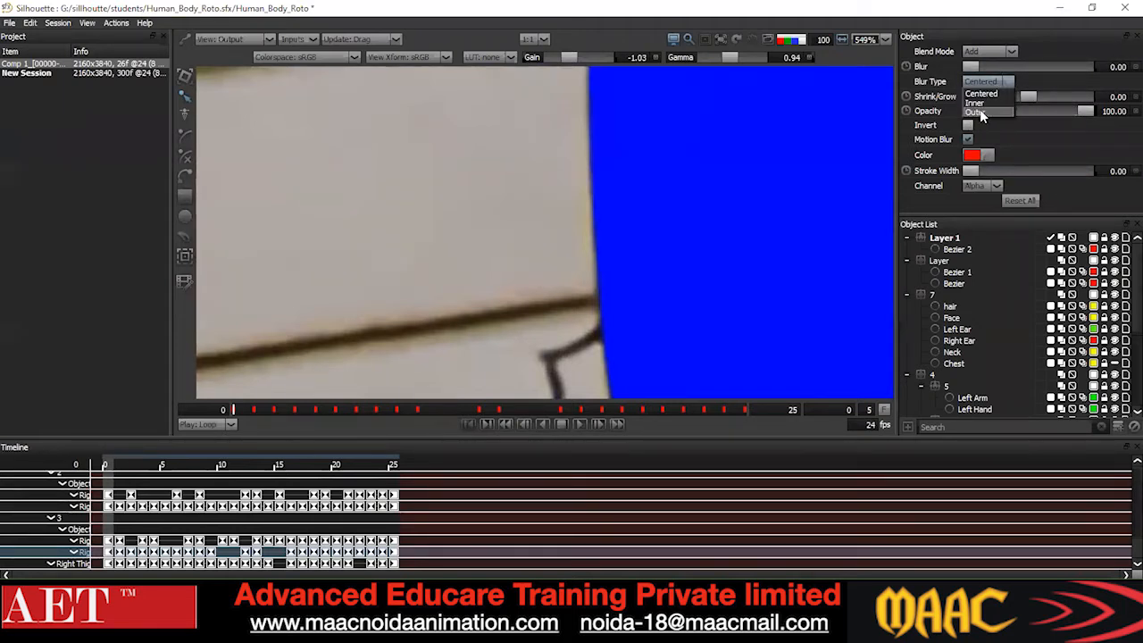
click(980, 109)
drag(970, 66, 973, 69)
double_click(1121, 71)
text(1)
key(Return)
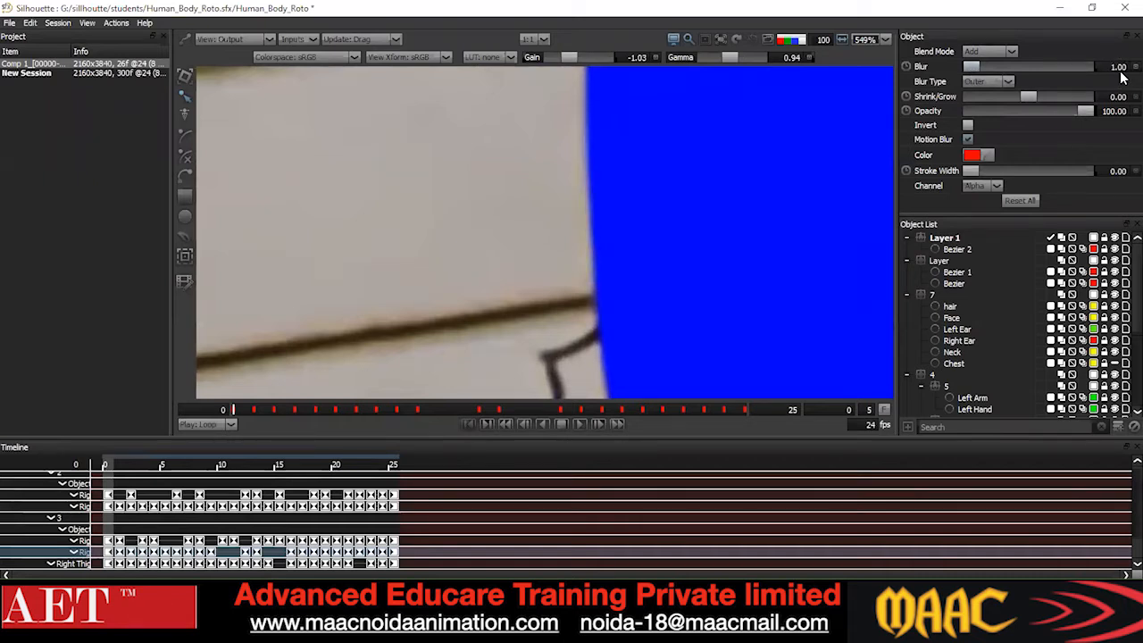
Inspect the blurred calf edge in the black-and-white alpha view, then return to the blue overlay at frame 0.
scroll(589, 220, up, 1)
scroll(590, 220, up, 1)
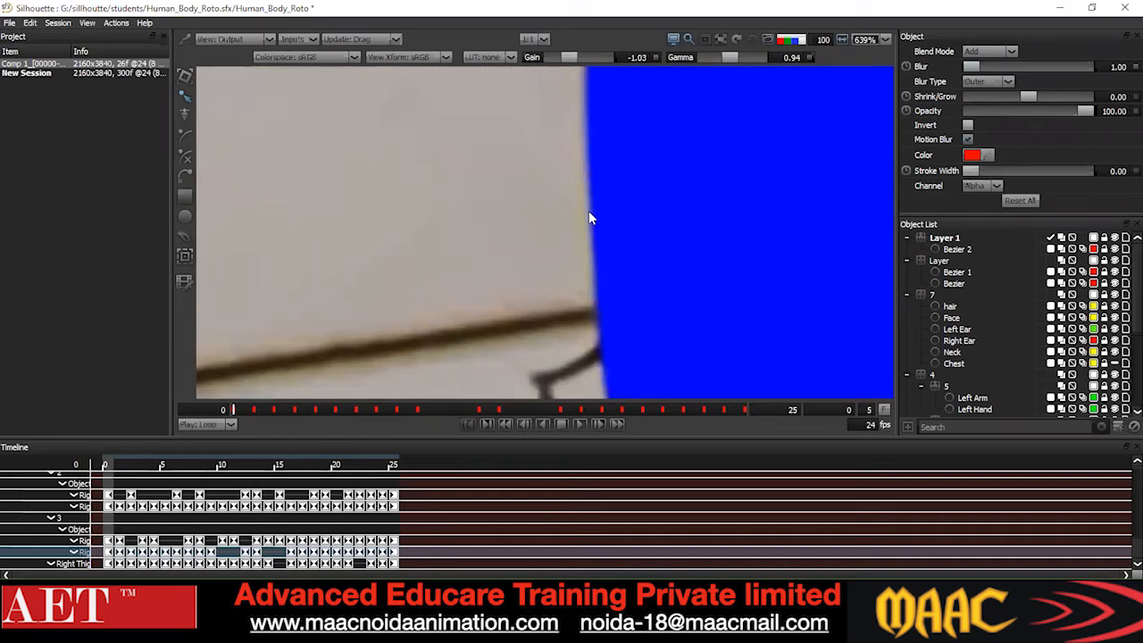
key(a)
scroll(600, 231, up, 2)
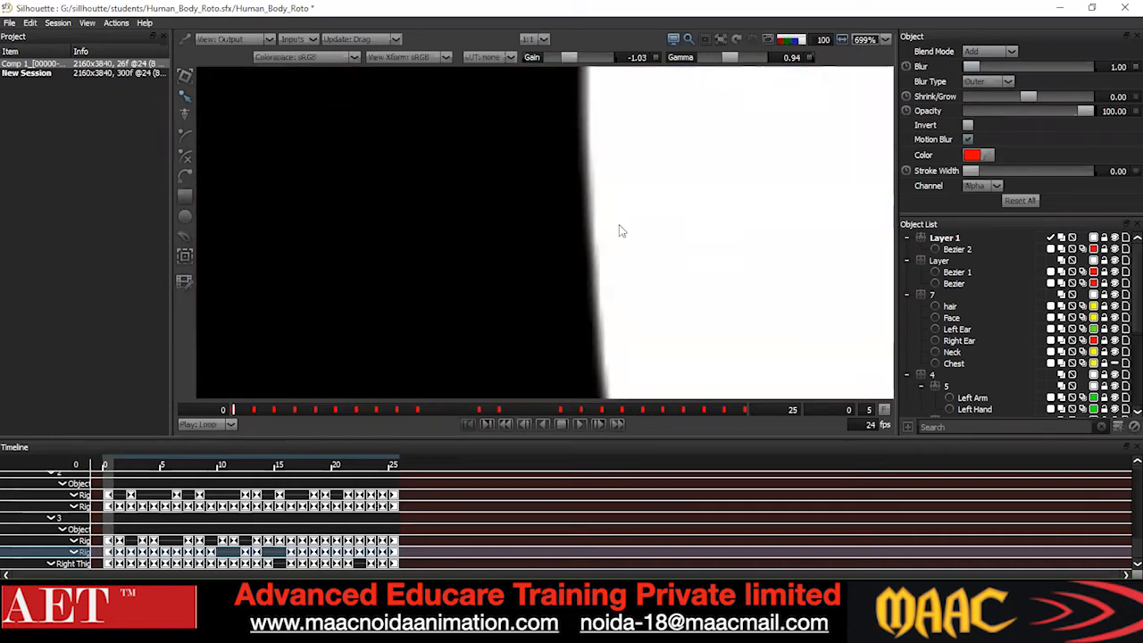
scroll(620, 233, down, 1)
key(f)
drag(303, 408, 236, 415)
key(3)
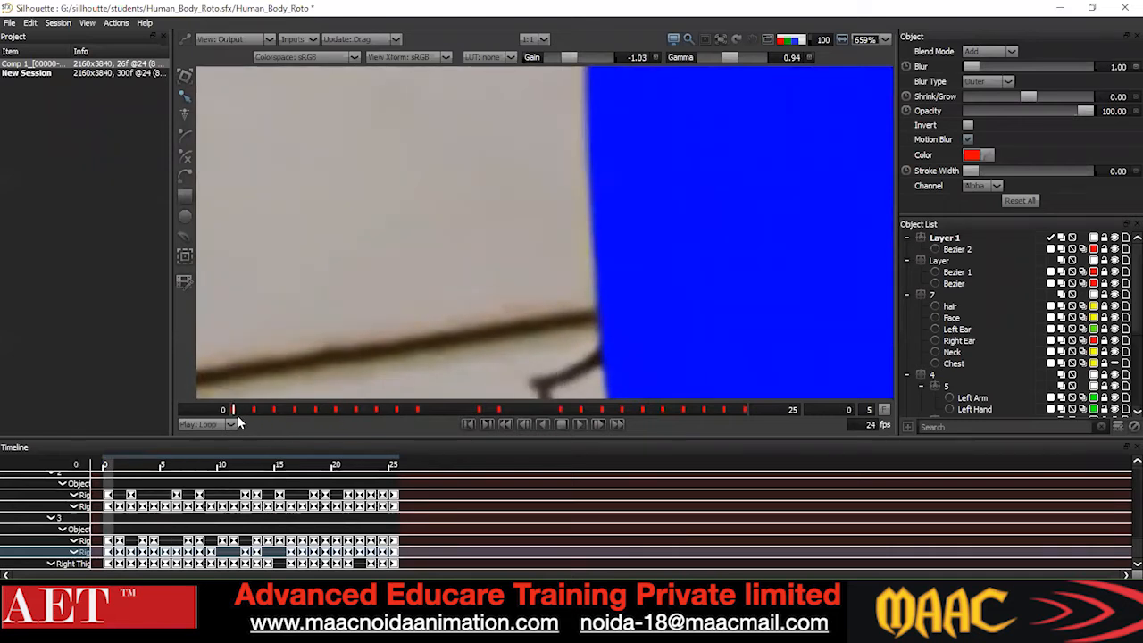
Select the Right Calf's control points along the outer edge of the leg.
scroll(548, 313, down, 3)
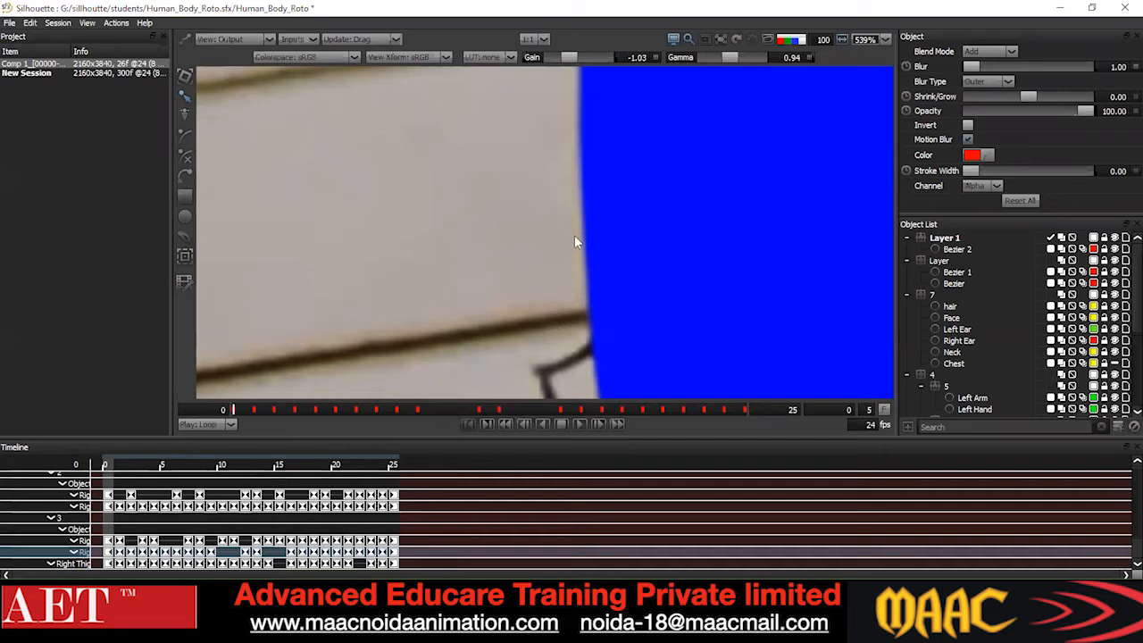
scroll(584, 240, down, 4)
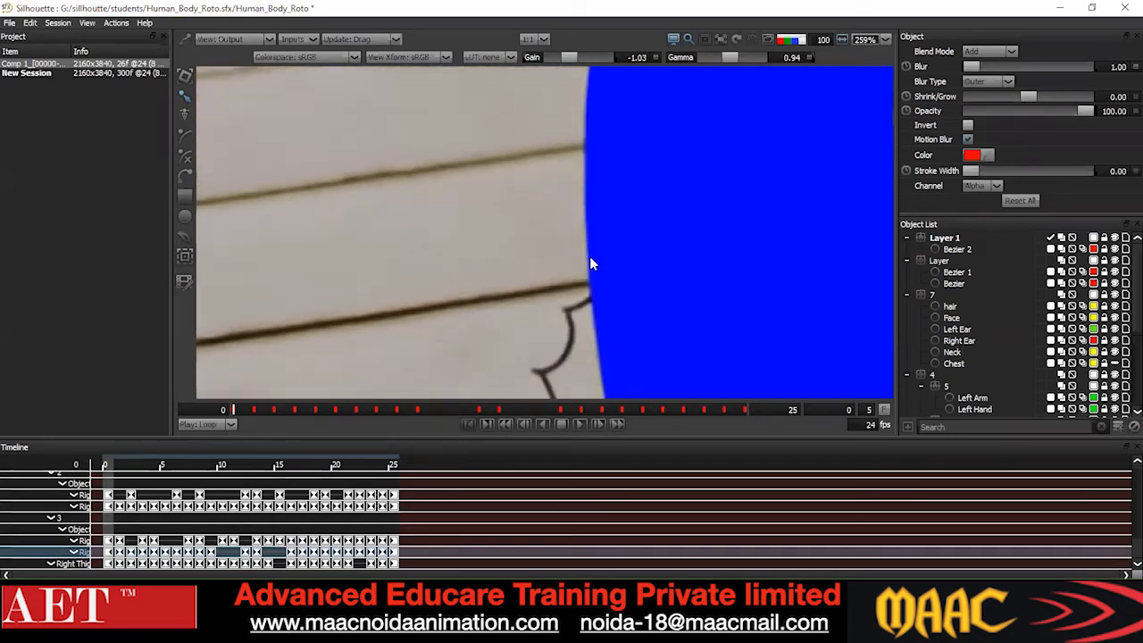
scroll(620, 297, down, 6)
scroll(621, 297, down, 3)
click(645, 379)
scroll(650, 320, up, 4)
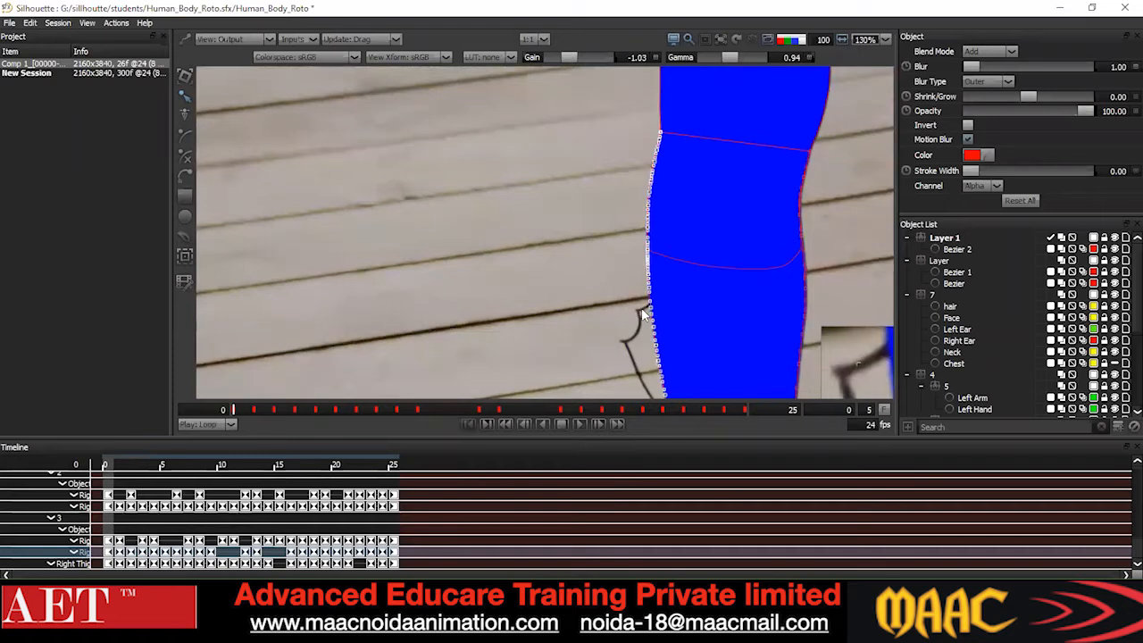
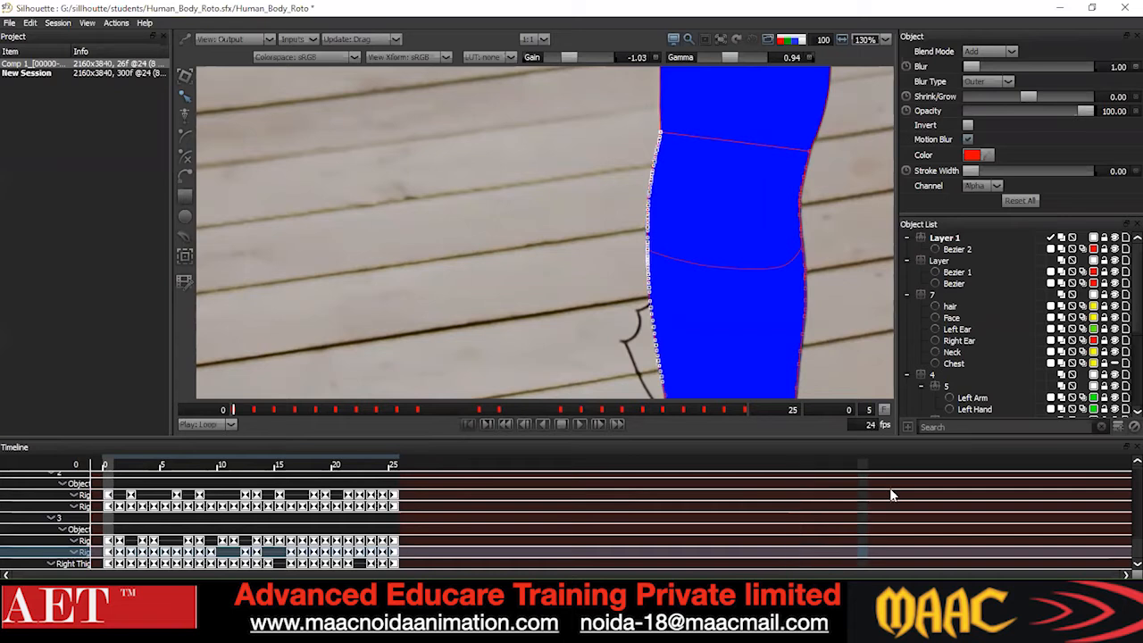
Select all of the Right Calf's control points from the knee down to the ankle.
scroll(785, 243, down, 5)
scroll(679, 309, down, 1)
drag(679, 308, 623, 214)
drag(615, 112, 757, 267)
scroll(623, 255, up, 2)
drag(620, 261, 558, 362)
drag(574, 153, 744, 382)
scroll(692, 264, up, 2)
drag(556, 128, 714, 419)
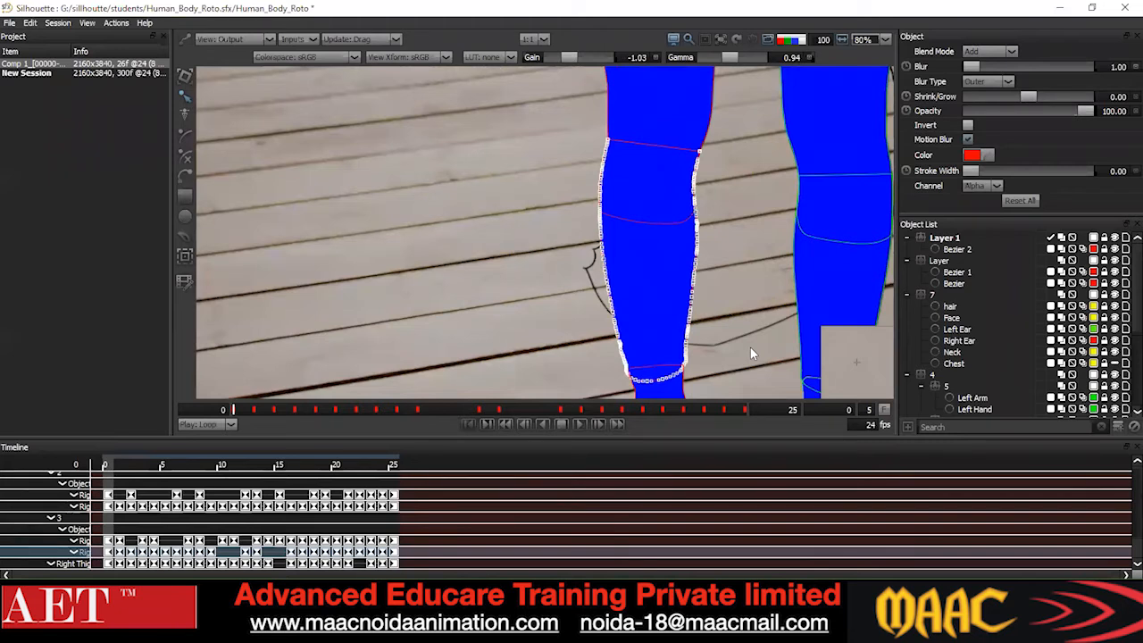
Select only the Right Calf's control points along the outer edge beside the plank crack, trying different selection extents.
click(546, 273)
scroll(590, 257, up, 1)
drag(577, 201, 666, 340)
scroll(606, 255, up, 3)
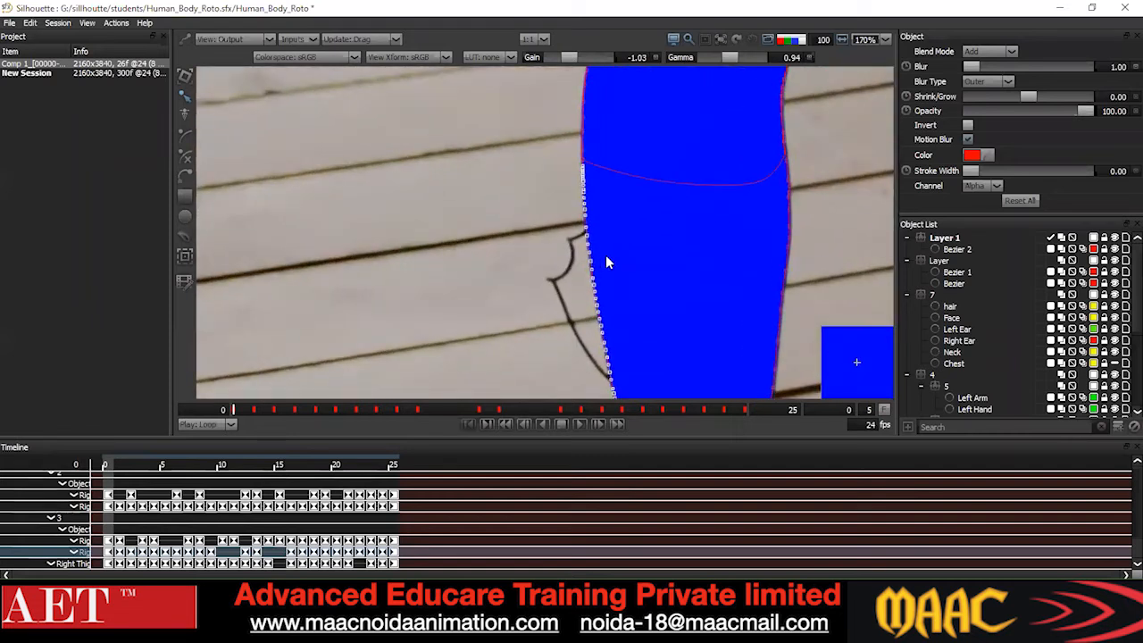
drag(506, 144, 631, 331)
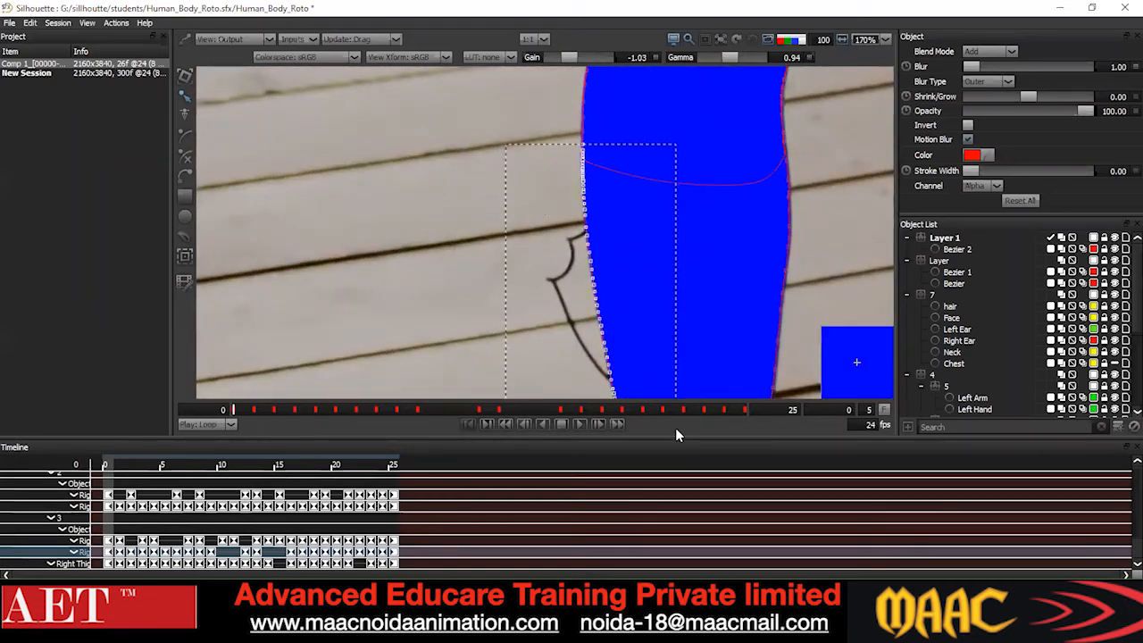
drag(552, 189, 669, 382)
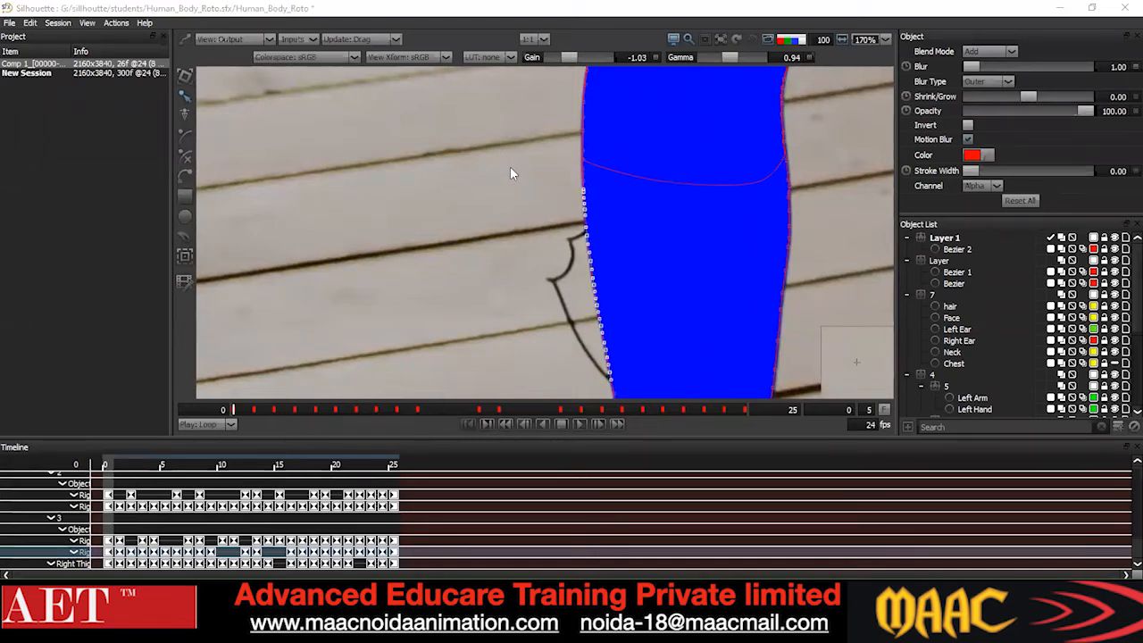
drag(508, 117, 708, 269)
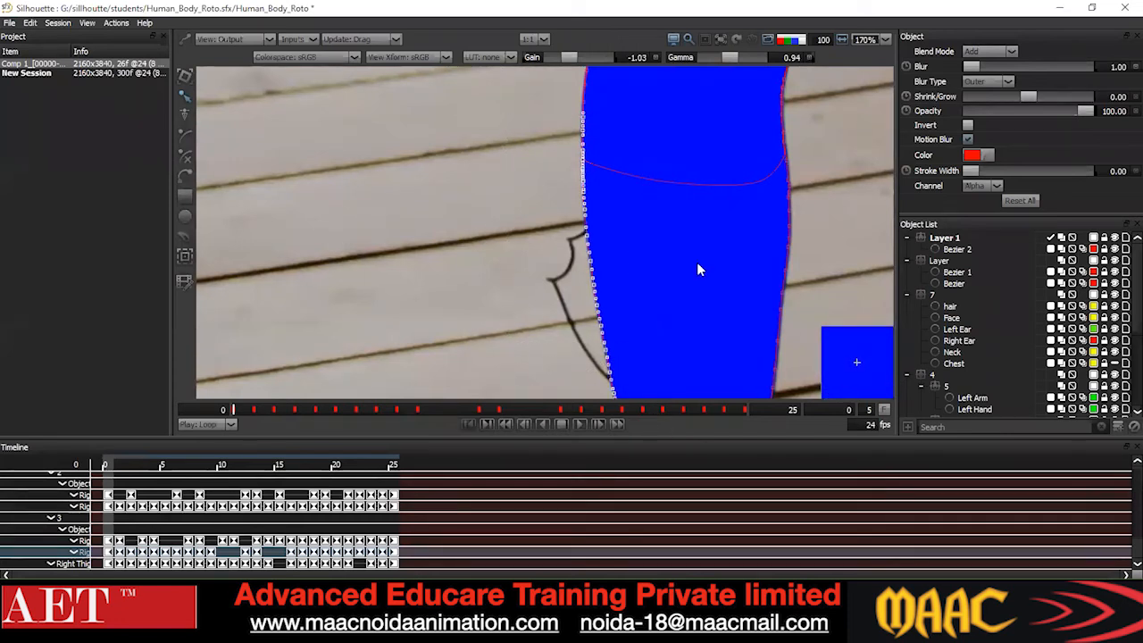
Switch the viewer back to the Foreground and deselect the calf's control points.
scroll(636, 354, down, 3)
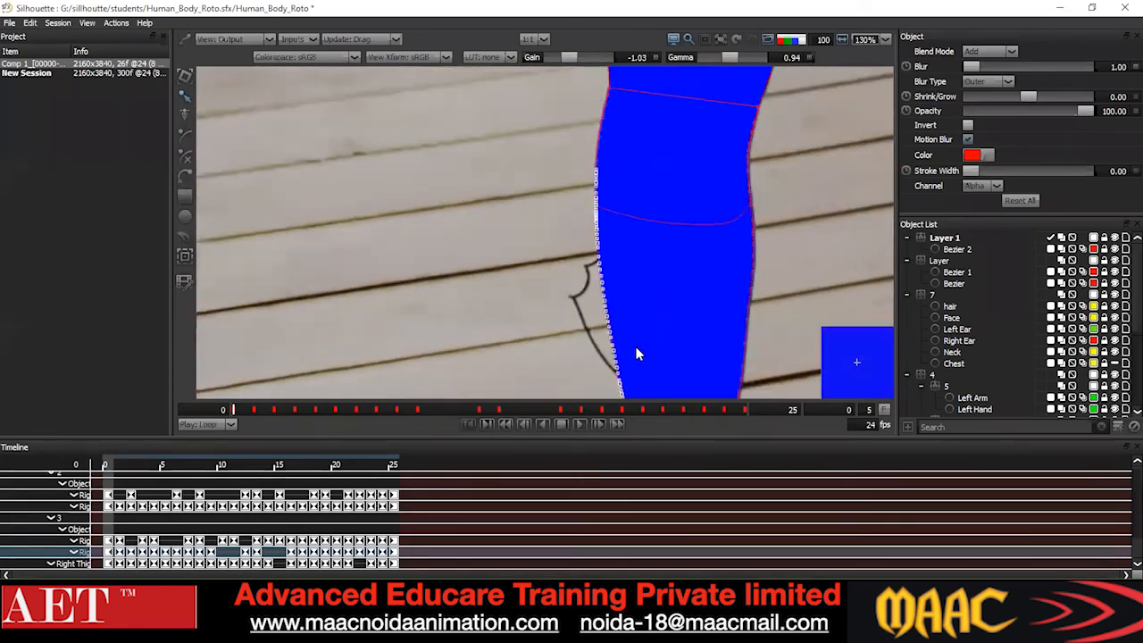
scroll(636, 354, down, 1)
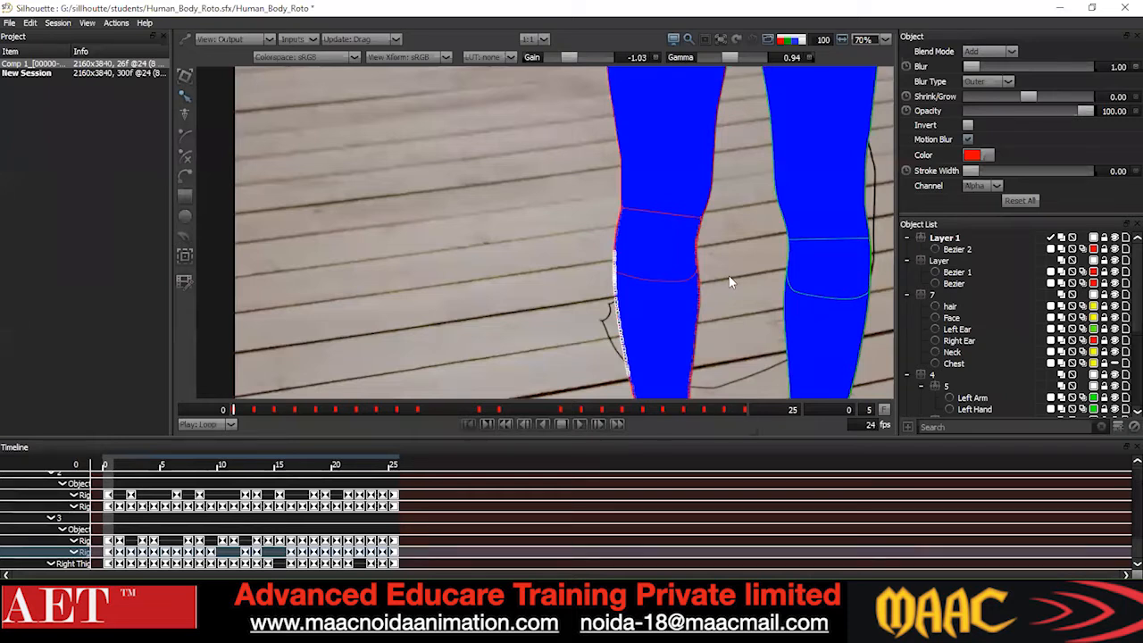
key(1)
click(580, 234)
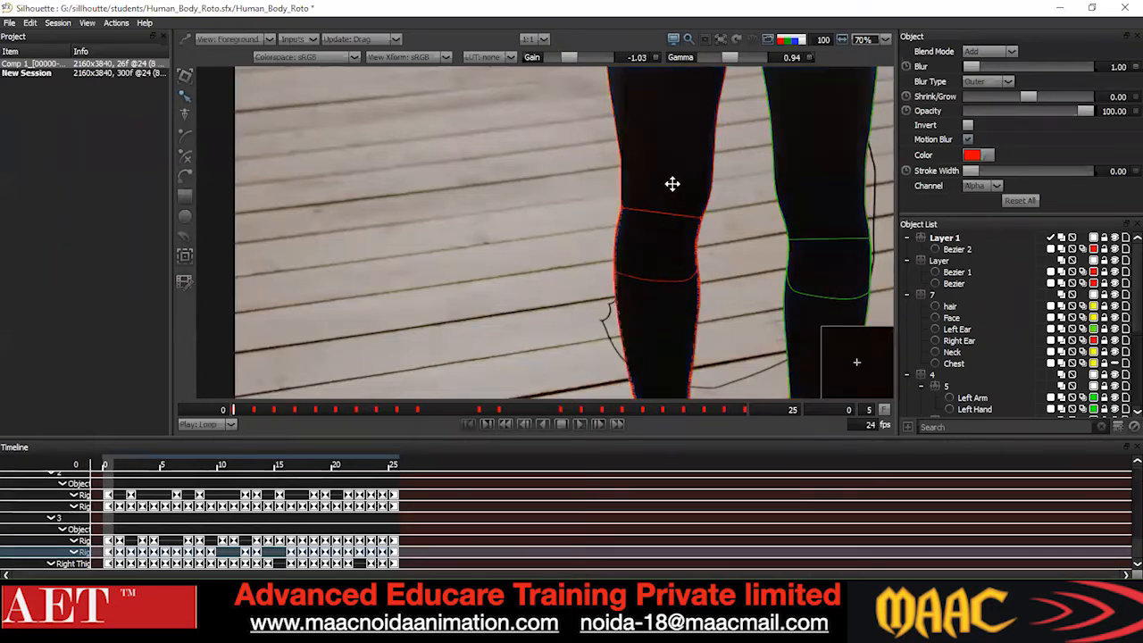
Inspect the roto outlines from the knees down to the shoes and select the Left Shoe shape.
drag(673, 184, 631, 288)
scroll(631, 288, down, 2)
scroll(612, 247, down, 3)
scroll(613, 247, up, 2)
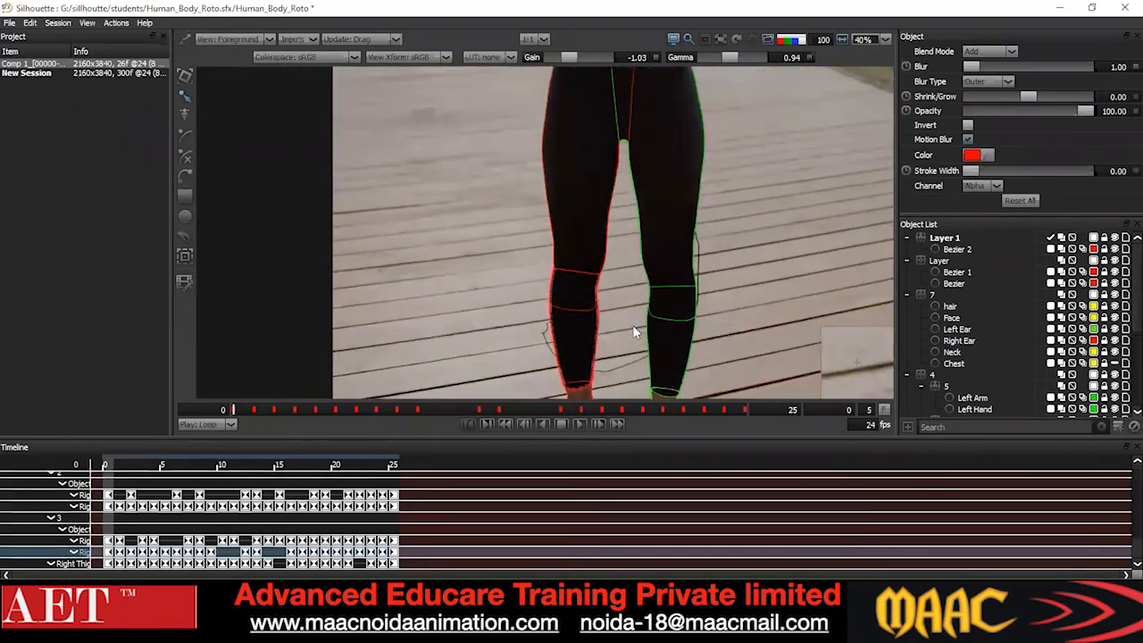
drag(613, 248, 600, 174)
scroll(603, 306, up, 2)
drag(603, 306, 592, 178)
scroll(573, 307, up, 3)
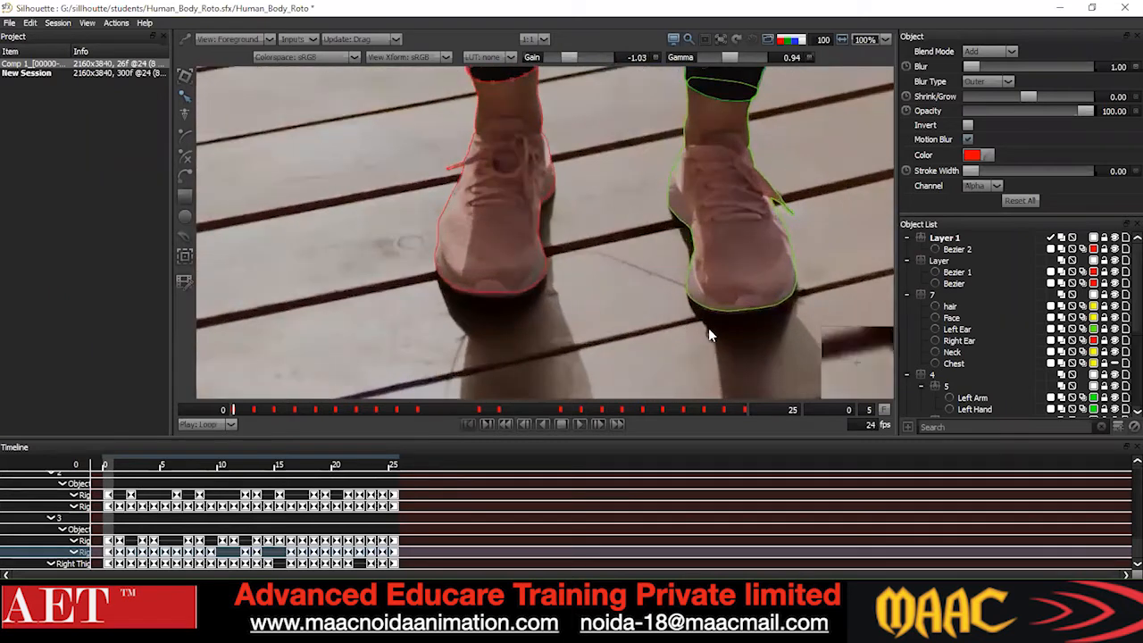
drag(709, 327, 615, 272)
scroll(615, 271, up, 1)
scroll(616, 295, up, 1)
click(620, 315)
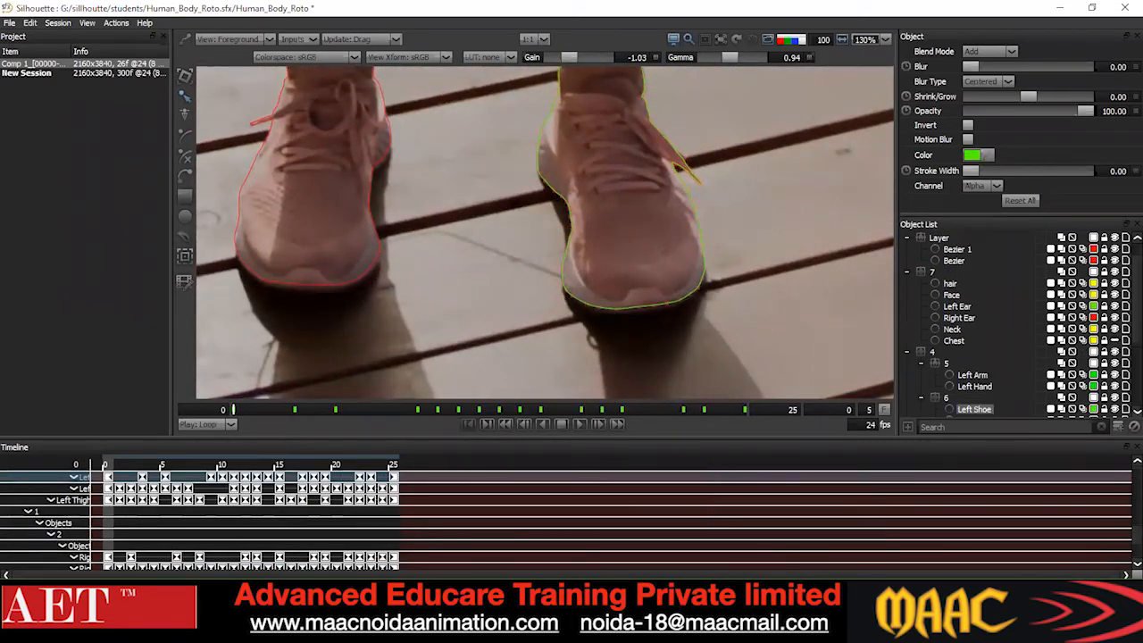
Go to frame 10 and view the Left Shoe outline around the toe.
scroll(554, 259, down, 2)
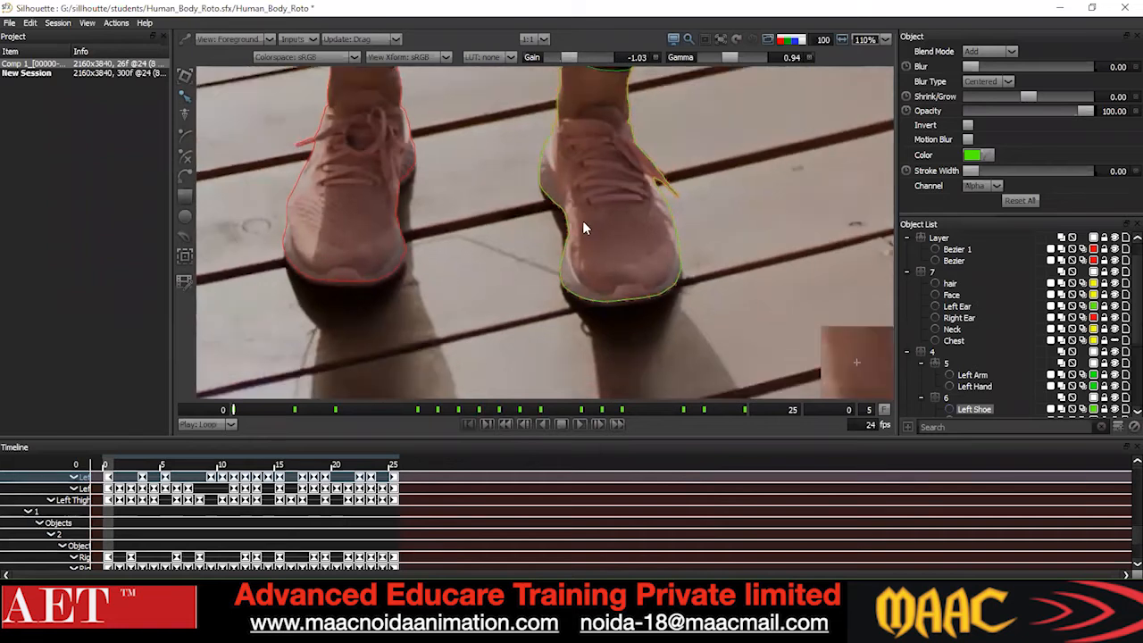
scroll(580, 225, down, 1)
drag(580, 225, 569, 304)
scroll(575, 171, down, 1)
drag(574, 170, 570, 192)
scroll(572, 191, up, 1)
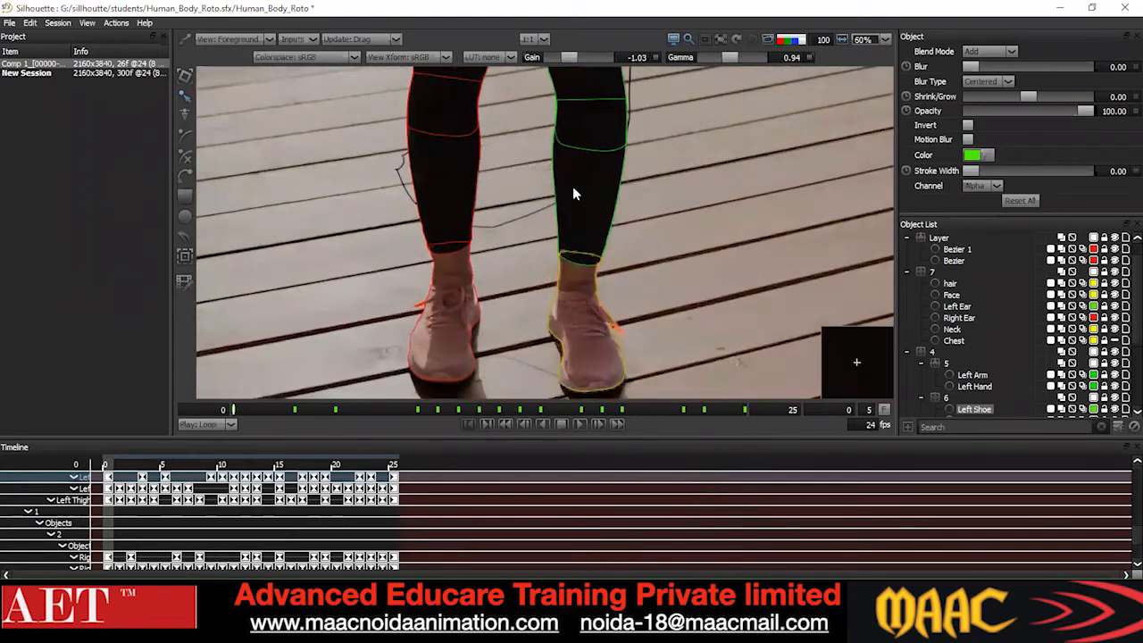
scroll(568, 307, up, 4)
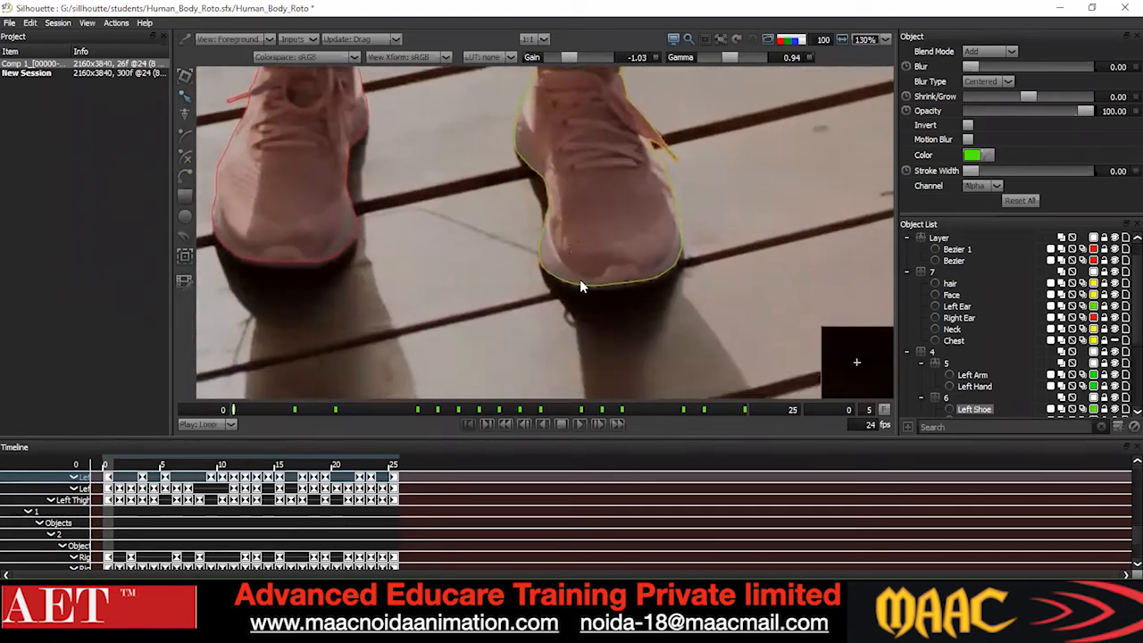
drag(234, 411, 440, 421)
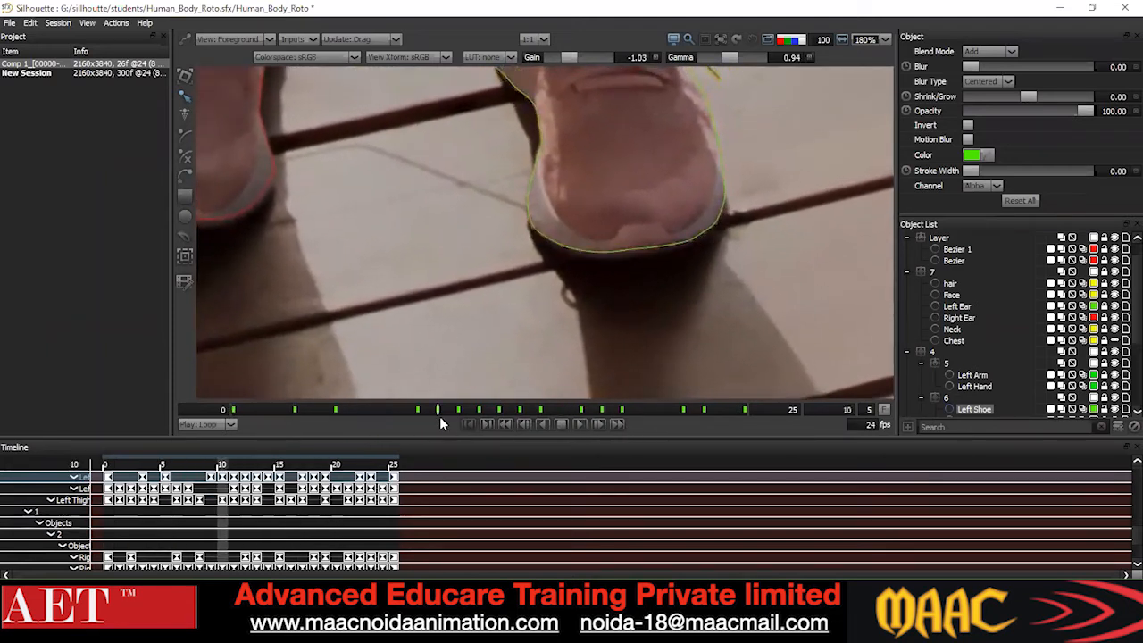
Select all of the Left Shoe's control points and examine their density around the ankle, heel and loose lace.
scroll(527, 289, down, 1)
scroll(527, 288, down, 3)
drag(562, 276, 512, 369)
drag(673, 125, 418, 364)
scroll(575, 220, up, 2)
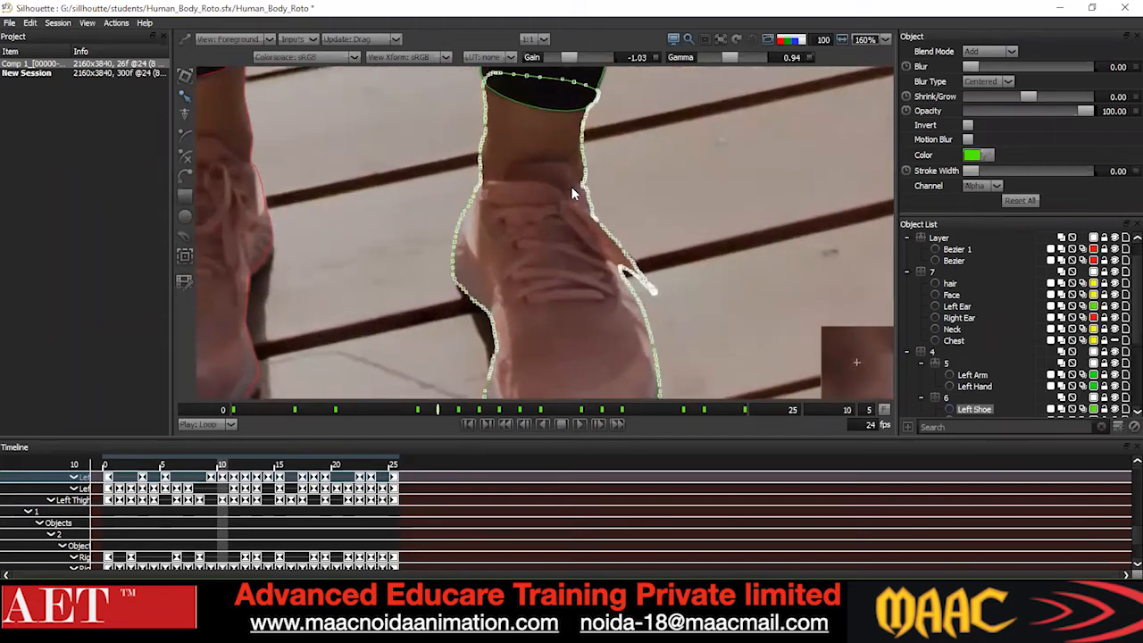
scroll(574, 220, down, 3)
scroll(590, 181, up, 3)
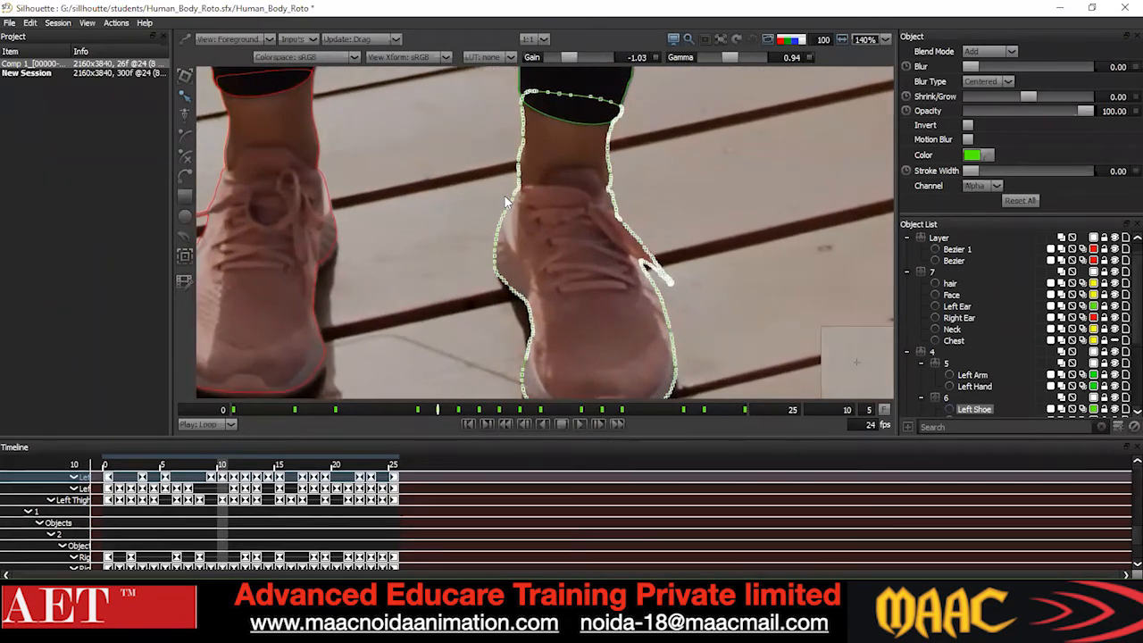
Hide the Left Shoe shape and trace a new Bezier from the shoe's collar around the heel and along its inner side.
click(1116, 410)
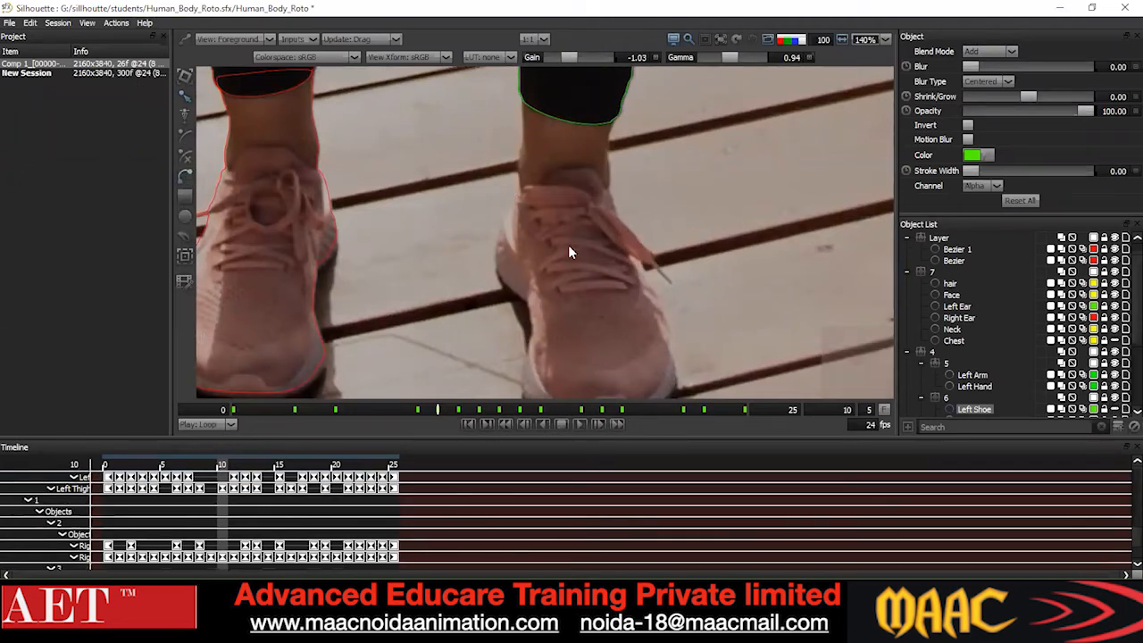
scroll(509, 183, up, 2)
scroll(511, 186, up, 1)
click(513, 187)
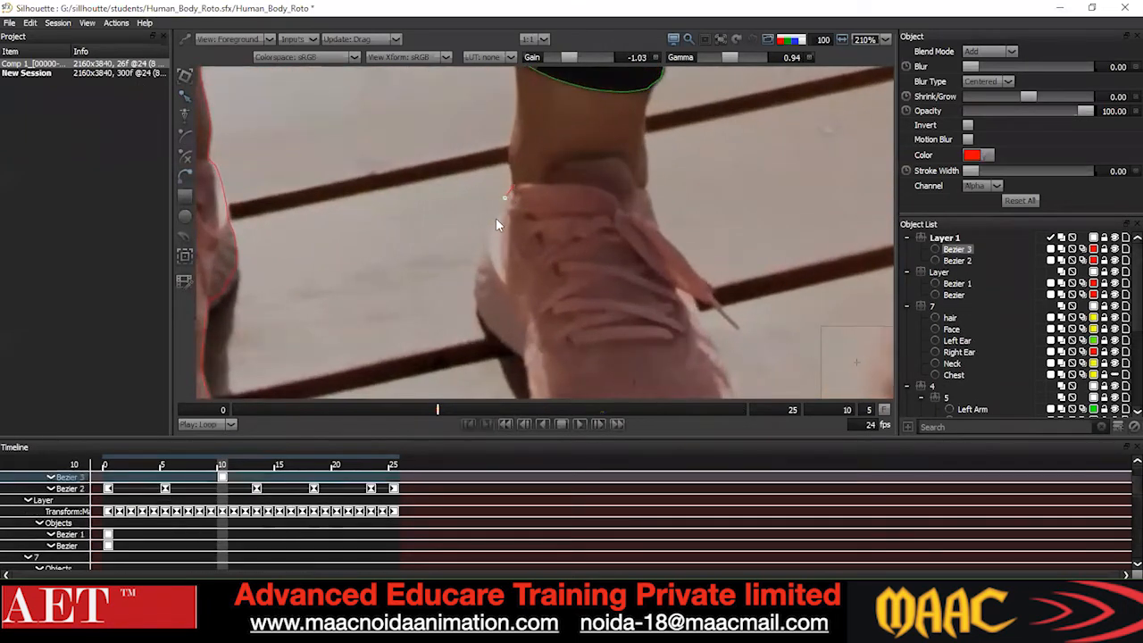
drag(476, 313, 483, 336)
click(493, 333)
click(508, 345)
drag(498, 286, 450, 198)
click(477, 269)
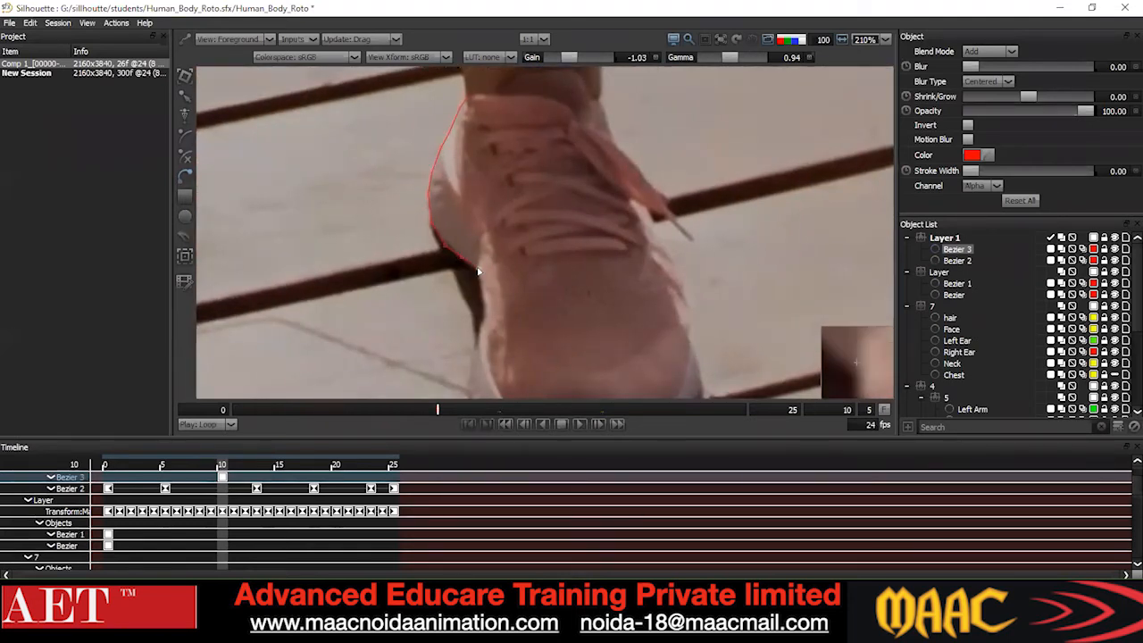
click(479, 328)
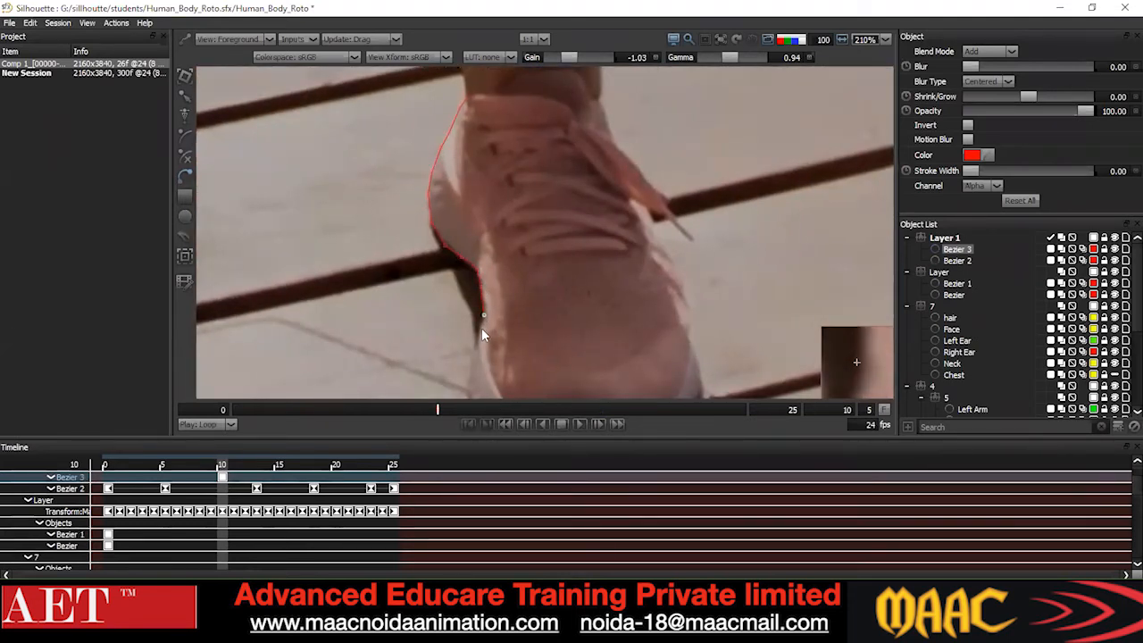
Continue the Bezier outline around the shoe's toe and sole and onto its outer side.
drag(491, 242, 478, 133)
click(457, 255)
click(456, 298)
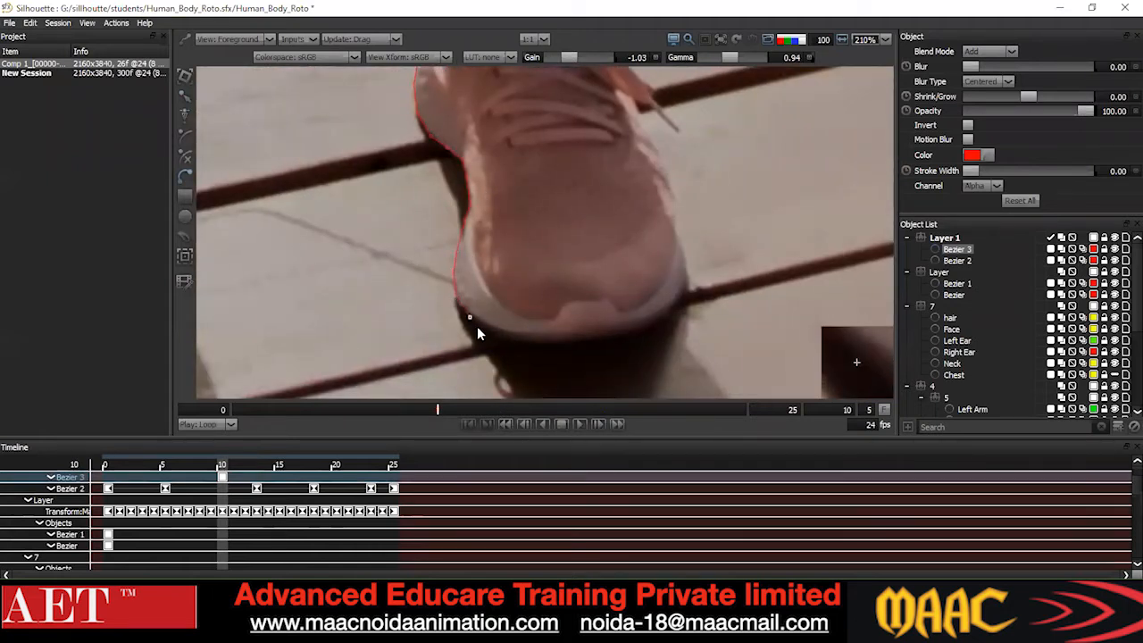
click(499, 336)
click(559, 340)
click(602, 338)
click(653, 330)
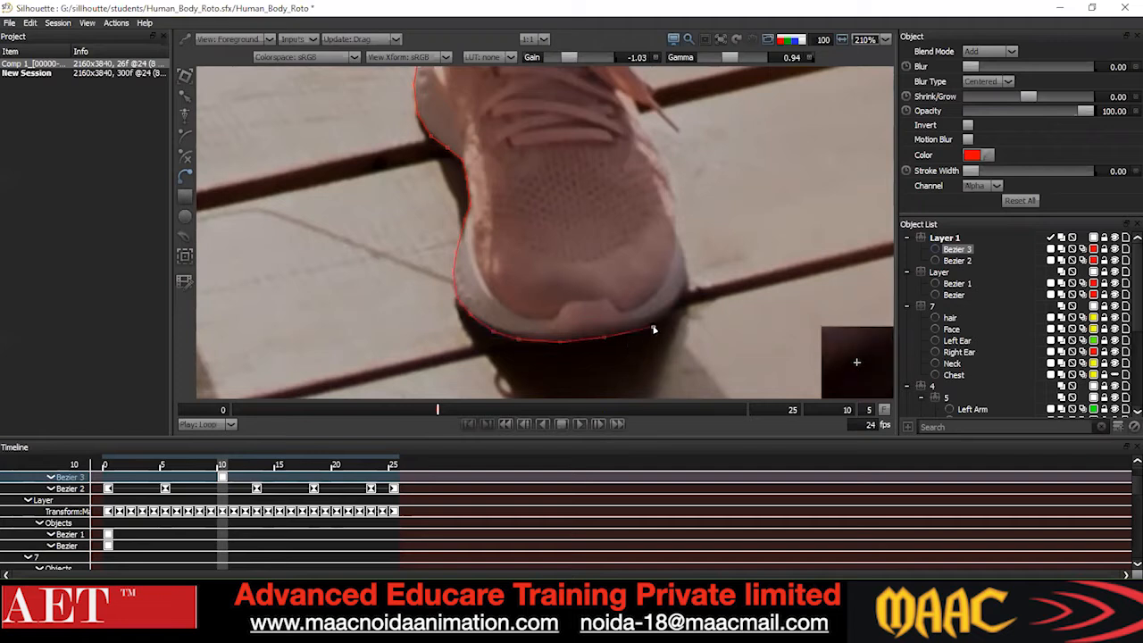
click(685, 292)
click(679, 223)
Trace up the shoe's outer edge past the loose lace, across the tongue, and close the shape at the collar.
drag(688, 156, 597, 211)
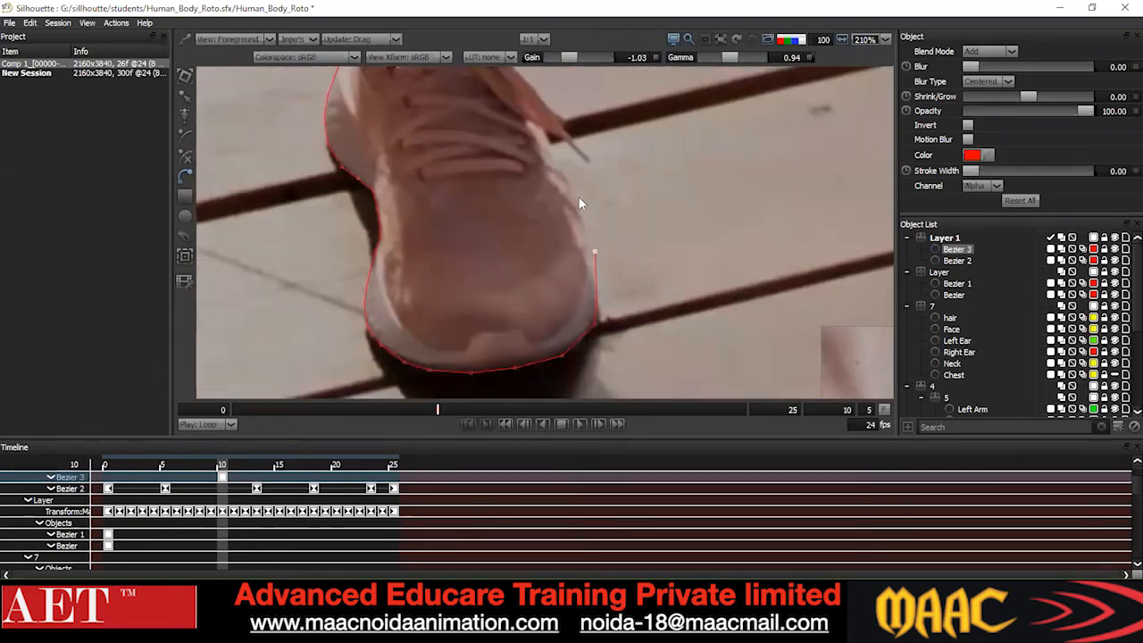
drag(578, 158, 570, 230)
click(550, 222)
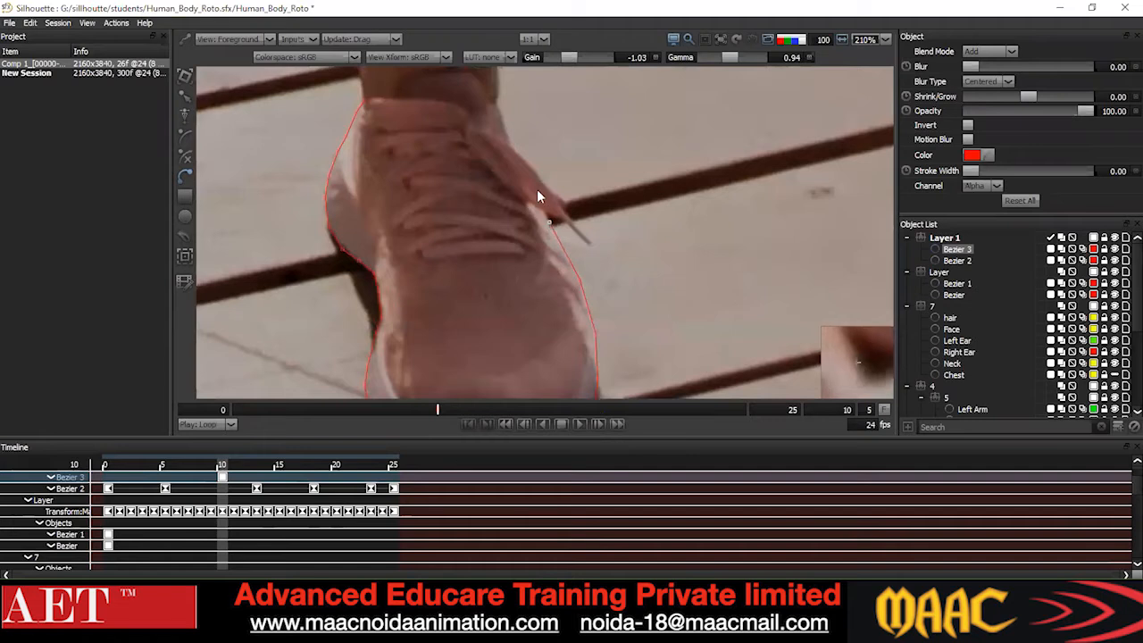
click(504, 124)
drag(503, 111, 489, 221)
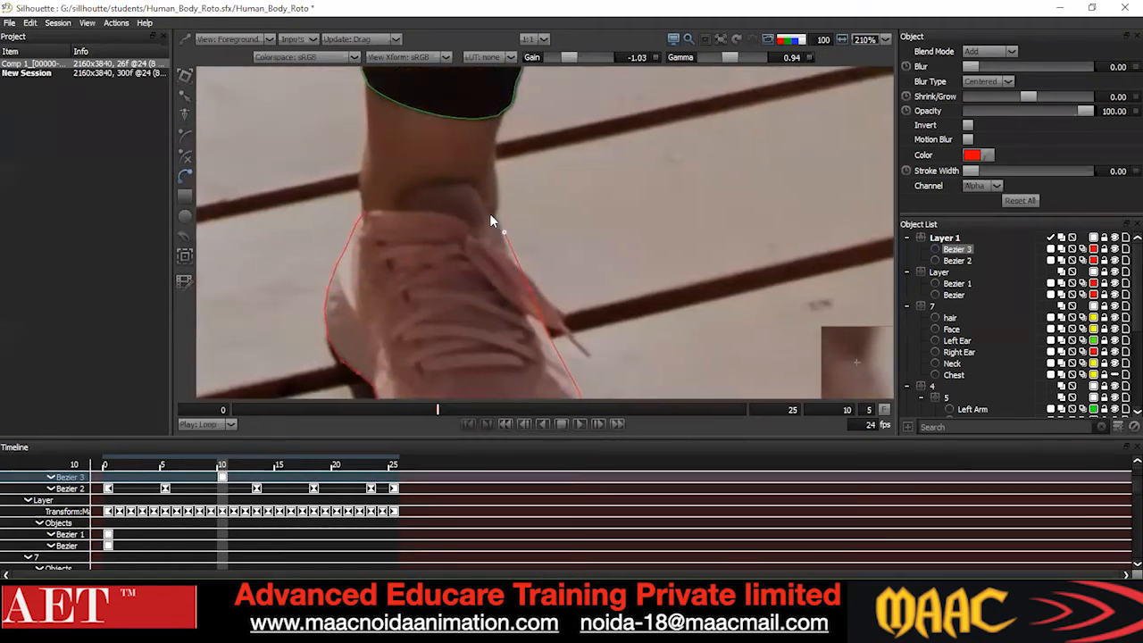
click(411, 189)
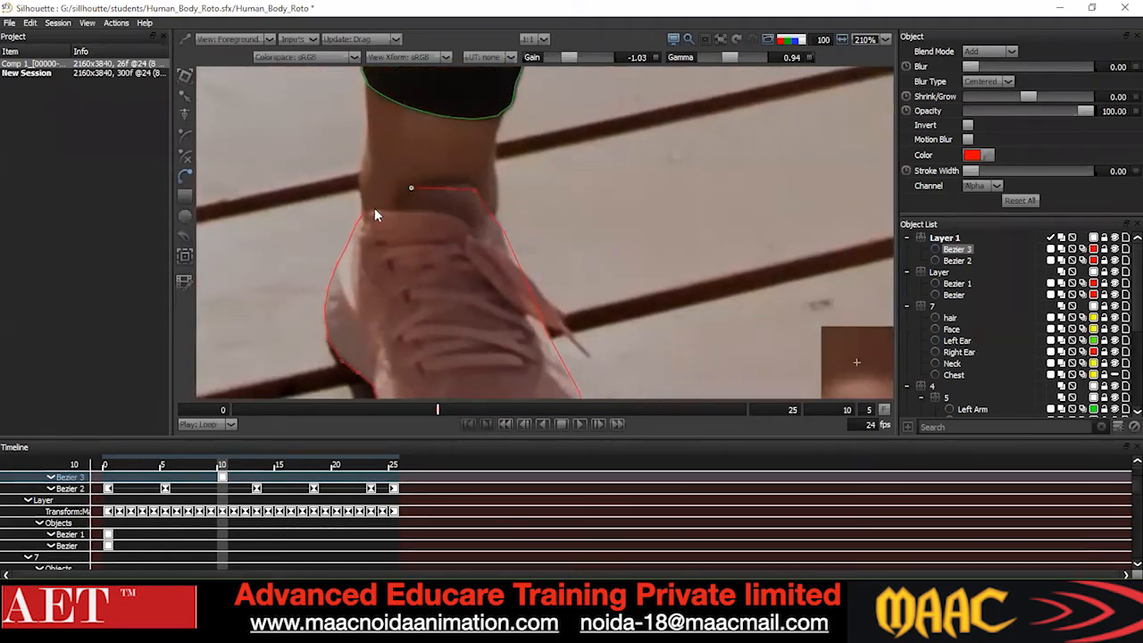
click(365, 213)
Switch to reshaping and adjust the new shape's control points along the shoe's collar and tongue.
scroll(382, 209, down, 1)
key(r)
drag(375, 181, 415, 208)
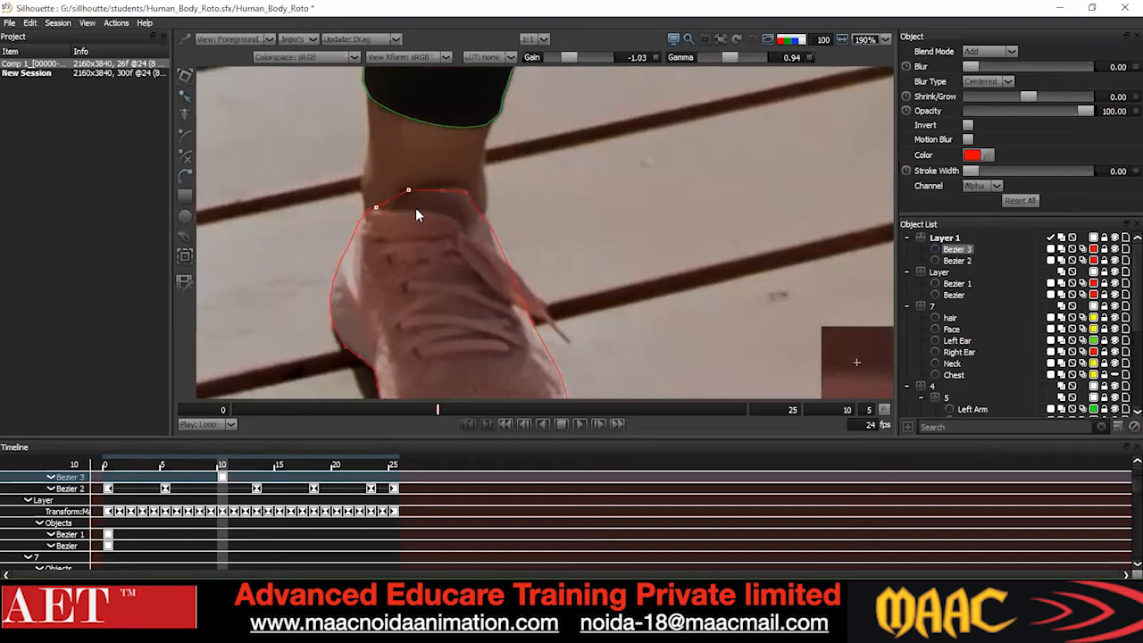
mouse_move(347, 181)
mouse_down()
mouse_move(383, 214)
mouse_move(438, 224)
mouse_up()
key(Right)
key(Right)
key(Right)
key(Right)
key(Right)
key(Right)
key(Right)
key(Right)
key(Right)
key(Right)
scroll(437, 221, down, 1)
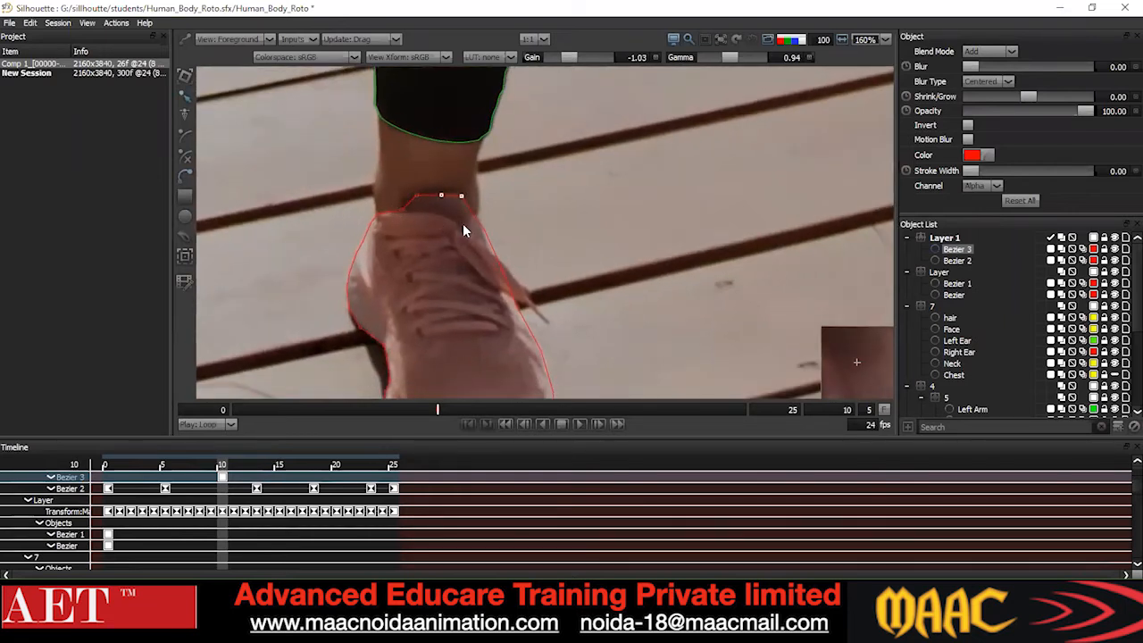
drag(482, 246, 466, 224)
scroll(555, 264, down, 2)
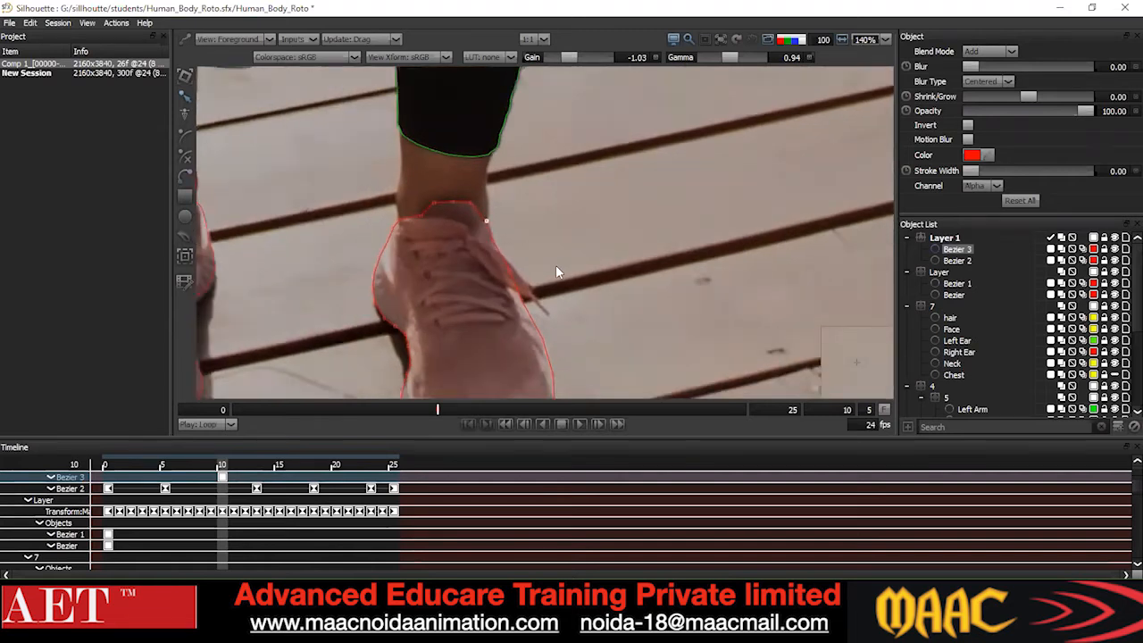
Select all of the new shoe shape's control points, and only those at the outer toe corner, to examine their placement.
drag(555, 264, 524, 197)
scroll(524, 196, down, 1)
drag(610, 136, 193, 415)
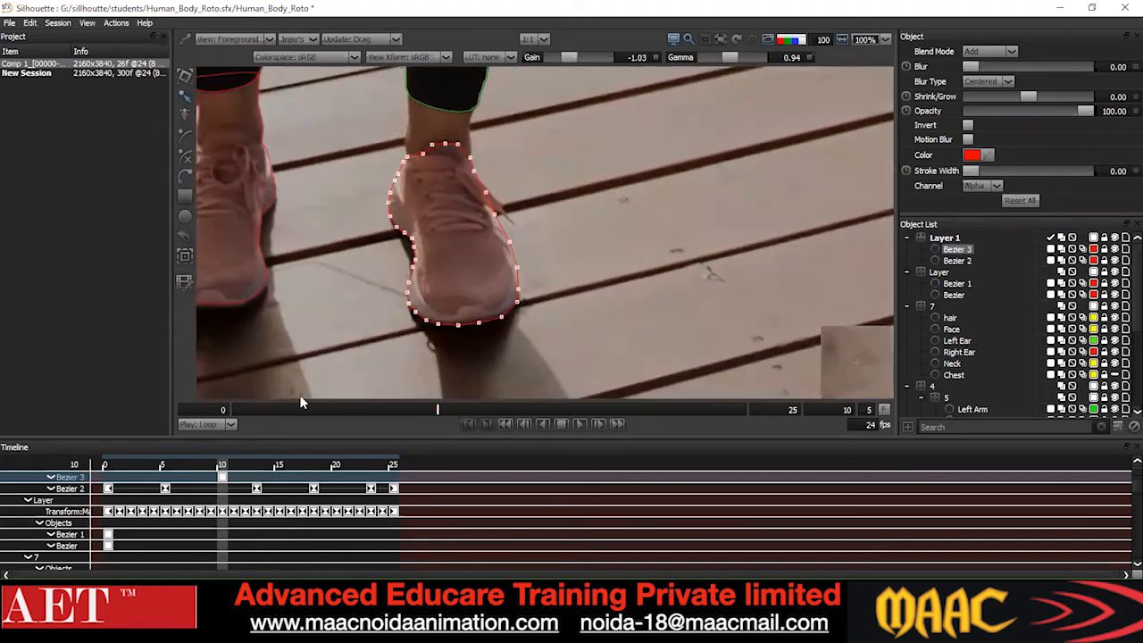
click(558, 276)
scroll(499, 299, up, 2)
scroll(499, 299, up, 2)
drag(613, 293, 535, 328)
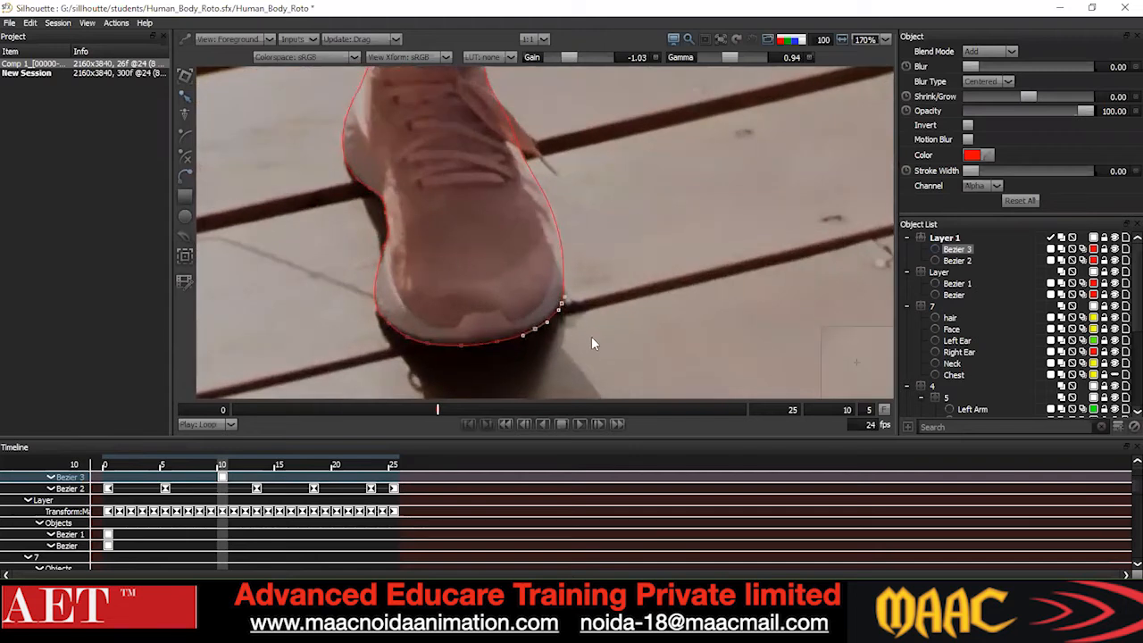
click(591, 335)
Examine the new shape's outer edge and select its control points beside the loose lace.
scroll(587, 327, down, 2)
scroll(585, 307, down, 2)
click(565, 236)
click(672, 287)
drag(553, 250, 550, 357)
scroll(528, 242, up, 1)
drag(477, 185, 468, 35)
scroll(536, 227, up, 5)
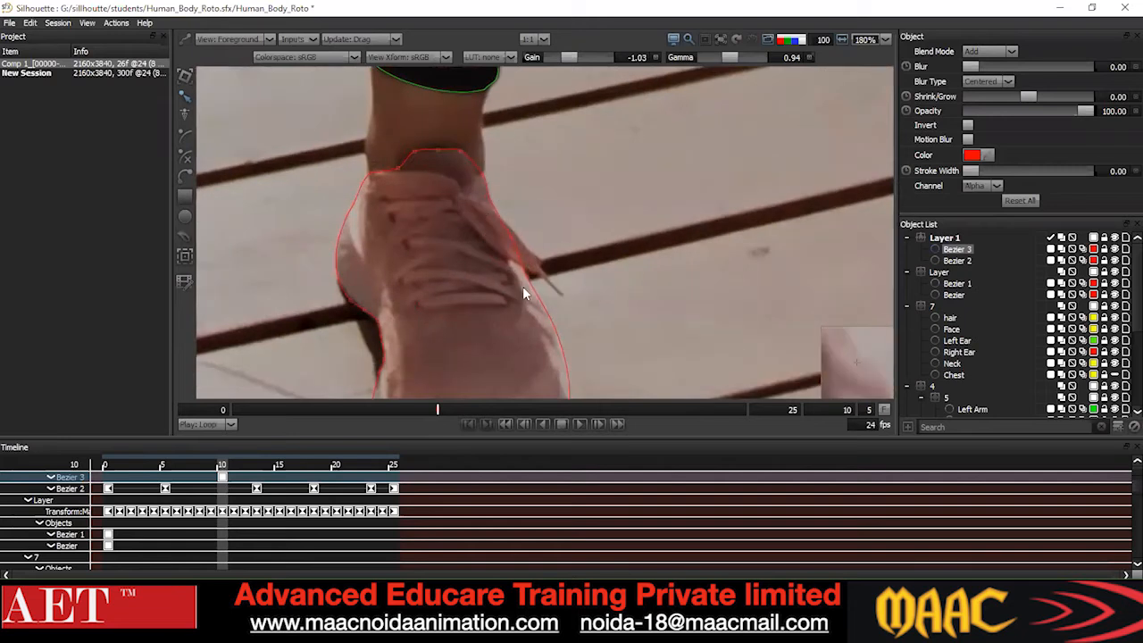
scroll(550, 212, down, 1)
drag(549, 213, 532, 165)
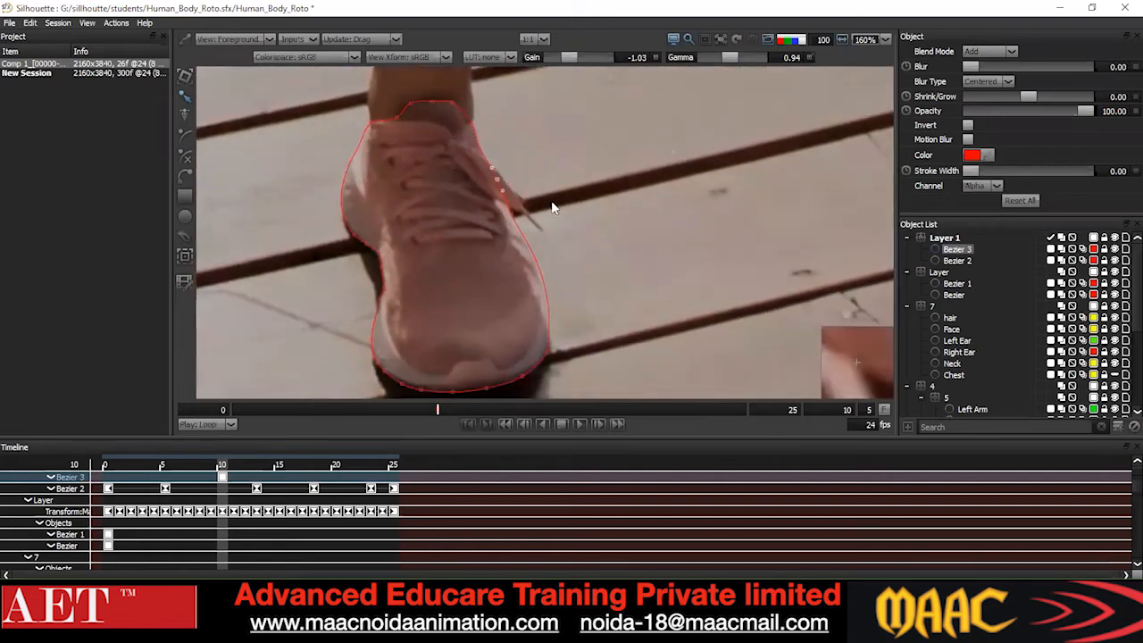
Select all of the new shoe shape's control points and look through the point operations available for them.
scroll(670, 168, down, 3)
drag(704, 135, 375, 379)
right_click(598, 181)
click(636, 302)
drag(635, 305, 522, 364)
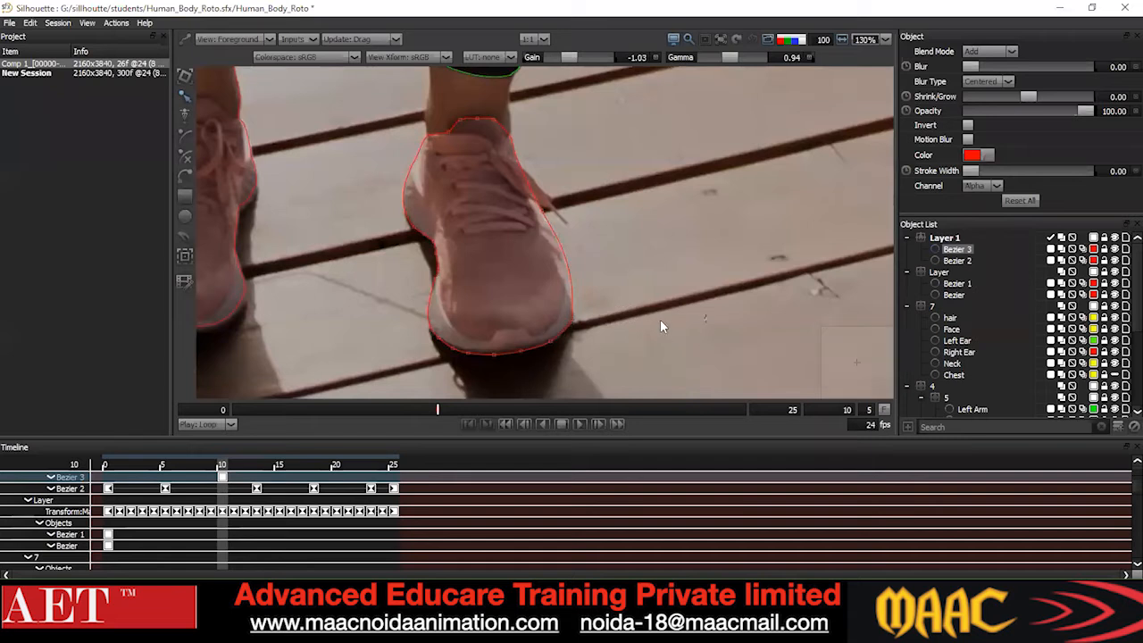
scroll(573, 295, down, 2)
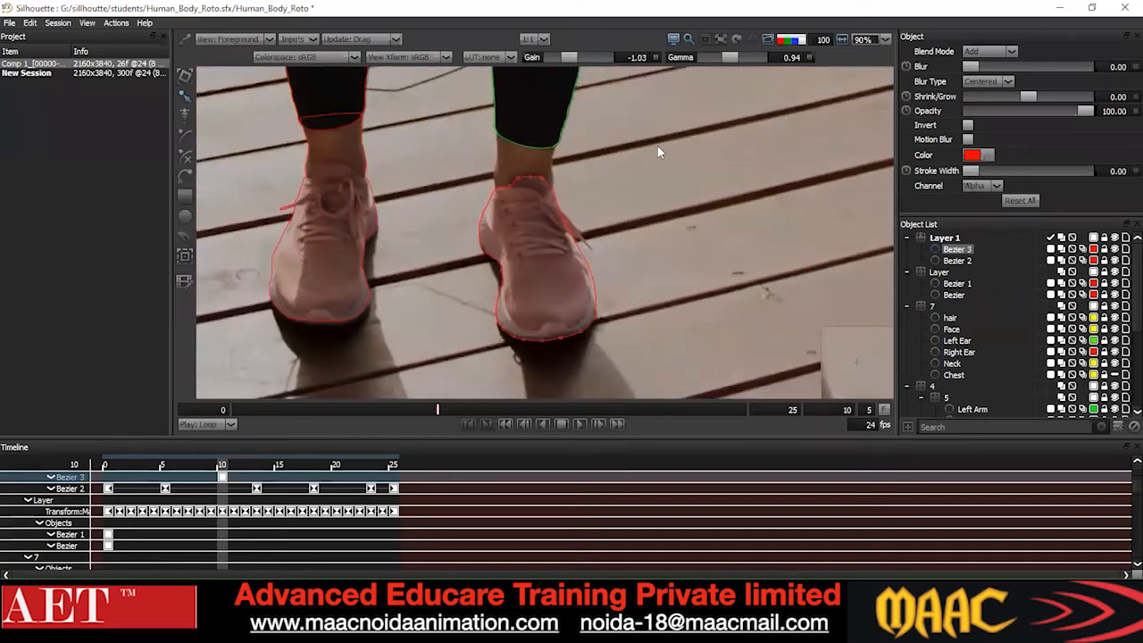
drag(659, 152, 364, 418)
right_click(649, 188)
click(671, 313)
click(679, 334)
mouse_move(436, 414)
mouse_down()
mouse_move(208, 441)
mouse_move(440, 425)
mouse_up()
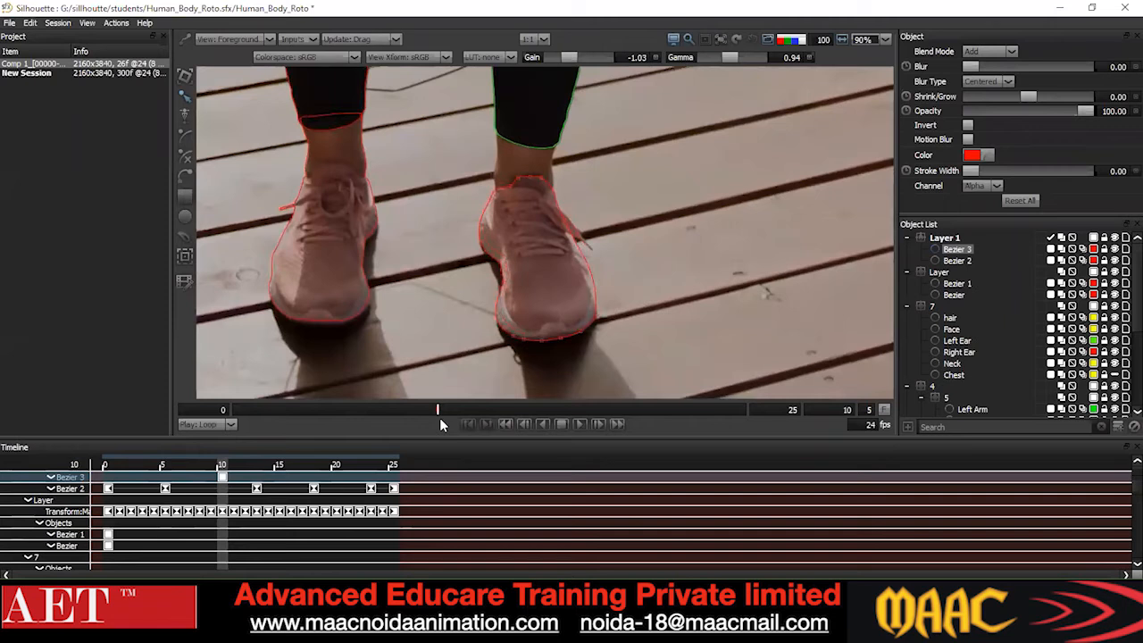
Select the Bezier 2 shape and view its control points on the woman's torso.
click(957, 260)
scroll(510, 331, down, 5)
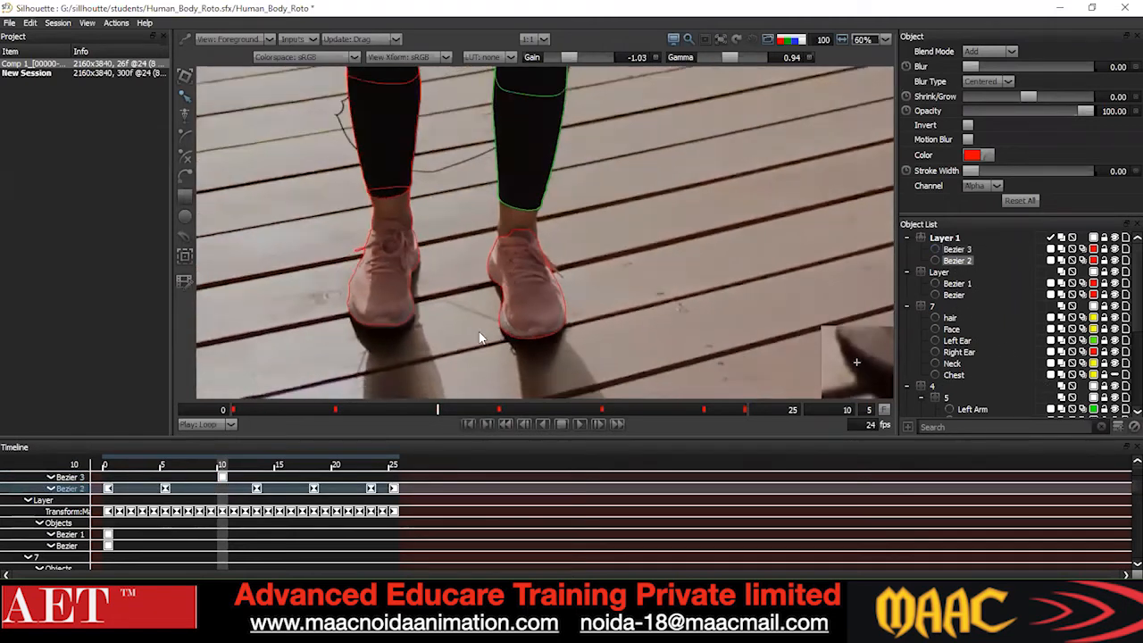
scroll(363, 329, down, 3)
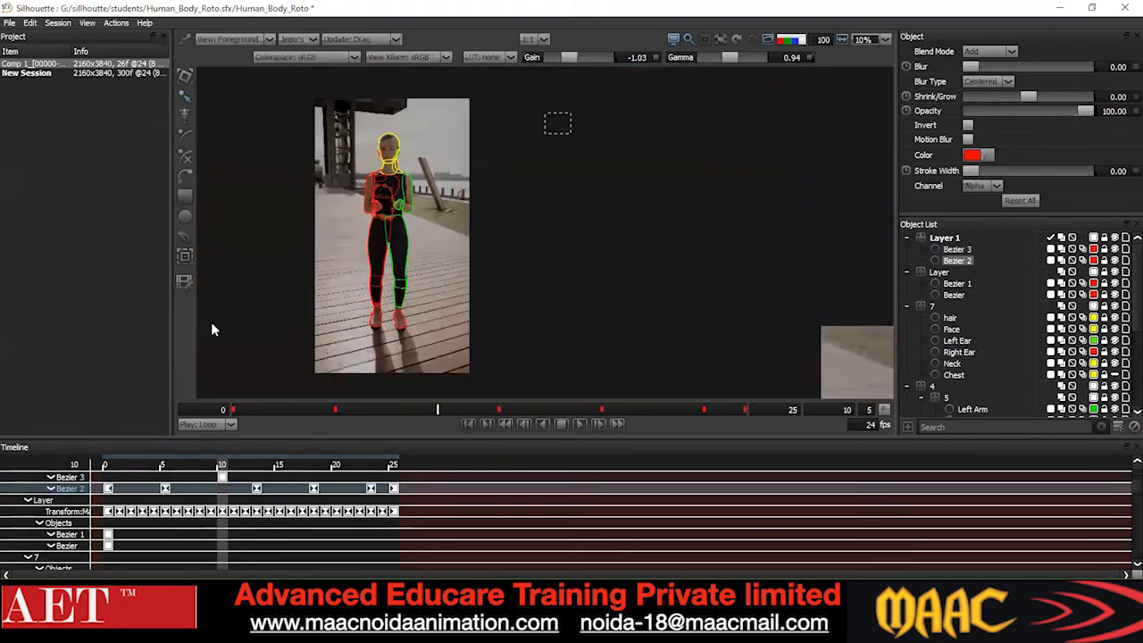
scroll(466, 240, up, 4)
drag(468, 242, 625, 254)
scroll(624, 254, down, 2)
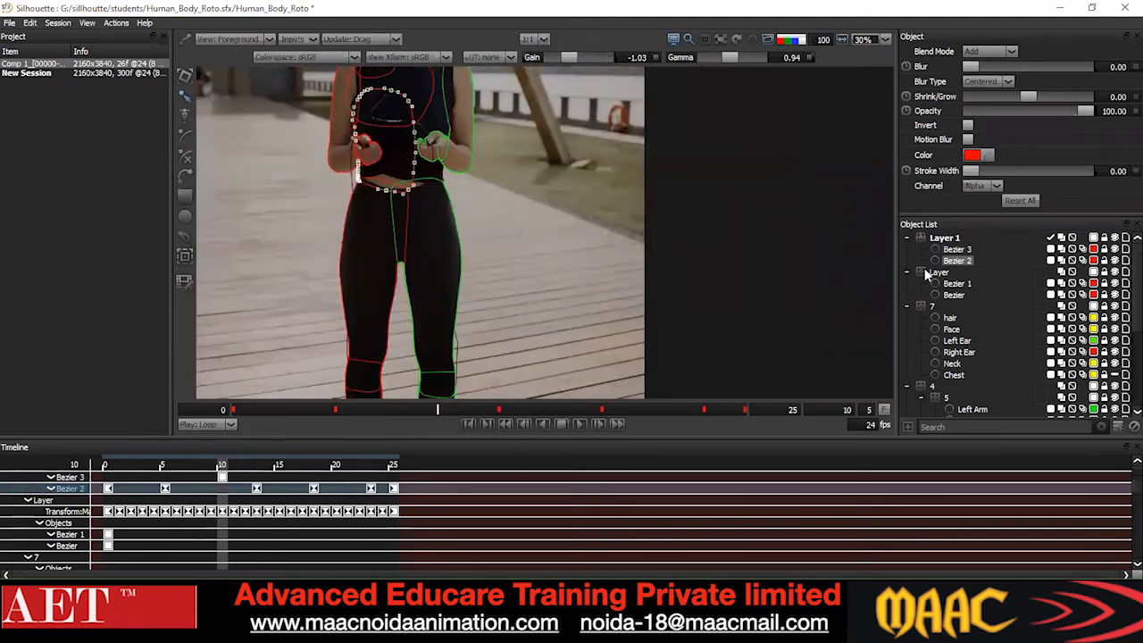
Create a new layer and move the left shoe's Bezier 3 shape into it, leaving its control points deselected.
click(956, 249)
drag(463, 390, 471, 321)
scroll(470, 329, up, 1)
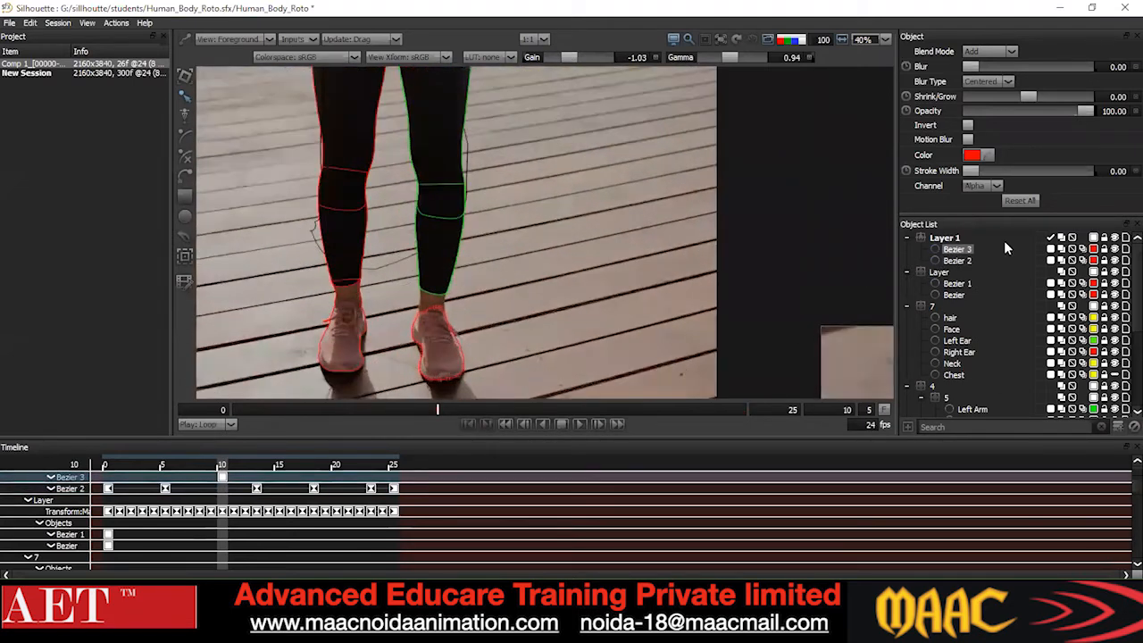
drag(542, 278, 285, 417)
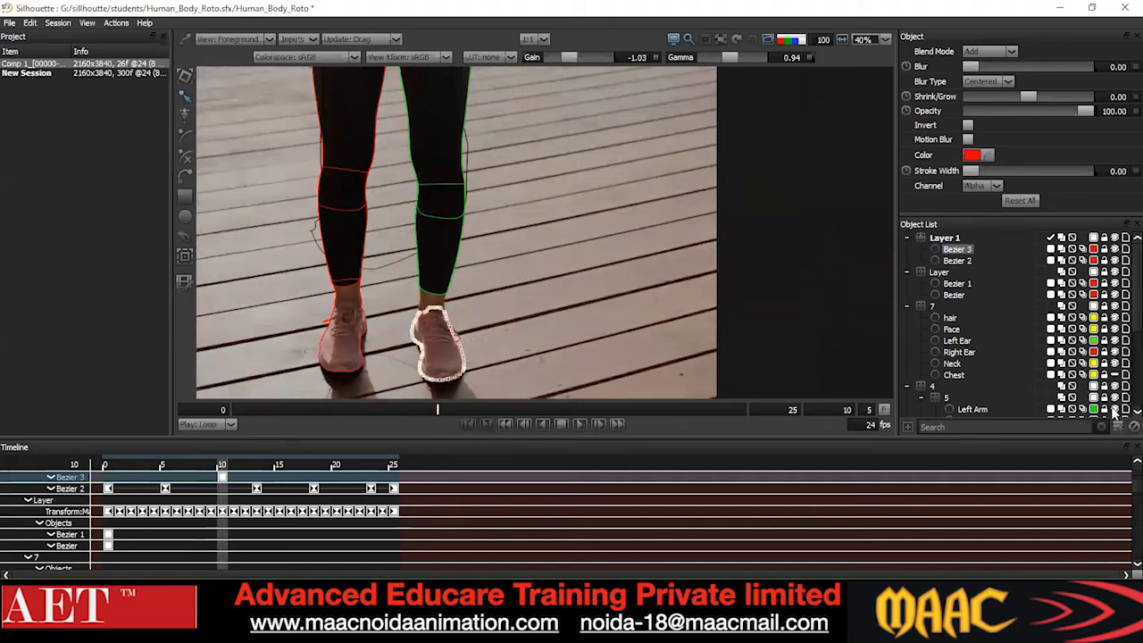
click(1118, 427)
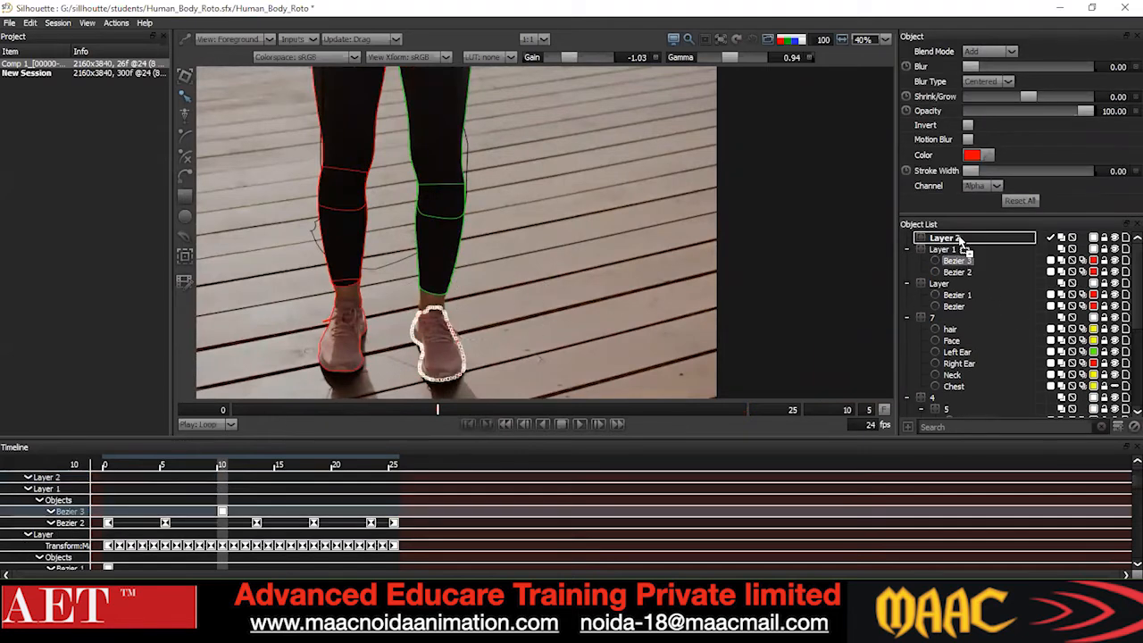
click(525, 366)
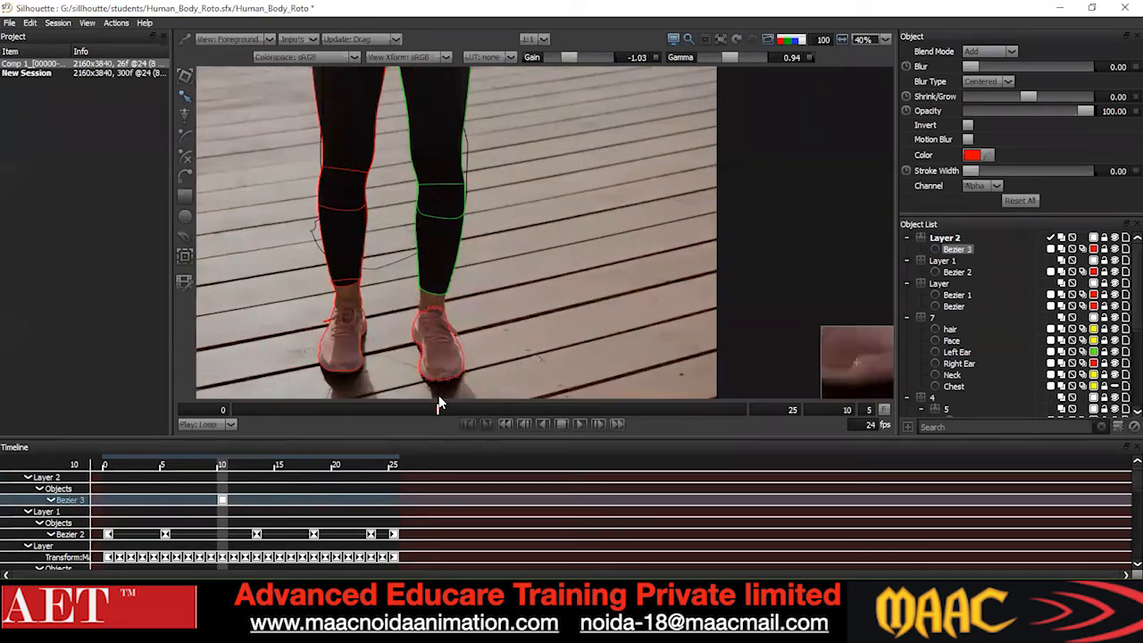
At frame 0, fit the Bezier 3 shape to the left shoe and delete the shape's frame 10 keyframe.
drag(437, 410, 233, 410)
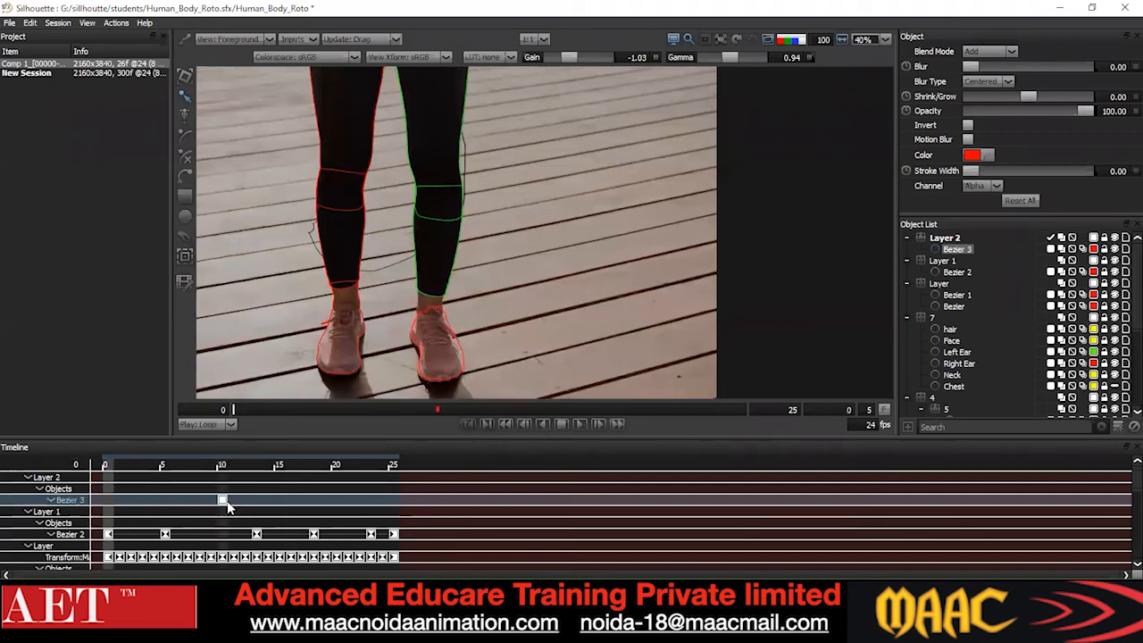
scroll(484, 304, up, 5)
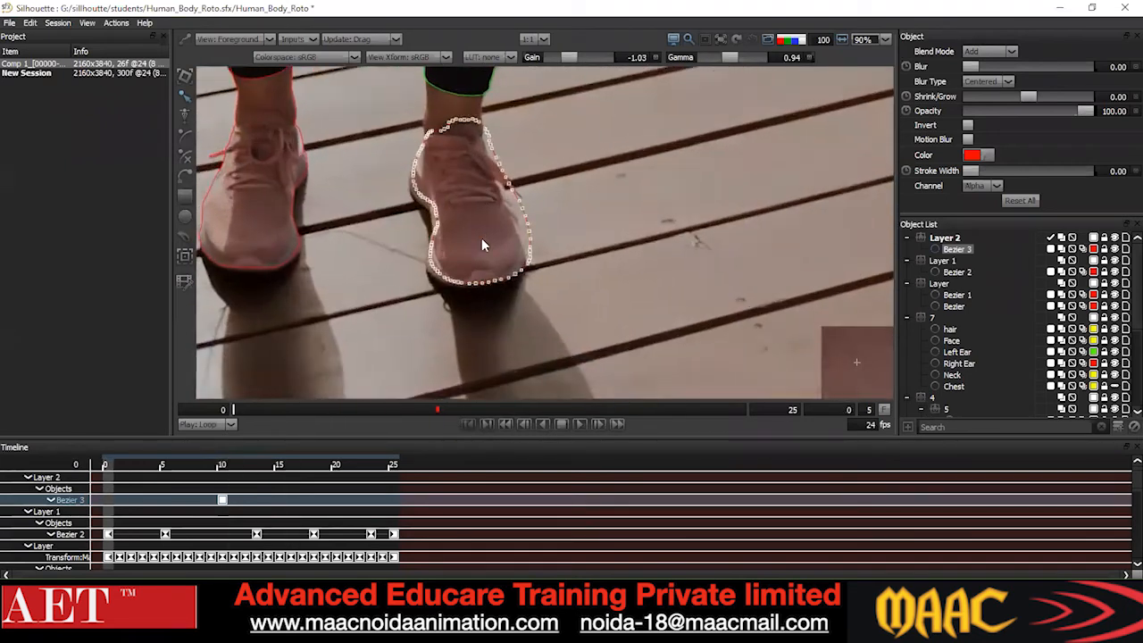
drag(525, 270, 521, 274)
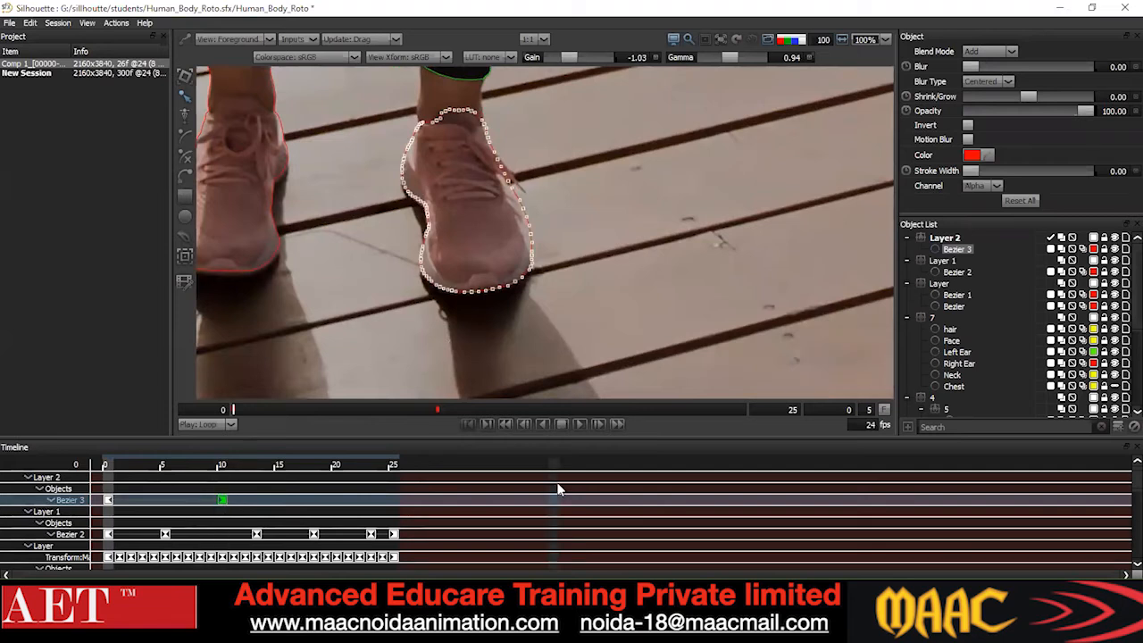
click(609, 301)
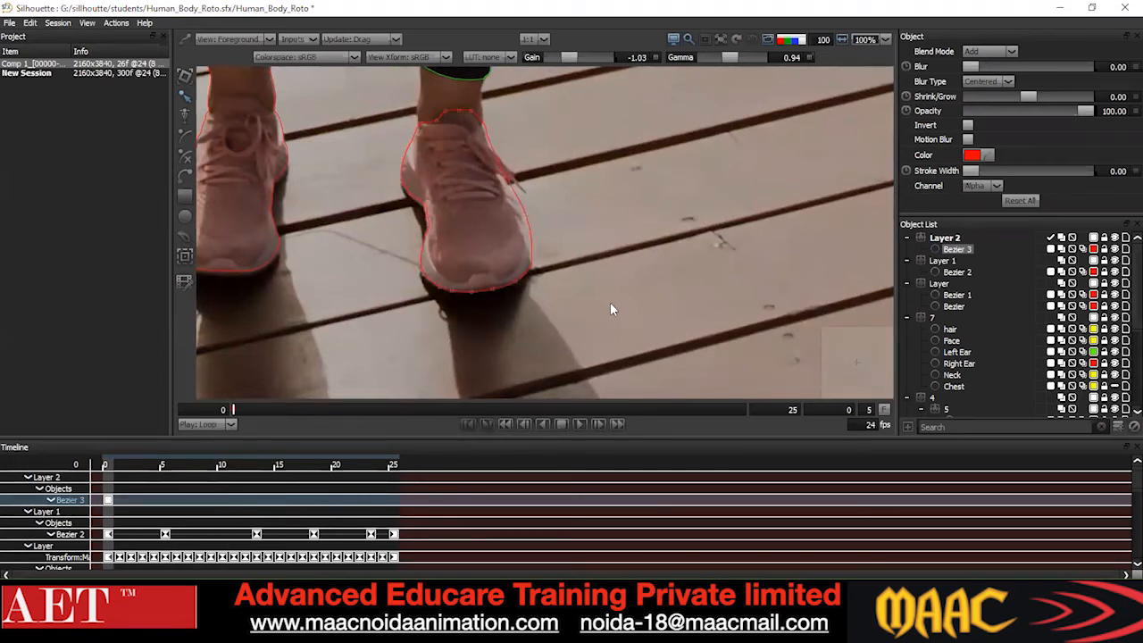
Undo the deletion of Bezier 3's frame 10 keyframe and delete its frame 0 keyframe instead.
key(ctrl+z)
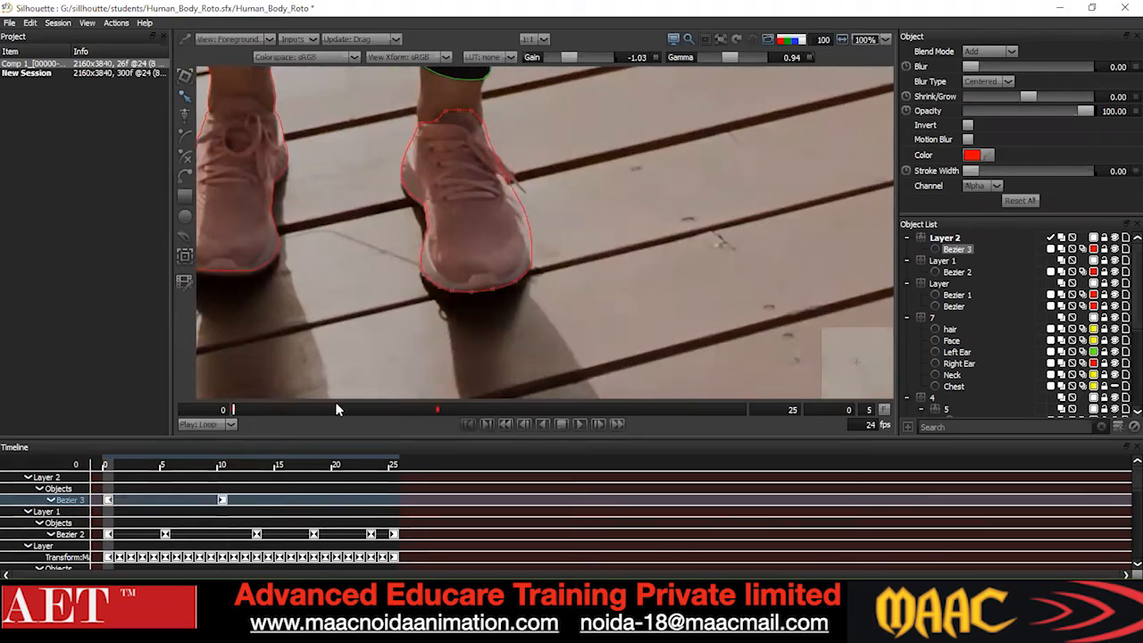
key(Delete)
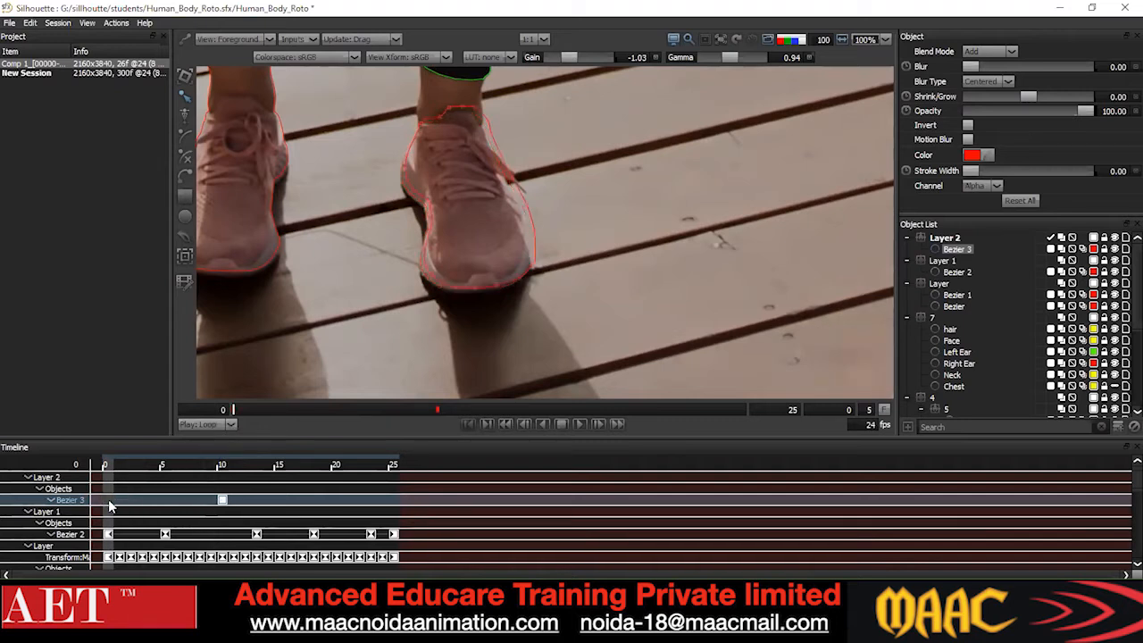
Go to frame 10 of the clip and set the frame increment to 1.
key(x)
key(x)
key(x)
key(z)
drag(550, 201, 537, 256)
scroll(545, 223, up, 2)
scroll(546, 222, down, 2)
drag(861, 410, 927, 409)
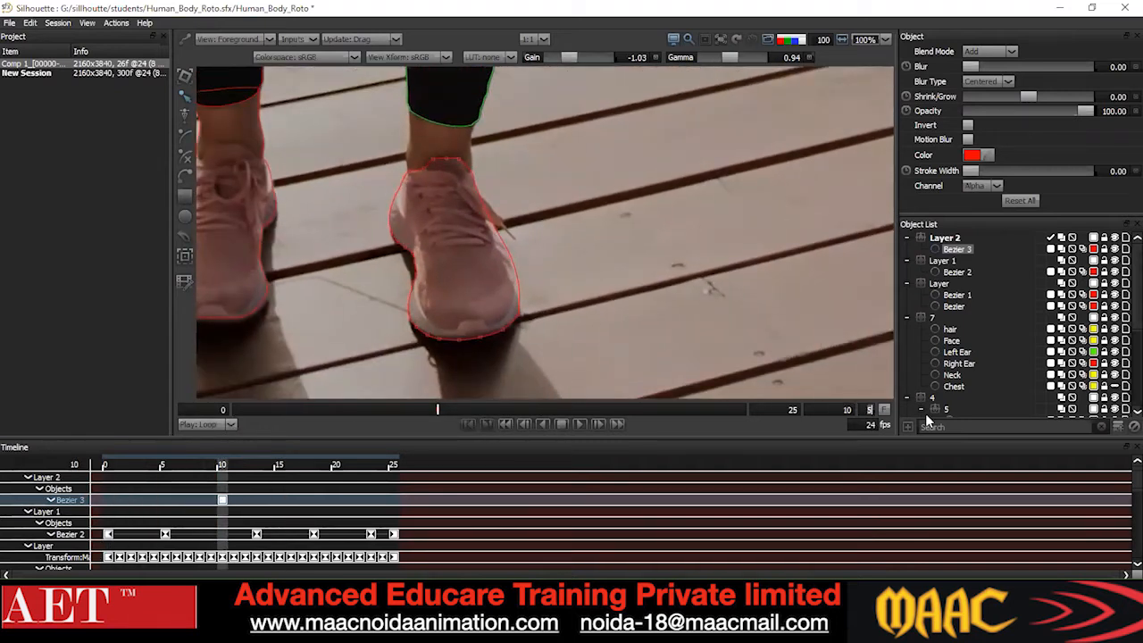
text(1)
key(Return)
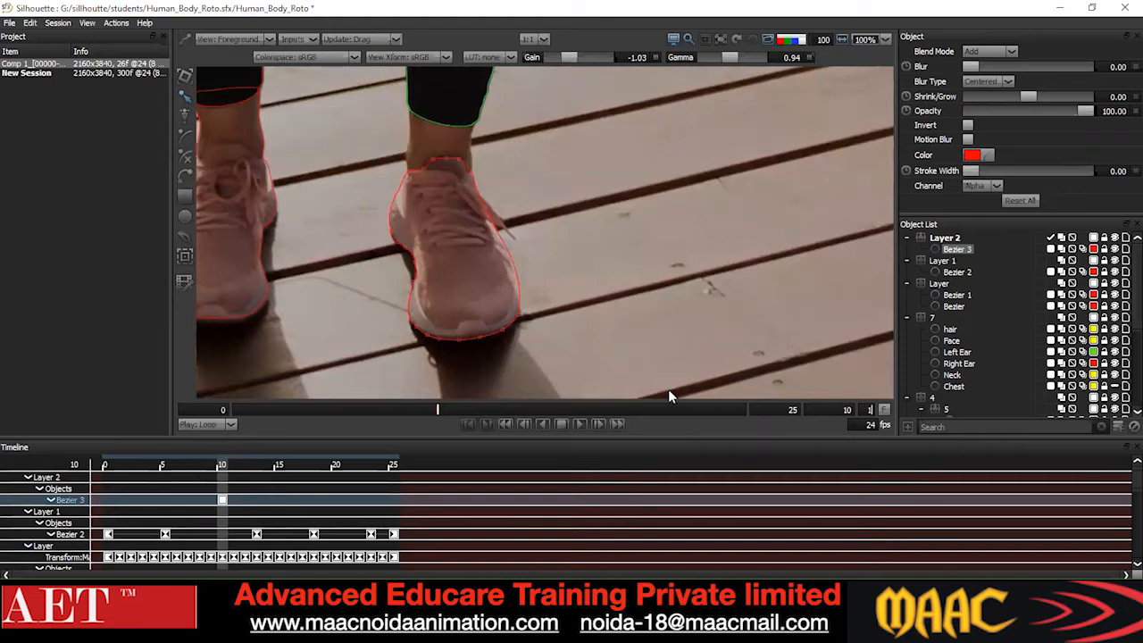
Refine Bezier 3's control points around the outer toe corner of the right-hand shoe at frame 10.
key(ctrl+a)
right_click(606, 205)
click(636, 318)
scroll(542, 309, up, 1)
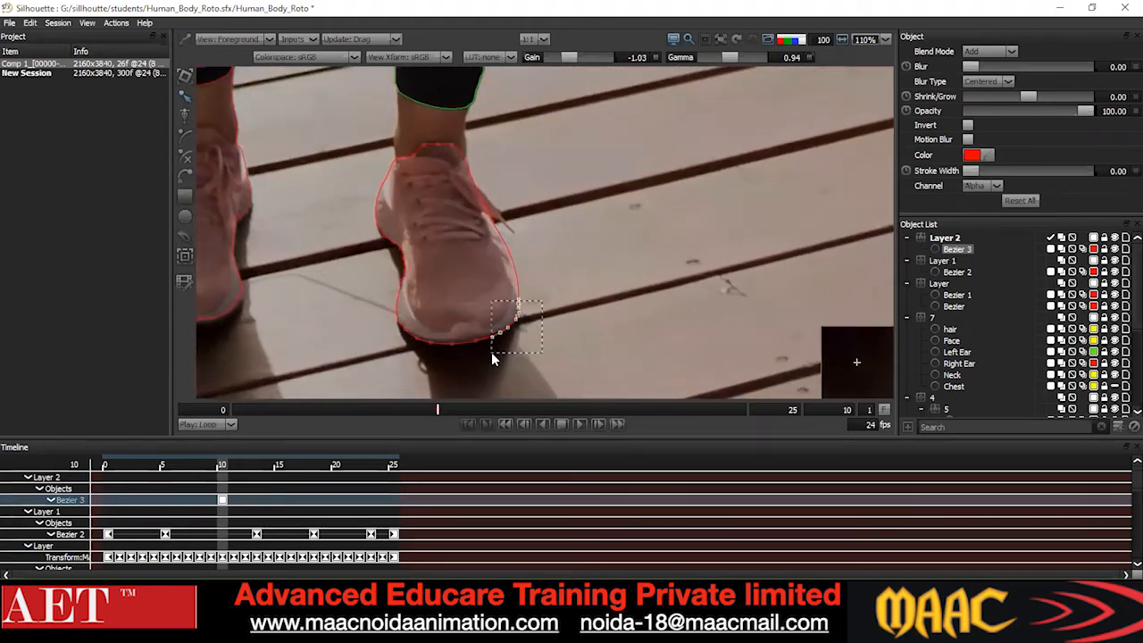
scroll(411, 329, up, 1)
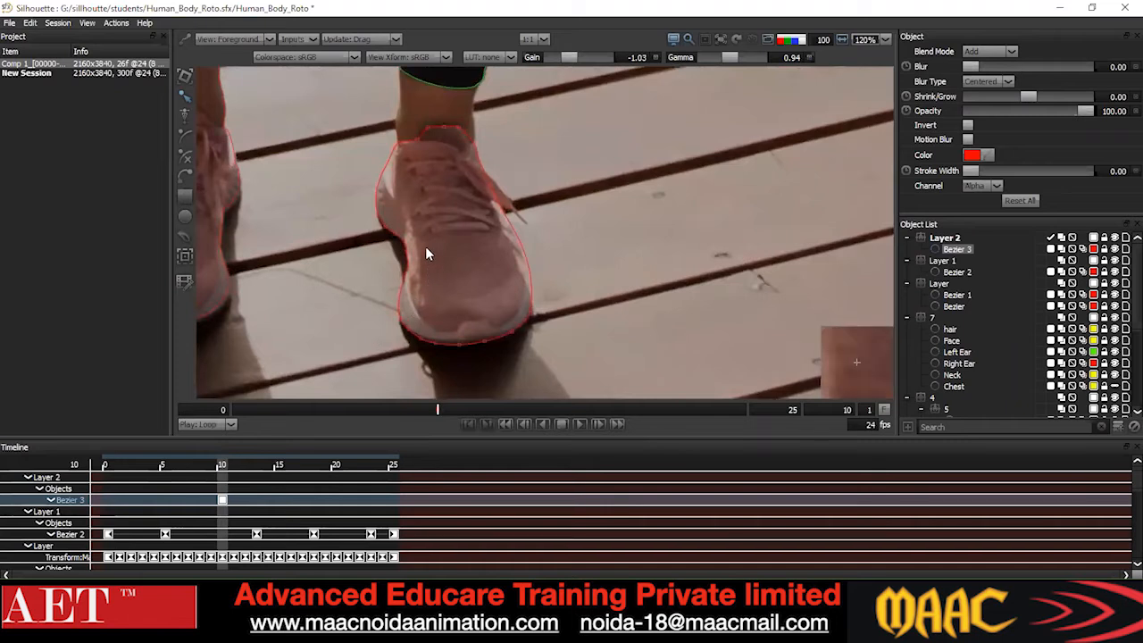
scroll(361, 207, up, 7)
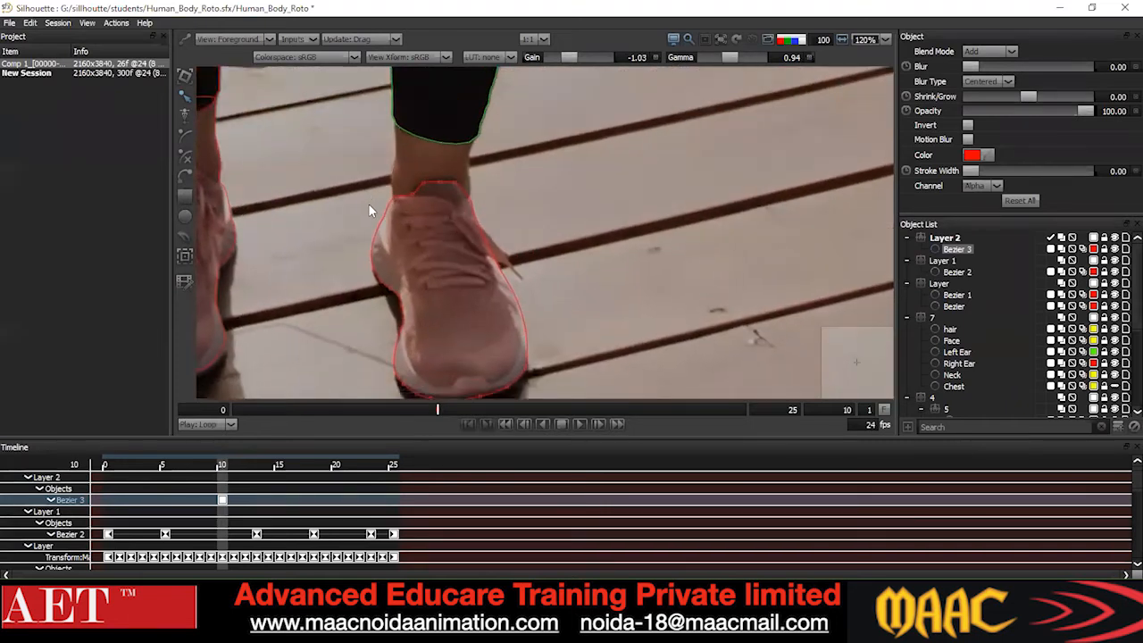
scroll(427, 249, down, 3)
drag(541, 247, 465, 164)
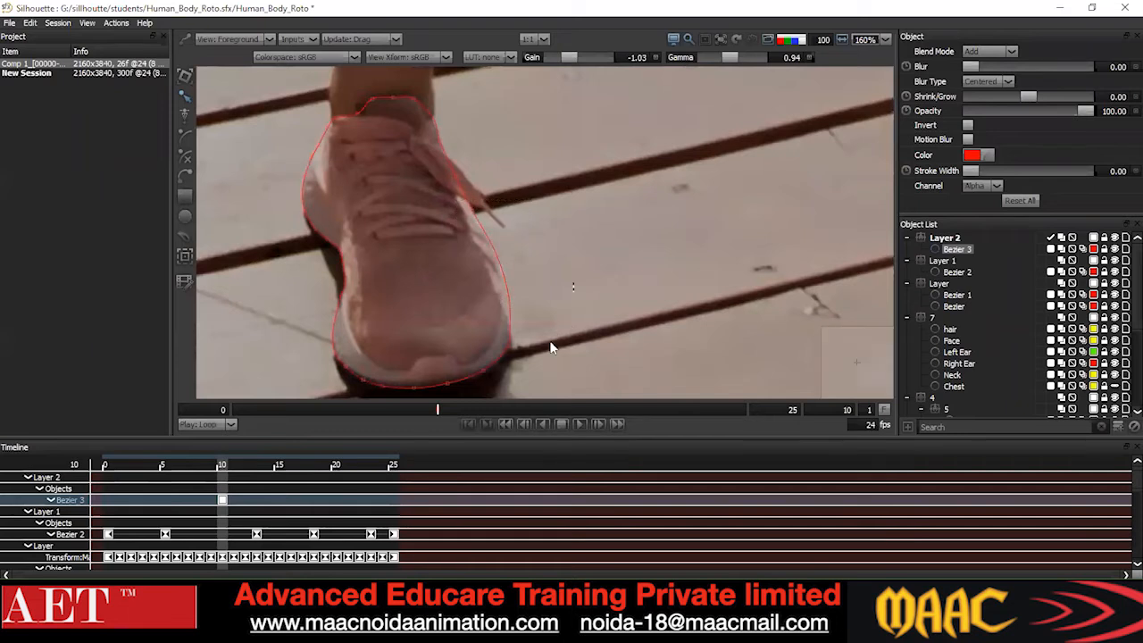
drag(549, 345, 522, 255)
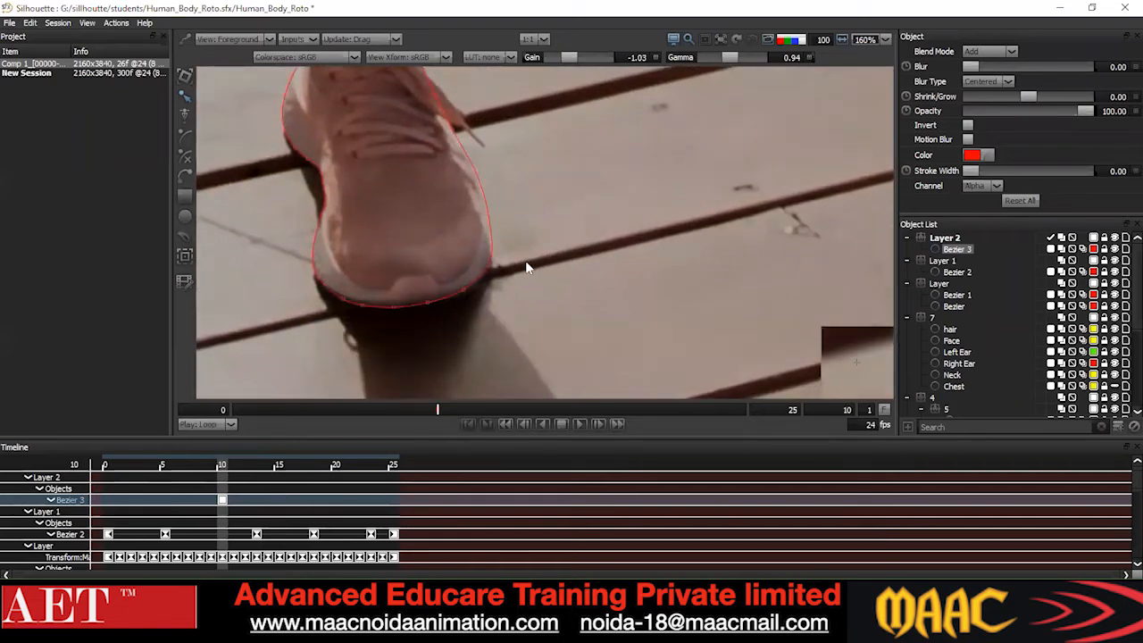
Fit the Bezier 3 points along the toe's lower curve to the sole, finishing with all its points selected for smoothing out the outline.
scroll(529, 259, down, 2)
drag(460, 298, 511, 240)
key(ctrl+a)
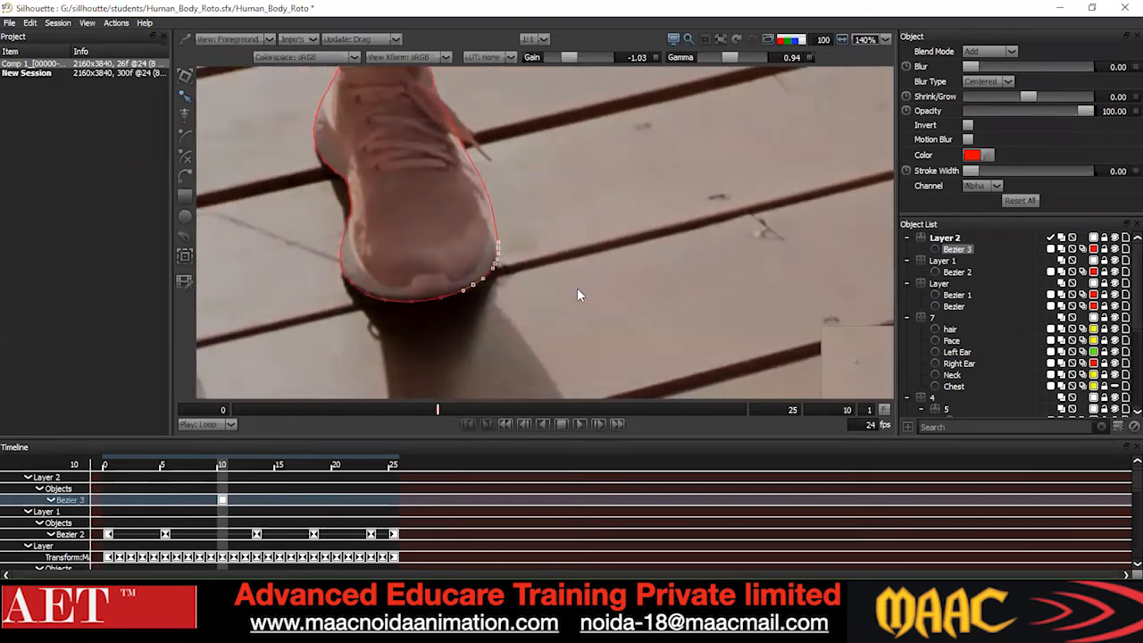
scroll(578, 293, down, 4)
right_click(643, 152)
click(674, 271)
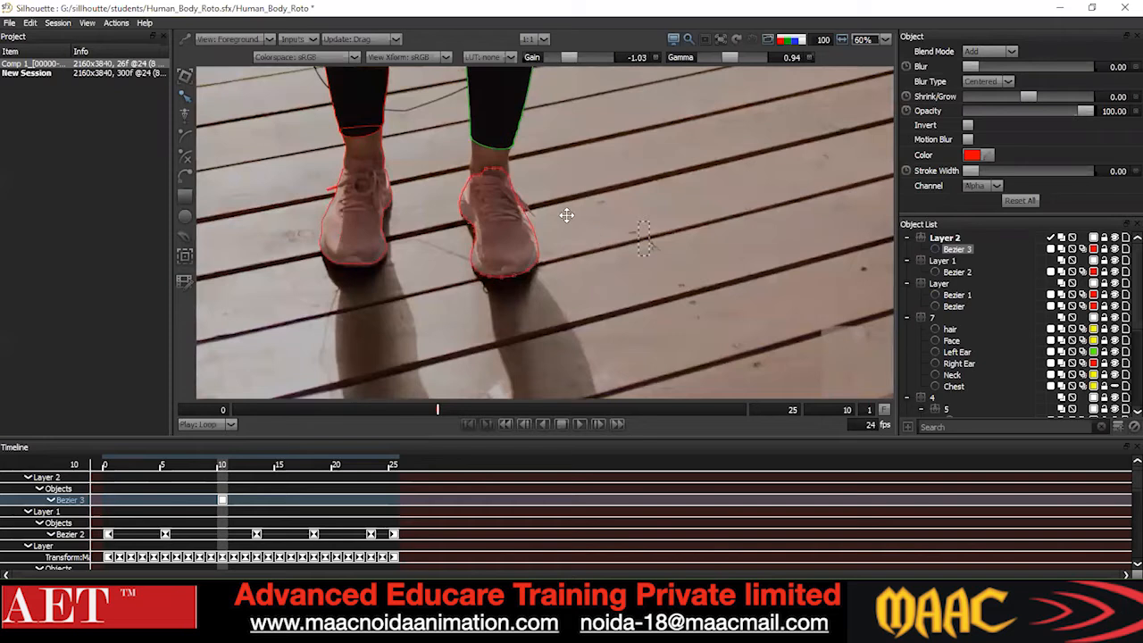
Show the Output view with the matte overlay opacity at 50 to check the mask over the right-hand shoe.
scroll(566, 214, up, 2)
key(3)
scroll(574, 310, up, 4)
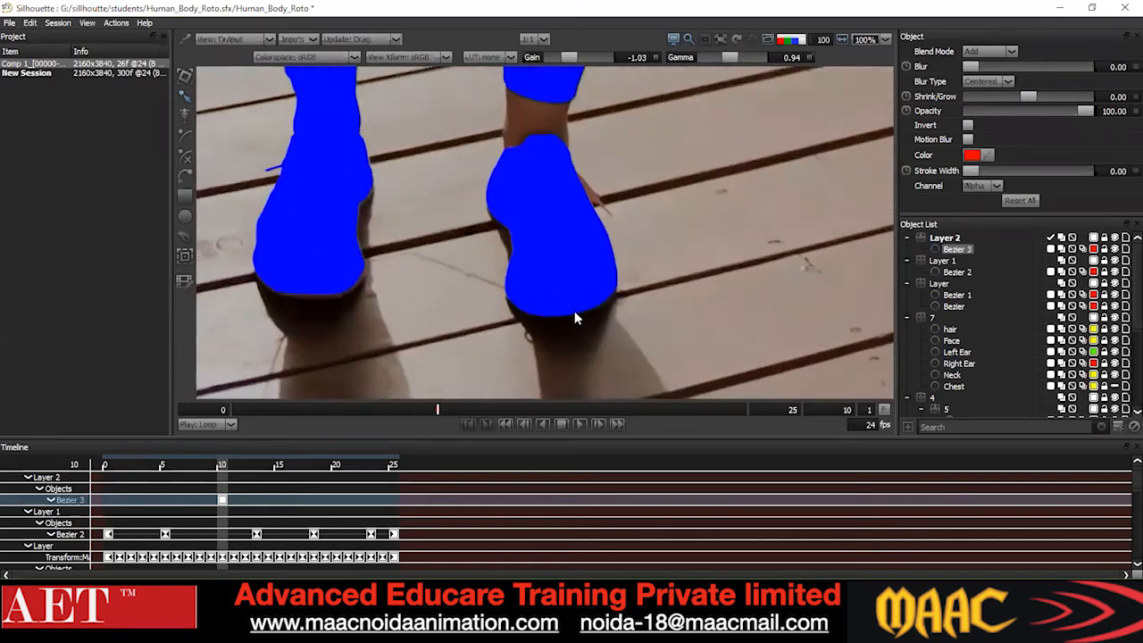
drag(500, 273, 501, 288)
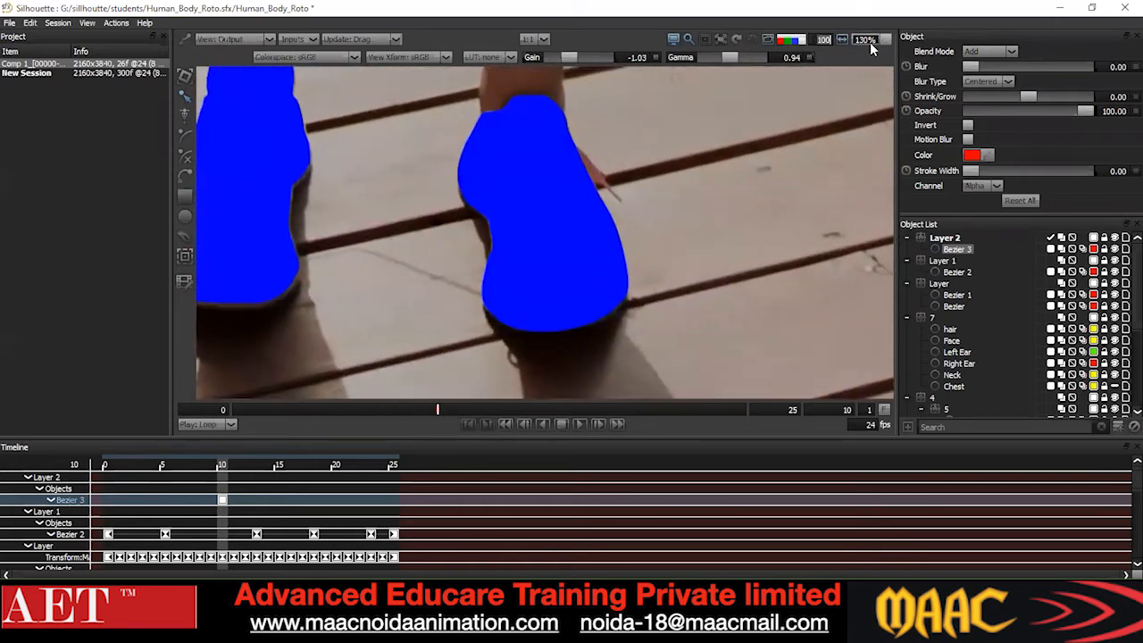
scroll(482, 240, up, 3)
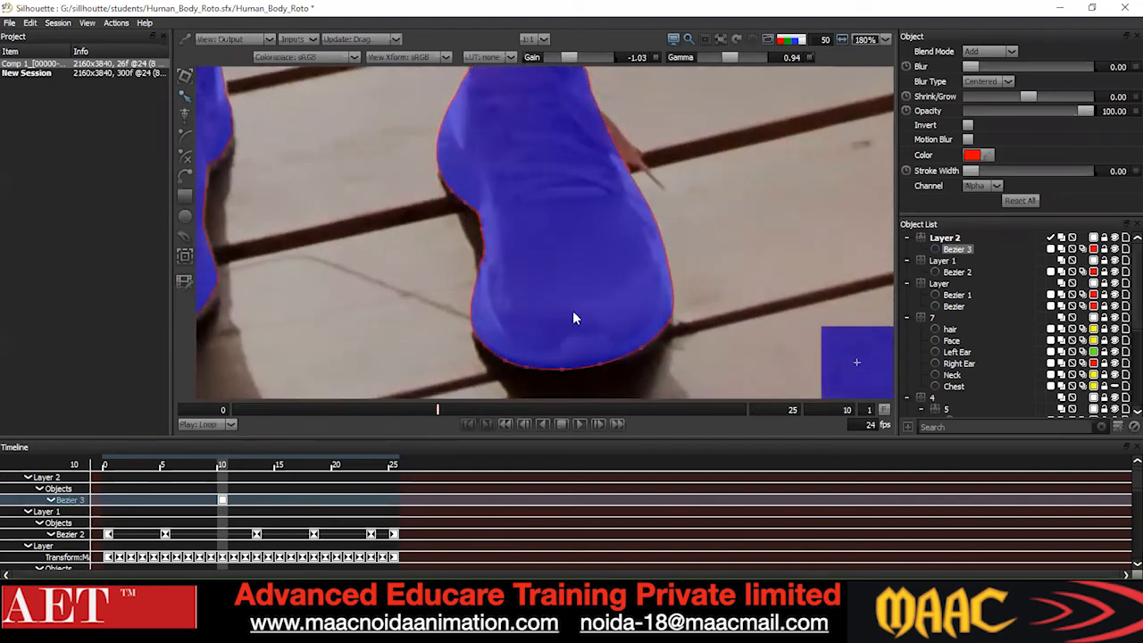
Check the toe edge of Bezier 3 against the overlay and refine the whole outline's control points.
drag(658, 373, 666, 244)
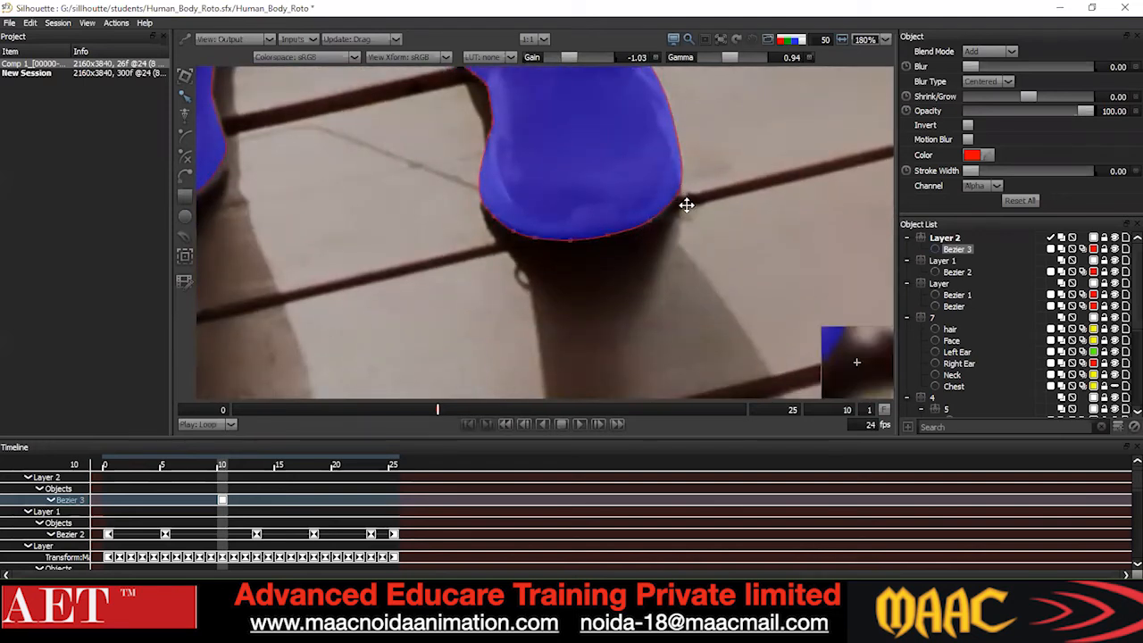
drag(687, 206, 679, 312)
scroll(701, 199, down, 3)
drag(688, 170, 671, 229)
drag(285, 117, 715, 383)
right_click(625, 123)
click(673, 243)
click(711, 242)
Adjust the Bezier 3 points along the heel and inner side of the right-hand shoe to match its edge.
drag(459, 278, 462, 190)
scroll(463, 190, up, 3)
drag(486, 130, 466, 164)
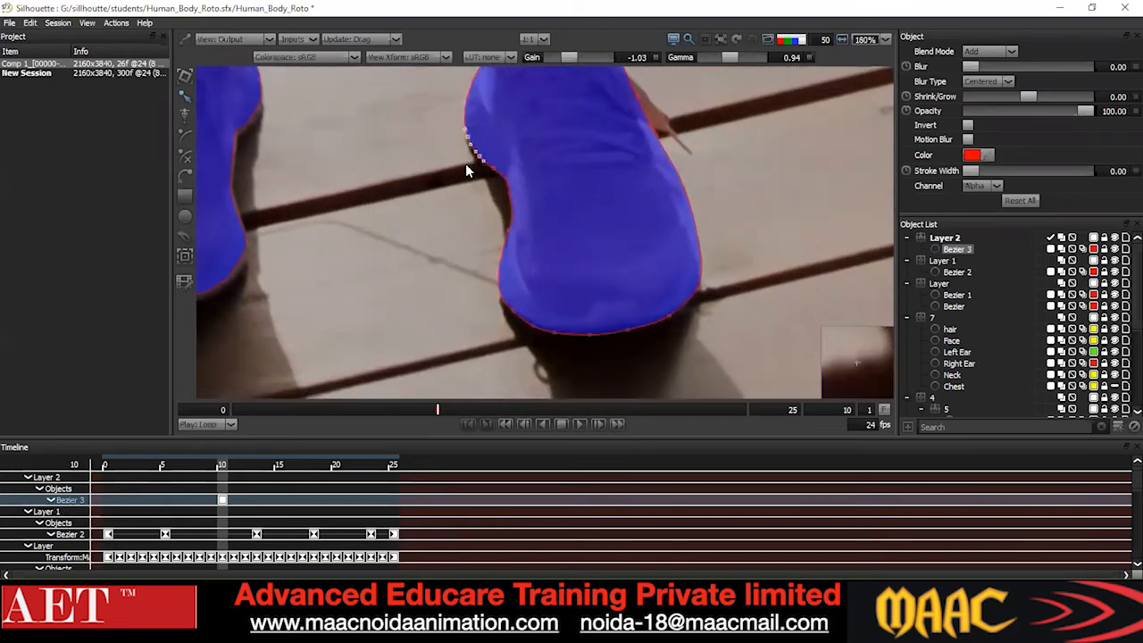
drag(436, 114, 475, 236)
scroll(415, 199, down, 1)
scroll(416, 231, up, 1)
scroll(451, 152, up, 1)
scroll(449, 215, up, 2)
scroll(456, 232, down, 2)
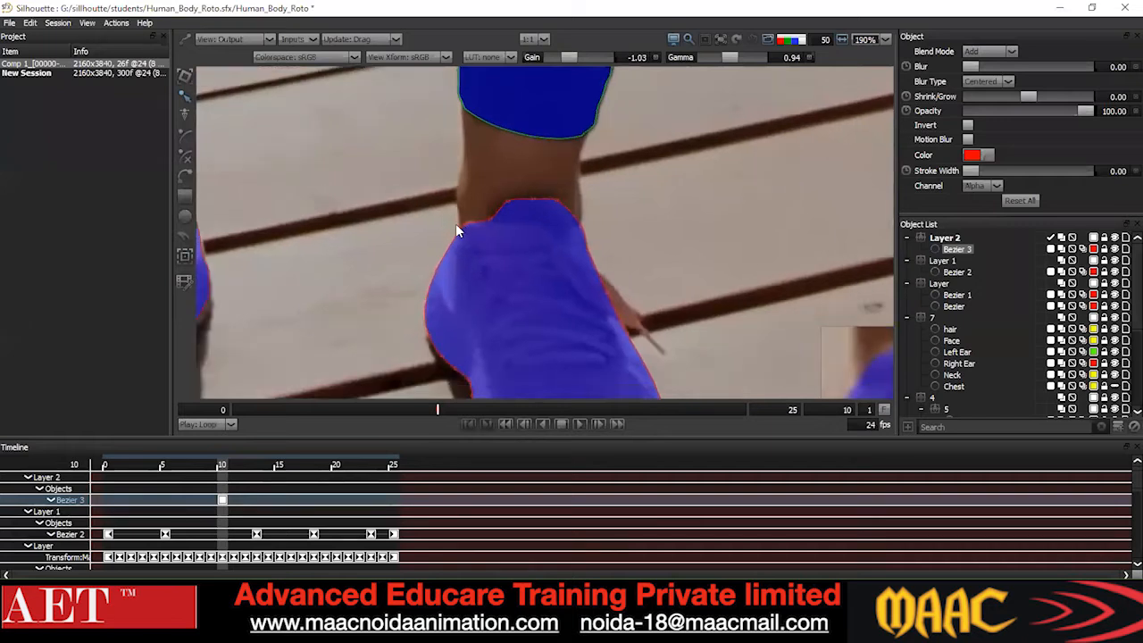
scroll(474, 255, down, 7)
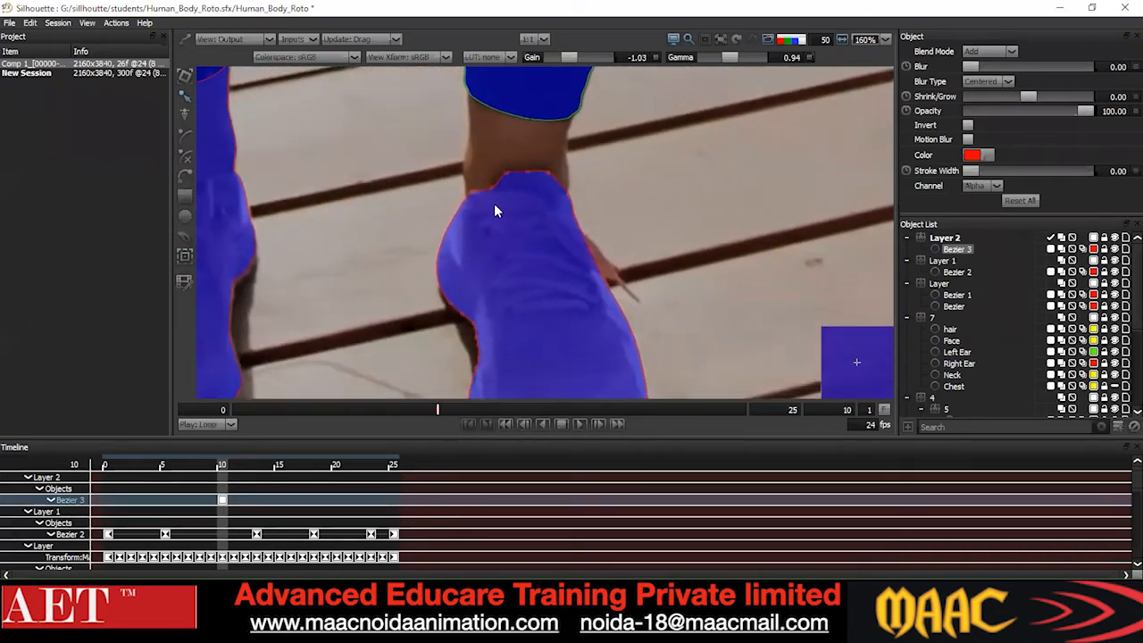
Adjust the Bezier 3 points beside the ankle opening and refine the complete outline.
drag(548, 177, 543, 196)
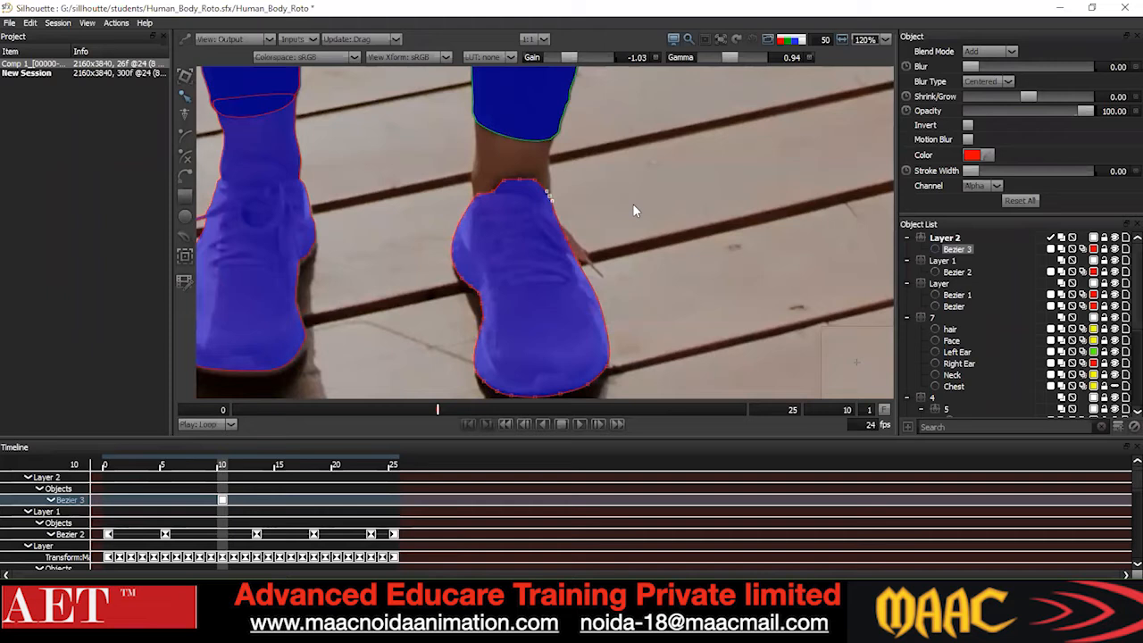
scroll(594, 198, down, 3)
key(ctrl+a)
right_click(634, 177)
click(662, 284)
scroll(581, 237, up, 3)
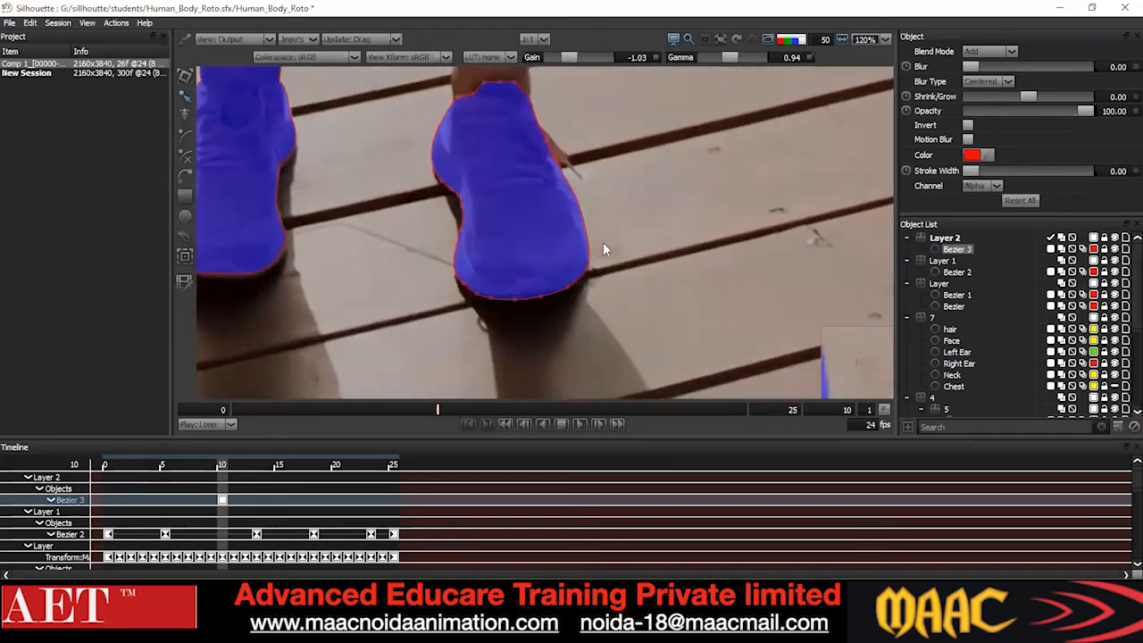
Refine the Bezier 3 points along the front sole edge of the right-hand shoe at frame 10.
click(629, 289)
scroll(494, 284, up, 2)
drag(526, 284, 463, 323)
scroll(429, 273, down, 2)
key(ctrl+a)
right_click(645, 147)
click(691, 270)
click(650, 290)
drag(649, 290, 643, 239)
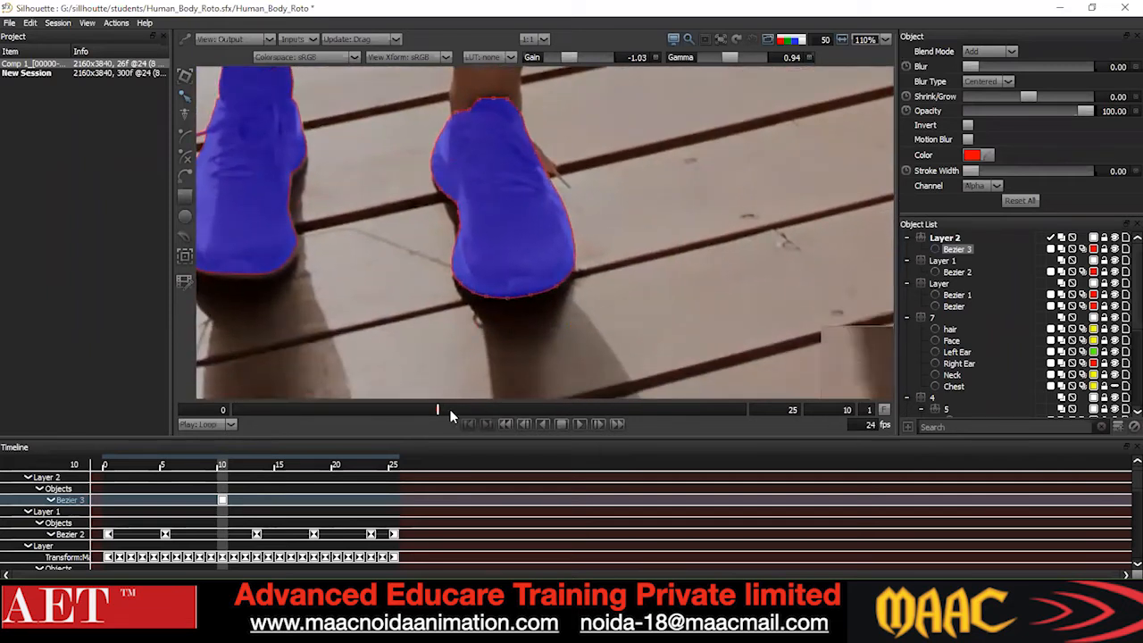
Track Bezier 3 backward from frame 10 to frame 0 with the mocha Tracker and return to shape editing.
click(189, 259)
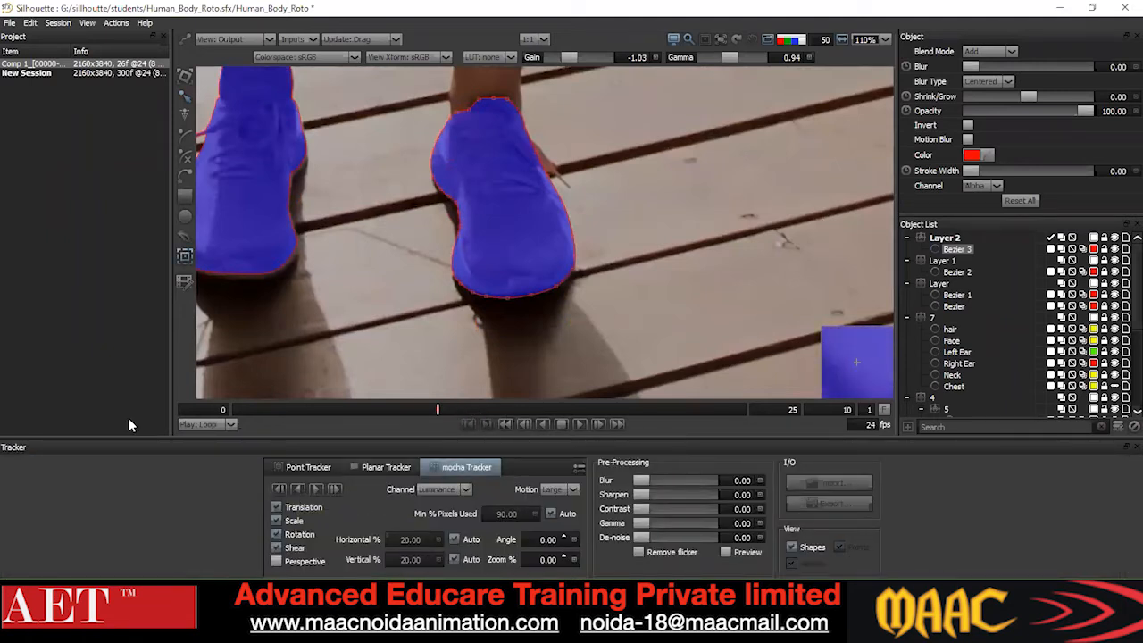
click(298, 491)
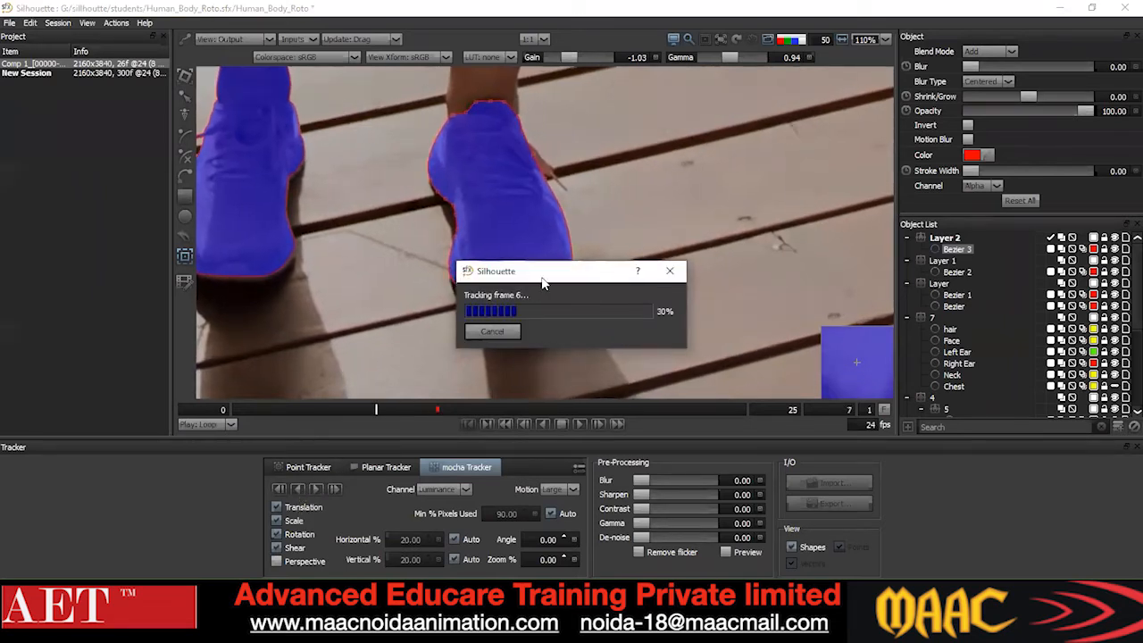
drag(654, 256, 706, 229)
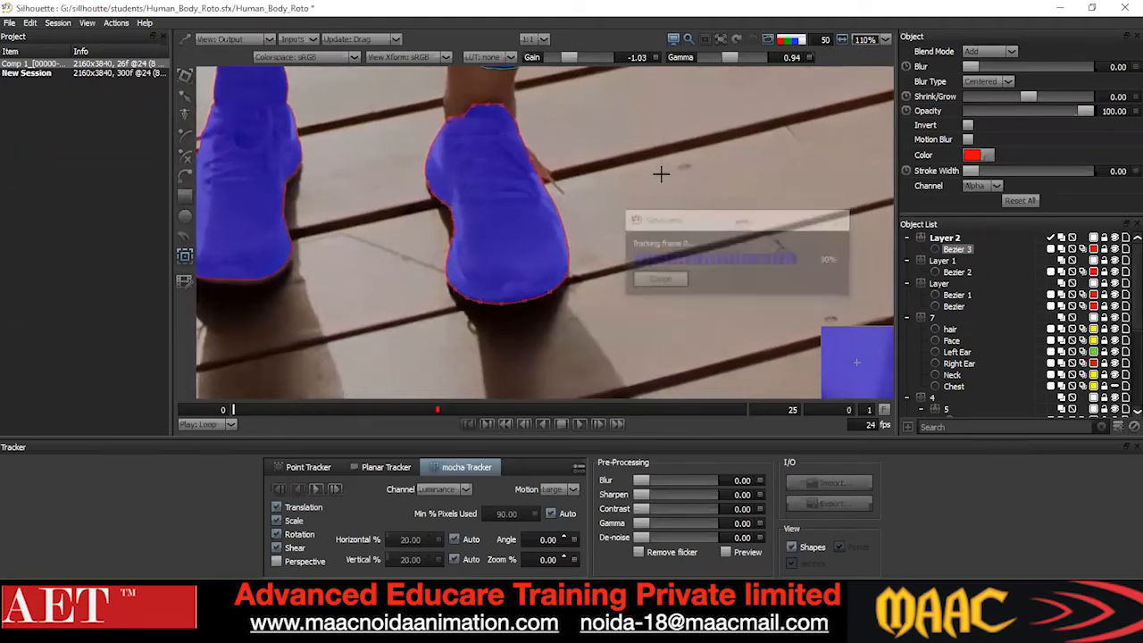
click(185, 96)
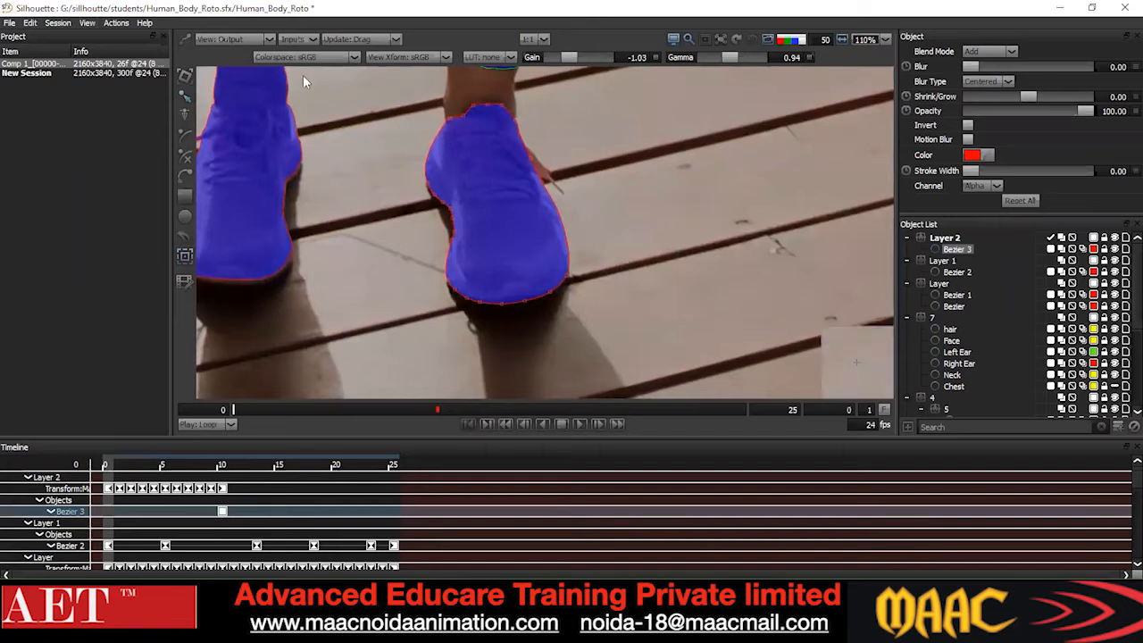
Return the viewer to Foreground and key Bezier 3's outline at frame 0.
click(232, 40)
click(223, 59)
right_click(685, 188)
click(720, 297)
Step forward through the tracked frames and track Bezier 3 forward to frame 25 with the mocha Tracker.
key(x)
key(x)
key(x)
key(x)
key(x)
key(x)
key(x)
key(x)
key(x)
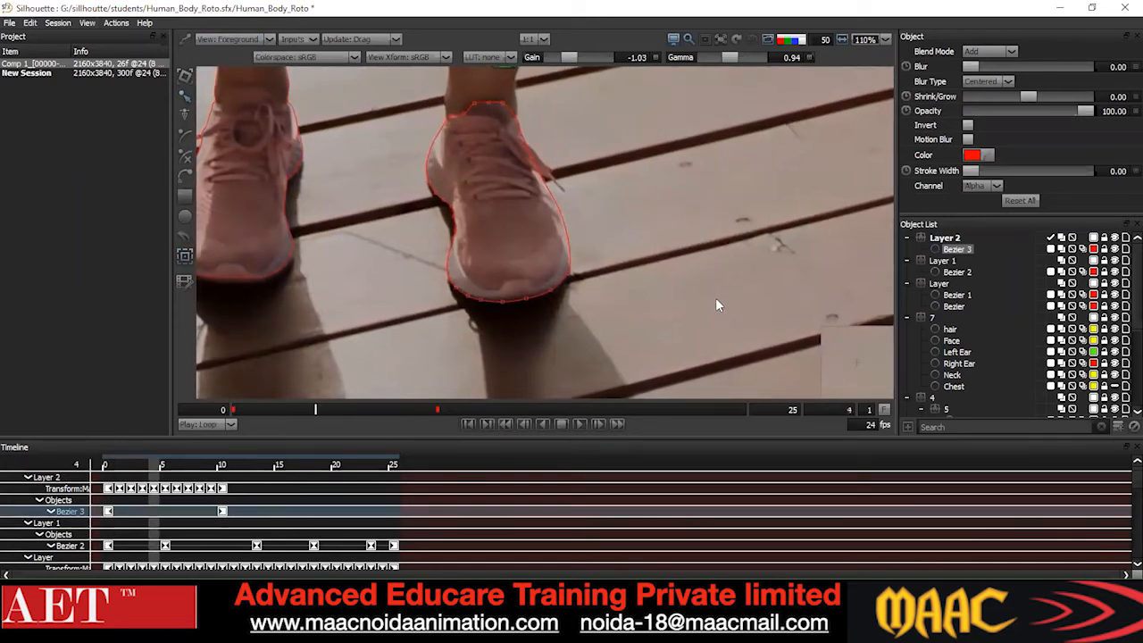
click(186, 256)
click(316, 488)
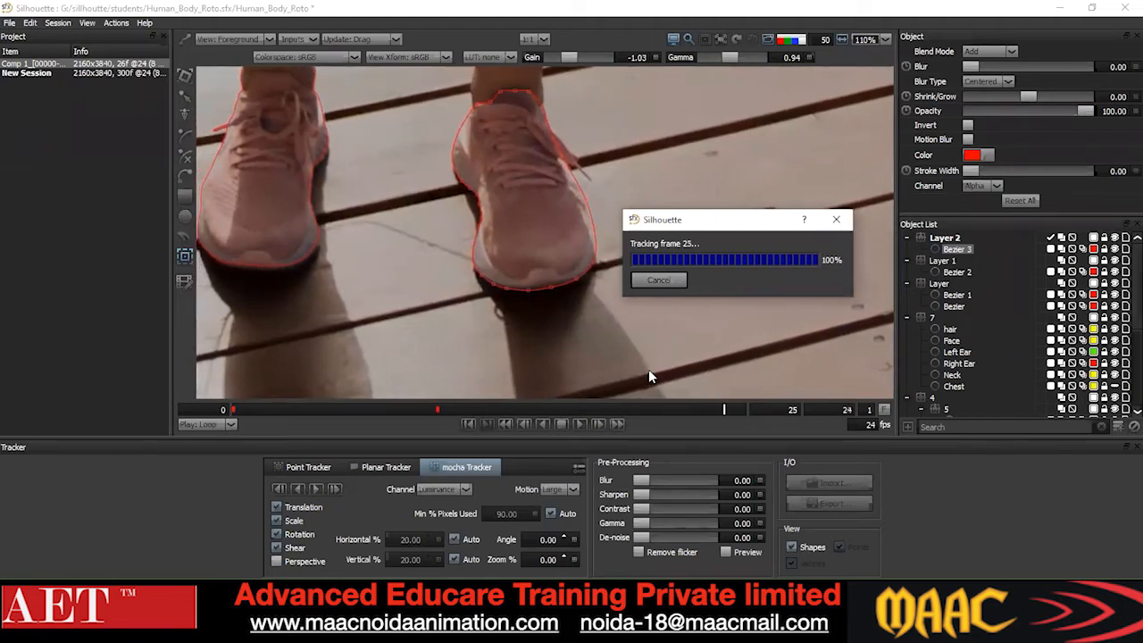
click(185, 96)
Play back the tracked shoe shape across the clip and inspect its matte in the Output view.
scroll(471, 240, down, 1)
drag(472, 240, 462, 330)
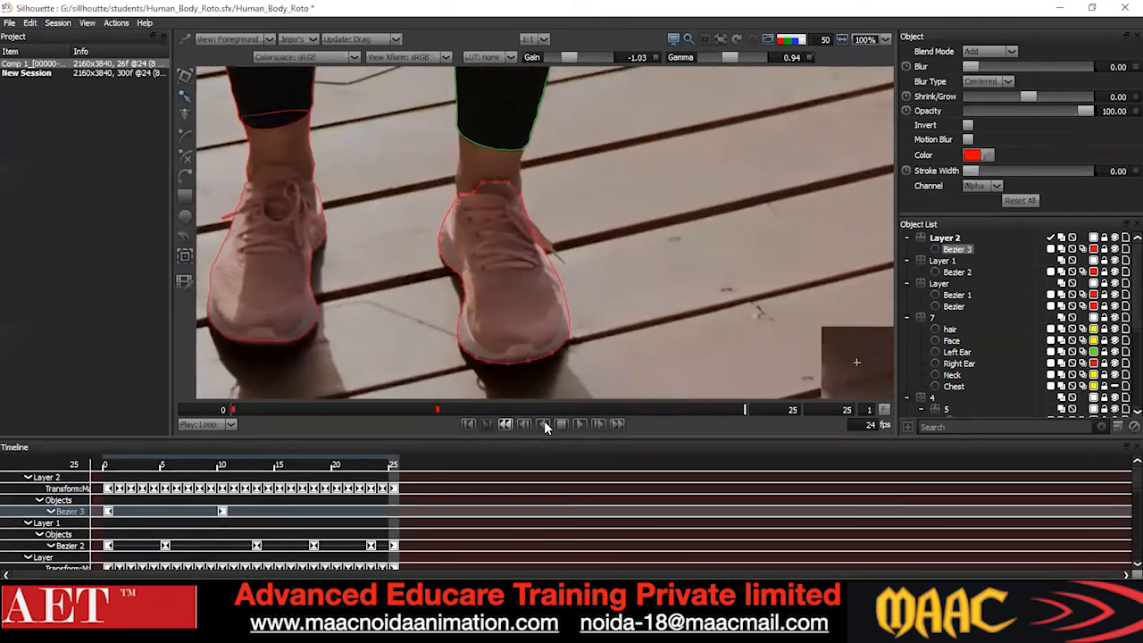
mouse_move(631, 411)
mouse_down()
mouse_move(216, 425)
mouse_move(813, 422)
mouse_move(243, 413)
mouse_up()
key(space)
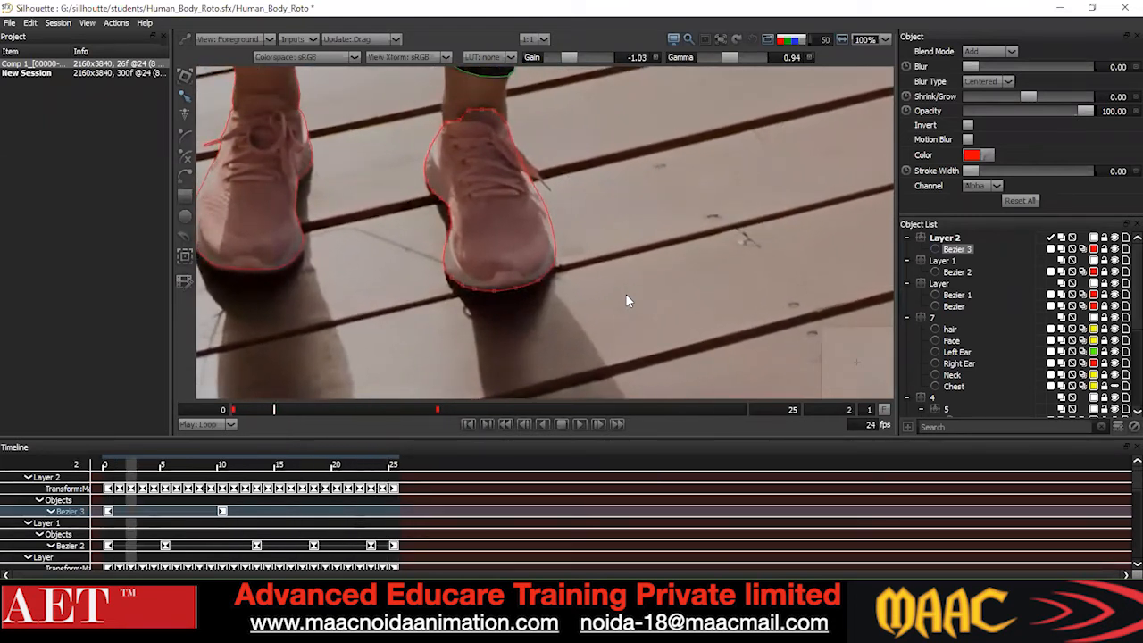
key(3)
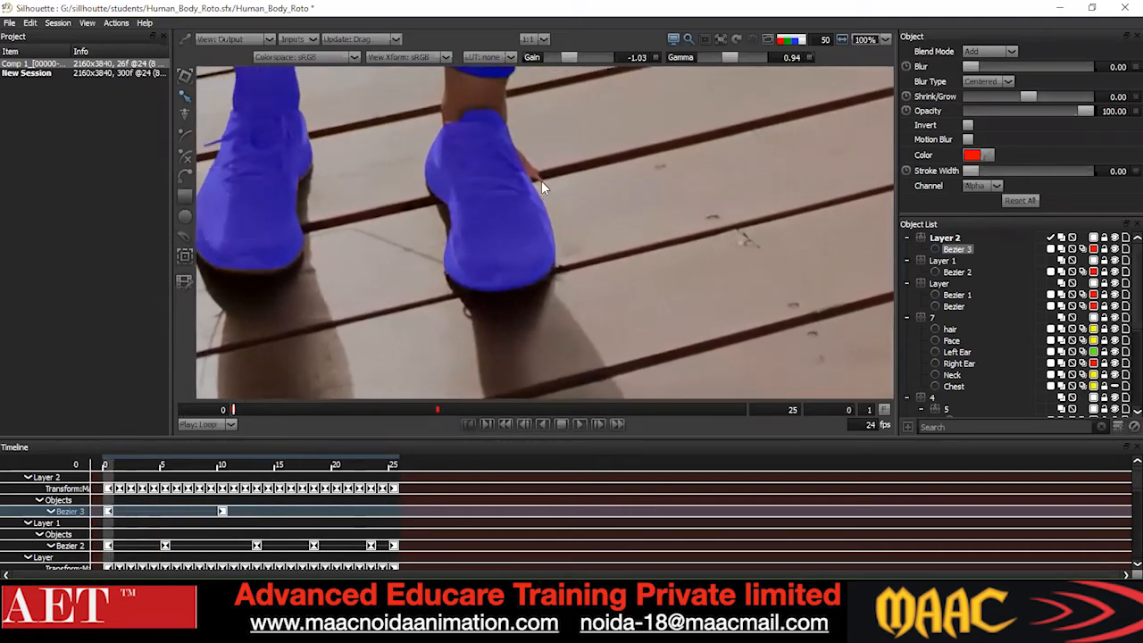
Switch the viewer back to Foreground and set the viewer gain to -0.95 to see the shoelace edge at frame 0.
key(1)
drag(569, 57, 572, 58)
click(534, 173)
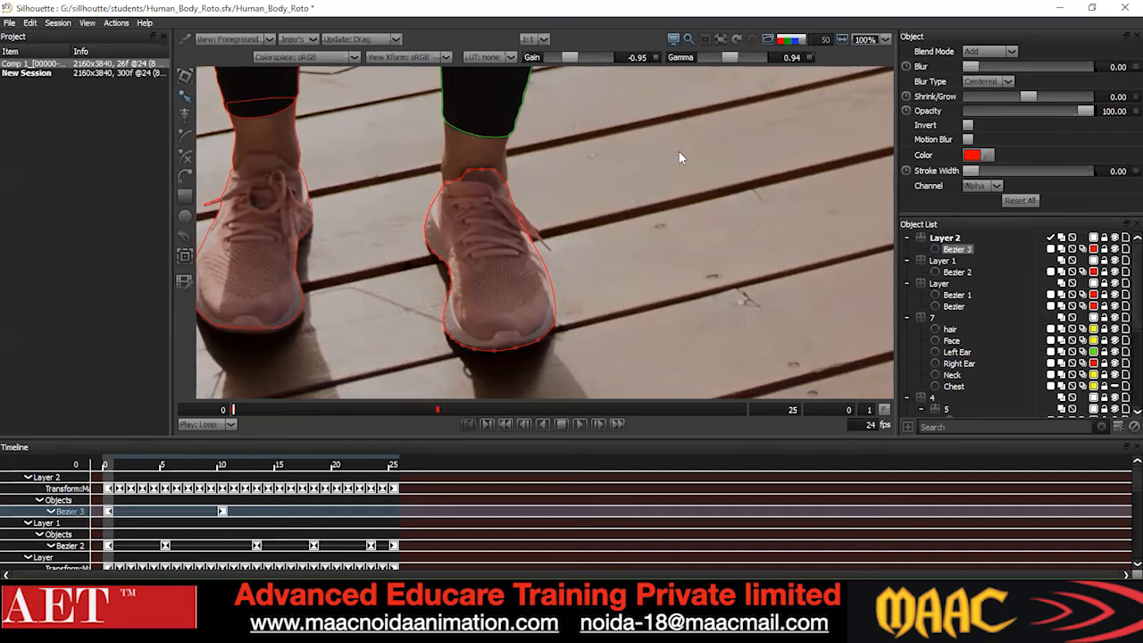
drag(509, 226, 481, 190)
scroll(482, 190, down, 1)
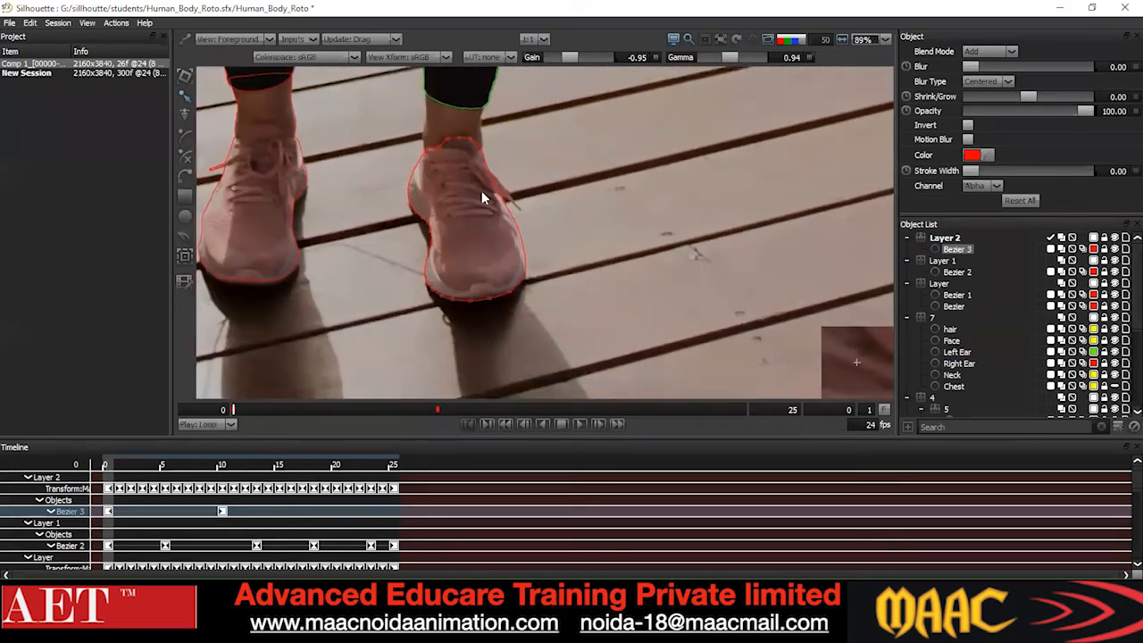
drag(273, 410, 206, 418)
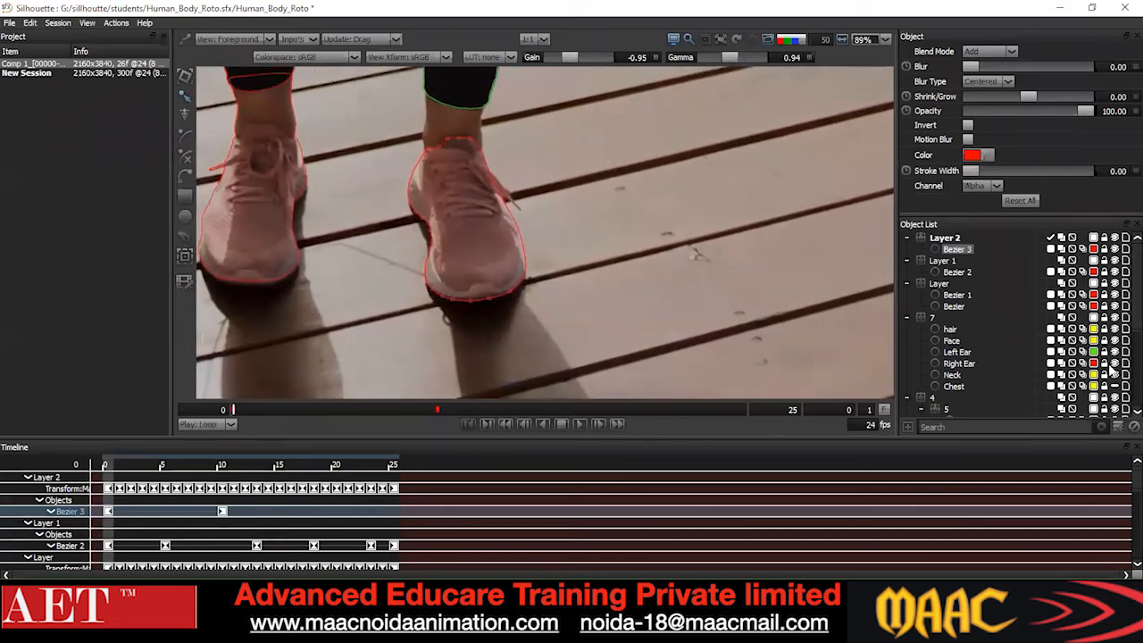
scroll(630, 157, up, 2)
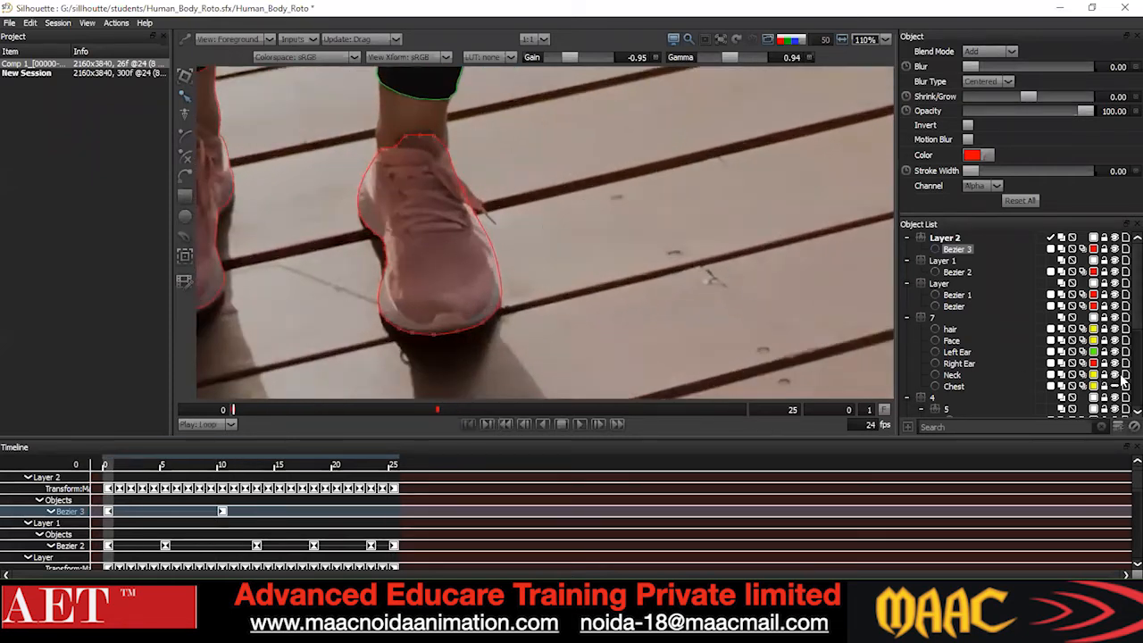
scroll(477, 173, up, 3)
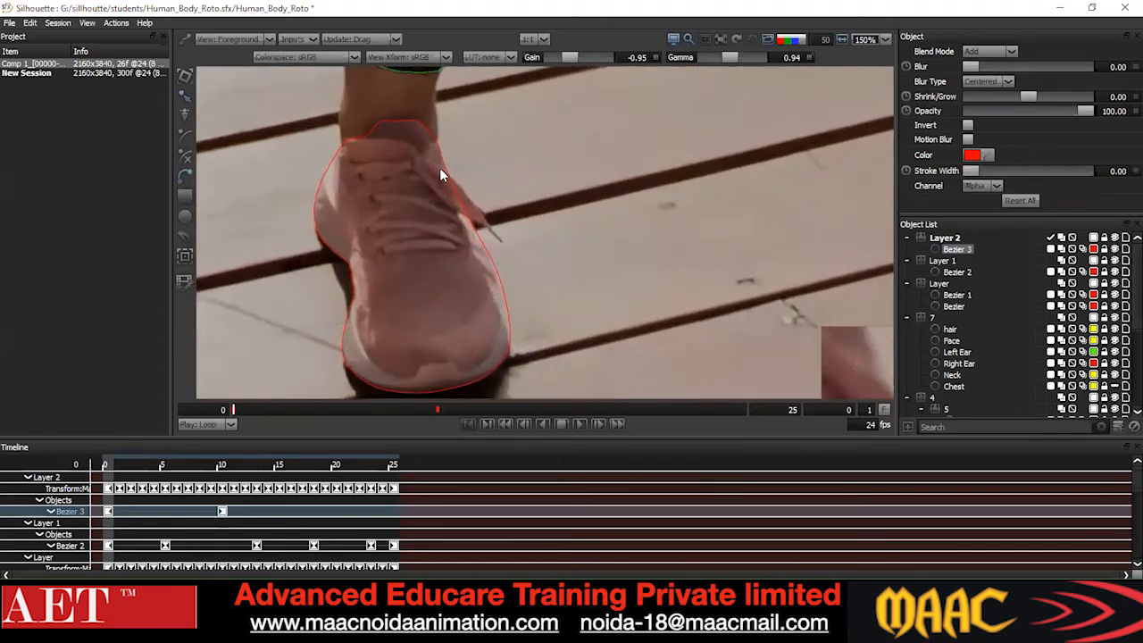
click(452, 178)
click(192, 98)
drag(503, 173, 290, 229)
key(Delete)
Draw a new closed Bezier shape in Layer 2 around the loose shoelace sticking out of the right-hand shoe at frame 0.
click(948, 243)
click(951, 251)
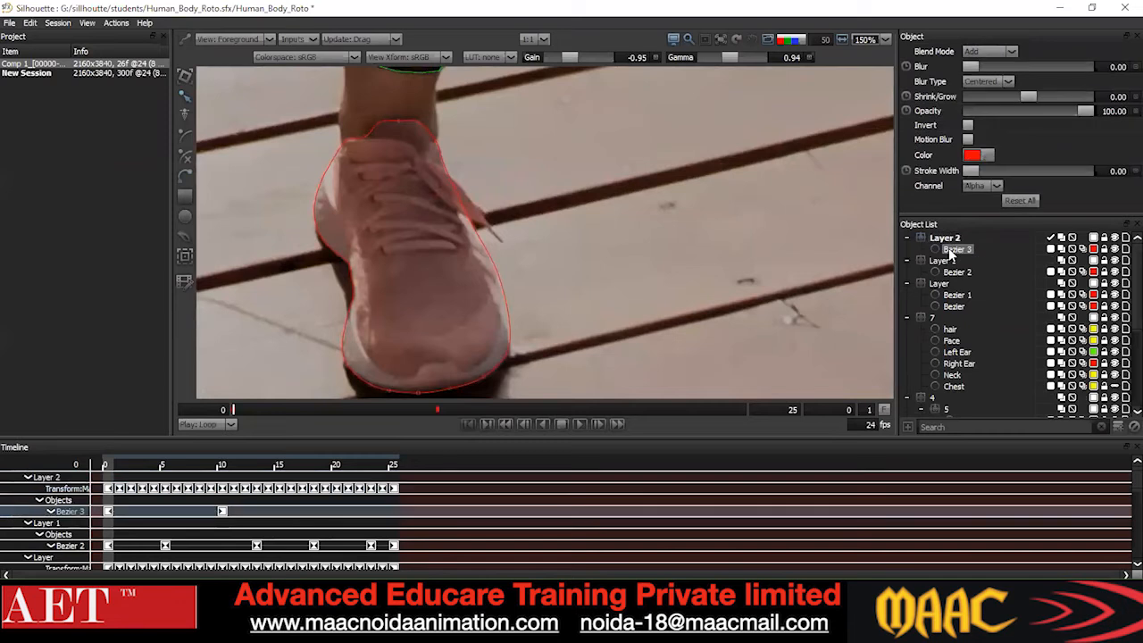
click(948, 239)
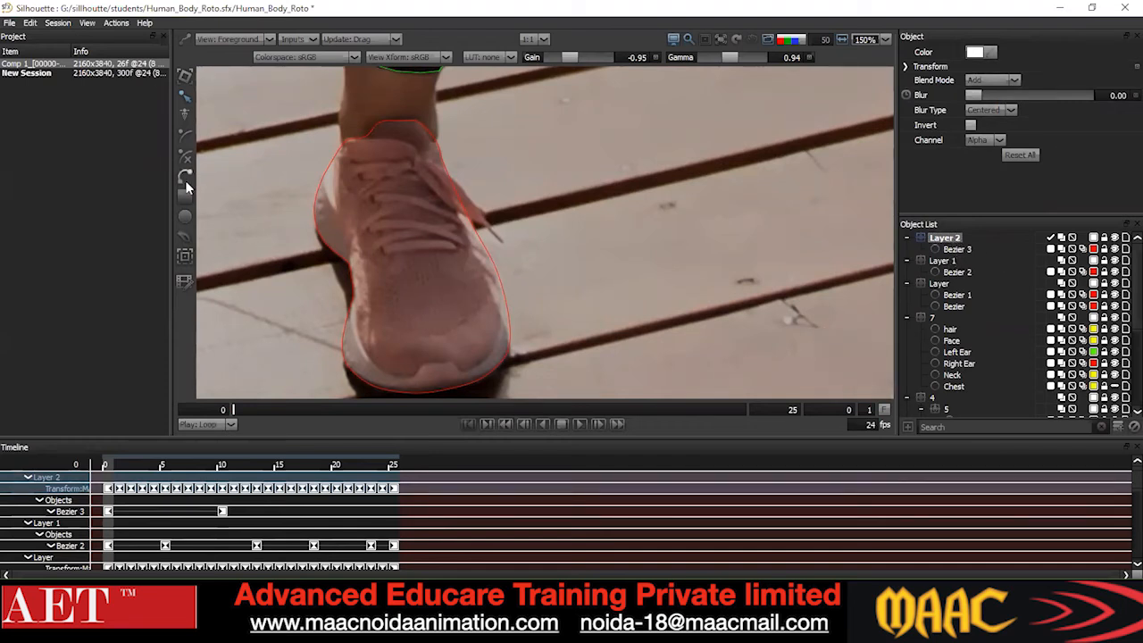
scroll(474, 188, up, 2)
click(431, 168)
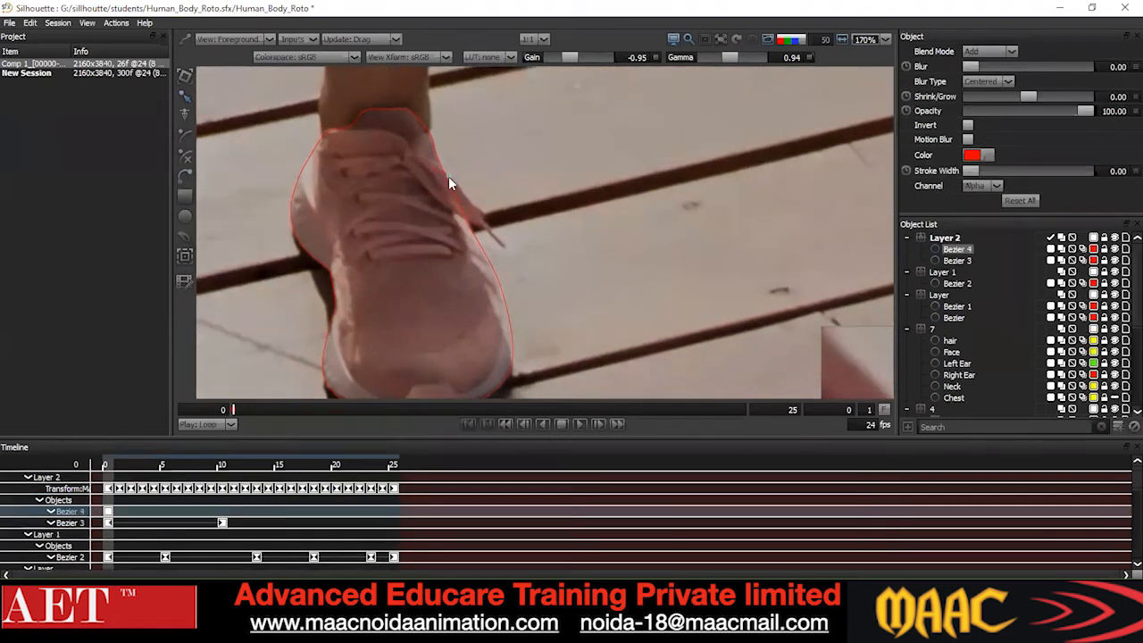
click(483, 217)
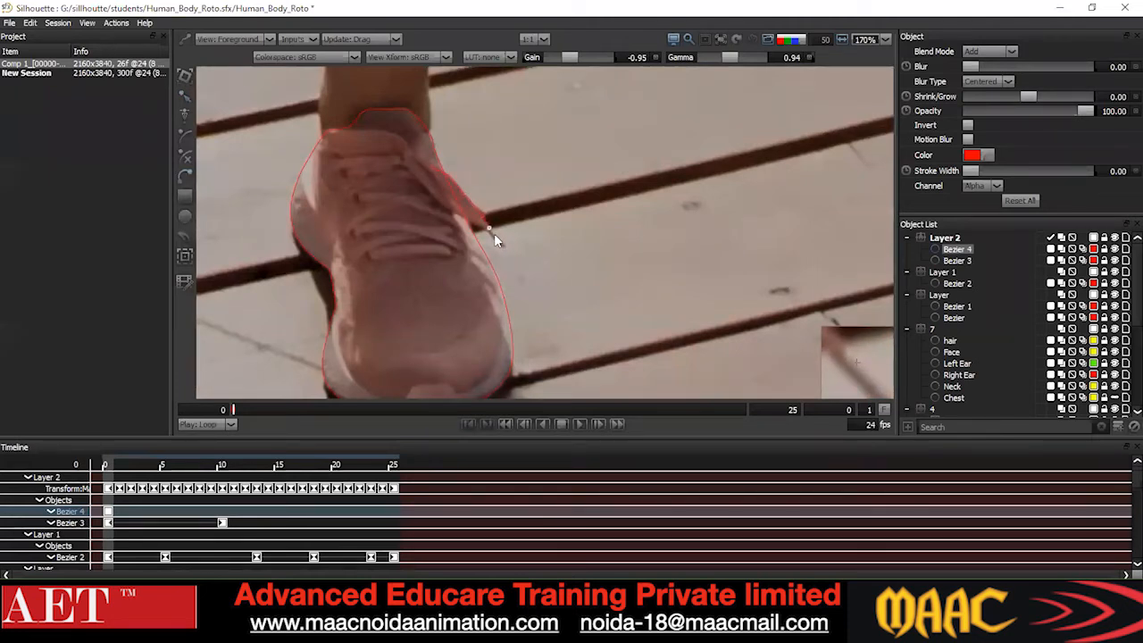
key(ctrl+z)
key(ctrl+z)
click(490, 227)
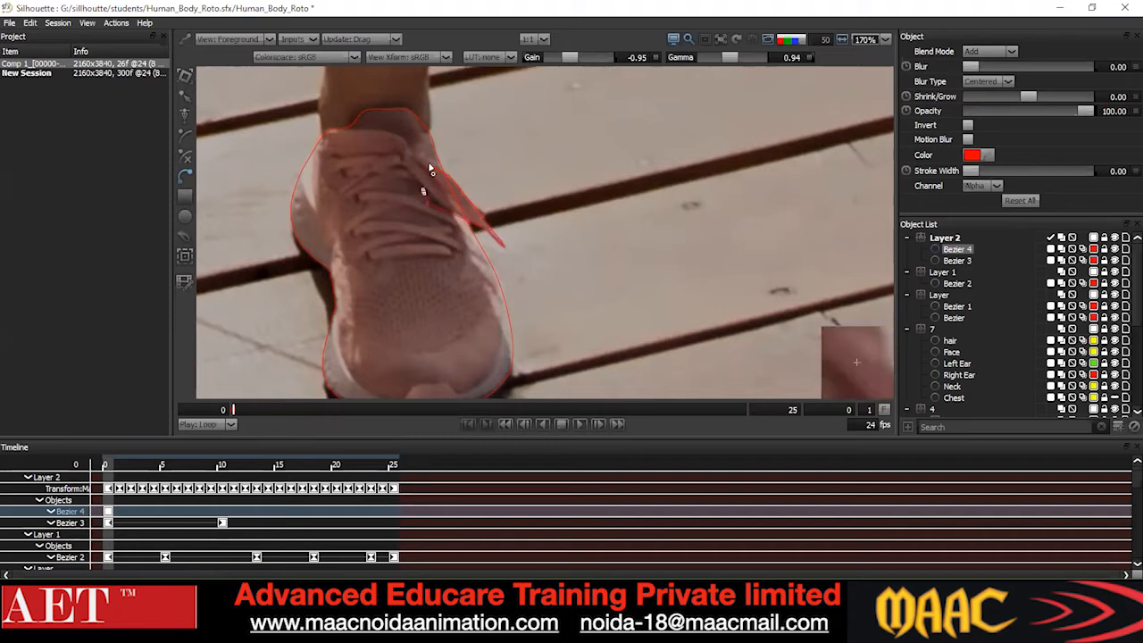
scroll(434, 166, up, 2)
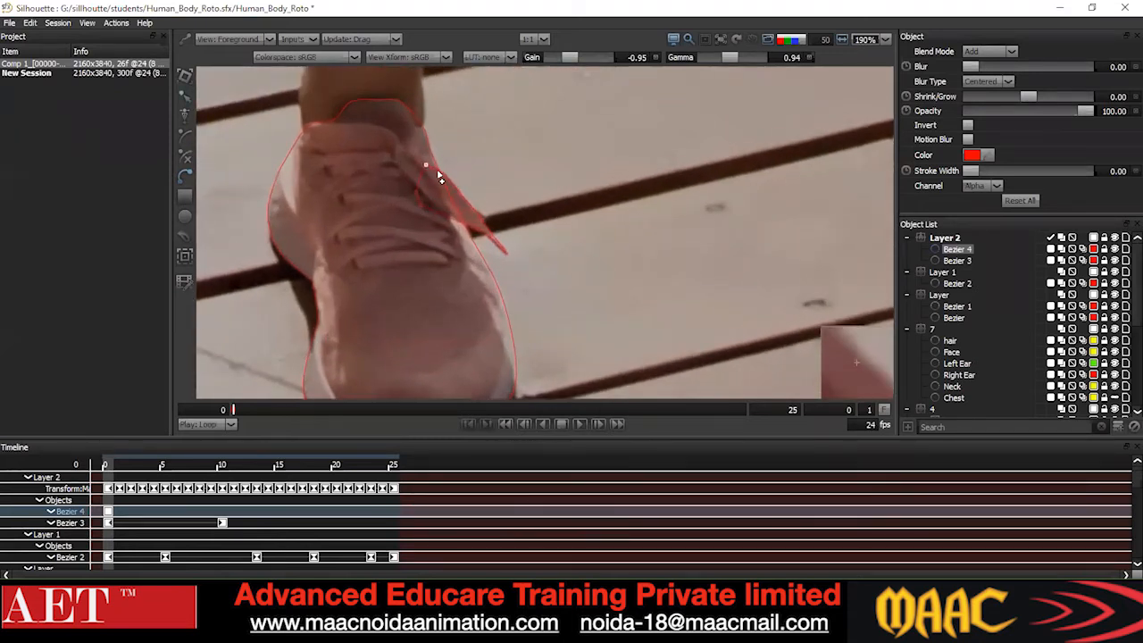
Select all points of the new shoelace shape and adjust its curve for reshaping.
scroll(434, 170, down, 2)
key(ctrl+a)
right_click(535, 194)
click(591, 303)
key(r)
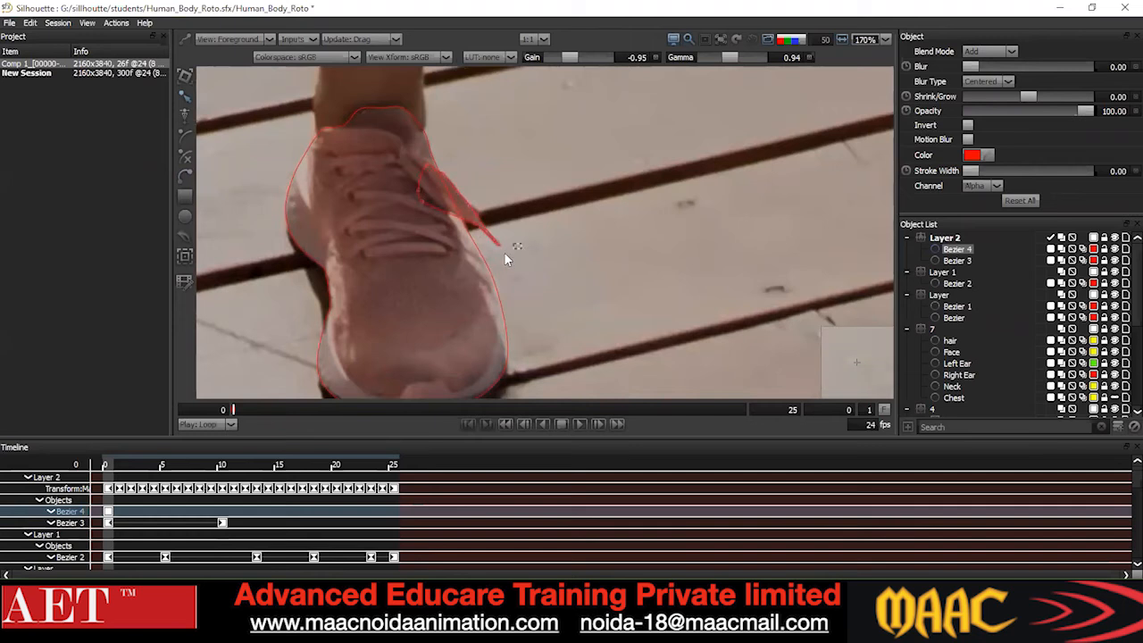
scroll(525, 208, down, 1)
right_click(563, 157)
click(632, 271)
Refine the shoelace shape's control points where the lace crosses the outer edge of the shoe.
scroll(547, 212, down, 1)
drag(582, 150, 331, 247)
right_click(521, 184)
click(578, 309)
drag(522, 192, 481, 213)
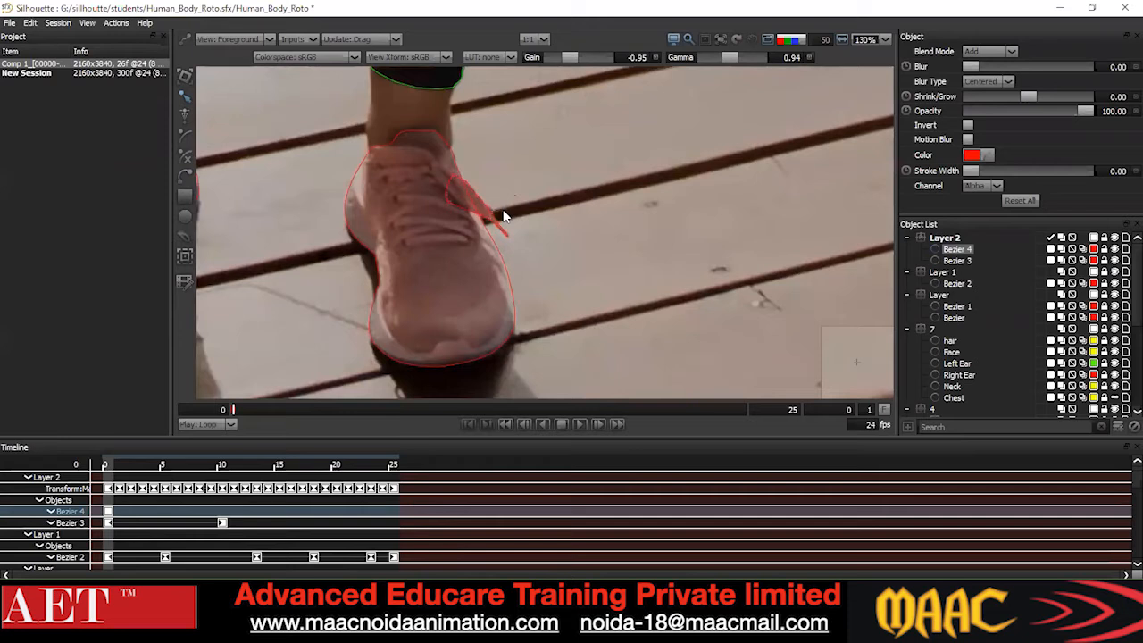
click(548, 221)
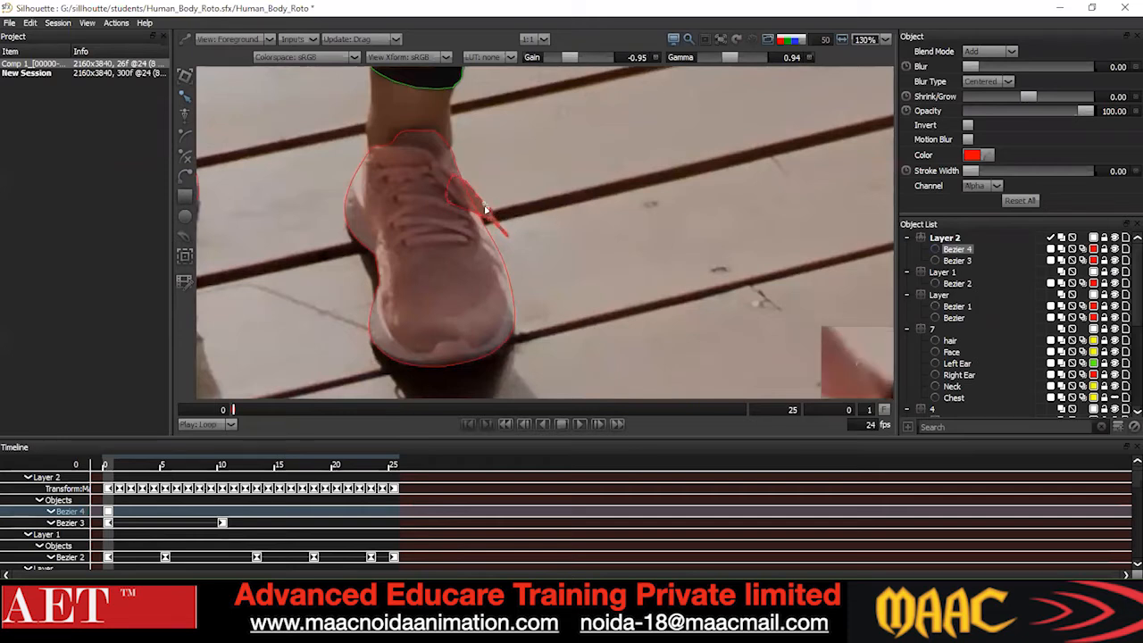
scroll(563, 179, down, 3)
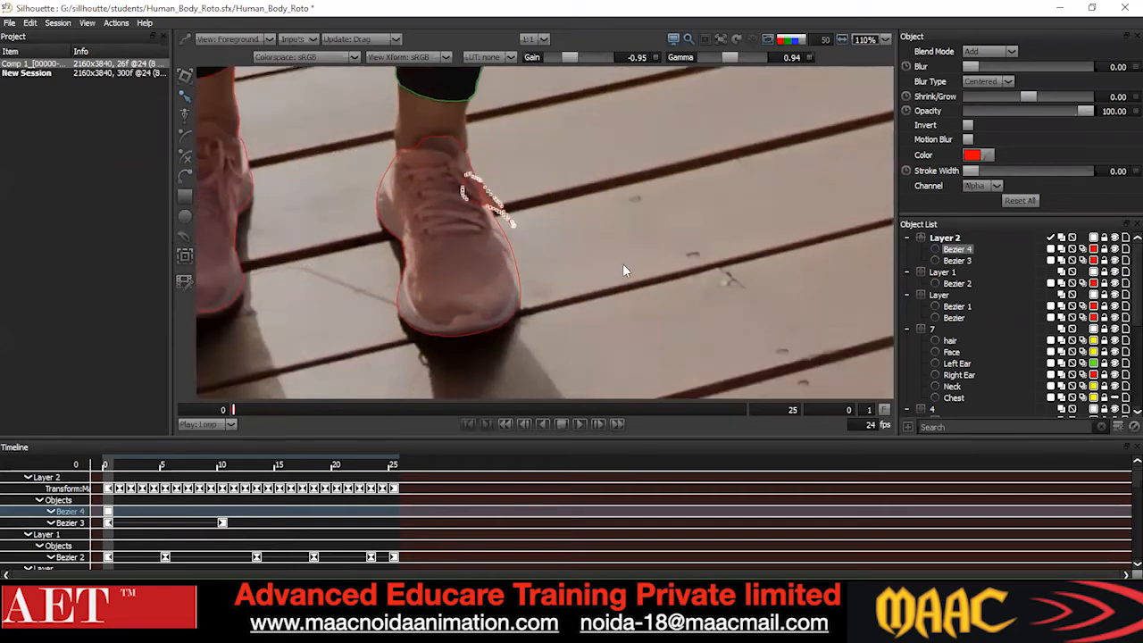
scroll(572, 230, up, 2)
scroll(501, 226, up, 2)
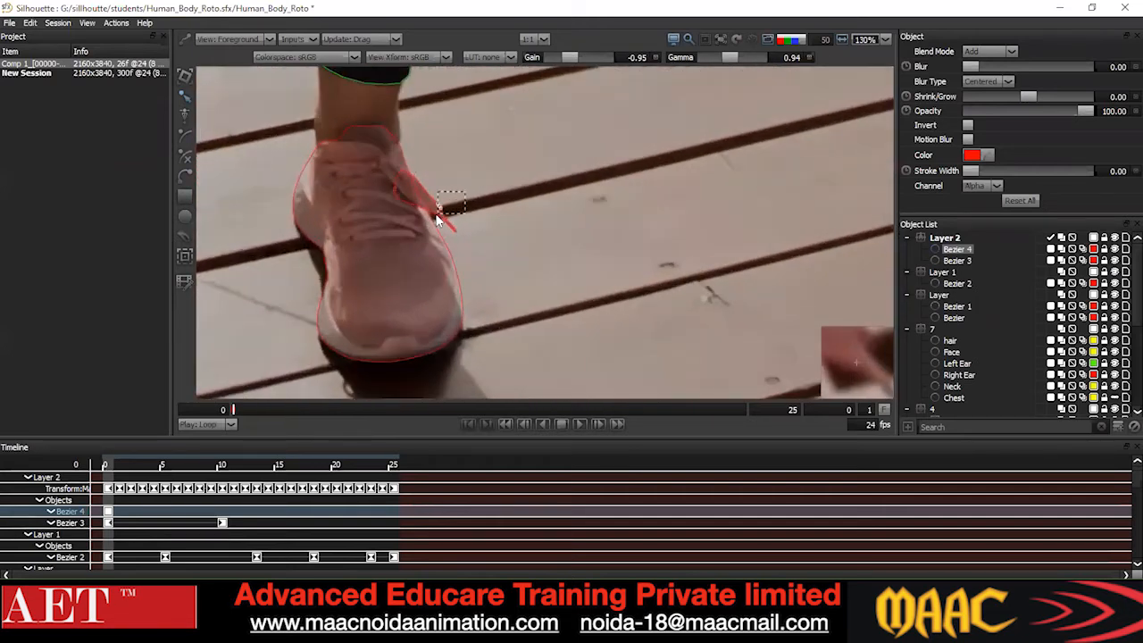
scroll(501, 216, down, 2)
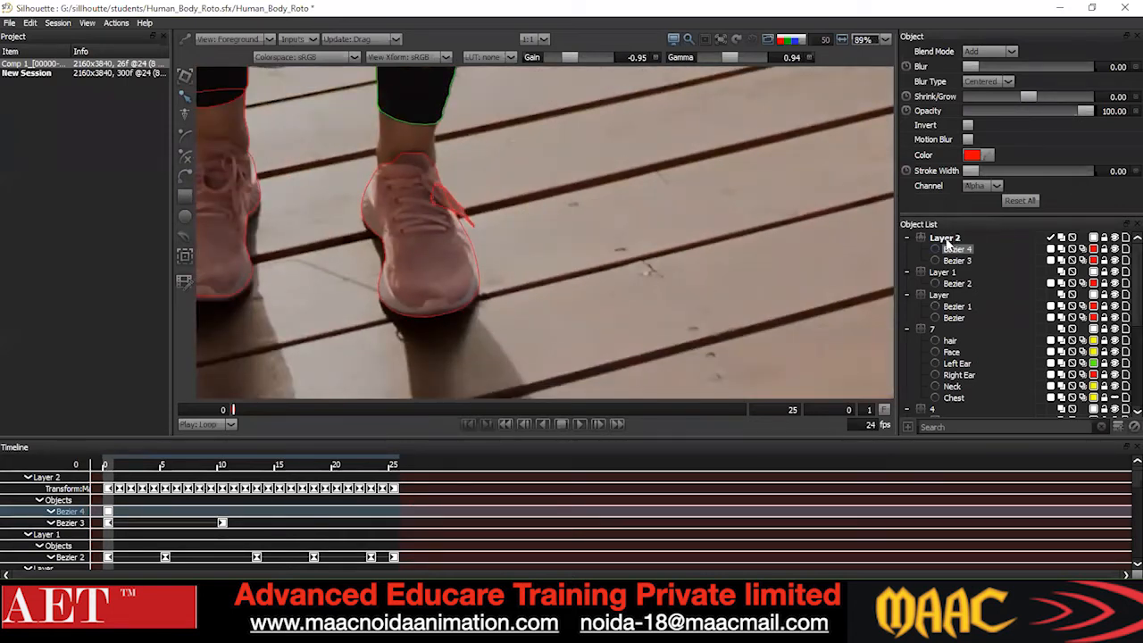
Scrub through the frames with Bezier 3 selected and inspect its upper shoe edge against the shoelace shape at frame 0.
click(472, 306)
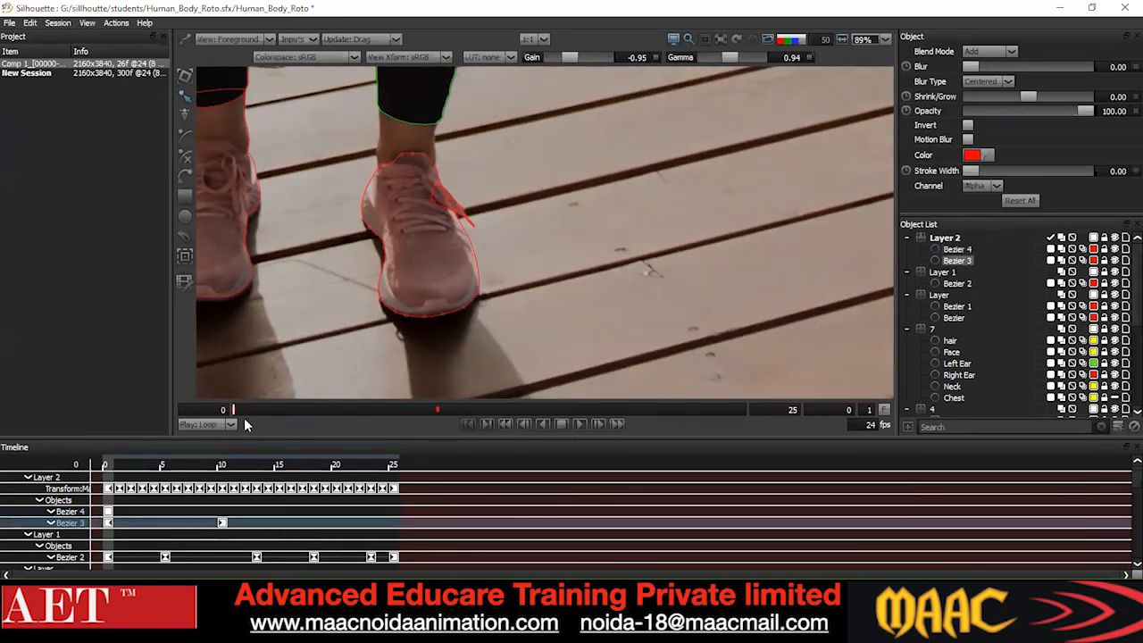
drag(247, 417, 462, 298)
click(471, 212)
drag(467, 406, 181, 447)
click(409, 322)
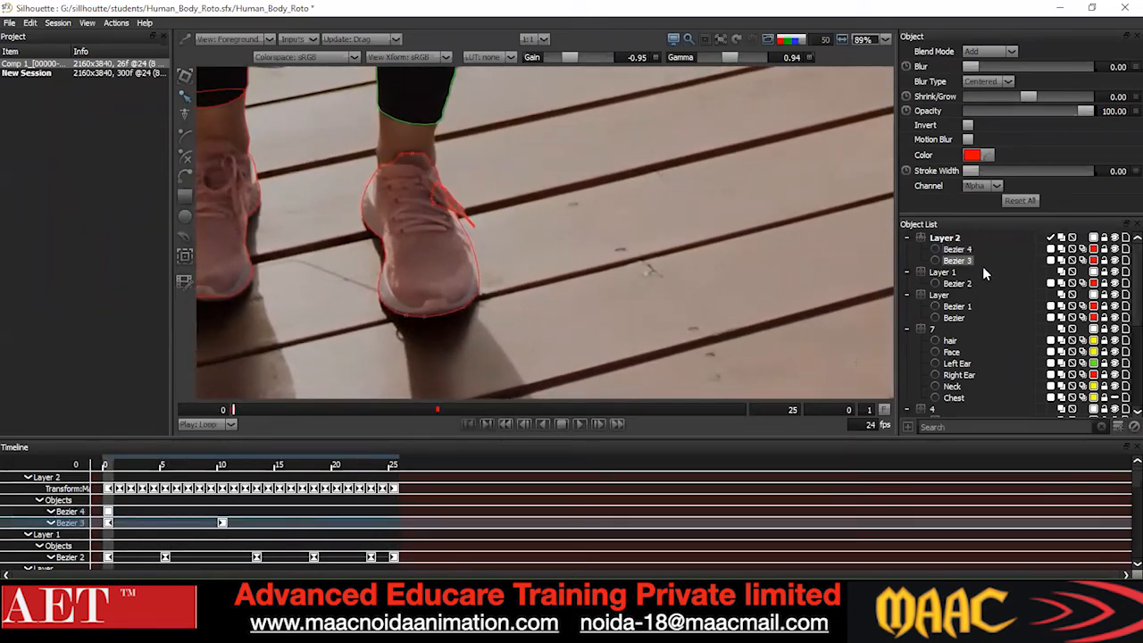
scroll(579, 198, down, 2)
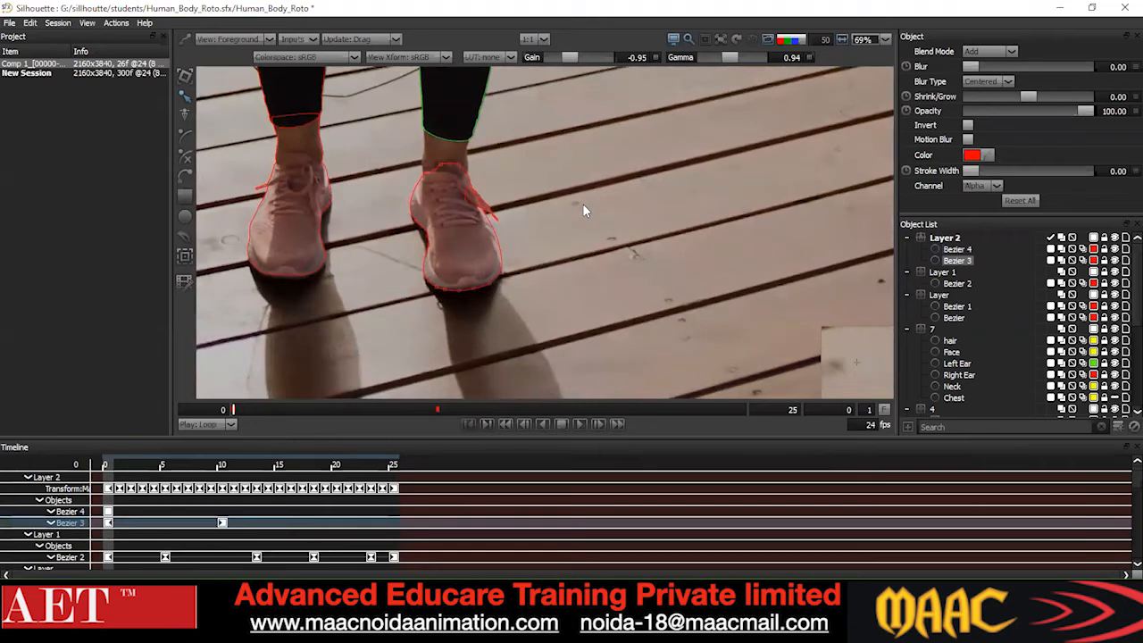
drag(508, 152, 406, 226)
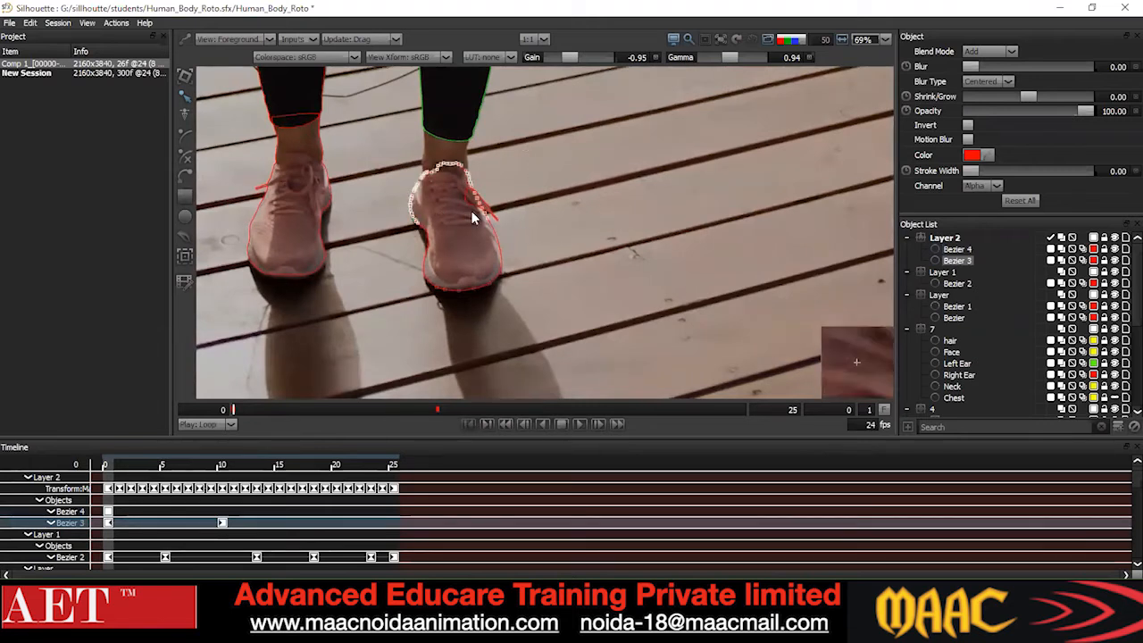
click(499, 227)
scroll(446, 235, up, 1)
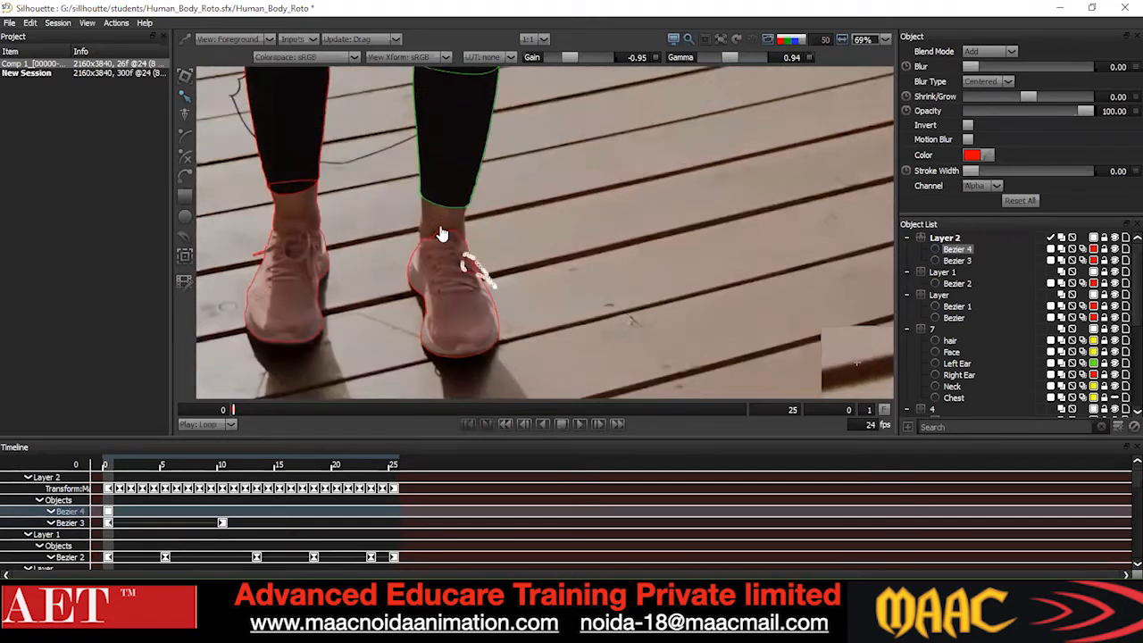
scroll(477, 192, down, 1)
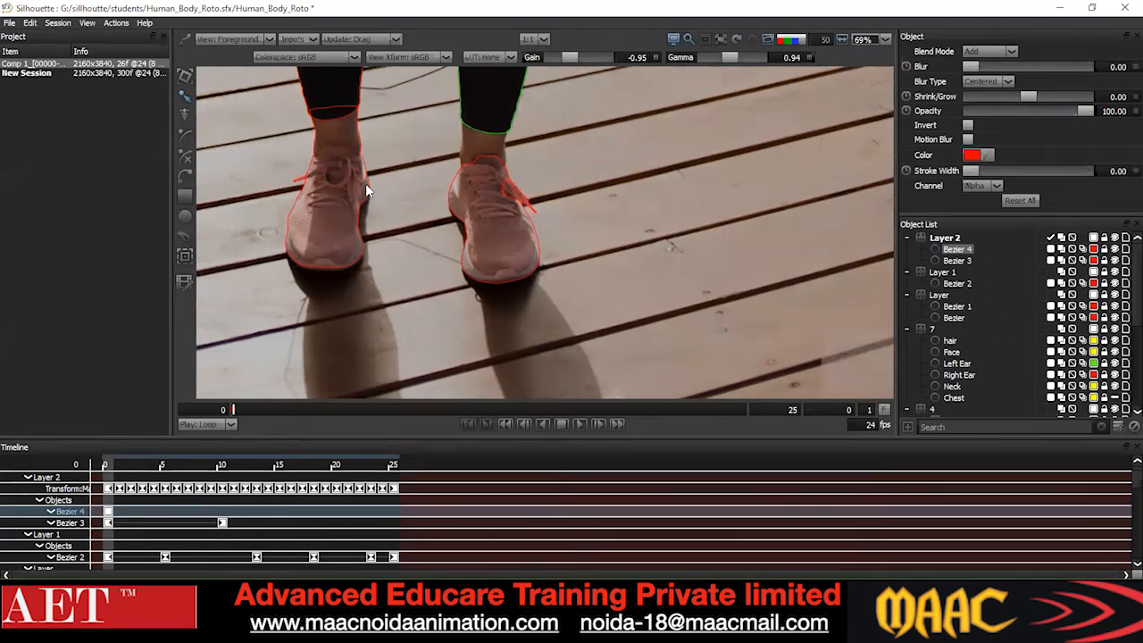
scroll(500, 159, up, 2)
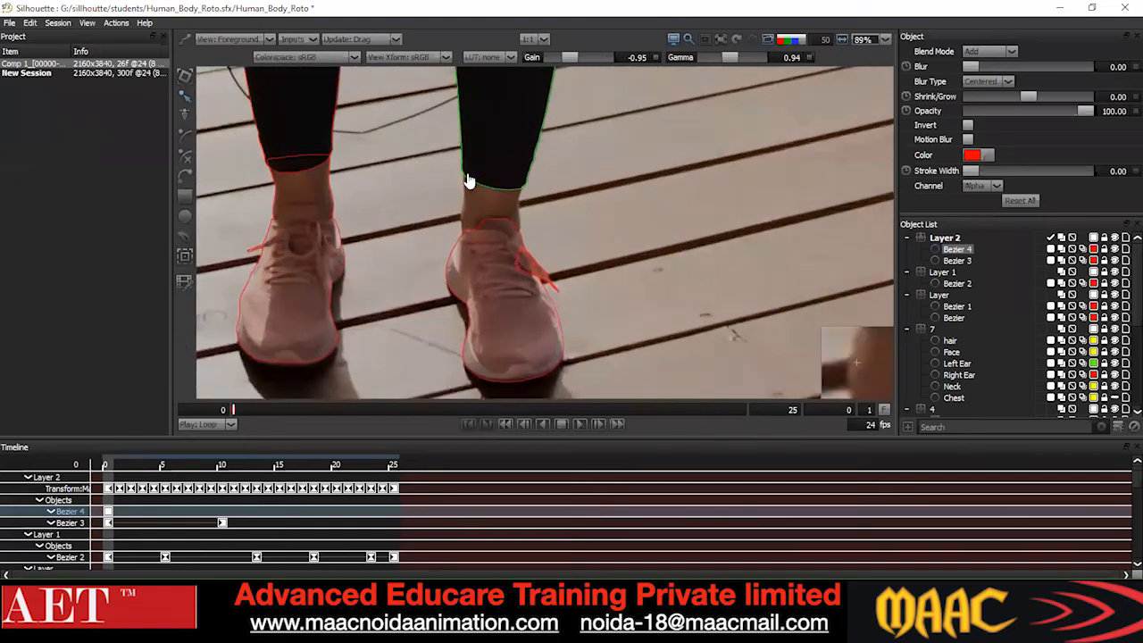
Draw a new closed Bezier shape in Layer 2 around the bare right-hand ankle, overlapping the trouser cuff and the shoe opening.
click(949, 238)
scroll(468, 168, up, 2)
click(467, 161)
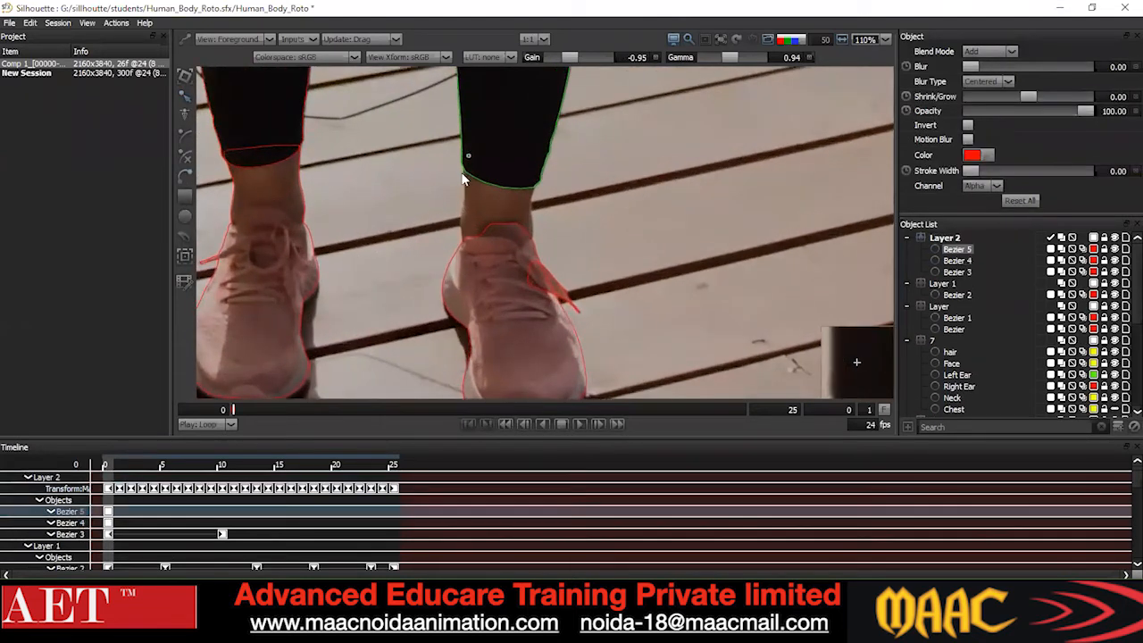
click(465, 203)
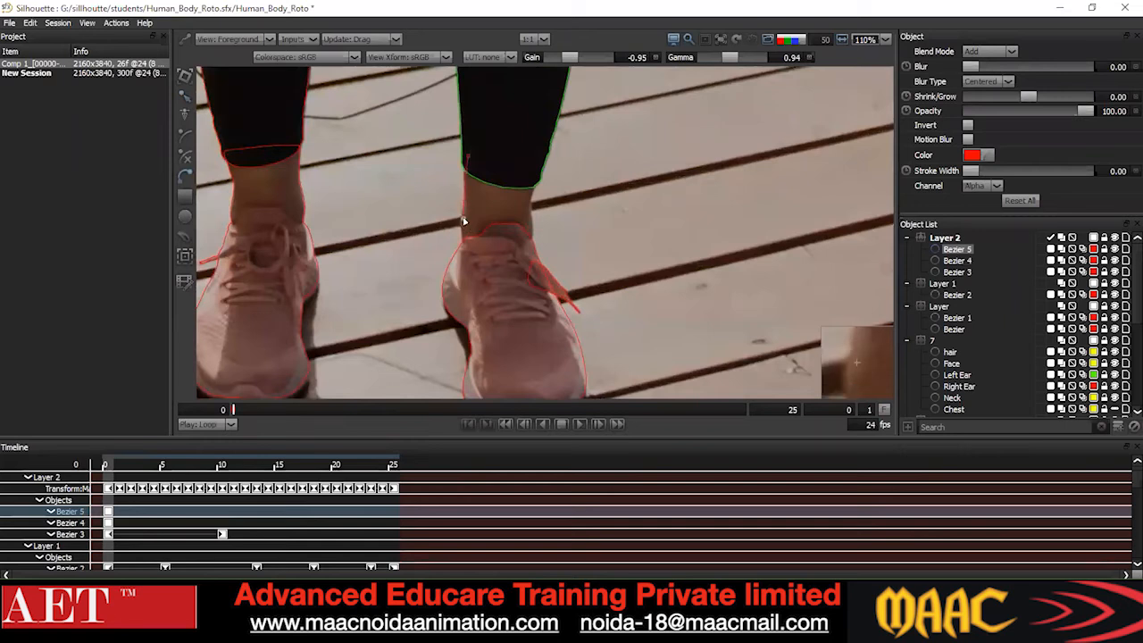
click(461, 218)
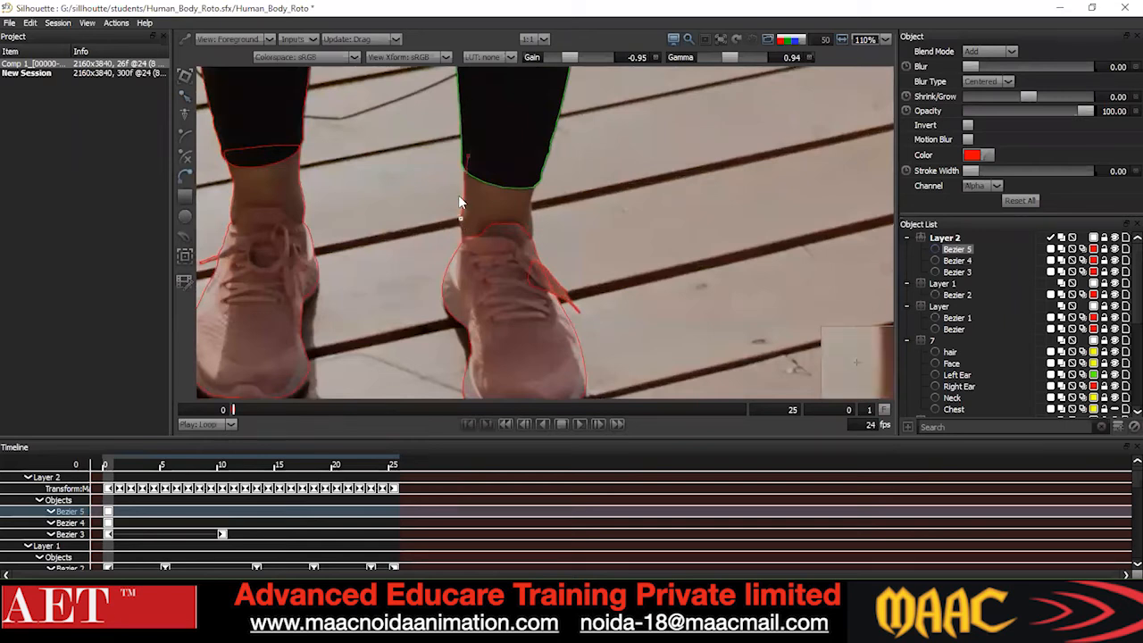
click(463, 246)
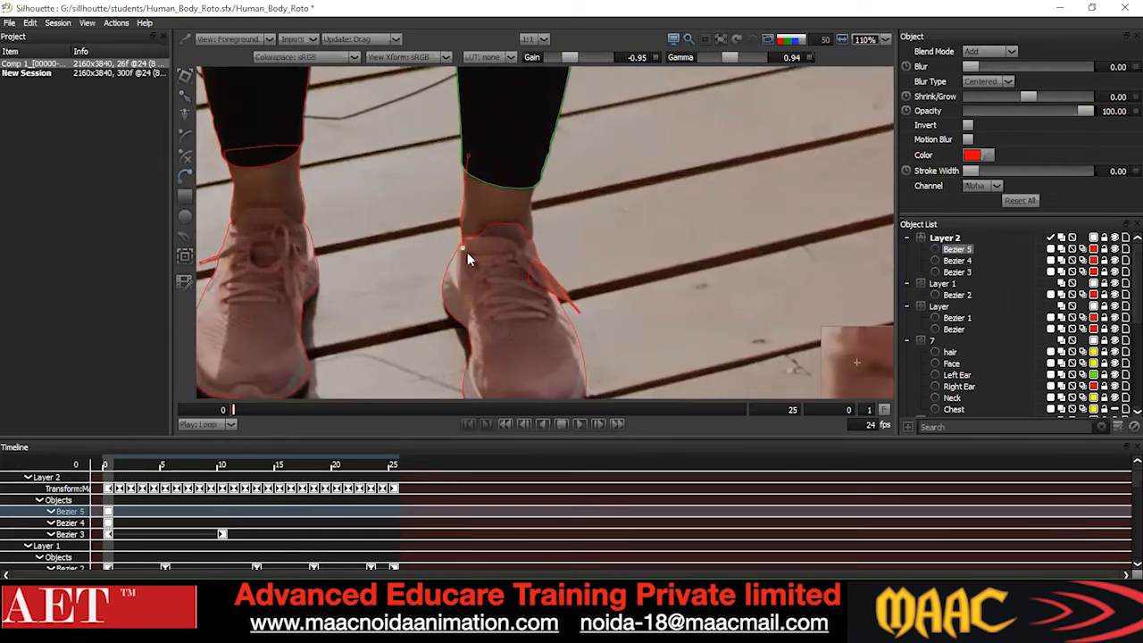
scroll(467, 252, down, 2)
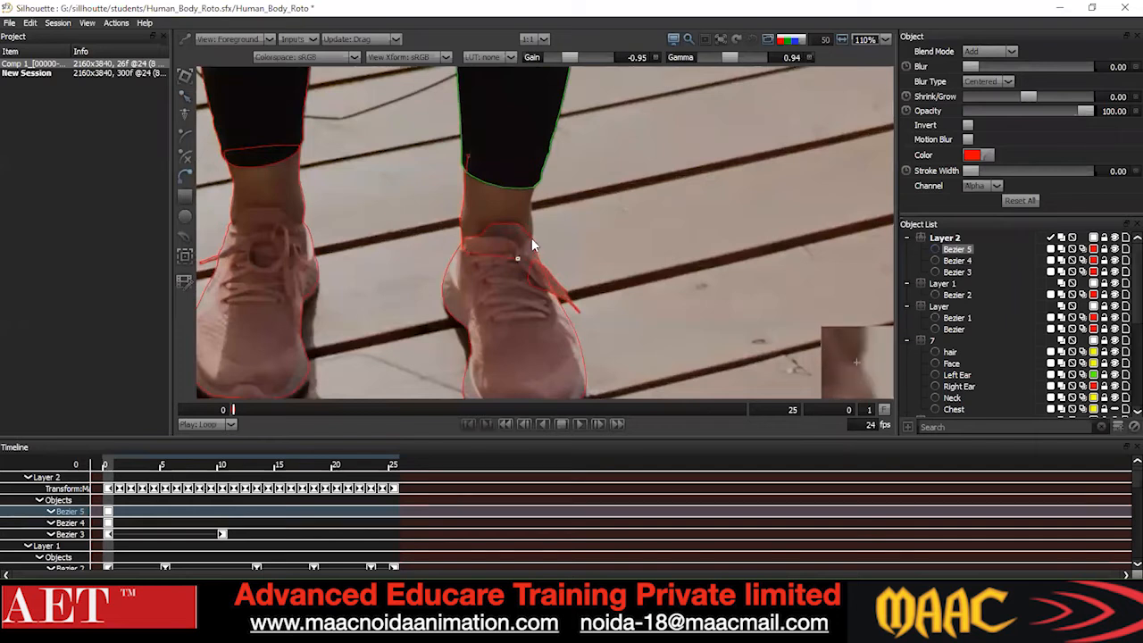
scroll(531, 237, down, 1)
scroll(530, 236, down, 4)
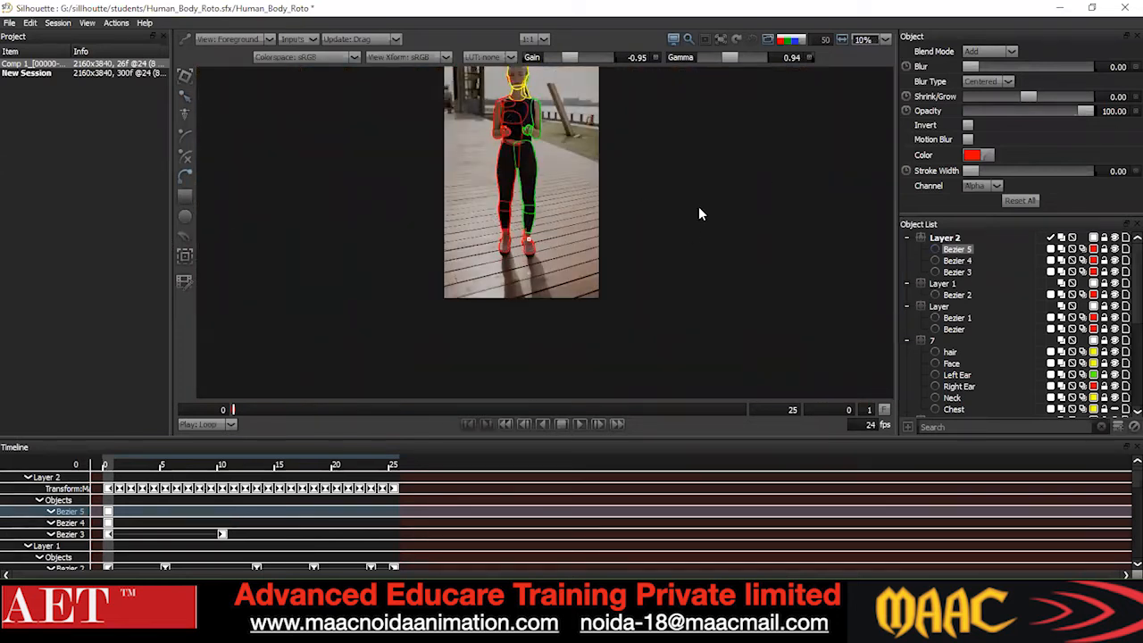
scroll(480, 223, up, 6)
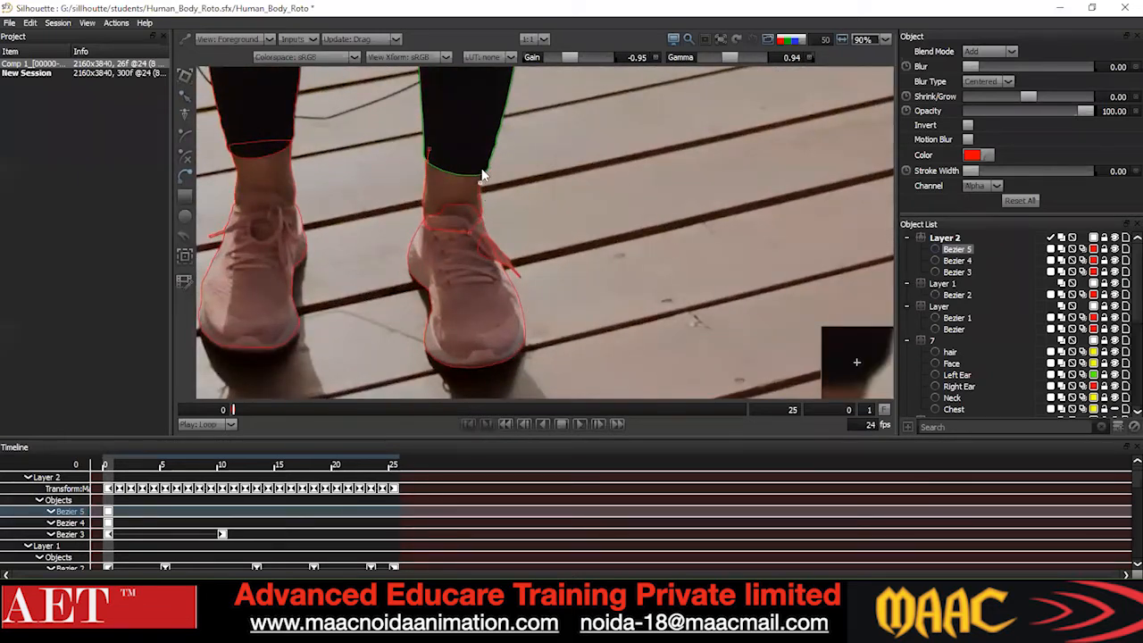
Adjust the ankle shape's points beside the shoe opening and smooth its whole outline.
scroll(436, 160, down, 2)
key(ctrl+a)
right_click(594, 184)
click(622, 270)
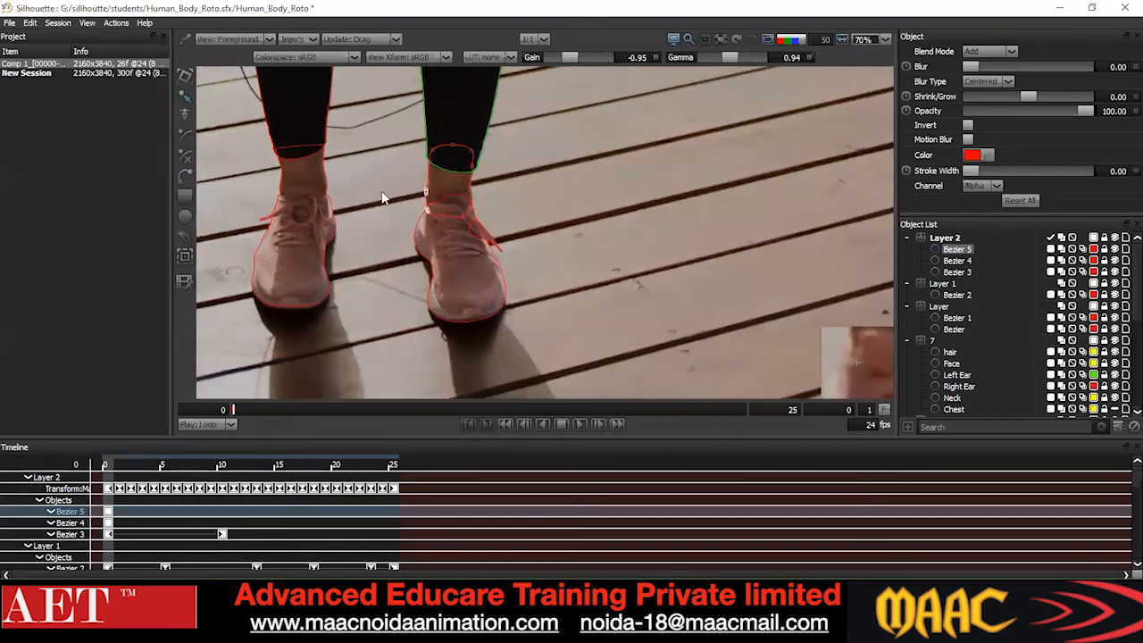
scroll(415, 172, up, 1)
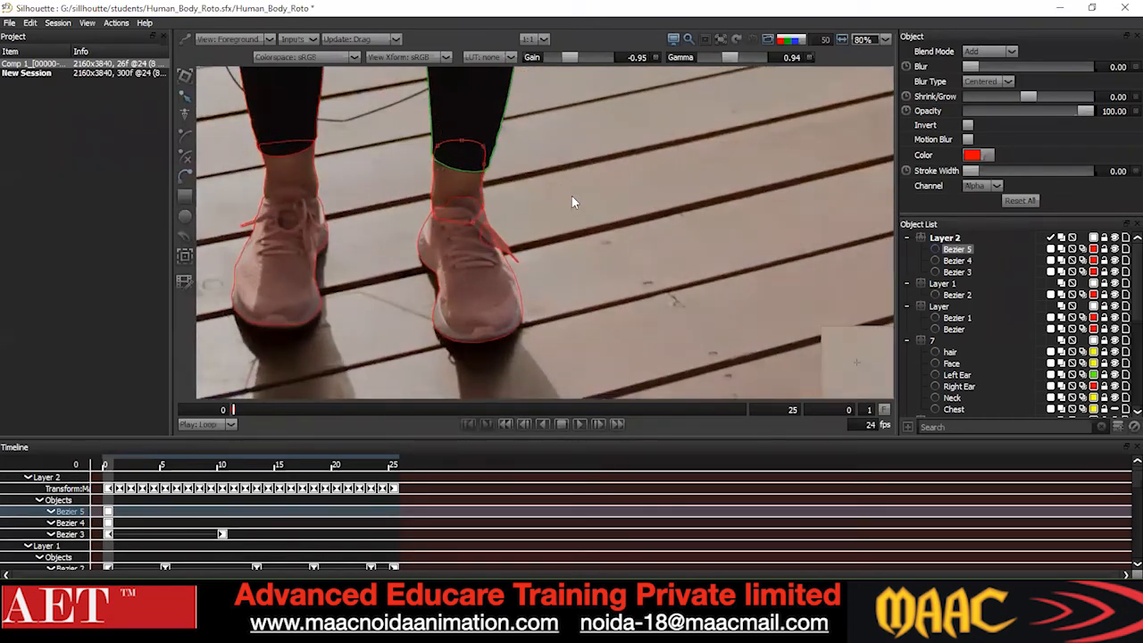
scroll(572, 202, down, 2)
key(ctrl+a)
right_click(584, 141)
click(610, 261)
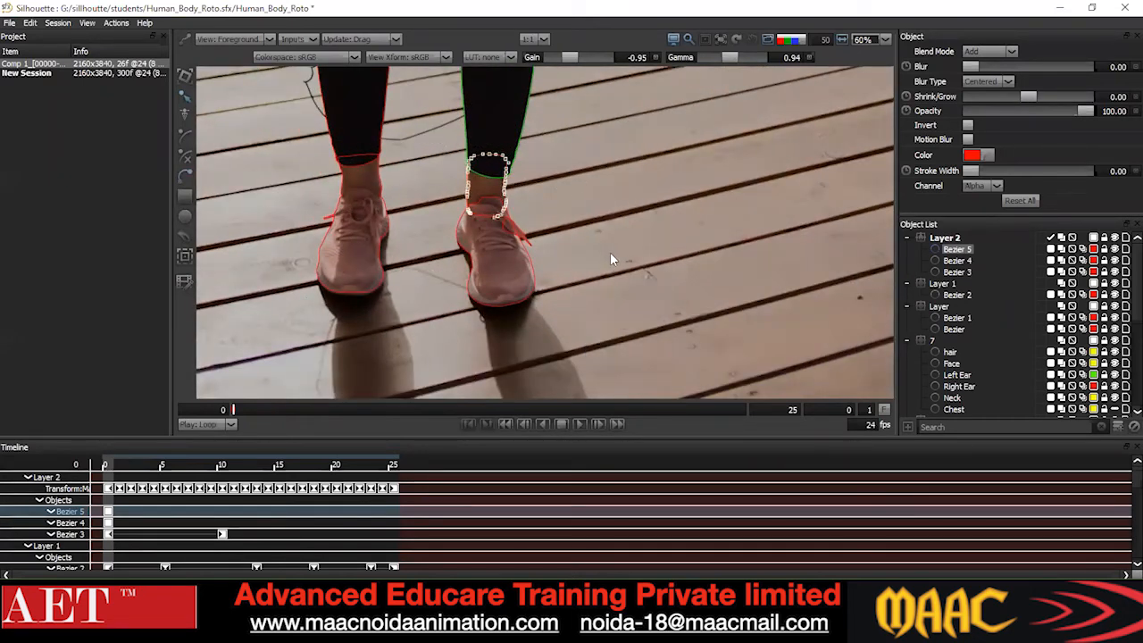
Refine the ankle shape's remaining points along the skin edges and under the trouser cuff.
scroll(517, 185, up, 5)
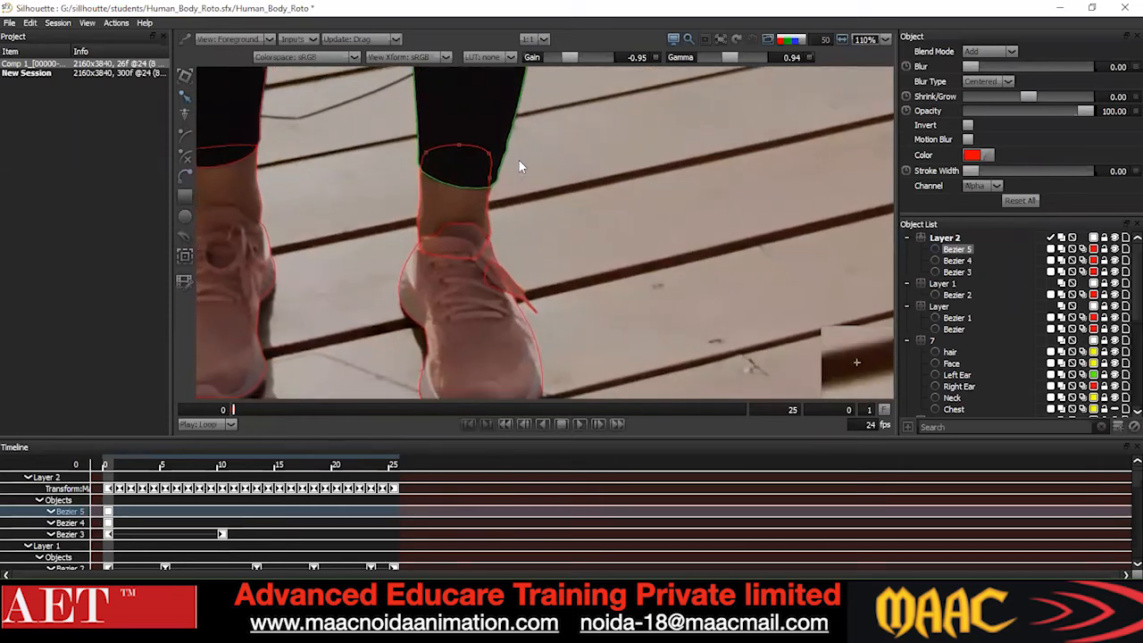
scroll(623, 191, down, 2)
key(ctrl+a)
right_click(587, 132)
click(625, 263)
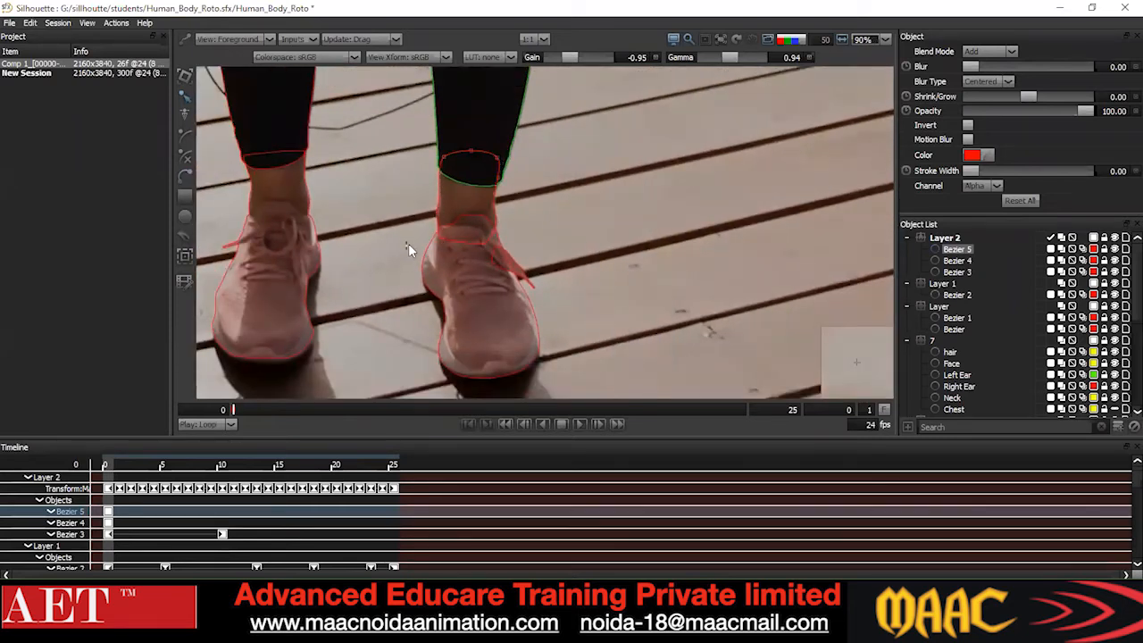
scroll(411, 244, down, 2)
key(ctrl+a)
right_click(614, 126)
click(643, 251)
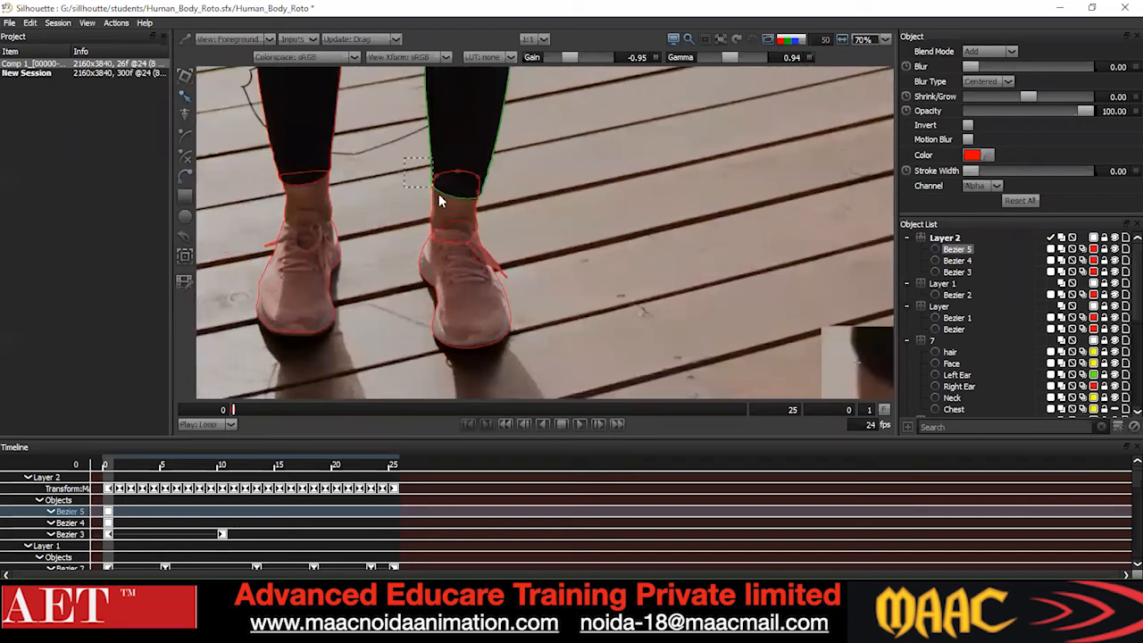
Play back the clip to check the ankle shape's motion, and select the Left Calf shape above the ankle.
key(Right)
key(space)
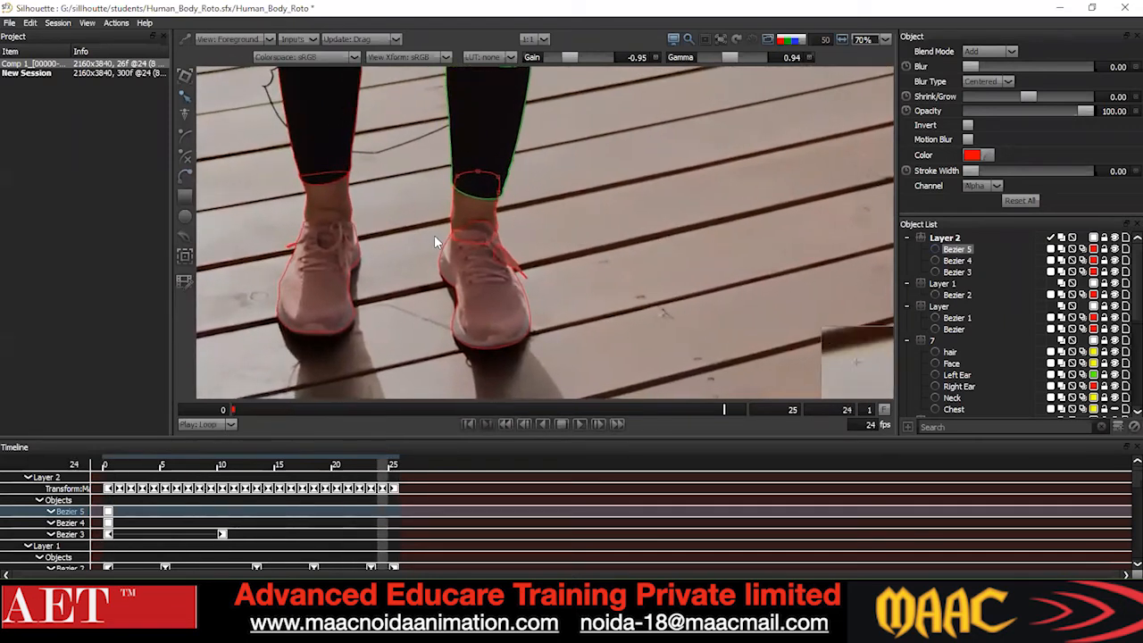
click(433, 260)
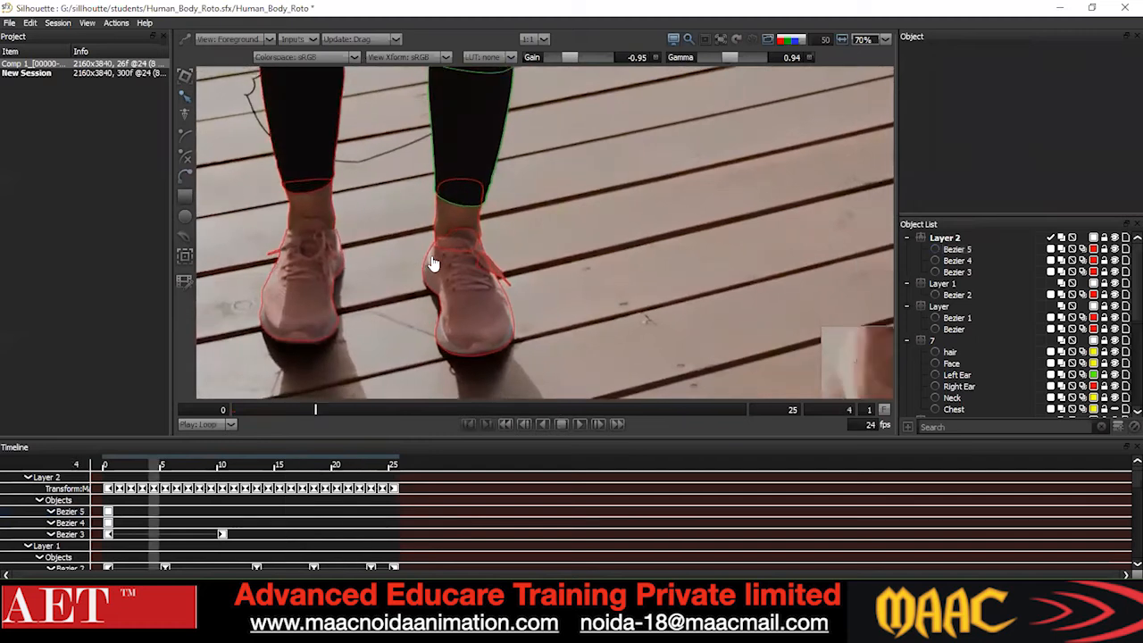
click(463, 204)
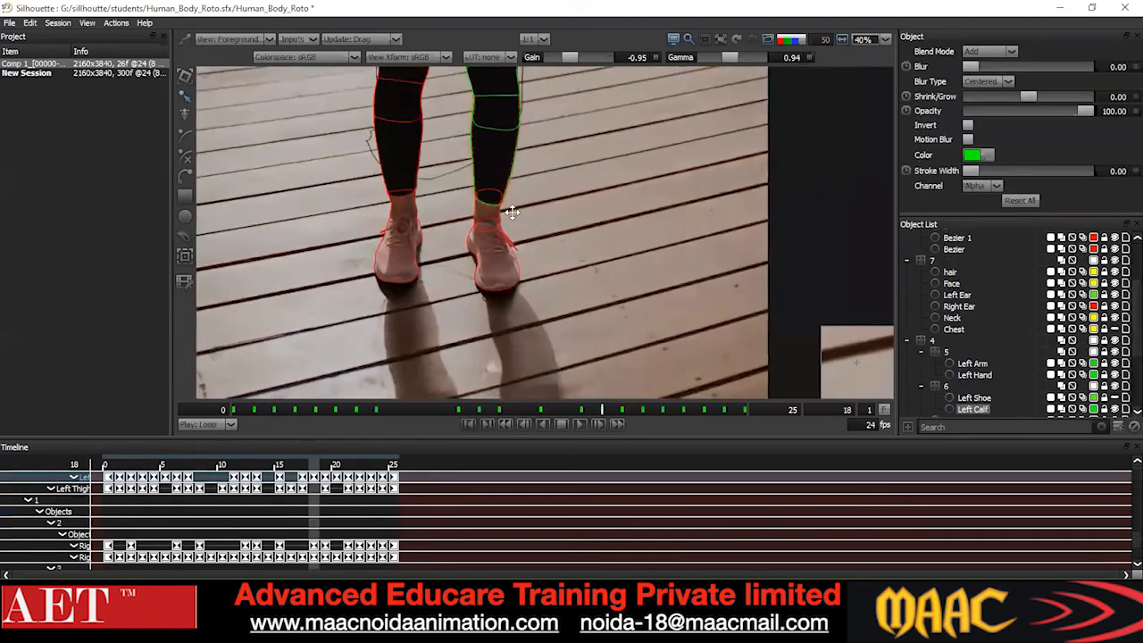
Select the right-hand ankle shape and scrub back through the clip to check its motion.
scroll(476, 255, up, 1)
click(459, 265)
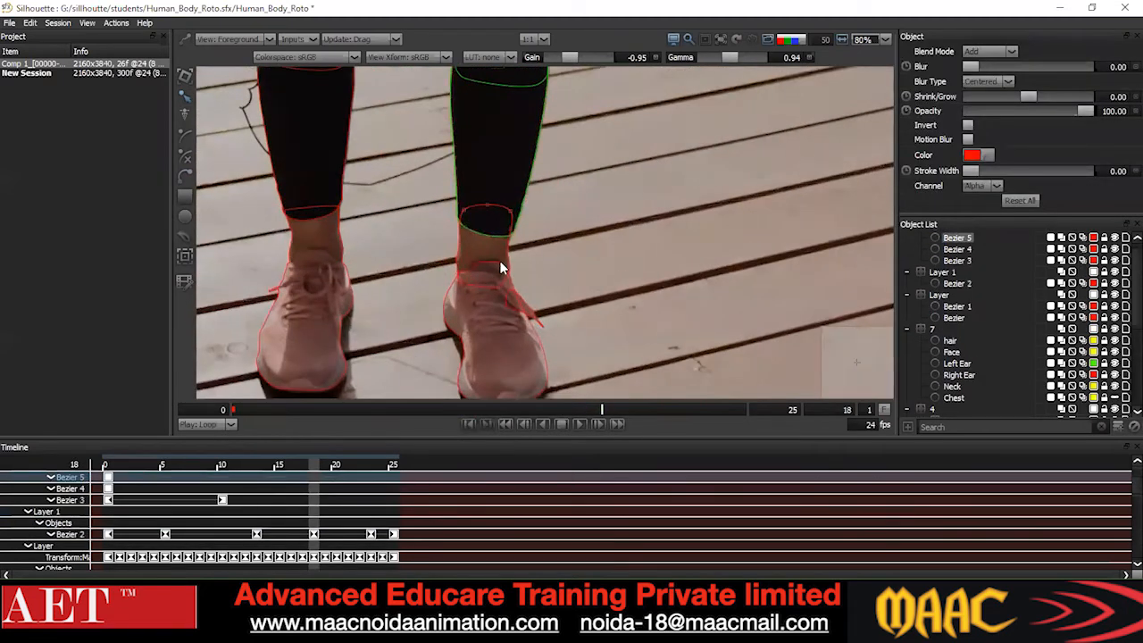
scroll(569, 228, down, 2)
key(x)
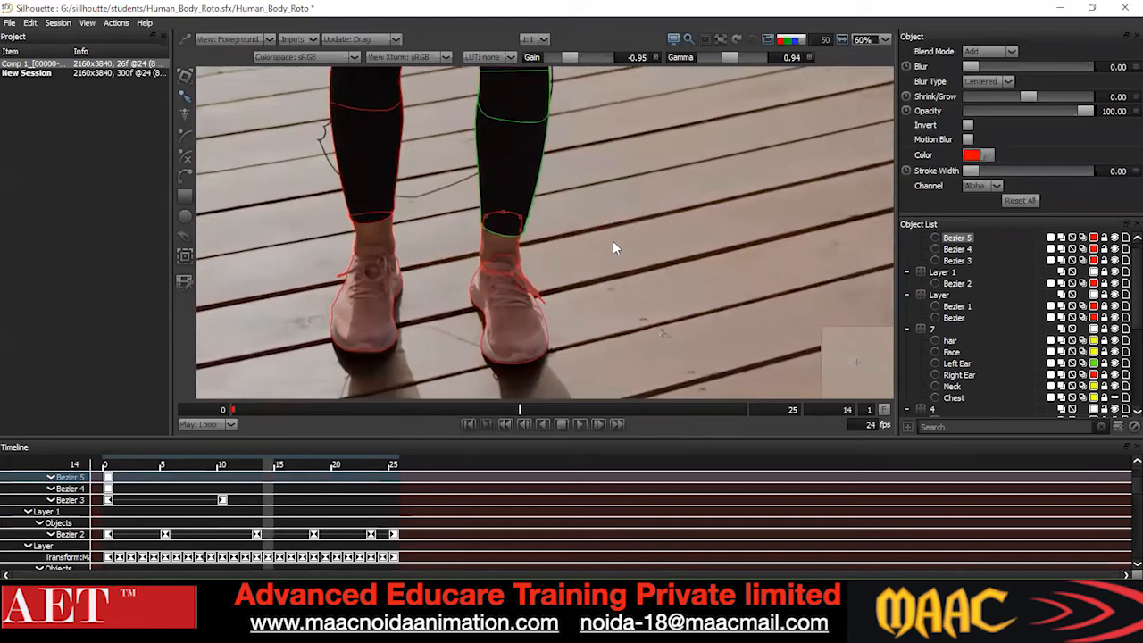
Select the Left Calf, ankle, shoelace and shoe shapes together and play the clip from frame 0 to compare their motion.
click(534, 211)
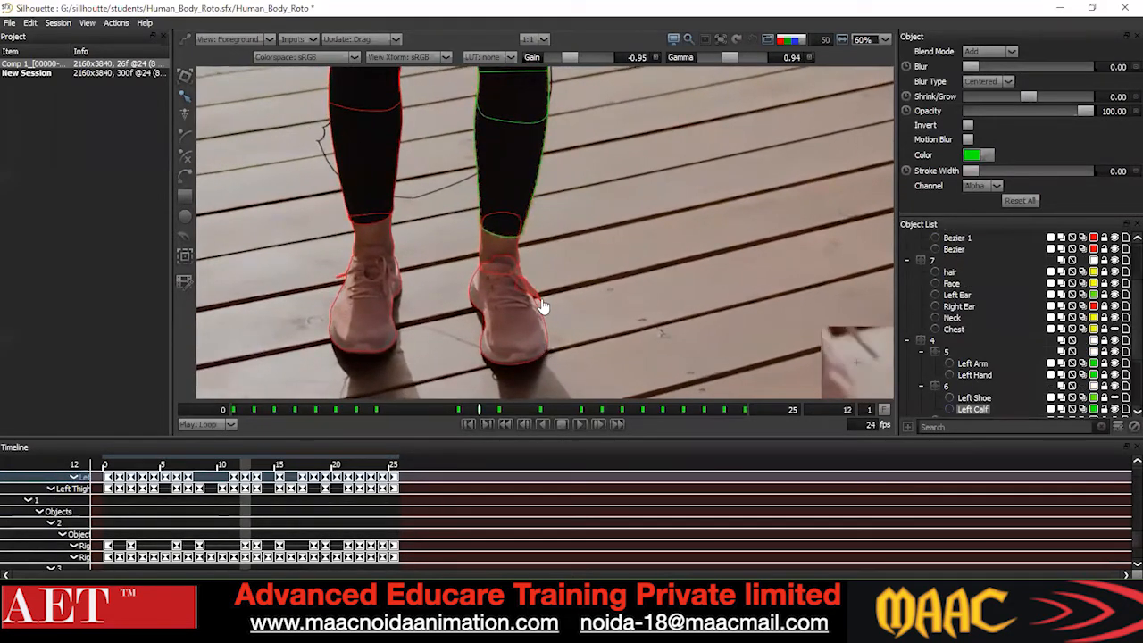
click(542, 306)
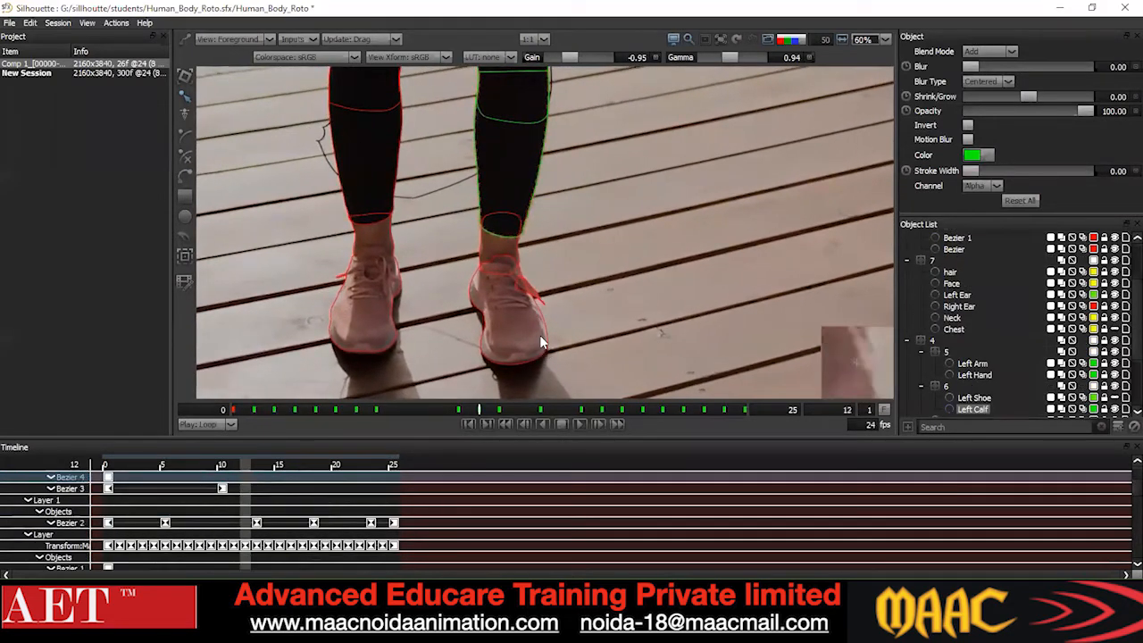
shift+click(481, 247)
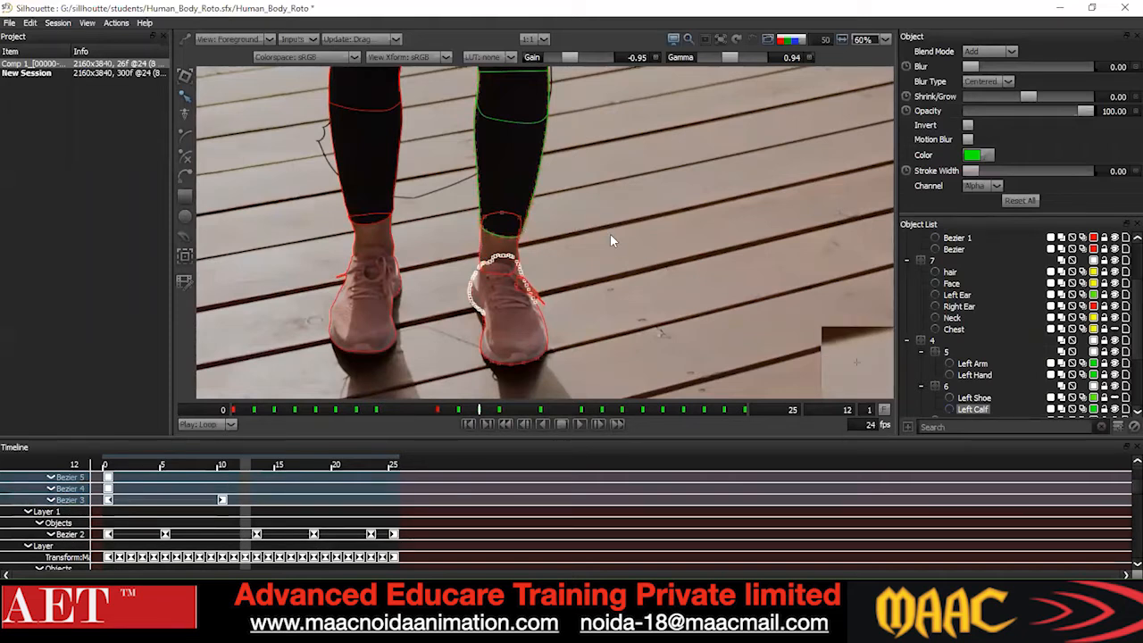
scroll(561, 243, down, 4)
drag(627, 136, 569, 216)
drag(544, 246, 425, 367)
scroll(503, 213, up, 5)
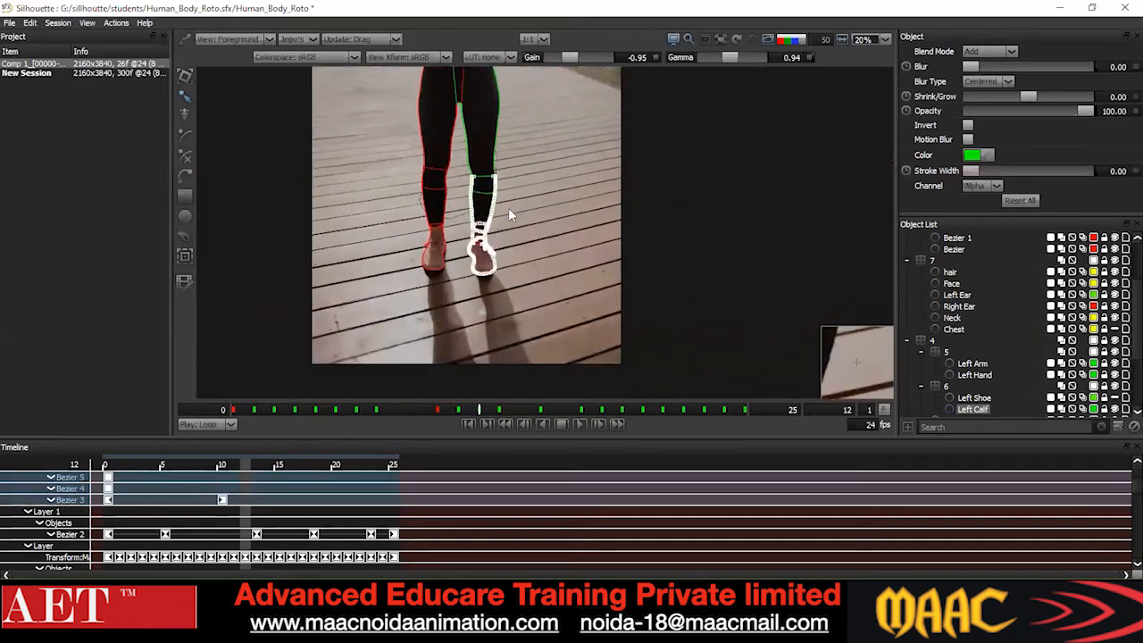
click(233, 410)
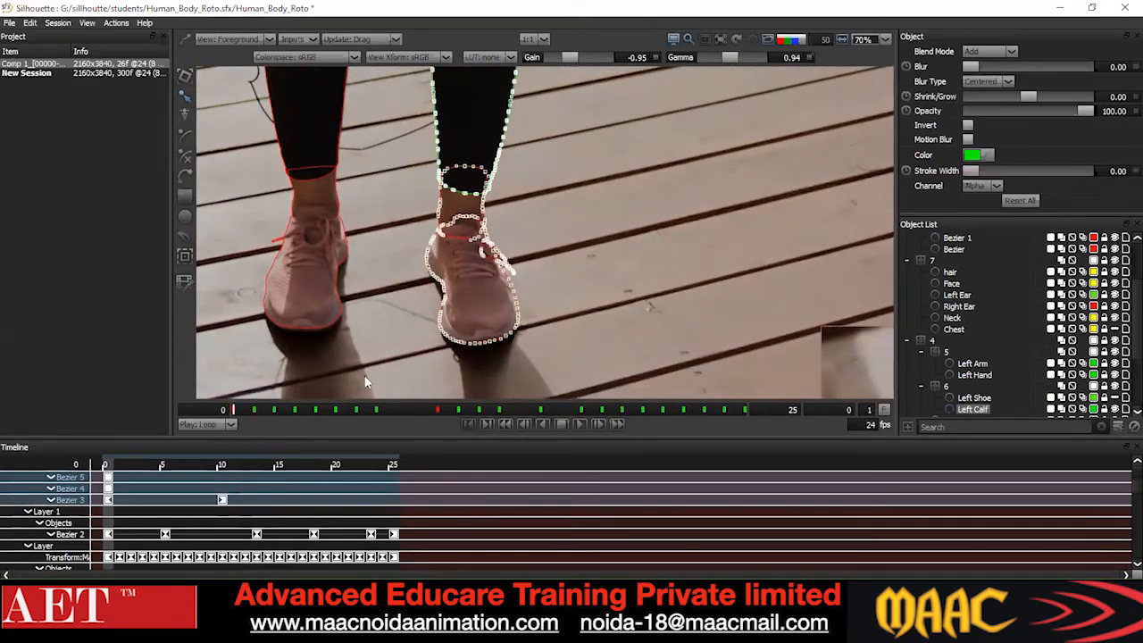
key(space)
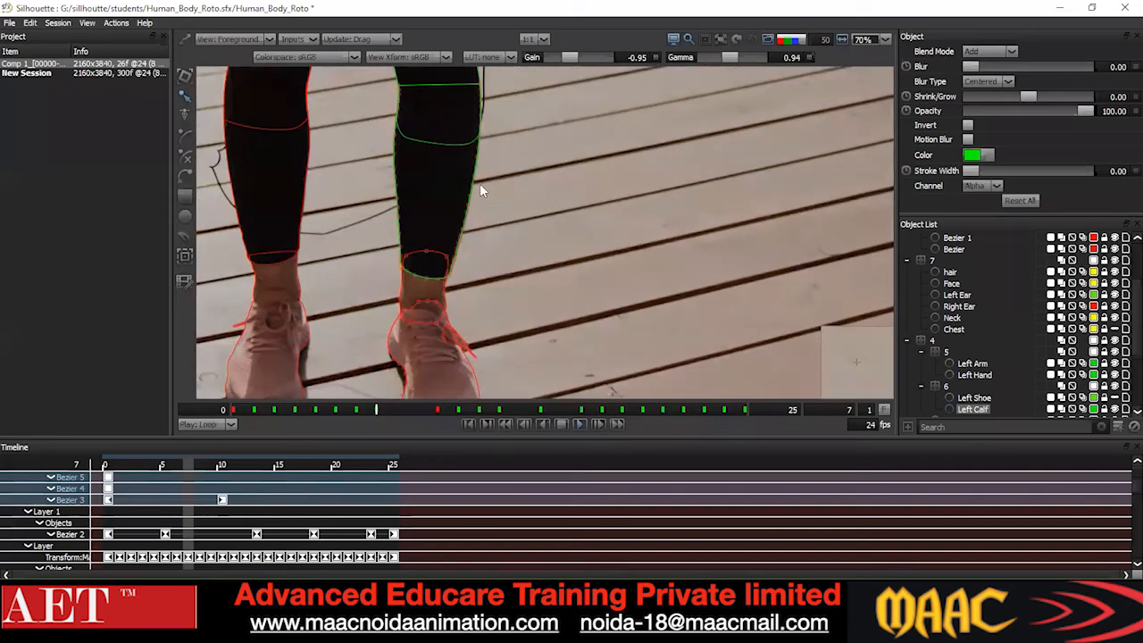
Select the Left Calf shape at frame 7 and hide it.
click(709, 274)
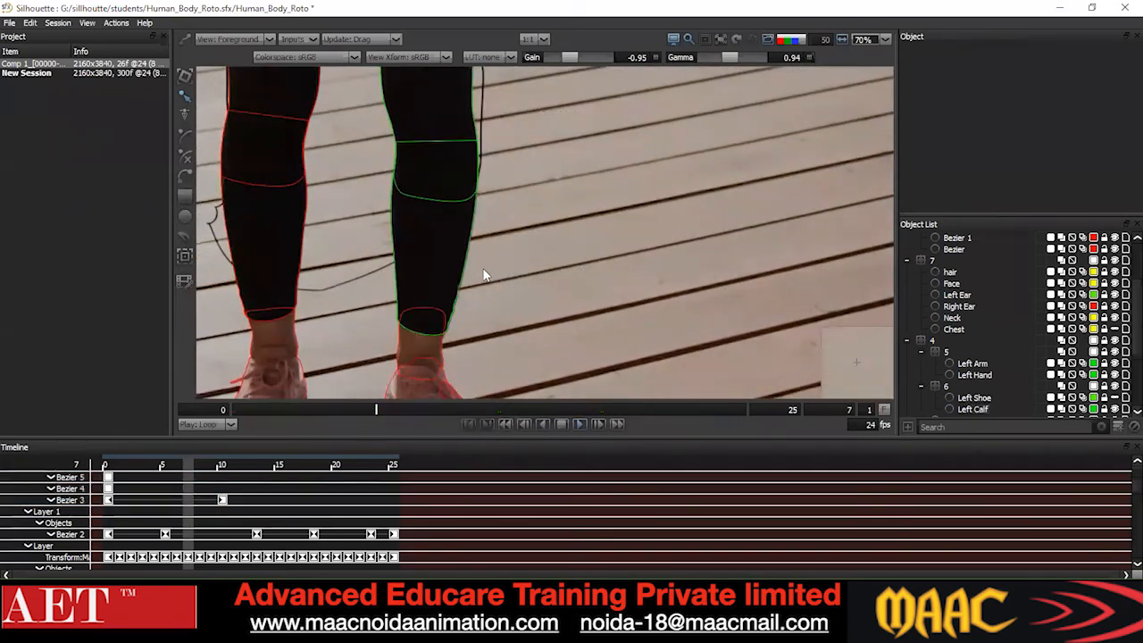
click(465, 256)
click(710, 302)
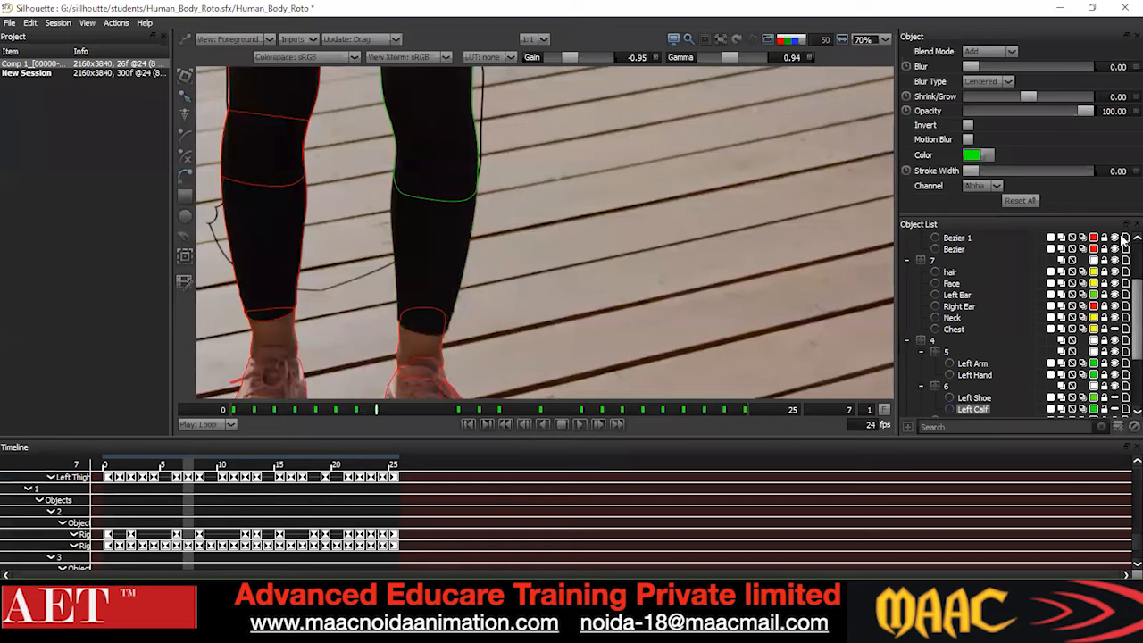
Select Layer 2 in the object list and widen the timeline's name column.
scroll(1027, 304, up, 3)
click(940, 239)
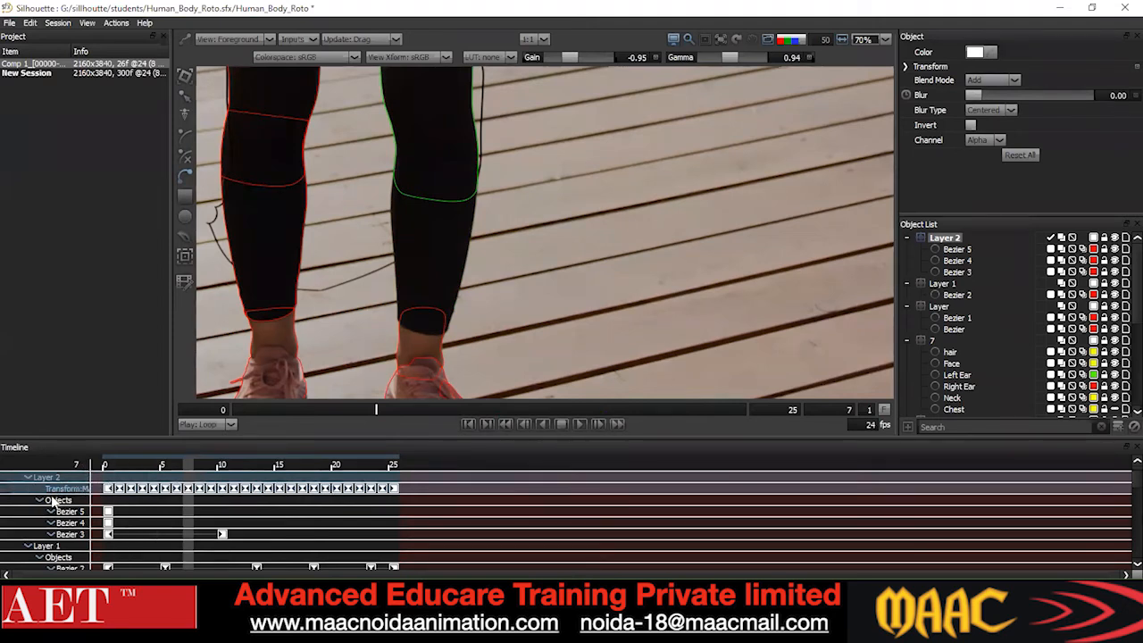
drag(89, 464, 114, 464)
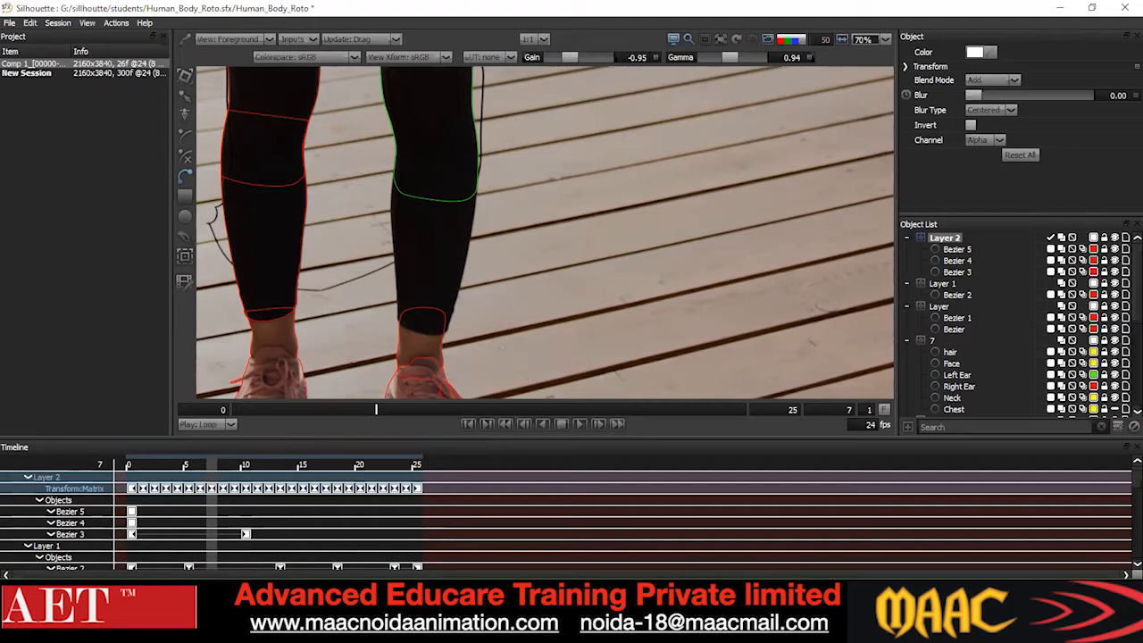
mouse_move(403, 630)
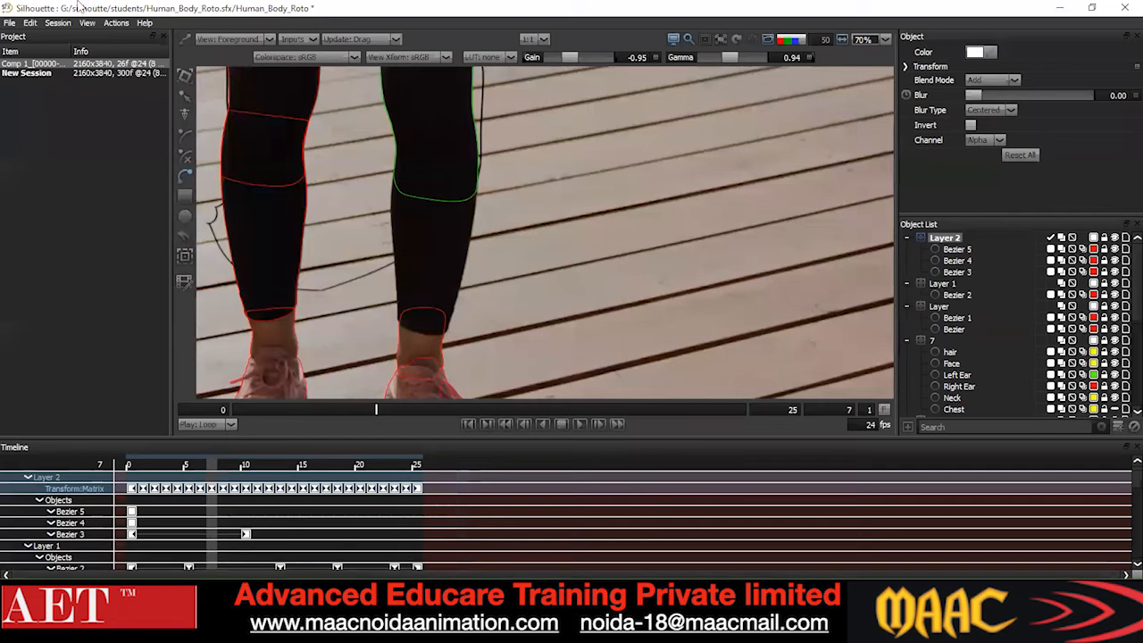
Start a new Bezier shape in Layer 2 at frame 7, tracing the right-hand calf's inner edge from the knee to the trouser cuff.
scroll(411, 183, up, 2)
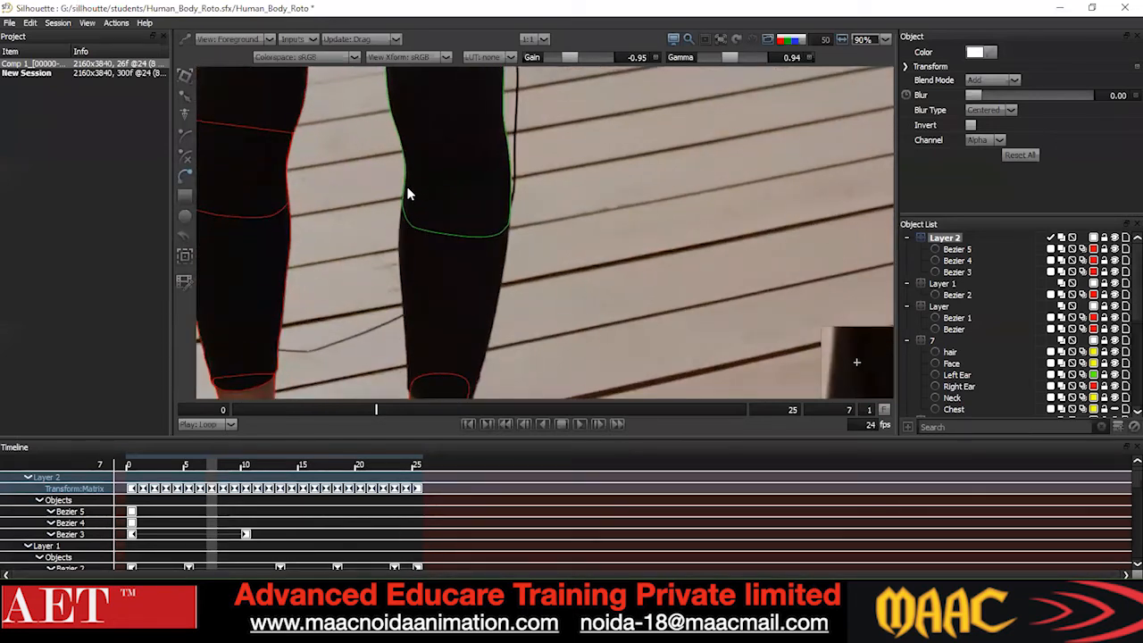
click(407, 186)
click(399, 216)
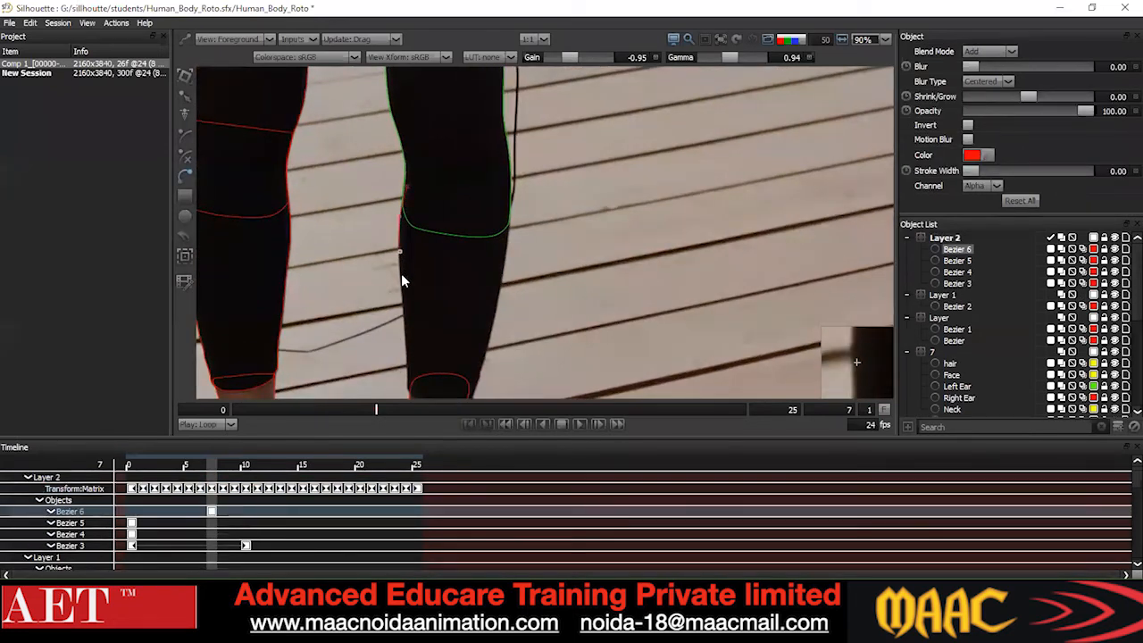
click(402, 292)
drag(429, 222, 423, 170)
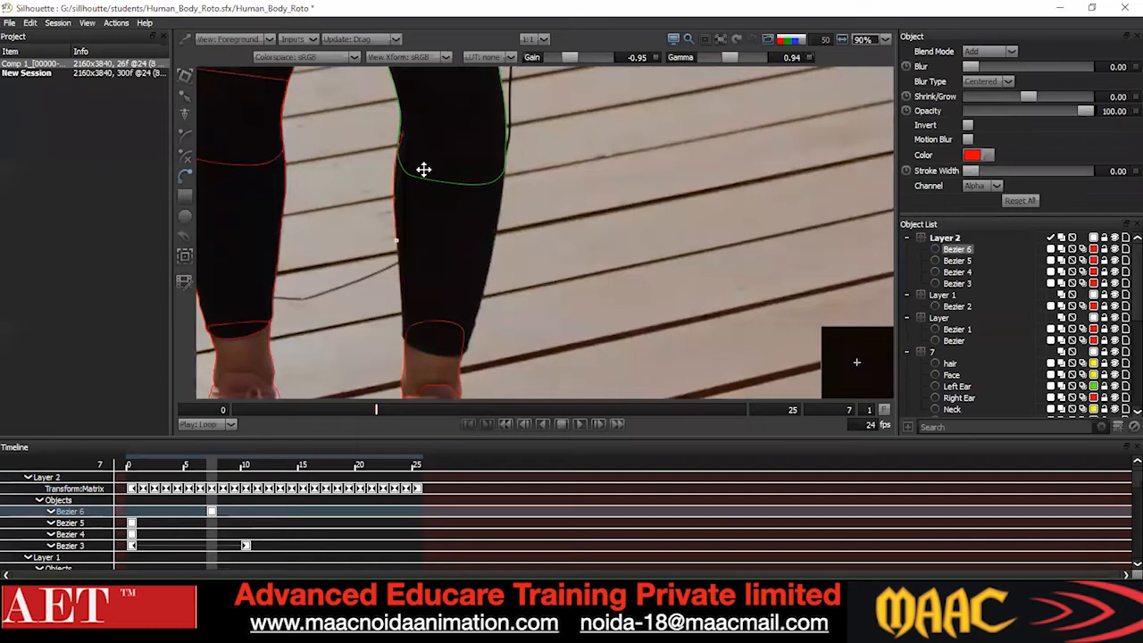
click(400, 298)
drag(411, 352, 404, 377)
scroll(394, 175, up, 1)
drag(390, 233, 393, 168)
scroll(394, 199, up, 2)
scroll(393, 198, up, 3)
drag(405, 224, 407, 171)
click(402, 313)
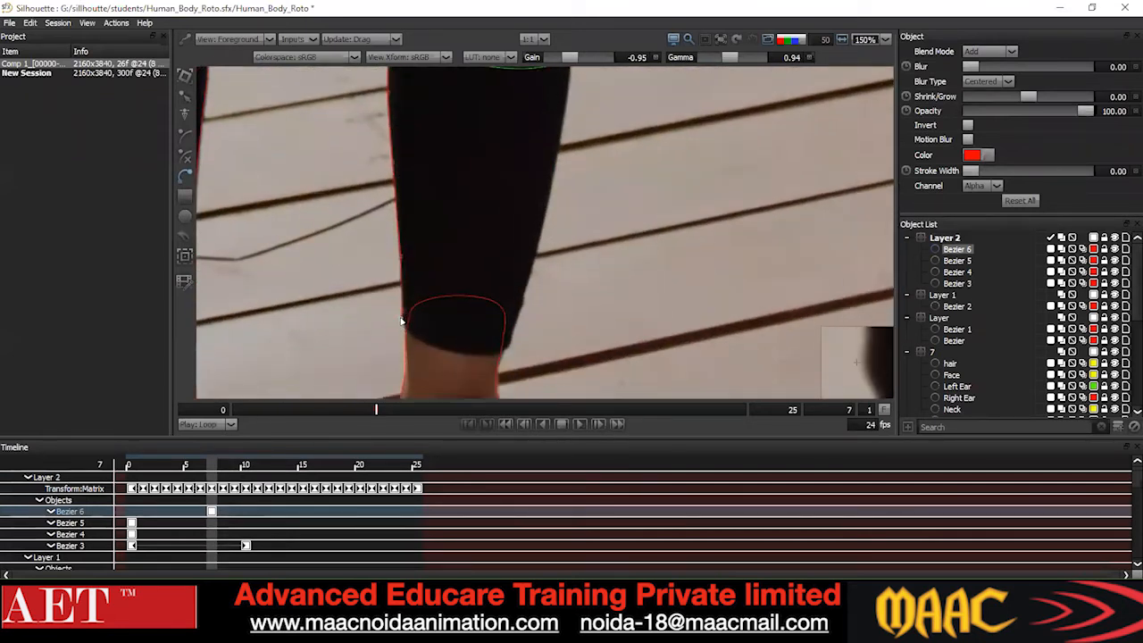
Continue the calf shape along the cuff and up the outer calf edge, and close it across the knee inside the thigh shape.
click(407, 330)
click(483, 357)
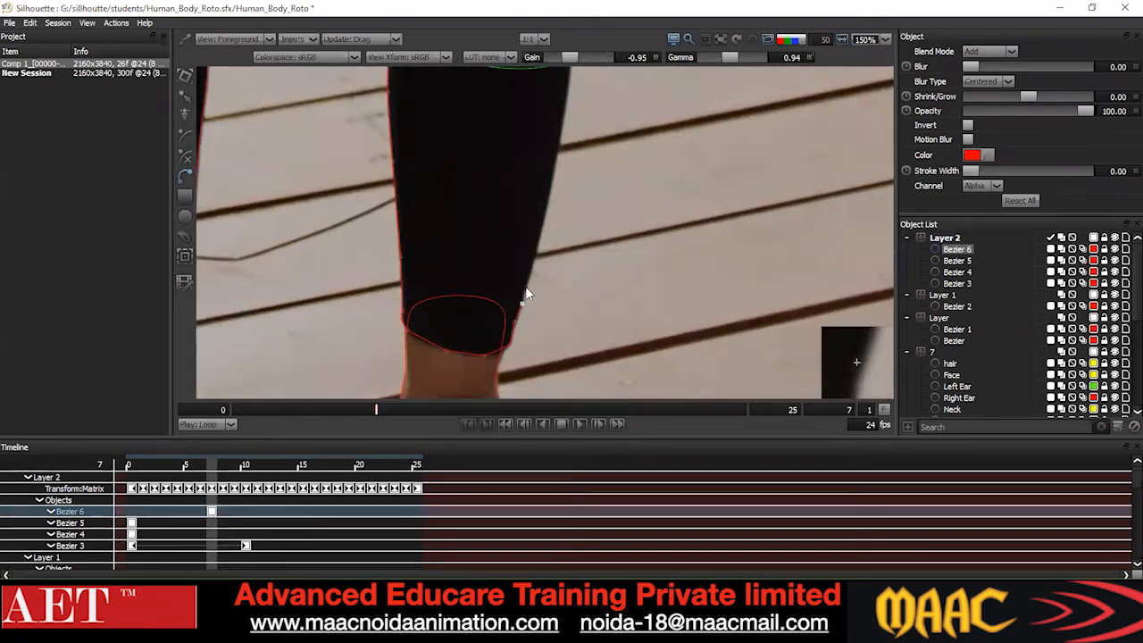
click(539, 245)
drag(536, 221, 493, 398)
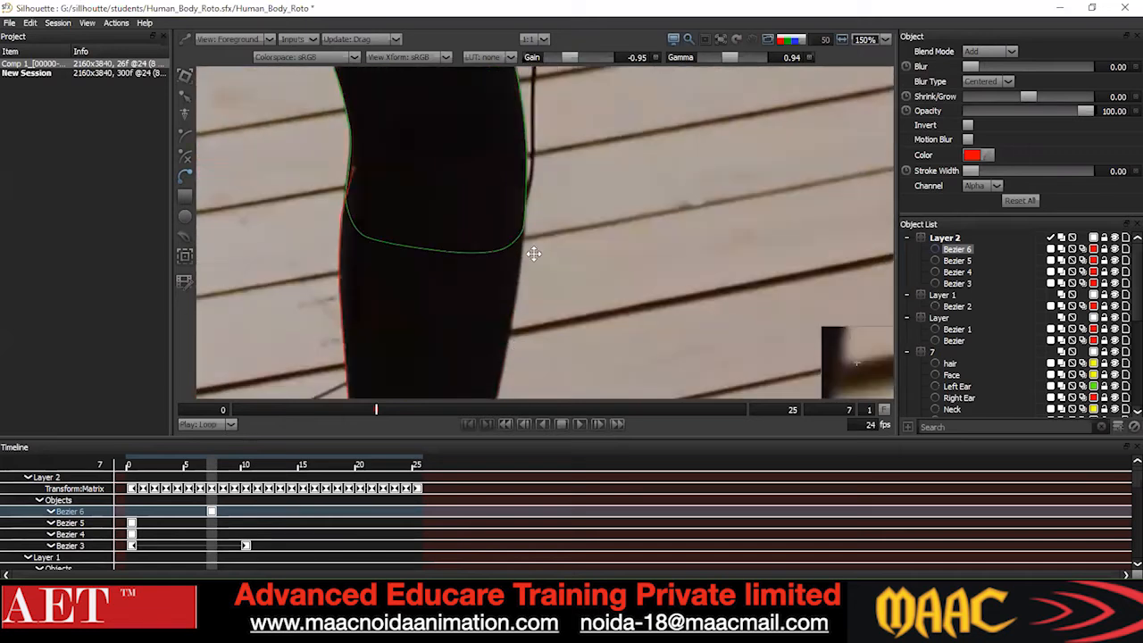
drag(534, 253, 550, 146)
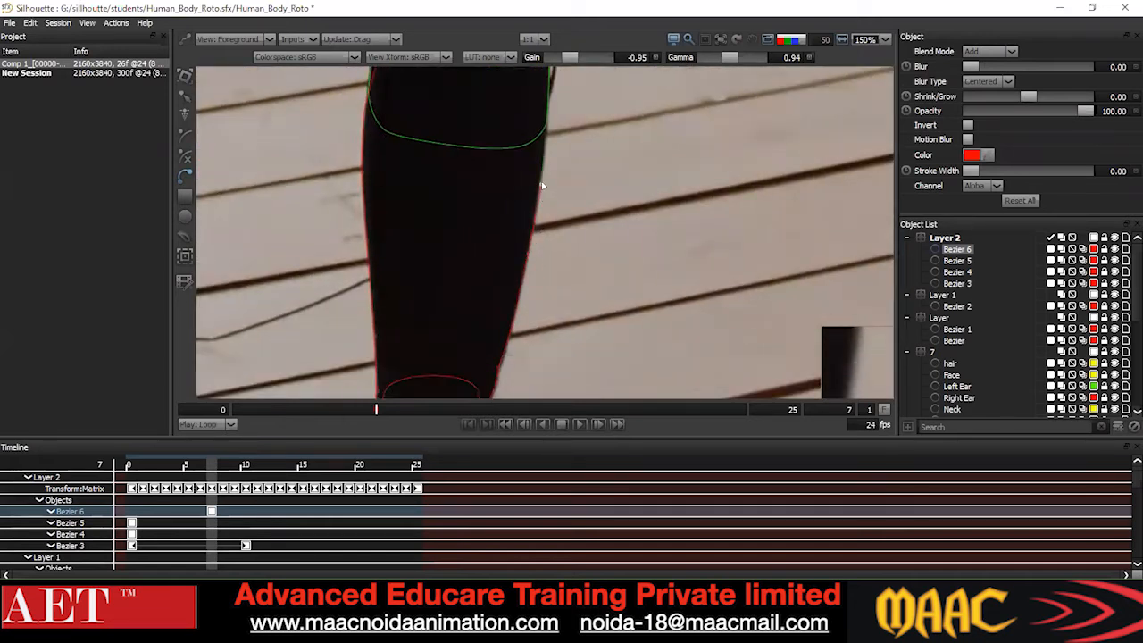
drag(554, 258, 548, 347)
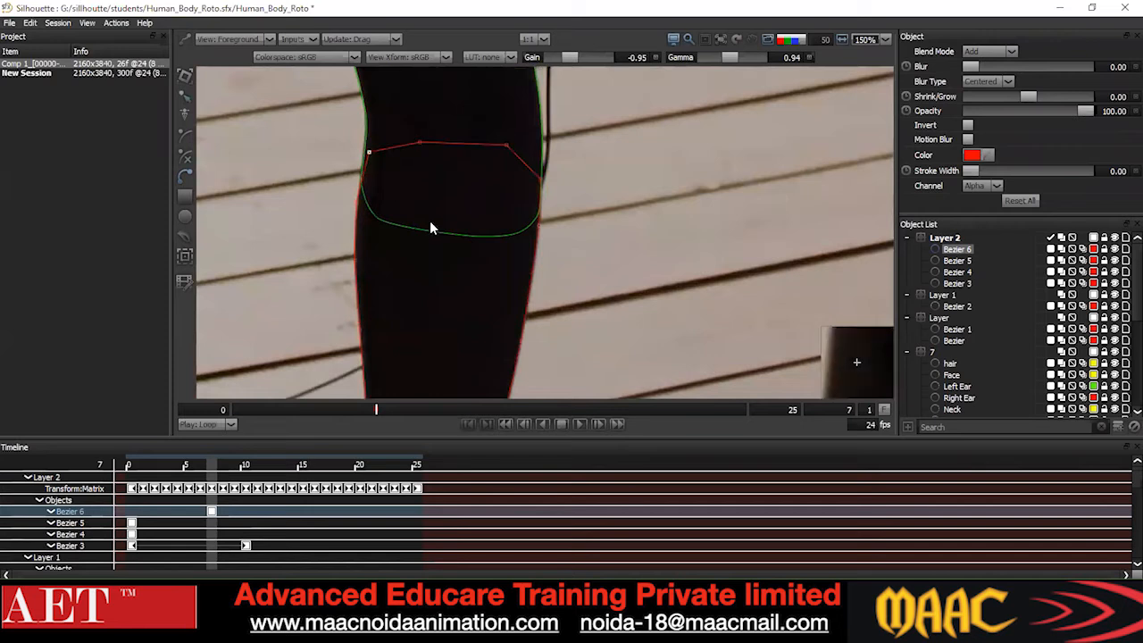
scroll(432, 223, down, 2)
click(382, 209)
Select the new calf shape's points and change their point type to smooth the outline.
scroll(341, 242, down, 1)
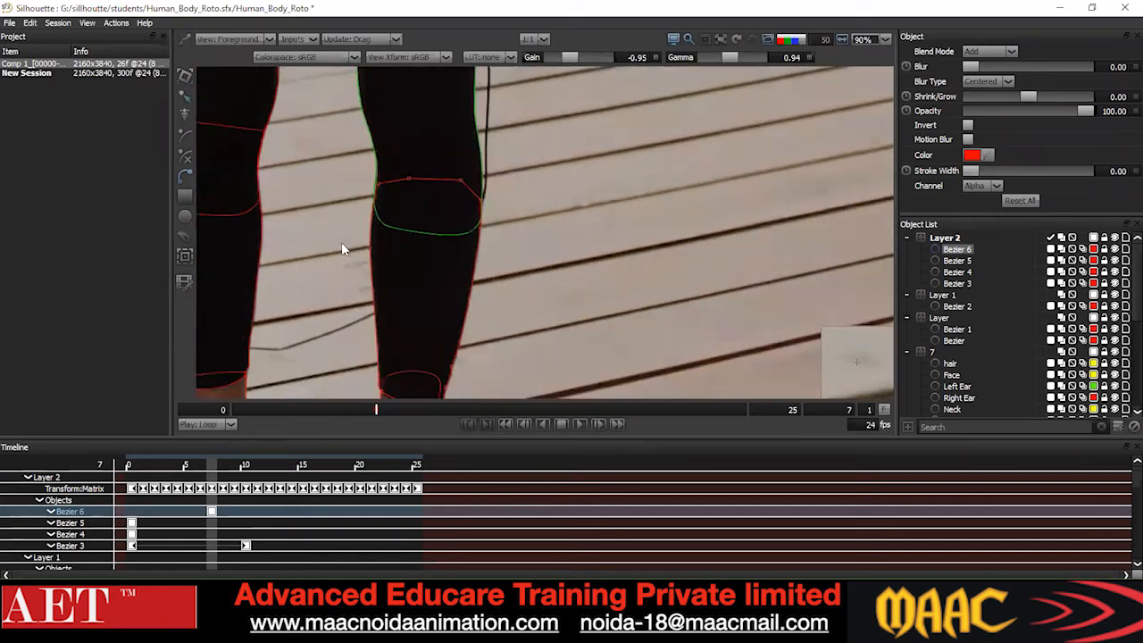
scroll(342, 242, up, 1)
scroll(438, 260, down, 3)
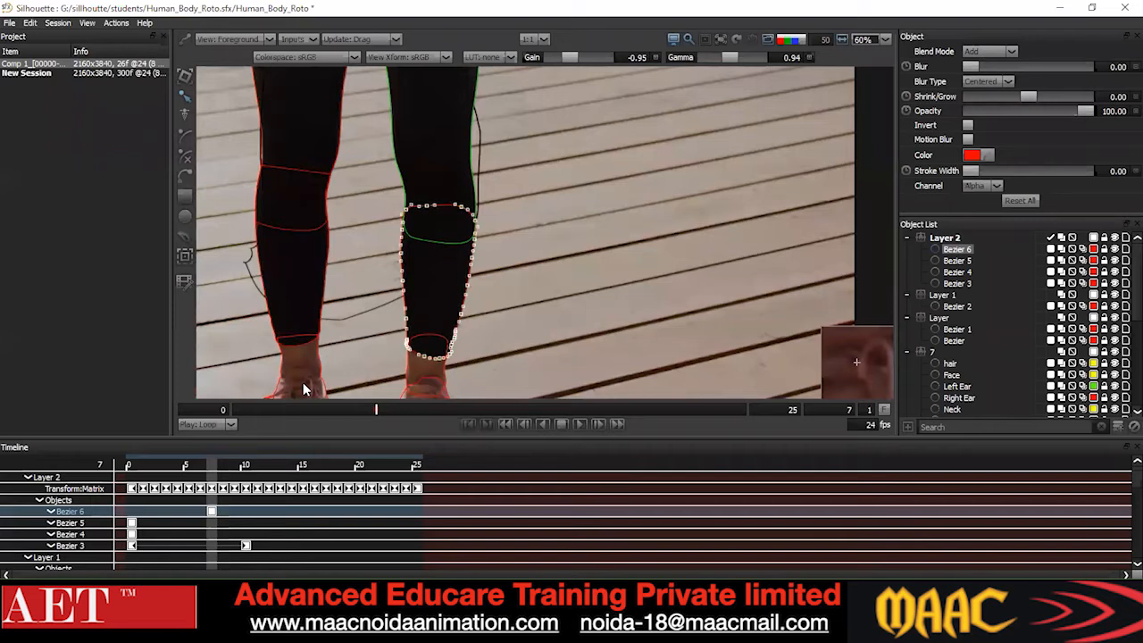
click(498, 249)
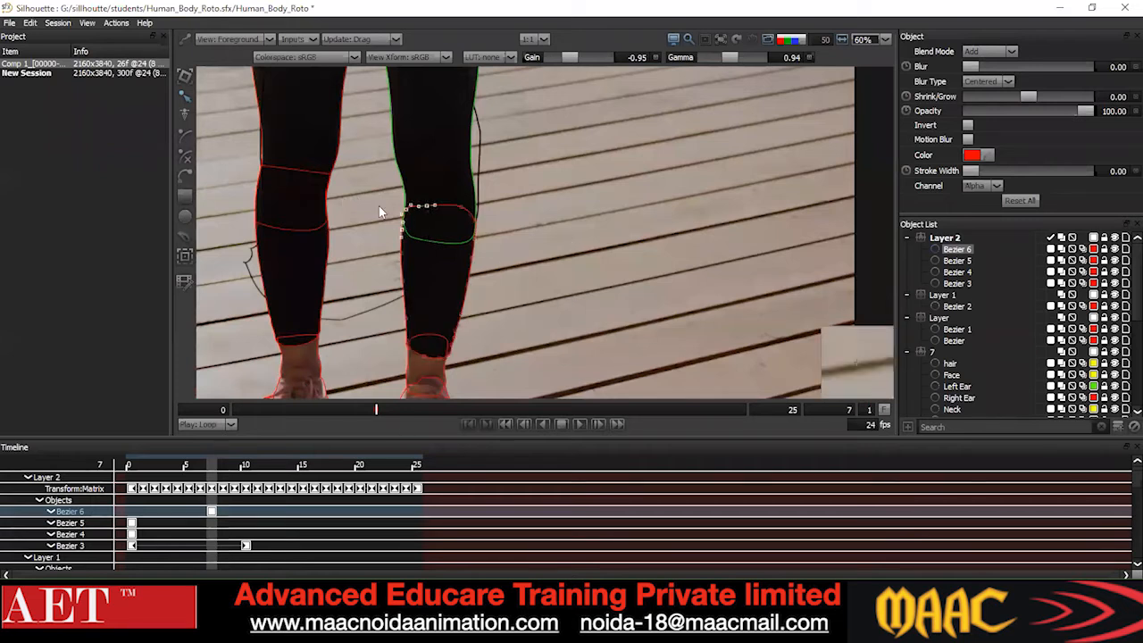
scroll(511, 245, down, 1)
drag(303, 368, 542, 190)
right_click(543, 188)
click(590, 302)
click(572, 296)
drag(438, 323, 429, 243)
scroll(429, 243, up, 2)
scroll(429, 243, up, 1)
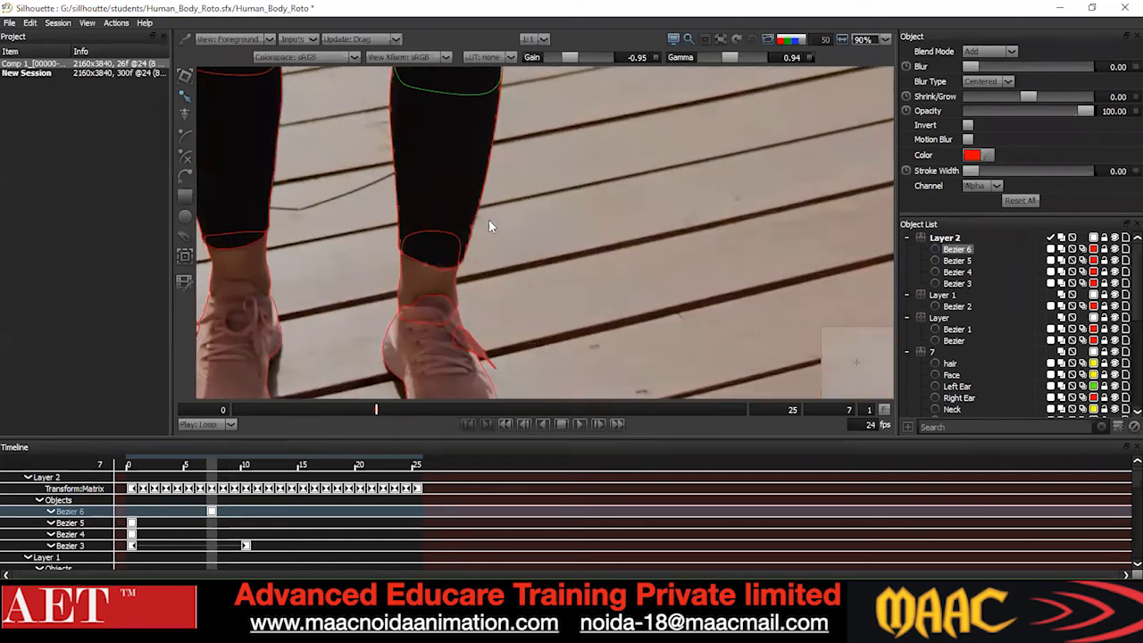
Convert all points of the new calf shape to Cardinal.
scroll(515, 236, down, 1)
key(ctrl+a)
right_click(554, 169)
click(591, 281)
click(481, 270)
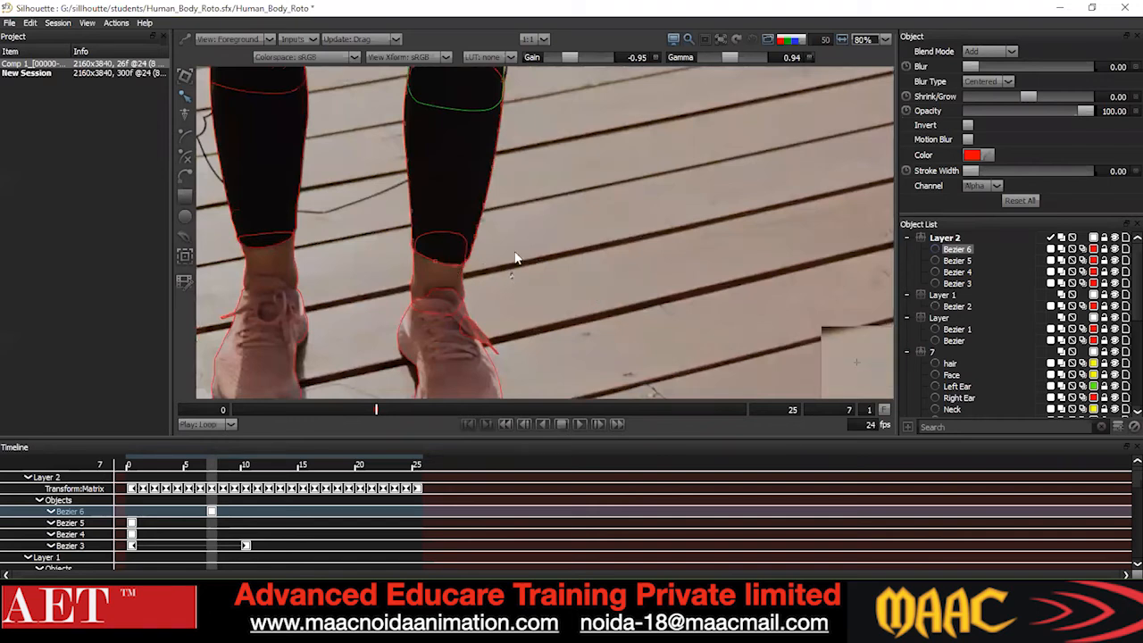
scroll(515, 259, down, 2)
key(ctrl+a)
right_click(540, 169)
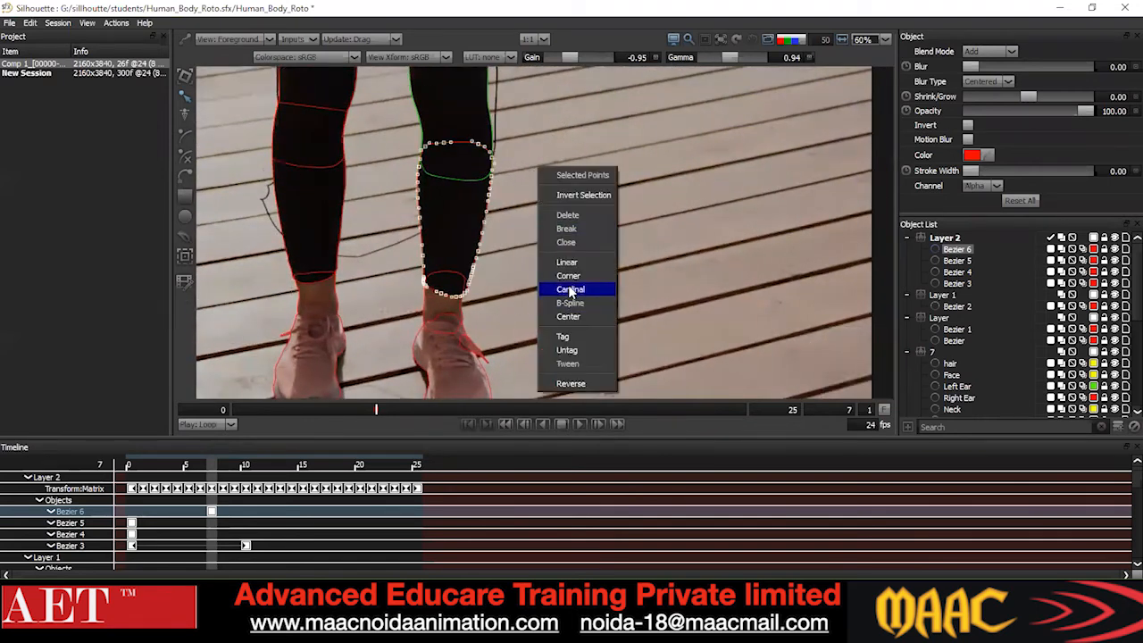
click(571, 289)
click(525, 143)
Select the calf, ankle, shoelace and shoe shapes of Layer 2 at frame 0 and scrub to frame 25 to check their motion.
drag(572, 191, 538, 164)
drag(375, 414, 180, 439)
drag(528, 233, 541, 168)
shift+click(448, 232)
shift+click(501, 280)
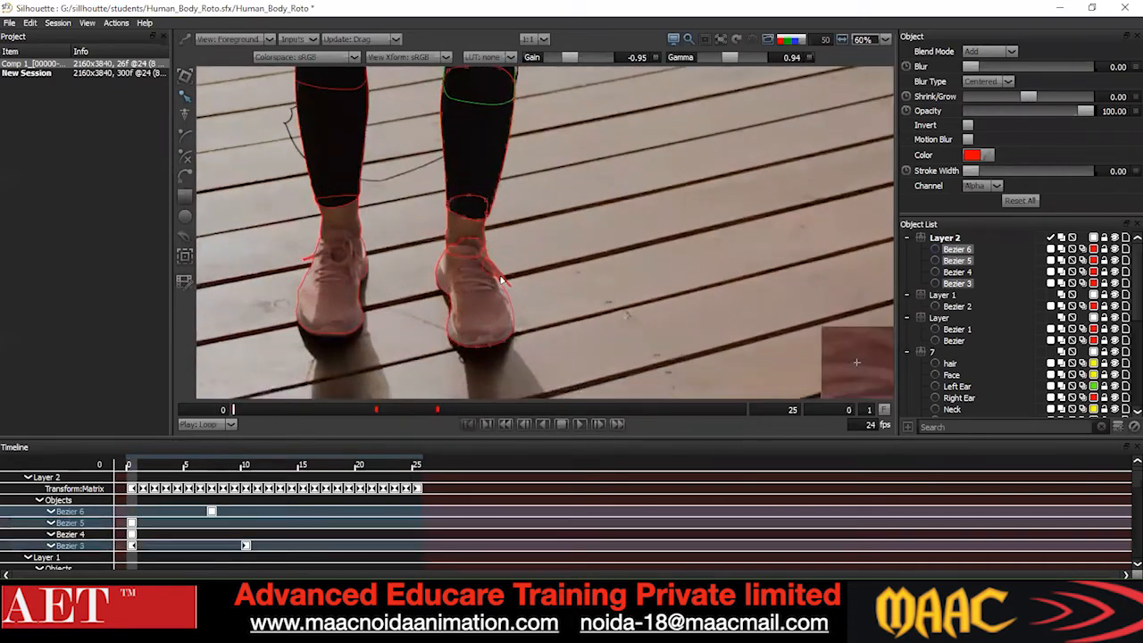
shift+click(505, 282)
drag(573, 161, 554, 257)
click(464, 318)
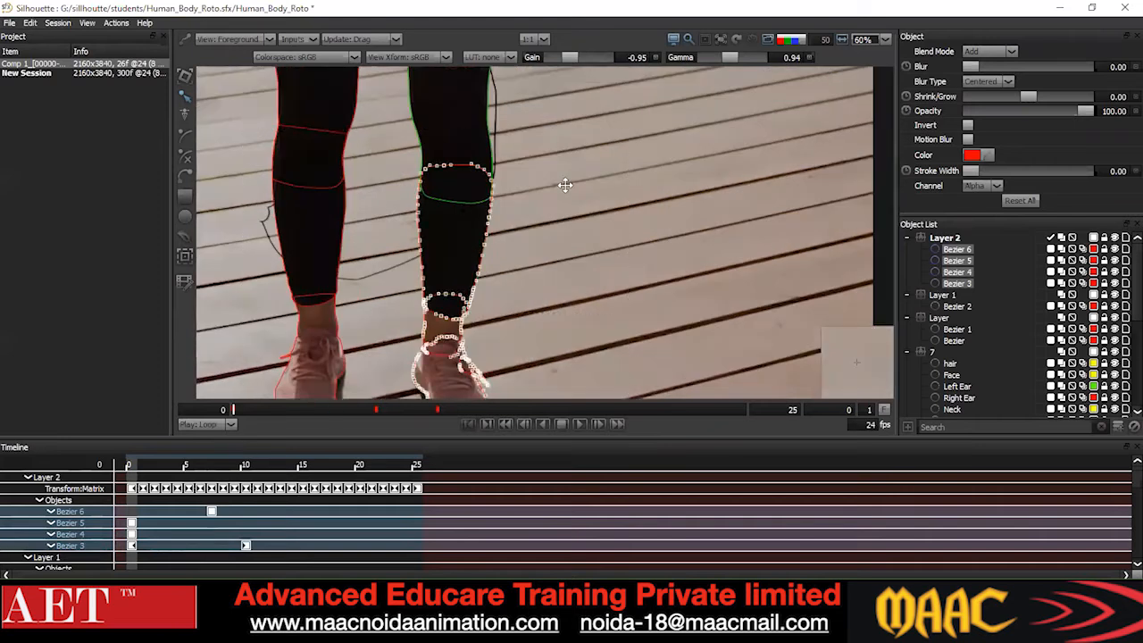
drag(567, 186, 567, 81)
drag(274, 409, 999, 390)
click(562, 424)
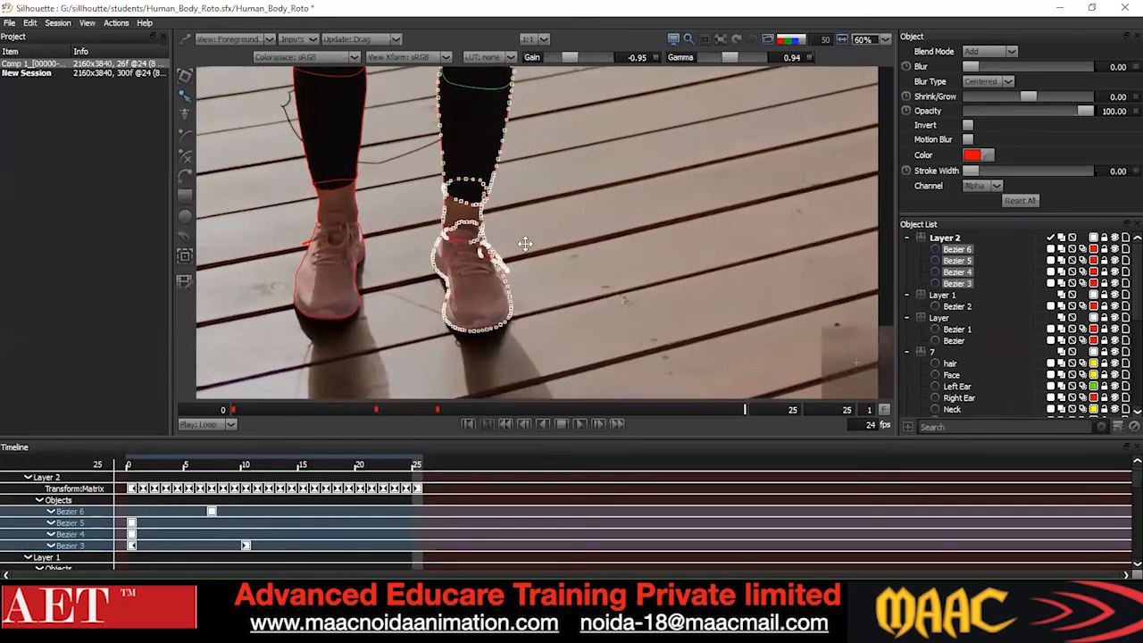
Select the Left Thigh shape and the right-hand shoe shape in turn, and review the whole figure's roto from frame 25 back to frame 0.
scroll(453, 129, down, 2)
click(453, 130)
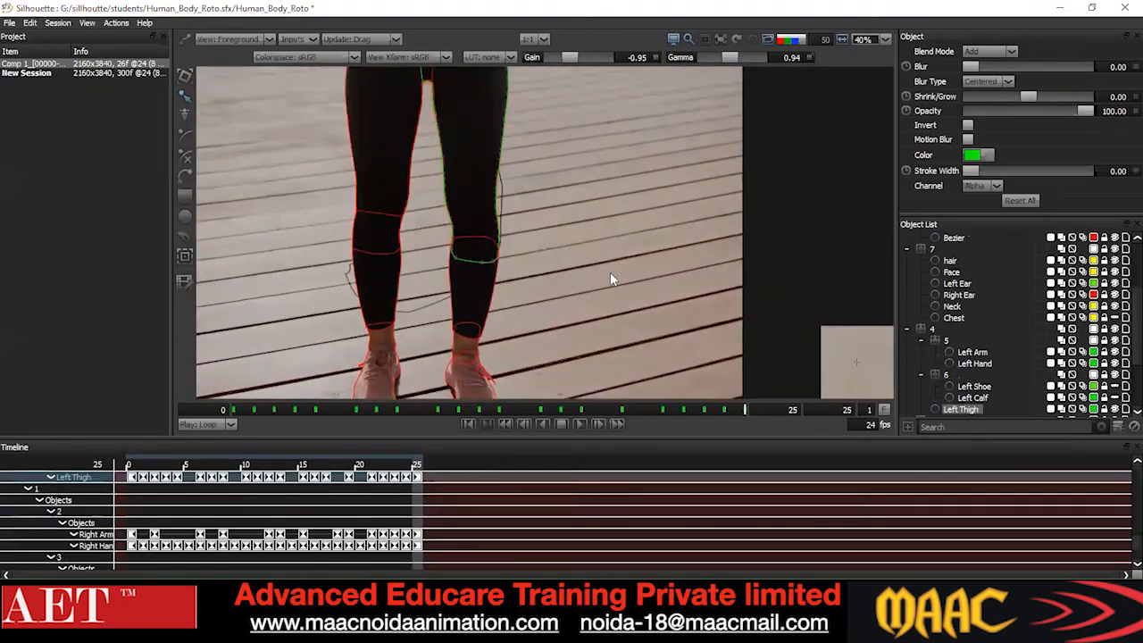
scroll(608, 275, down, 2)
scroll(488, 331, up, 2)
drag(499, 259, 470, 273)
click(486, 331)
scroll(468, 275, down, 1)
scroll(466, 275, down, 1)
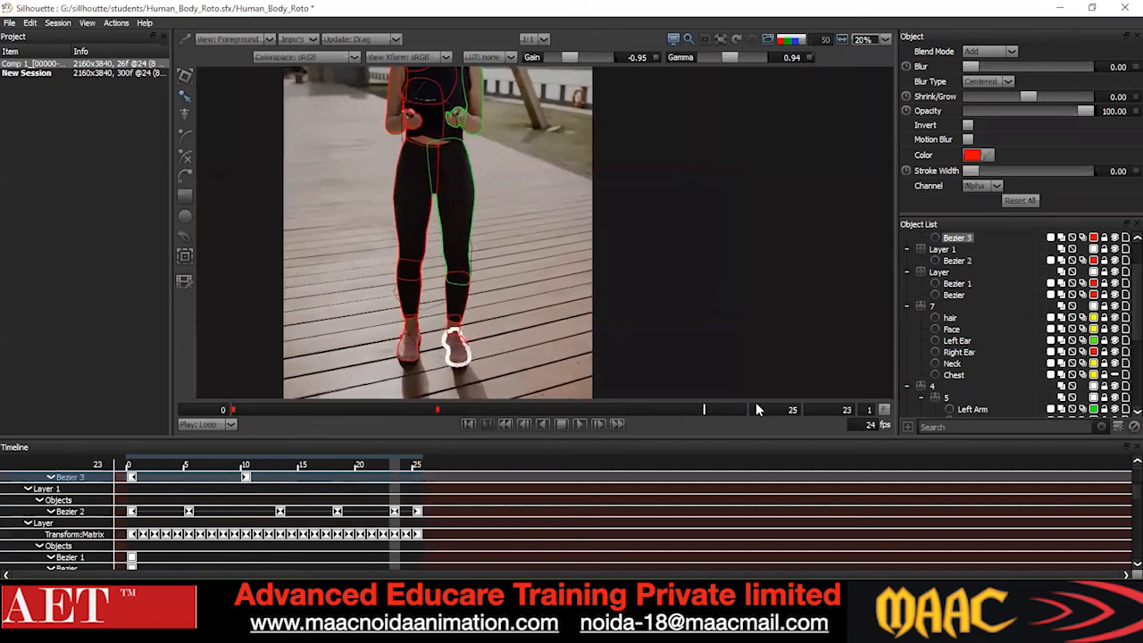
scroll(301, 312, down, 1)
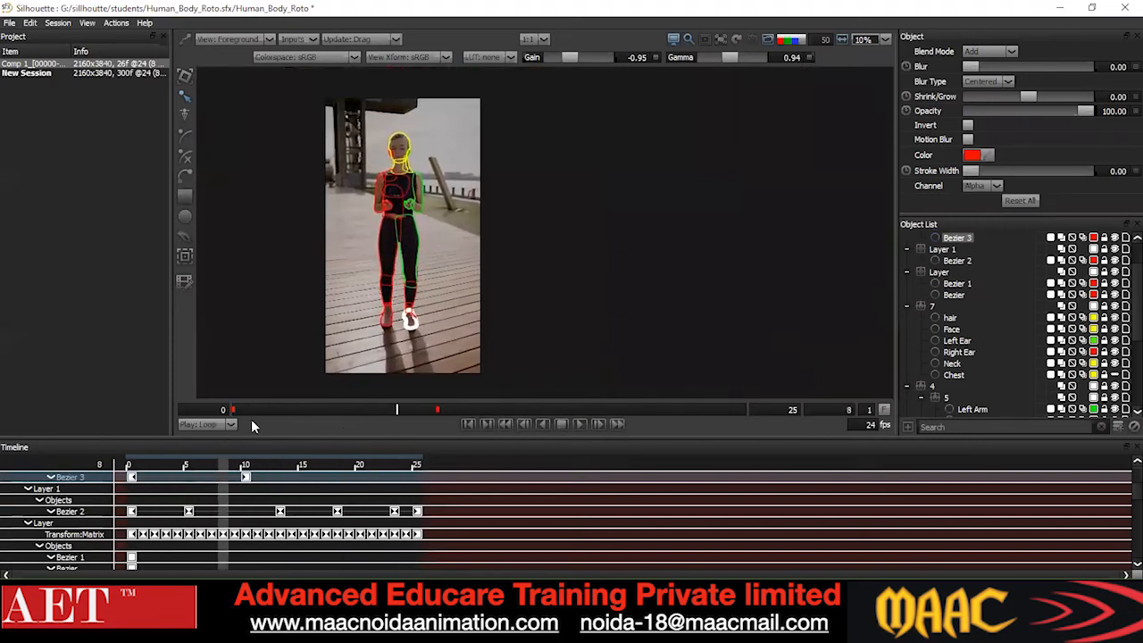
scroll(409, 337, up, 2)
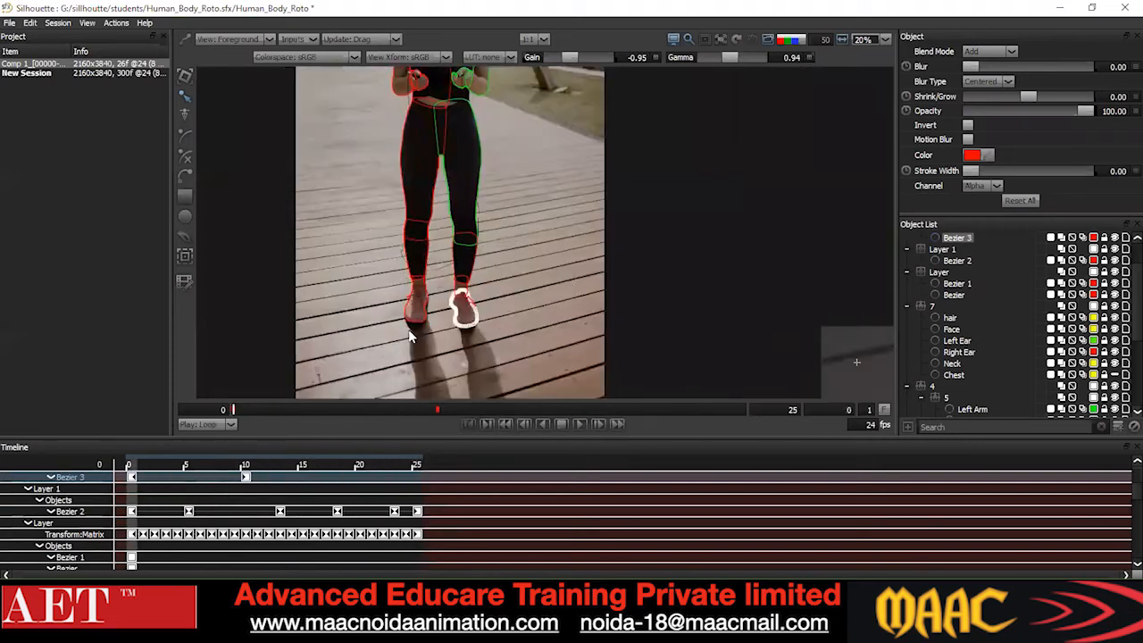
drag(507, 248, 521, 287)
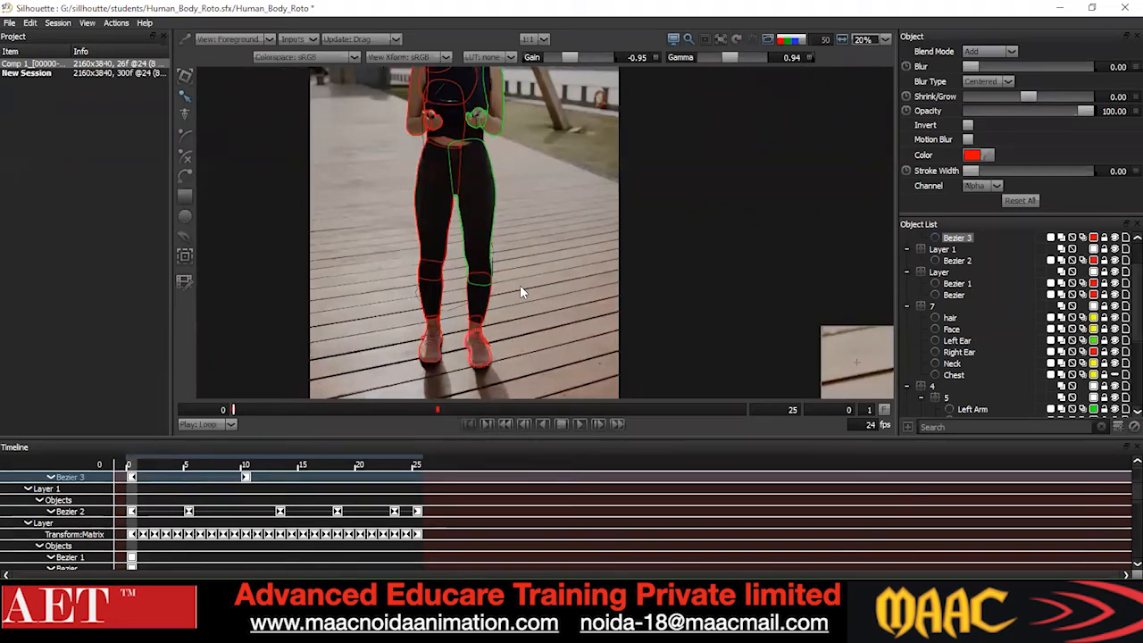
Inspect the thigh and calf outlines at frame 0 and select the right-hand calf shape.
scroll(473, 250, up, 1)
drag(491, 191, 503, 243)
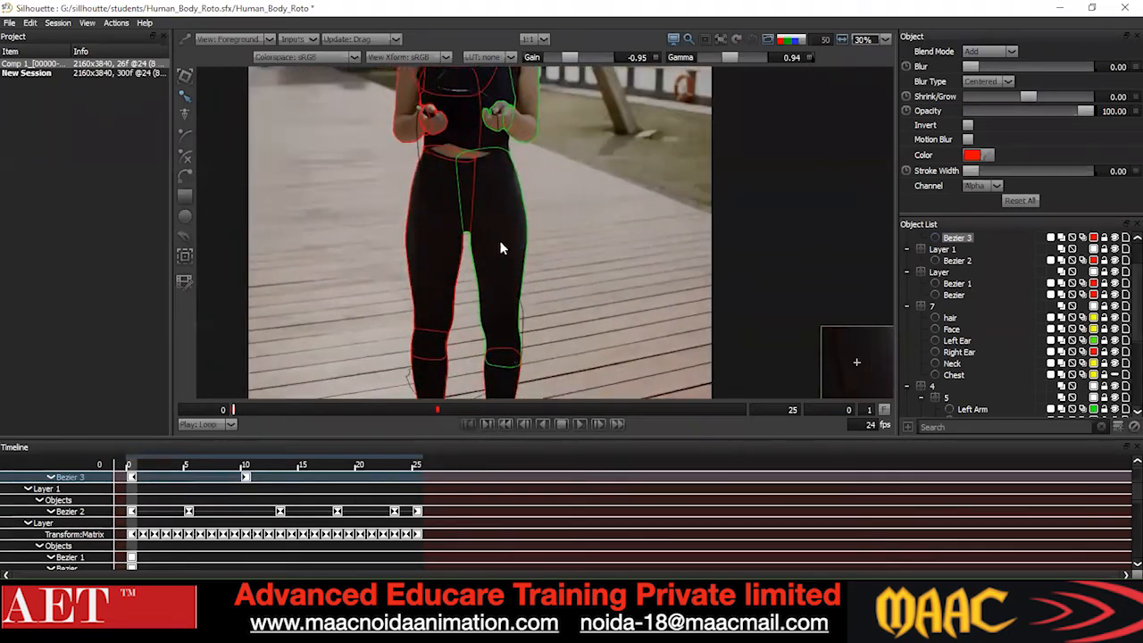
drag(514, 169, 506, 231)
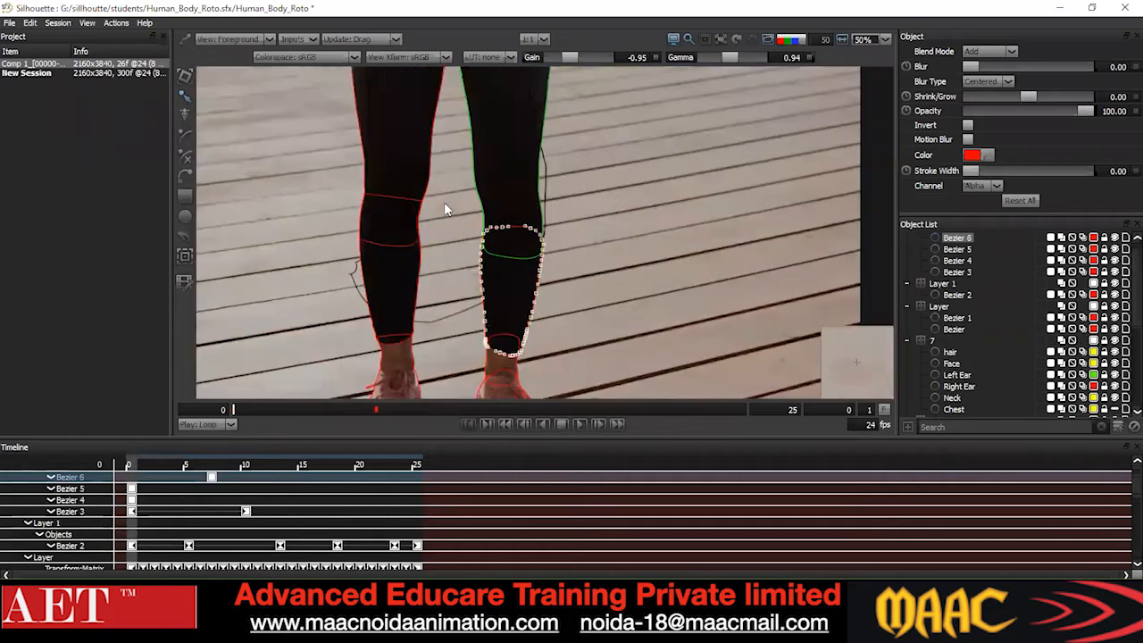
scroll(513, 387, up, 1)
drag(513, 386, 513, 309)
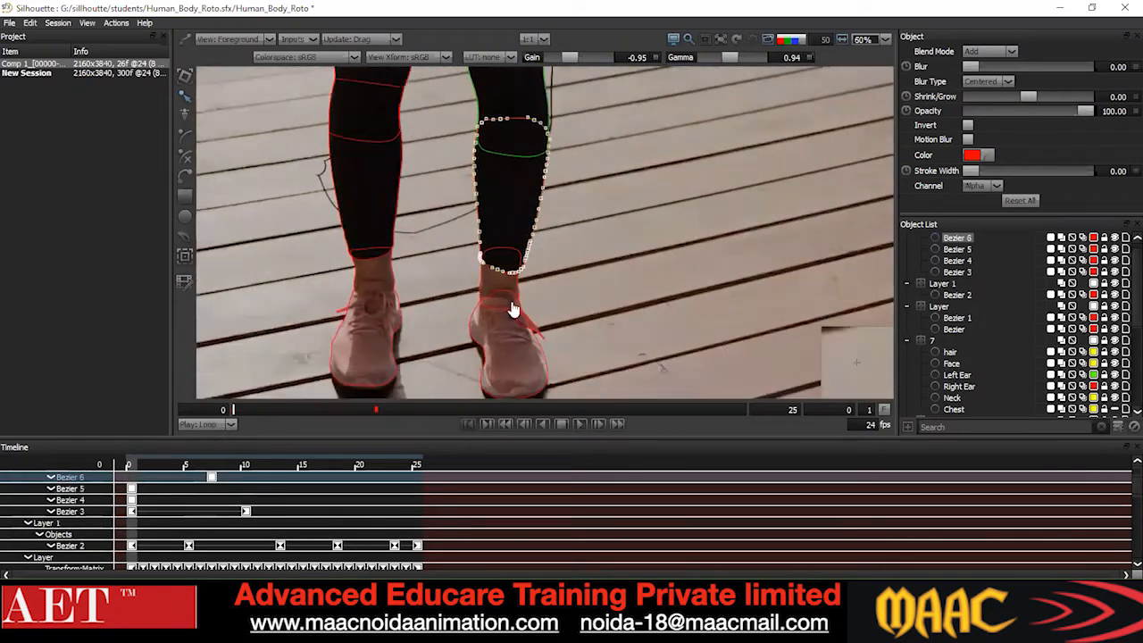
Select the right-hand ankle, shoe and shoelace shapes in turn to inspect their outlines, and clear the selection.
click(495, 279)
drag(652, 192, 376, 371)
click(475, 327)
drag(607, 214, 371, 435)
scroll(525, 341, up, 3)
drag(524, 341, 536, 272)
scroll(535, 271, down, 2)
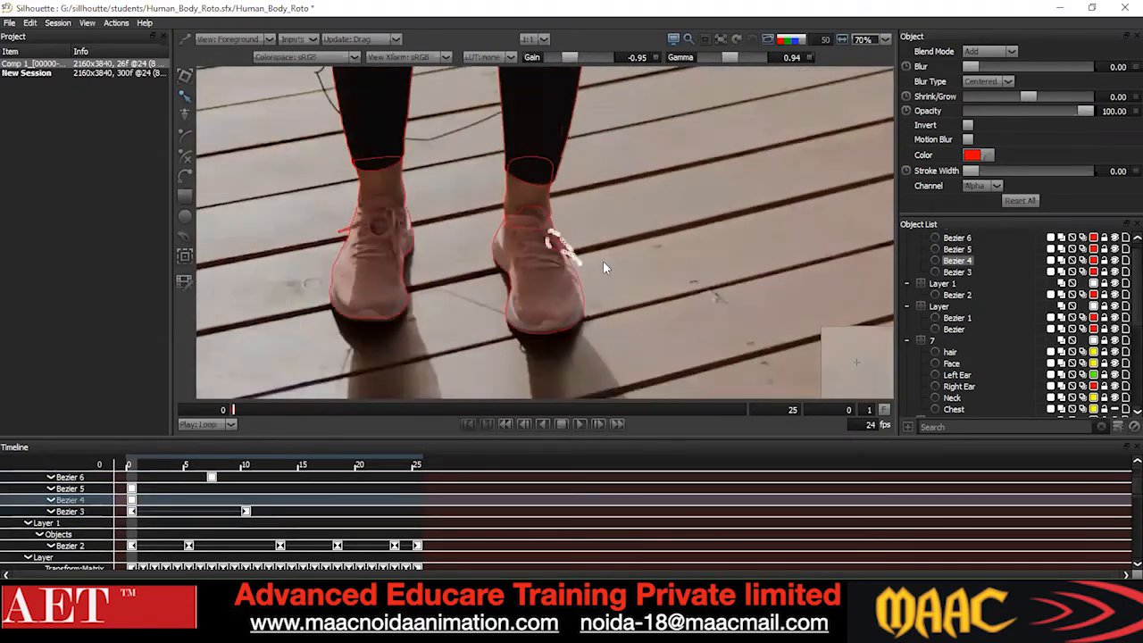
click(603, 261)
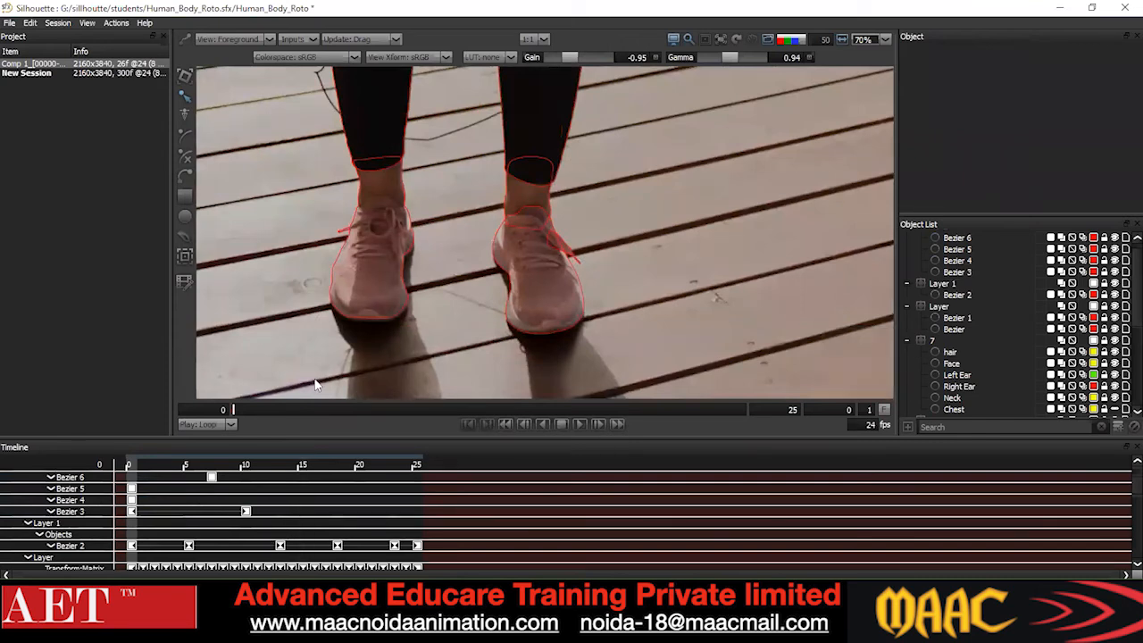
Select the hair shape and examine its fit around the ponytail at frames 0 and 1.
scroll(416, 286, down, 5)
drag(435, 136, 425, 362)
scroll(429, 303, up, 2)
drag(496, 244, 502, 285)
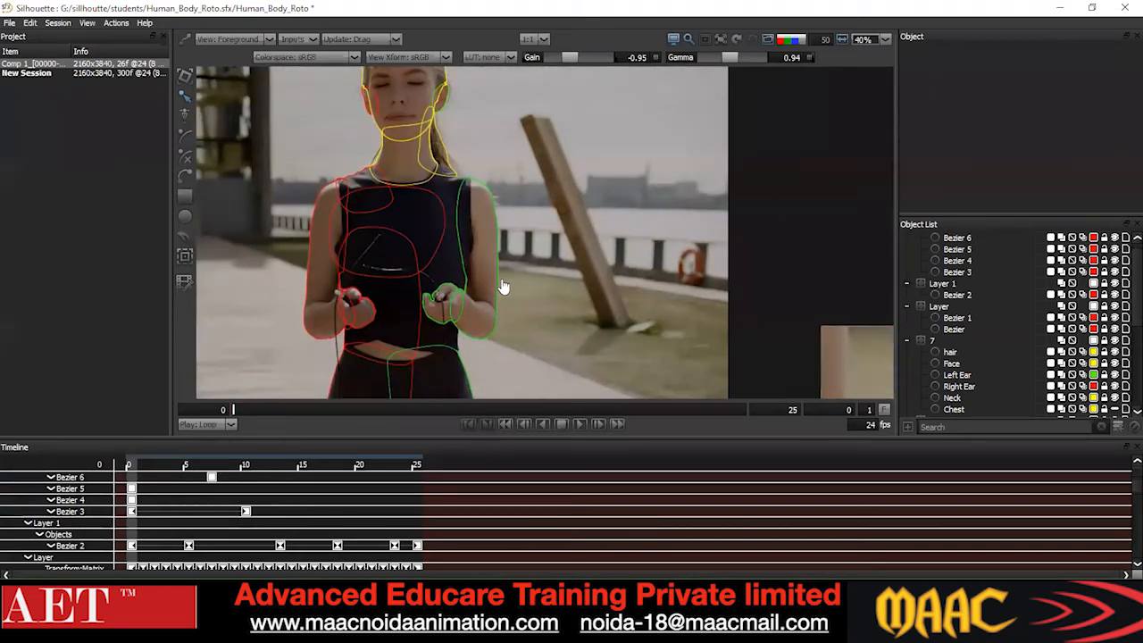
scroll(503, 286, up, 2)
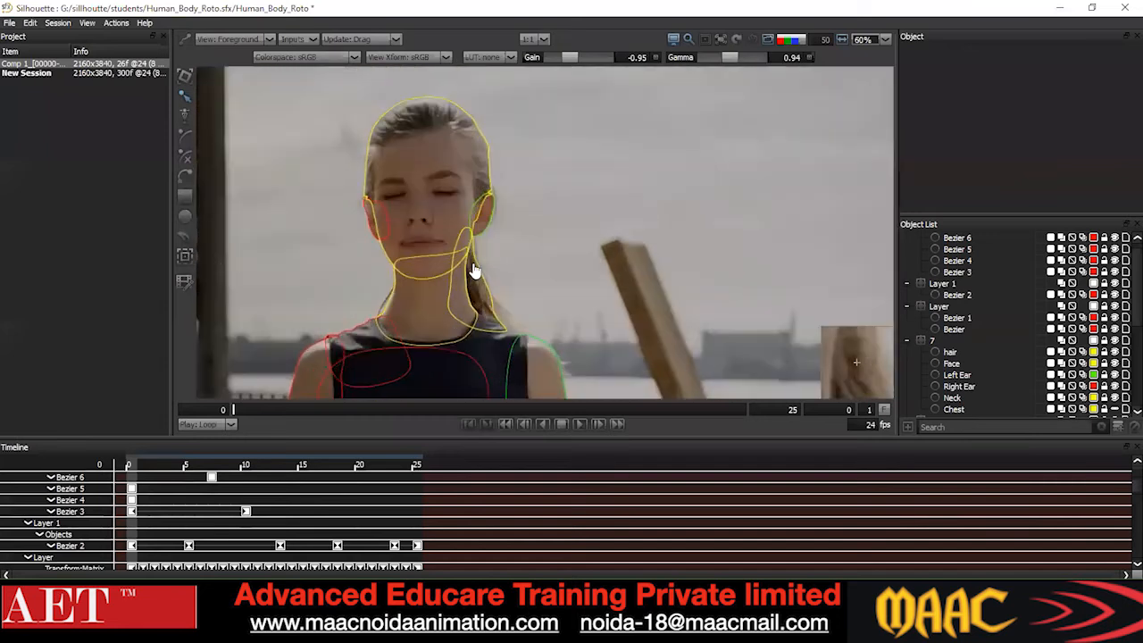
scroll(474, 270, up, 1)
click(506, 309)
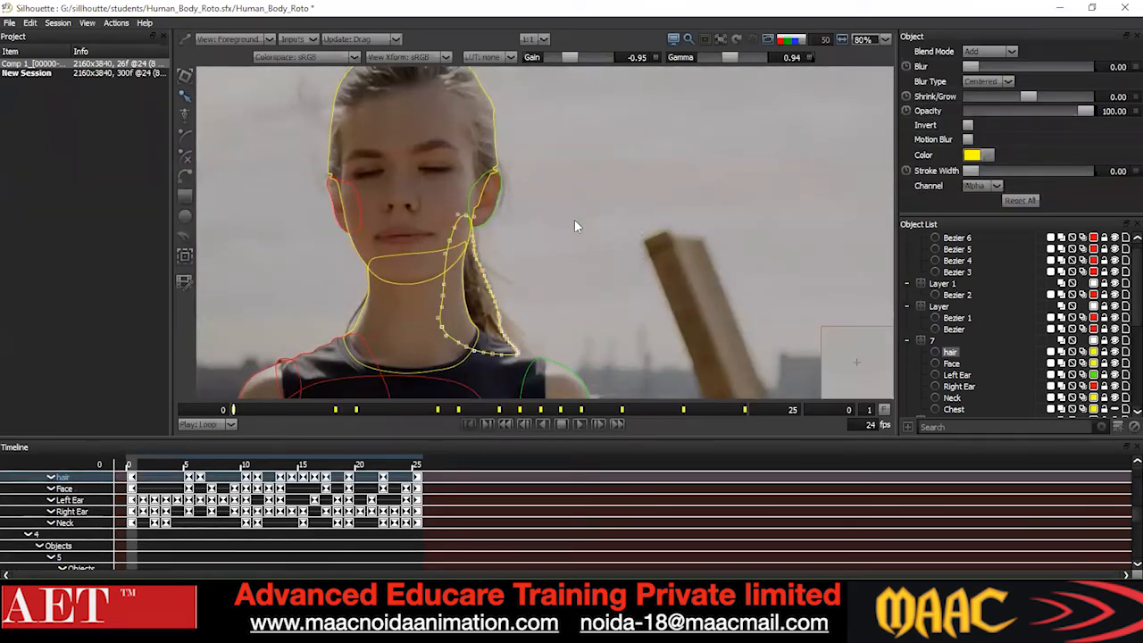
scroll(576, 227, up, 1)
drag(543, 285, 557, 211)
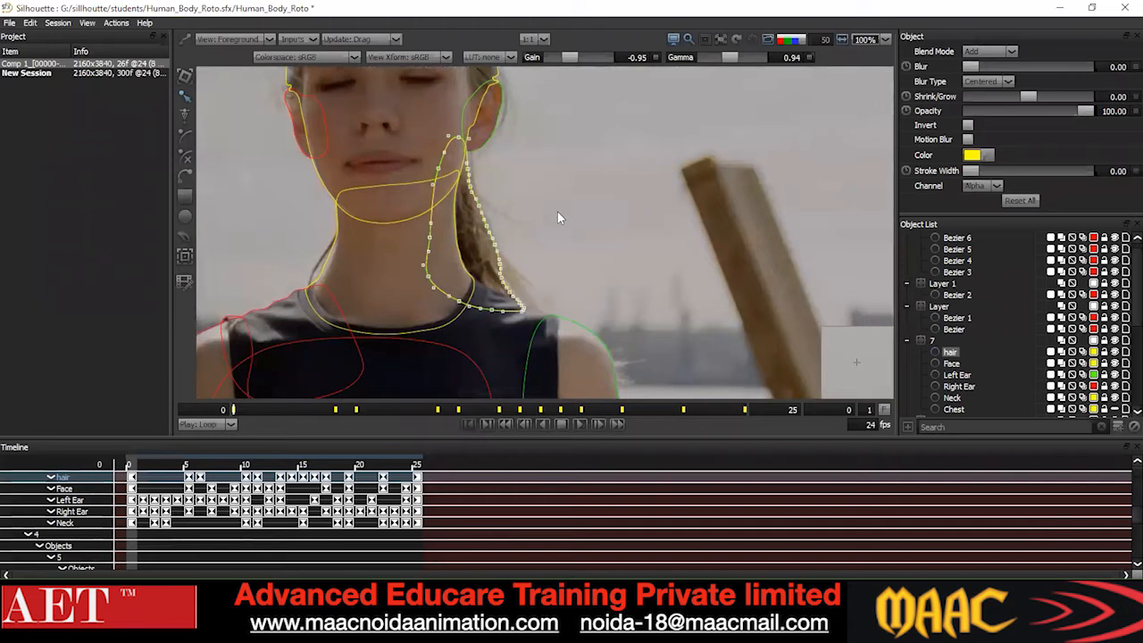
mouse_move(240, 412)
mouse_down()
mouse_move(786, 413)
mouse_move(234, 410)
mouse_move(312, 420)
mouse_move(350, 418)
mouse_move(231, 409)
mouse_move(243, 409)
mouse_up()
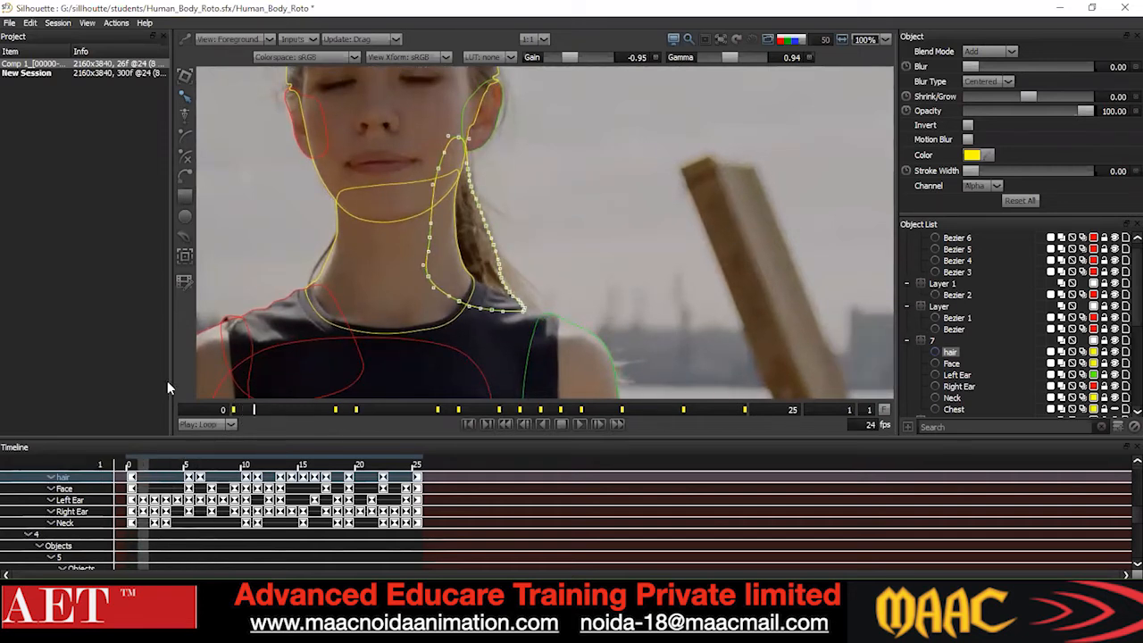
click(570, 246)
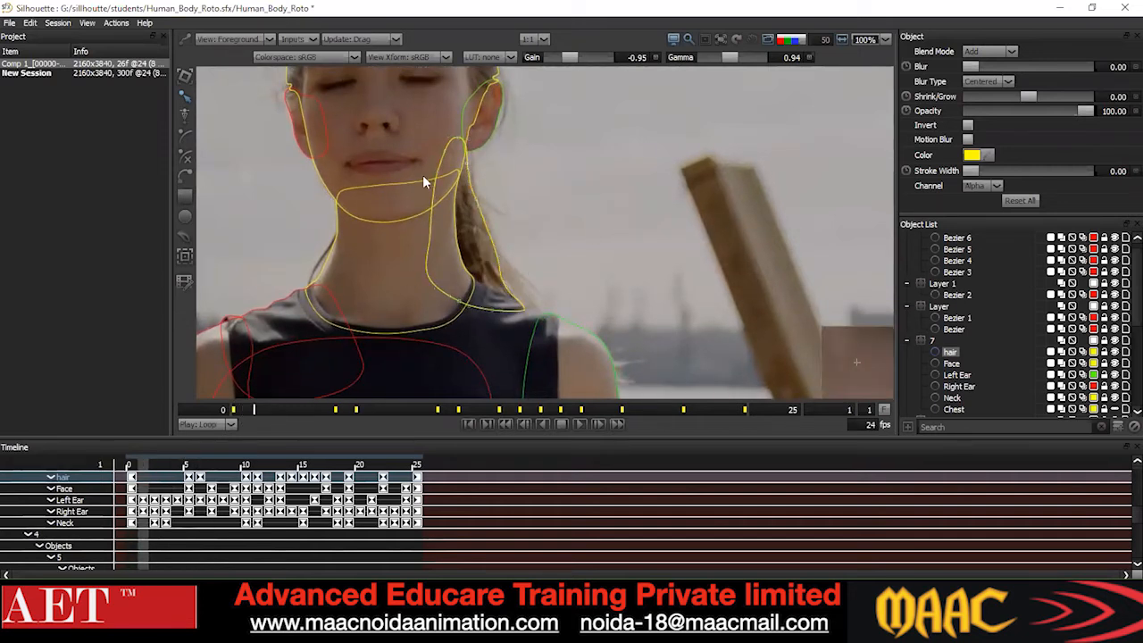
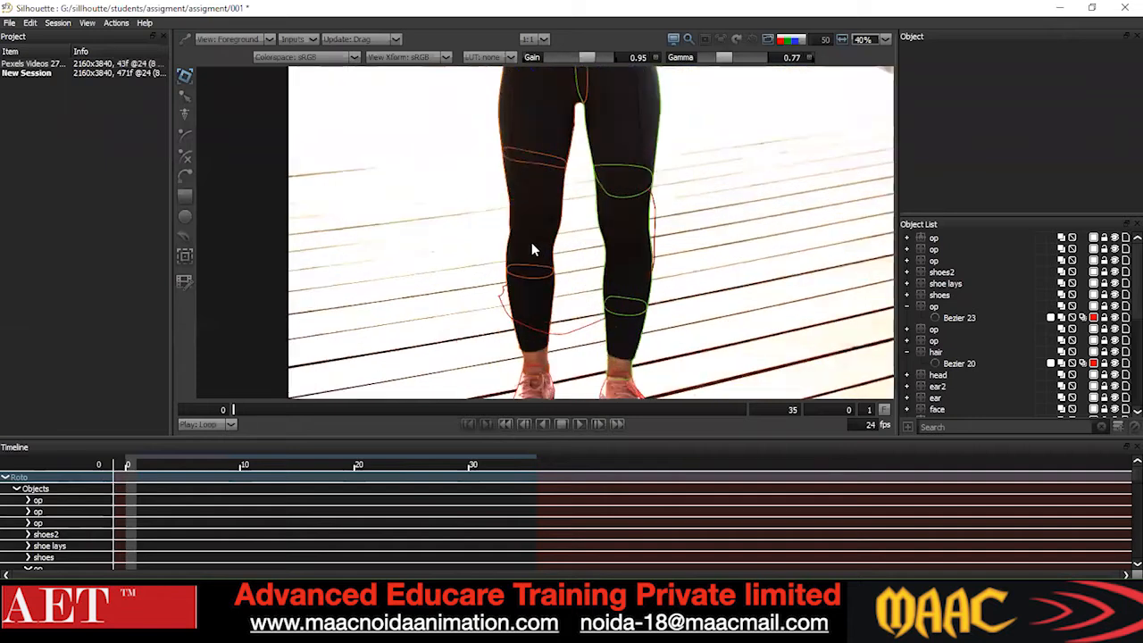
In the 001 assignment project, set the viewer gain to -0.71 and gamma to 0.73 around the head.
drag(554, 119, 524, 369)
scroll(545, 214, up, 7)
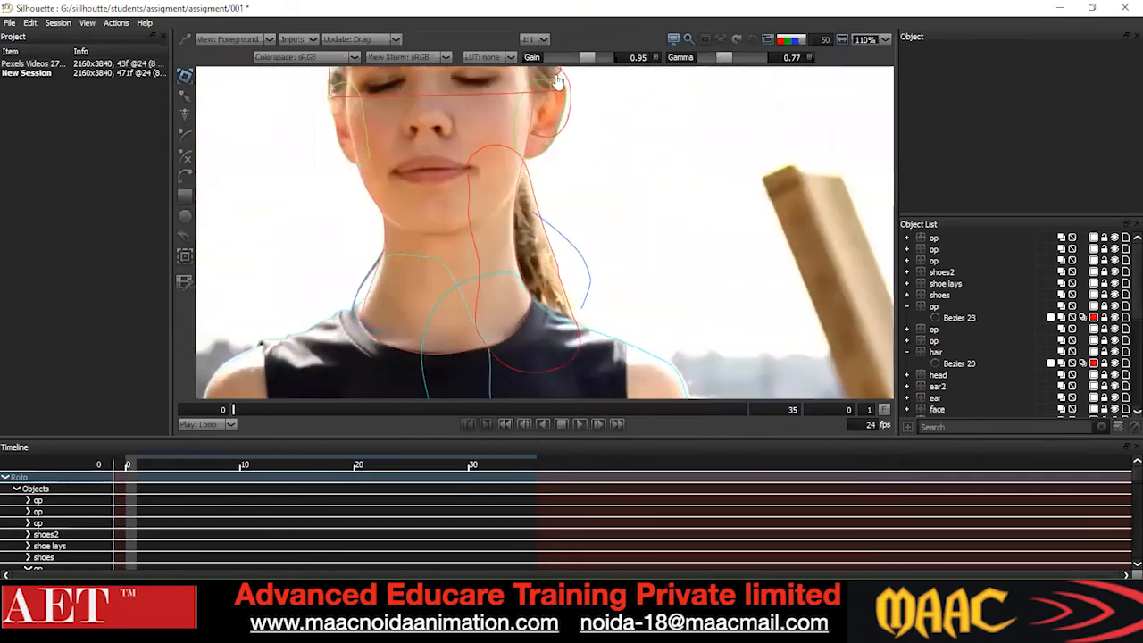
drag(589, 61, 574, 69)
scroll(639, 197, down, 2)
drag(724, 59, 719, 59)
scroll(559, 297, up, 4)
Scrub the frames to check the neck and hair shapes, and examine the ponytail edge at frame 10.
click(452, 409)
drag(473, 409, 180, 422)
drag(593, 245, 557, 263)
drag(554, 335, 541, 236)
scroll(539, 235, up, 4)
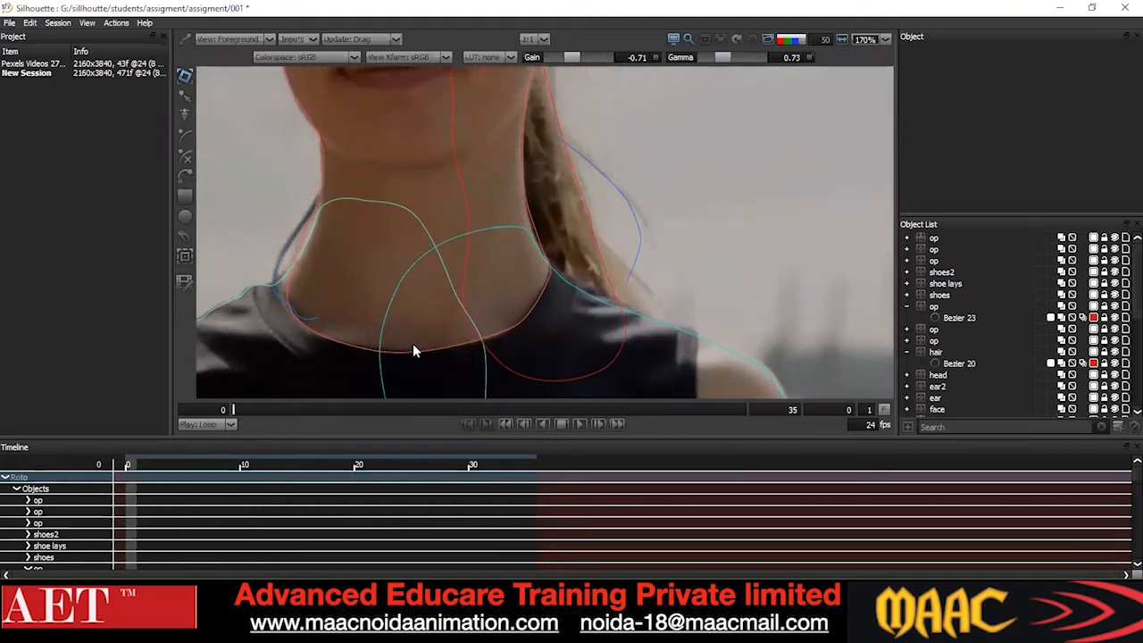
drag(279, 409, 379, 412)
scroll(651, 211, up, 4)
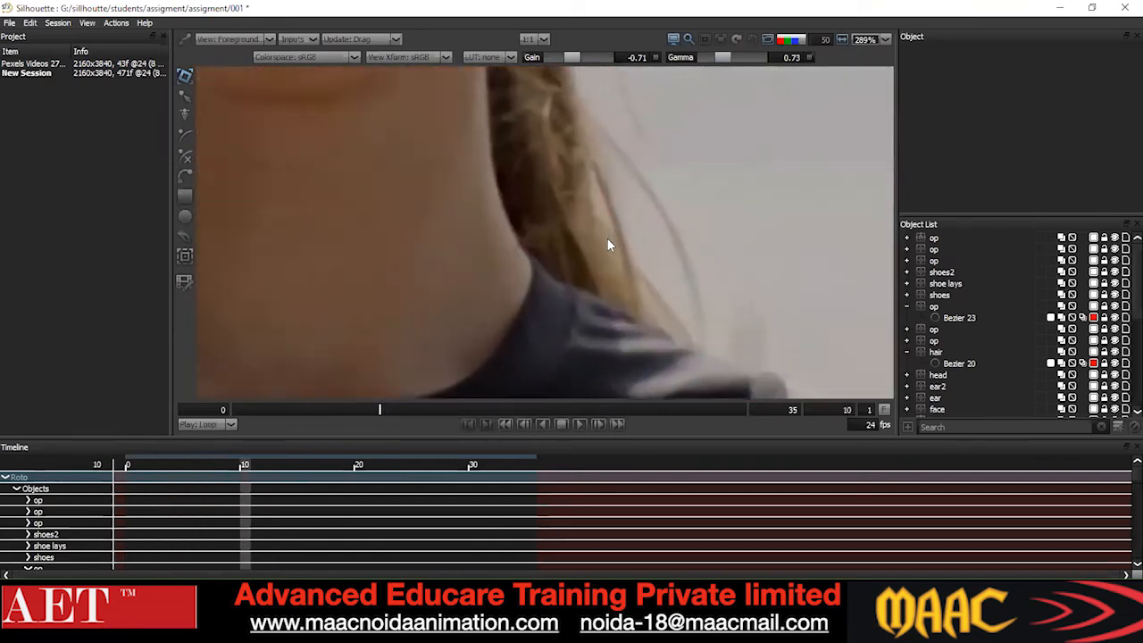
Select the ponytail shape, hide the hair layer and add a new layer to the object list.
click(608, 234)
scroll(608, 214, up, 1)
scroll(607, 207, down, 1)
click(186, 99)
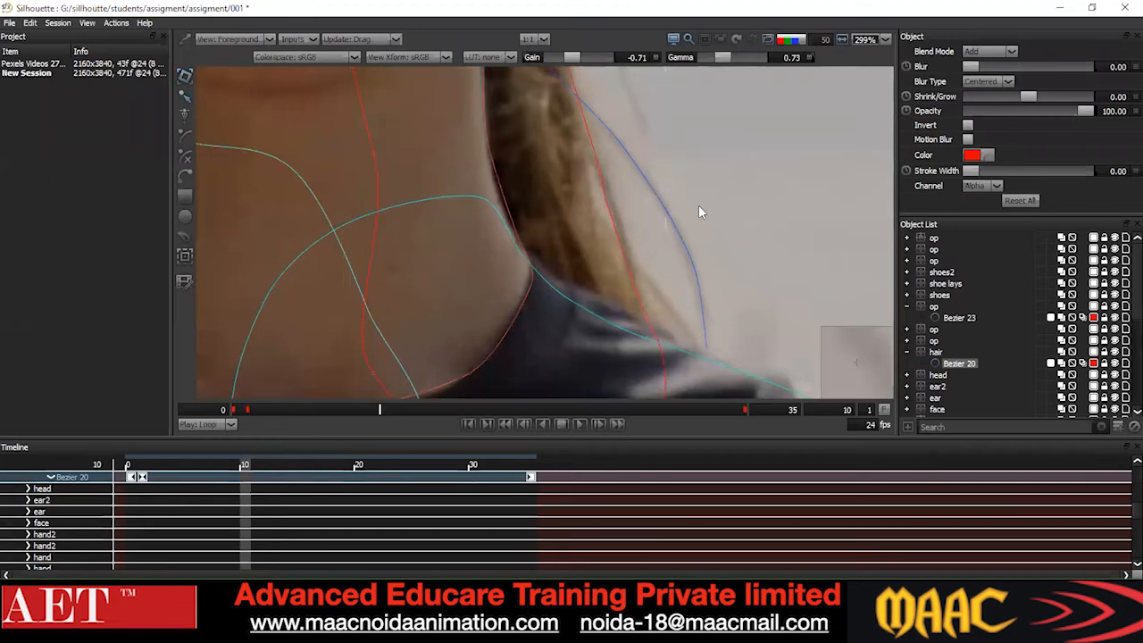
scroll(699, 201, down, 2)
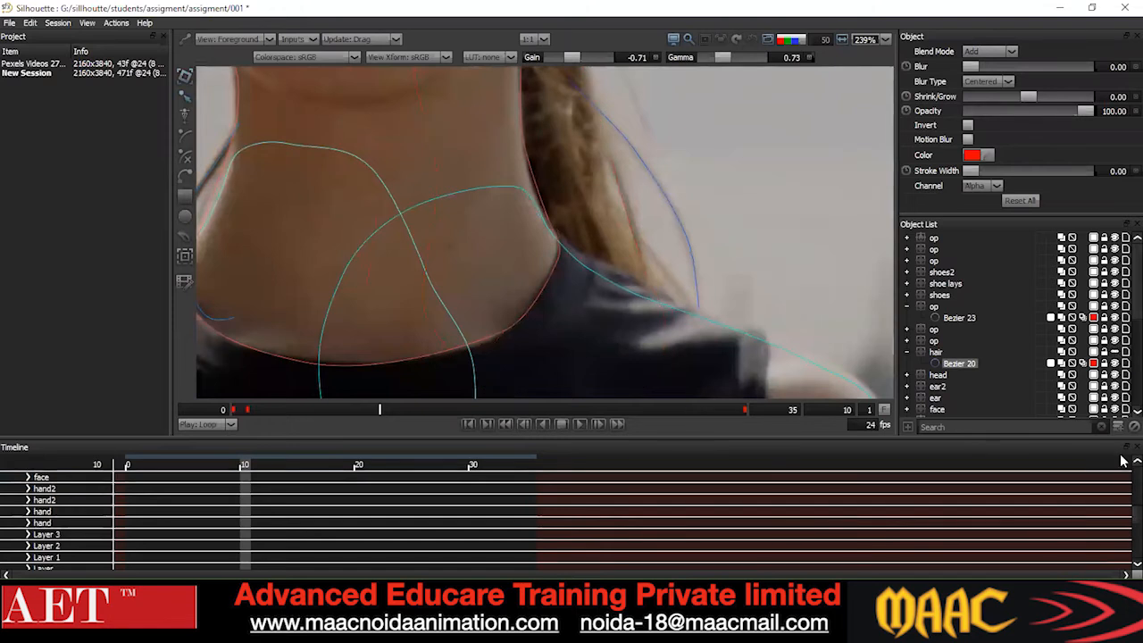
click(1118, 427)
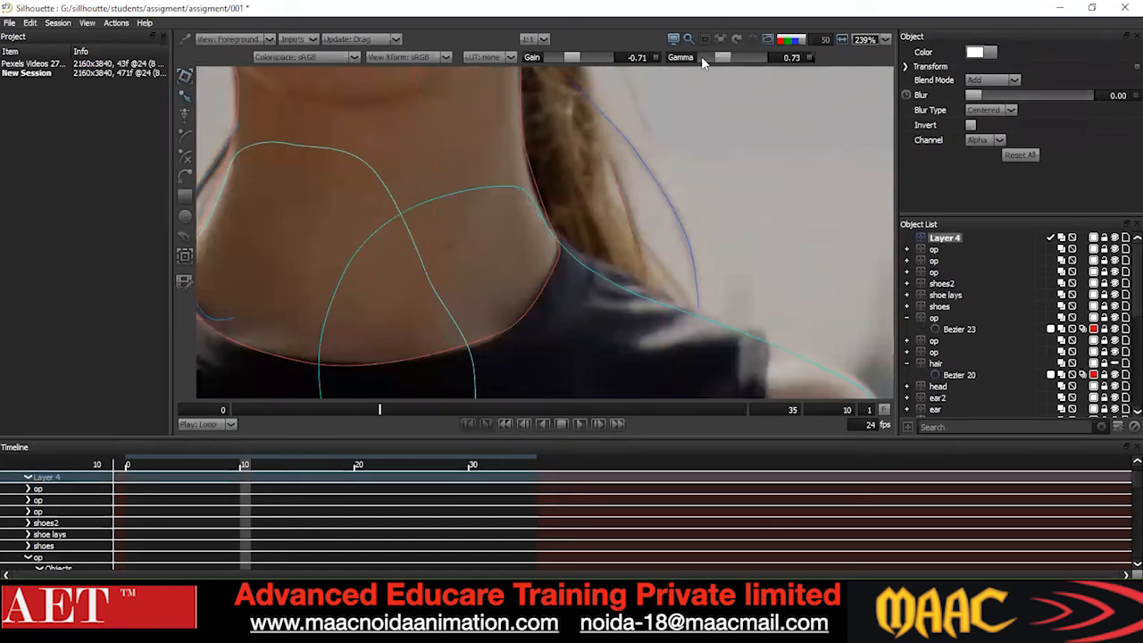
At frame 35, start a Bezier shape in the new layer and trace the ponytail's outer edge down to the shoulder.
drag(474, 271, 402, 340)
scroll(537, 234, up, 1)
scroll(548, 281, down, 1)
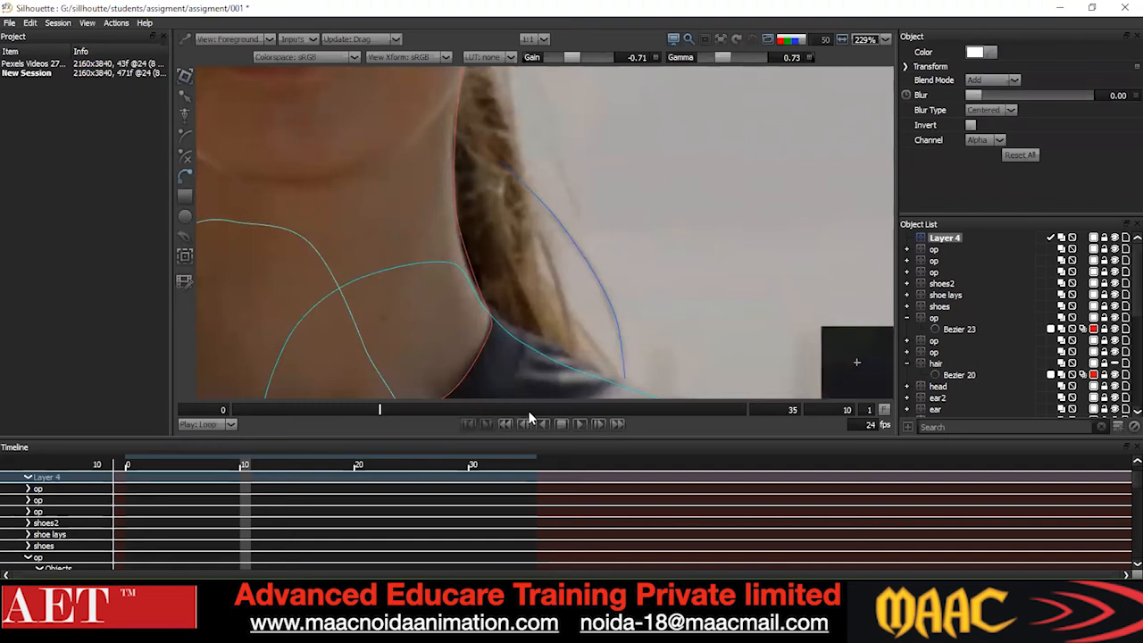
drag(429, 407, 753, 412)
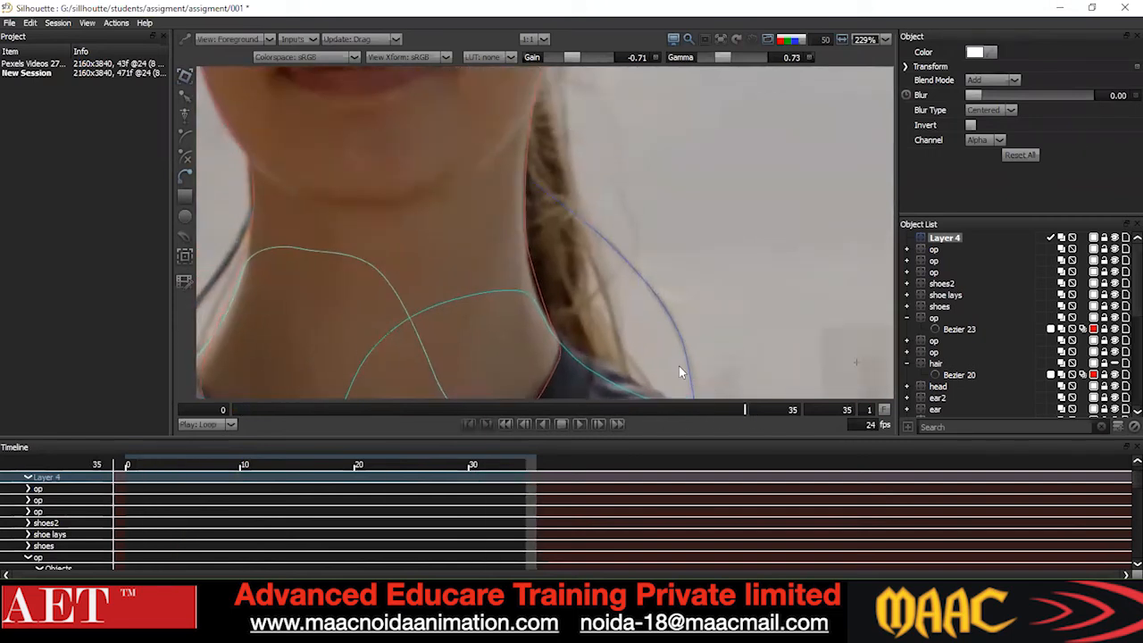
click(188, 173)
drag(567, 91, 520, 94)
drag(533, 183, 518, 243)
click(489, 111)
click(501, 176)
click(510, 236)
drag(527, 285, 481, 166)
click(483, 177)
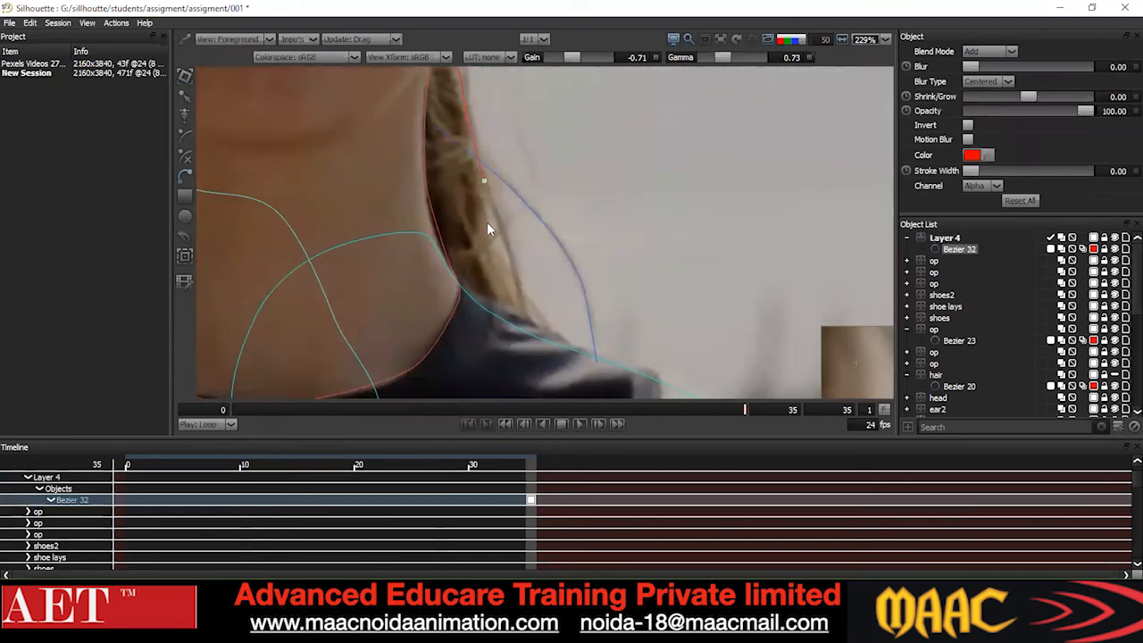
click(506, 273)
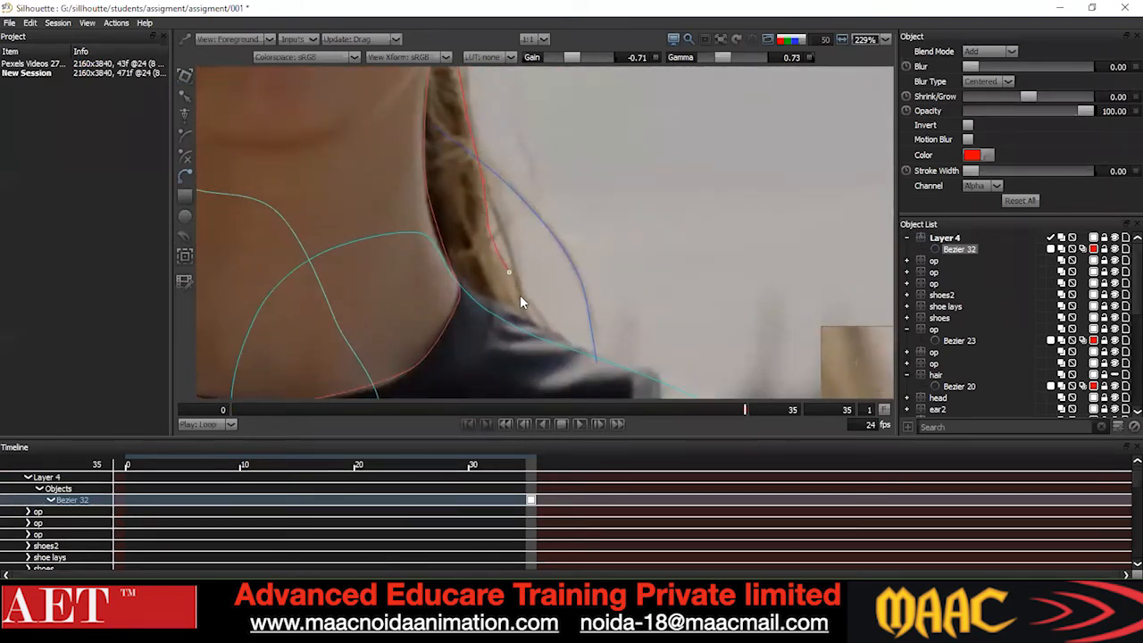
click(522, 296)
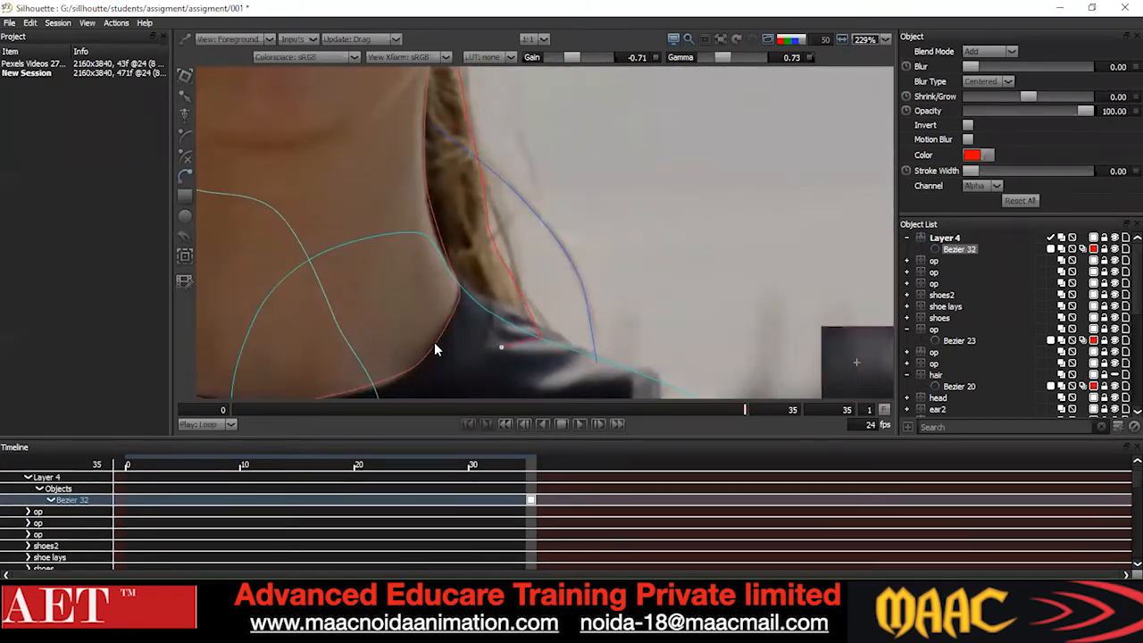
Continue the ponytail shape across the collar and up inside the neck, and close it below the ear.
scroll(434, 342, down, 1)
click(387, 313)
drag(399, 189, 386, 244)
click(389, 208)
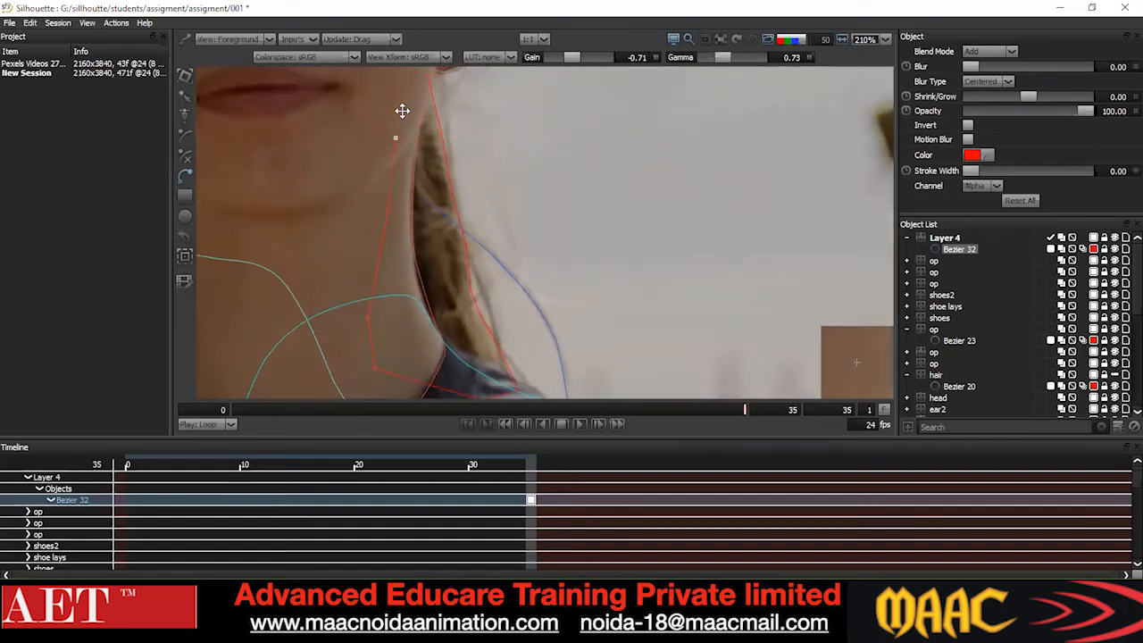
drag(402, 110, 403, 154)
click(417, 142)
drag(475, 361, 469, 242)
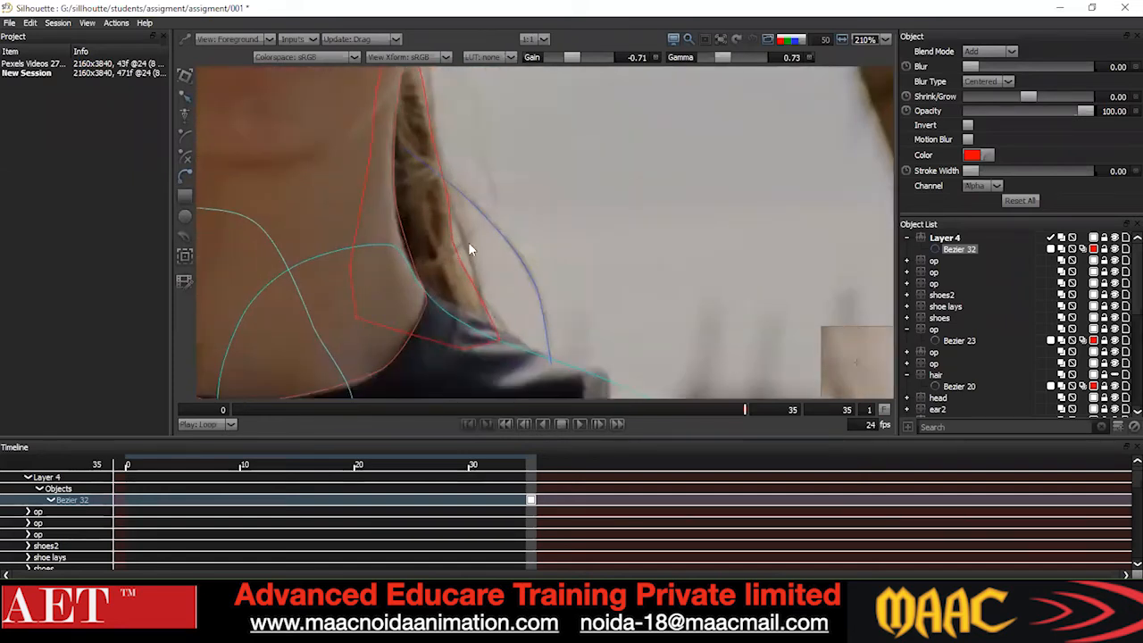
Select all points of the new ponytail shape and change their point type to smooth the outline.
scroll(479, 236, down, 2)
click(445, 270)
click(469, 267)
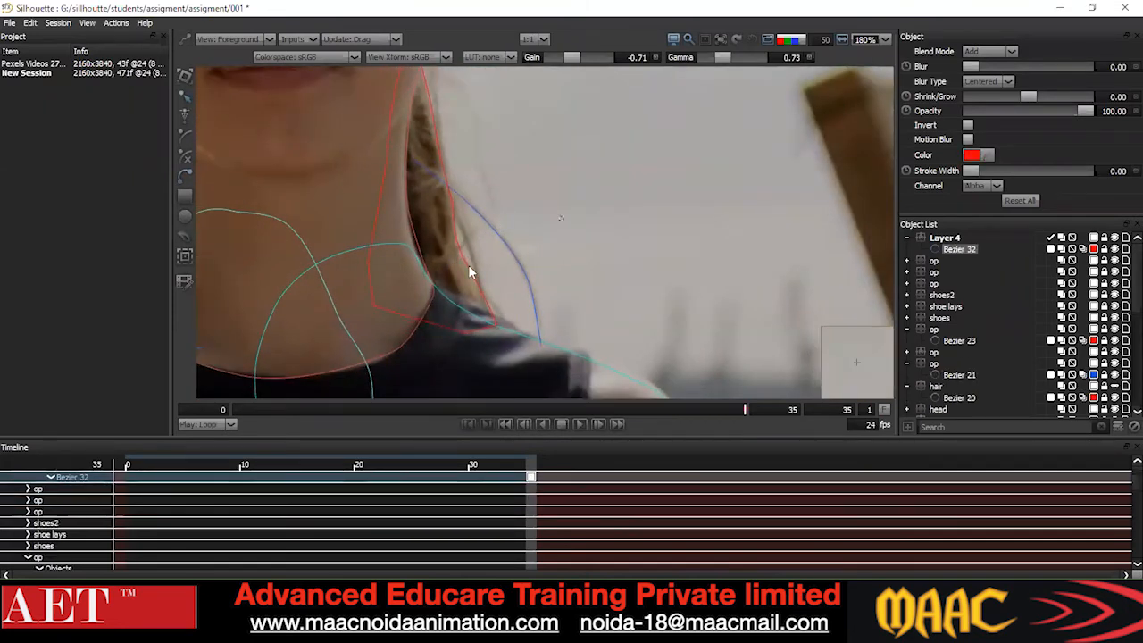
scroll(558, 198, down, 4)
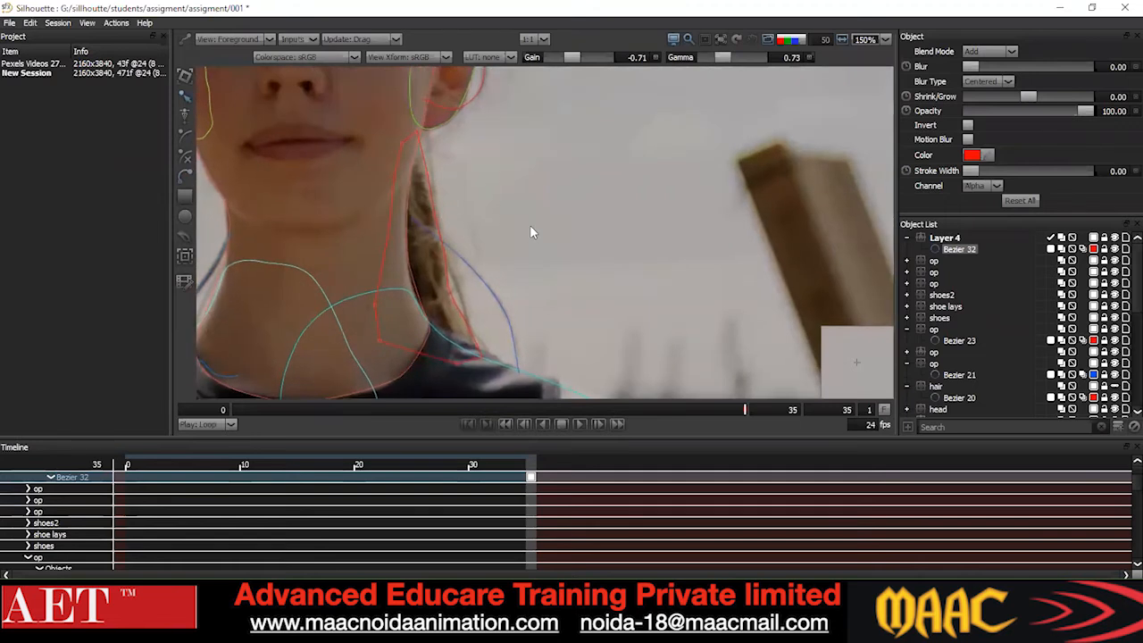
drag(279, 338, 153, 363)
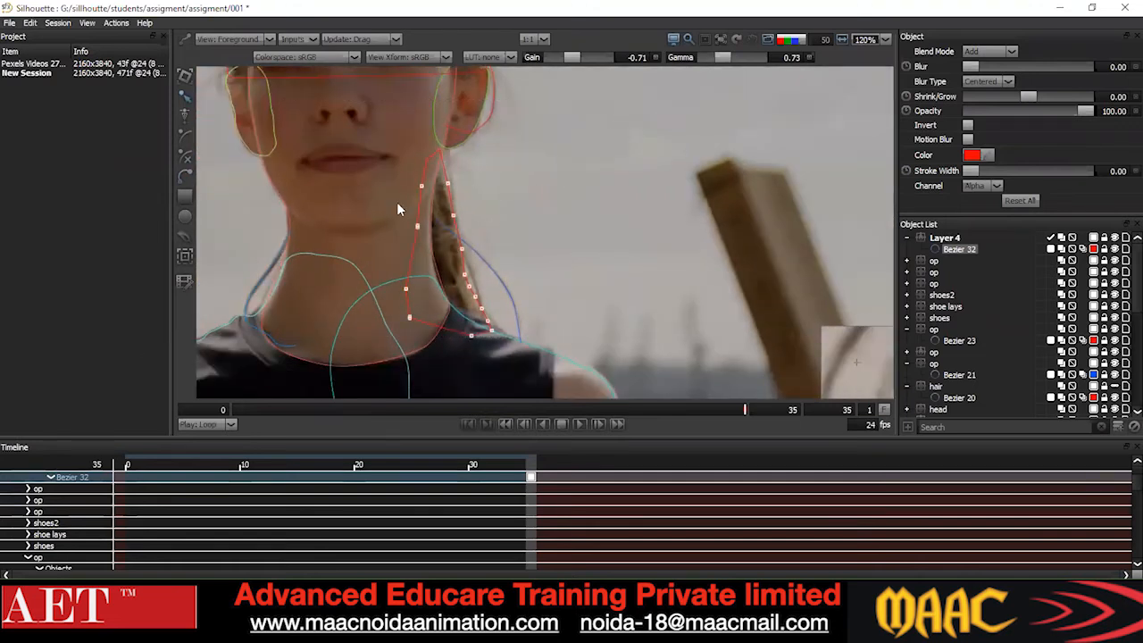
key(z)
key(z)
click(476, 266)
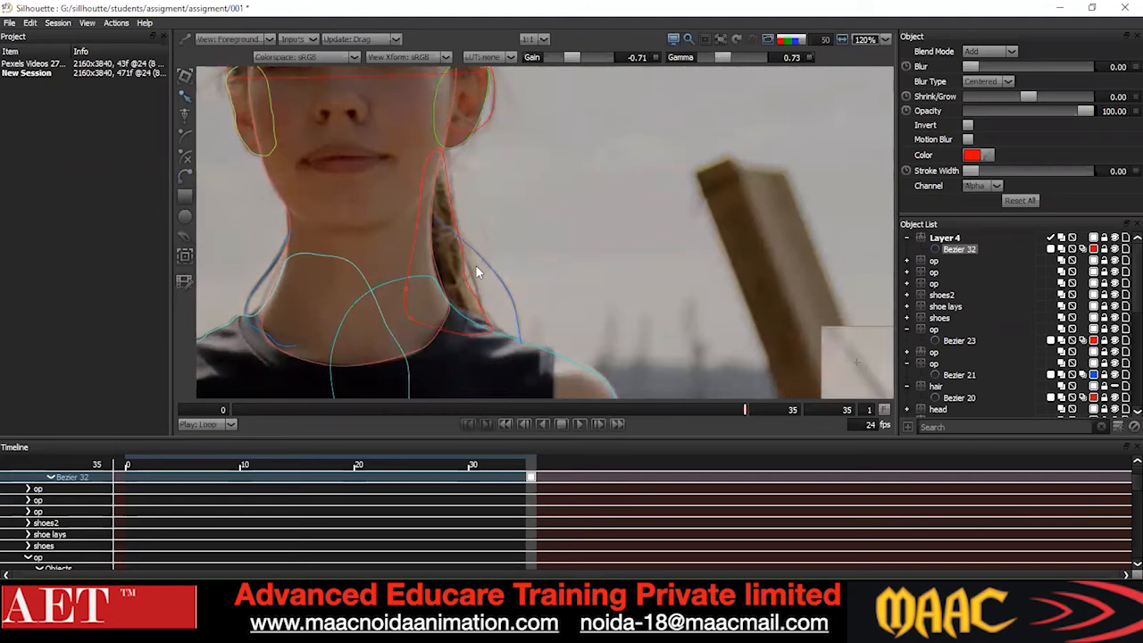
Examine the shoulders, torso, hands and cord at frame 35, and return to the new ponytail shape.
scroll(476, 272, up, 2)
drag(548, 281, 541, 242)
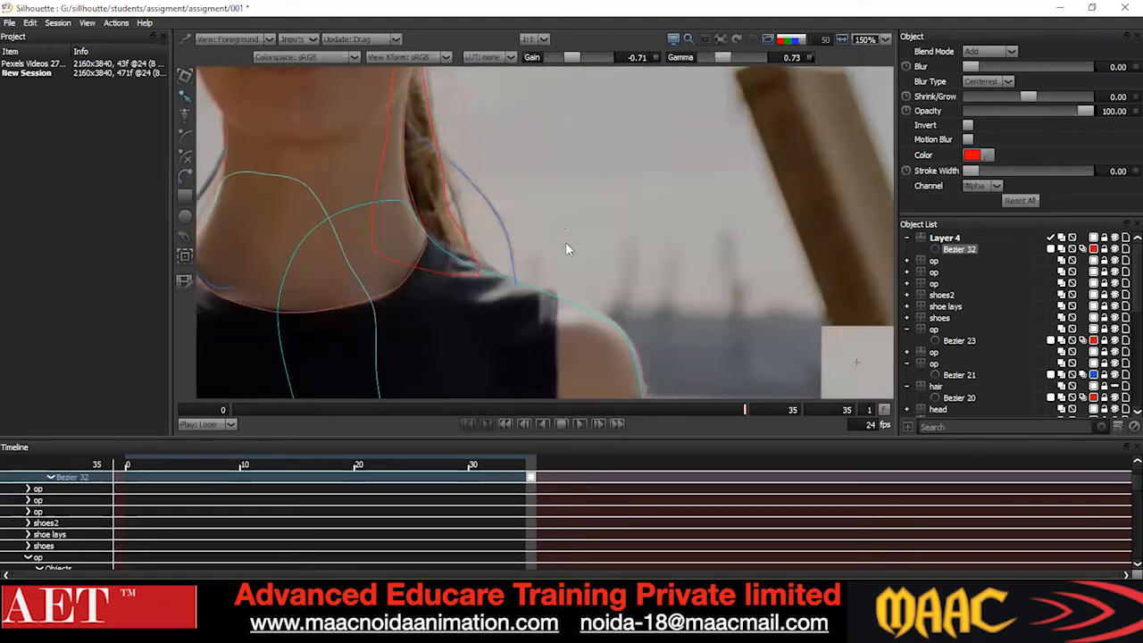
scroll(562, 230, down, 3)
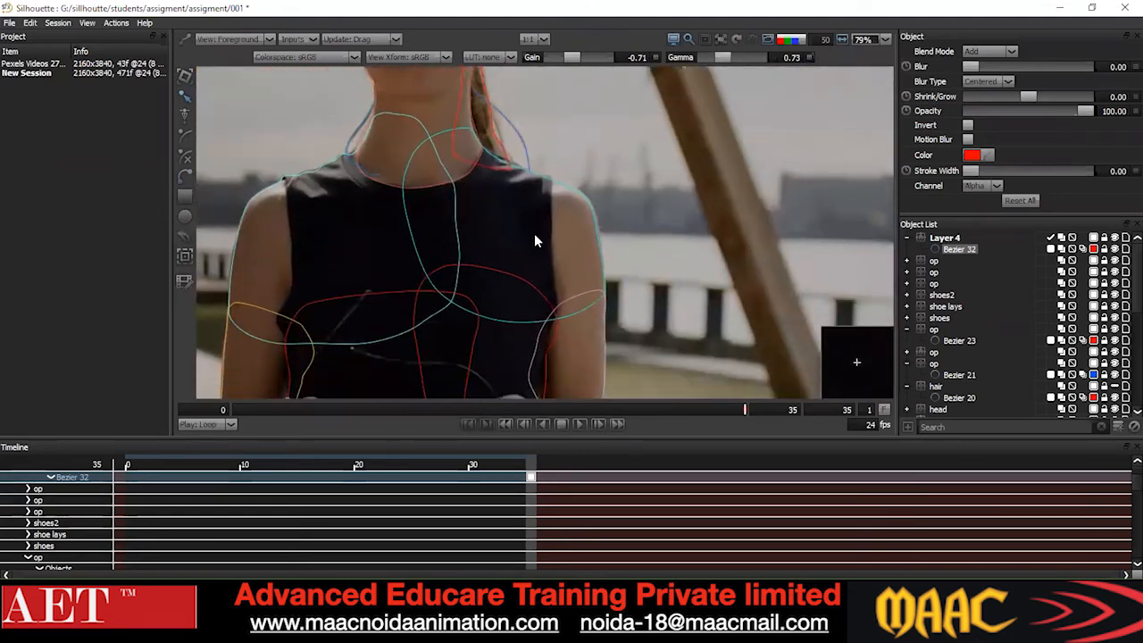
scroll(316, 235, up, 4)
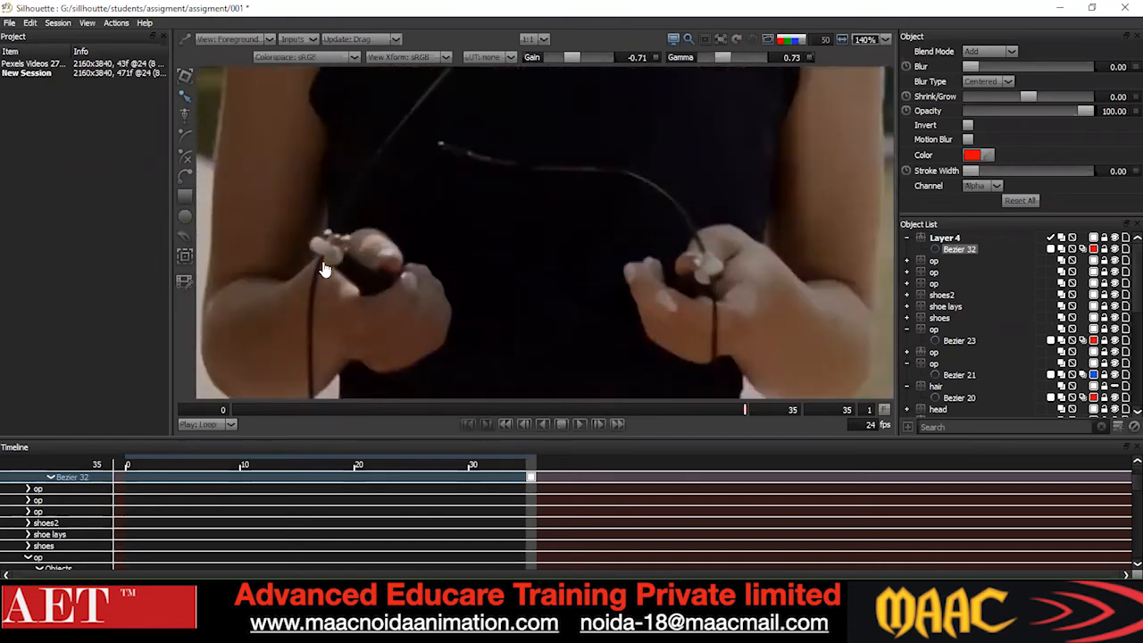
scroll(388, 211, down, 3)
scroll(578, 226, up, 3)
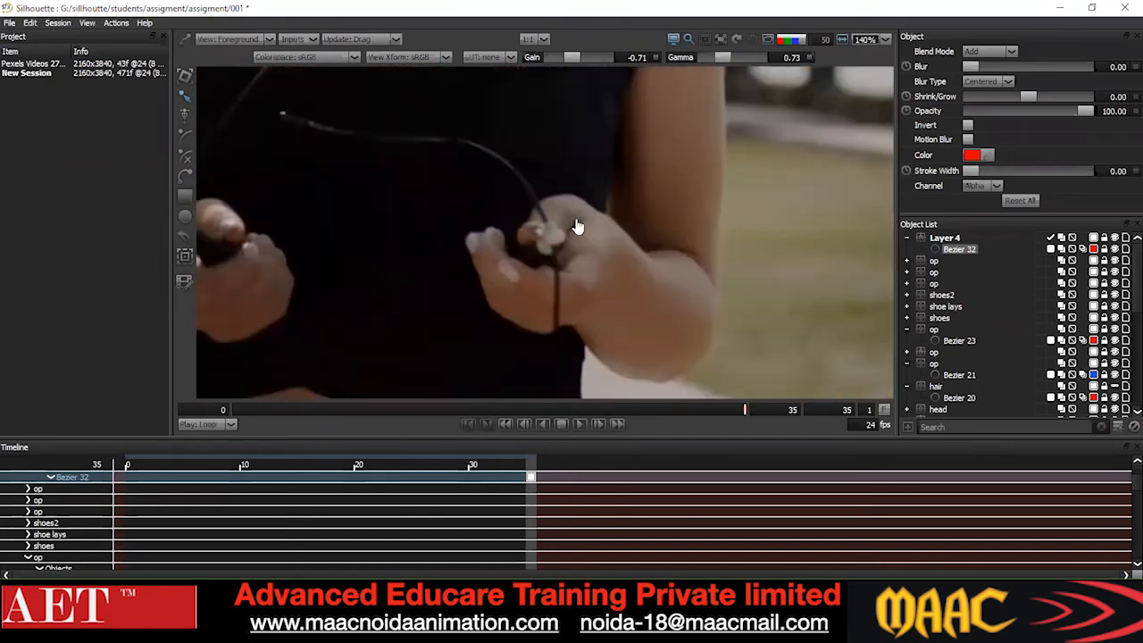
scroll(584, 186, down, 1)
drag(579, 184, 617, 306)
drag(485, 90, 587, 304)
scroll(563, 227, up, 3)
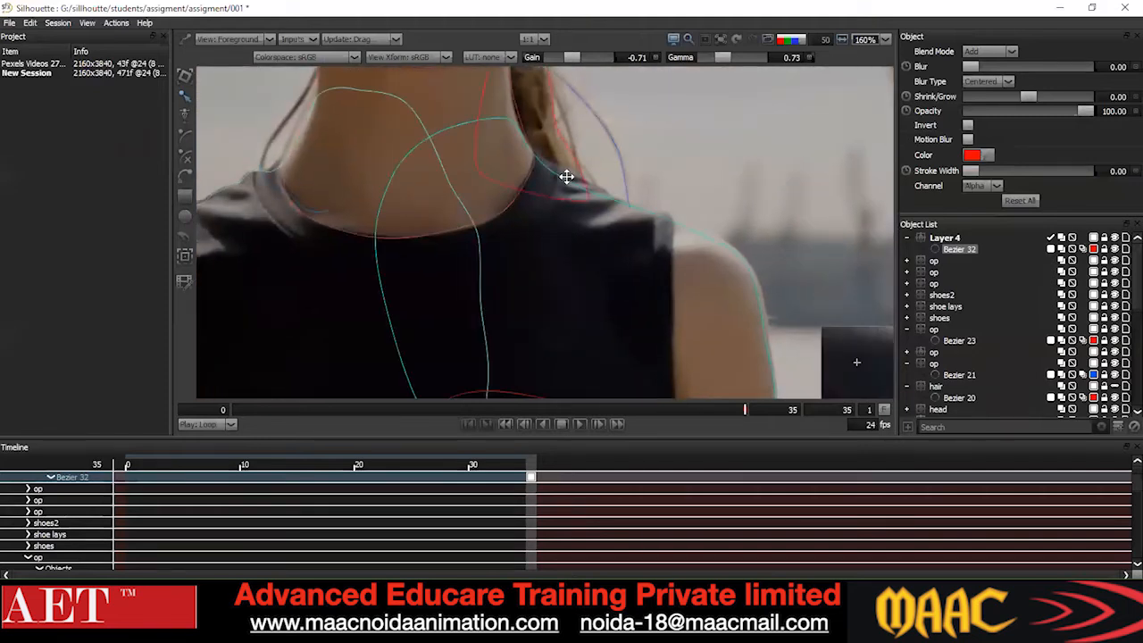
drag(566, 176, 552, 313)
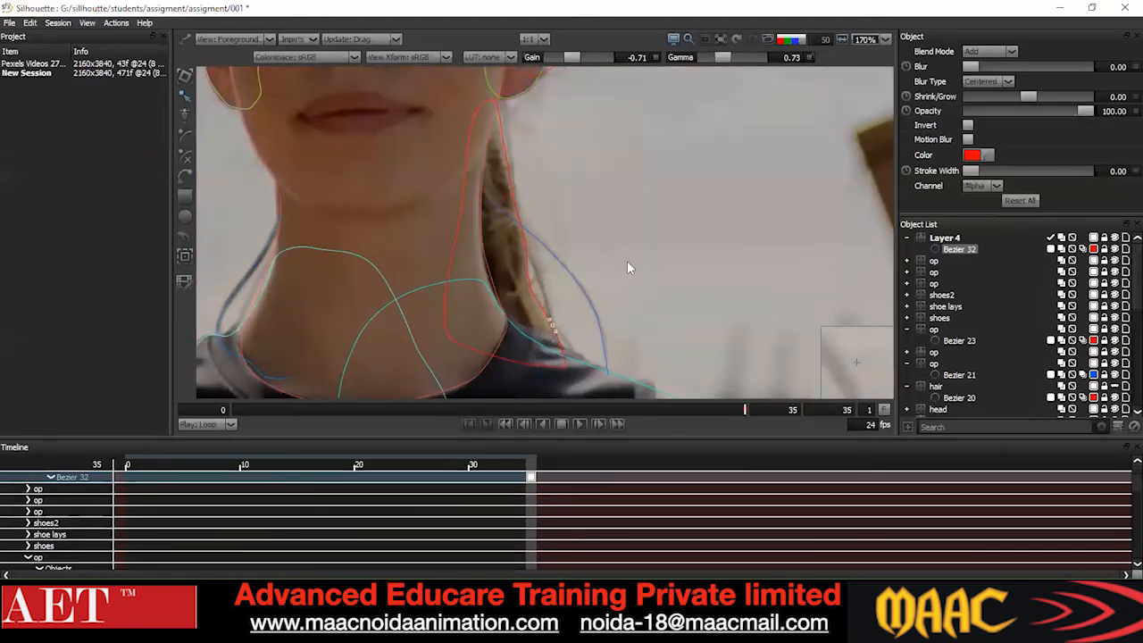
Select the top points of the ponytail shape below the ear and nudge them left and slightly up at frame 35.
drag(568, 222, 554, 287)
drag(549, 152, 383, 210)
key(Left)
key(Left)
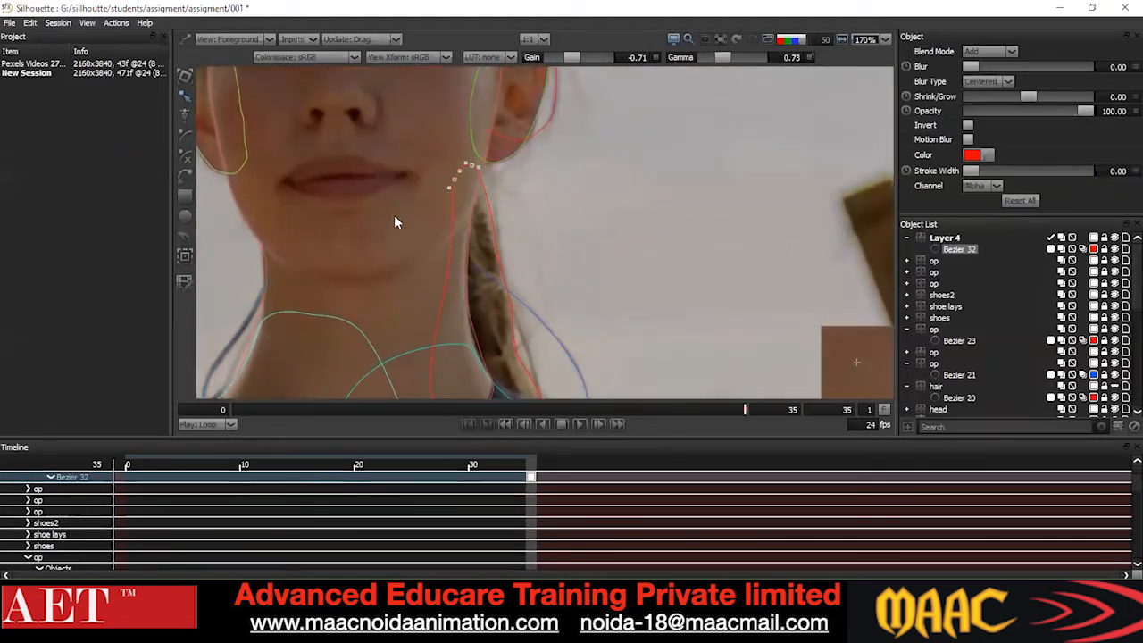
key(Up)
Select the ponytail shape's points at frame 35 and reset their point type after the top adjustment.
scroll(572, 220, down, 2)
drag(311, 393, 638, 148)
right_click(640, 181)
click(676, 278)
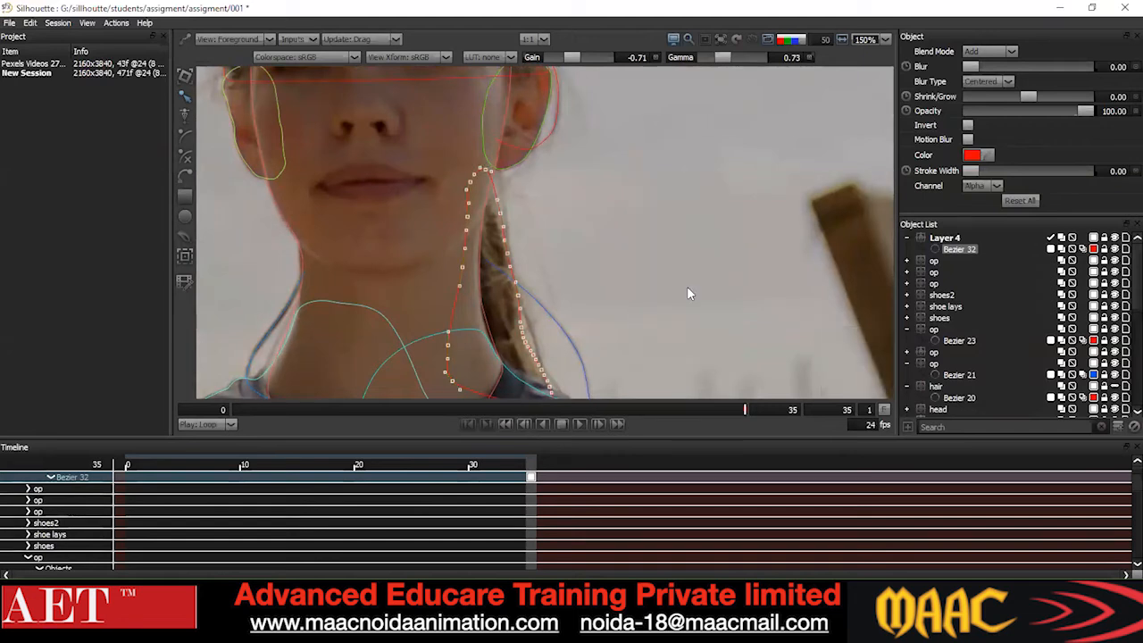
click(685, 284)
Select the points on the shape's upper inner edge along the neck and nudge them left.
scroll(632, 239, down, 2)
drag(453, 218, 496, 283)
key(Left)
key(Left)
key(Left)
key(Left)
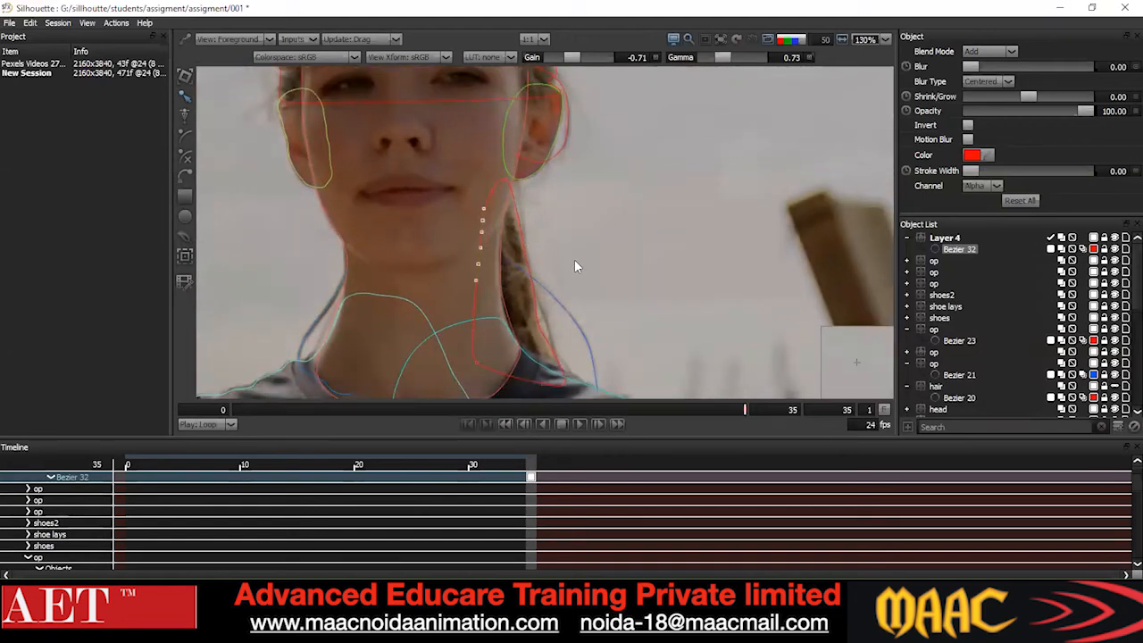
Select all points of the ponytail shape and reapply a smooth point type after the inner-edge change.
scroll(577, 261, down, 1)
drag(285, 396, 658, 187)
right_click(643, 227)
click(692, 353)
click(643, 307)
scroll(598, 255, up, 3)
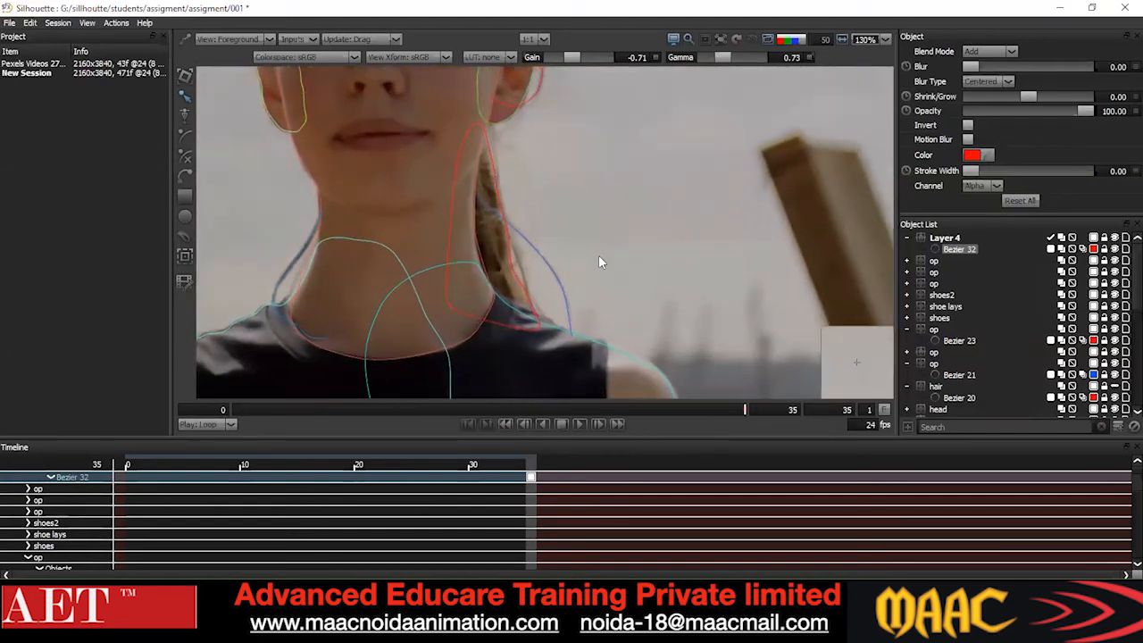
scroll(566, 237, down, 2)
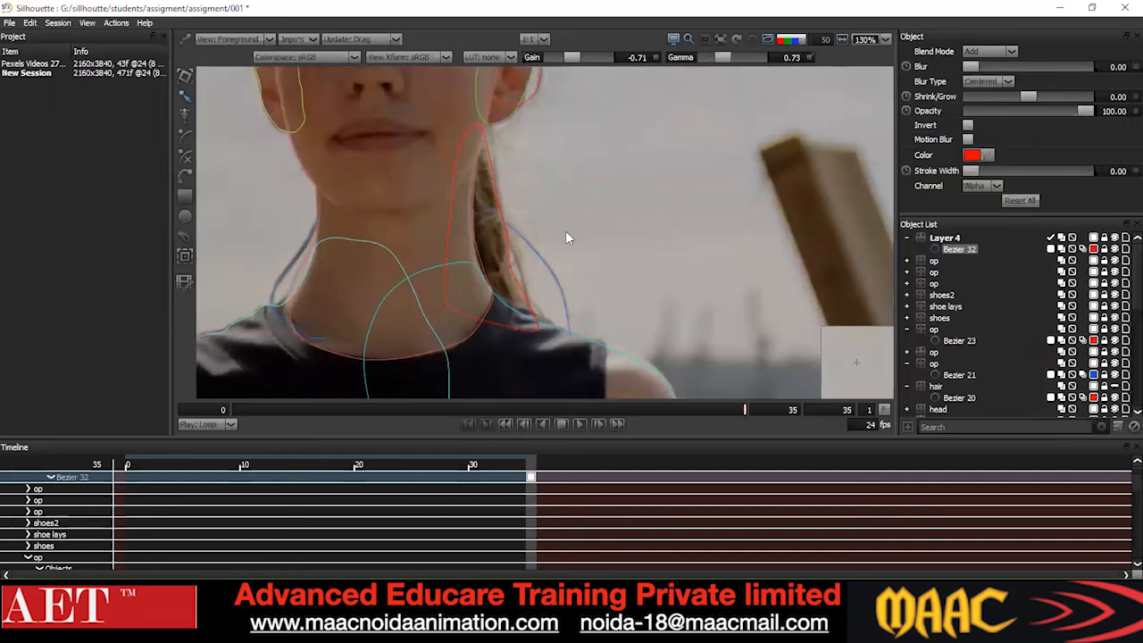
Recheck the shape's top points below the ear, and apply the smooth point type to the whole outline once more.
drag(550, 130, 451, 181)
click(635, 152)
scroll(615, 157, down, 2)
drag(433, 344, 616, 116)
right_click(631, 186)
click(687, 309)
click(689, 289)
drag(684, 287, 645, 249)
scroll(645, 249, up, 1)
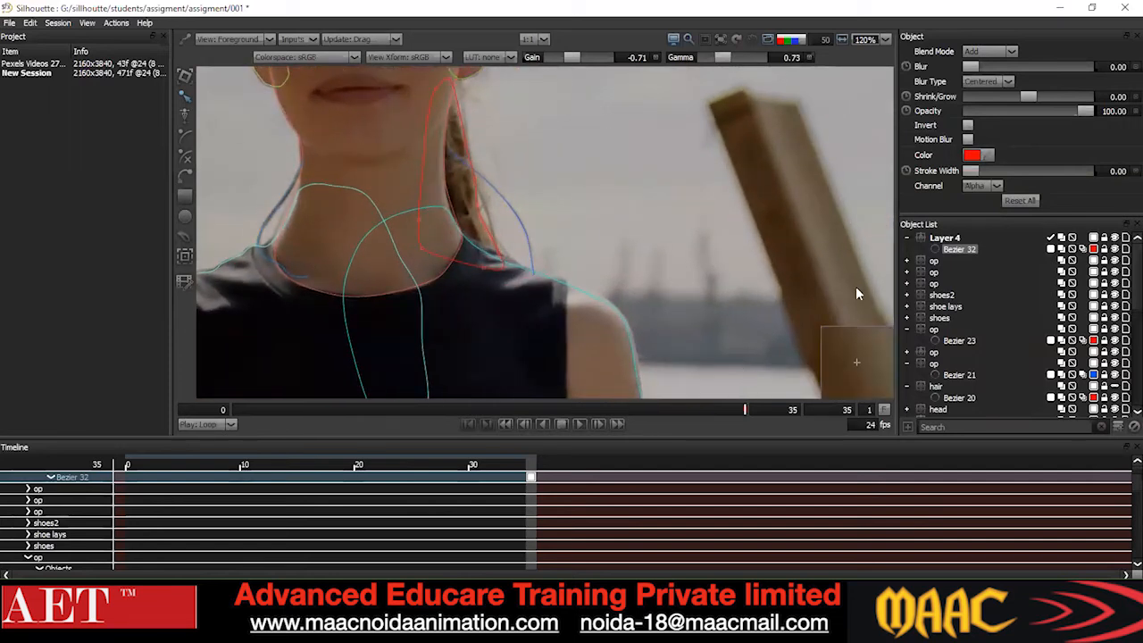
Track the ponytail shape backward from frame 35 with the mocha Tracker, and go to frame 11.
click(185, 257)
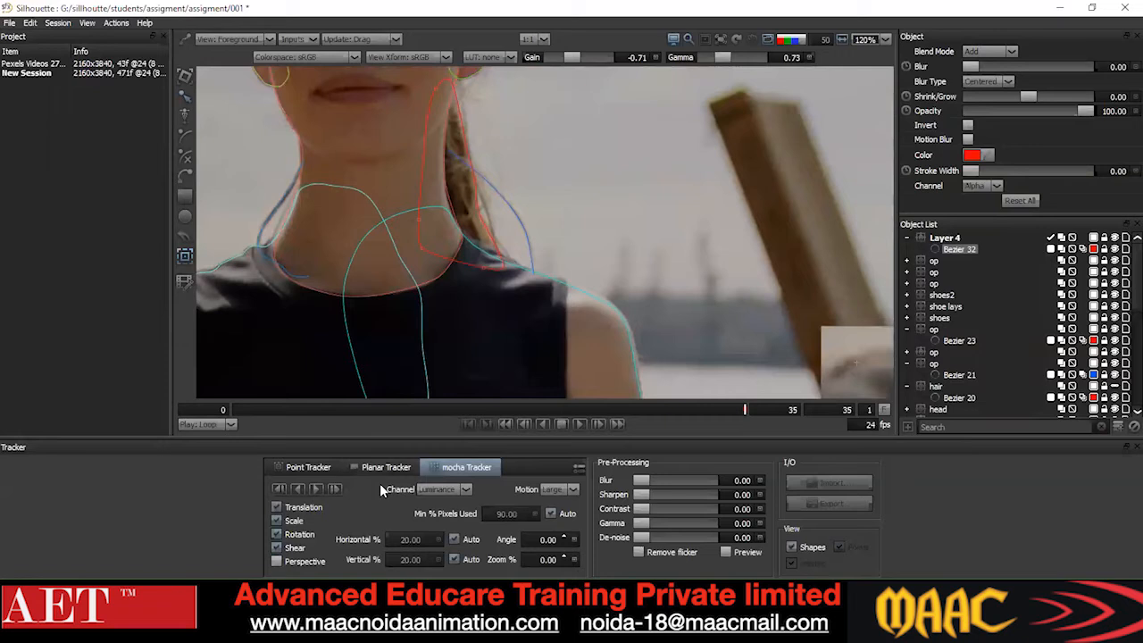
click(293, 491)
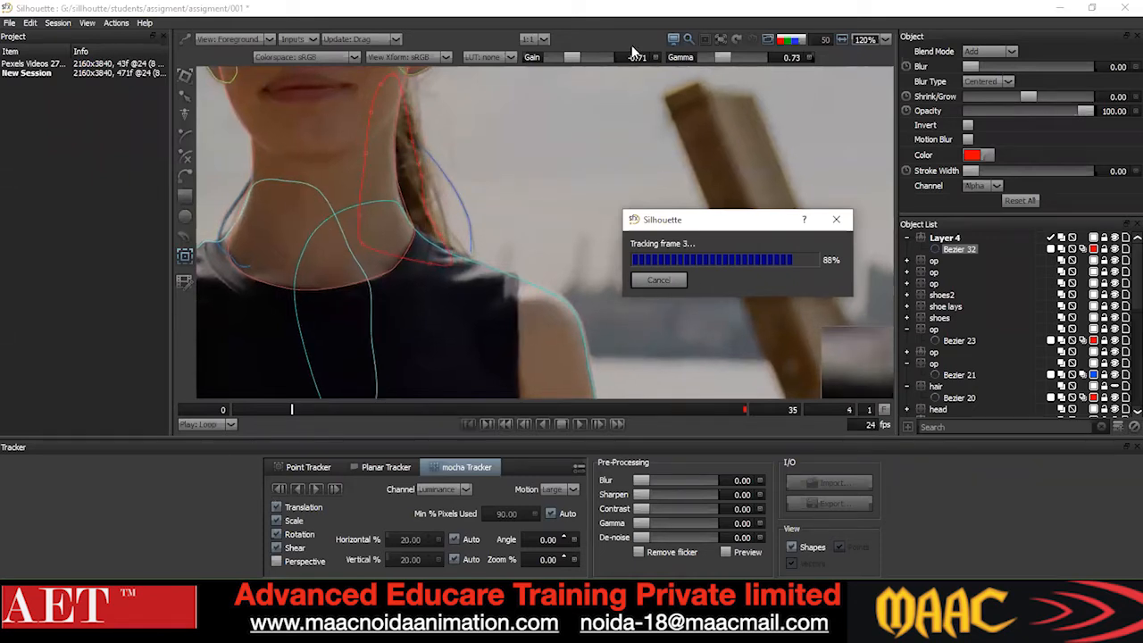
drag(300, 416, 396, 416)
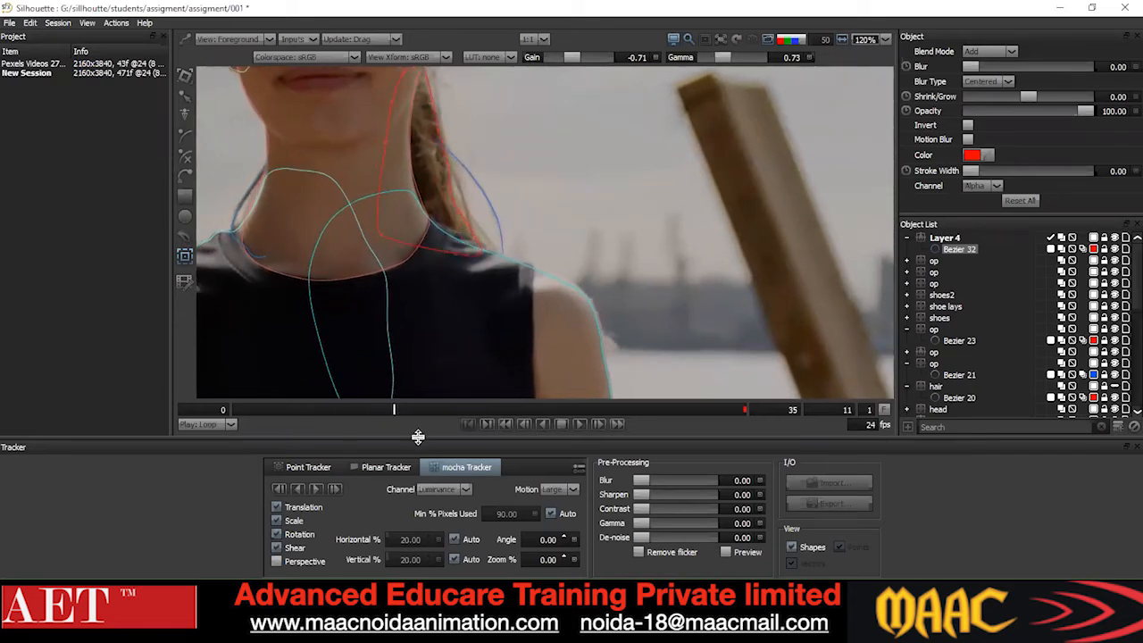
Delete Layer 4's transform matrix keyframes from frame 0 to frame 10 in the timeline.
key(F4)
drag(1136, 487, 1128, 474)
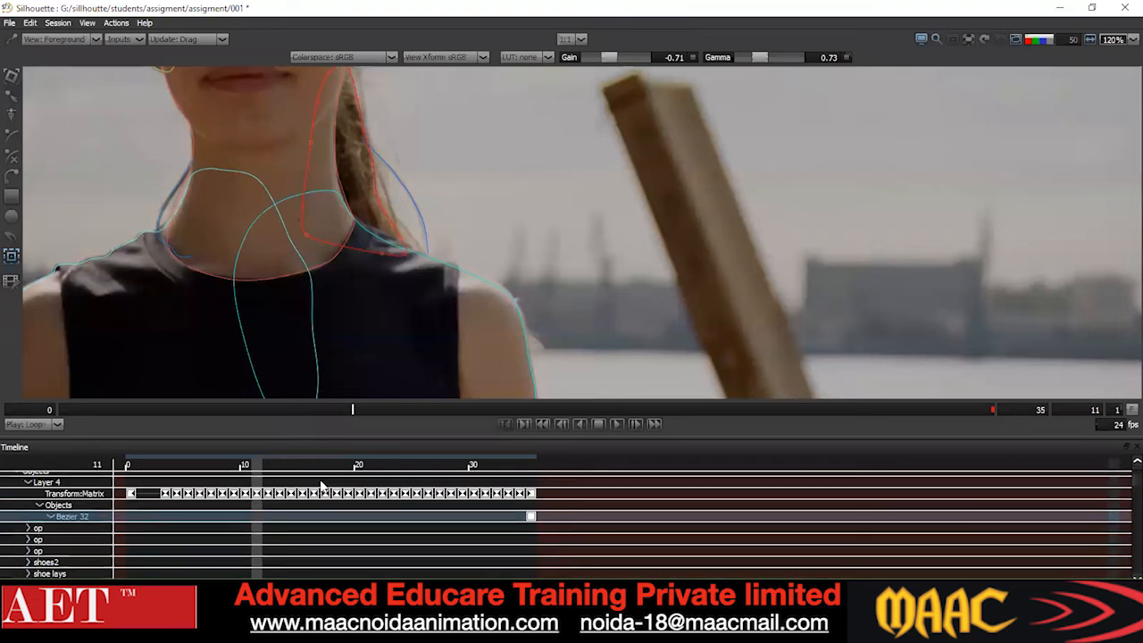
click(245, 496)
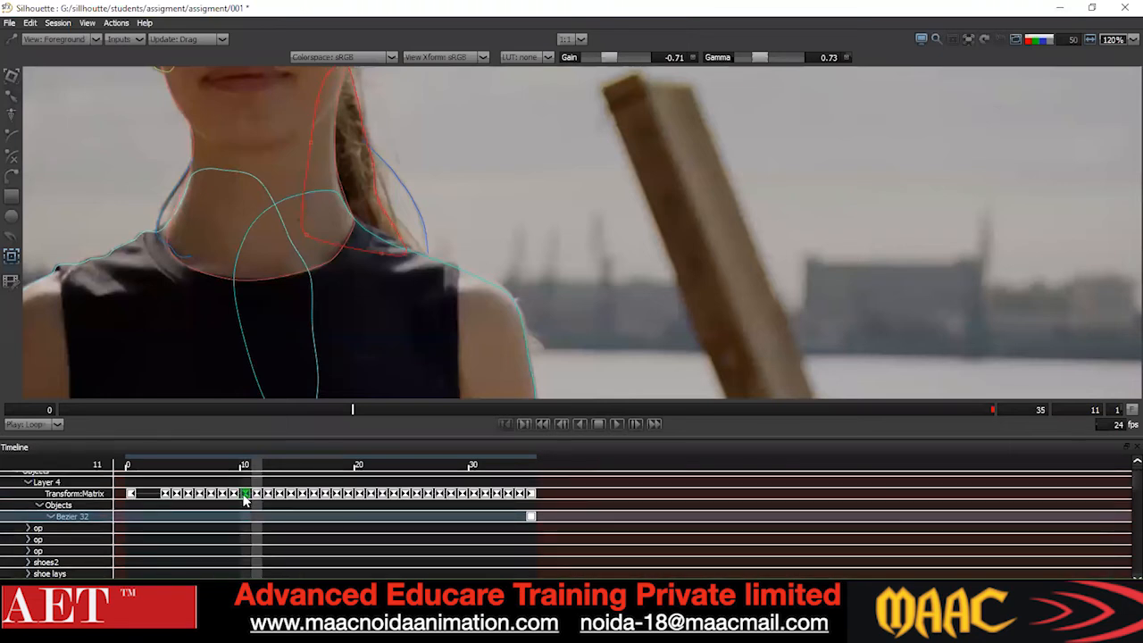
shift+click(132, 494)
key(Delete)
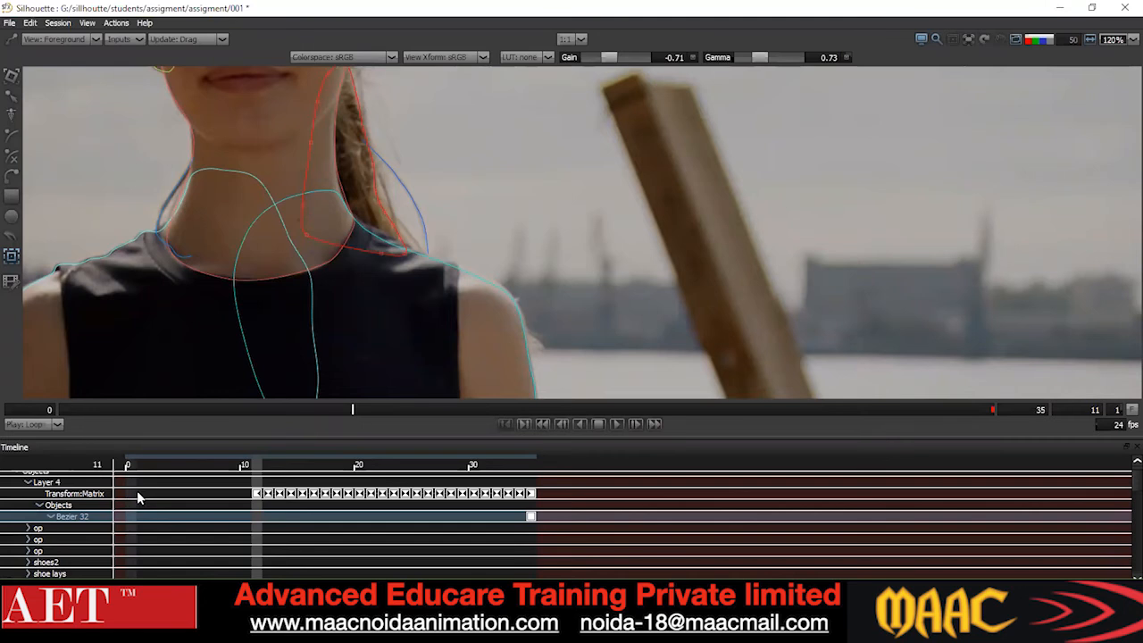
Adjust the ponytail shape's lower points at frame 11 to follow the hair, and reset their point type.
key(F2)
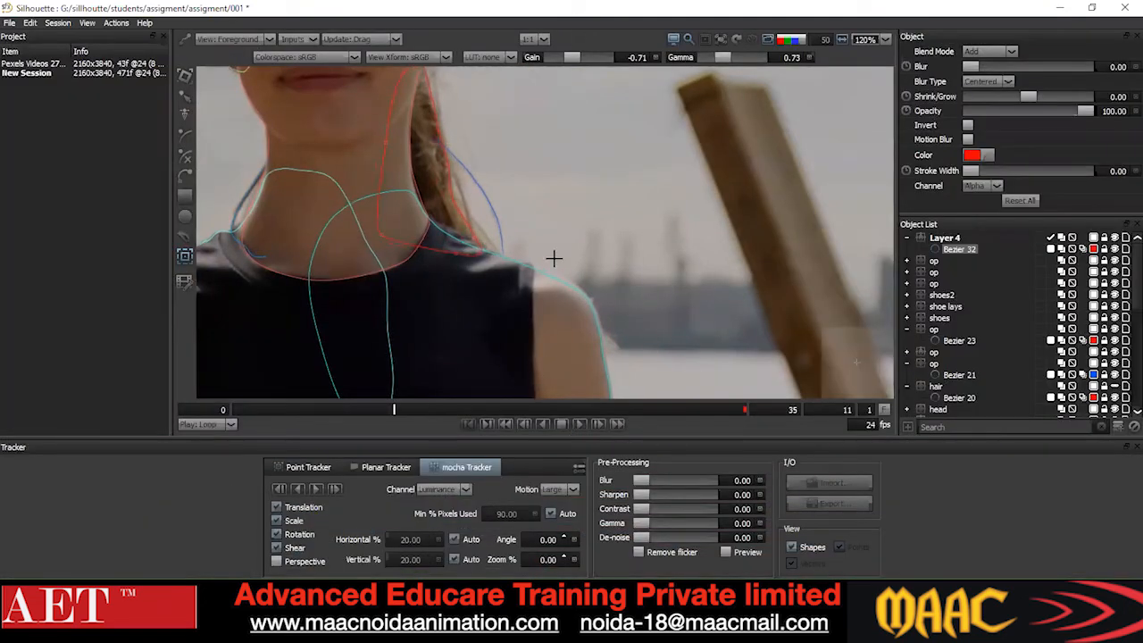
scroll(556, 258, down, 3)
key(F3)
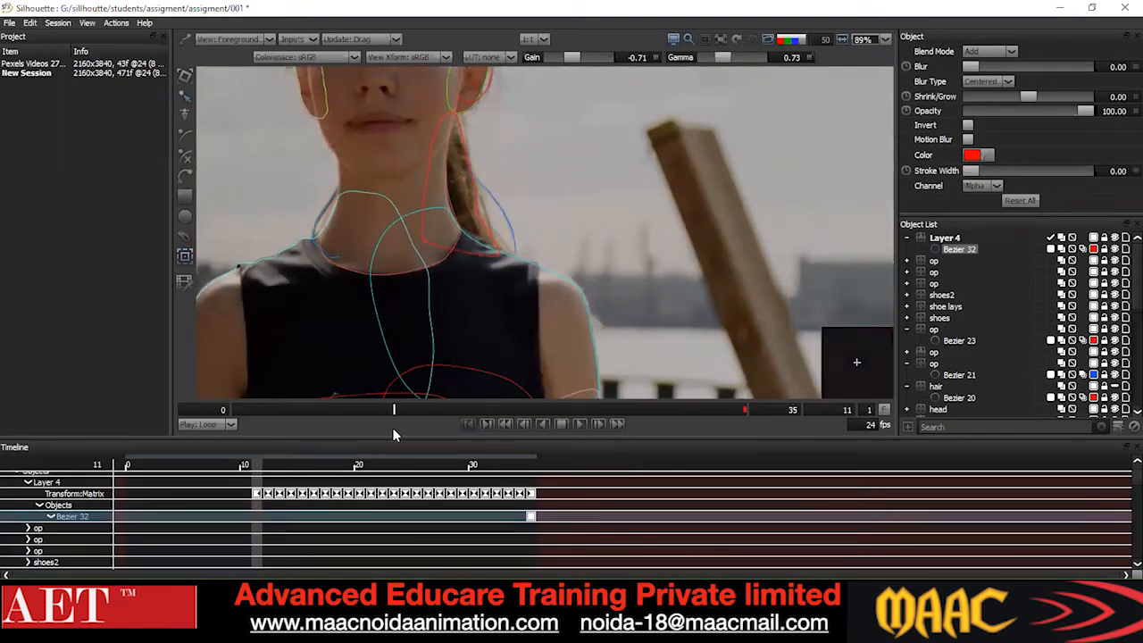
drag(507, 227, 490, 259)
click(416, 223)
right_click(584, 266)
click(615, 271)
click(544, 250)
scroll(517, 251, up, 1)
Step forward through the frames after 11 to check the ponytail shape's tracking, and return to frame 11.
key(x)
key(x)
key(x)
key(x)
key(x)
key(x)
key(x)
key(x)
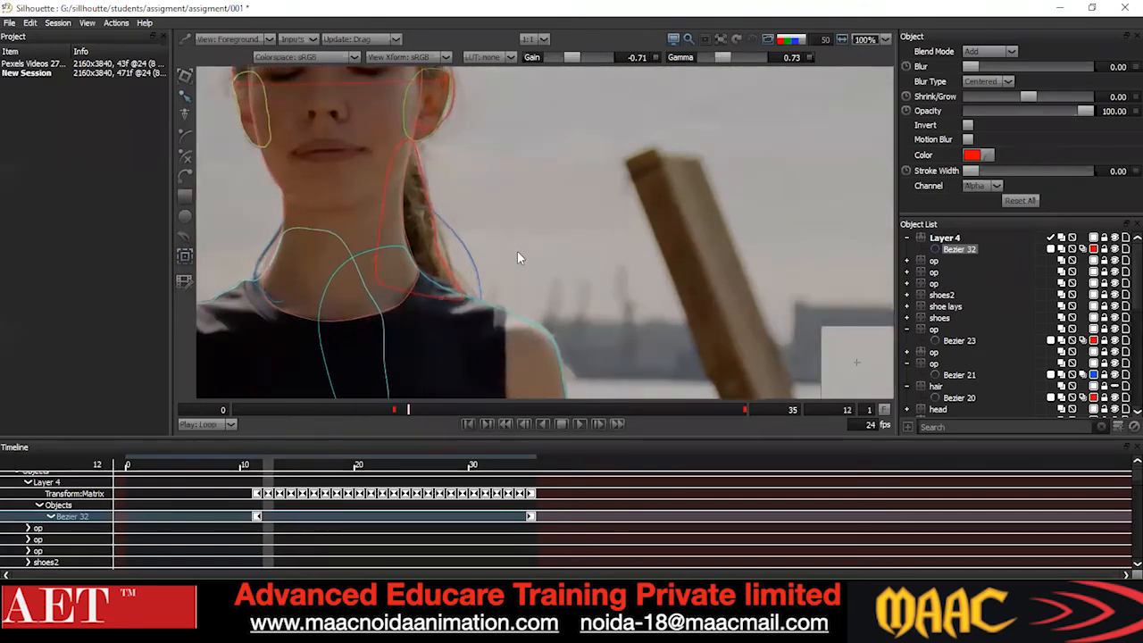
key(x)
key(x)
key(x)
drag(602, 408, 394, 414)
click(389, 410)
Go to frame 7 and nudge the whole ponytail shape down and left onto the hair.
key(z)
key(z)
key(z)
key(z)
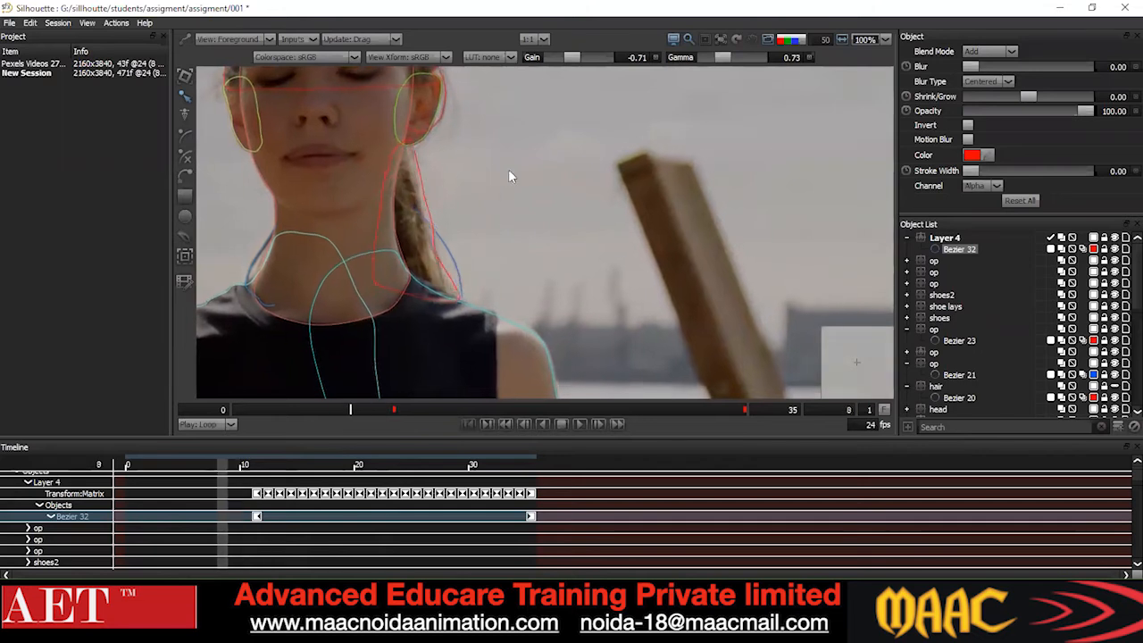
key(Down)
key(Down)
key(Down)
key(Left)
key(Left)
key(Left)
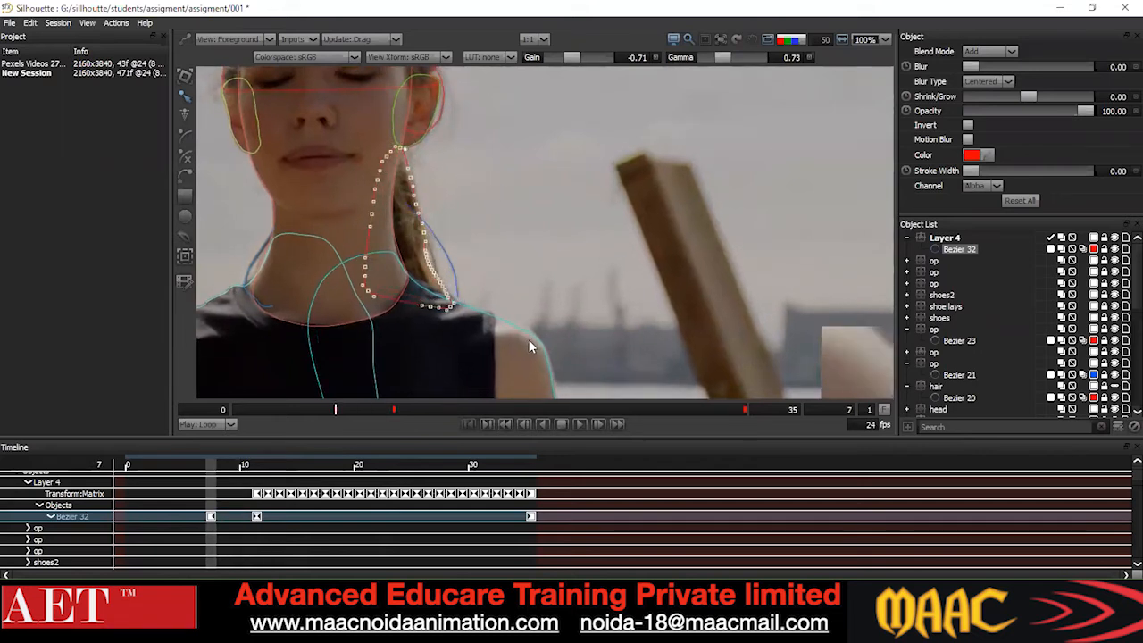
Refine the tip, top and outer-edge points of the ponytail shape at frame 7 to match the hair.
click(474, 277)
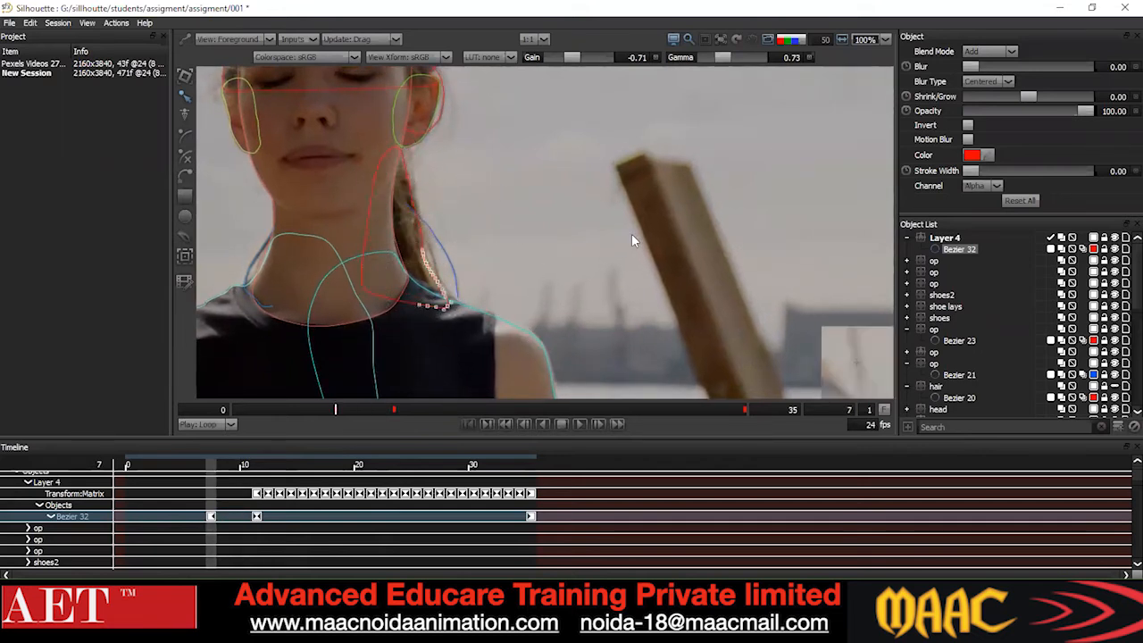
drag(544, 122, 394, 214)
scroll(565, 180, down, 1)
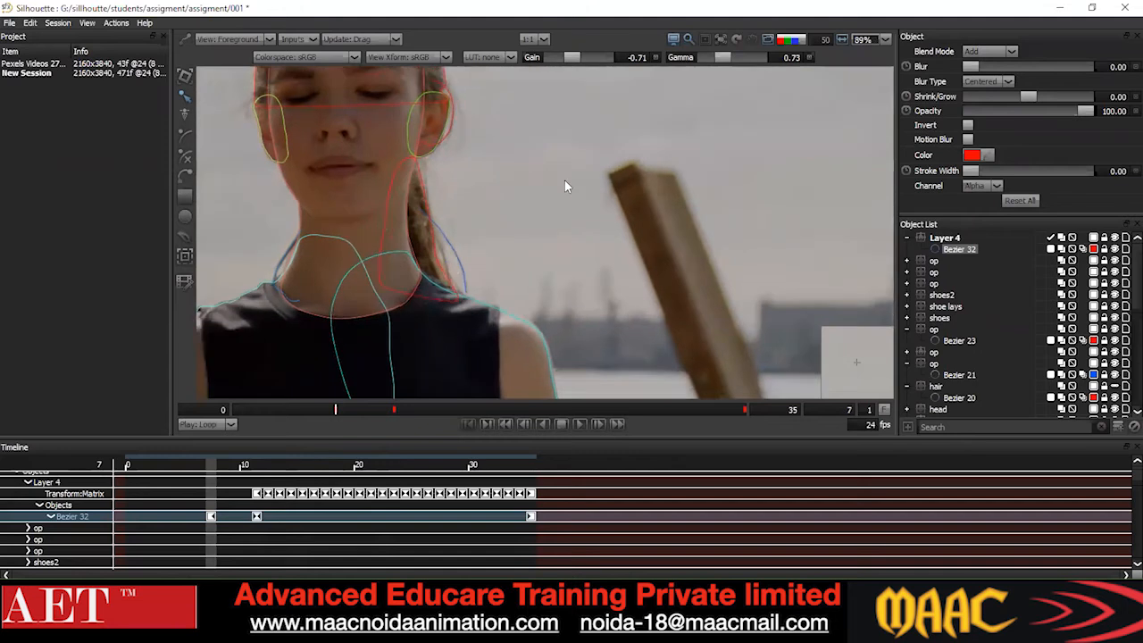
right_click(558, 205)
drag(433, 299, 432, 301)
drag(538, 289, 446, 322)
scroll(570, 288, down, 1)
drag(529, 112, 511, 196)
drag(528, 180, 375, 268)
drag(497, 257, 386, 291)
drag(591, 226, 348, 283)
Select all points of the ponytail shape at frame 7 and reset their point type.
key(ctrl+a)
right_click(503, 265)
click(541, 344)
click(543, 353)
drag(541, 362, 536, 299)
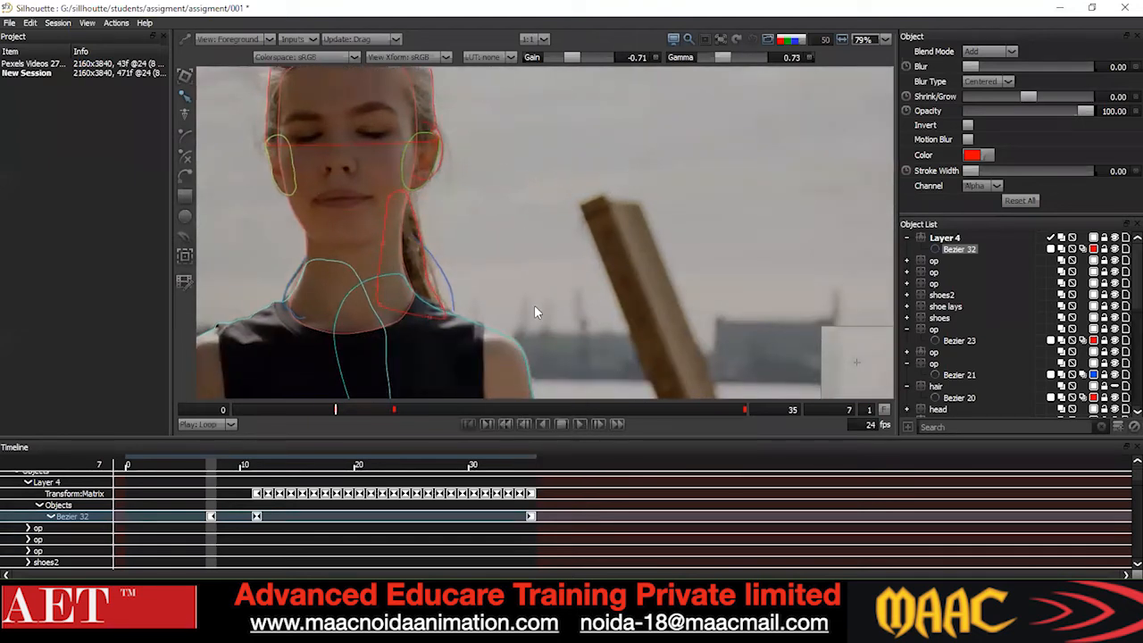
Go to frame 3 and nudge the whole ponytail shape left.
key(Left)
key(Left)
key(Left)
key(Left)
key(ctrl+a)
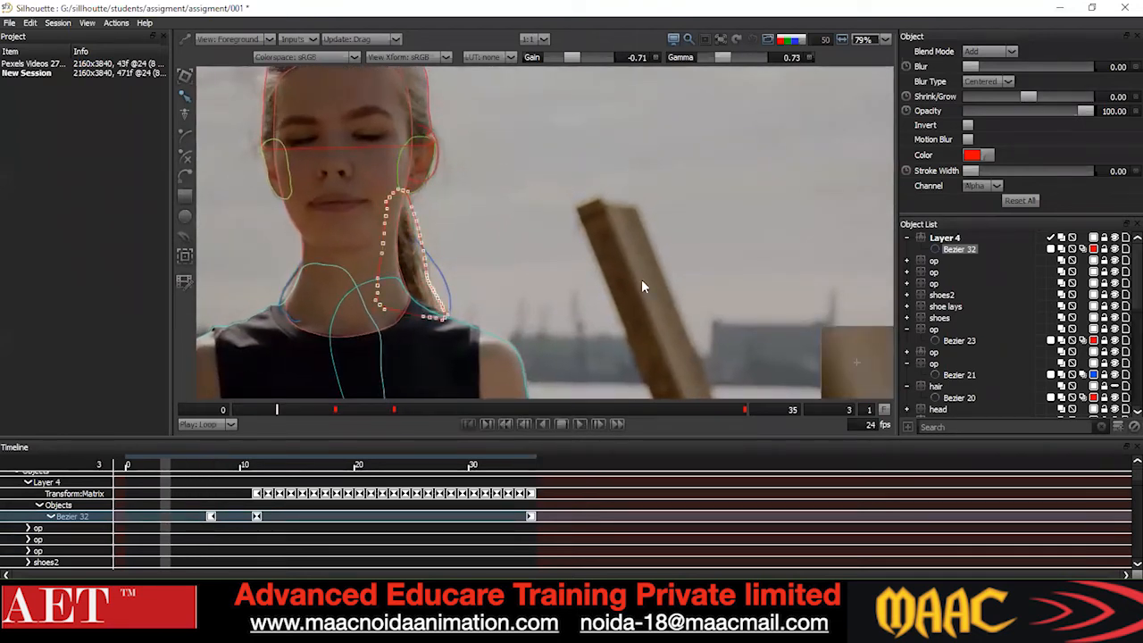
key(shift+Left)
click(644, 282)
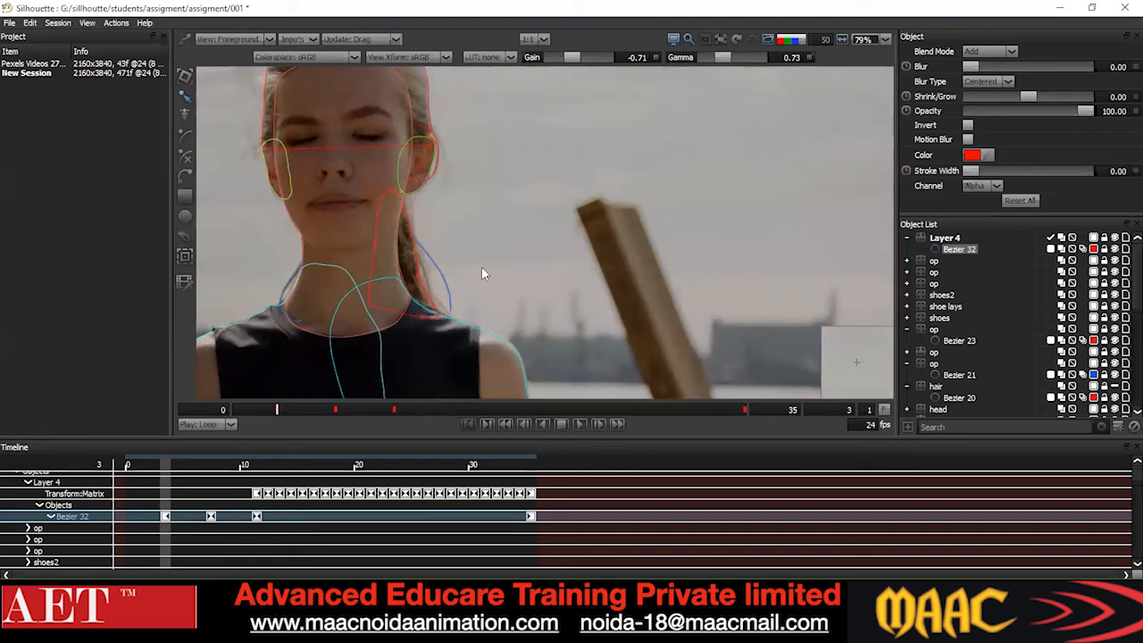
Adjust the ponytail shape's points at frame 3 and set all of its points to Cardinal.
click(393, 189)
scroll(522, 230, down, 1)
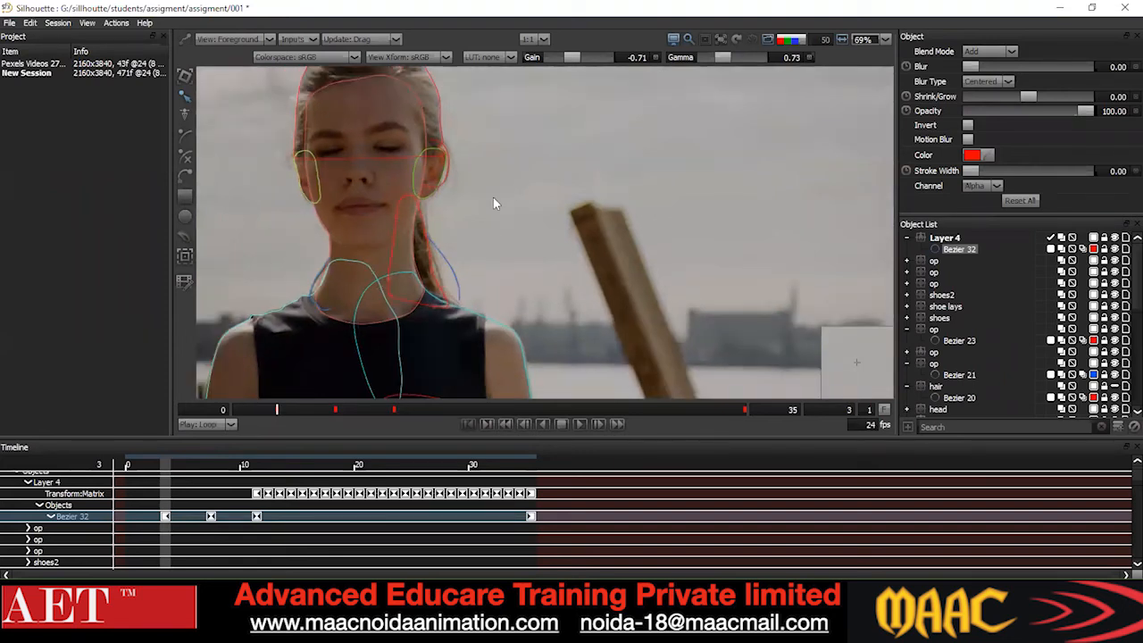
click(489, 232)
drag(534, 237, 671, 146)
key(ctrl+a)
right_click(613, 185)
click(641, 308)
right_click(604, 183)
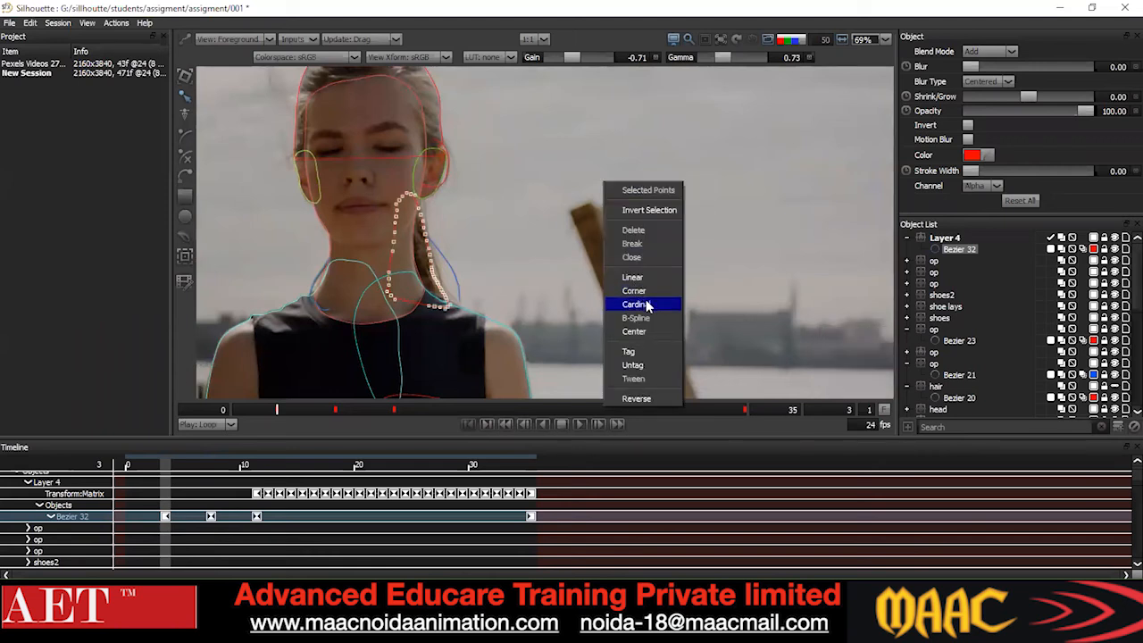
click(676, 273)
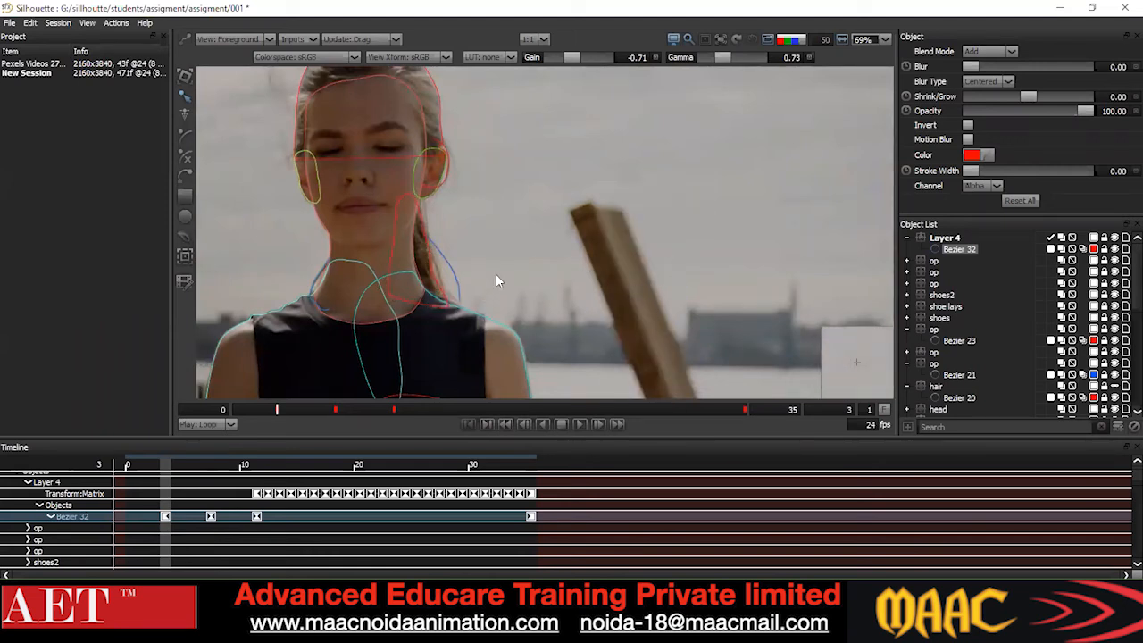
Go to frame 0, select all points of the ponytail shape and nudge them left.
key(Left)
key(Left)
key(Left)
drag(720, 148, 209, 402)
key(Left)
key(Left)
key(Left)
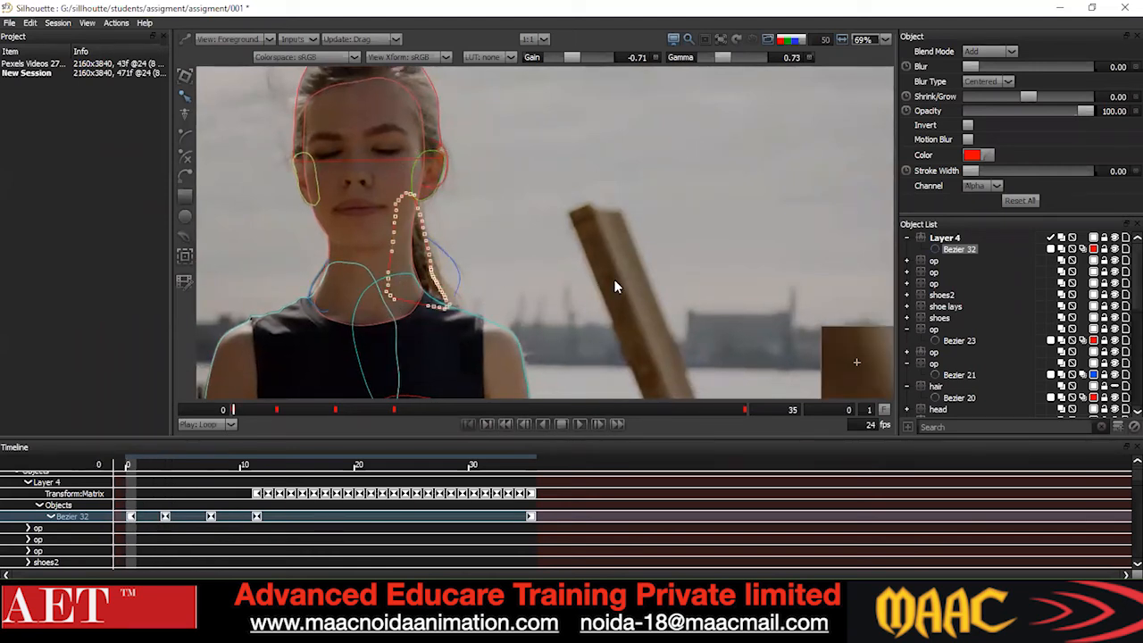
Adjust the ponytail shape's tip and outer-edge points at frame 0 to the hair, and reset their point type.
click(590, 293)
drag(501, 287, 436, 315)
click(624, 277)
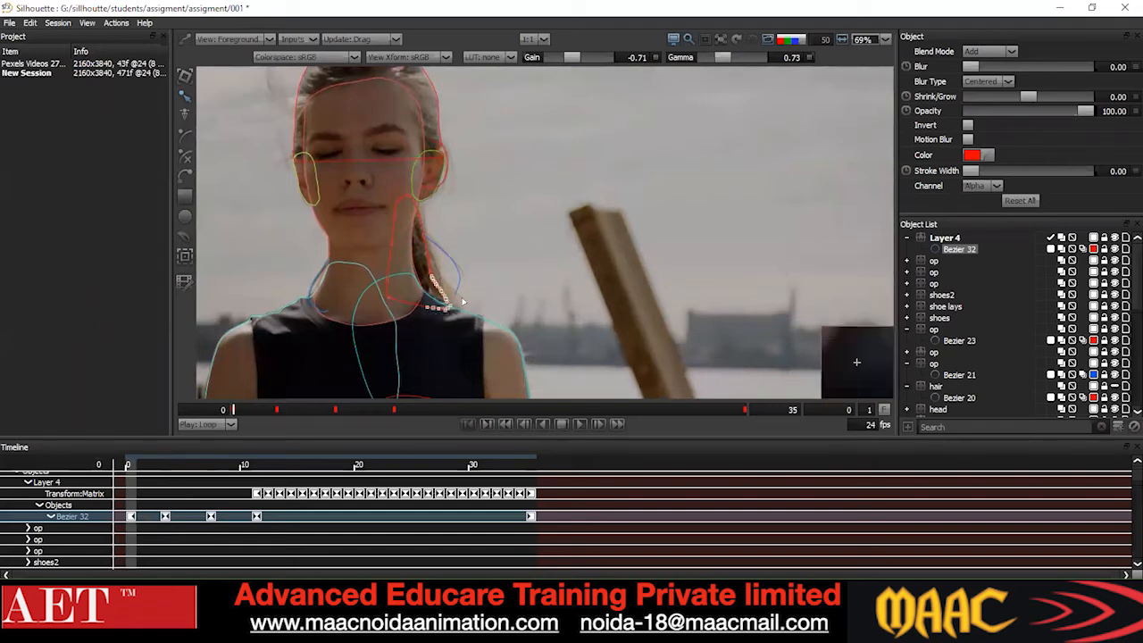
click(450, 239)
right_click(670, 159)
click(701, 279)
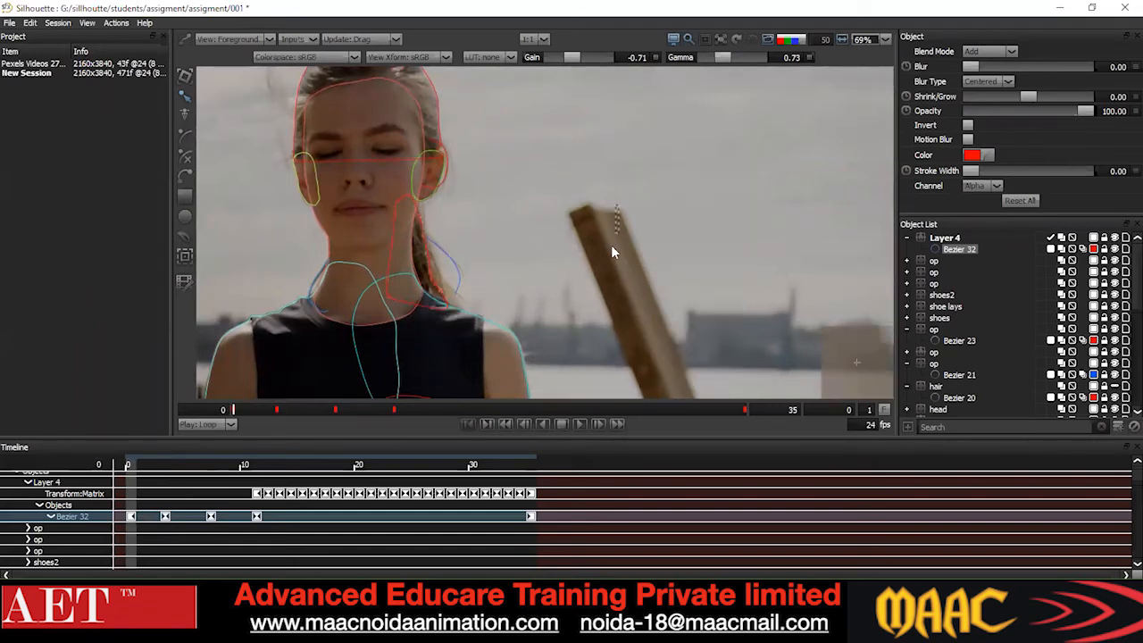
Play back the ponytail shape's animation, and examine the hair over the first frames without the outlines.
key(space)
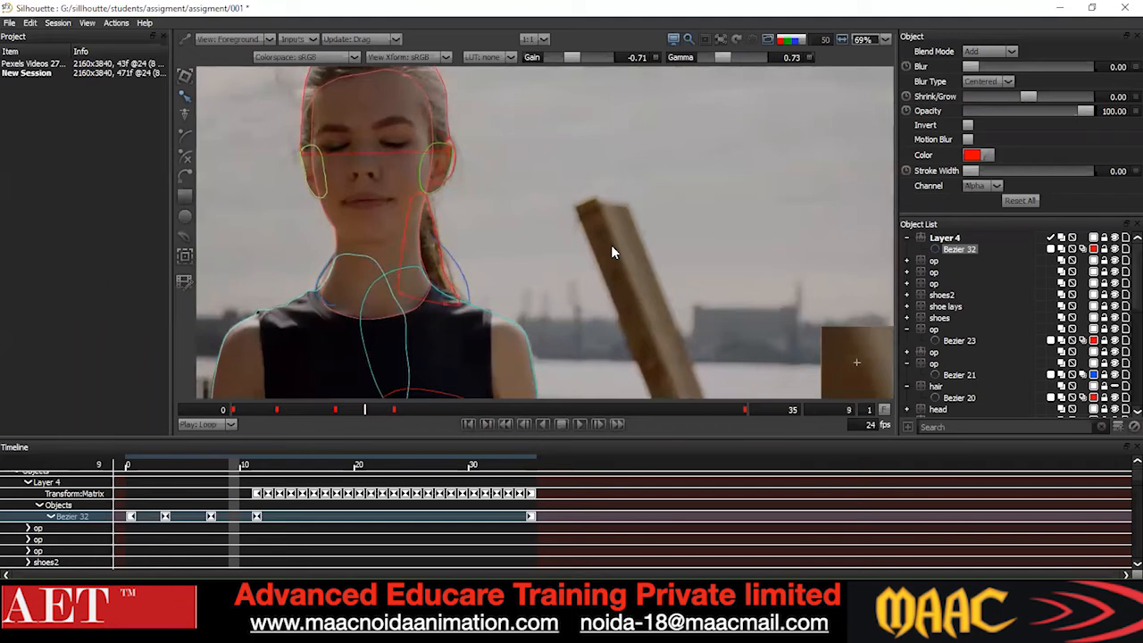
drag(613, 411, 224, 435)
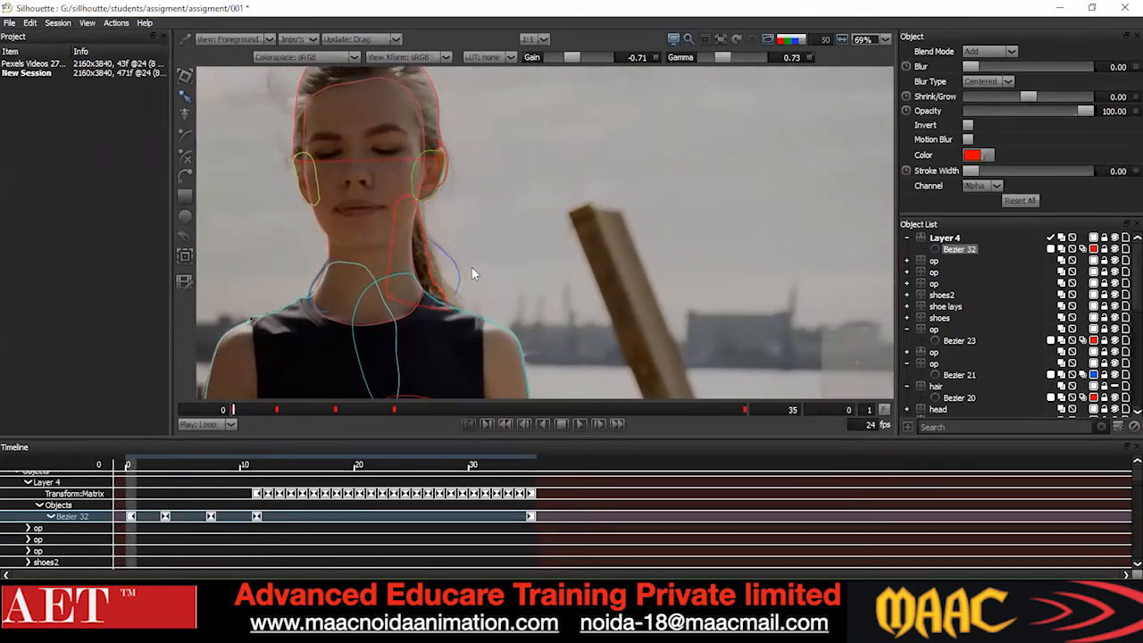
scroll(471, 268, up, 3)
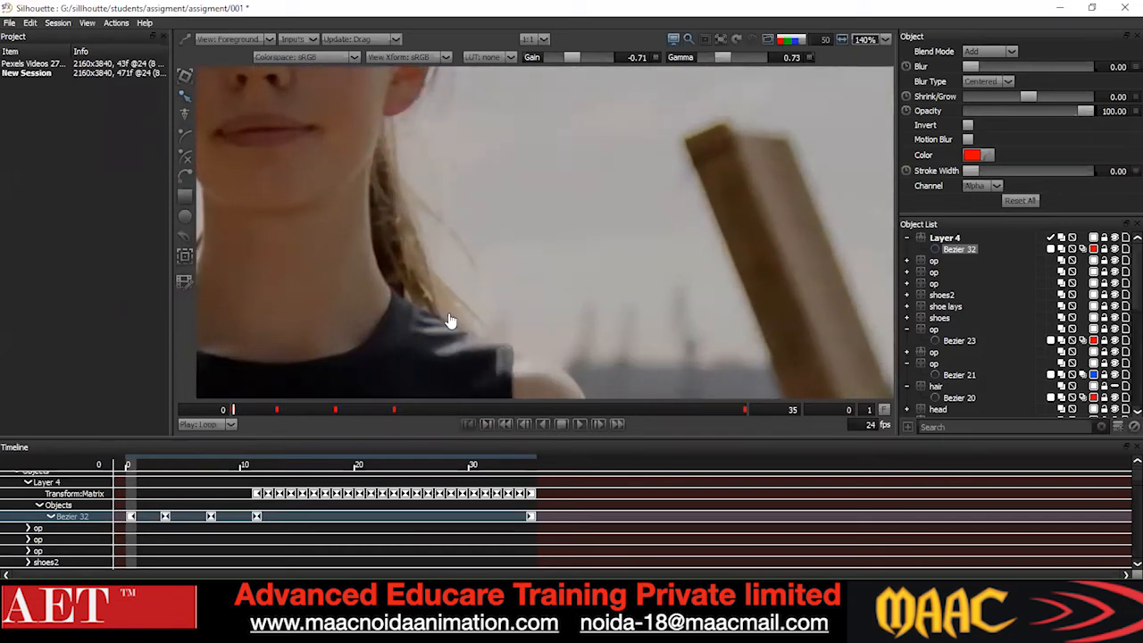
scroll(459, 314, down, 1)
drag(349, 411, 193, 428)
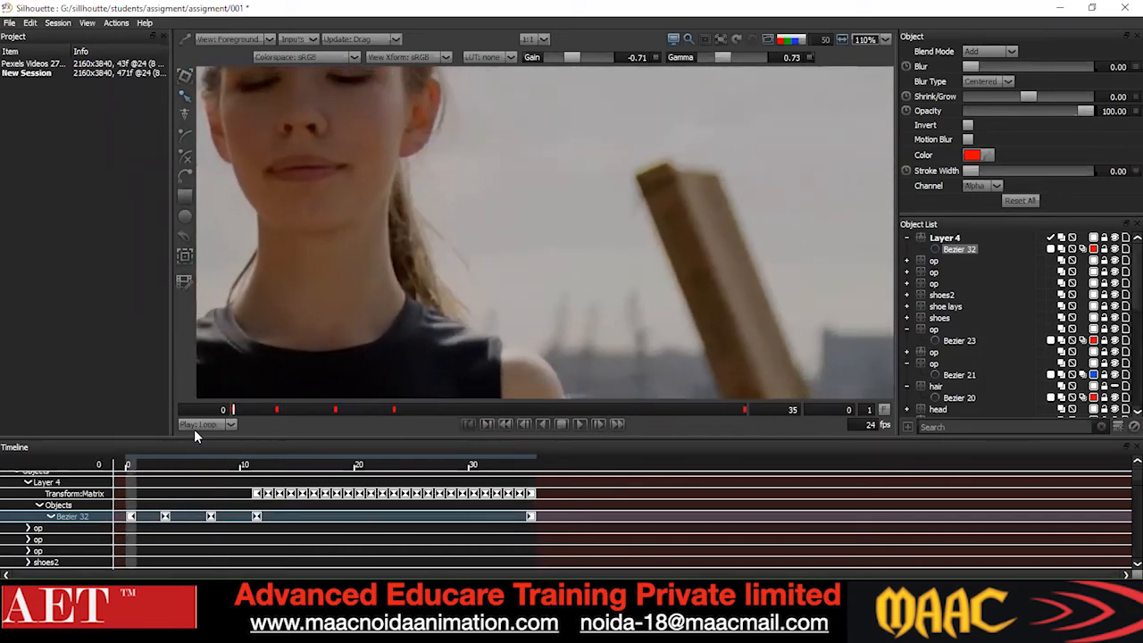
Show the outlines again and step through frames 0 to 2 to check the ponytail shape against the hair.
scroll(382, 328, up, 1)
key(o)
scroll(428, 282, up, 1)
scroll(430, 286, up, 1)
key(o)
key(o)
key(x)
key(x)
key(z)
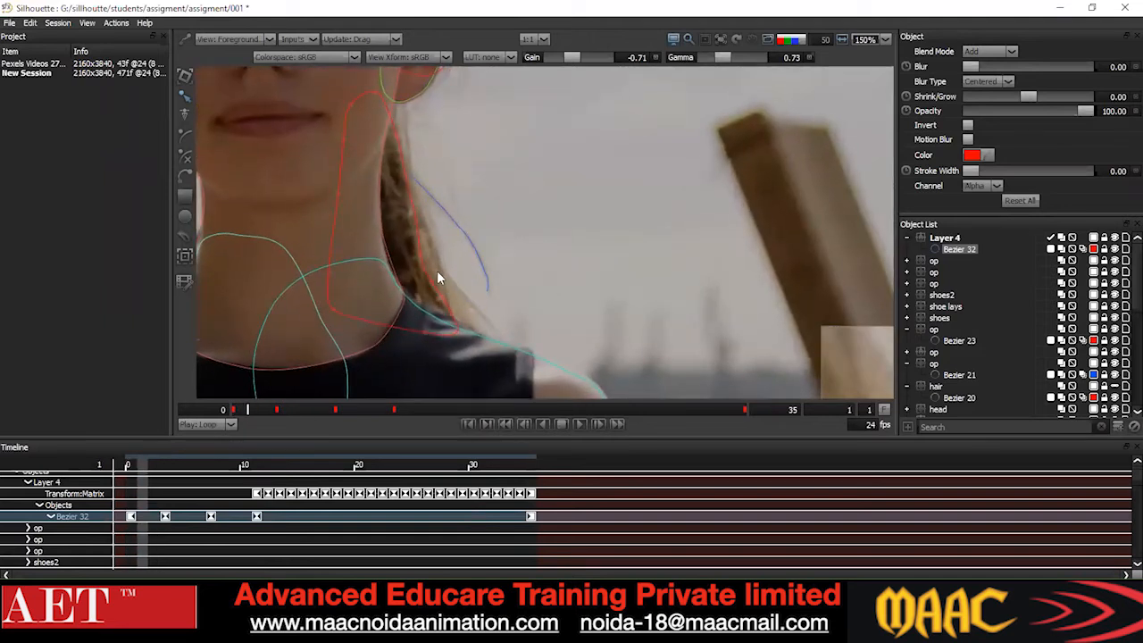
key(x)
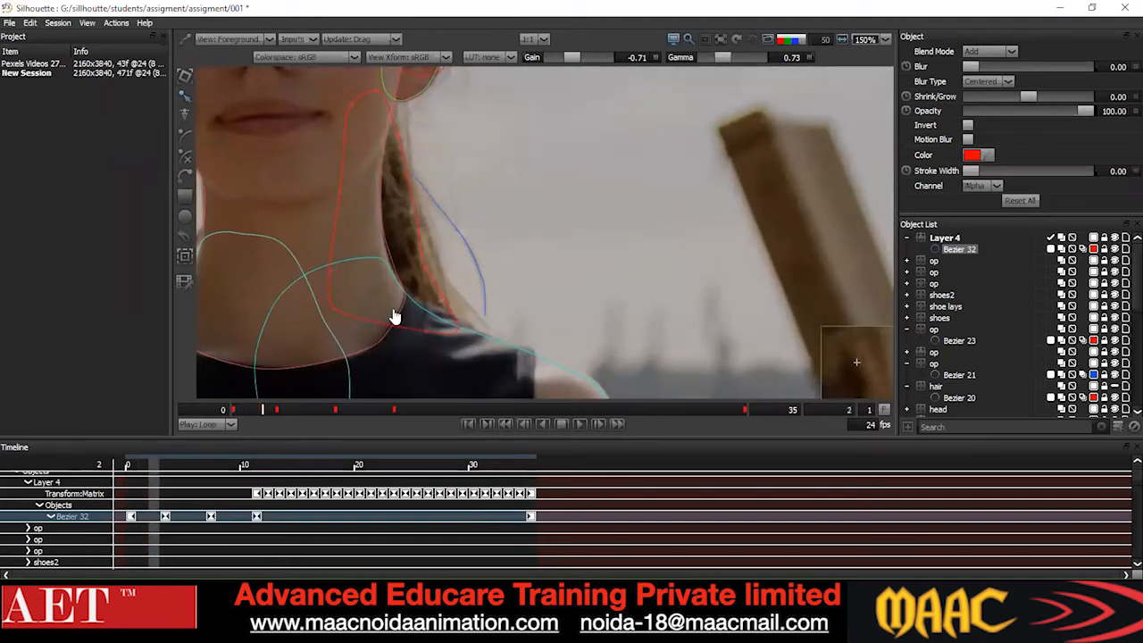
drag(269, 411, 207, 428)
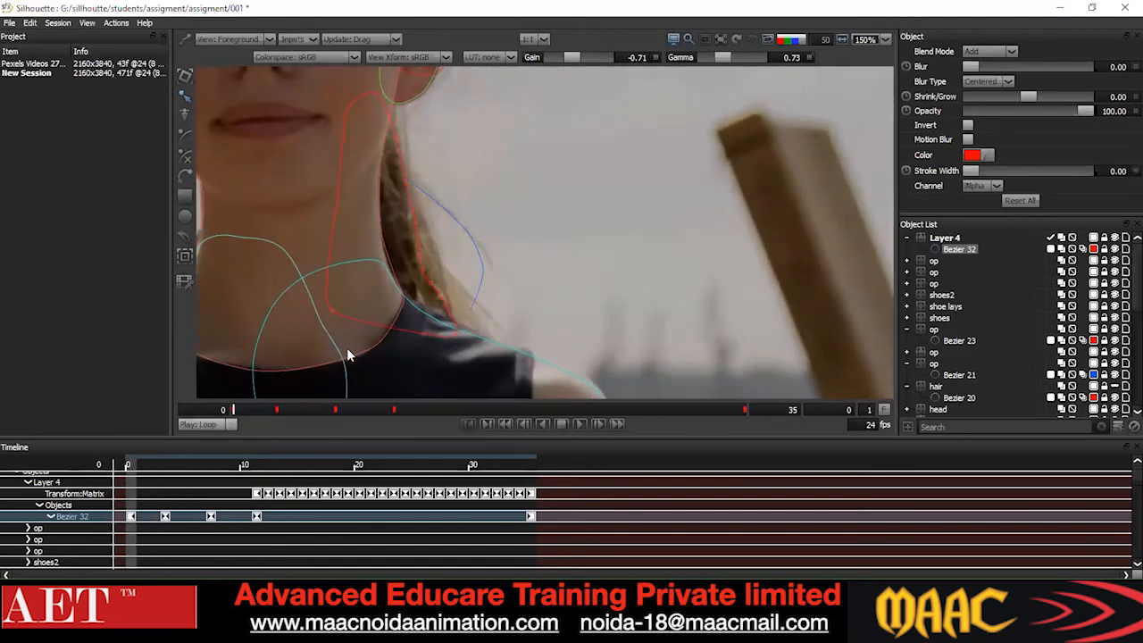
Step forward from frame 0 to 8 and back to 0 to check the ponytail shape against the hair.
key(x)
key(x)
key(x)
key(x)
key(x)
key(x)
key(x)
key(x)
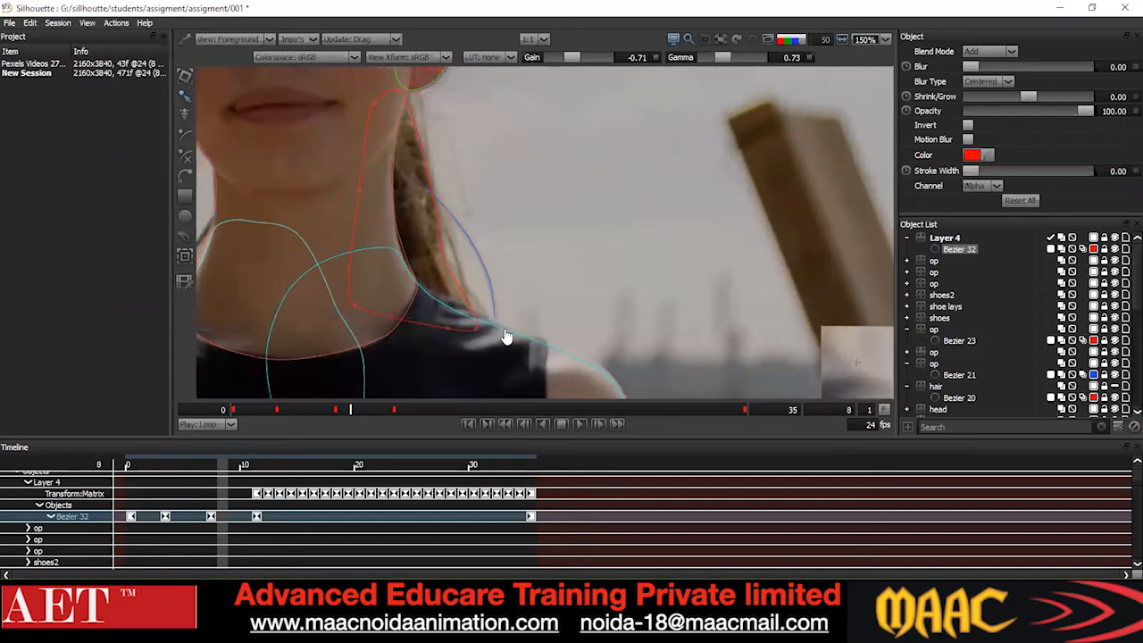
key(z)
key(z)
key(z)
key(z)
key(z)
key(z)
key(z)
key(z)
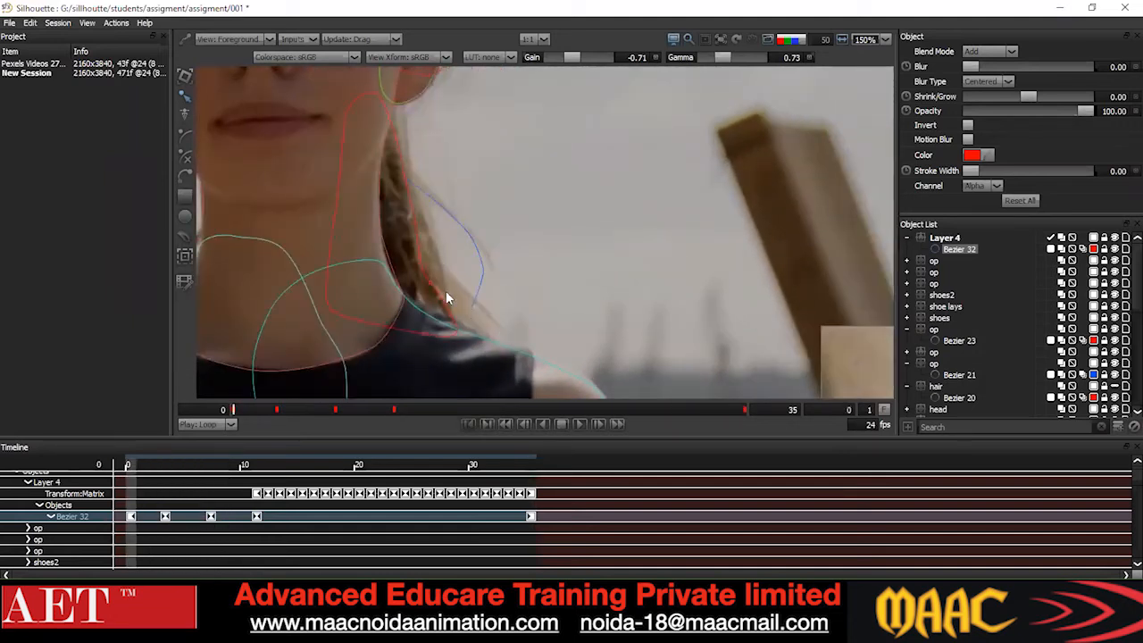
Draw a second Bezier shape in Layer 4 at frame 0 around the lower ponytail strand falling onto the shoulder.
click(952, 238)
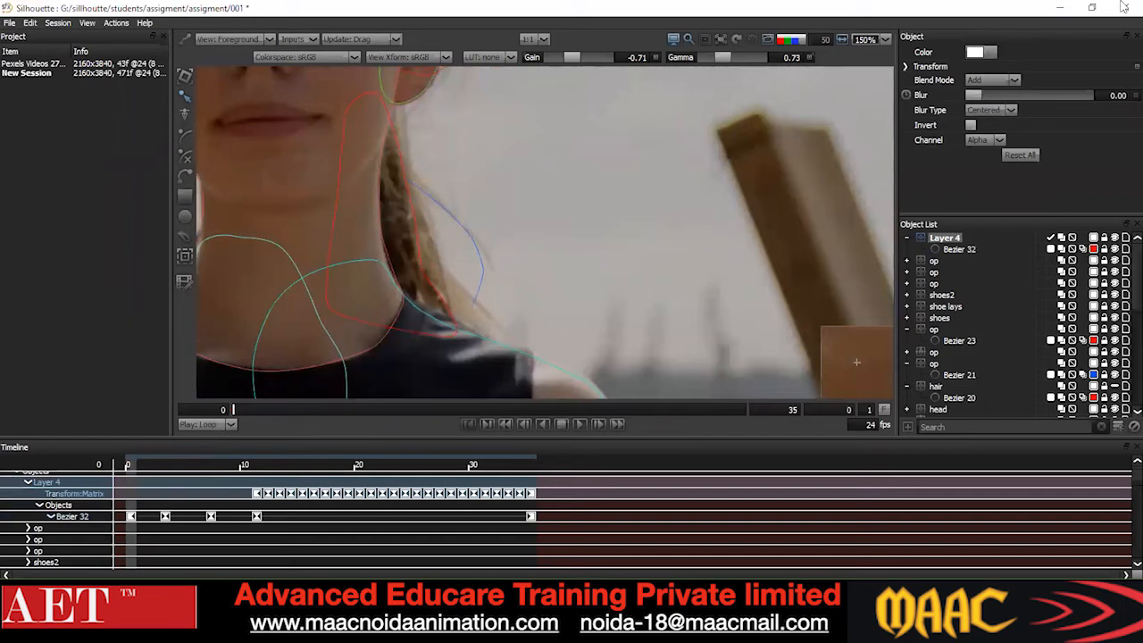
click(432, 259)
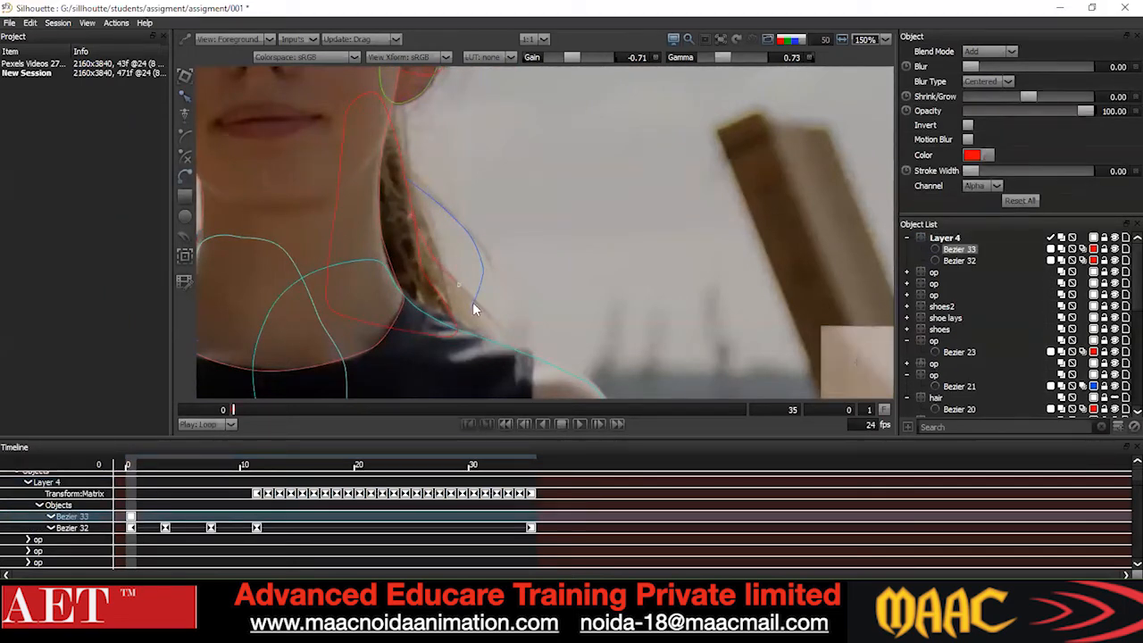
click(489, 333)
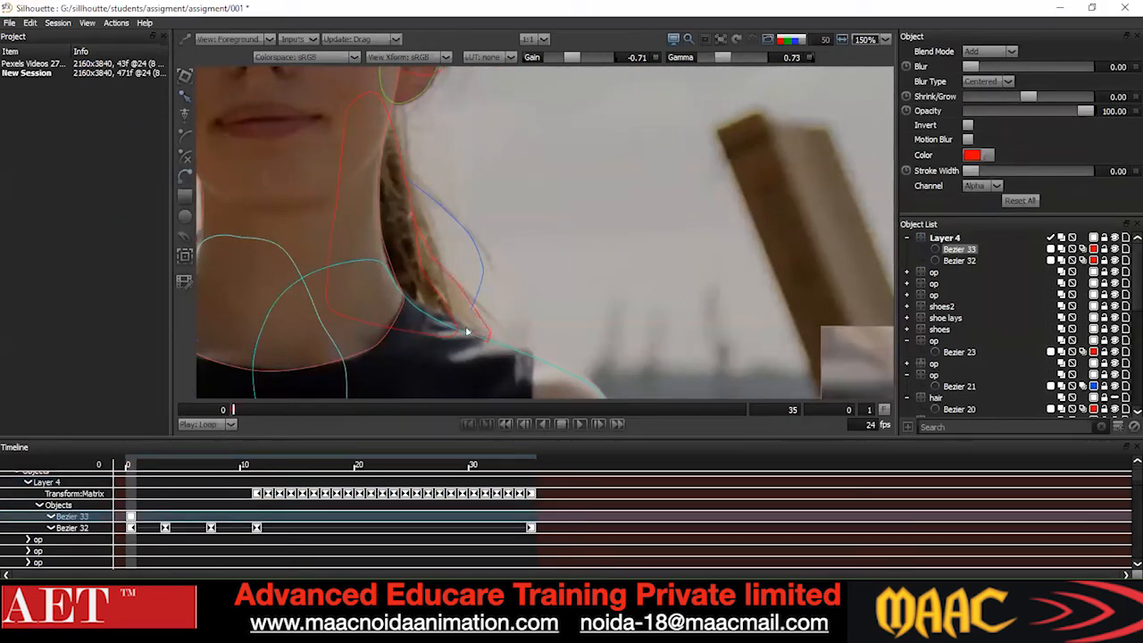
click(400, 207)
click(410, 214)
scroll(423, 222, down, 1)
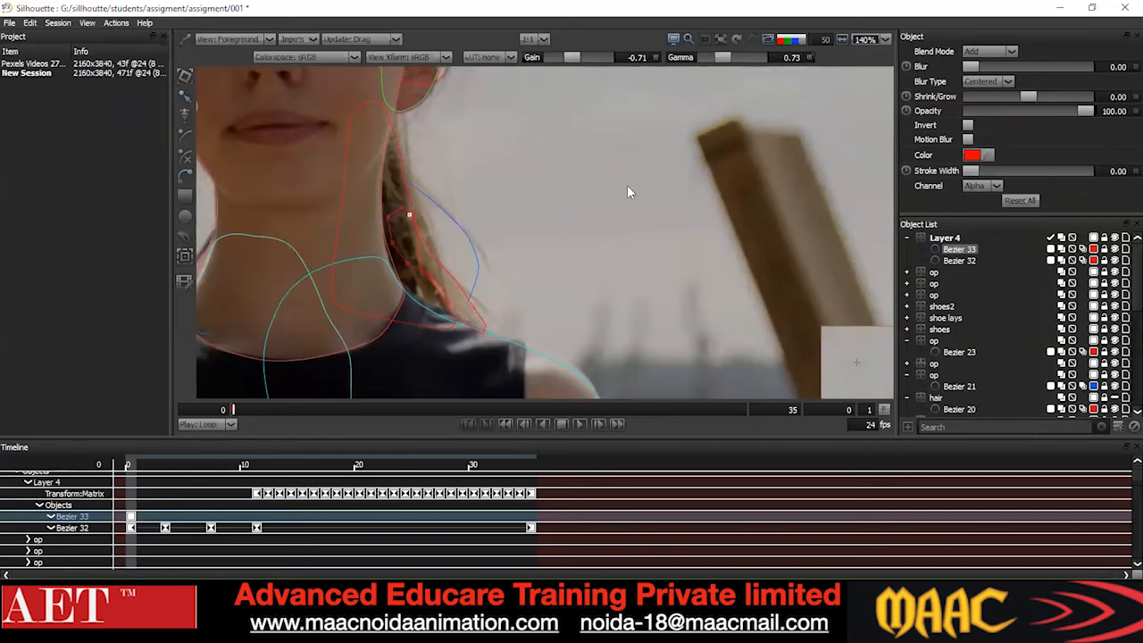
Reset the point type of the new strand shape's points, first individually and then for the whole shape.
right_click(525, 200)
click(550, 319)
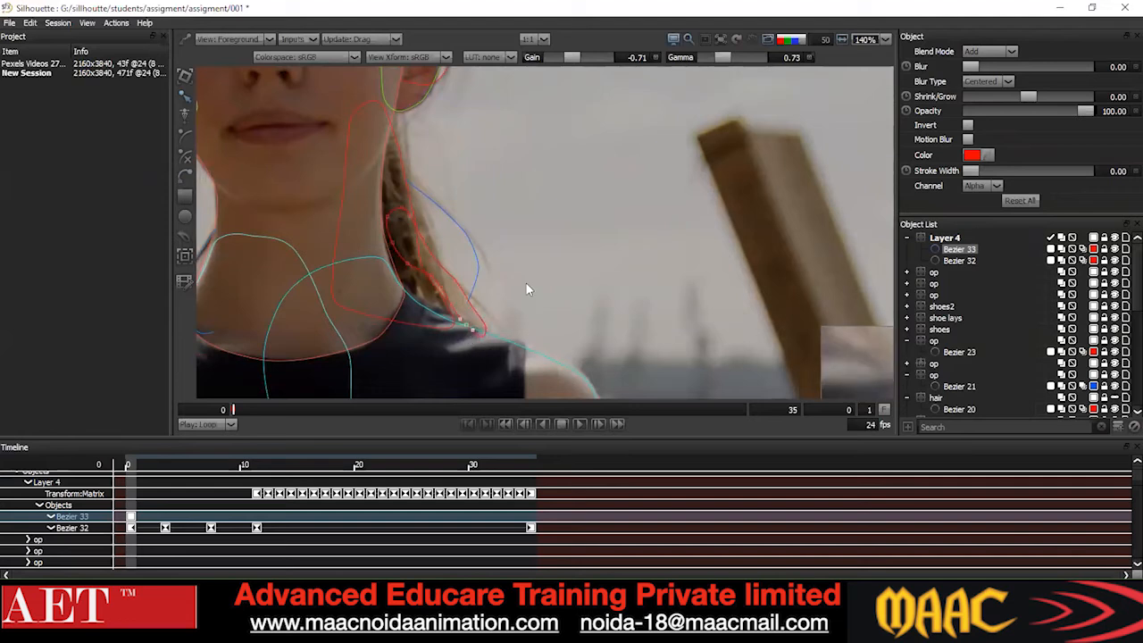
click(452, 309)
scroll(536, 281, down, 1)
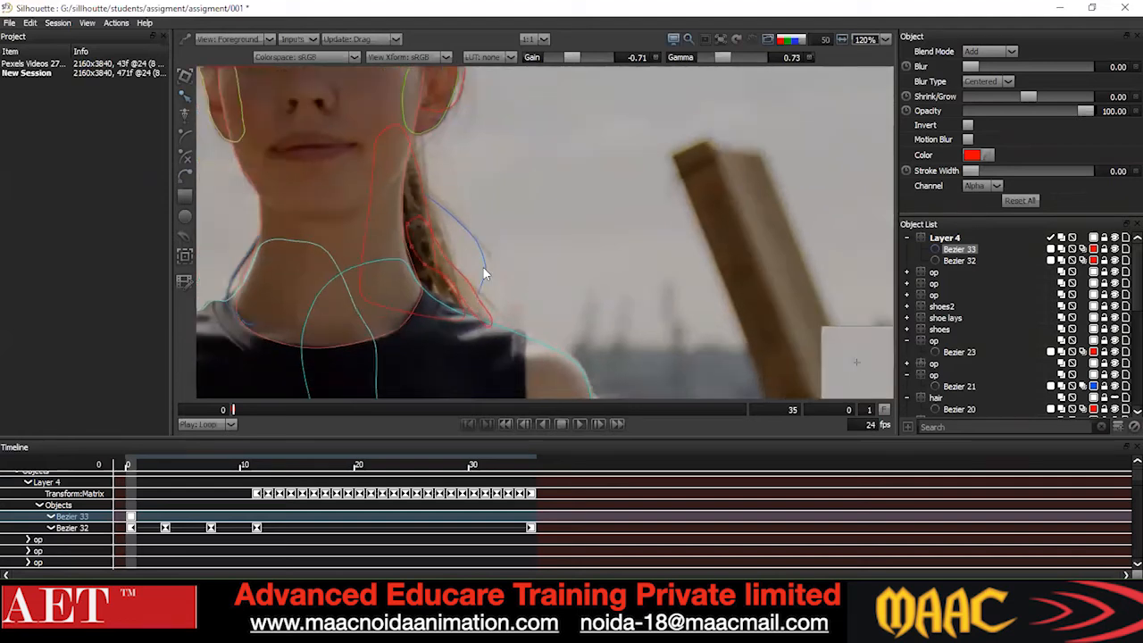
key(ctrl+a)
right_click(596, 176)
click(641, 301)
drag(538, 256, 459, 286)
scroll(516, 240, down, 1)
key(ctrl+a)
right_click(548, 184)
click(581, 309)
click(524, 226)
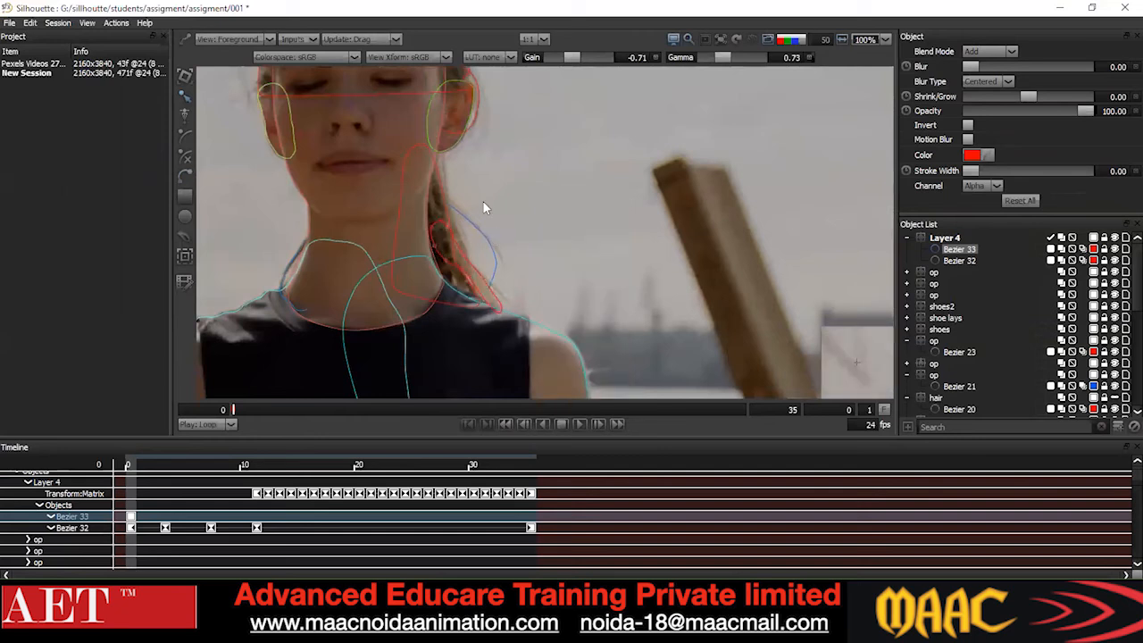
Select the strand shape's upper points, and reset the point type of all its points again.
scroll(498, 210, up, 1)
drag(559, 150, 426, 237)
click(641, 224)
scroll(520, 227, down, 1)
drag(593, 188, 562, 213)
key(ctrl+a)
right_click(695, 125)
click(726, 250)
scroll(553, 255, up, 1)
scroll(555, 257, up, 1)
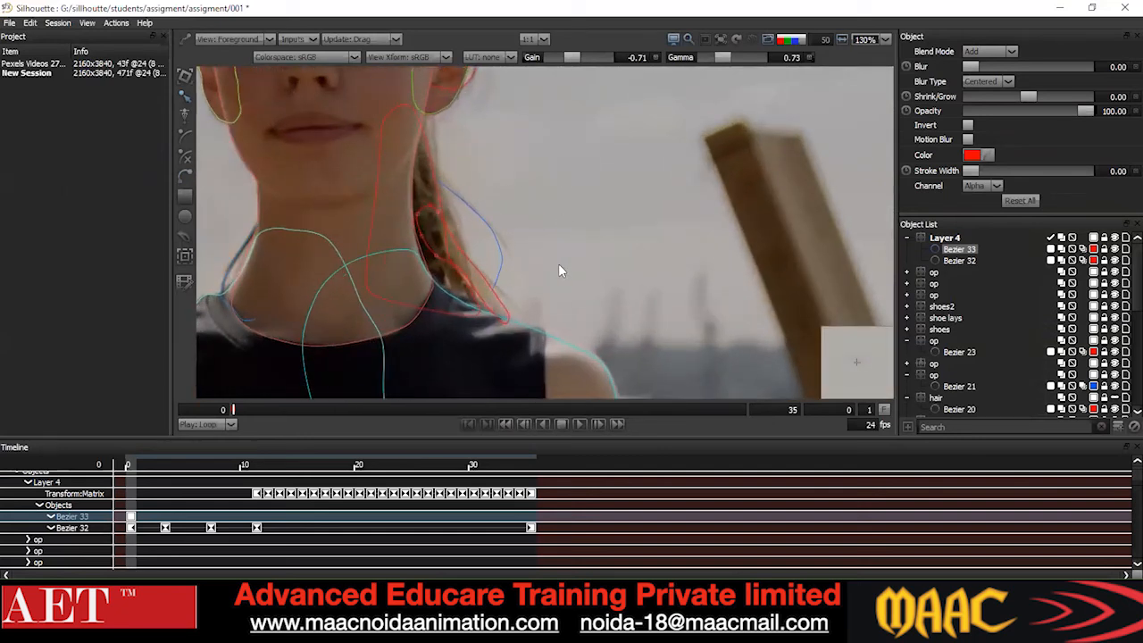
Go to frame 3, select all points of the strand shape and shift them left onto the hair.
key(x)
key(x)
key(x)
drag(653, 138, 158, 379)
drag(488, 324, 486, 320)
key(Left)
key(Left)
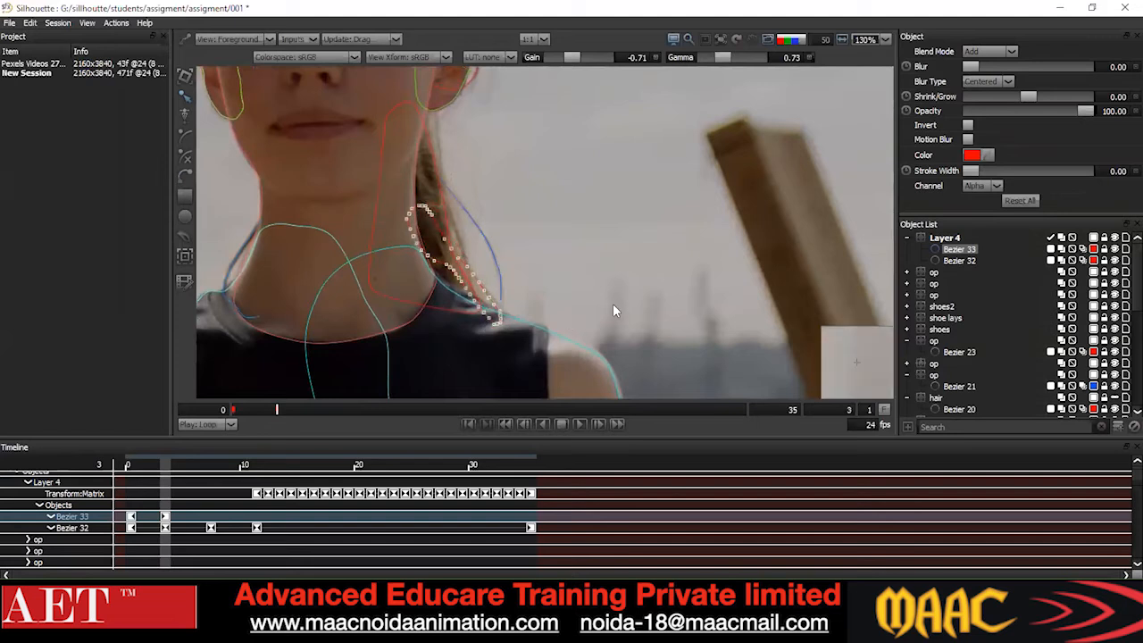
Go to frame 5 and nudge all points of the strand shape left to follow the hair.
key(x)
key(x)
key(Left)
key(Left)
key(Left)
key(Left)
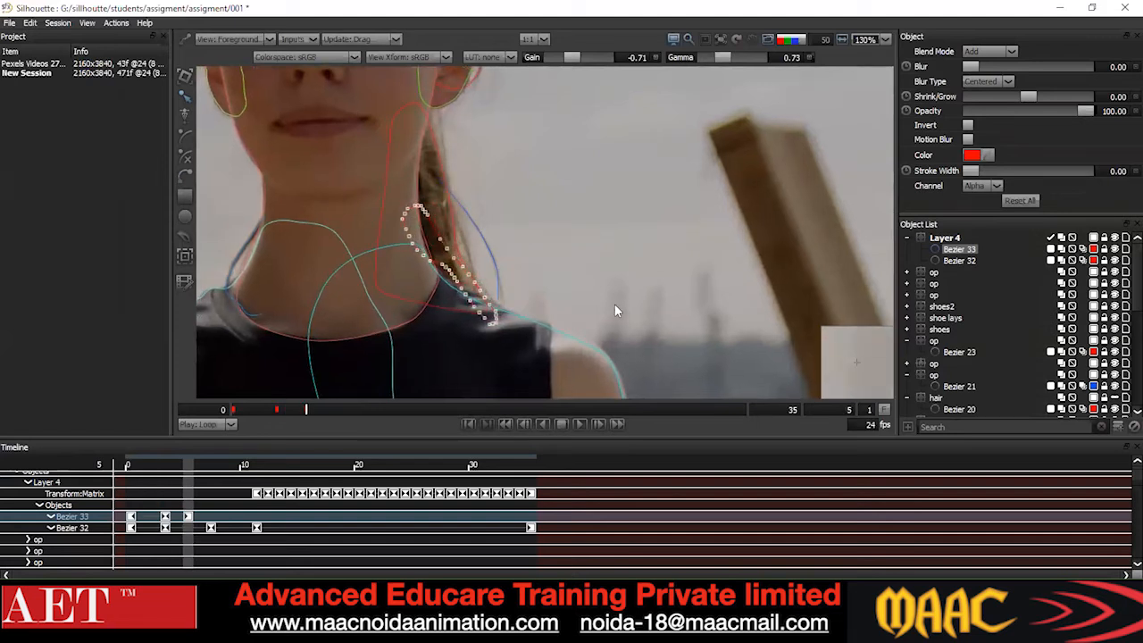
Nudge the strand shape left at frame 7, and key its position at frame 8 as well.
key(x)
key(x)
key(Left)
key(Left)
scroll(481, 304, down, 5)
scroll(482, 308, down, 6)
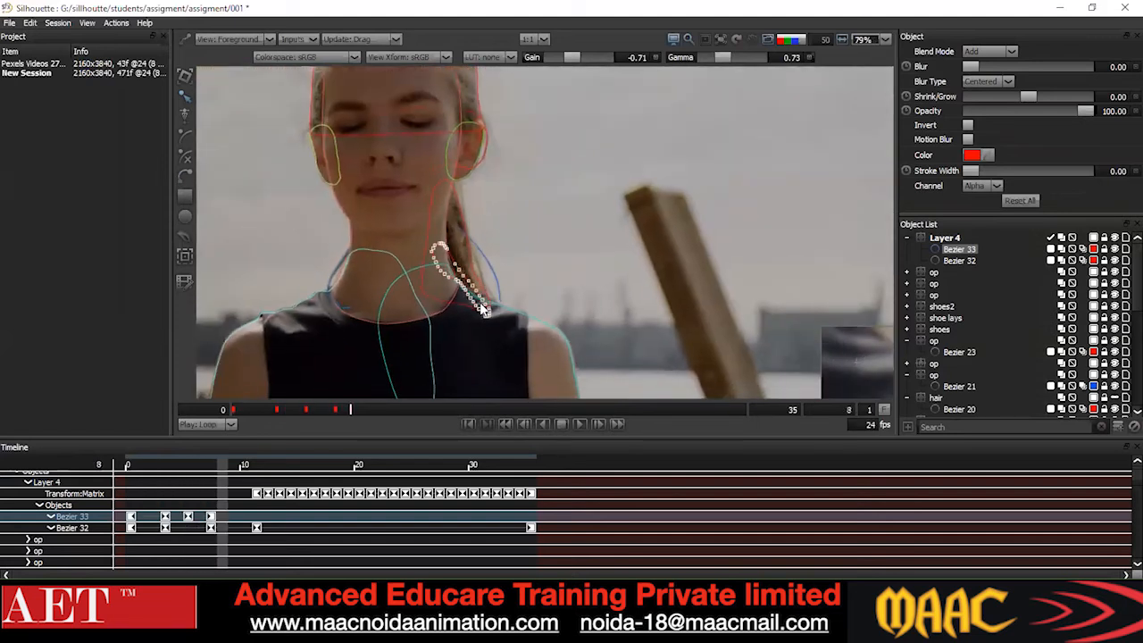
key(Right)
scroll(481, 308, up, 8)
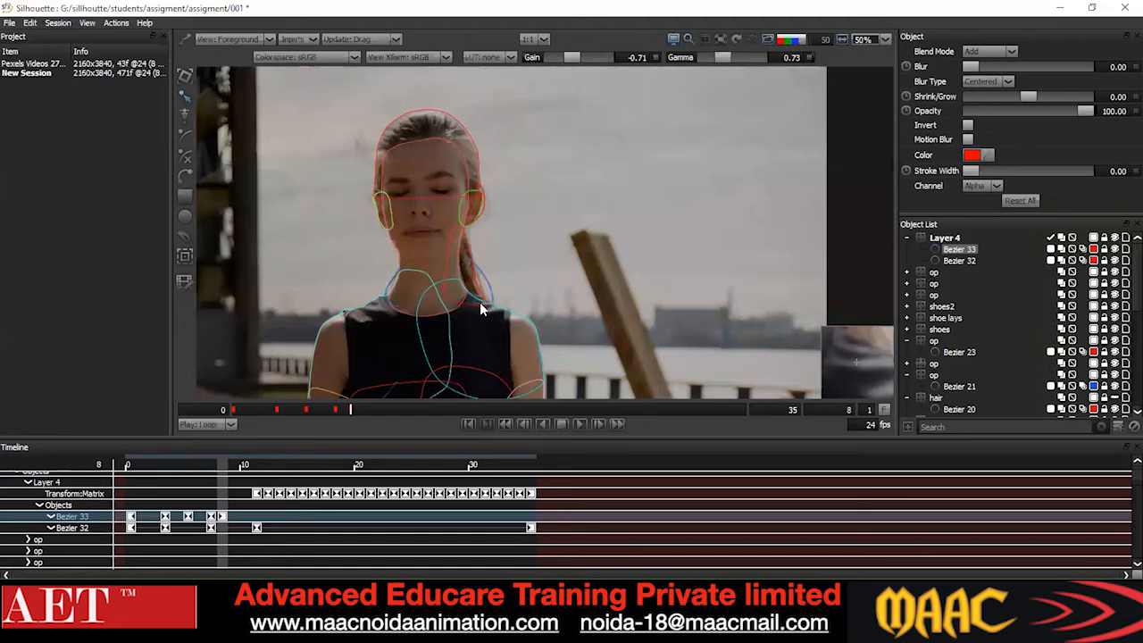
Step back from frame 8 to frame 0 to check the strand shape's motion against the ponytail.
key(Left)
key(Left)
key(Left)
key(Left)
key(Left)
key(Left)
key(Left)
key(Left)
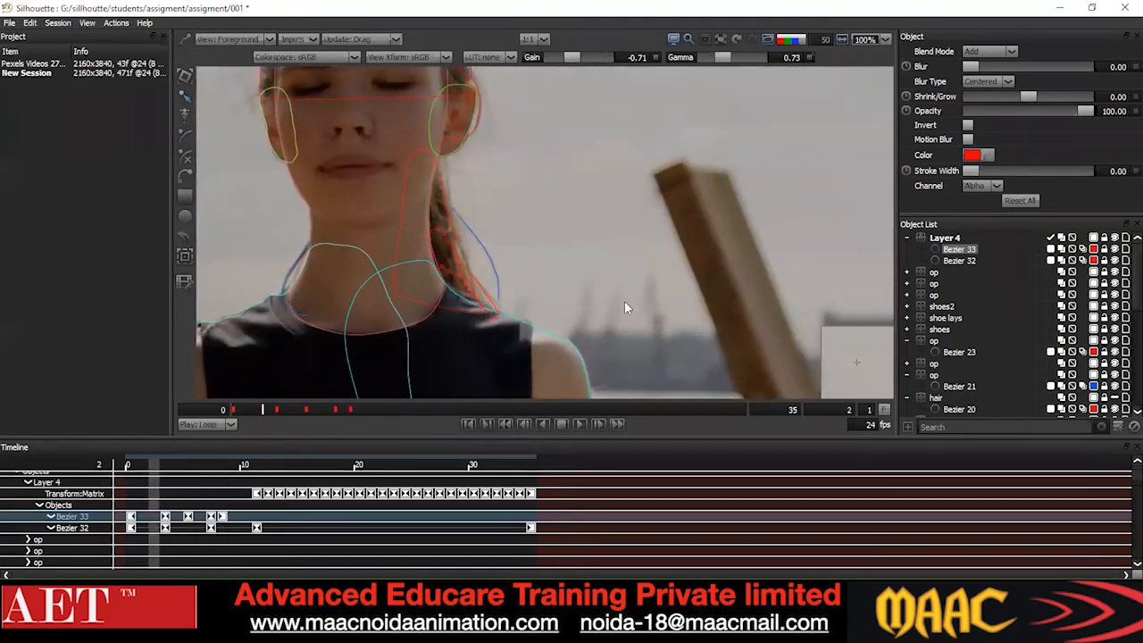
scroll(473, 304, up, 1)
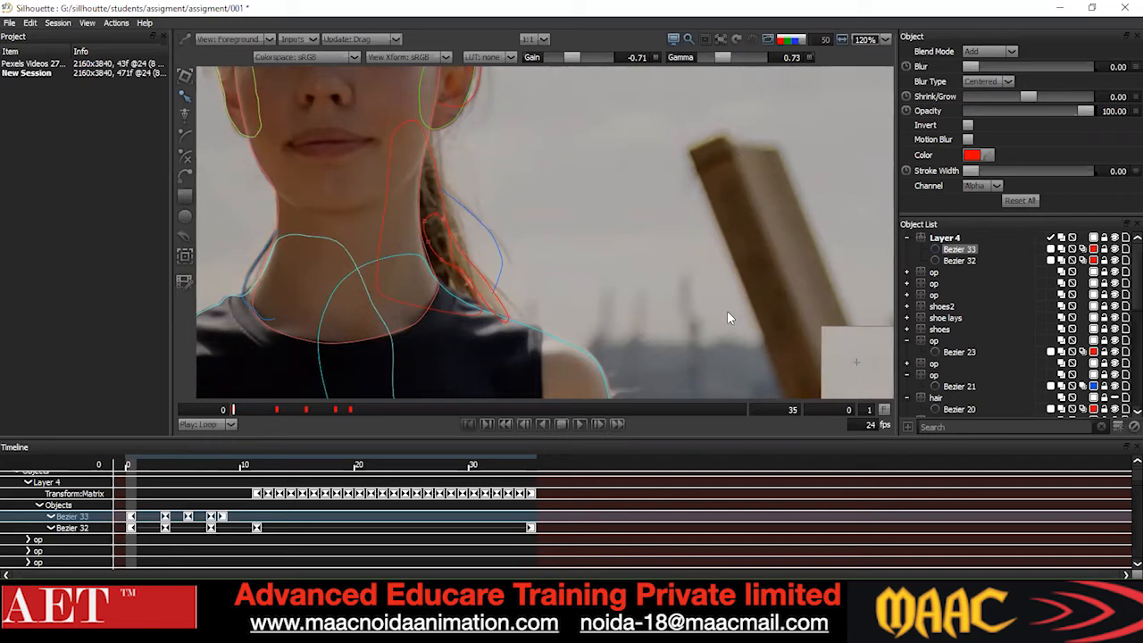
Select the blue loose-hair shape beside the ponytail and lower the viewer gain to -3.00 to examine the fine hair.
click(501, 265)
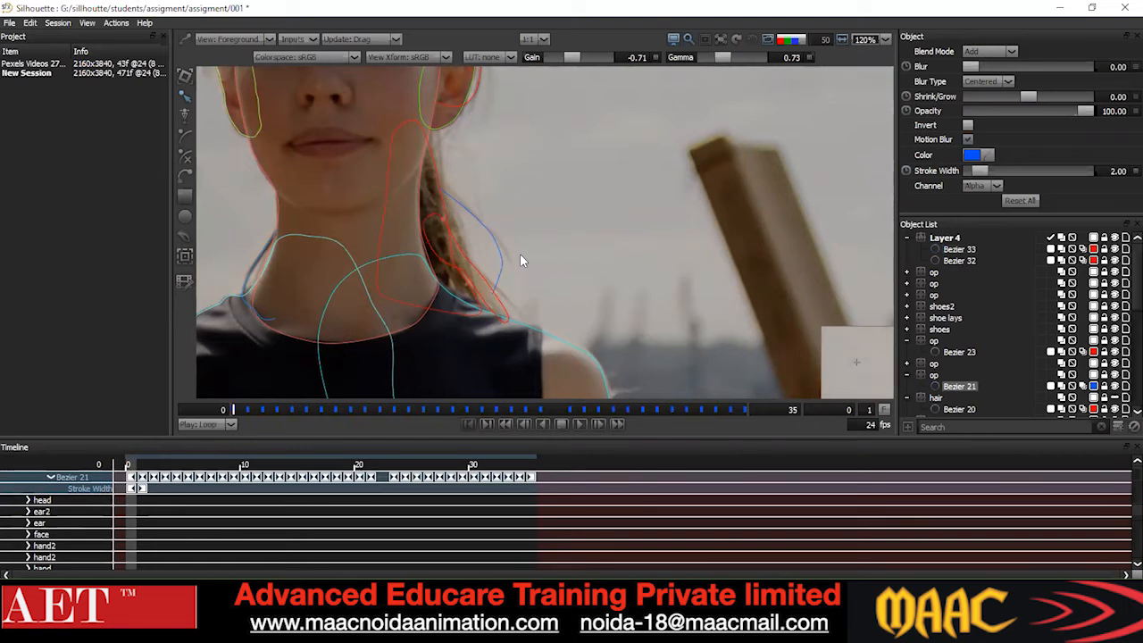
drag(567, 69, 565, 71)
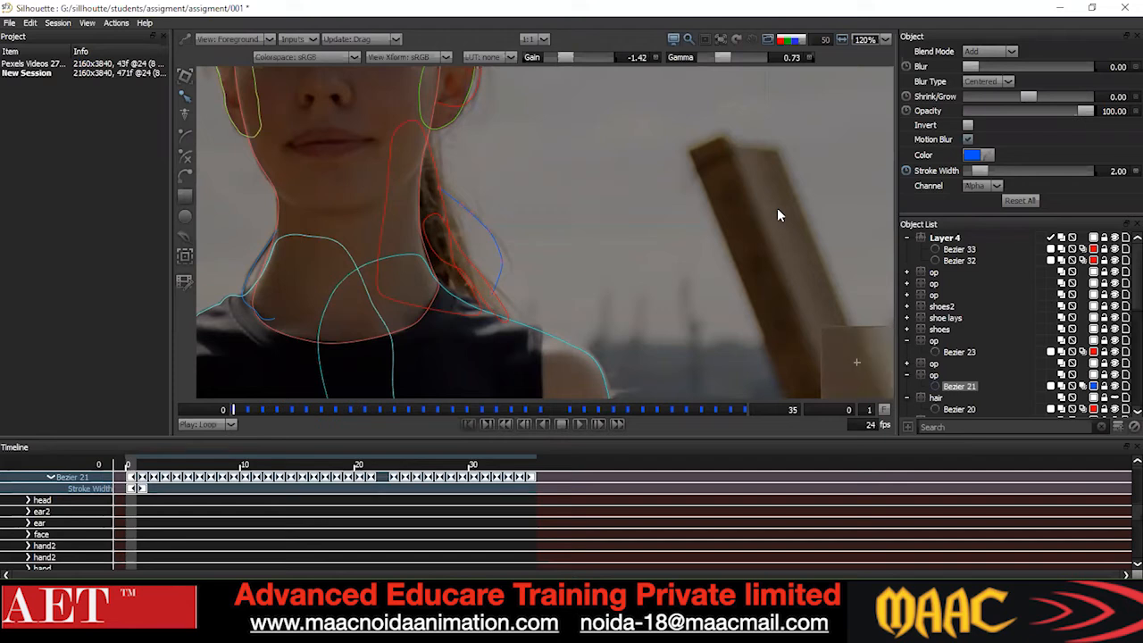
drag(565, 57, 554, 57)
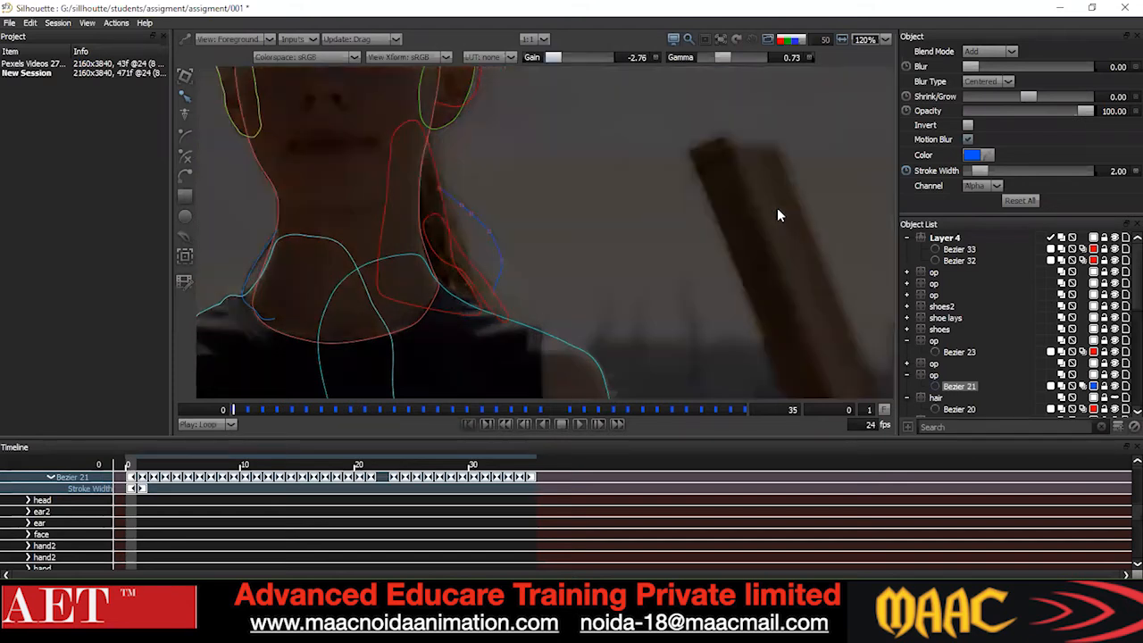
scroll(485, 210, up, 4)
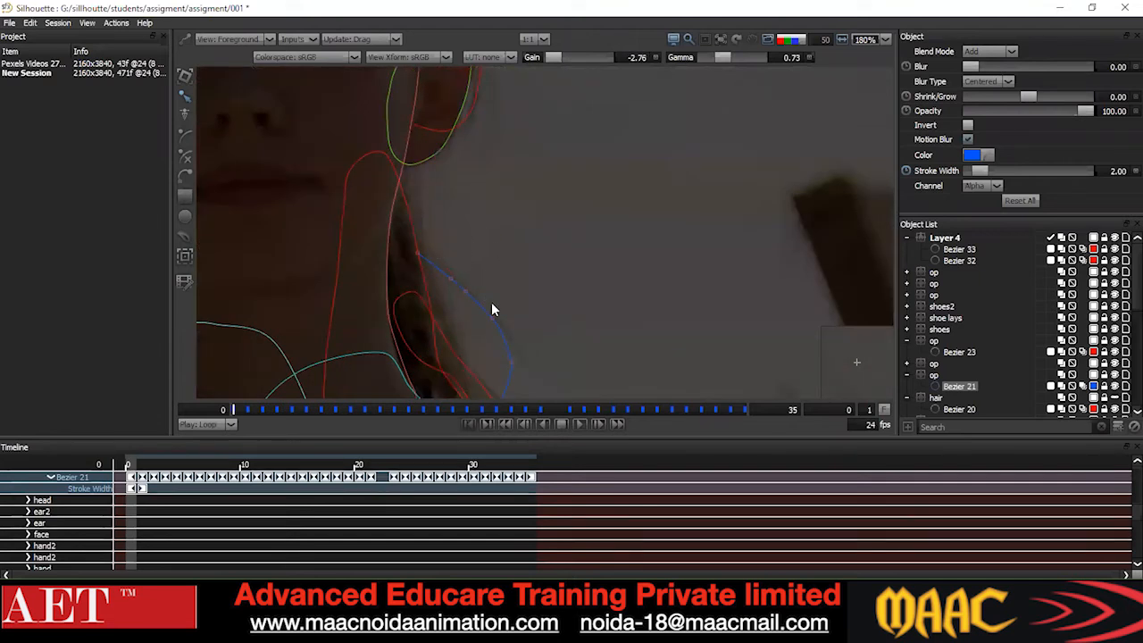
drag(554, 57, 548, 57)
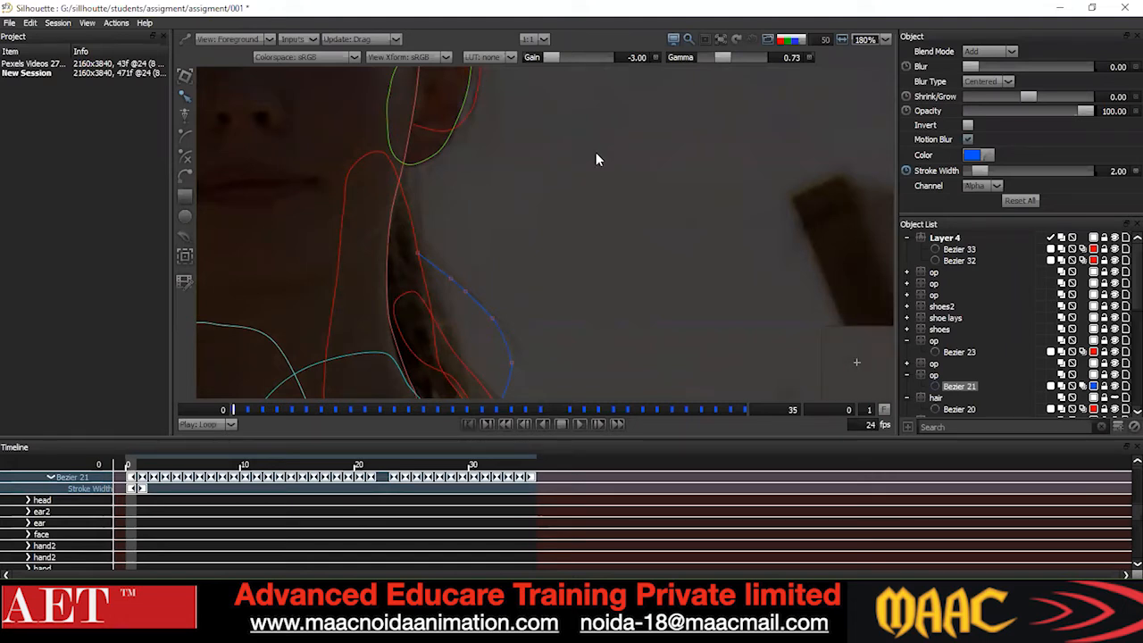
scroll(552, 276, down, 3)
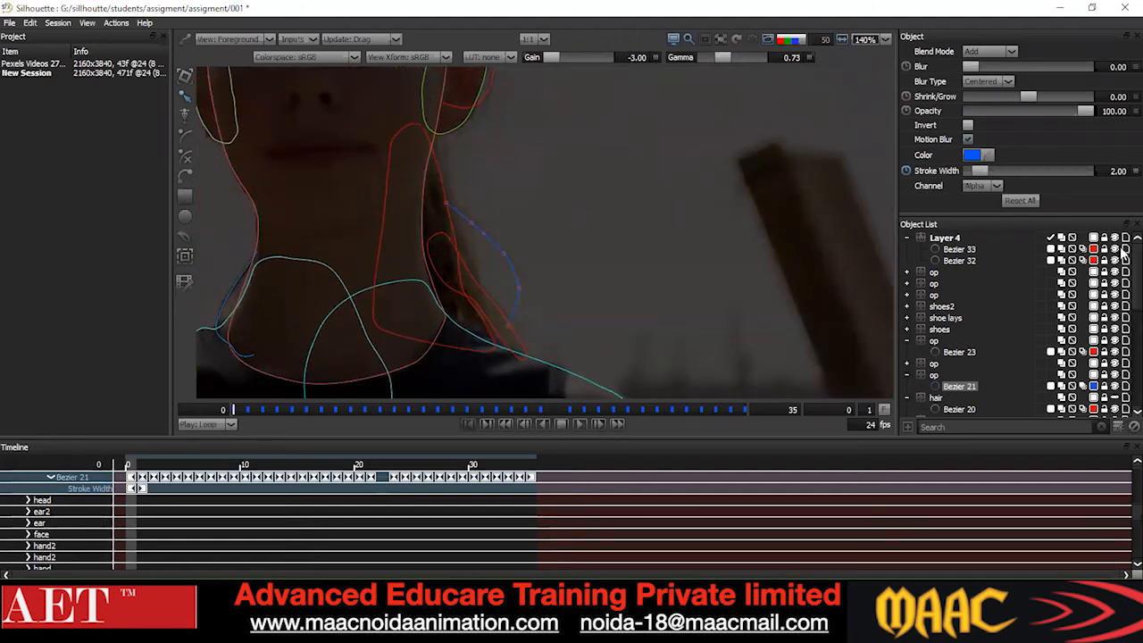
scroll(499, 254, up, 1)
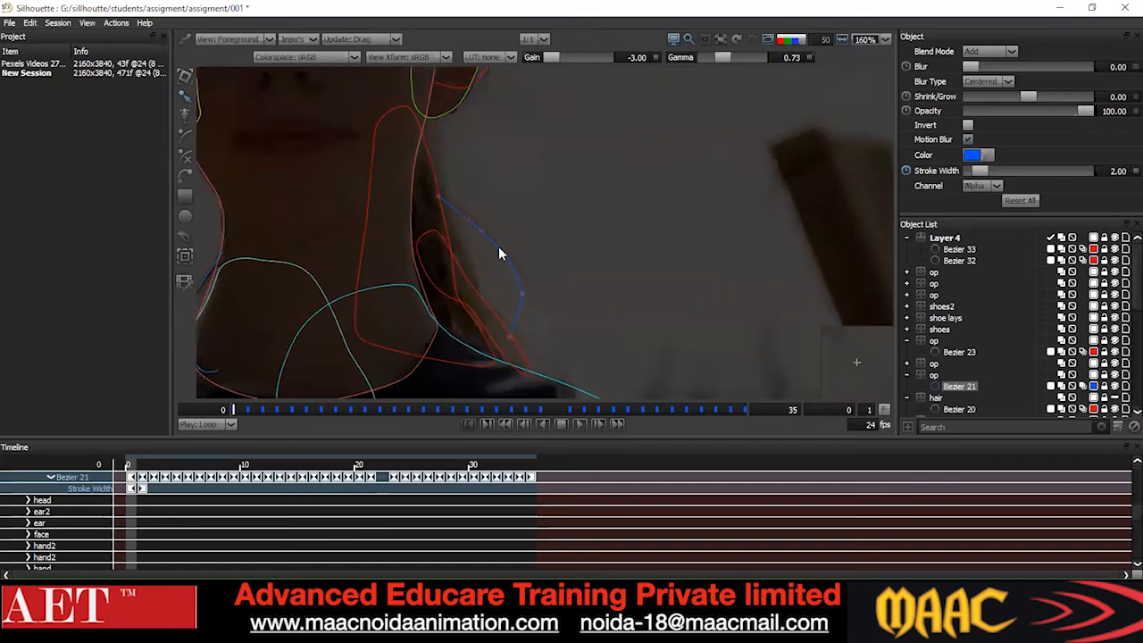
Set the viewer gain to -1.34 and examine the hair shapes around the neck.
drag(554, 58, 565, 57)
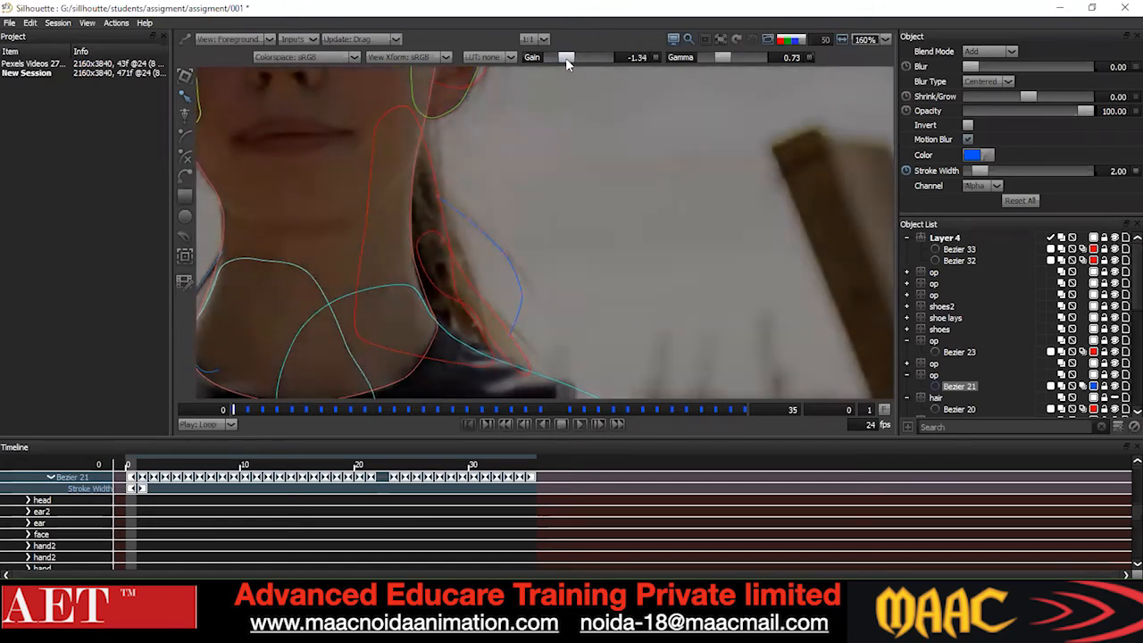
scroll(546, 240, down, 4)
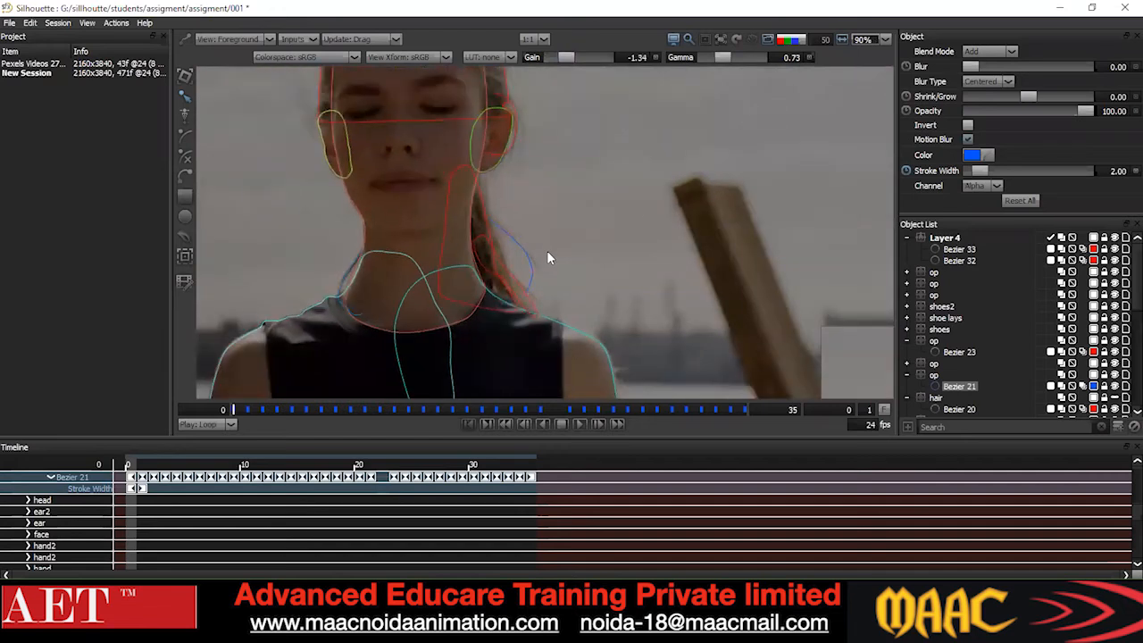
scroll(536, 222, up, 3)
scroll(507, 261, down, 1)
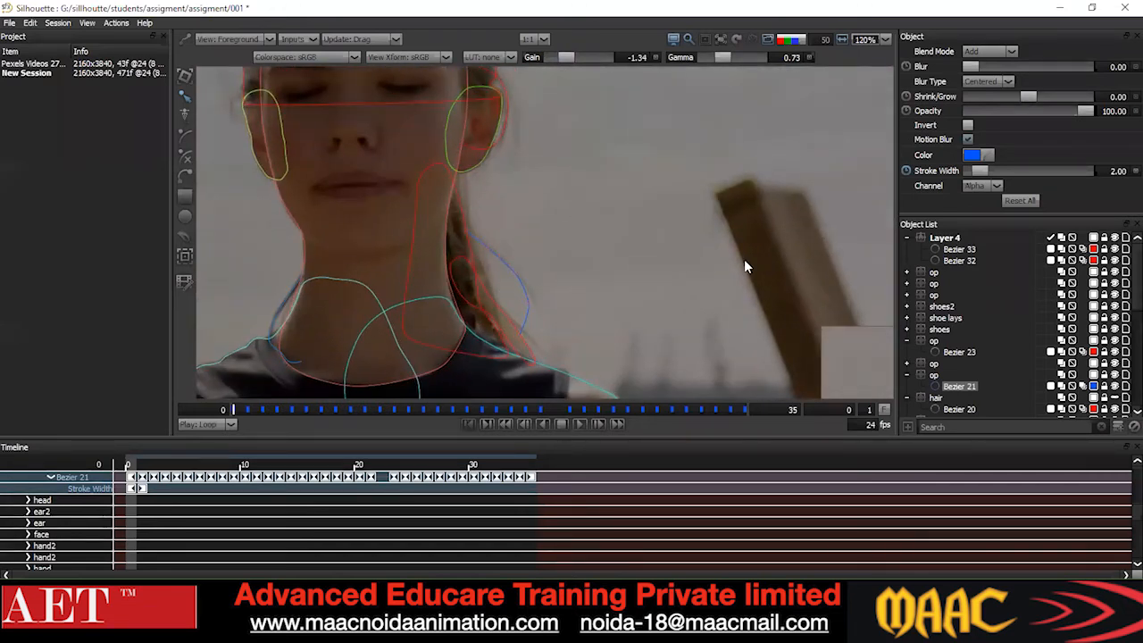
Select Bezier 33, go to frame 4 and step through the surrounding frames back to 0 to check the ponytail shapes.
click(959, 249)
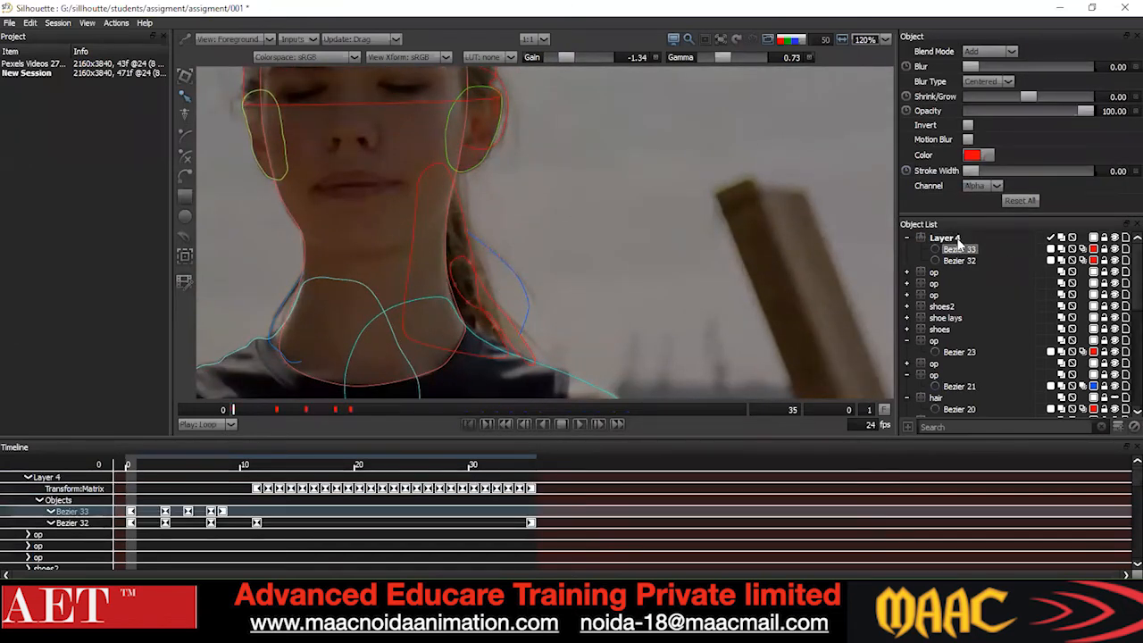
scroll(561, 221, up, 2)
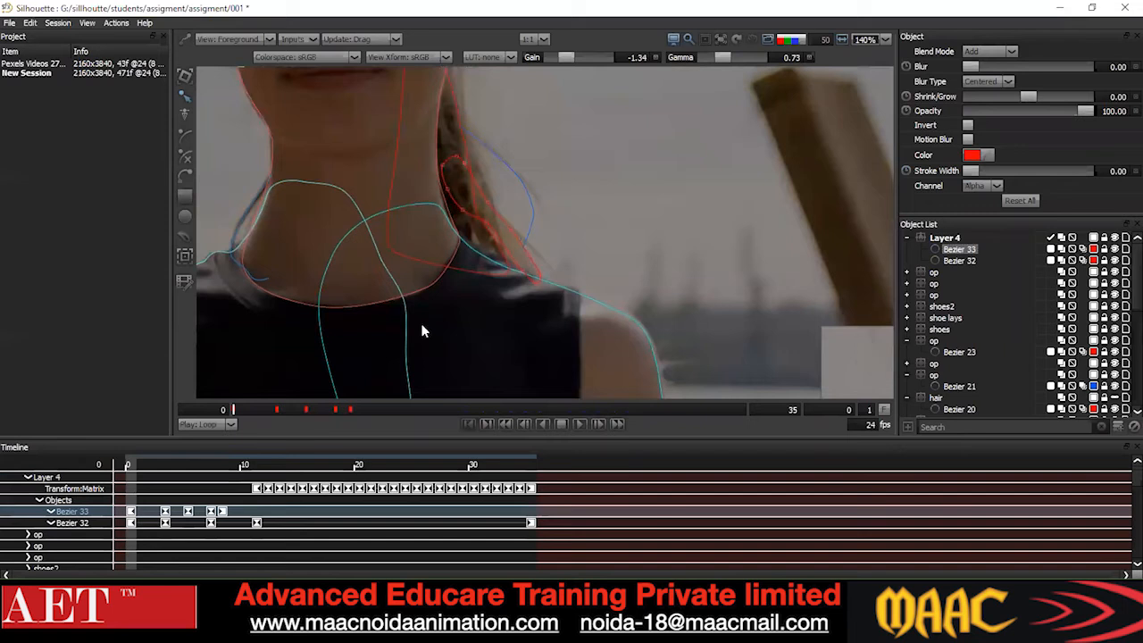
drag(248, 413, 292, 412)
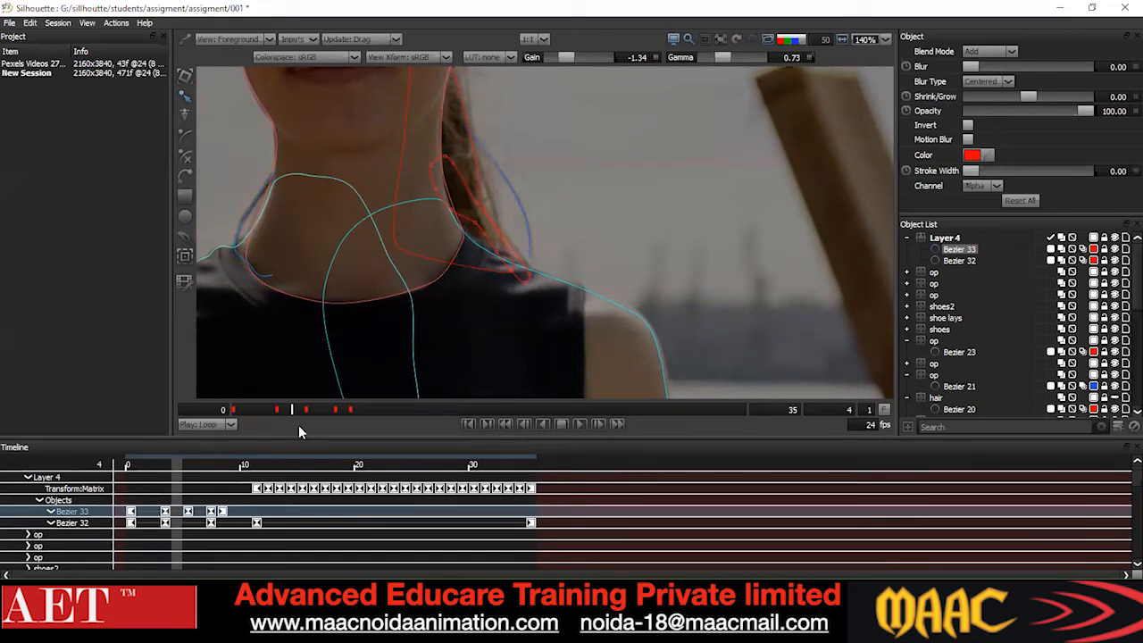
drag(560, 252, 564, 292)
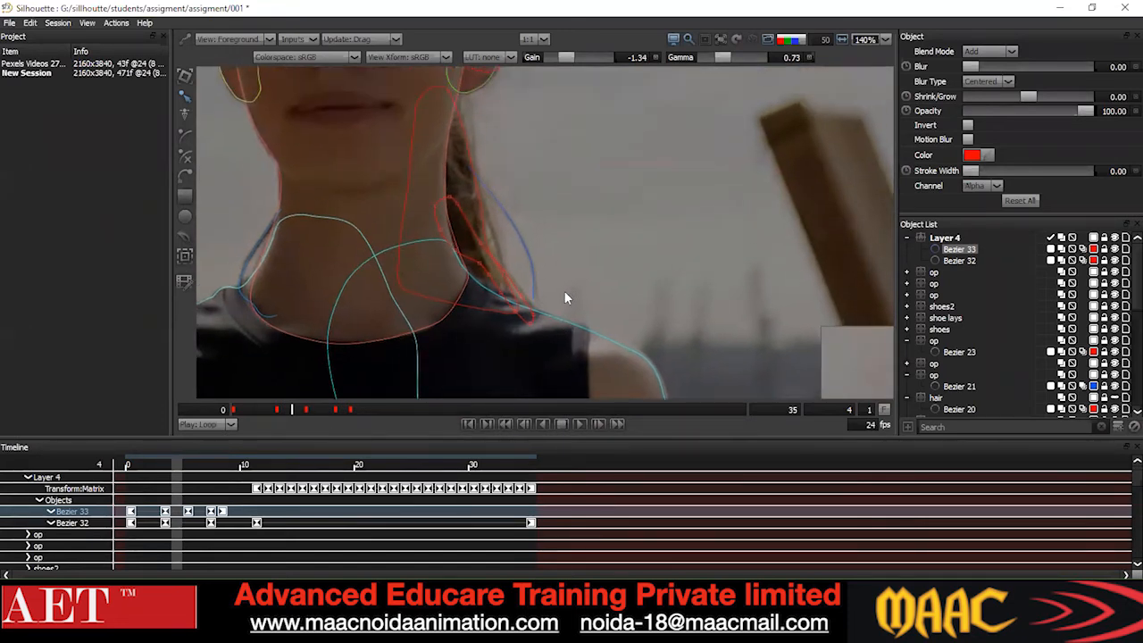
scroll(565, 293, up, 1)
key(x)
key(x)
key(x)
key(x)
key(z)
key(z)
key(z)
key(z)
key(z)
key(z)
key(z)
key(z)
key(z)
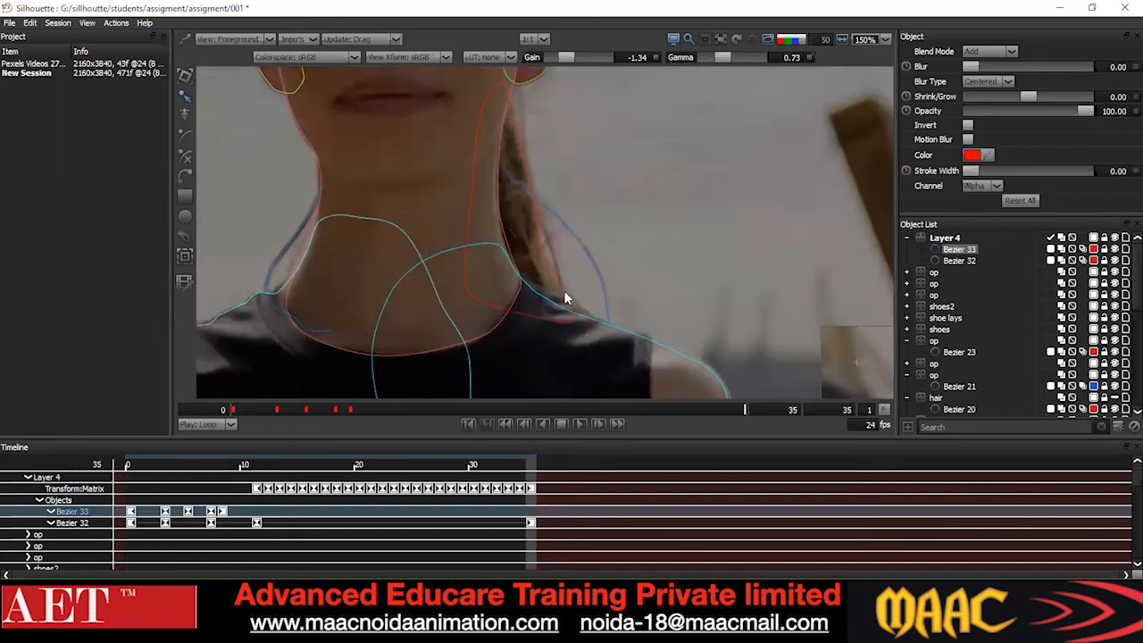
key(x)
scroll(565, 291, up, 2)
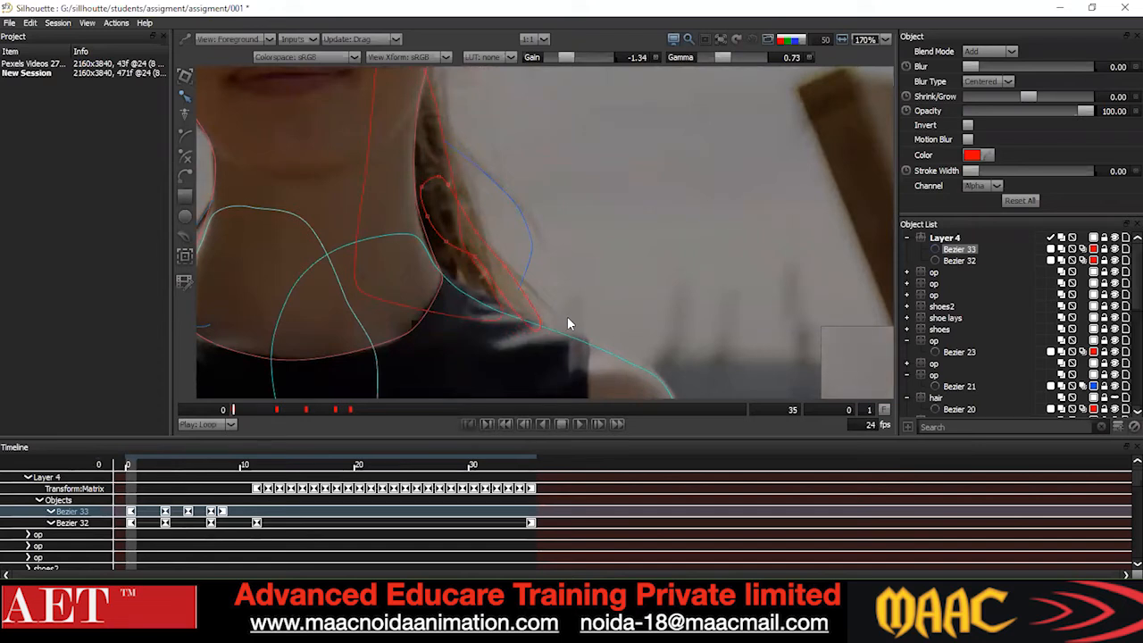
Look over the body and trouser shapes down to the knees, and return to the ponytail.
scroll(567, 317, down, 5)
scroll(567, 269, down, 3)
drag(550, 344, 543, 205)
scroll(559, 272, up, 1)
drag(562, 278, 576, 174)
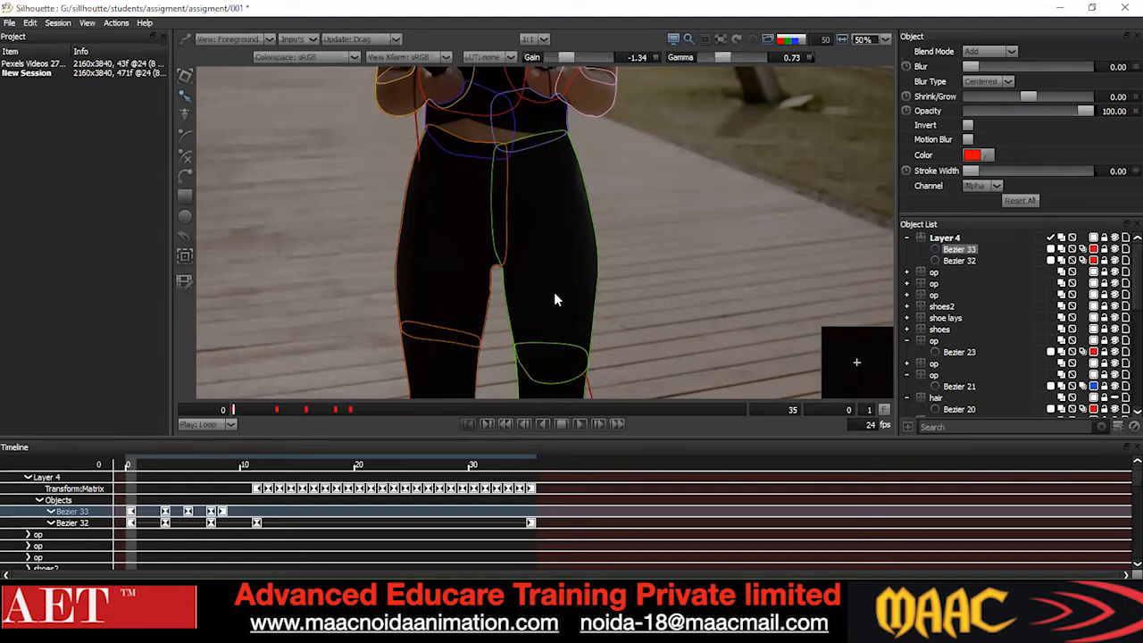
drag(577, 86, 538, 316)
scroll(539, 315, up, 1)
scroll(539, 317, up, 1)
drag(525, 93, 518, 242)
scroll(518, 242, up, 4)
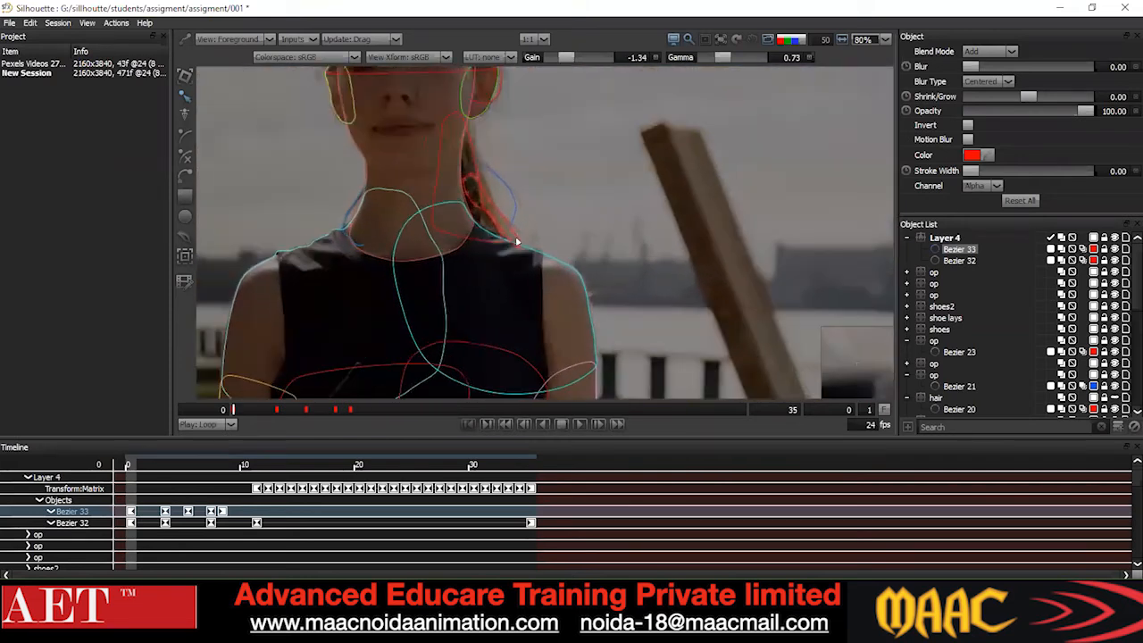
drag(526, 281, 524, 289)
scroll(493, 277, up, 2)
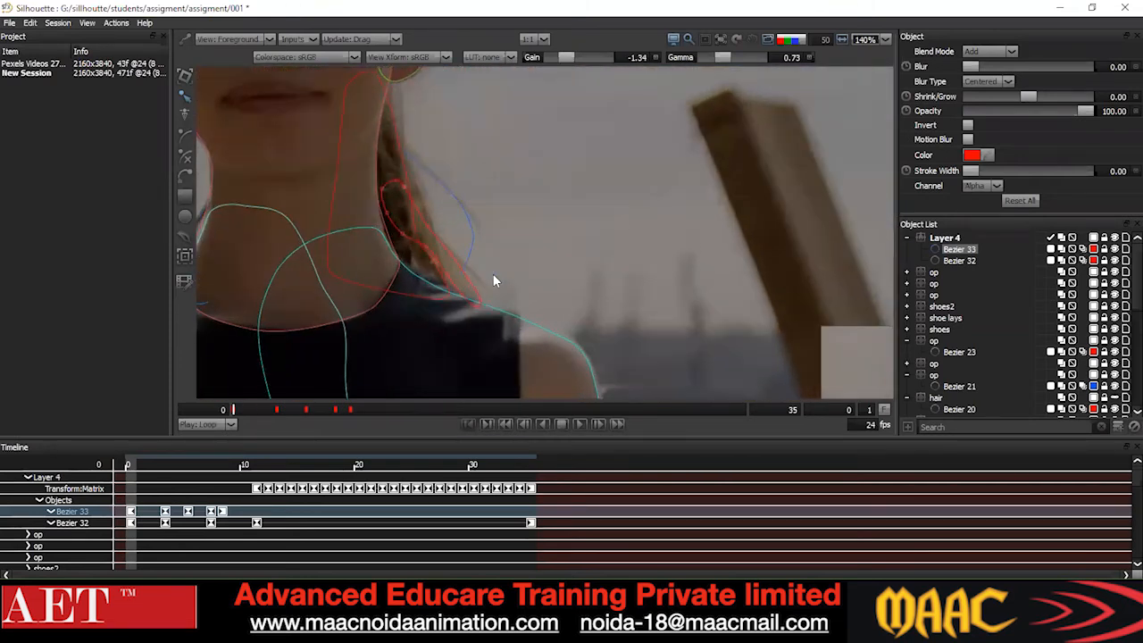
Step forward from frame 0 and back to frame 1 to check the ponytail shapes against the hair.
scroll(493, 277, up, 1)
key(x)
key(x)
key(x)
key(x)
key(x)
key(x)
key(x)
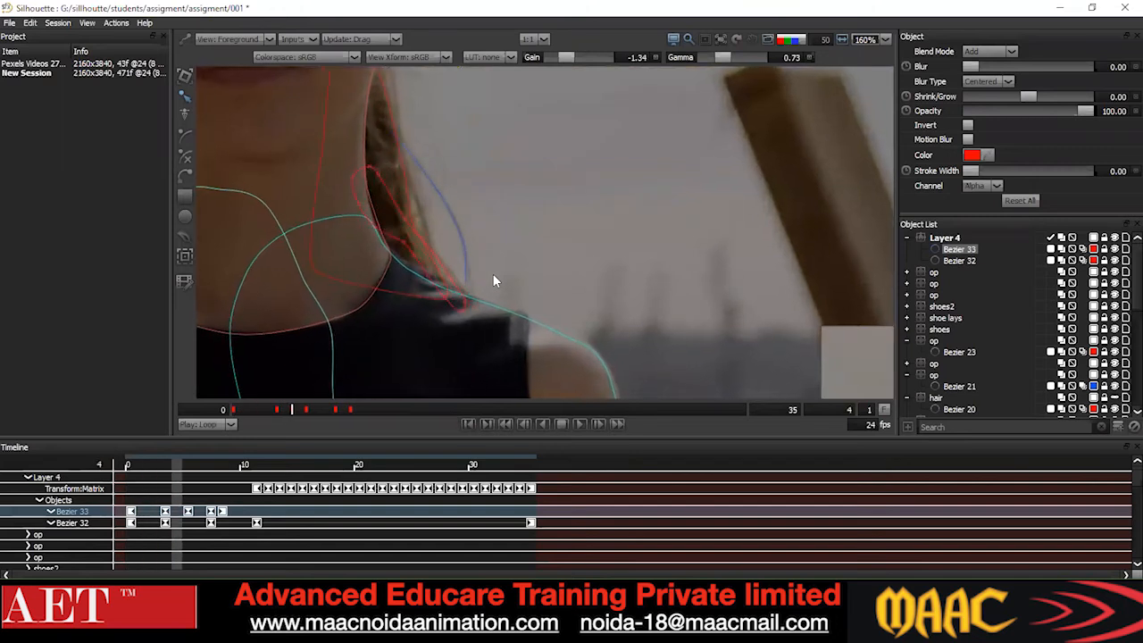
key(z)
key(z)
key(z)
key(z)
key(z)
key(z)
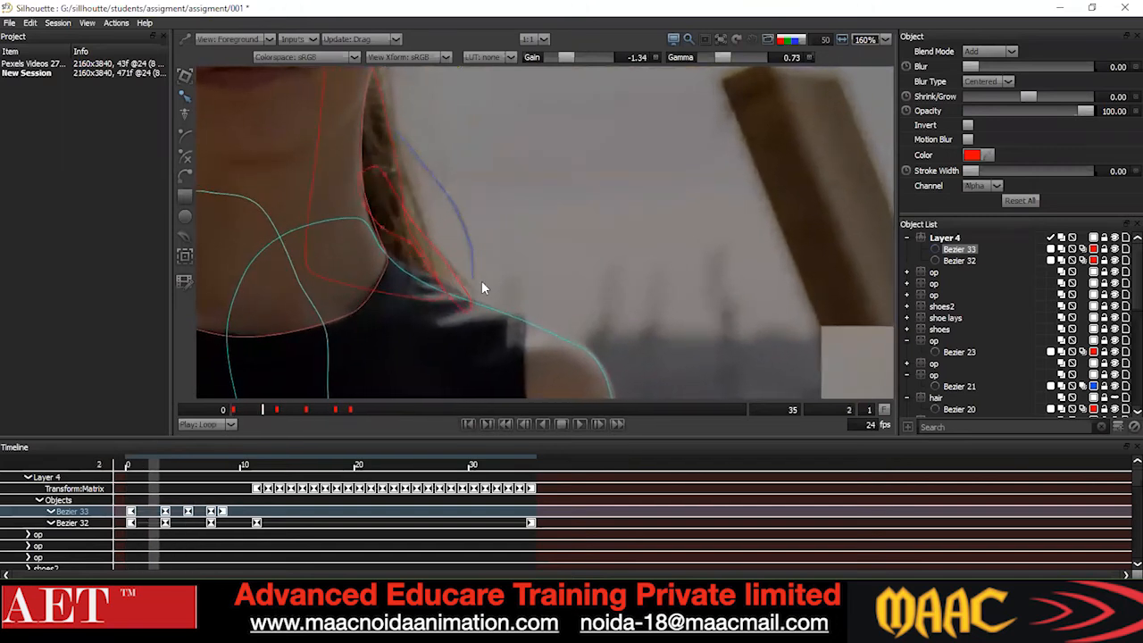
scroll(474, 291, up, 1)
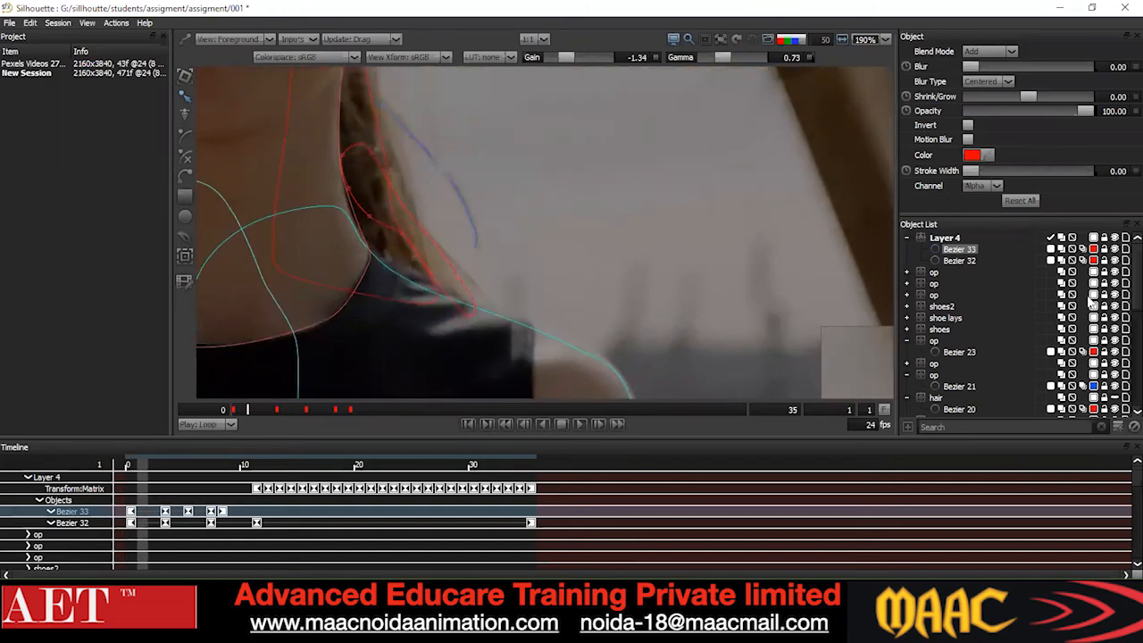
Add a new layer above Layer 4 and name it "op".
click(1120, 428)
right_click(961, 239)
click(982, 241)
key(BackSpace)
text(op)
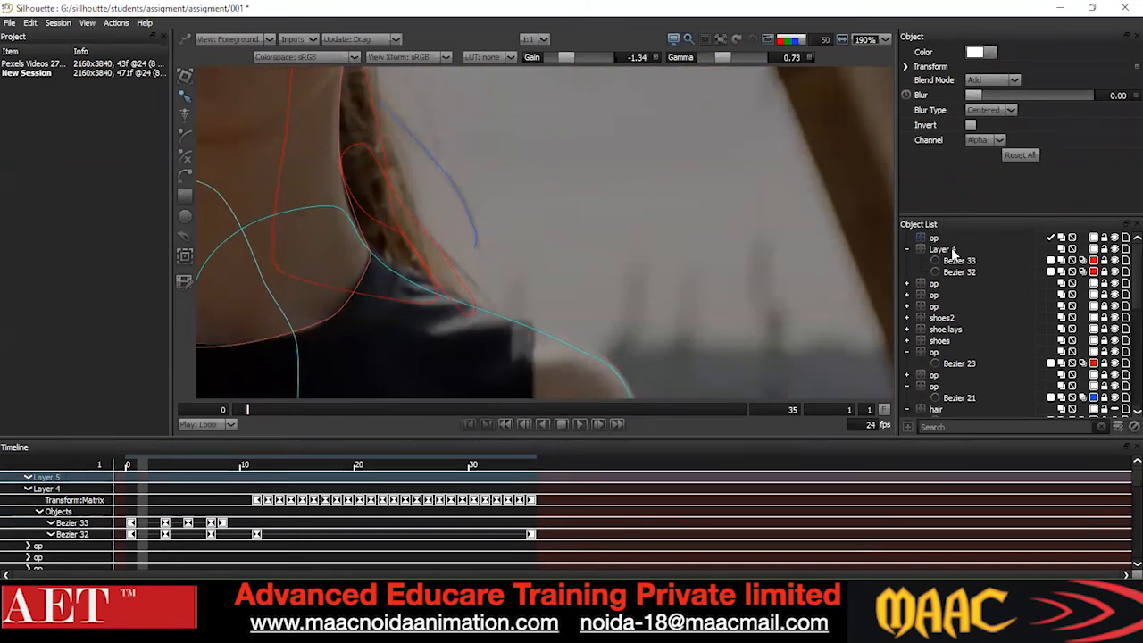
key(Return)
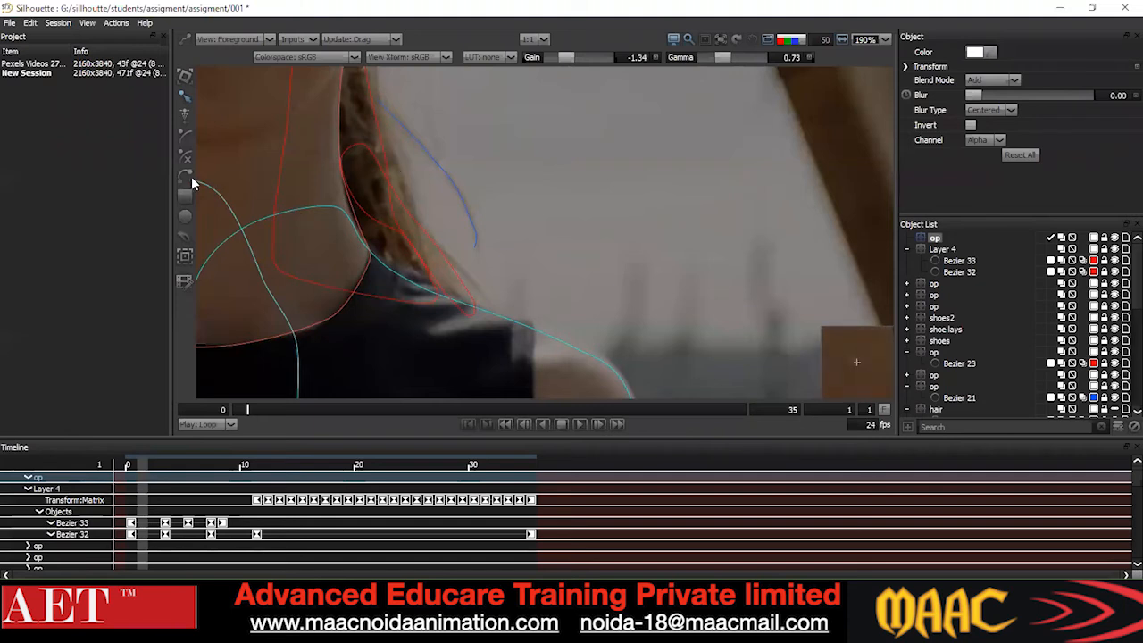
Examine the body shapes down to the knees, and return to the neck and ponytail with the new op layer selected.
scroll(473, 271, up, 1)
scroll(473, 270, down, 1)
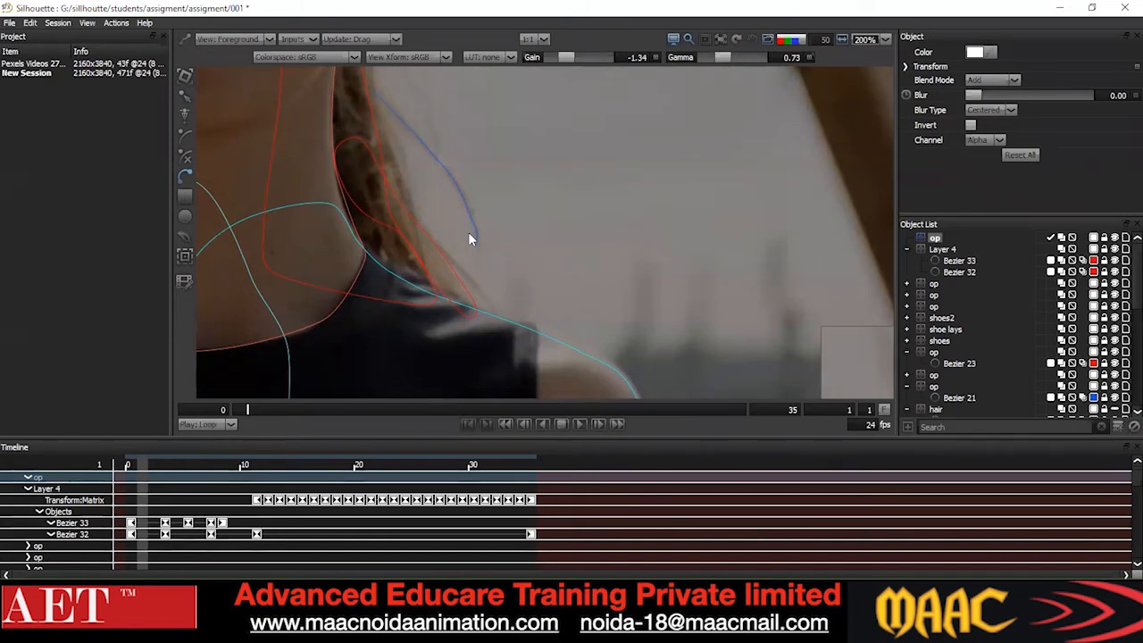
scroll(470, 239, down, 2)
scroll(579, 337, down, 3)
mouse_move(571, 374)
mouse_down()
mouse_move(528, 273)
mouse_move(528, 234)
mouse_up()
drag(547, 366, 535, 182)
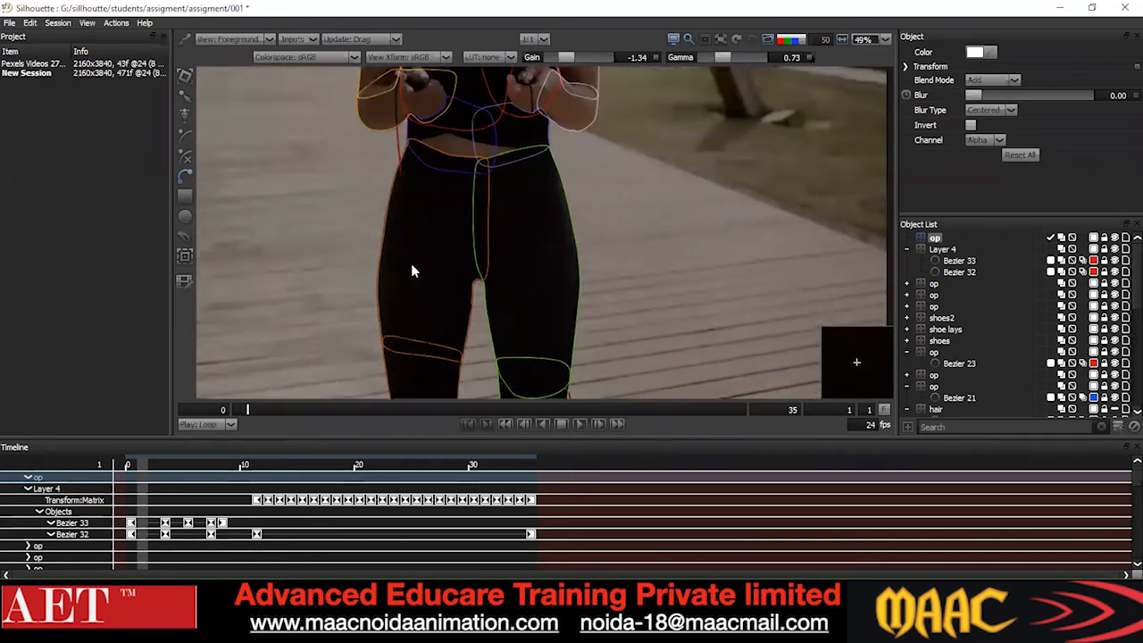
drag(412, 270, 408, 351)
scroll(408, 351, up, 1)
drag(393, 191, 396, 221)
key(ctrl+z)
drag(500, 228, 483, 366)
drag(544, 152, 511, 309)
scroll(511, 308, up, 1)
click(936, 238)
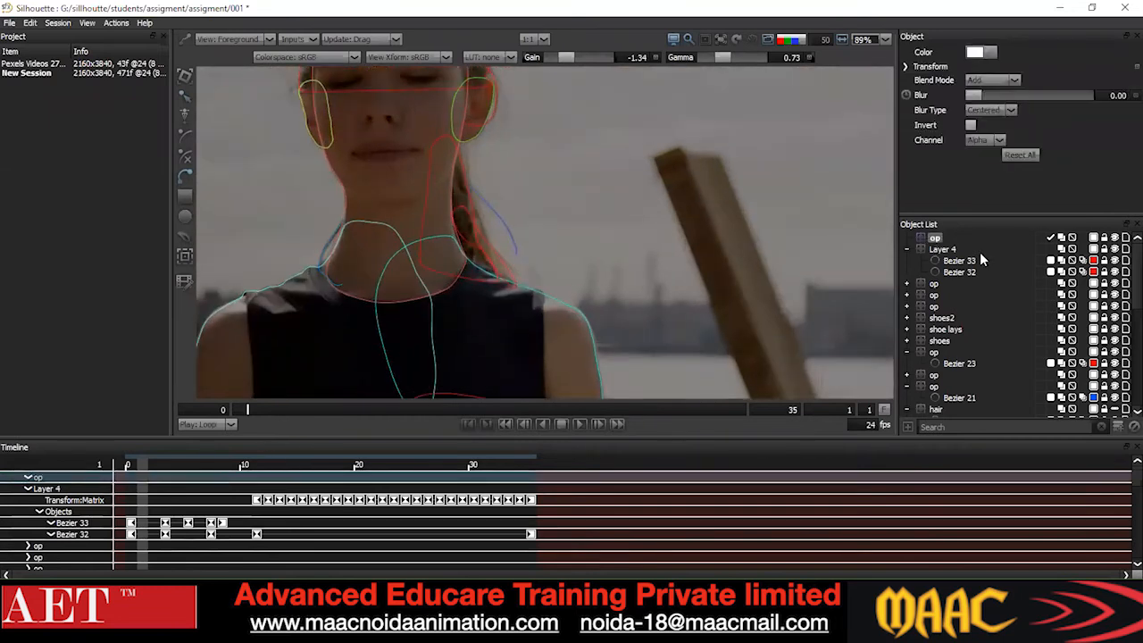
scroll(560, 208, up, 2)
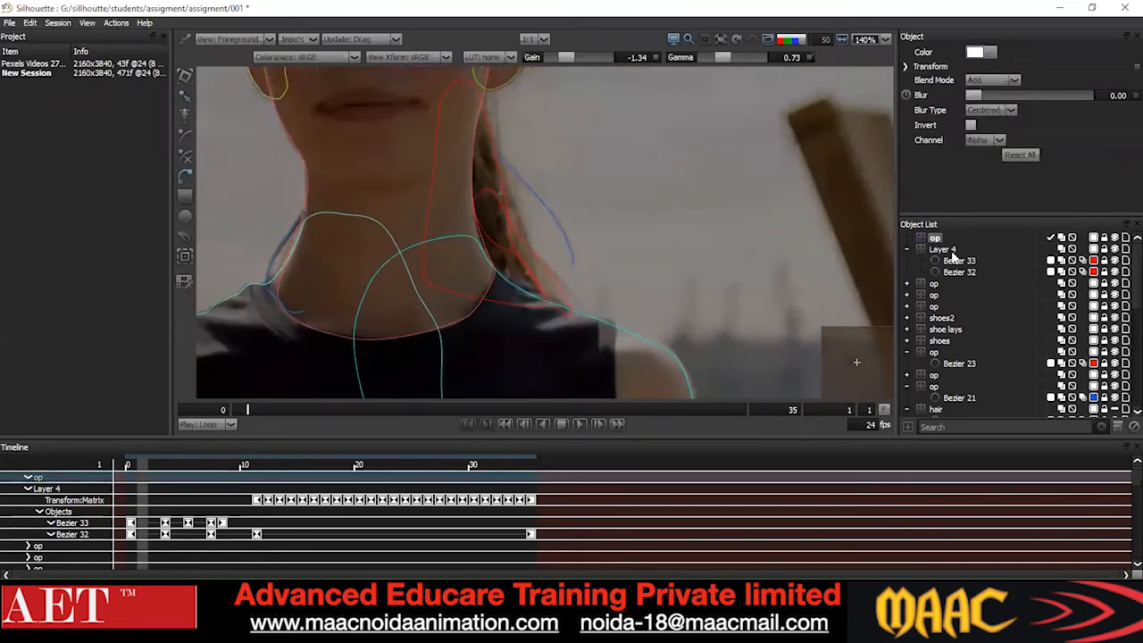
Draw a thin Bezier strand in the op layer on frame 1, running from the ponytail down past the shoulder edge.
click(182, 181)
drag(535, 291, 487, 312)
scroll(501, 277, up, 1)
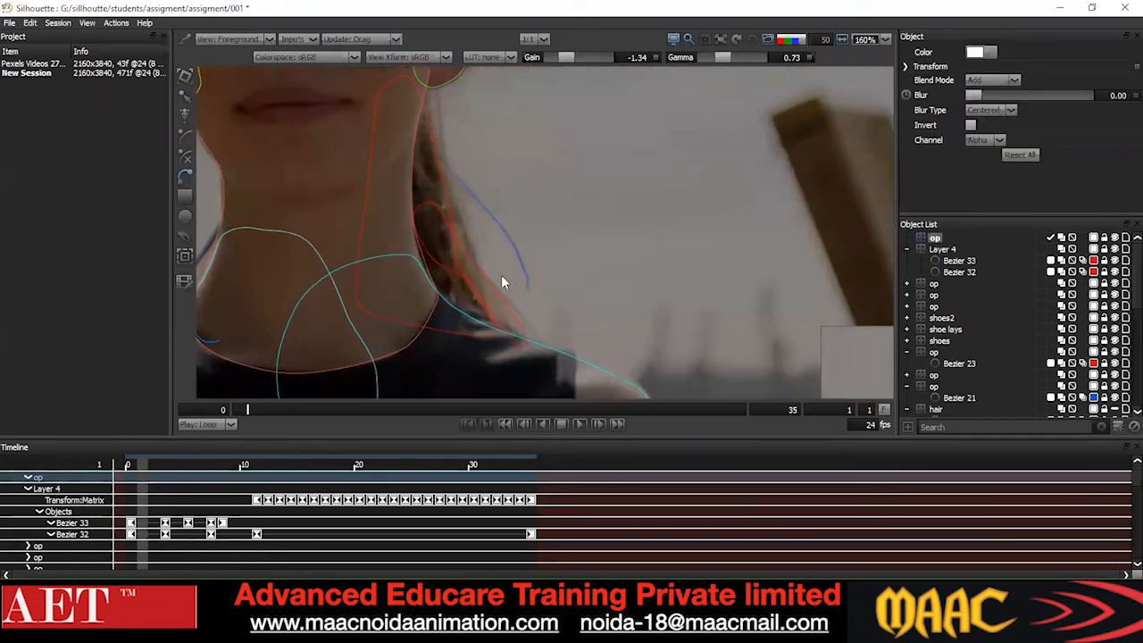
scroll(502, 277, up, 1)
click(492, 285)
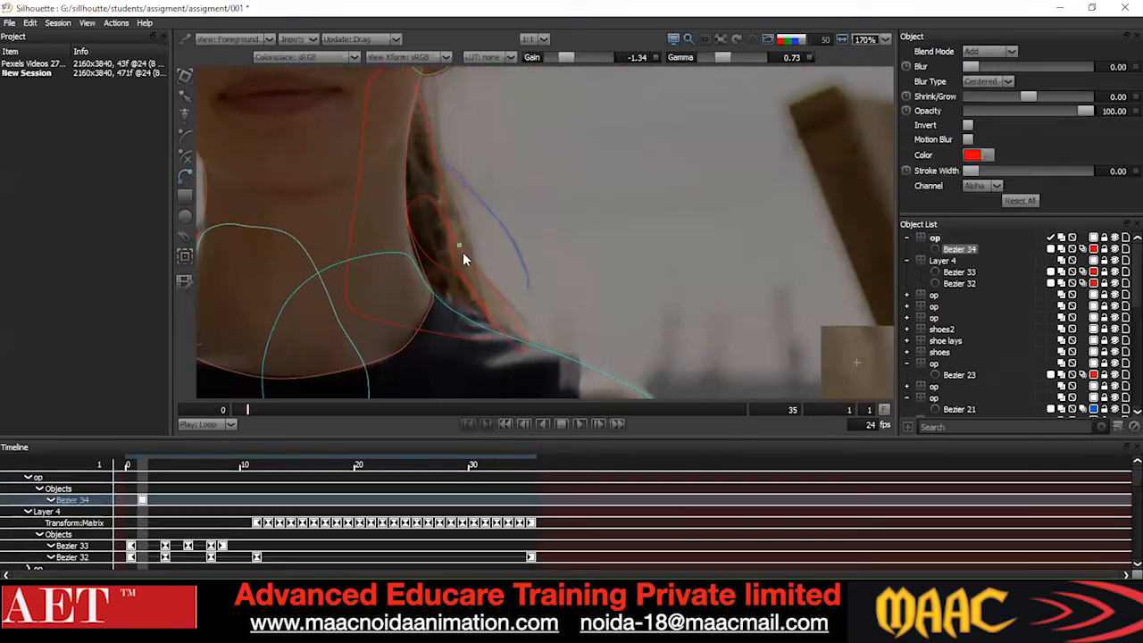
click(516, 313)
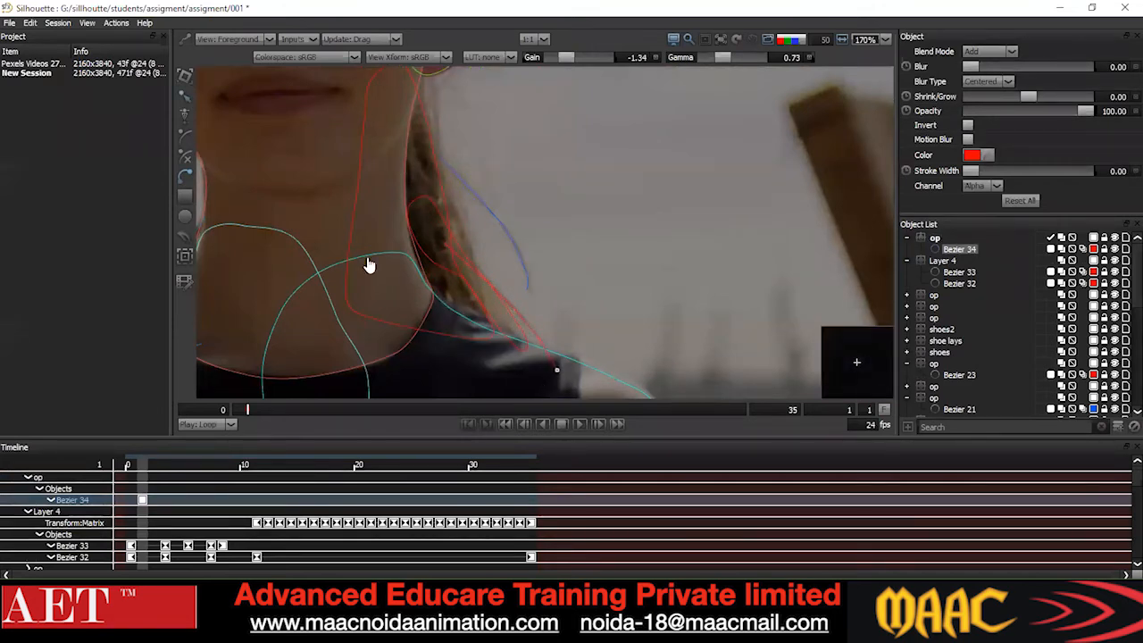
scroll(218, 135, down, 4)
key(Escape)
Select the points of Bezier 34 and adjust the strand beside the ponytail on frame 1.
key(ctrl+a)
right_click(558, 179)
click(592, 307)
scroll(434, 242, up, 2)
drag(526, 241, 431, 302)
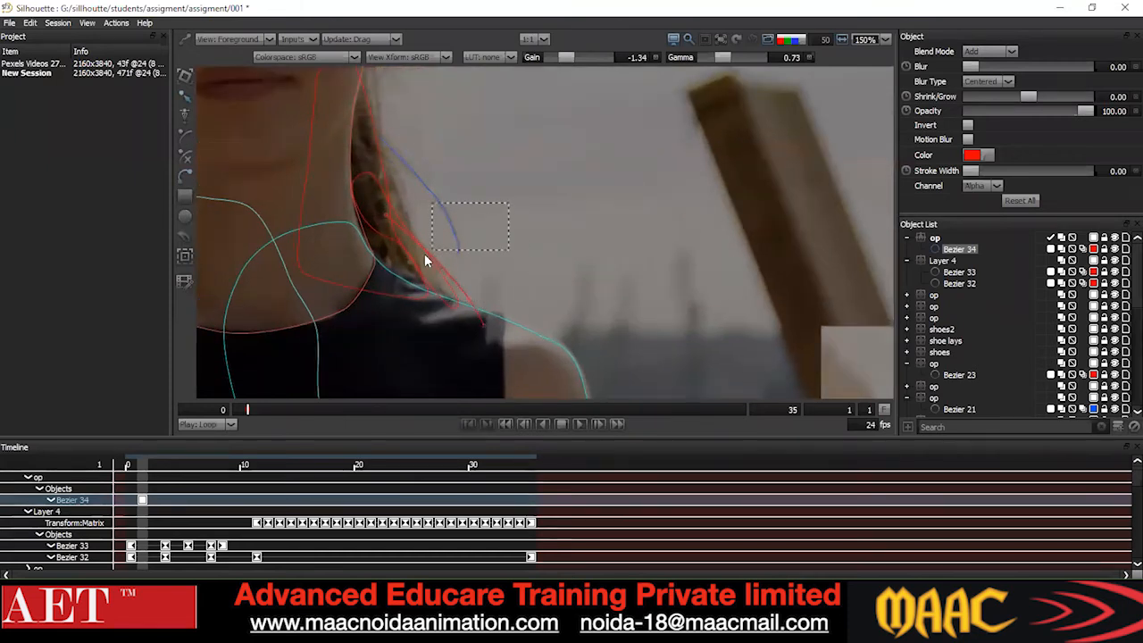
drag(518, 189, 386, 229)
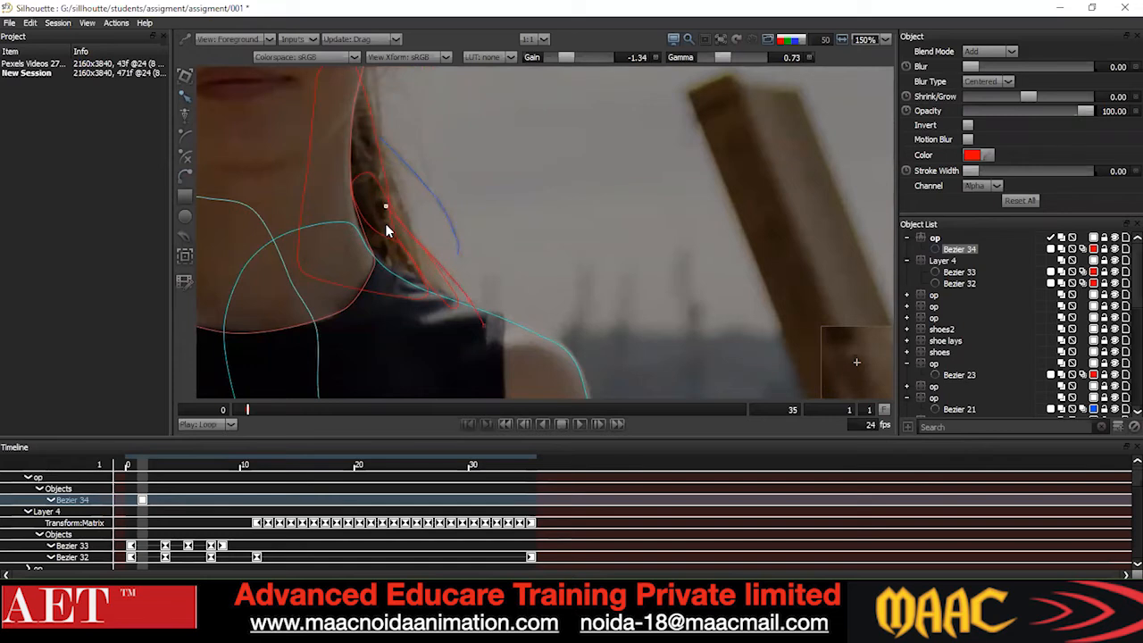
scroll(385, 227, down, 3)
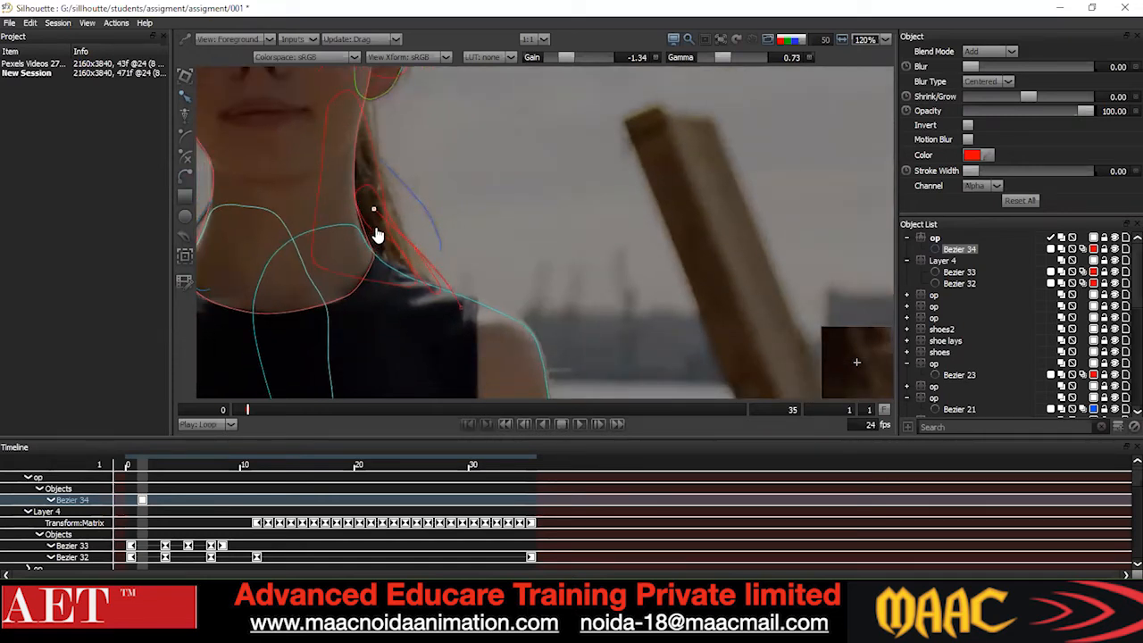
drag(474, 229, 432, 281)
scroll(492, 271, down, 1)
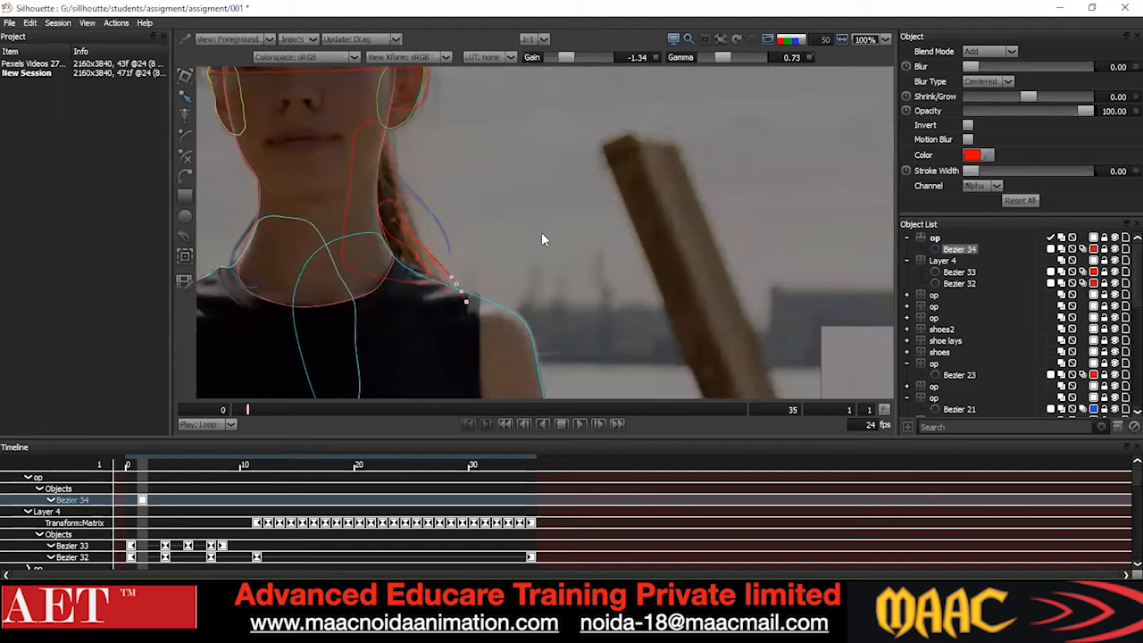
Adjust the lower points of Bezier 34 near the shoulder and check the strand with the overlays hidden.
right_click(521, 215)
click(552, 323)
right_click(554, 182)
click(605, 293)
scroll(411, 217, up, 1)
drag(462, 242, 449, 284)
scroll(427, 266, up, 2)
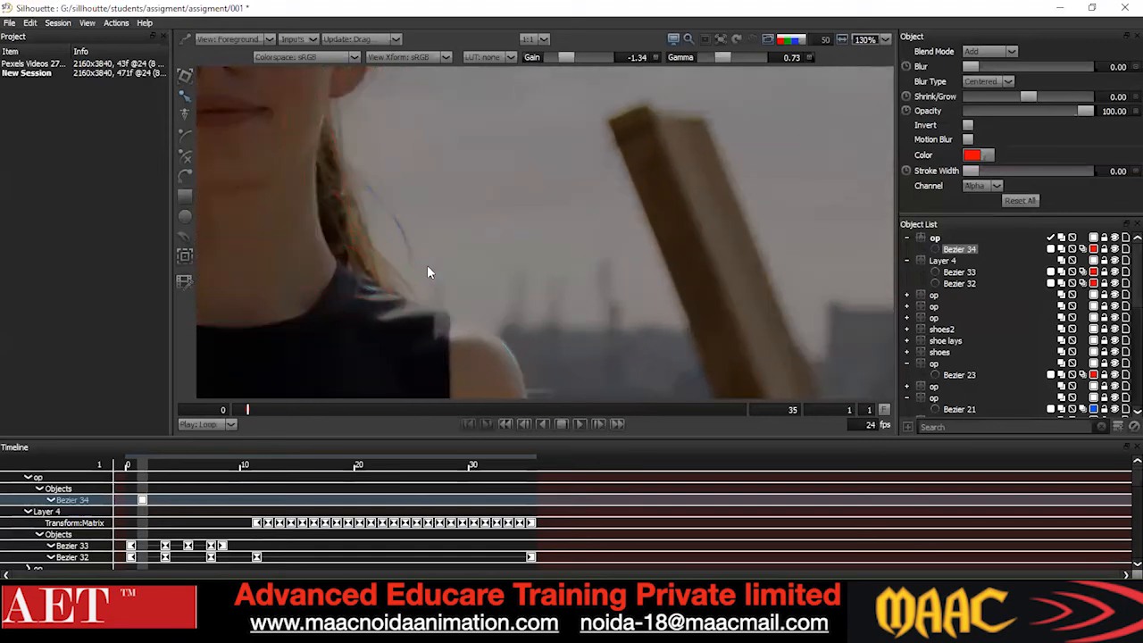
scroll(427, 265, up, 1)
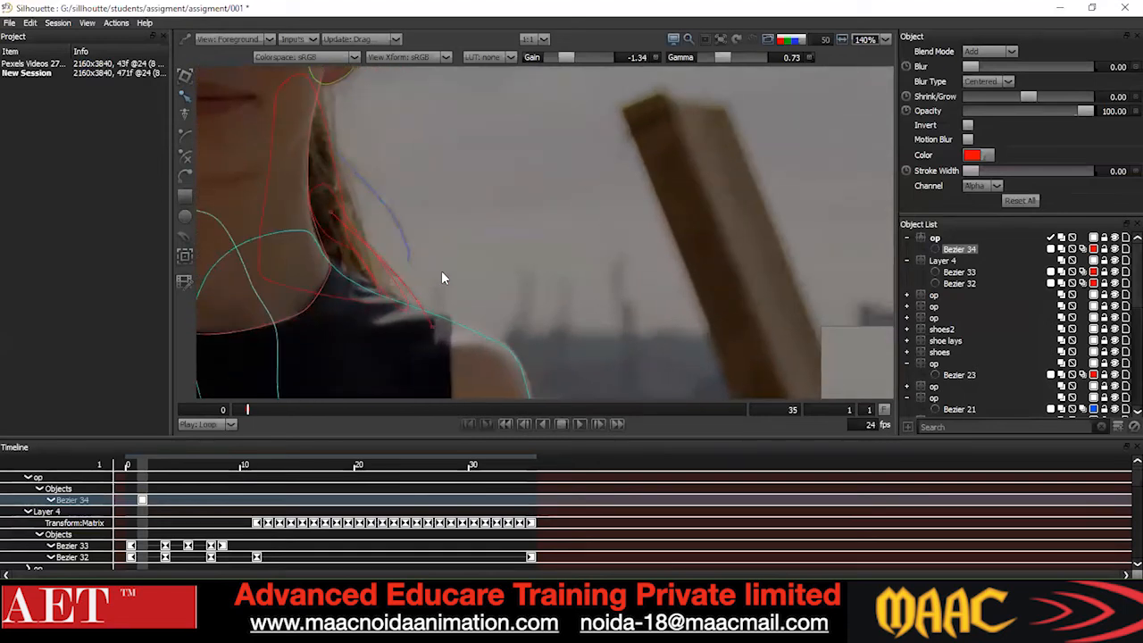
Key Bezier 34 at frame 0 by moving the whole strand onto the ponytail edge.
key(Left)
drag(218, 351, 215, 354)
drag(394, 309, 409, 309)
drag(486, 268, 365, 311)
scroll(522, 256, down, 2)
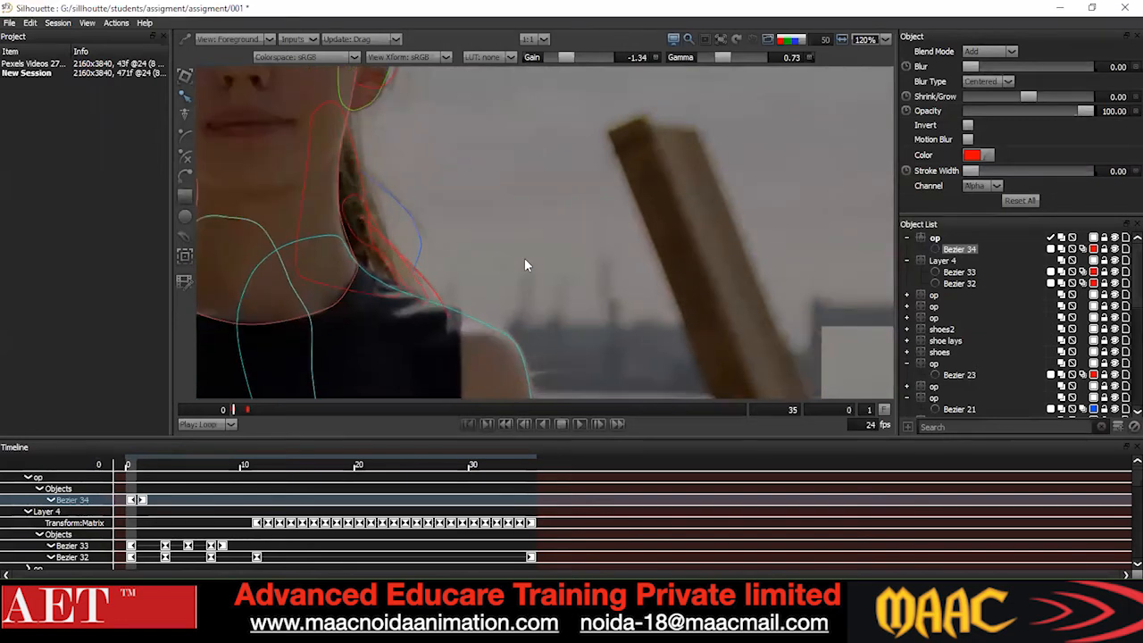
Key Bezier 34 at frame 4 by shifting all its points to match the hair.
key(Right)
key(Right)
key(Right)
key(Right)
drag(534, 179, 217, 371)
drag(429, 283, 421, 282)
click(487, 298)
Key Bezier 34 at frame 7 by moving the whole strand along with the ponytail.
scroll(487, 299, down, 3)
key(Right)
key(Right)
key(Right)
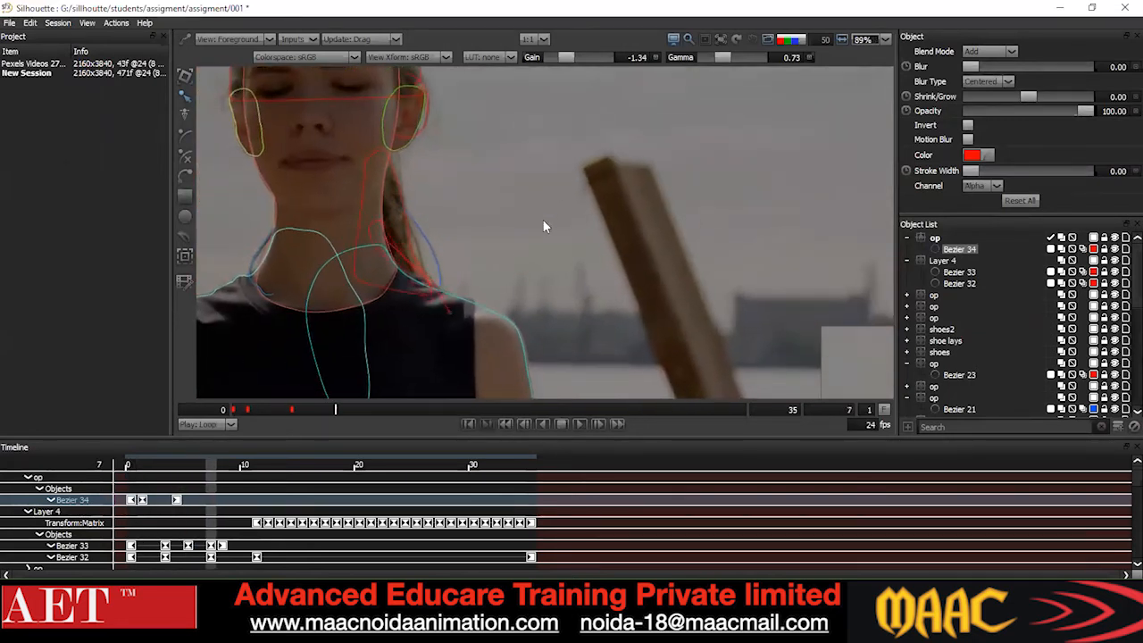
drag(542, 219, 348, 357)
drag(519, 313, 548, 298)
Reposition Bezier 34 on the ponytail strand at frame 10 to set a key there.
key(Right)
key(Right)
key(Right)
click(549, 278)
click(447, 284)
click(540, 261)
Key Bezier 34 at frame 14 by selecting the full strand and moving it onto the hair.
key(Right)
key(Right)
key(Right)
key(Right)
drag(559, 209, 256, 352)
drag(527, 296, 536, 292)
click(536, 292)
Key Bezier 34 at frame 20 by shifting the selected strand to follow the ponytail.
key(Right)
key(Right)
key(Right)
key(Right)
key(Right)
key(Right)
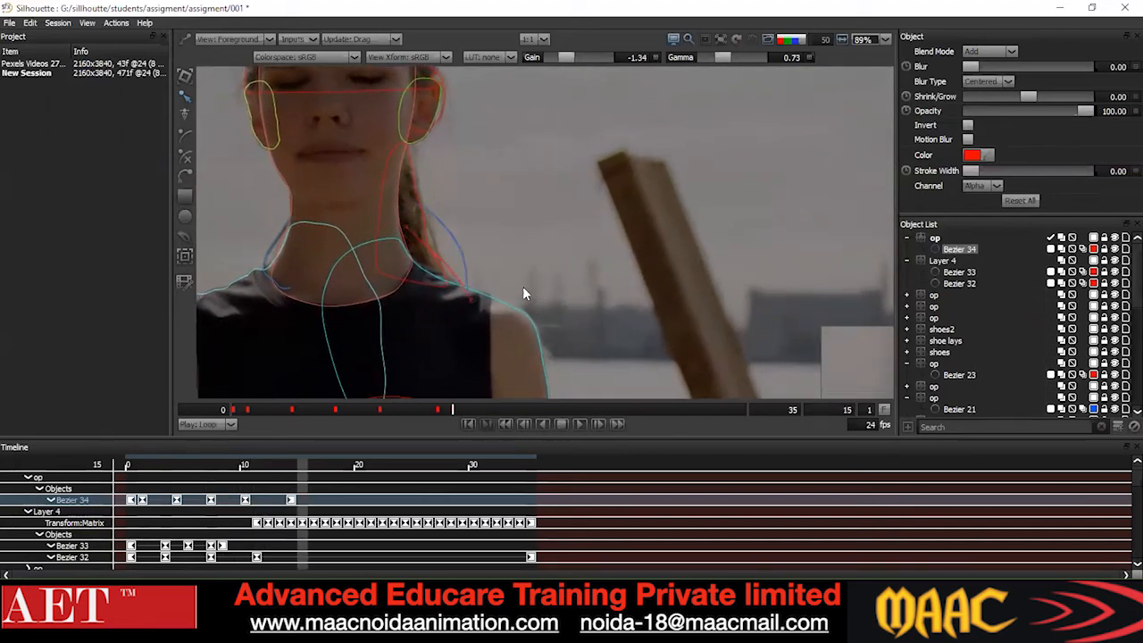
drag(307, 348, 547, 201)
drag(554, 279, 551, 276)
click(508, 257)
Select the whole Bezier 34 strand and key its position at frame 26.
key(Right)
key(Right)
key(Right)
key(Right)
key(Right)
key(Right)
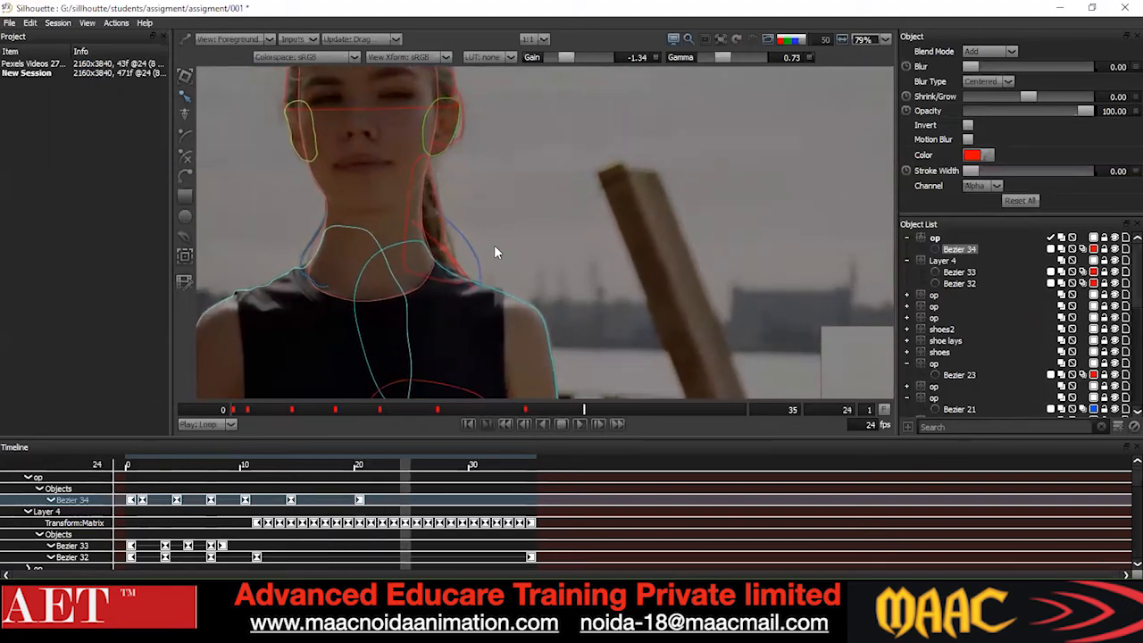
drag(533, 213, 138, 366)
drag(579, 219, 70, 425)
Key Bezier 34 at frame 31 so the strand stays on the ponytail.
key(Right)
key(Right)
key(Right)
key(Right)
key(Right)
click(569, 246)
scroll(545, 261, up, 2)
Key Bezier 34 at the last frame, 35, by nudging it down, and compare the first and last frames.
key(Right)
key(Right)
key(Right)
key(Right)
key(KP_2)
key(KP_2)
click(604, 318)
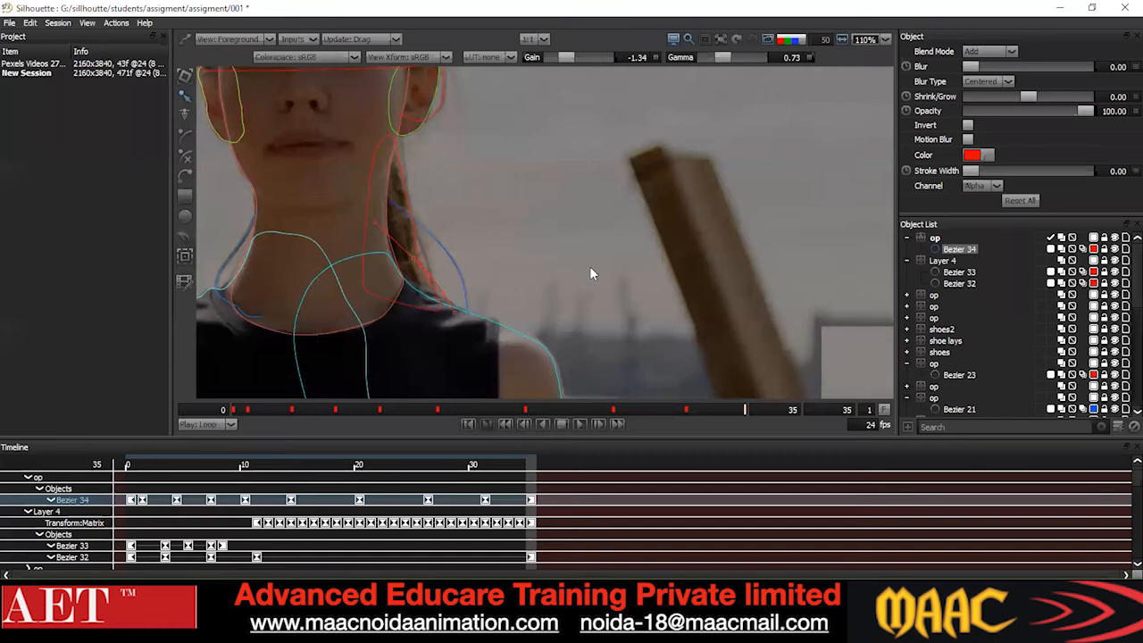
key(Home)
key(End)
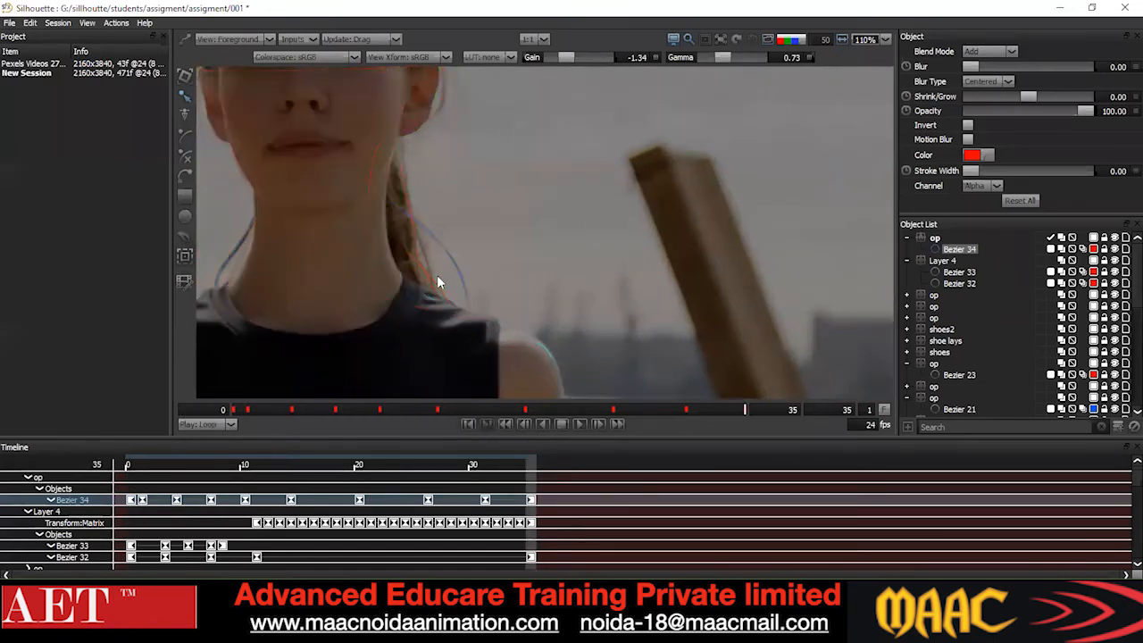
Draw a second thin Bezier strand on frame 35 along the ponytail's outer edge, ending below the shoulder line.
scroll(408, 235, up, 2)
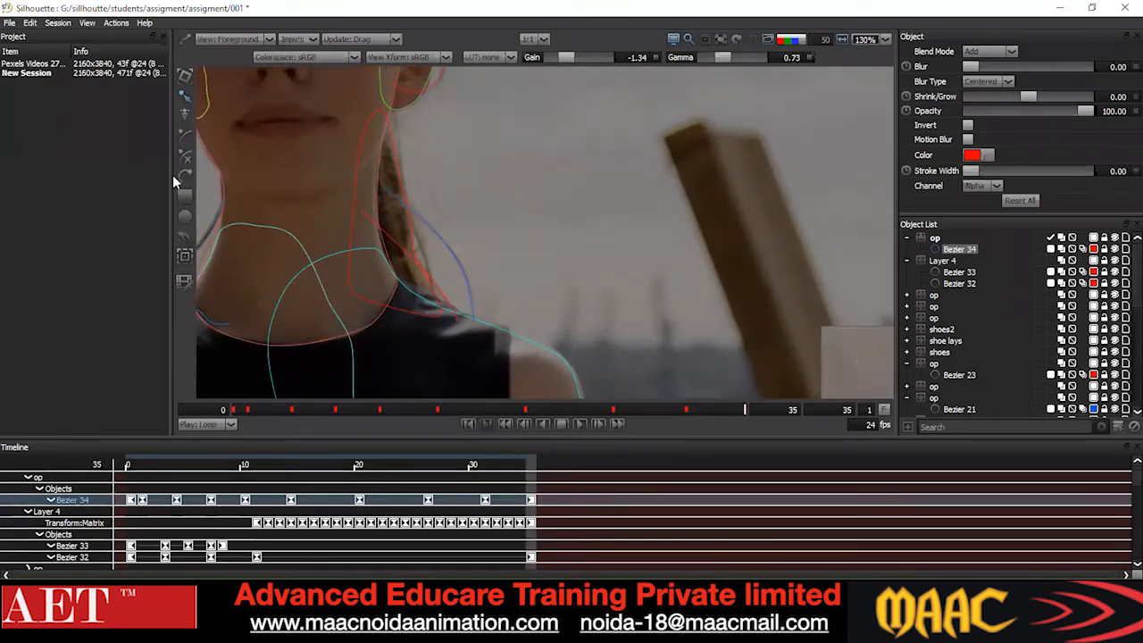
click(390, 184)
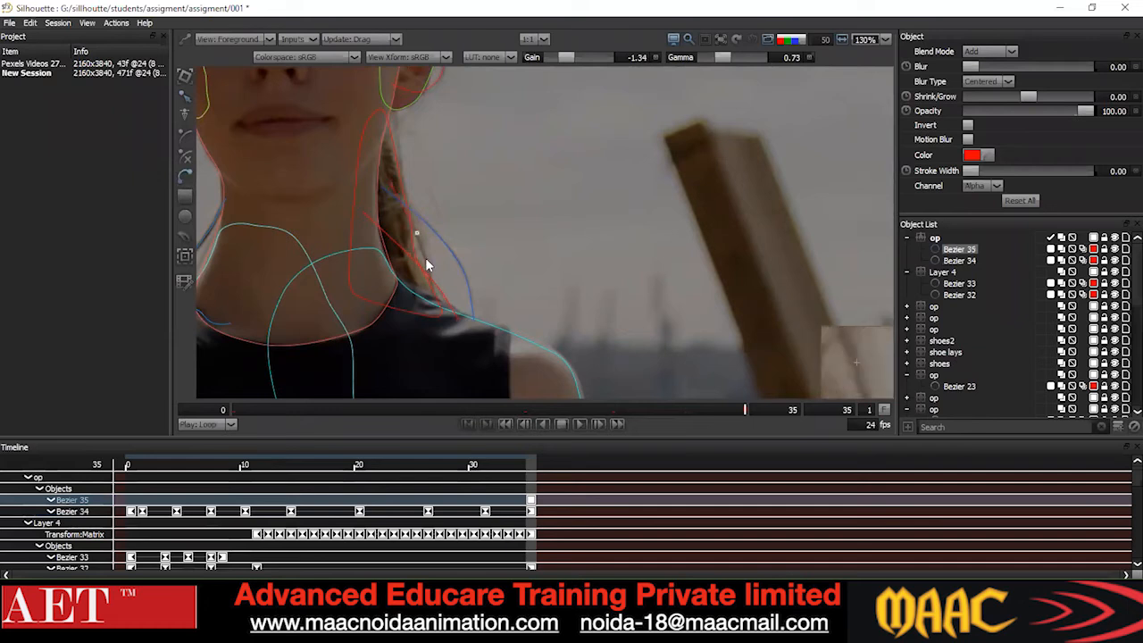
click(434, 314)
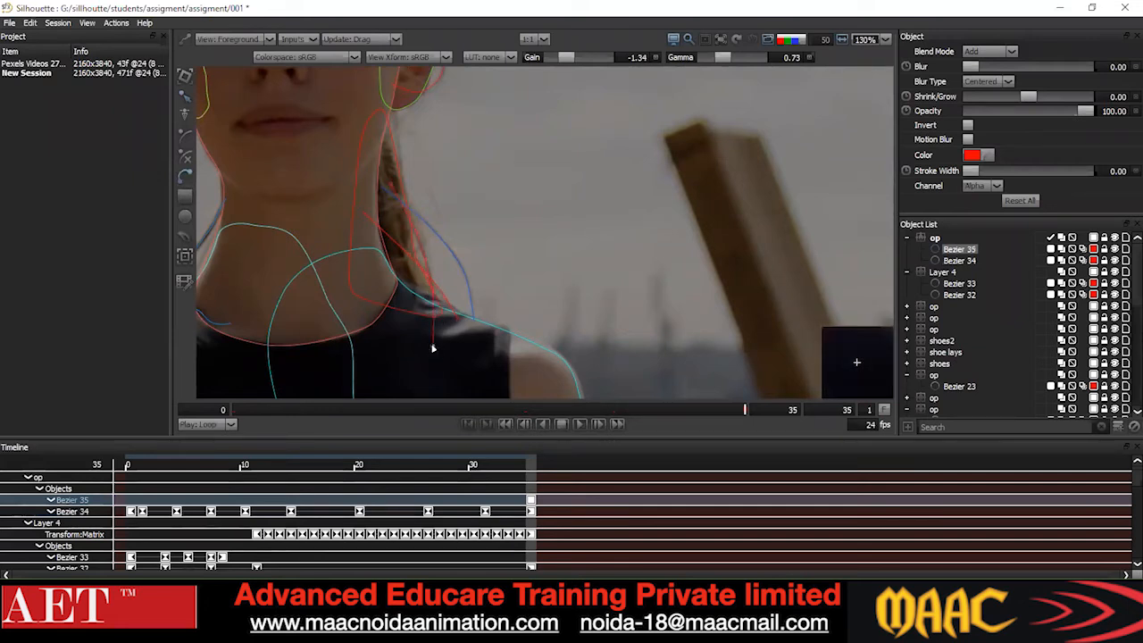
click(433, 348)
Select the points of Bezier 35 and refine the strand along the ponytail's outer edge on frame 35.
click(184, 97)
drag(604, 164, 388, 320)
right_click(588, 199)
click(619, 323)
drag(620, 307, 602, 292)
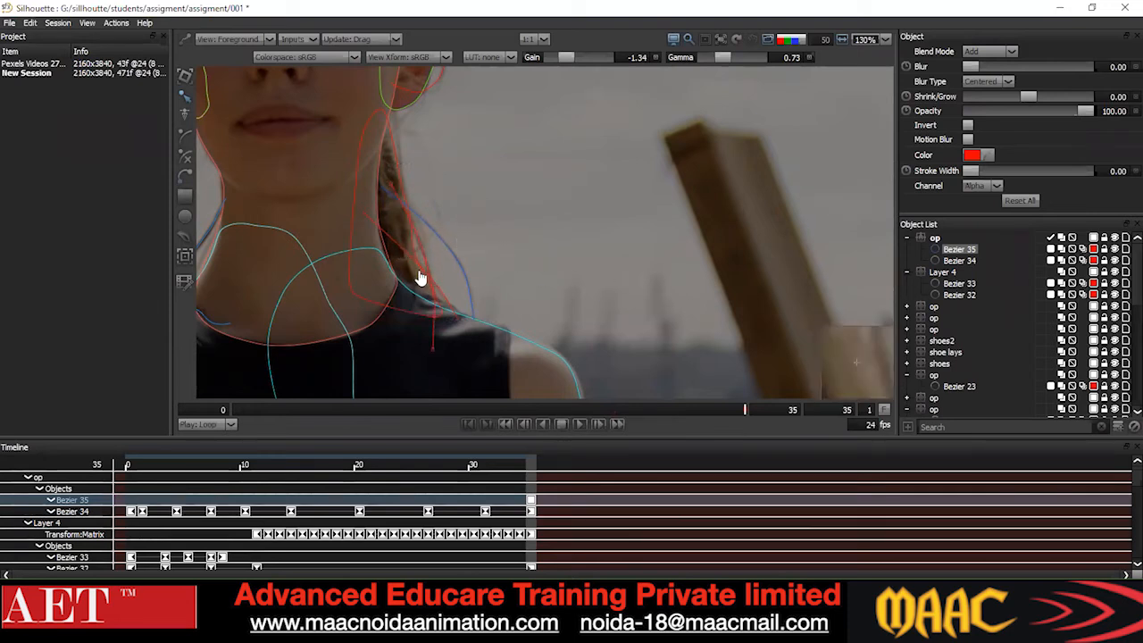
drag(525, 239, 422, 273)
drag(620, 105, 217, 393)
right_click(566, 180)
click(607, 302)
drag(614, 286, 637, 305)
scroll(637, 305, down, 2)
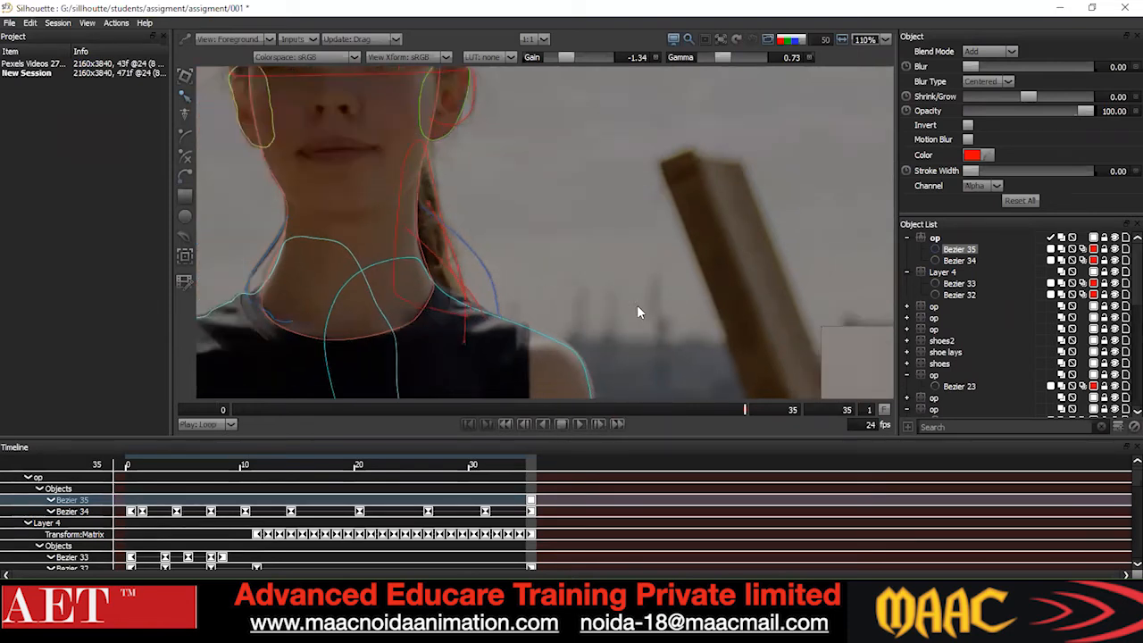
Key Bezier 35 at frame 29 by nudging the whole strand up to match the ponytail, and check its fit.
key(z)
key(z)
key(z)
key(z)
key(z)
key(z)
click(463, 325)
key(Up)
key(Up)
key(Up)
key(Up)
key(Up)
key(Up)
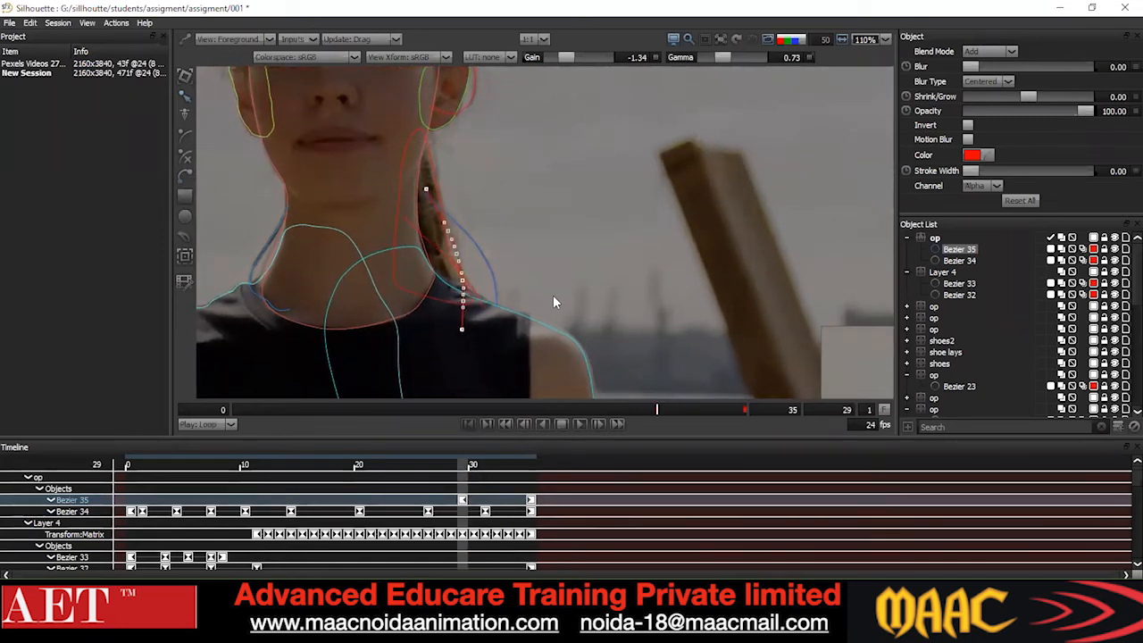
scroll(553, 293, down, 2)
drag(574, 184, 610, 220)
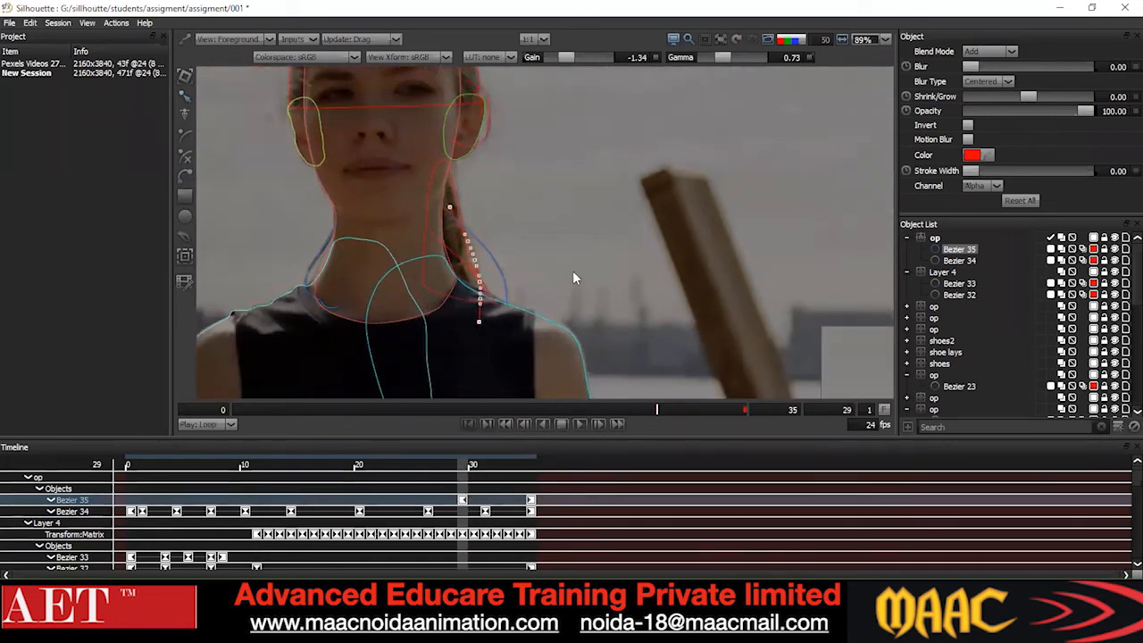
scroll(554, 295, up, 1)
drag(501, 287, 534, 209)
scroll(523, 246, up, 2)
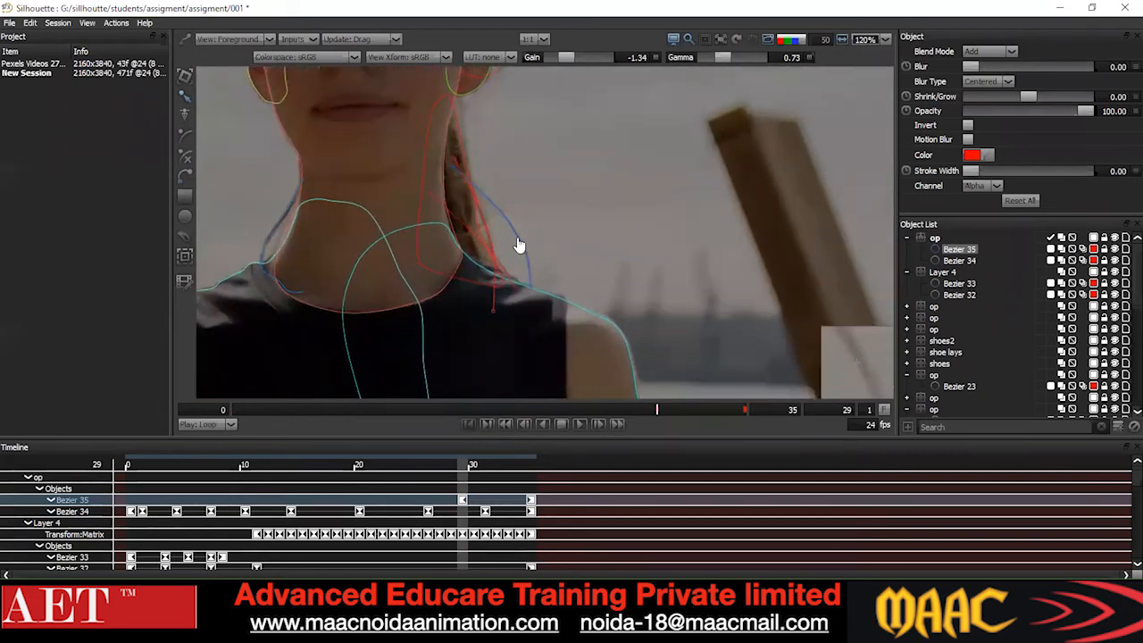
Key Bezier 35 at frame 23 by selecting all its points and nudging the strand left and up onto the ponytail.
key(z)
key(z)
key(z)
key(z)
key(z)
key(z)
drag(427, 134, 501, 343)
key(Left)
key(Left)
key(Left)
key(Left)
key(Left)
key(Up)
key(Up)
key(Up)
key(Right)
key(Right)
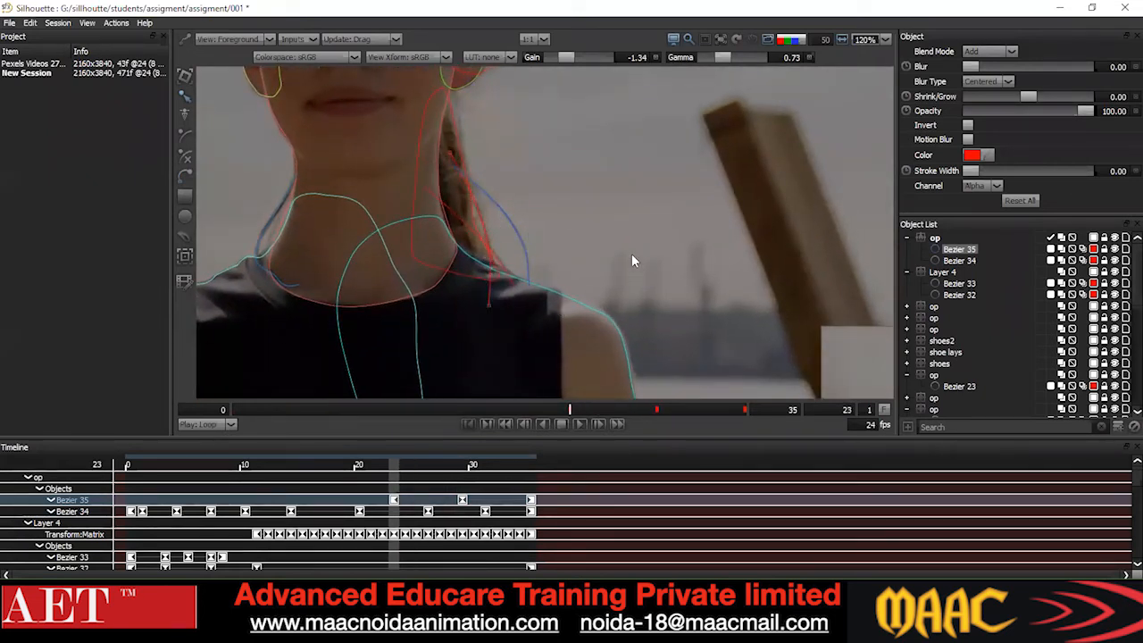
Key Bezier 35 at frame 17 by nudging the whole strand left and up to follow the ponytail, and deselect its points.
key(z)
key(z)
key(z)
key(z)
key(z)
key(z)
key(ctrl+a)
key(Left)
key(Left)
key(Left)
key(Left)
key(Up)
key(Up)
key(Up)
click(625, 290)
Key Bezier 35 at frame 12 by selecting all its points and nudging the strand left.
key(z)
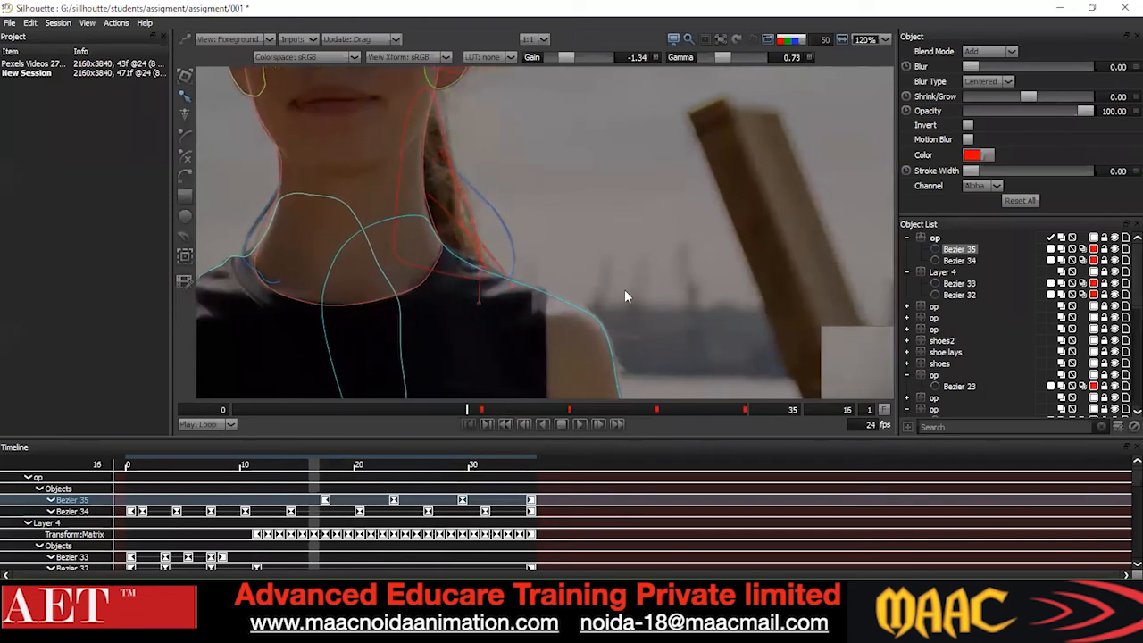
key(z)
key(z)
key(z)
key(z)
drag(577, 131, 391, 314)
key(Left)
key(Left)
key(Left)
key(Left)
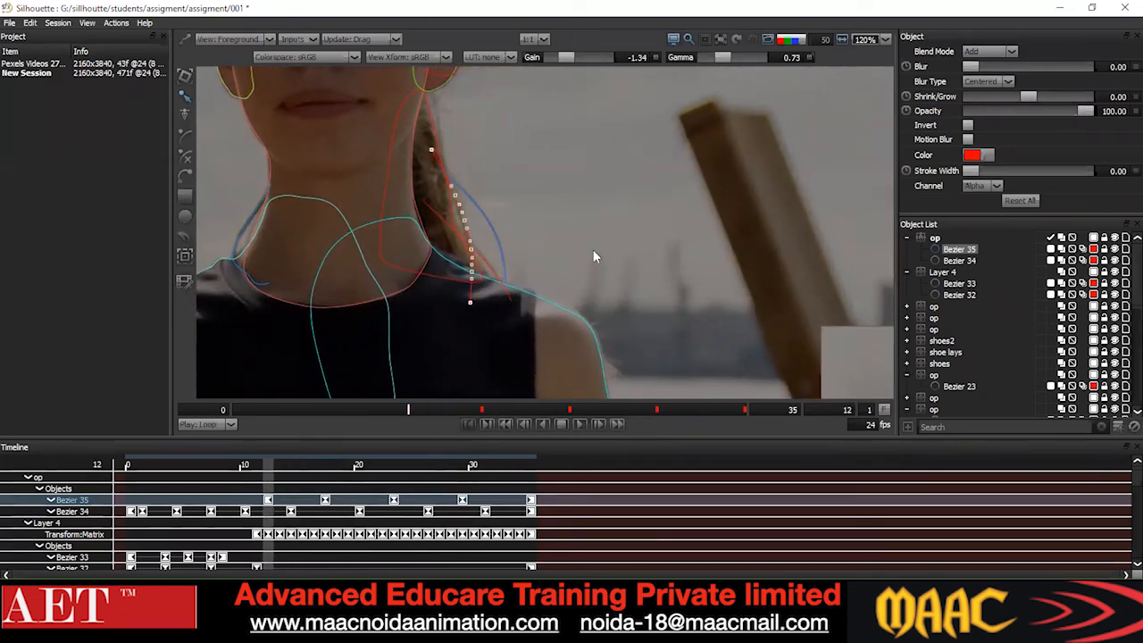
Key Bezier 35 at frames 7 and 3 by nudging the whole strand left to match the ponytail.
key(z)
key(z)
key(z)
key(z)
key(z)
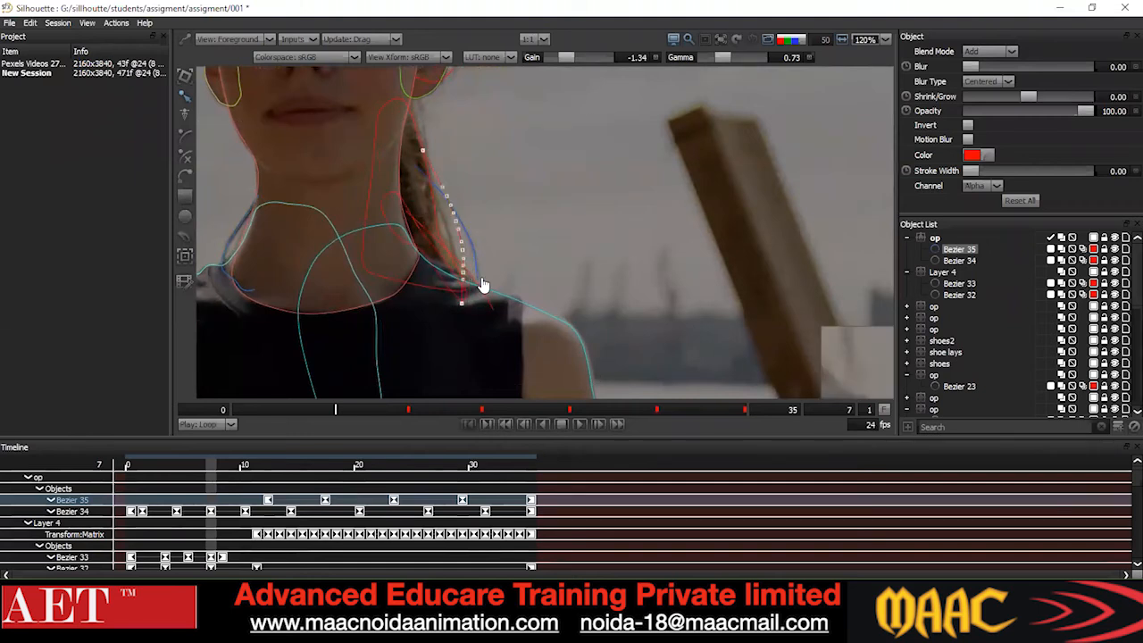
key(z)
key(z)
key(z)
key(z)
key(Left)
key(Left)
key(Left)
key(Left)
key(Left)
key(Left)
Key Bezier 35 at the first frame, 0, by nudging the strand left, and deselect its points.
key(z)
key(z)
key(z)
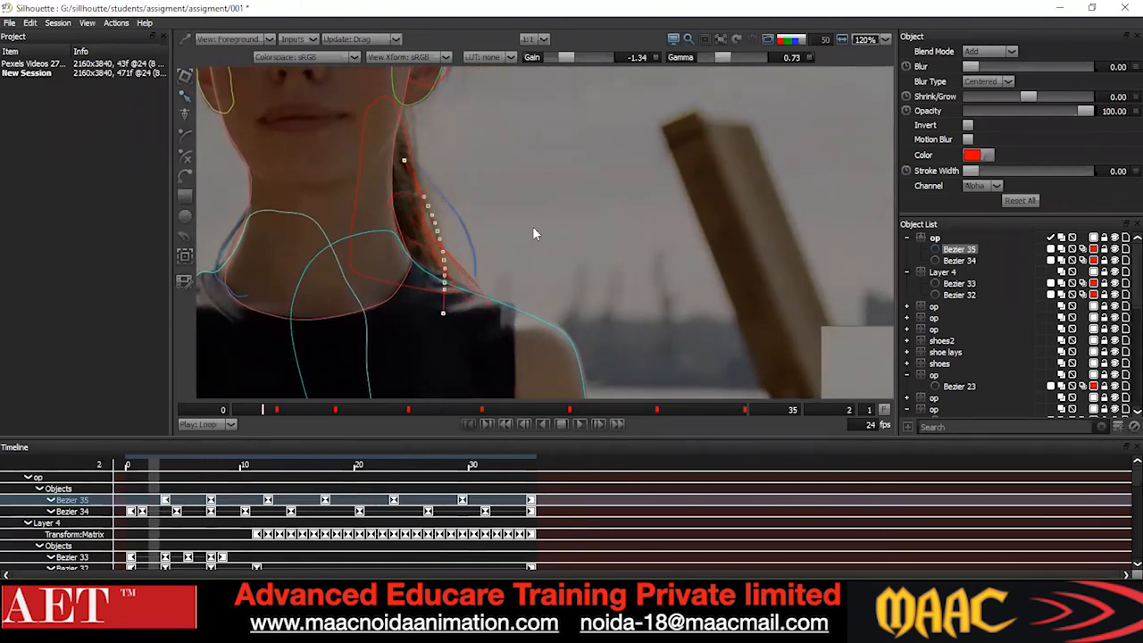
key(Left)
key(Left)
key(Left)
click(546, 264)
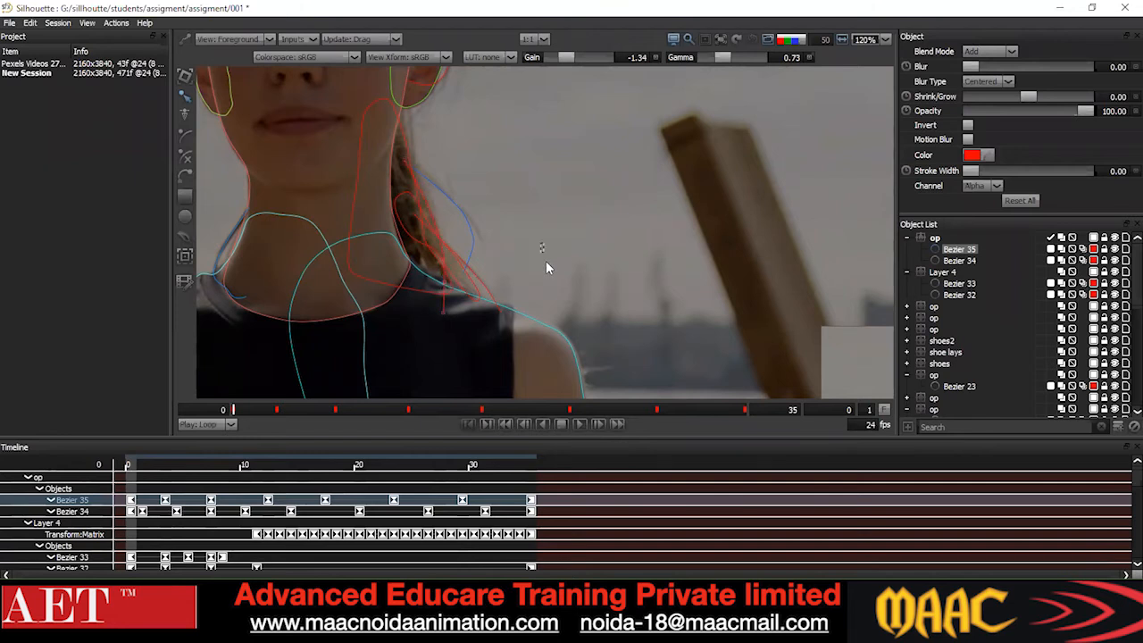
Select the points of Bezier 35 and add a corrective key at frame 5 so the strand follows the ponytail.
key(x)
key(x)
key(x)
key(x)
key(x)
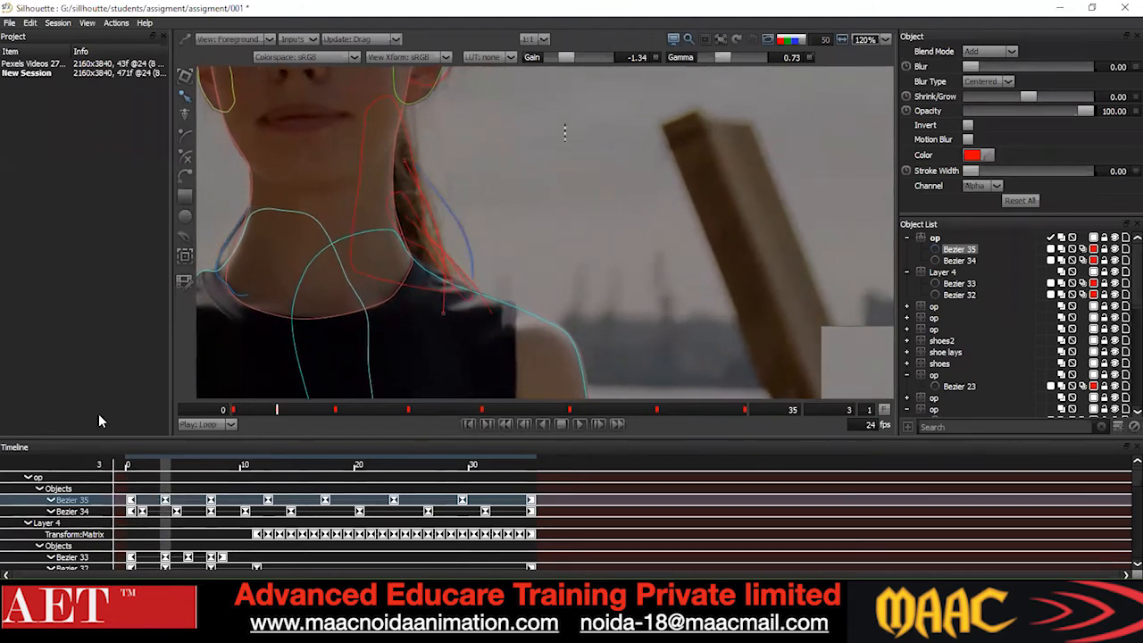
key(x)
drag(359, 159, 525, 367)
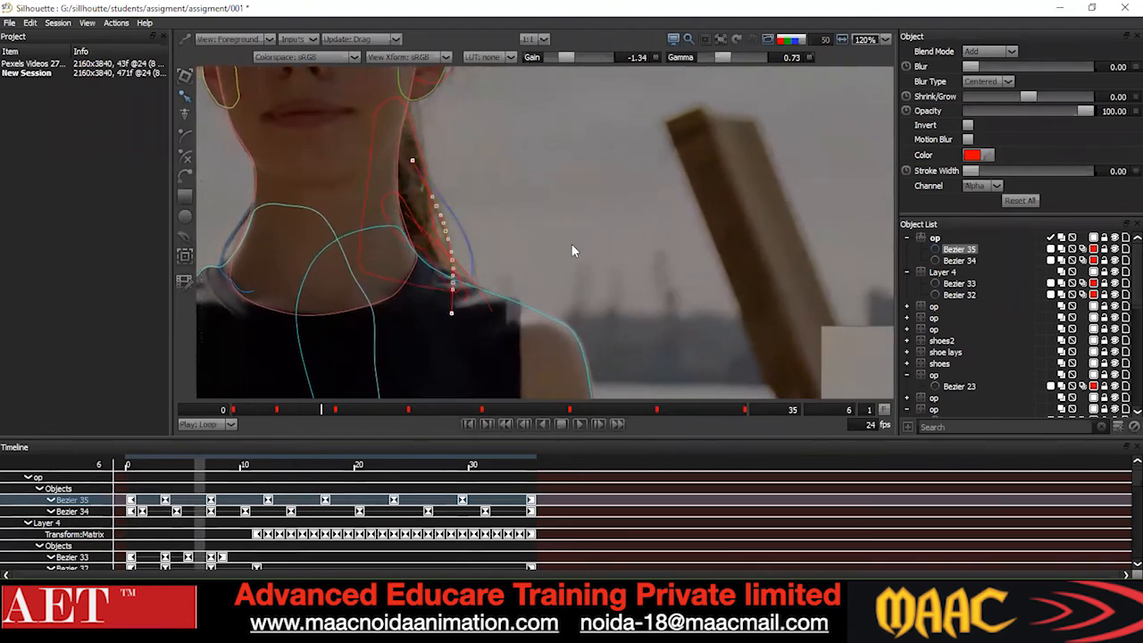
key(z)
click(568, 276)
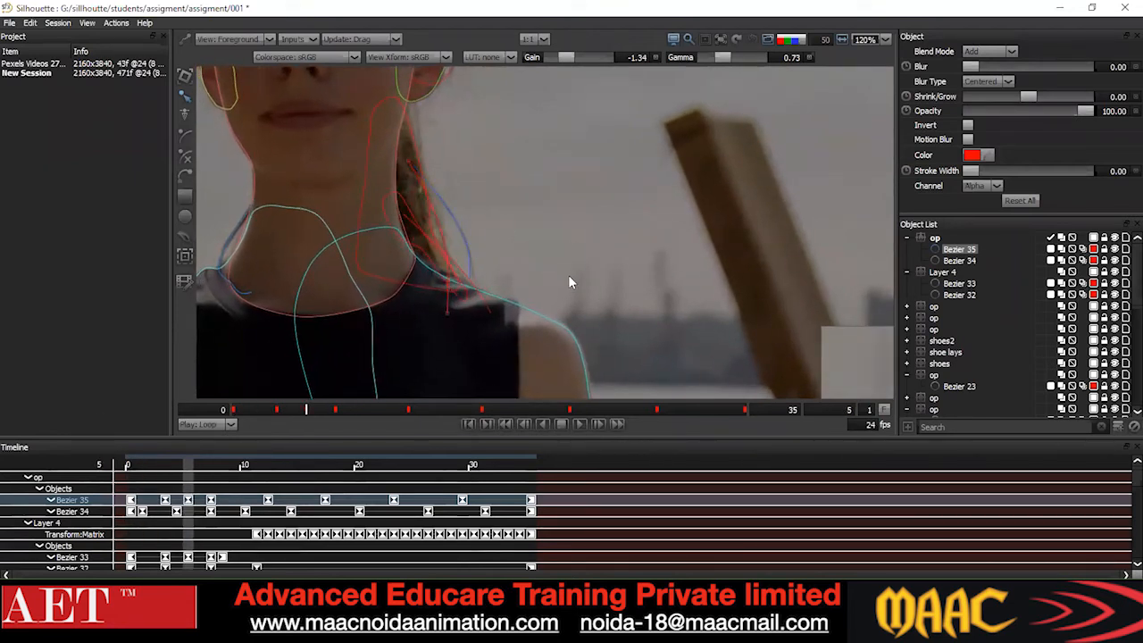
Step forward from frame 5 to 26 to check how Bezier 35 tracks the ponytail between keys.
key(x)
key(x)
key(x)
key(x)
key(x)
key(x)
key(x)
key(x)
key(x)
key(x)
key(x)
key(x)
key(x)
key(x)
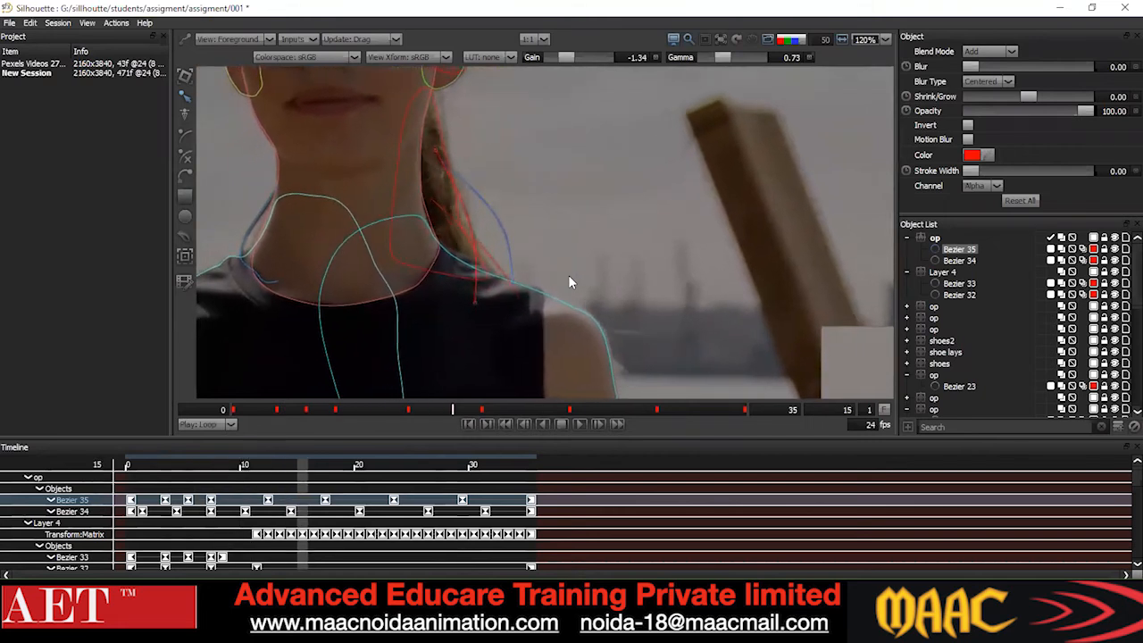
key(x)
key(x)
key(x)
key(x)
key(x)
key(x)
key(x)
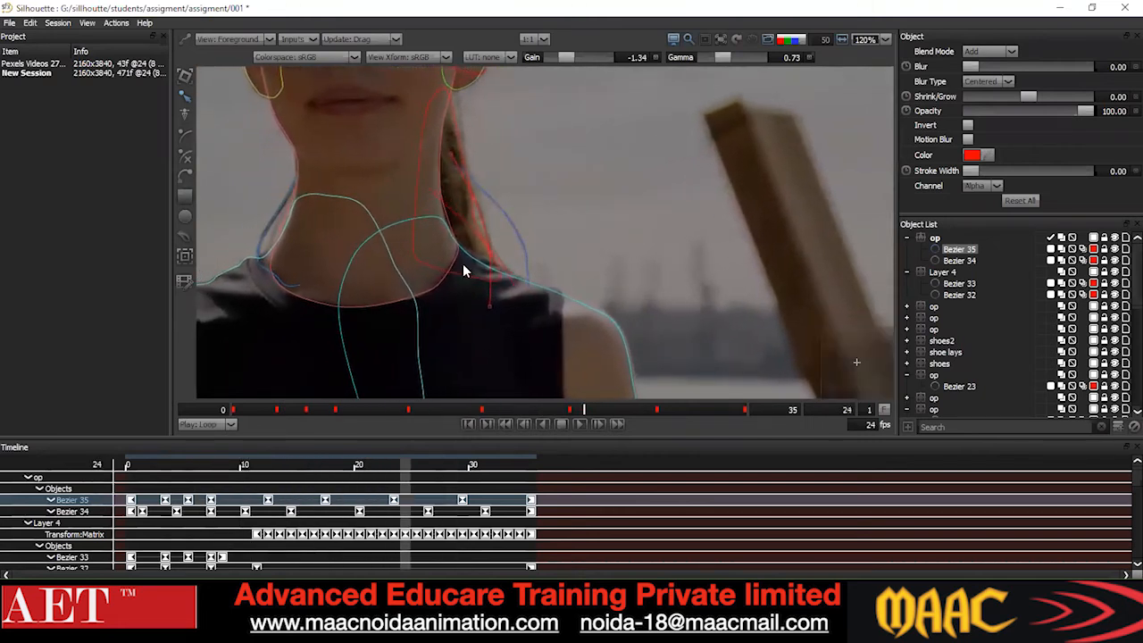
scroll(527, 269, down, 1)
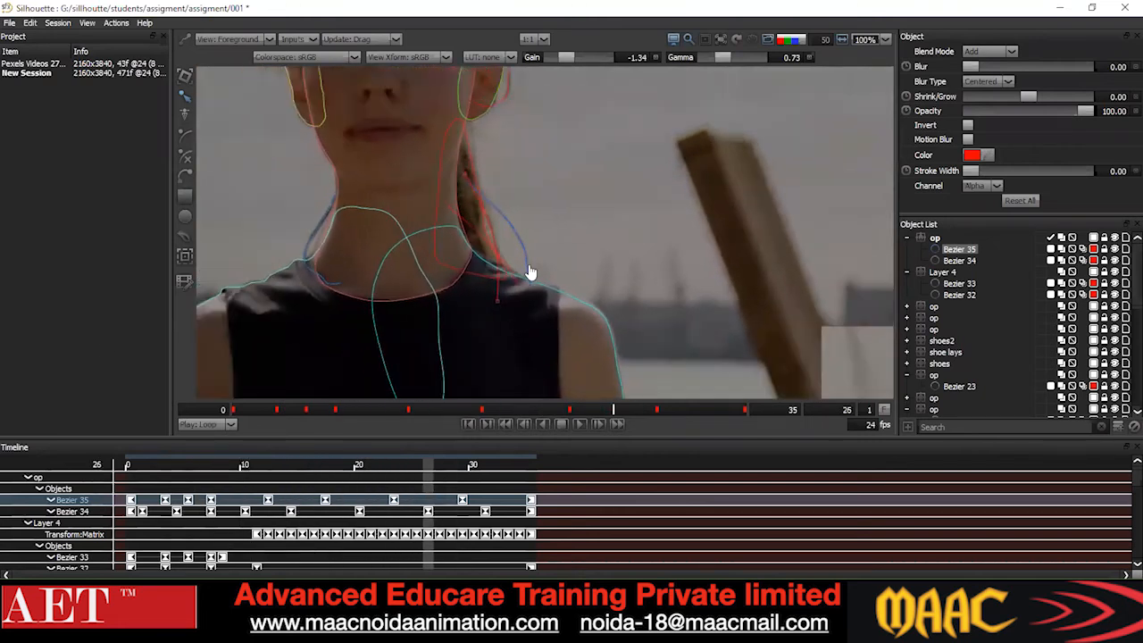
Set the stroke width of Bezier 34 and Bezier 35 to 2 and turn off keyframing for it.
shift+click(962, 261)
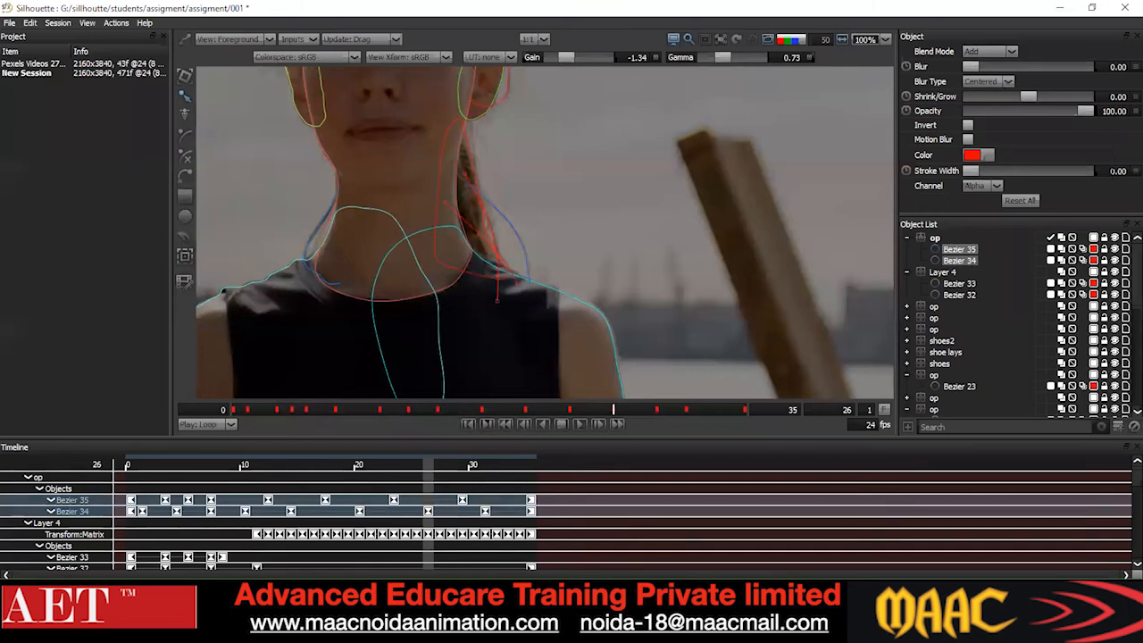
click(1124, 178)
text(2)
key(Return)
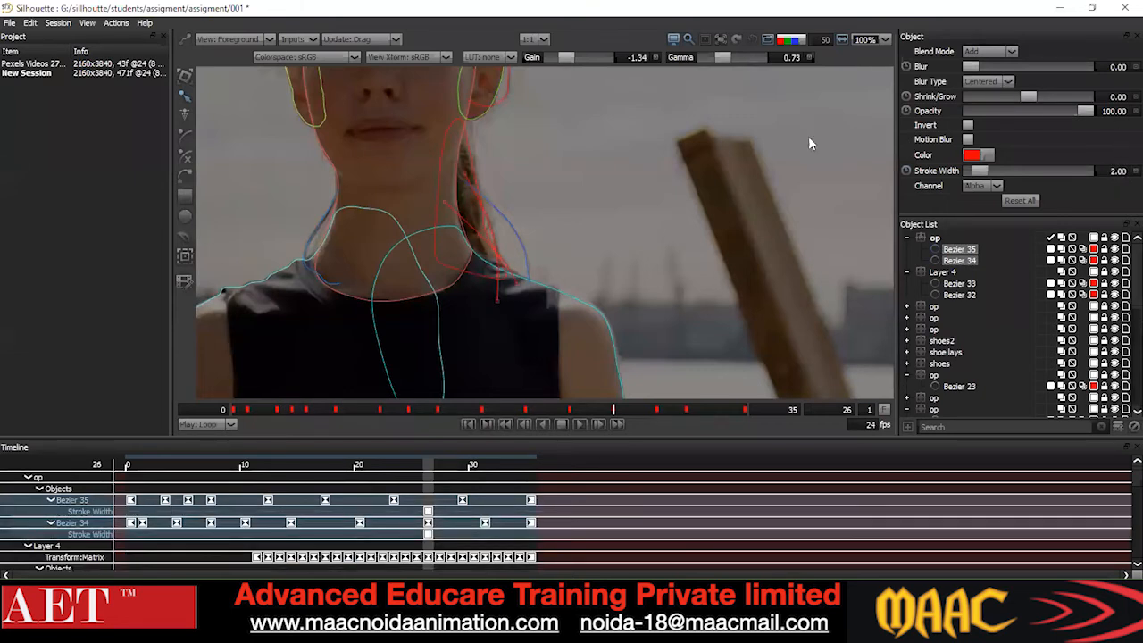
click(906, 171)
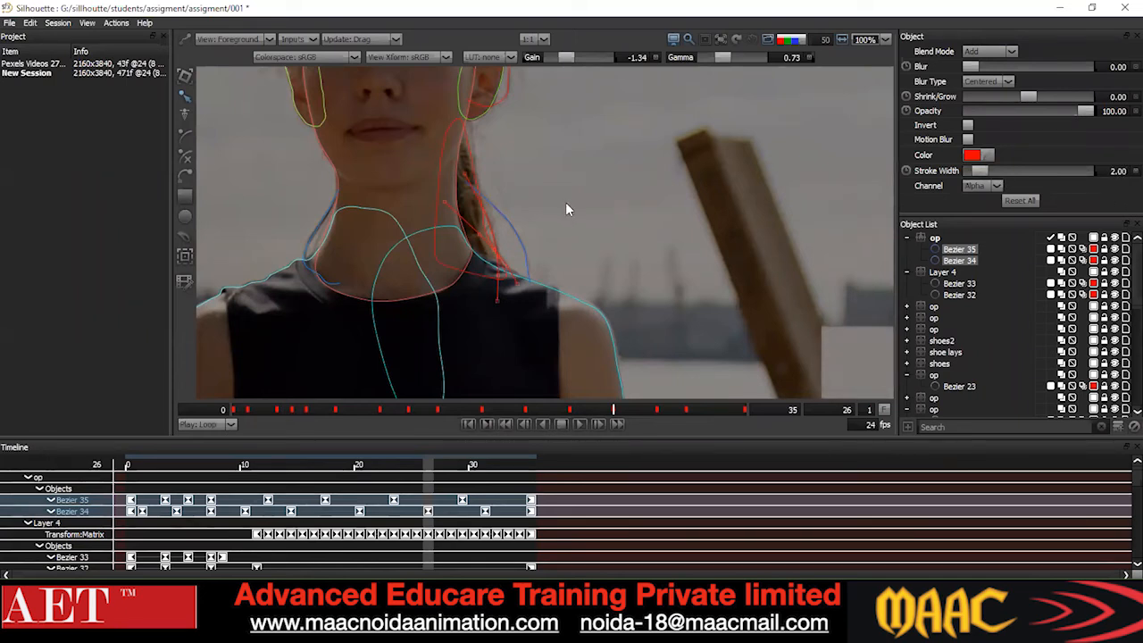
Examine the matte in the output view on frame 0, comparing the hair strands around the neck with the full figure.
key(s)
scroll(525, 227, up, 3)
drag(611, 415, 238, 425)
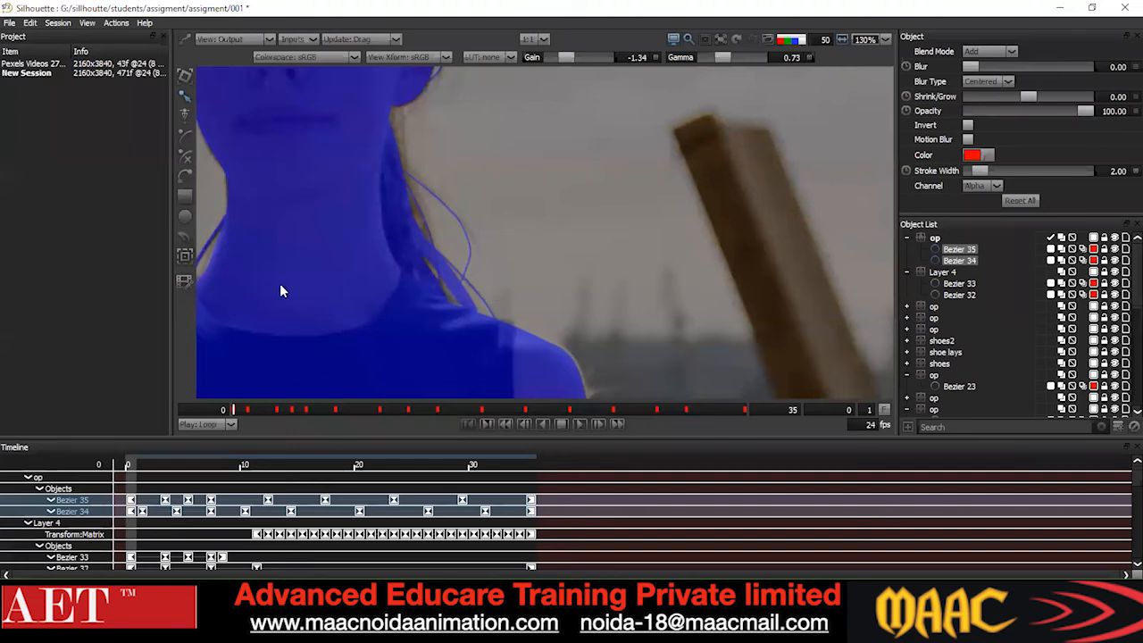
scroll(470, 231, down, 6)
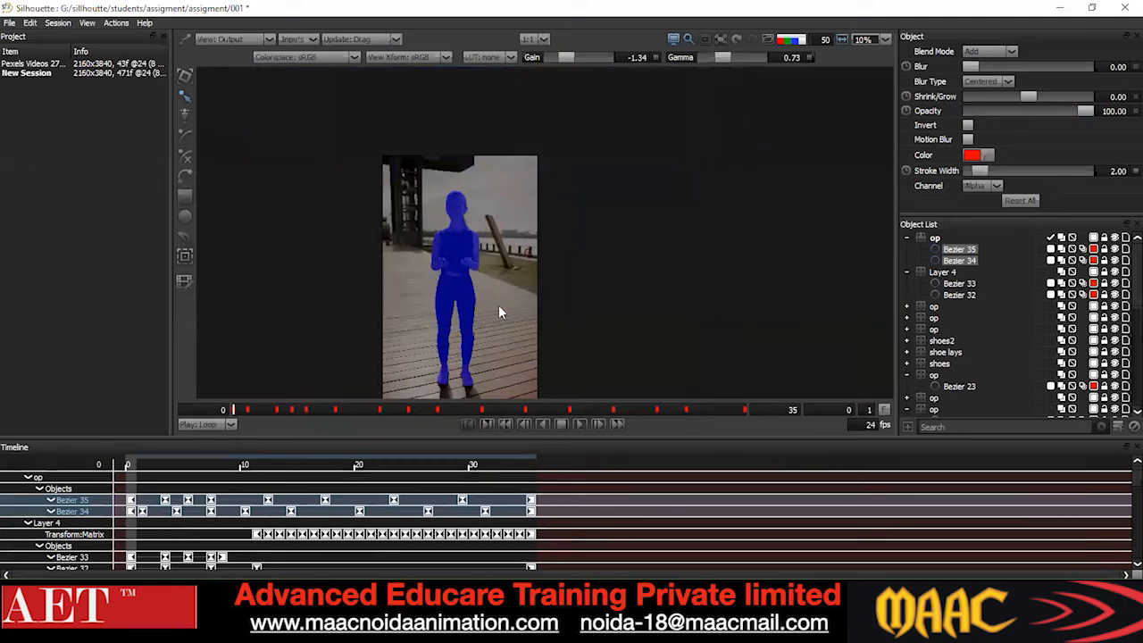
scroll(500, 312, up, 2)
scroll(458, 276, down, 1)
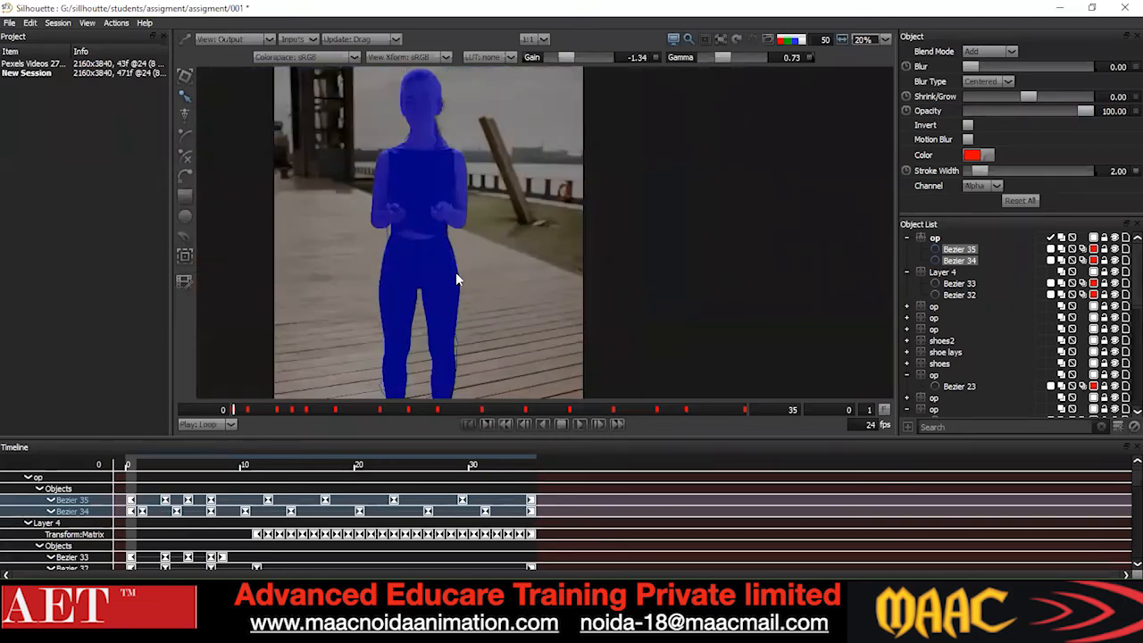
drag(460, 183, 519, 270)
scroll(509, 239, up, 3)
key(1)
scroll(425, 237, up, 2)
key(3)
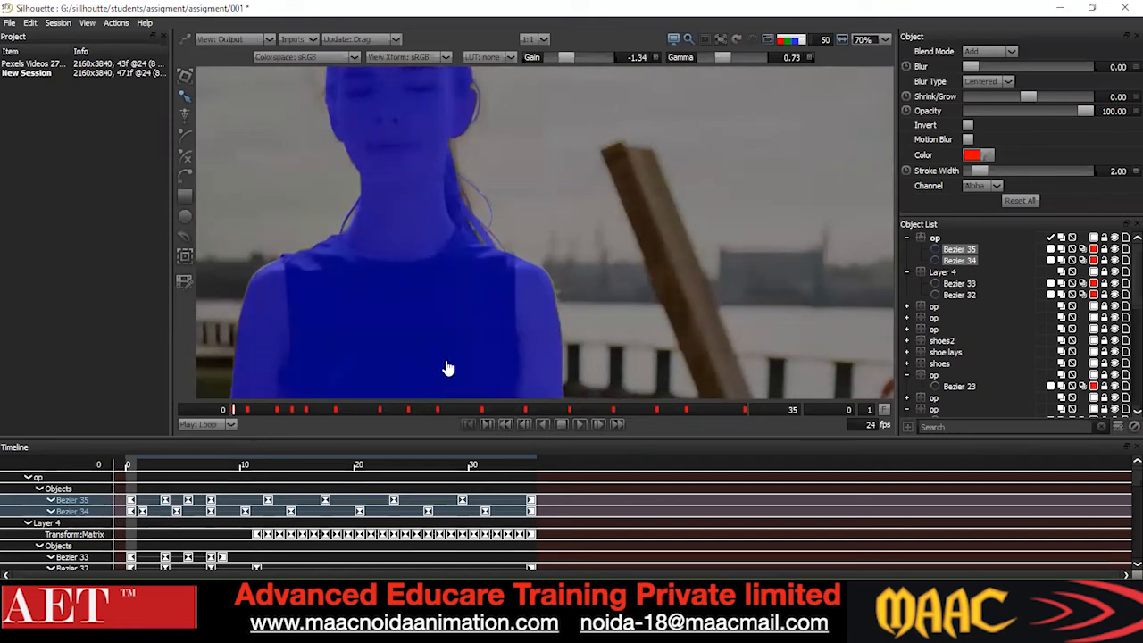
scroll(481, 218, up, 3)
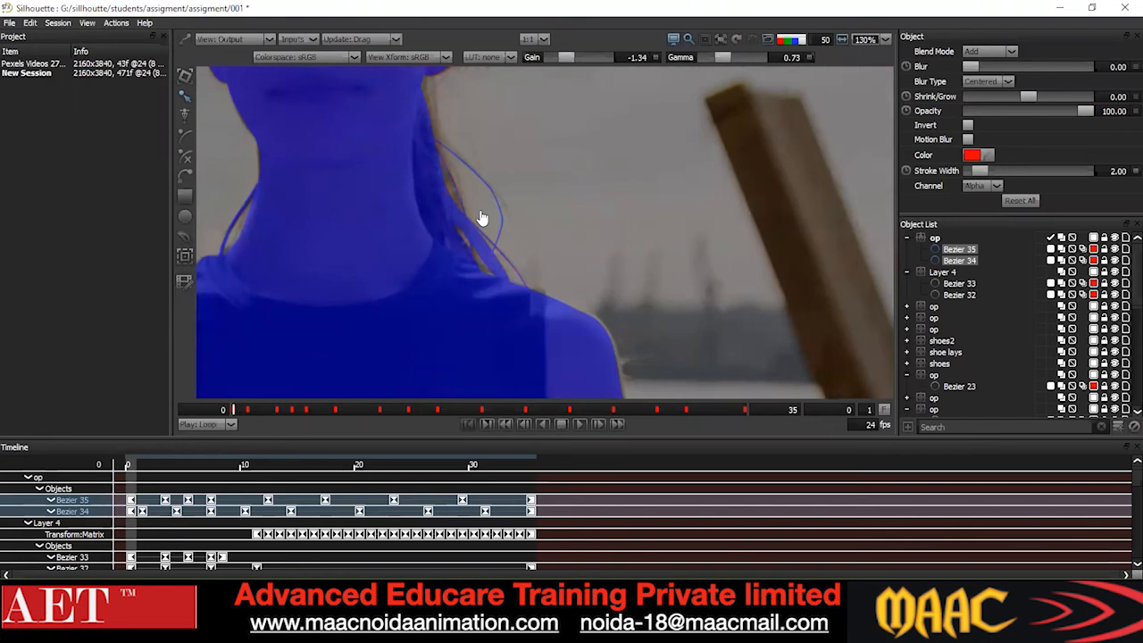
scroll(482, 218, down, 1)
Return to the foreground view and add a corrective key for Bezier 34 and Bezier 35 at frame 2.
key(1)
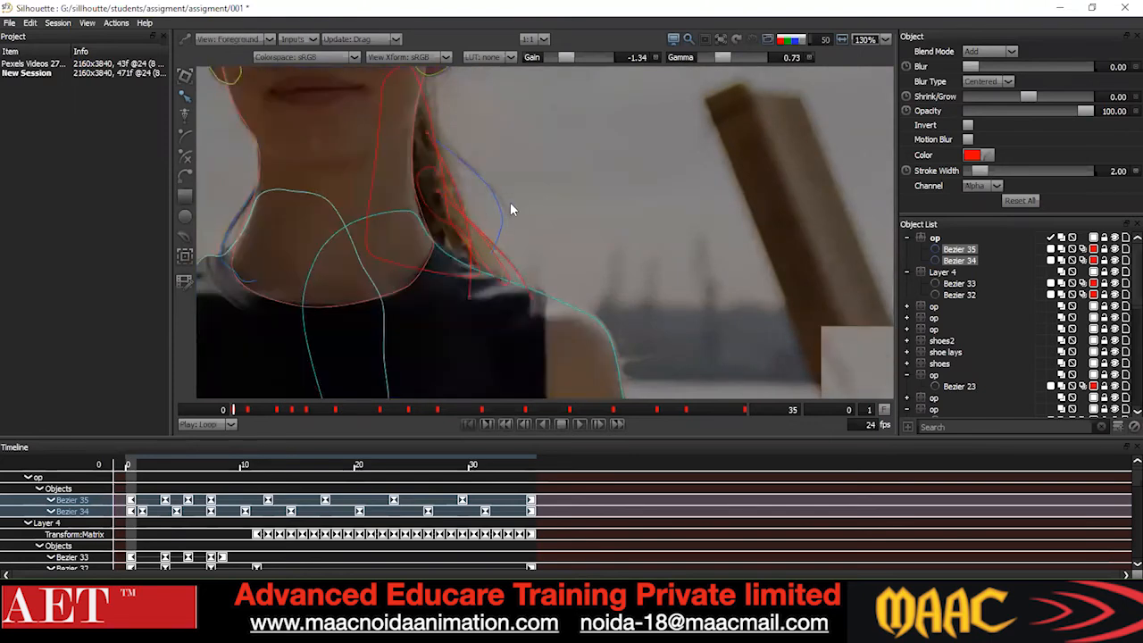
key(x)
key(x)
key(x)
key(x)
key(z)
key(z)
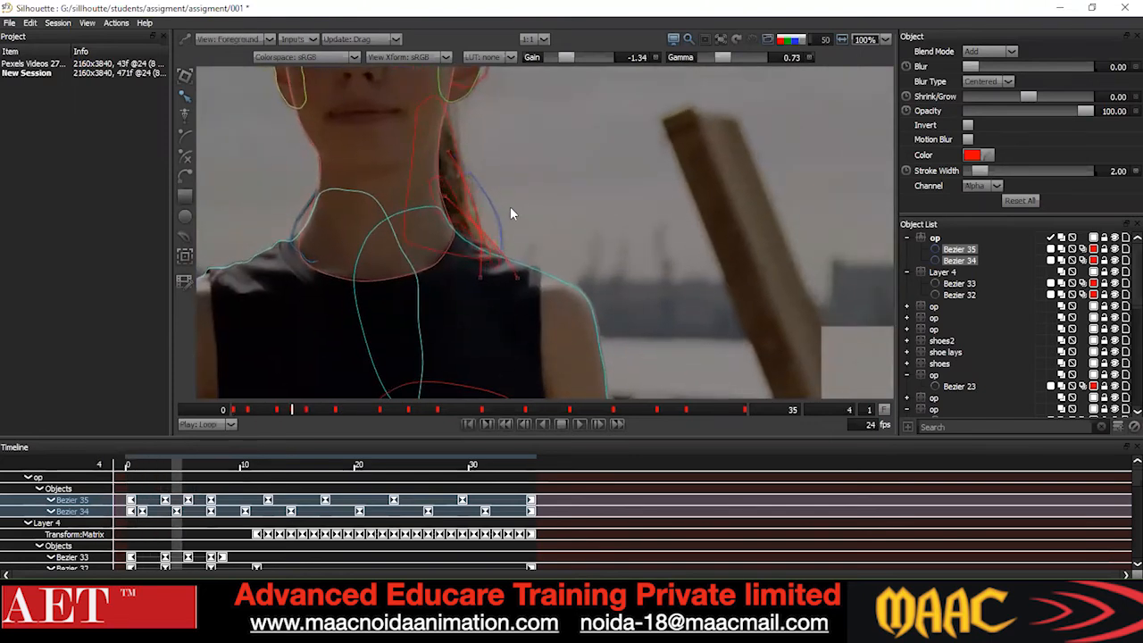
click(438, 265)
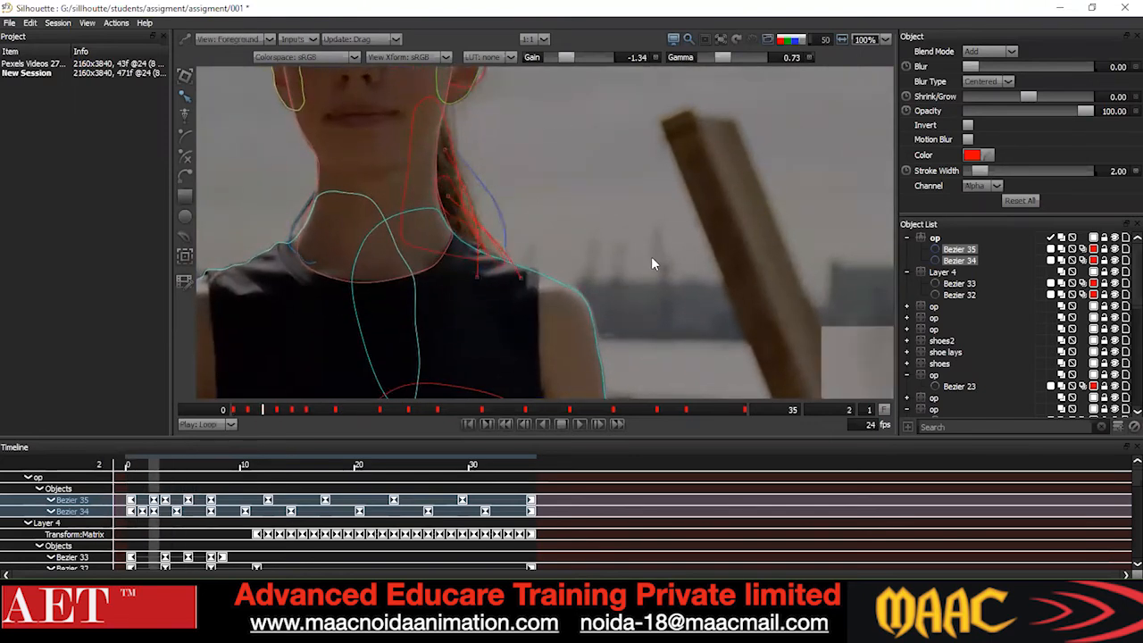
Check both strands from frame 2 to 6 and review the output matte through to frame 35.
key(x)
key(x)
key(x)
key(x)
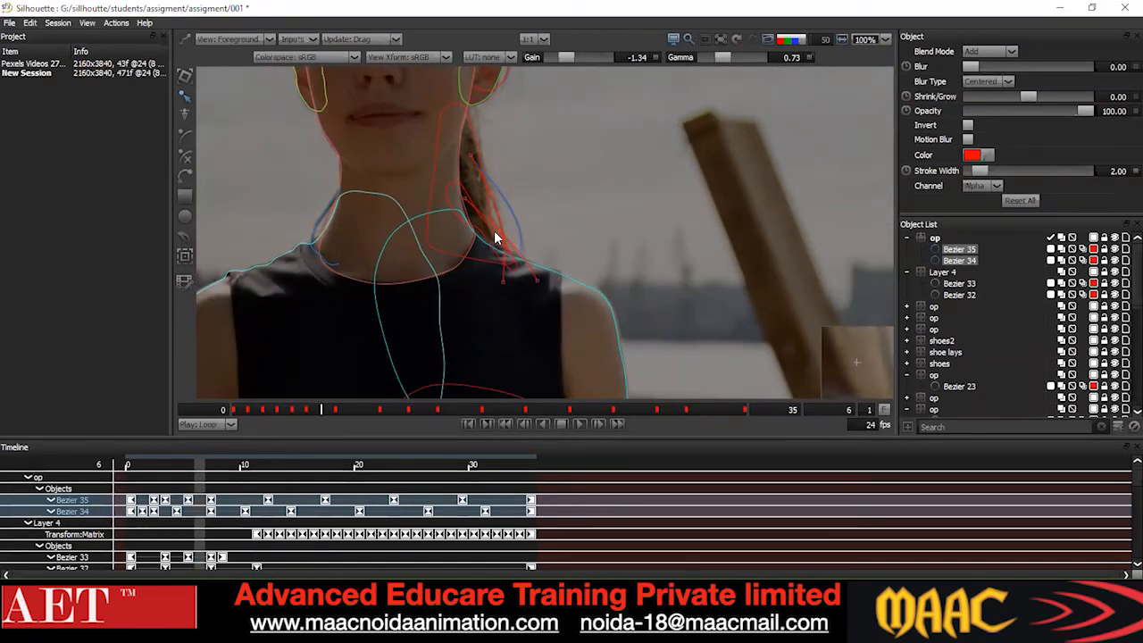
key(3)
scroll(494, 231, down, 1)
drag(470, 409, 745, 410)
scroll(477, 235, up, 1)
key(1)
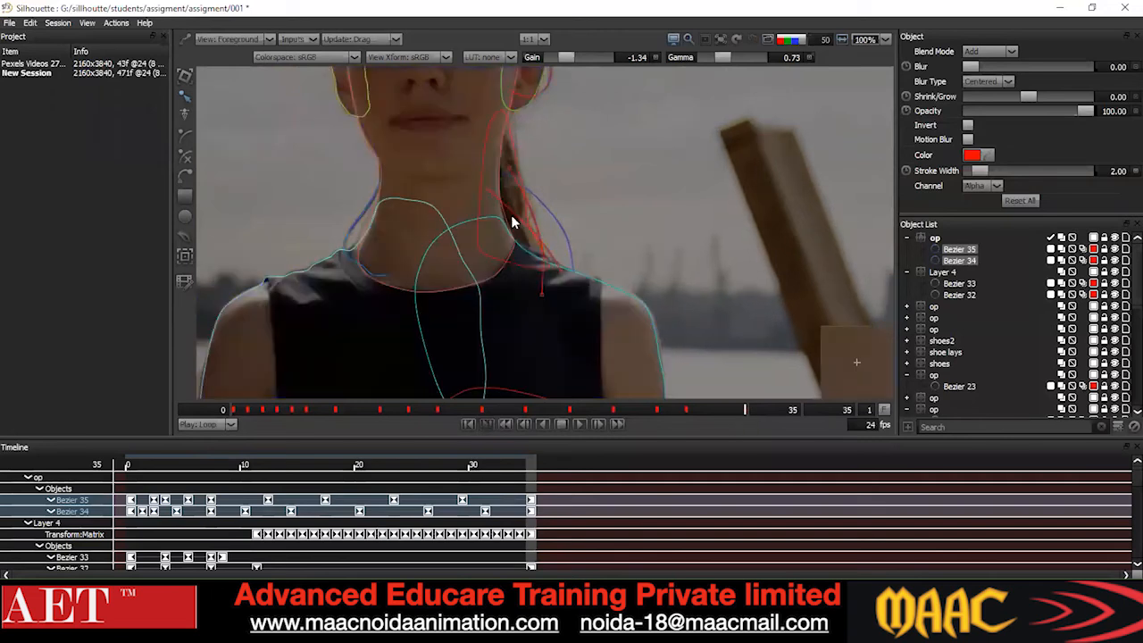
Check the points of both hair strands on frame 35 and select the larger ponytail shape, Bezier 32, instead.
scroll(540, 228, up, 1)
drag(625, 105, 356, 340)
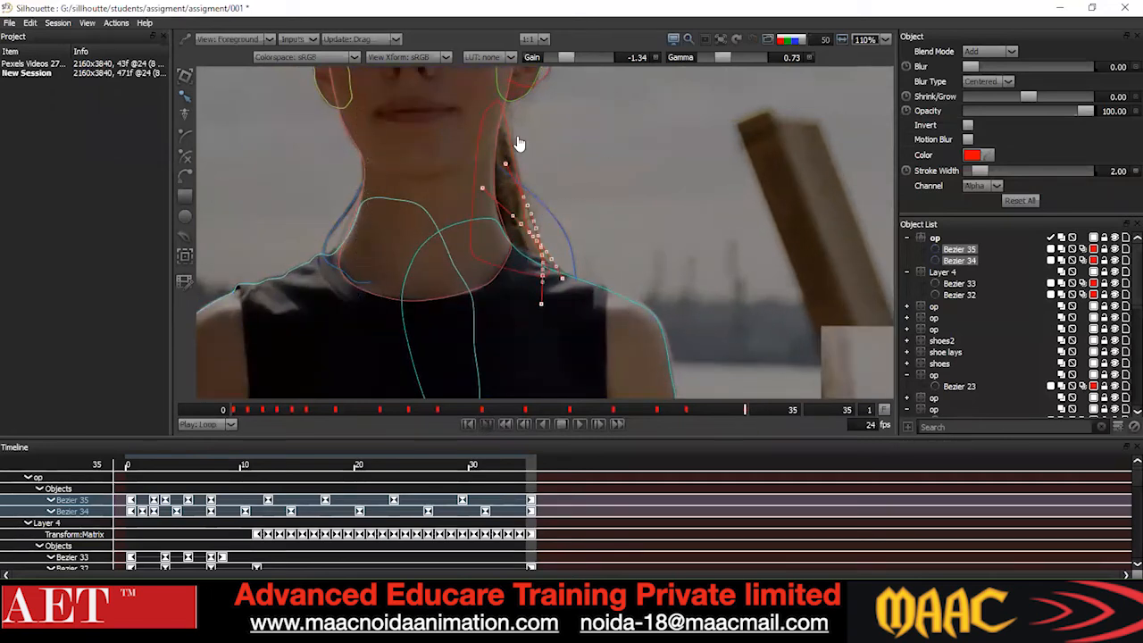
click(511, 138)
drag(656, 92, 411, 322)
click(620, 241)
scroll(628, 273, up, 1)
Compare Bezier 32 with the ponytail in the footage, scrubbing between frames 0 and 13.
drag(745, 409, 217, 425)
scroll(468, 224, up, 3)
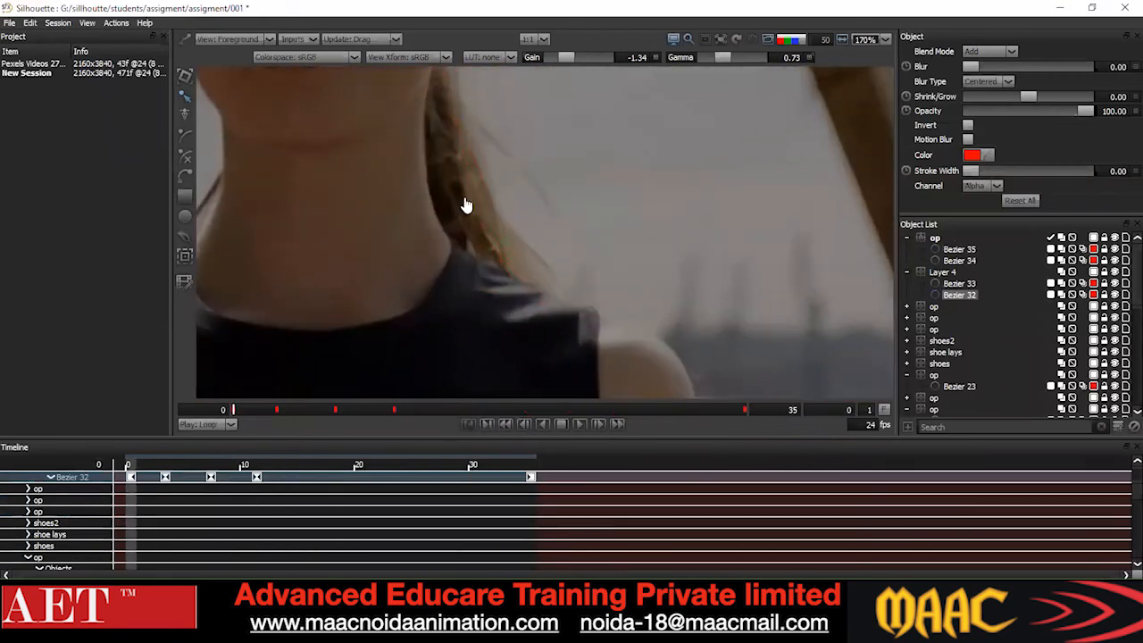
scroll(497, 255, down, 2)
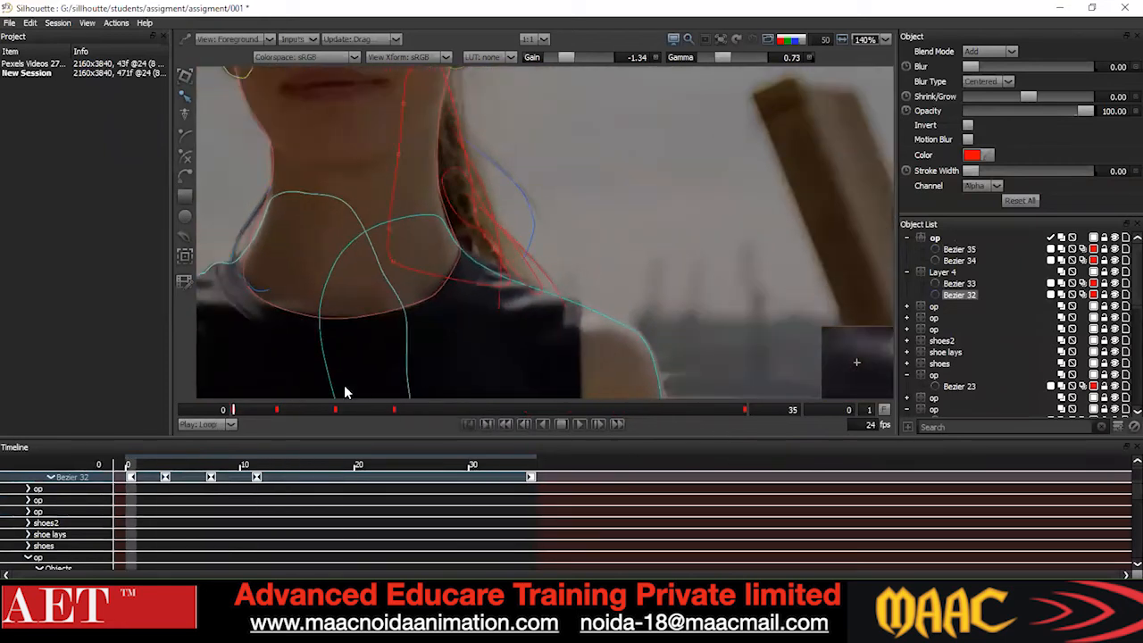
drag(264, 418, 215, 409)
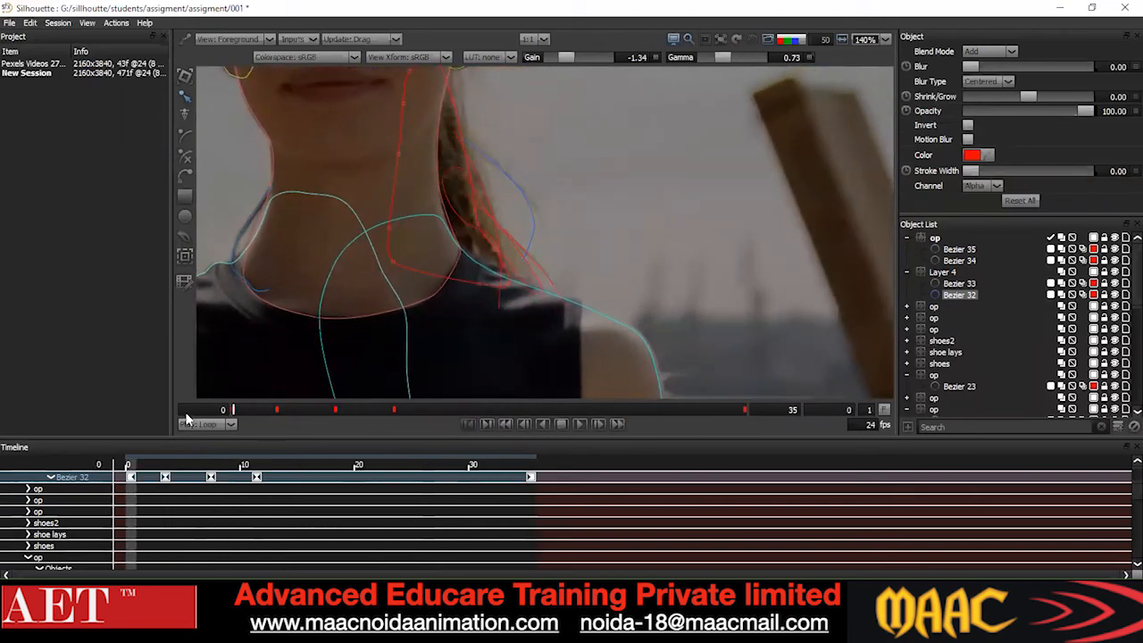
click(243, 409)
drag(310, 411, 430, 410)
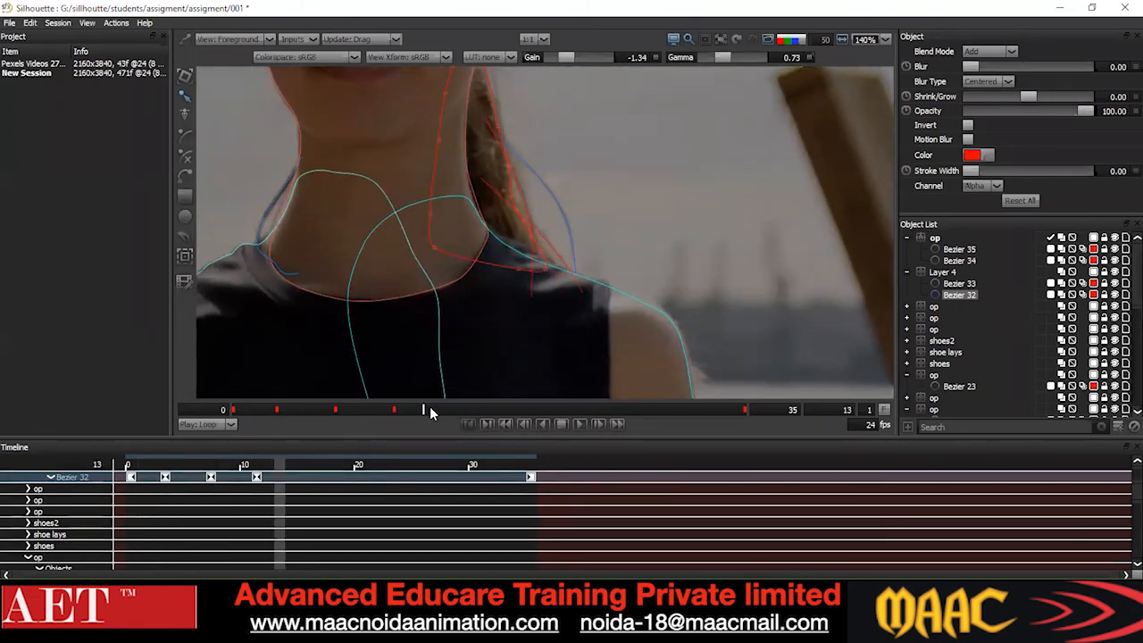
Toggle between the foreground and output views on frames 13 and 8 to inspect the matte around the ponytail.
key(d)
key(d)
key(d)
key(d)
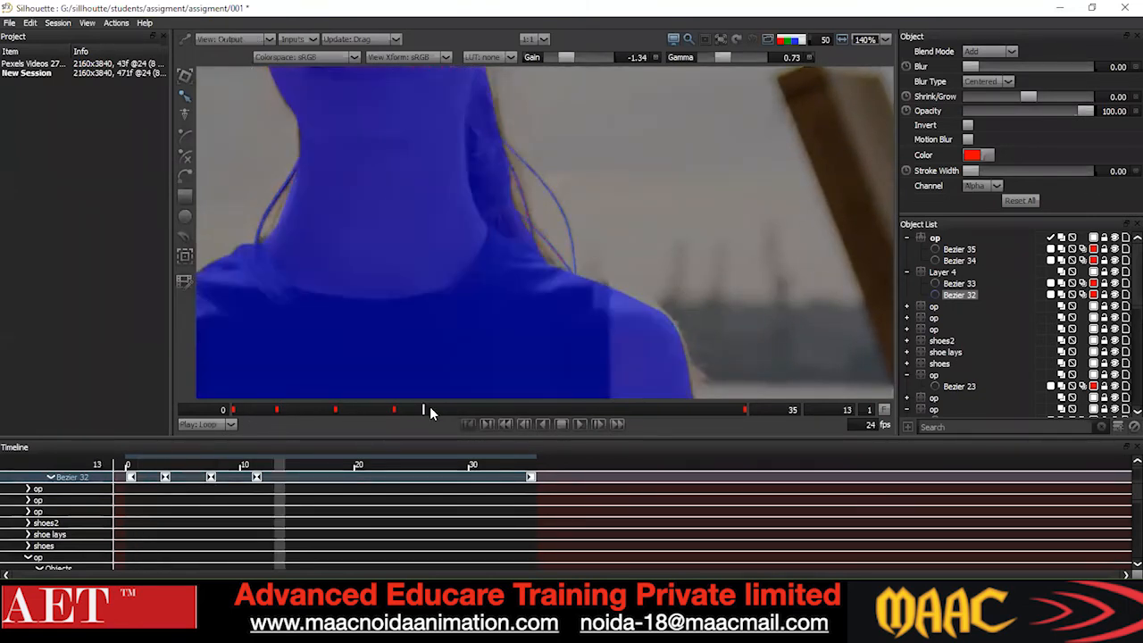
key(d)
key(d)
key(d)
drag(430, 406, 351, 409)
scroll(720, 302, down, 2)
key(d)
key(d)
key(d)
Inspect the roto shapes over the whole body on frame 8, moving down from the shoulders to the legs.
scroll(719, 268, down, 3)
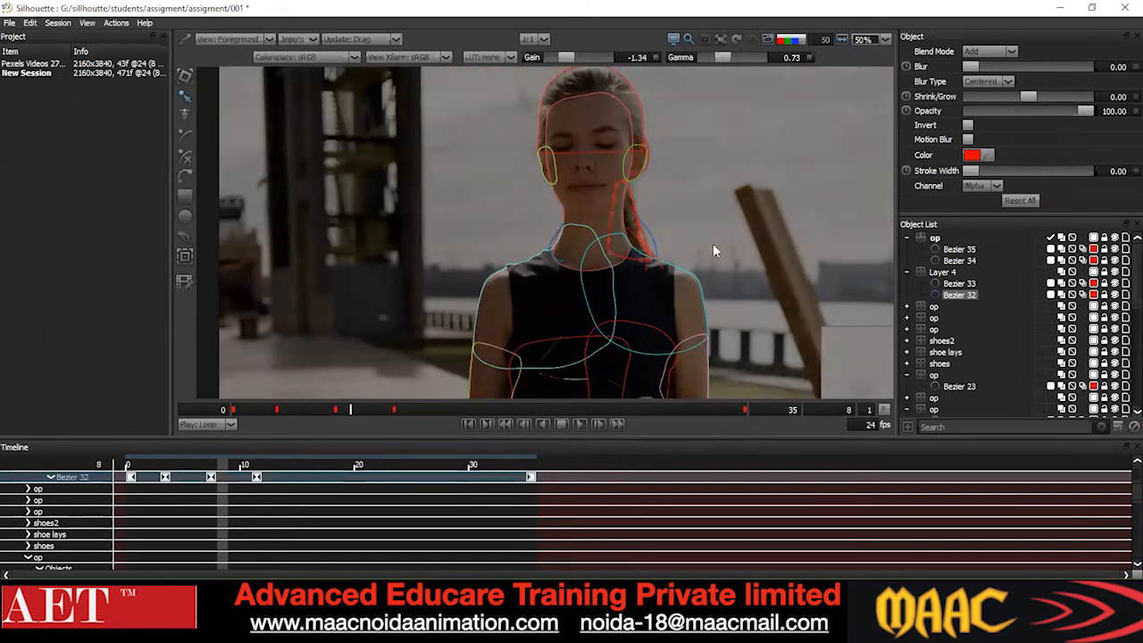
drag(649, 374, 606, 253)
scroll(587, 283, down, 3)
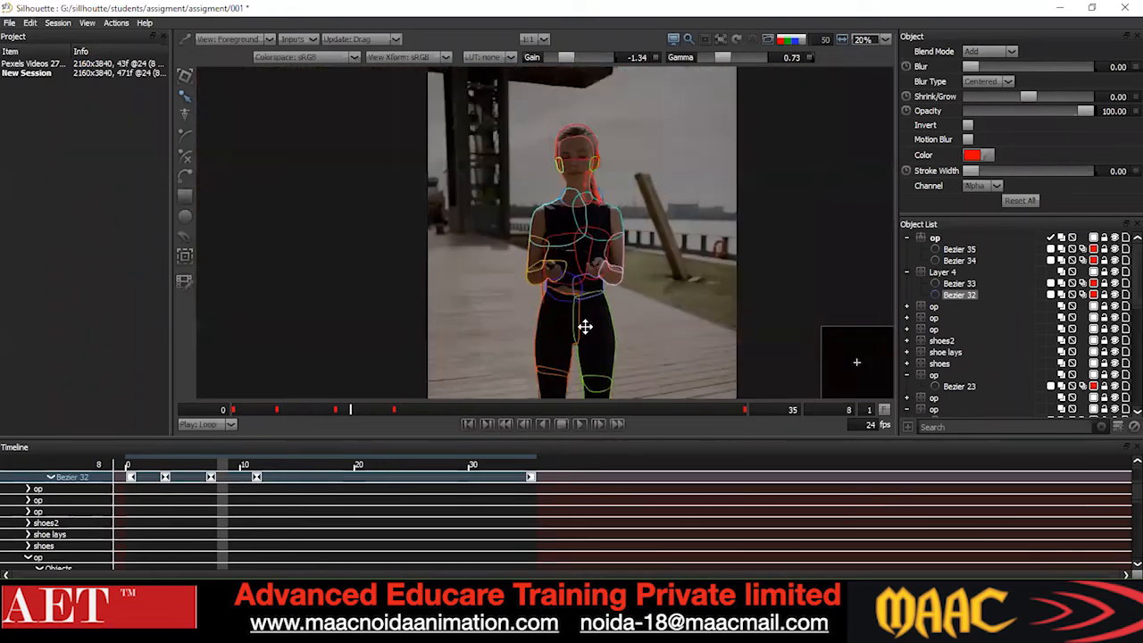
scroll(547, 308, up, 3)
drag(553, 161, 542, 245)
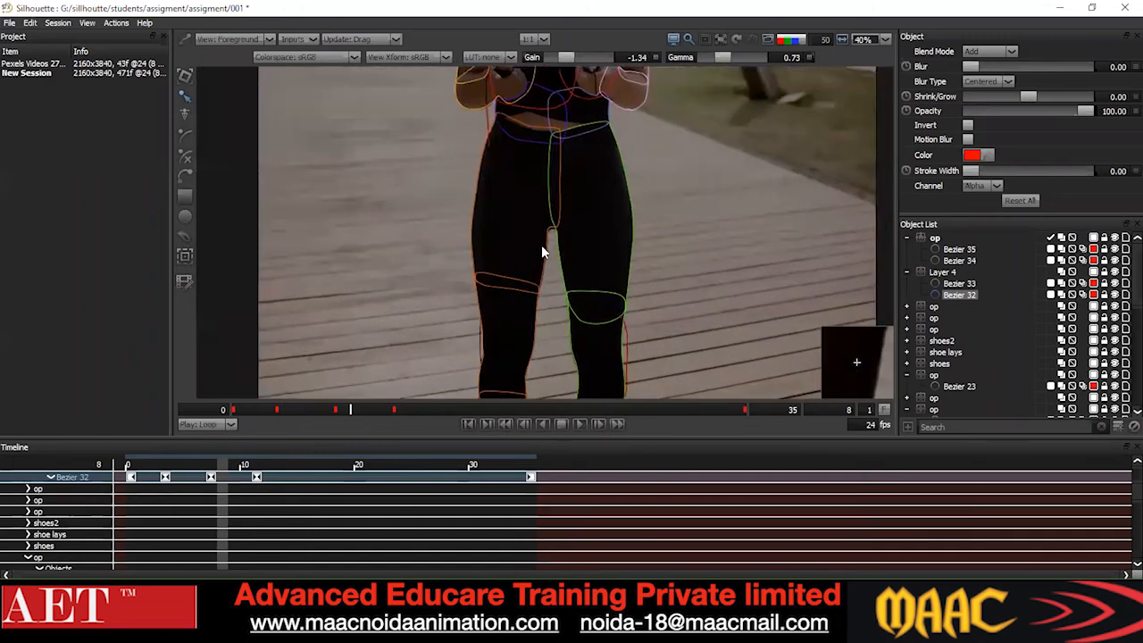
Return from the legs to the head and shoulders on frame 8 and check the roto shapes there.
drag(568, 144, 567, 322)
drag(607, 220, 605, 296)
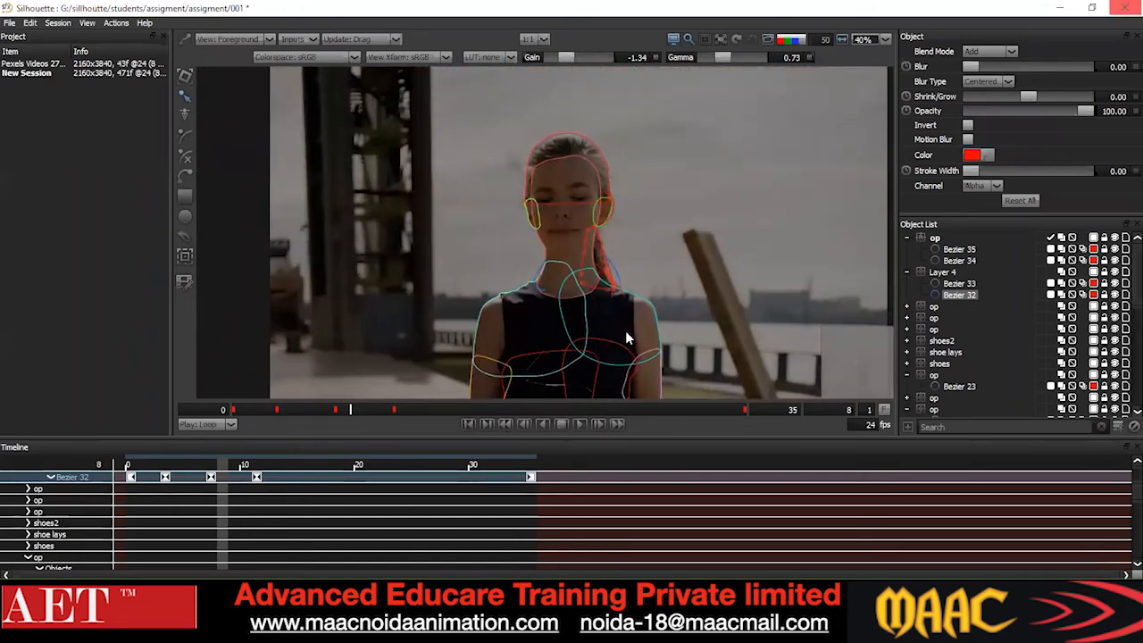
click(684, 275)
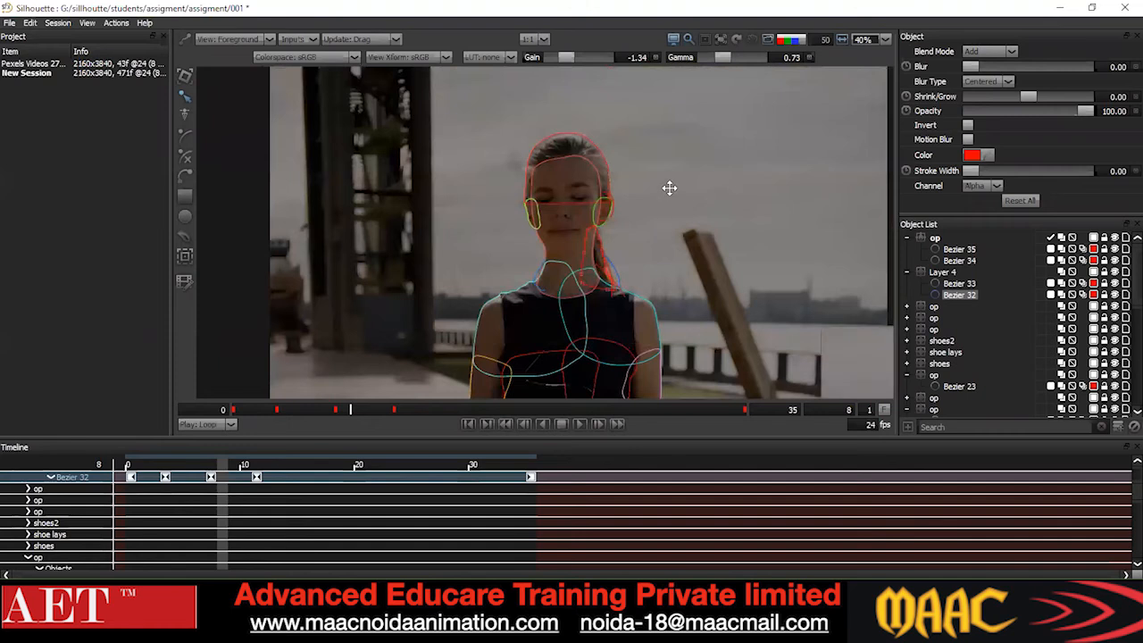
Examine the roto outlines from the torso down to the inner thighs, moving through the shot to frame 34.
drag(669, 187, 667, 82)
scroll(623, 275, up, 1)
drag(625, 312, 656, 195)
drag(614, 345, 616, 235)
scroll(615, 235, up, 1)
drag(597, 194, 558, 282)
click(589, 170)
scroll(589, 167, up, 9)
drag(353, 410, 394, 410)
drag(456, 430, 730, 416)
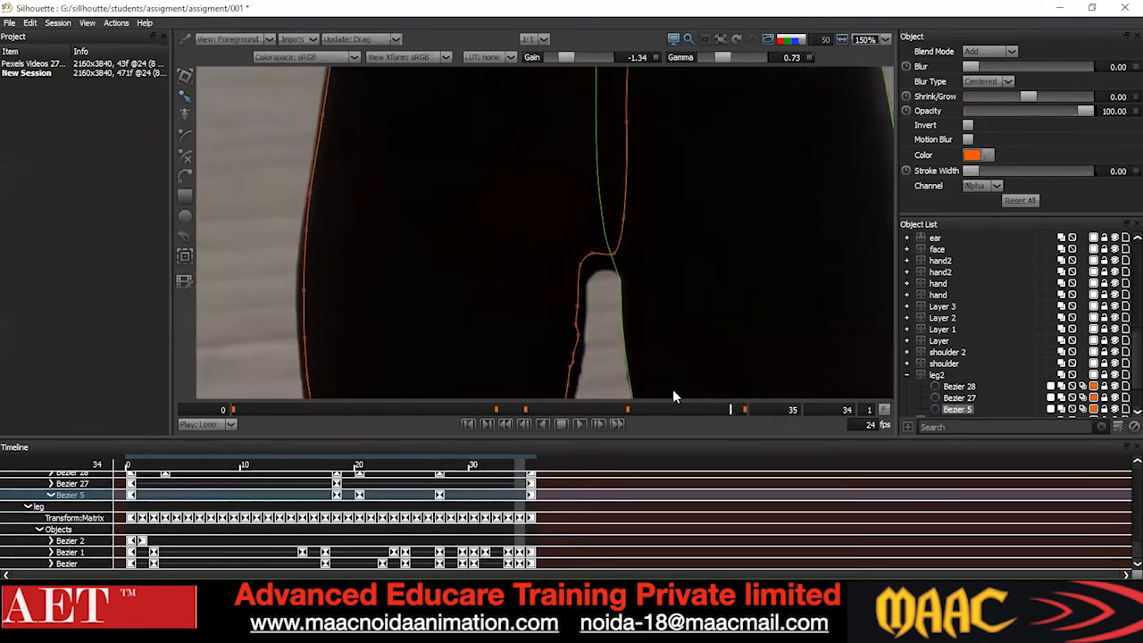
scroll(526, 325, down, 6)
drag(525, 326, 540, 256)
scroll(540, 259, down, 5)
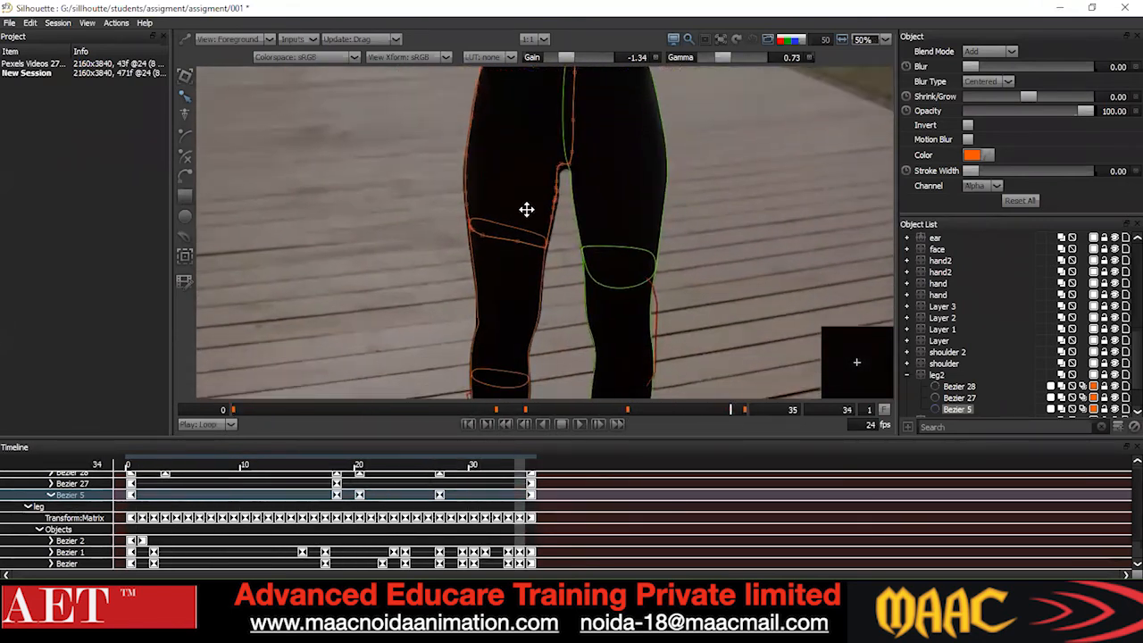
Reset the viewer's gain to 0.00 and gamma to 1.00.
click(656, 58)
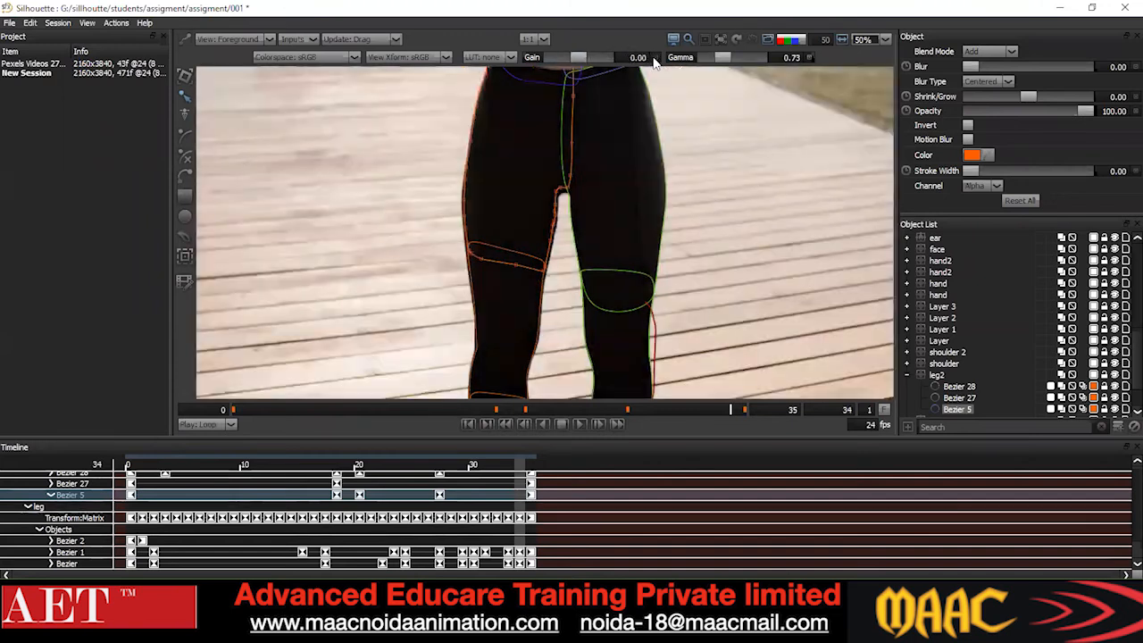
mouse_move(582, 62)
mouse_down()
mouse_move(560, 58)
mouse_move(570, 69)
mouse_up()
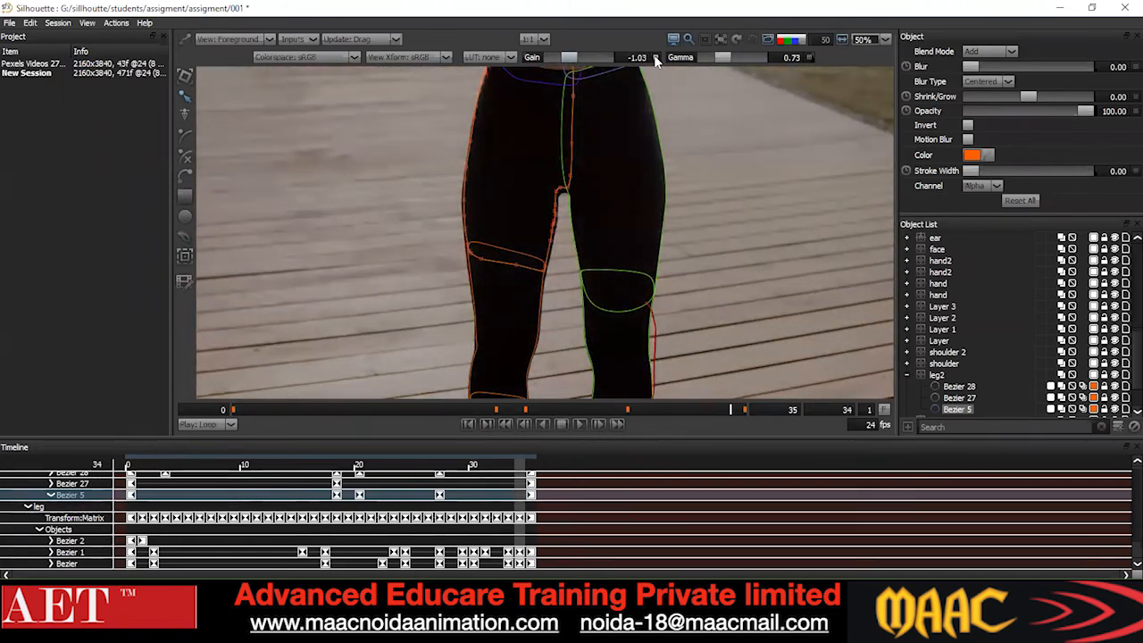
click(656, 58)
click(809, 58)
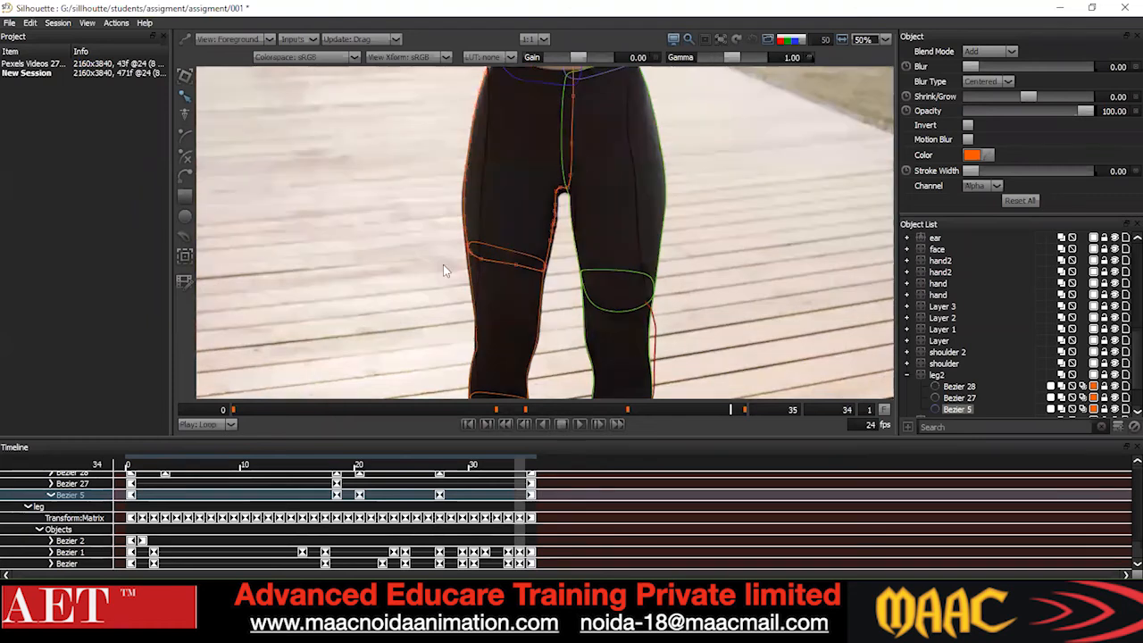
Select the control points of thigh shape Bezier 5 at frame 14 and check them against the leg edge.
scroll(579, 257, up, 5)
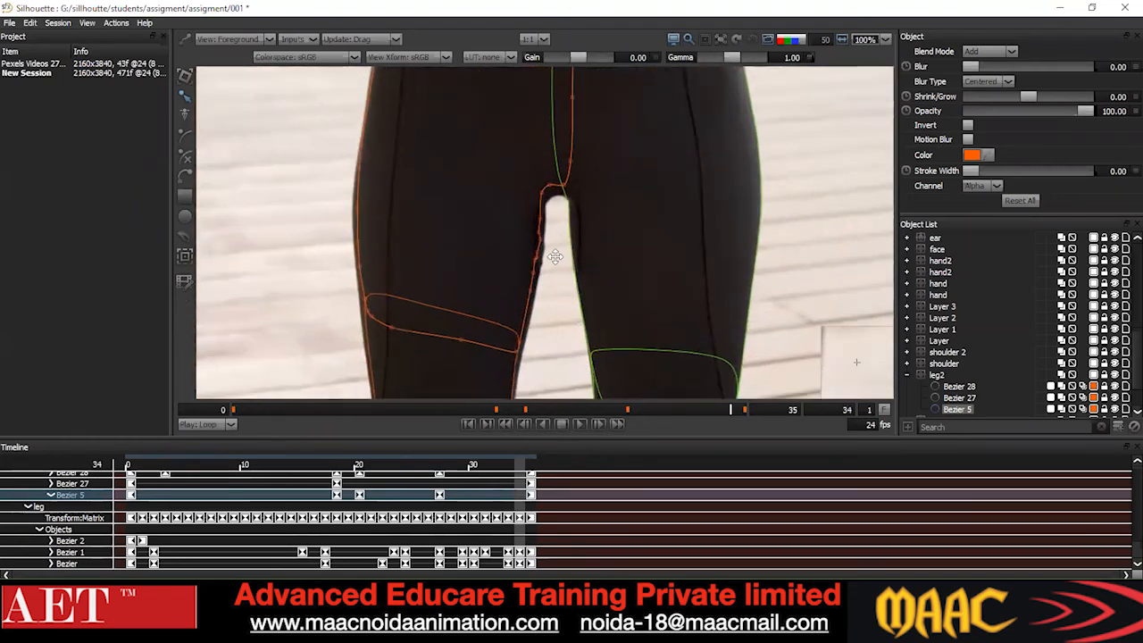
drag(684, 412, 439, 411)
scroll(500, 300, down, 7)
drag(396, 194, 746, 392)
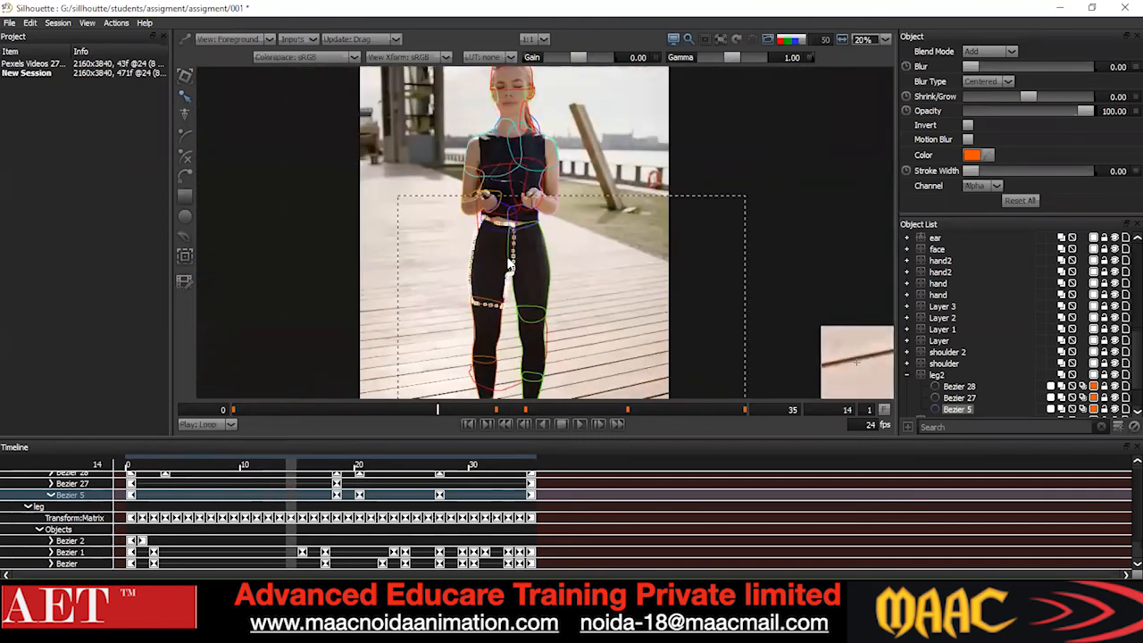
scroll(484, 265, up, 3)
scroll(464, 293, up, 4)
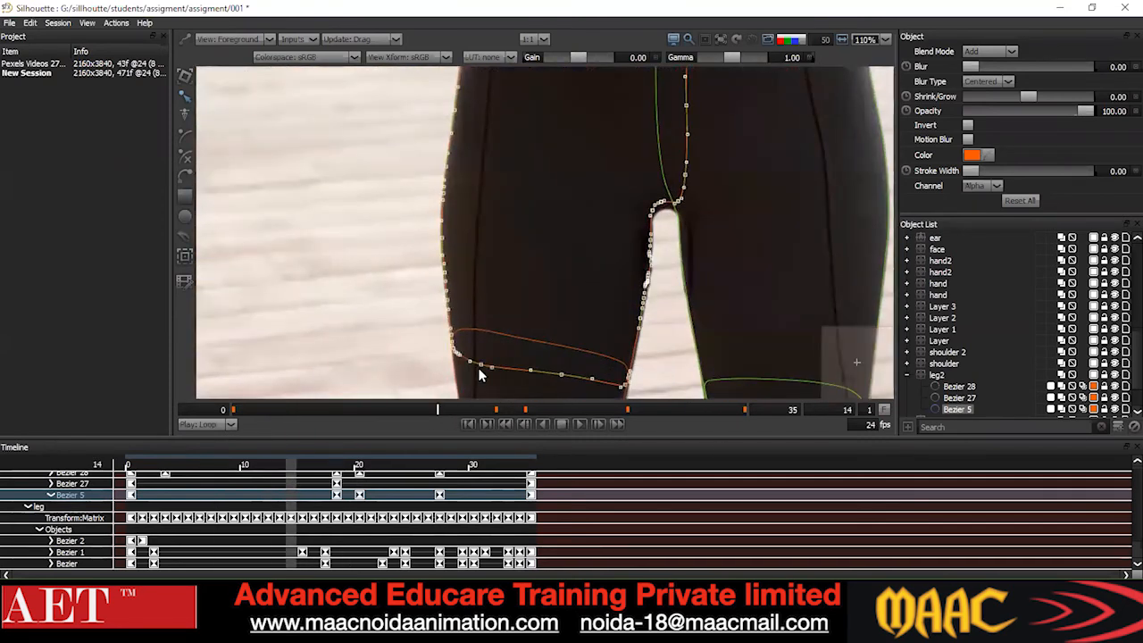
scroll(492, 260, down, 5)
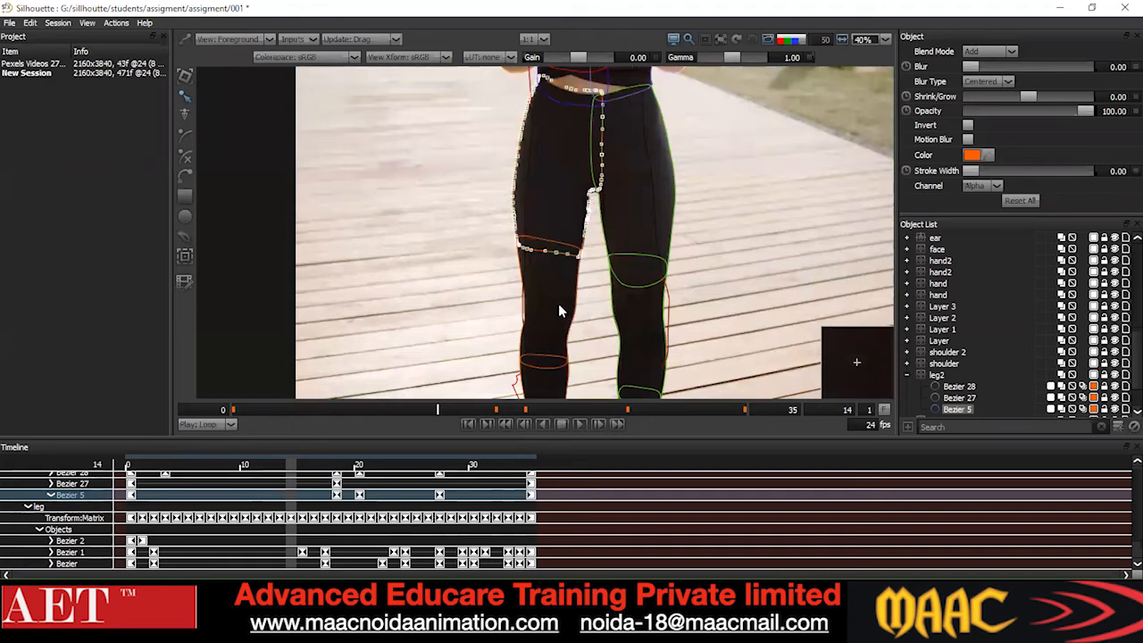
drag(571, 337, 564, 309)
drag(569, 209, 567, 240)
scroll(568, 239, up, 3)
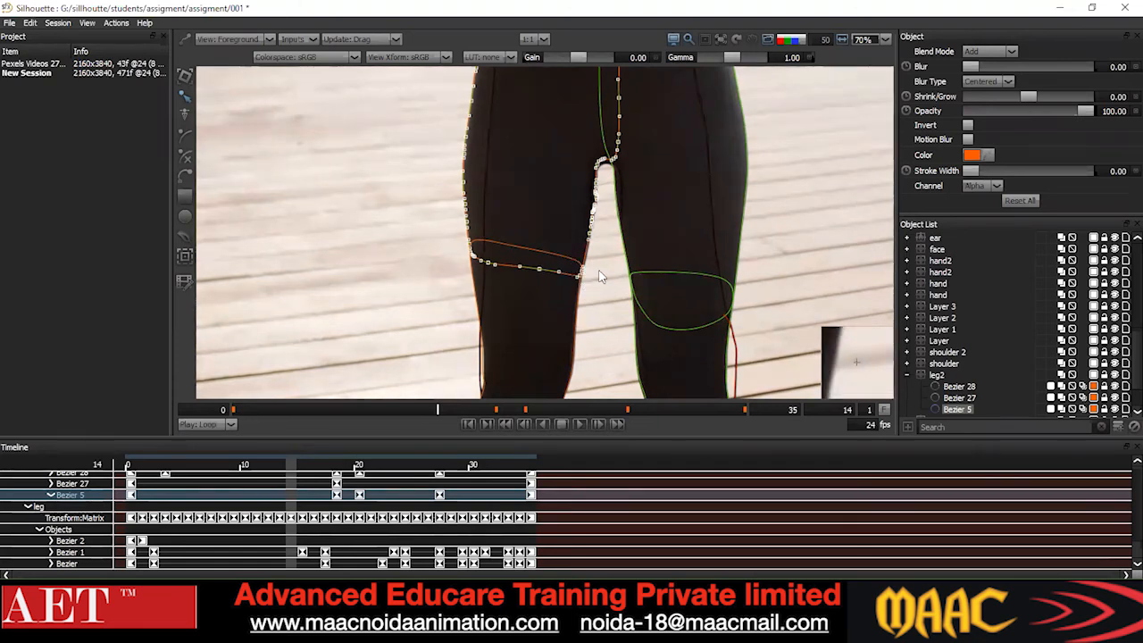
scroll(601, 268, up, 1)
Check the upper-leg and knee outlines against the trousers at frame 1 and on through frame 29.
key(s)
drag(590, 312, 529, 161)
scroll(585, 238, down, 1)
key(s)
key(s)
key(s)
key(s)
drag(394, 409, 246, 423)
key(f)
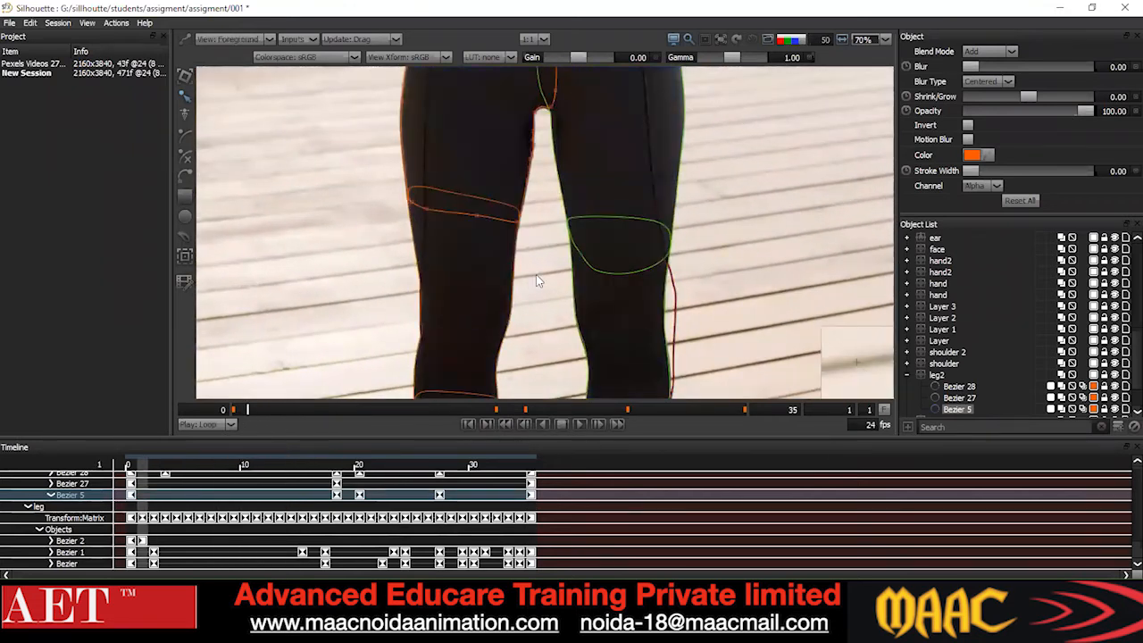
scroll(536, 276, down, 1)
drag(544, 298, 538, 393)
scroll(559, 271, up, 2)
drag(541, 228, 539, 295)
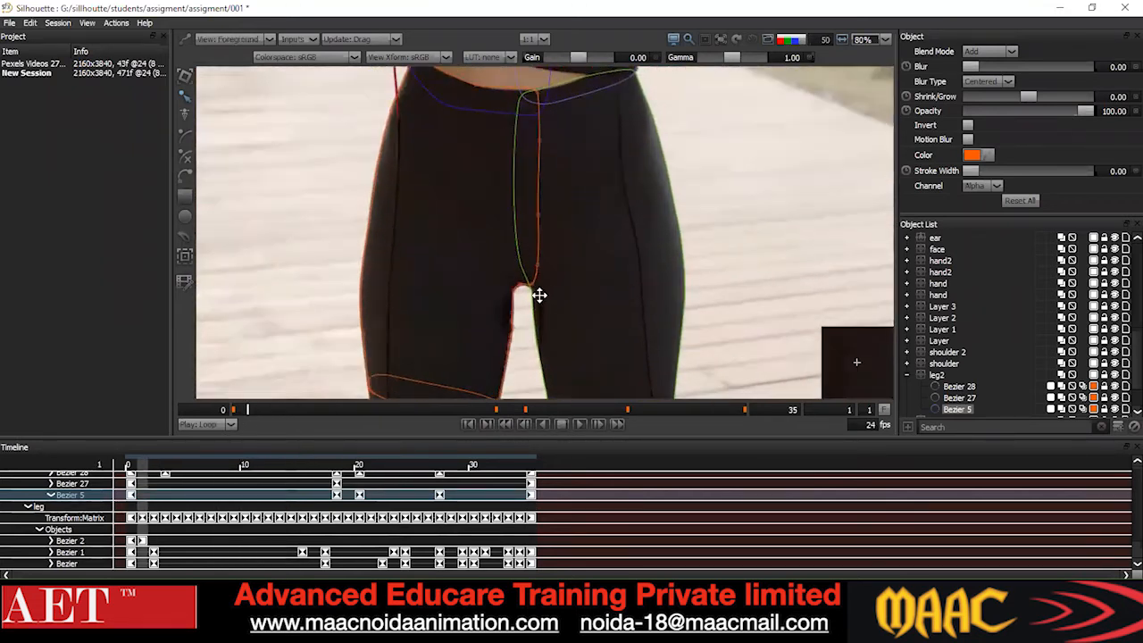
scroll(539, 295, up, 1)
drag(264, 413, 658, 419)
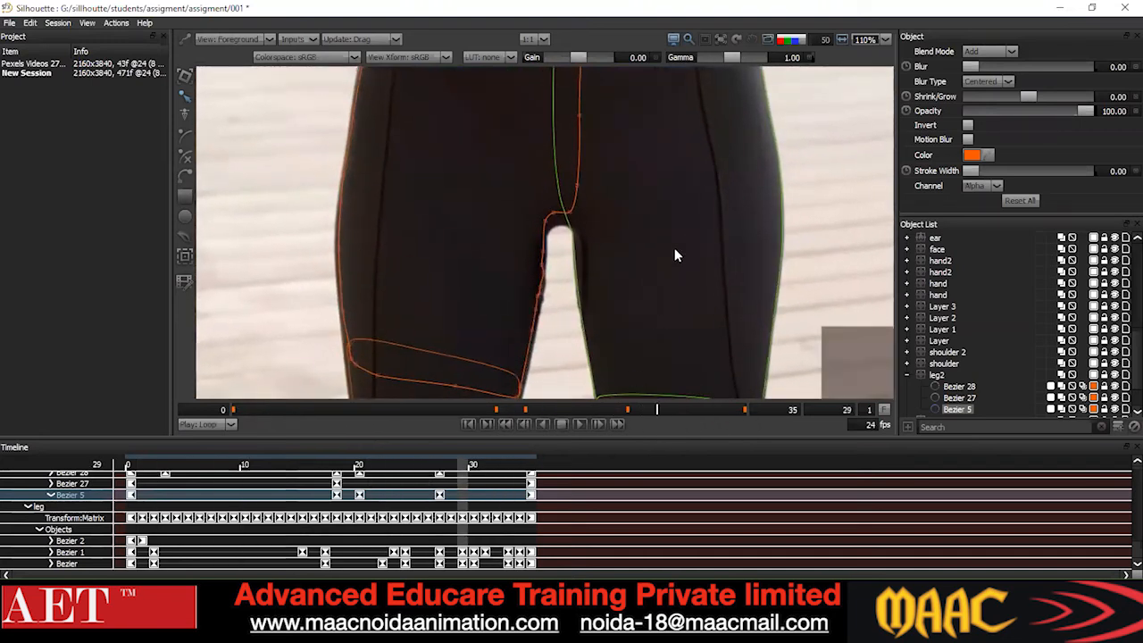
Select the green Bezier shape in the leg layer and inspect its outer thigh edge from frame 29 back to frame 0.
scroll(676, 253, down, 2)
drag(664, 319, 548, 253)
scroll(549, 252, up, 1)
click(626, 215)
drag(654, 129, 628, 246)
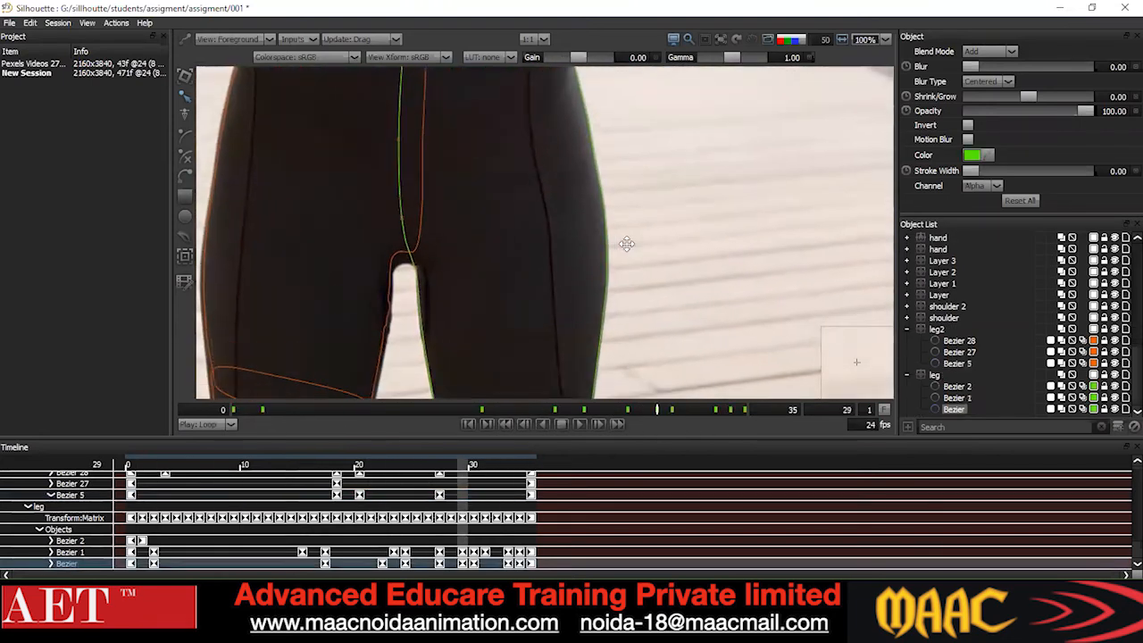
drag(627, 414, 596, 419)
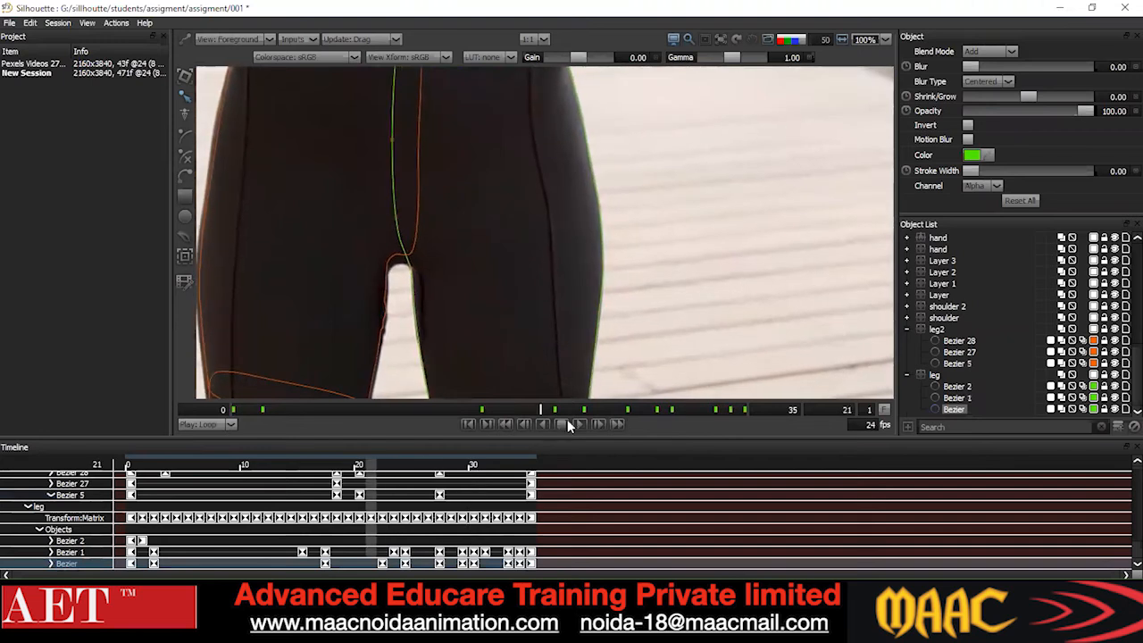
scroll(583, 291, up, 4)
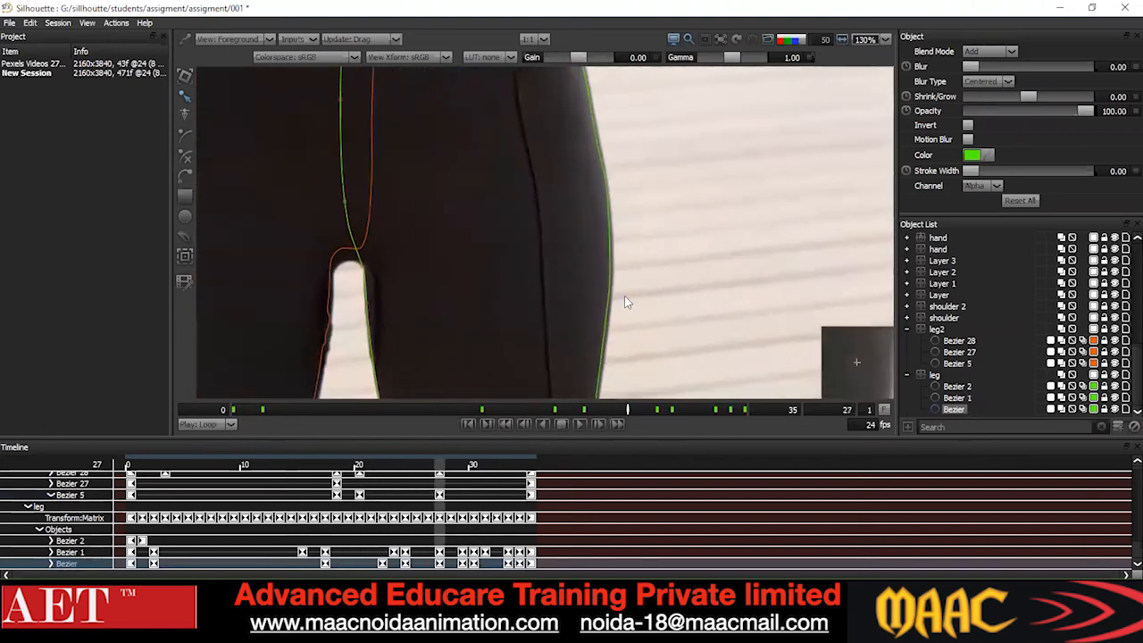
scroll(648, 248, up, 1)
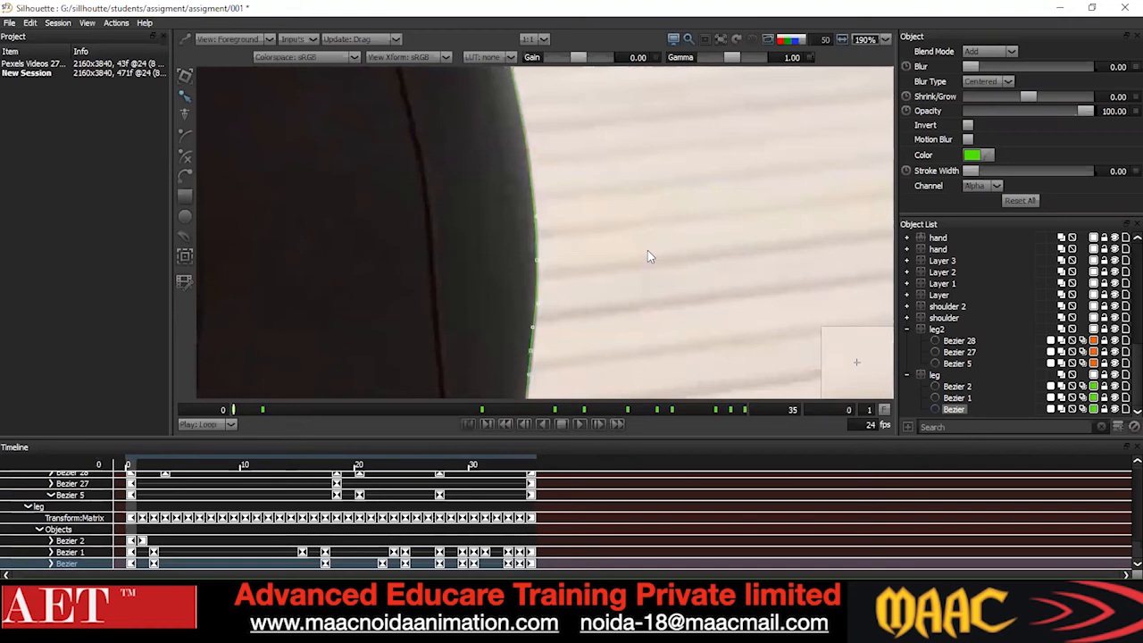
scroll(643, 295, down, 6)
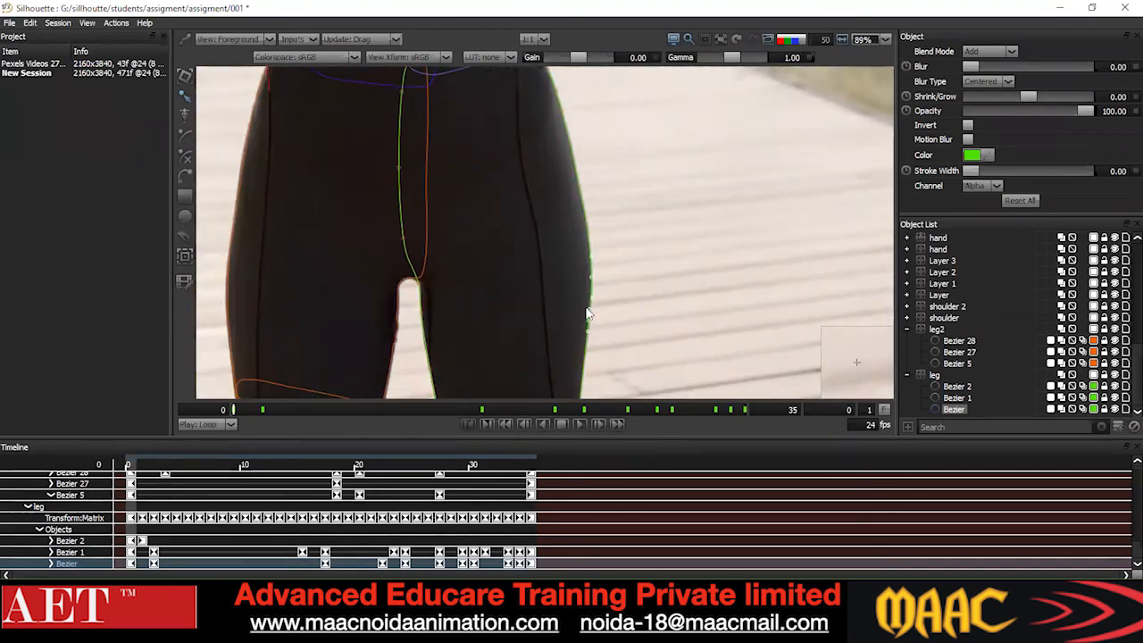
scroll(601, 246, down, 4)
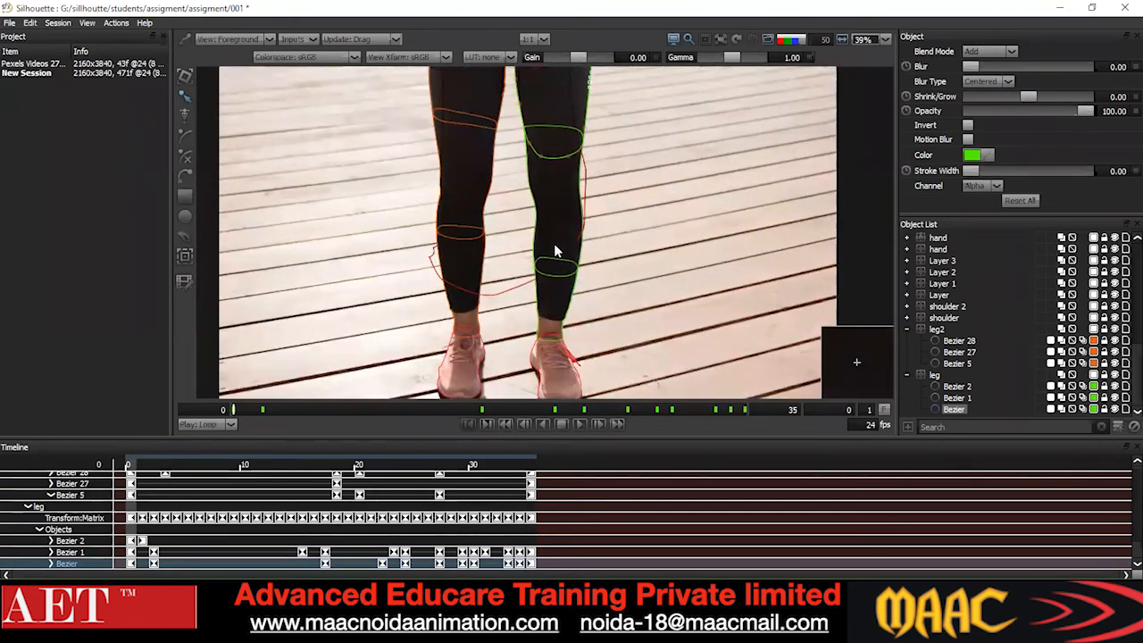
Select ponytail shape Bezier 32 and check the head and neck outlines through frame 33.
drag(566, 216, 555, 380)
scroll(559, 171, up, 5)
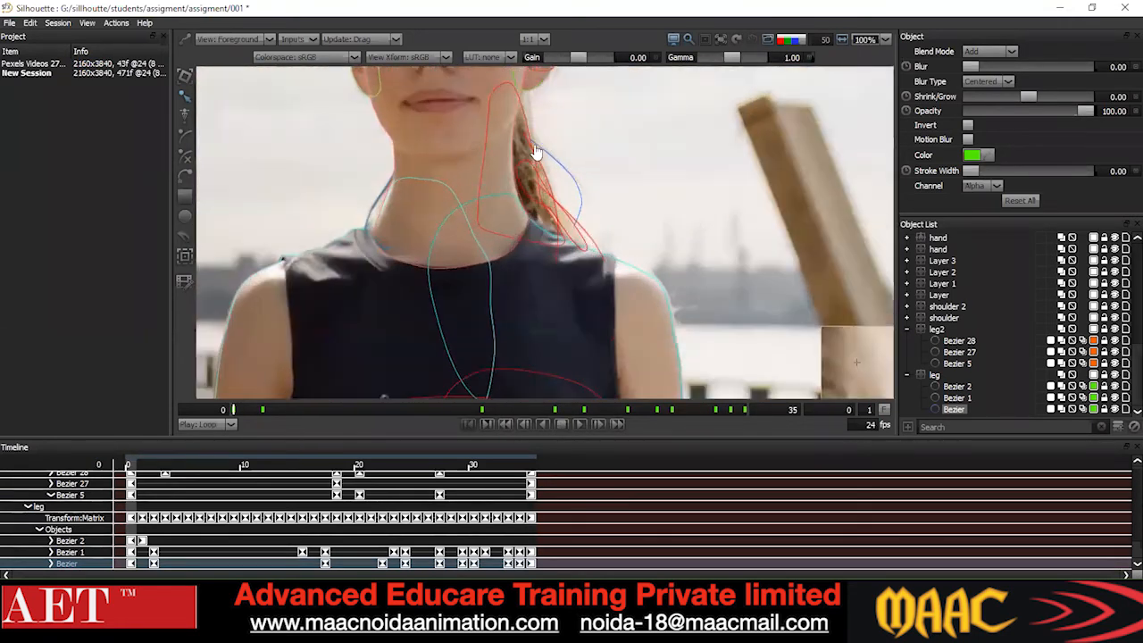
click(553, 169)
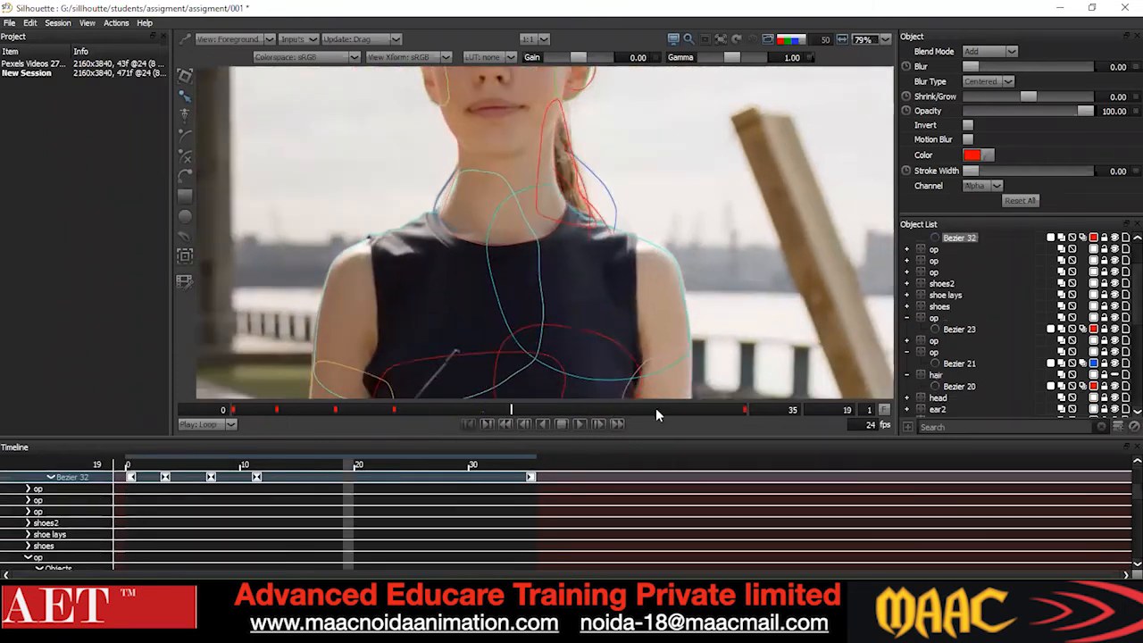
scroll(724, 201, down, 2)
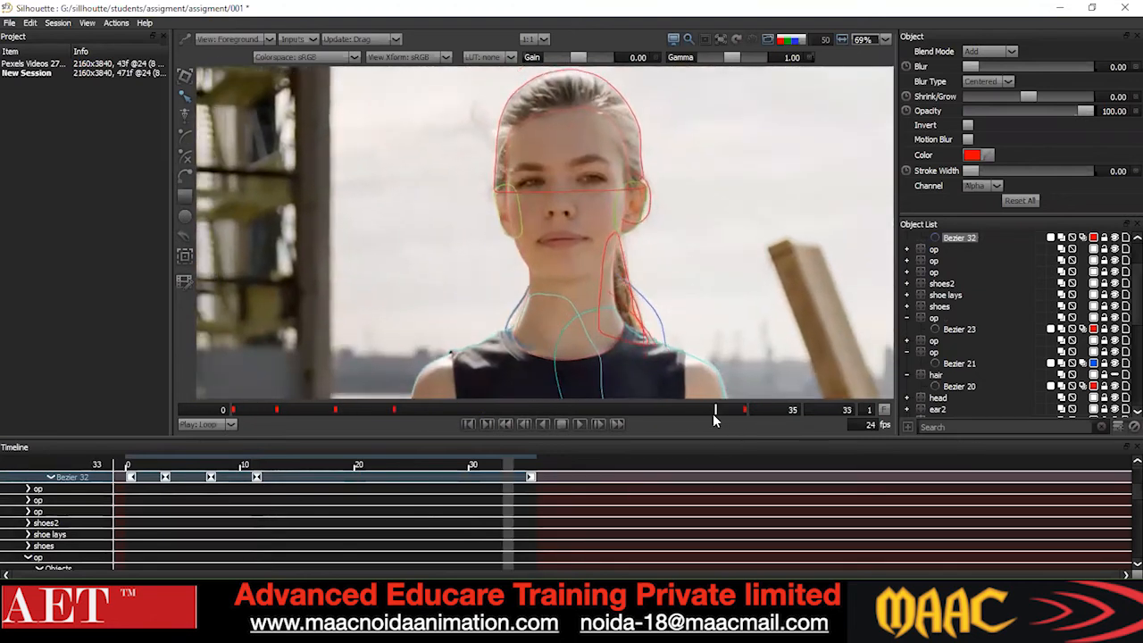
Show the output as a matte overlay and as plain alpha, and check the head and shoulders across frames.
click(643, 411)
key(3)
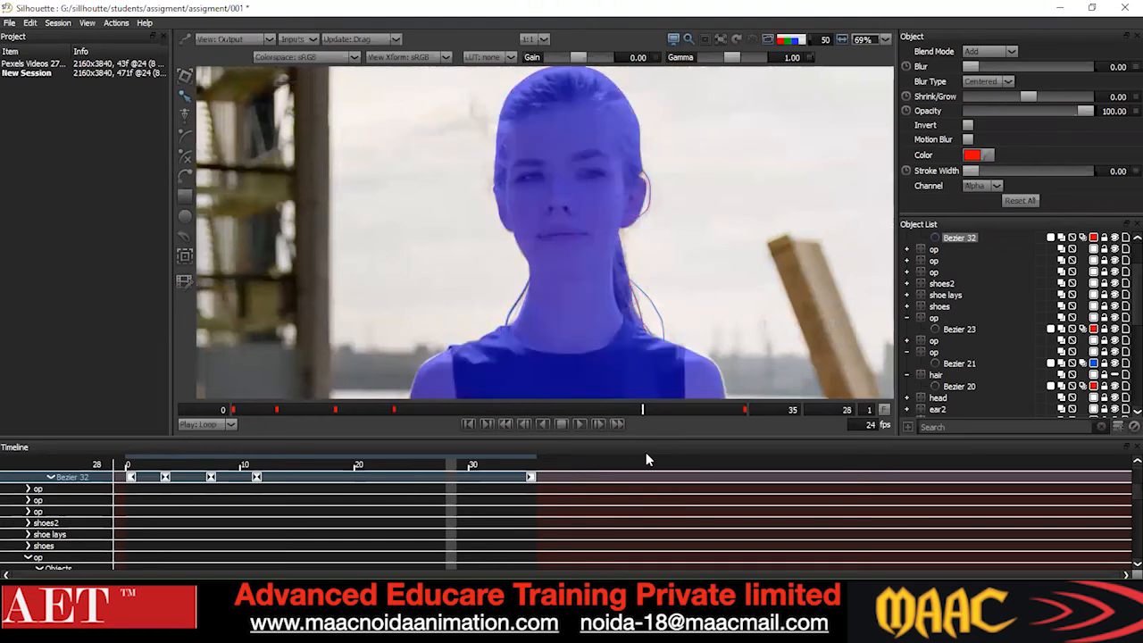
key(a)
drag(653, 409, 288, 421)
drag(186, 462, 347, 439)
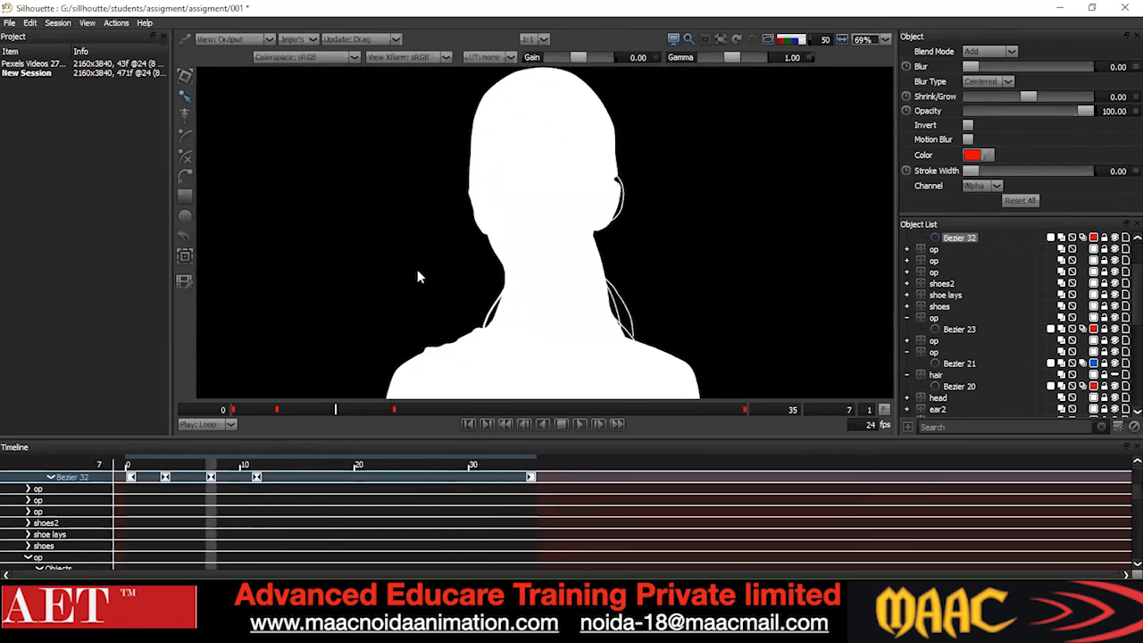
Return to the foreground view, play the shot, and examine the torso, hand and waist outlines at frame 13.
key(1)
click(348, 411)
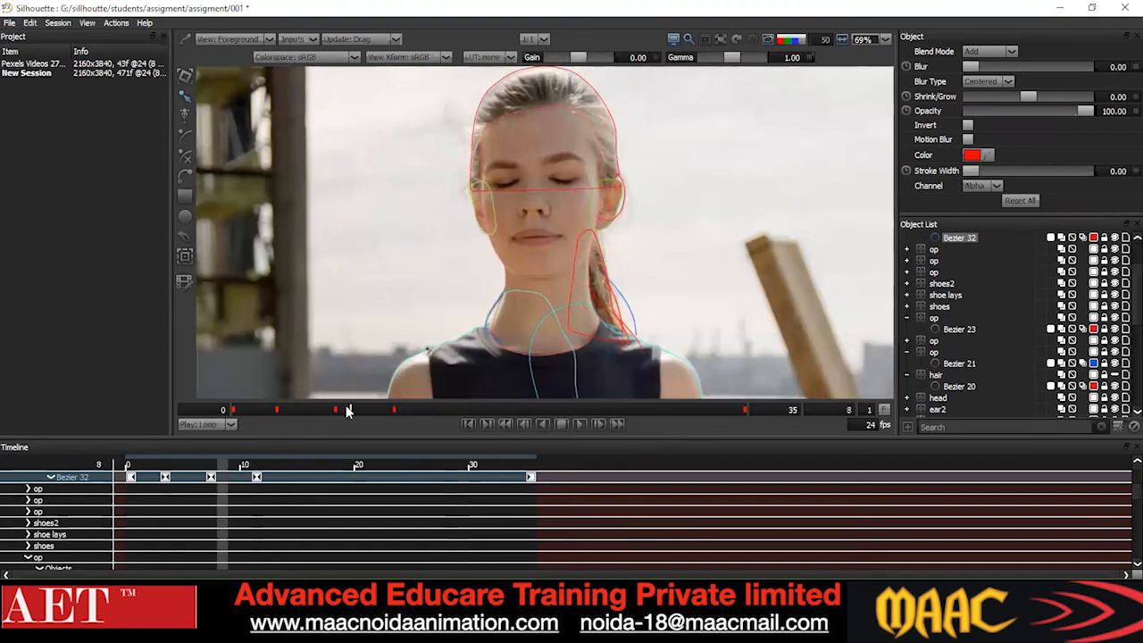
key(space)
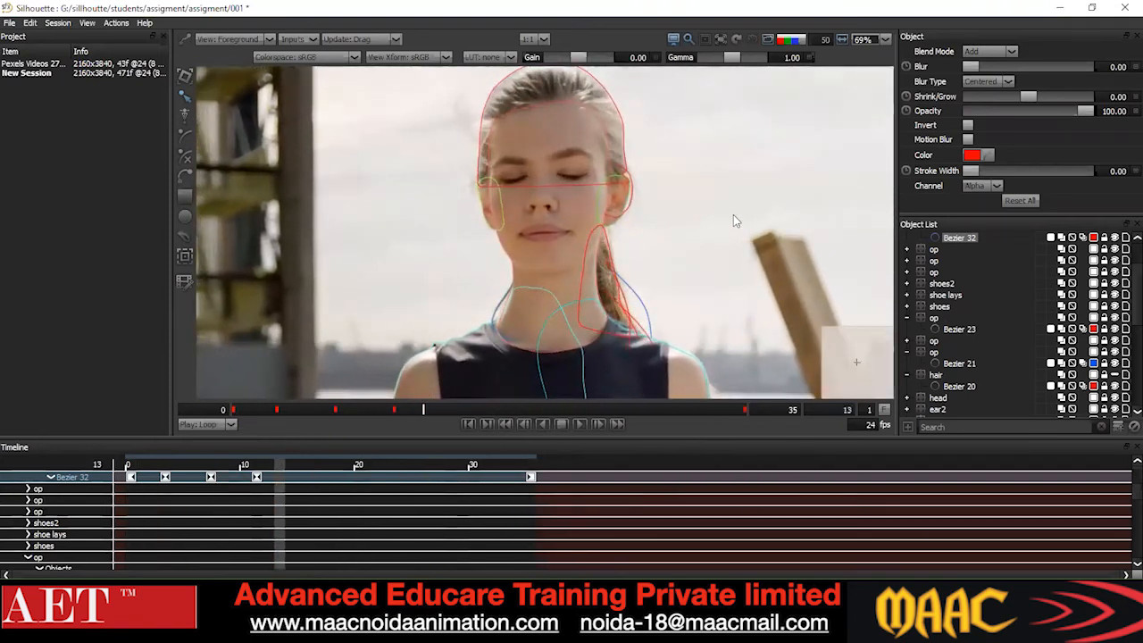
scroll(734, 214, up, 2)
drag(609, 212, 607, 265)
scroll(612, 248, down, 1)
drag(636, 359, 646, 224)
scroll(647, 229, down, 3)
drag(585, 301, 605, 240)
drag(518, 368, 510, 294)
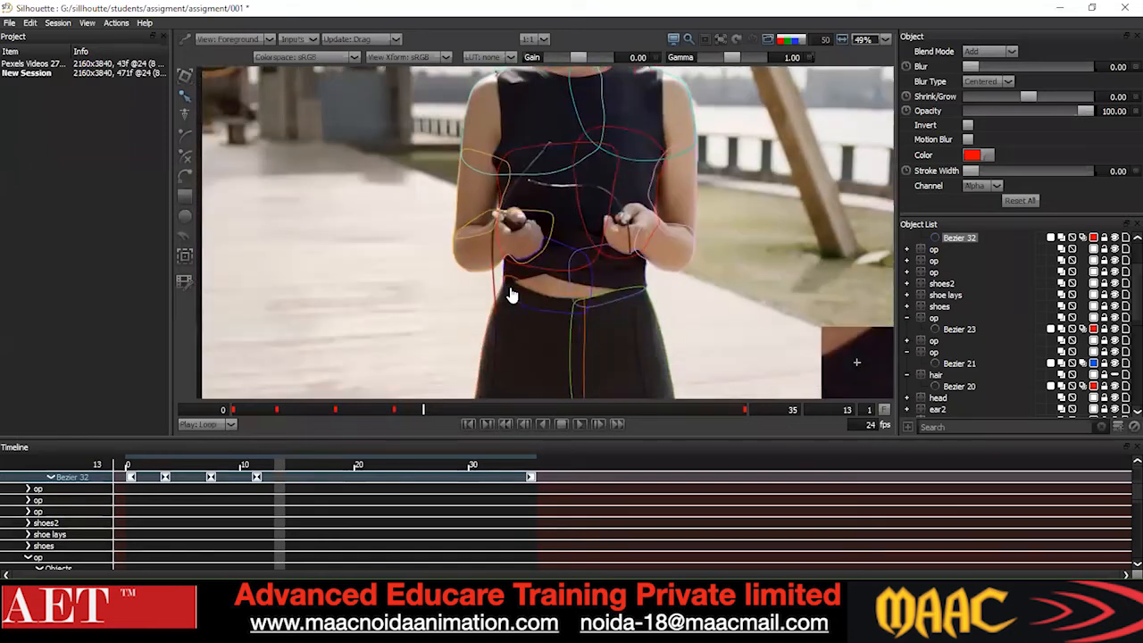
Close Silhouette, saving the modified project.
click(1124, 9)
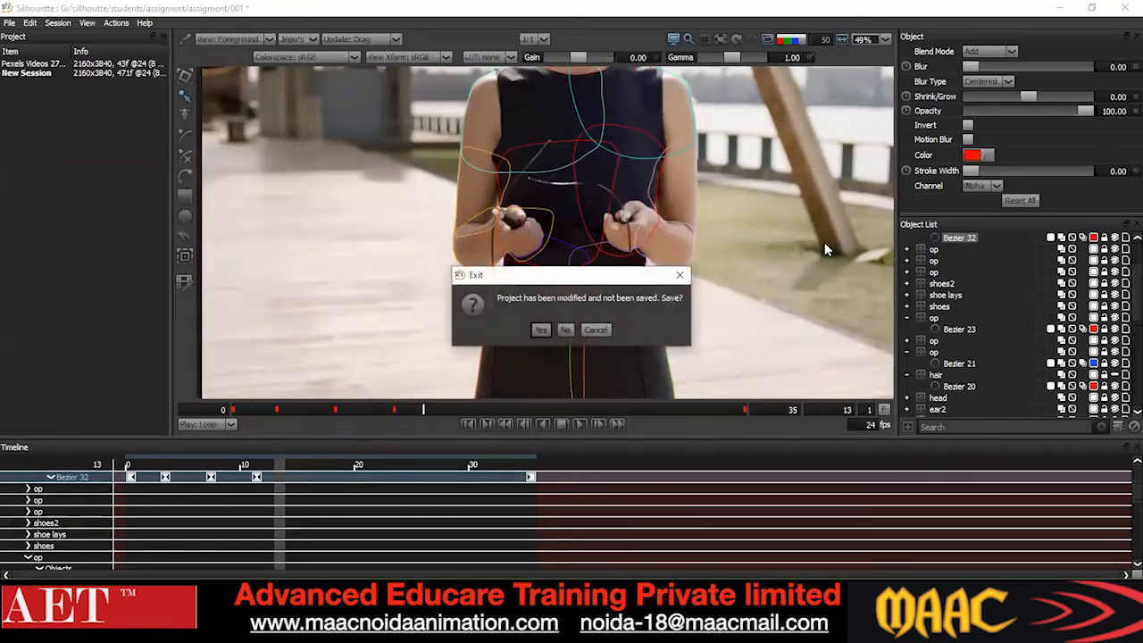
click(542, 330)
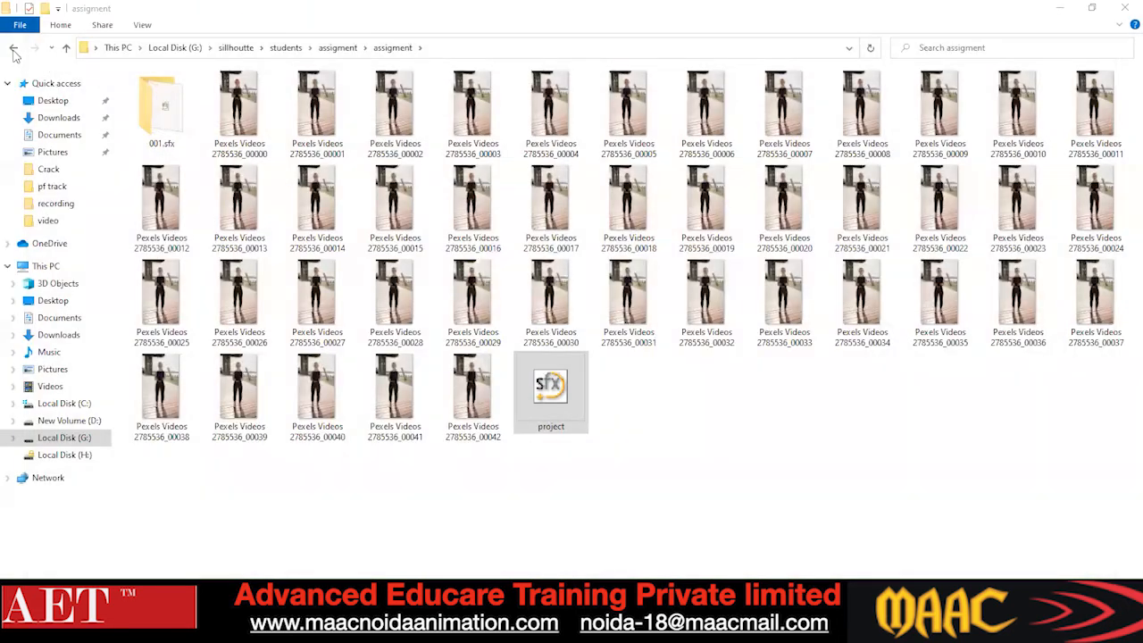
In File Explorer, view frame 003 of the transformer folder's assignment sequence and return to the sillhoutte folder.
click(13, 50)
click(13, 50)
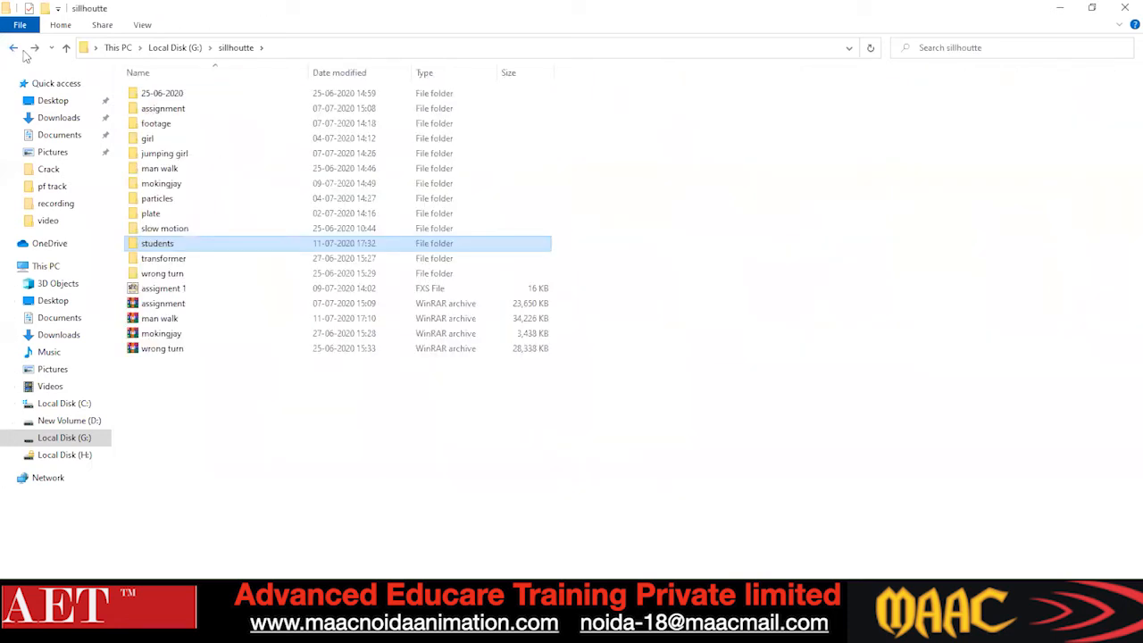
click(165, 230)
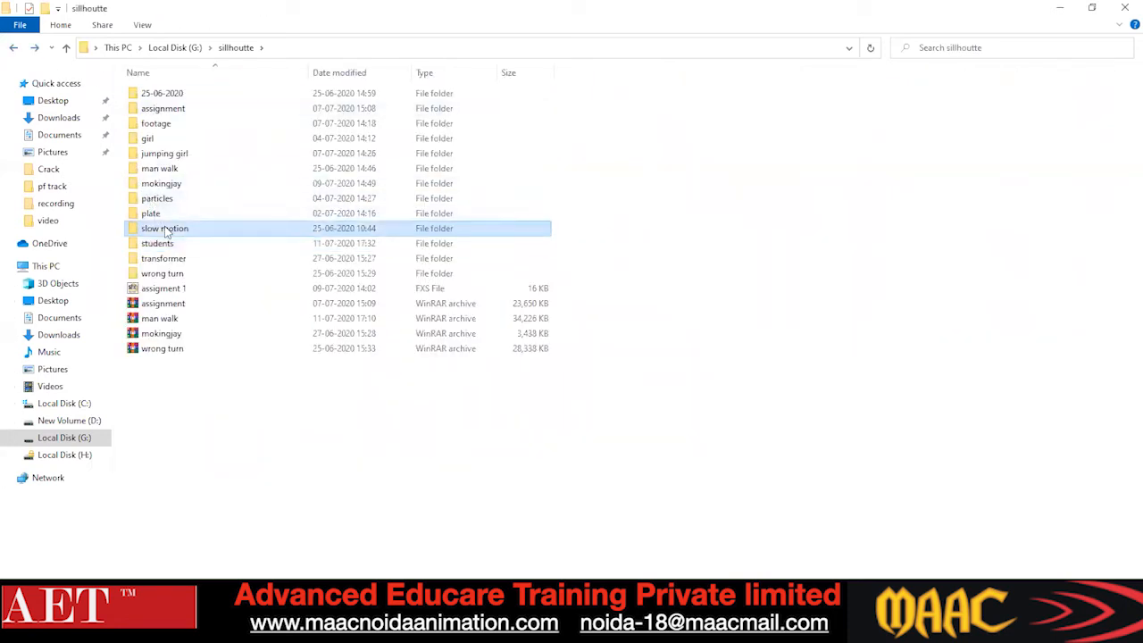
double_click(163, 259)
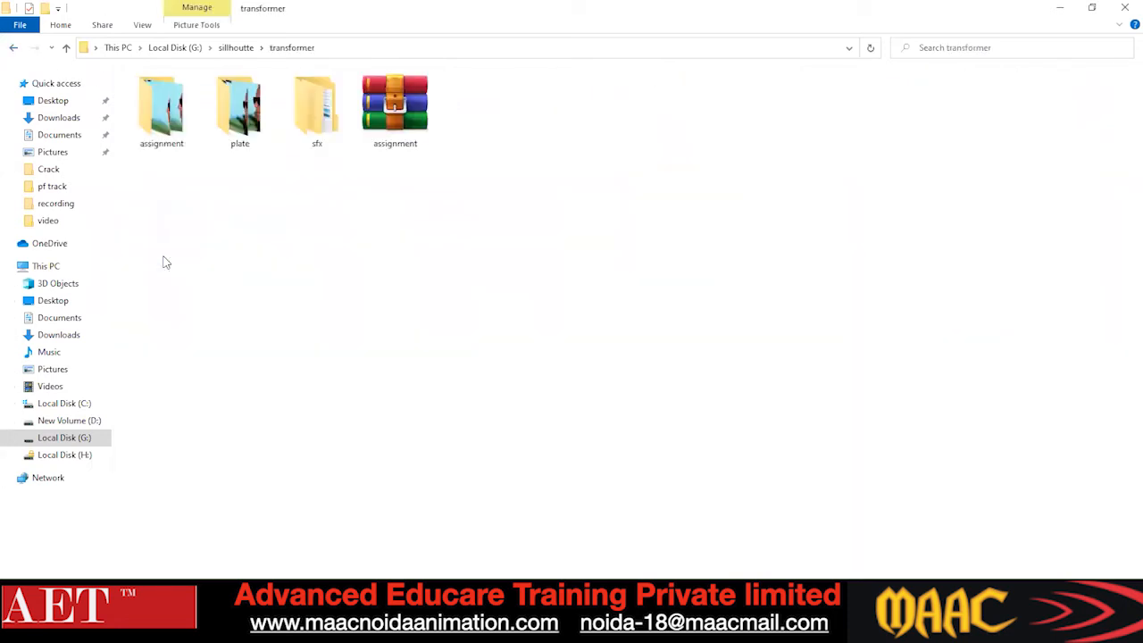
double_click(163, 139)
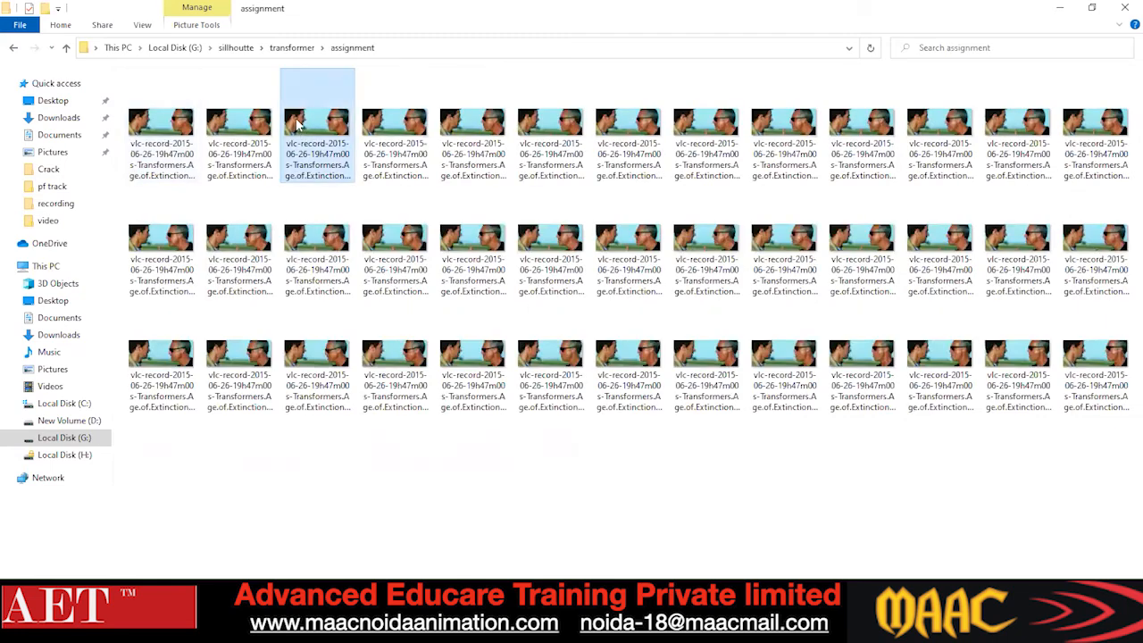
double_click(299, 125)
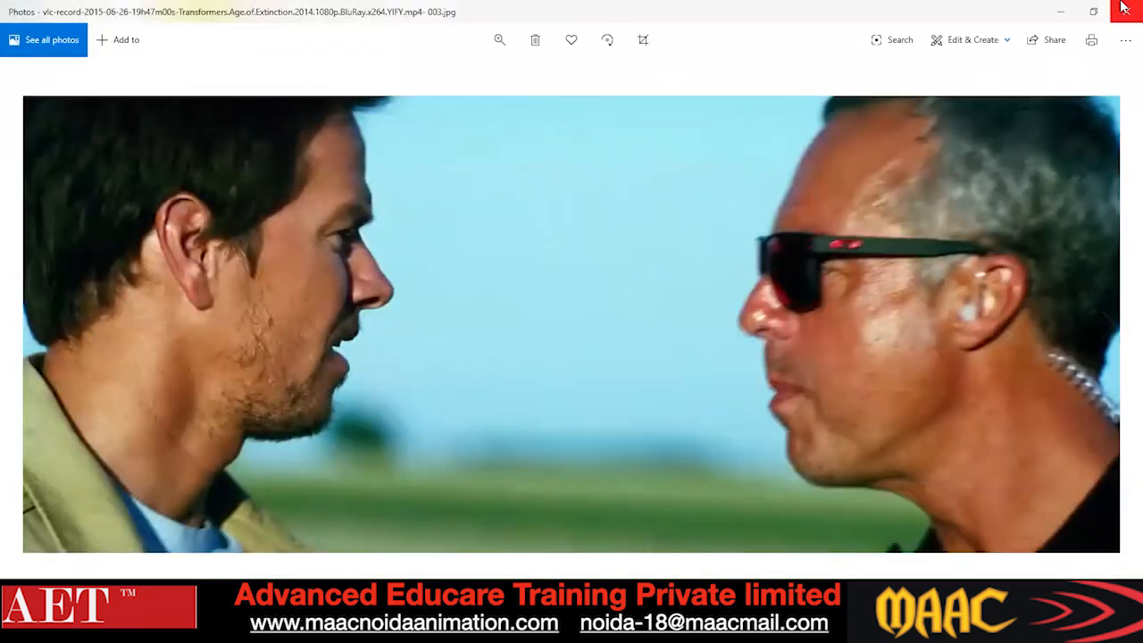
key(BackSpace)
key(BackSpace)
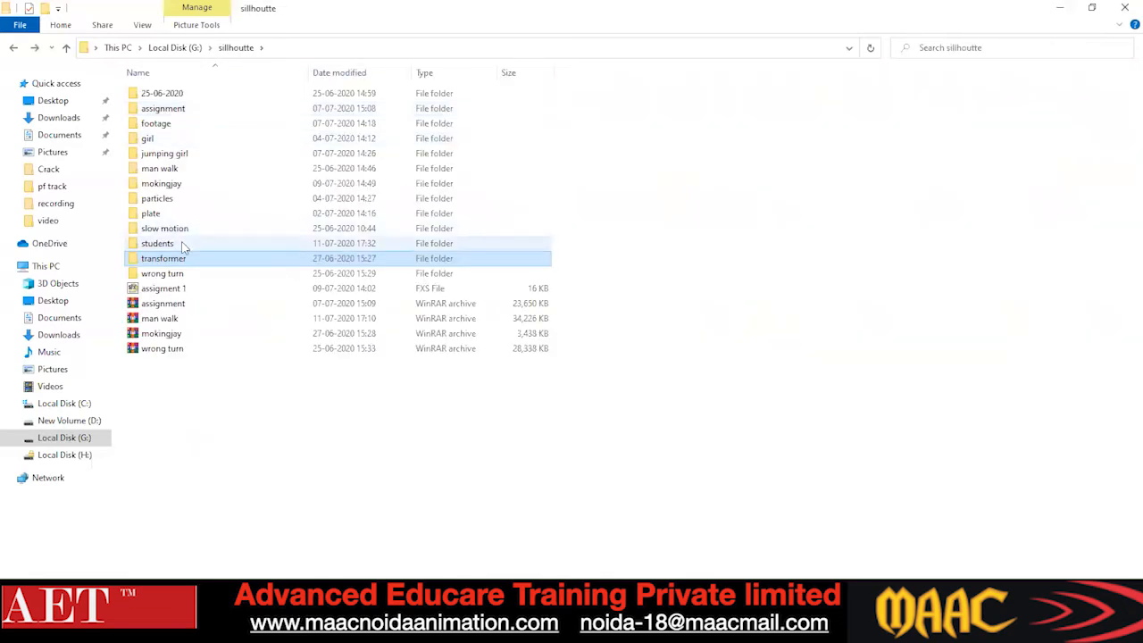
Check the wrong turn folder and open the girl folder's image sequence.
double_click(180, 277)
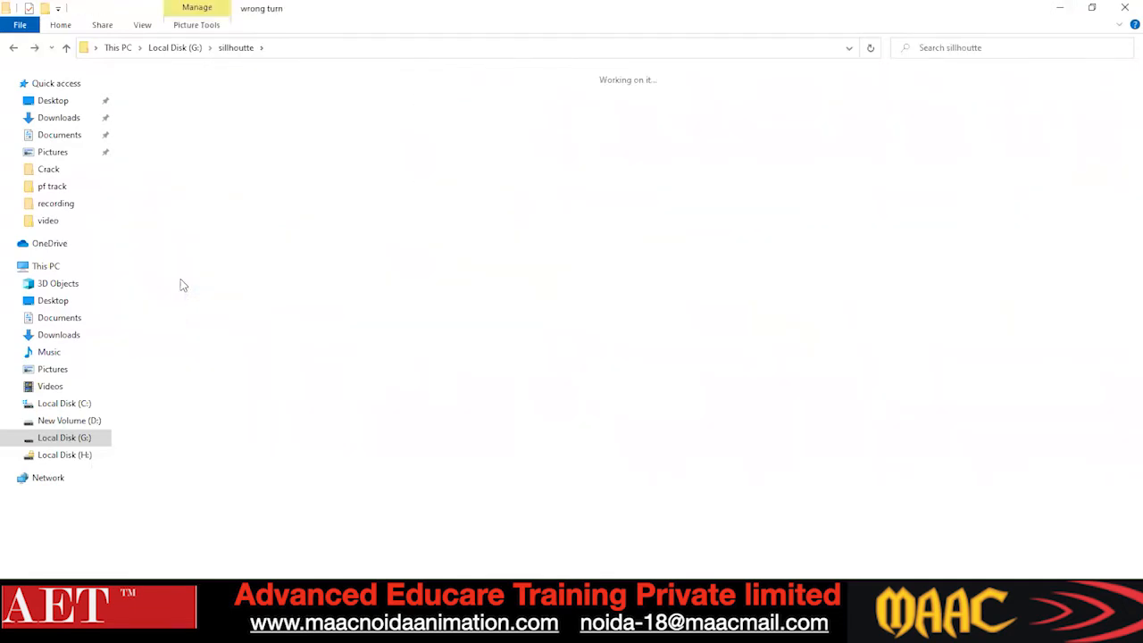
double_click(167, 125)
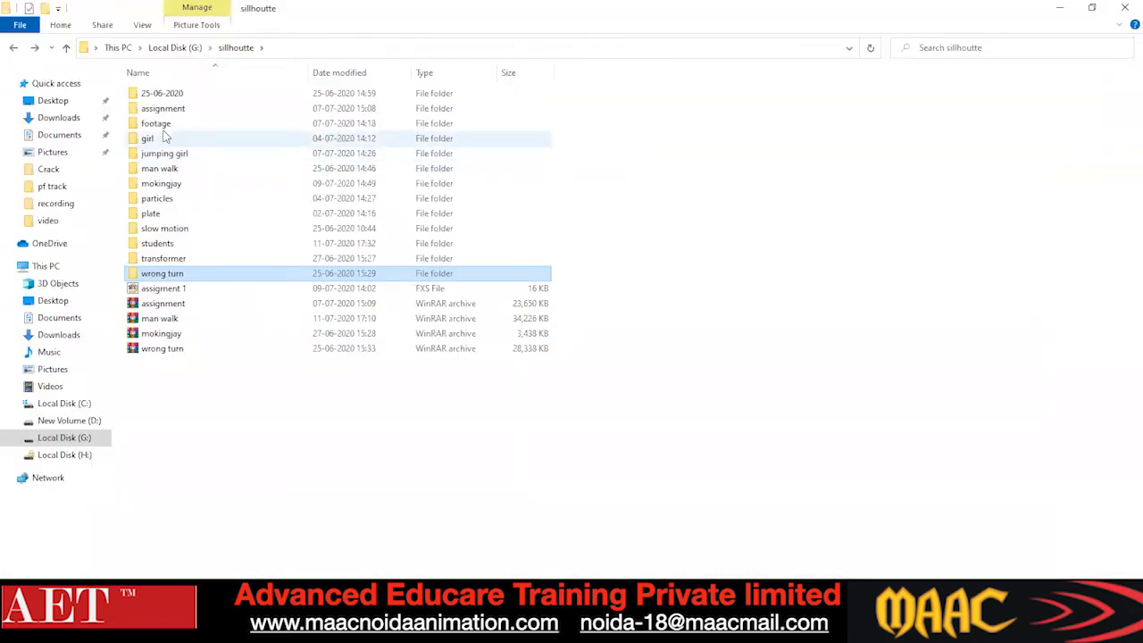
double_click(163, 133)
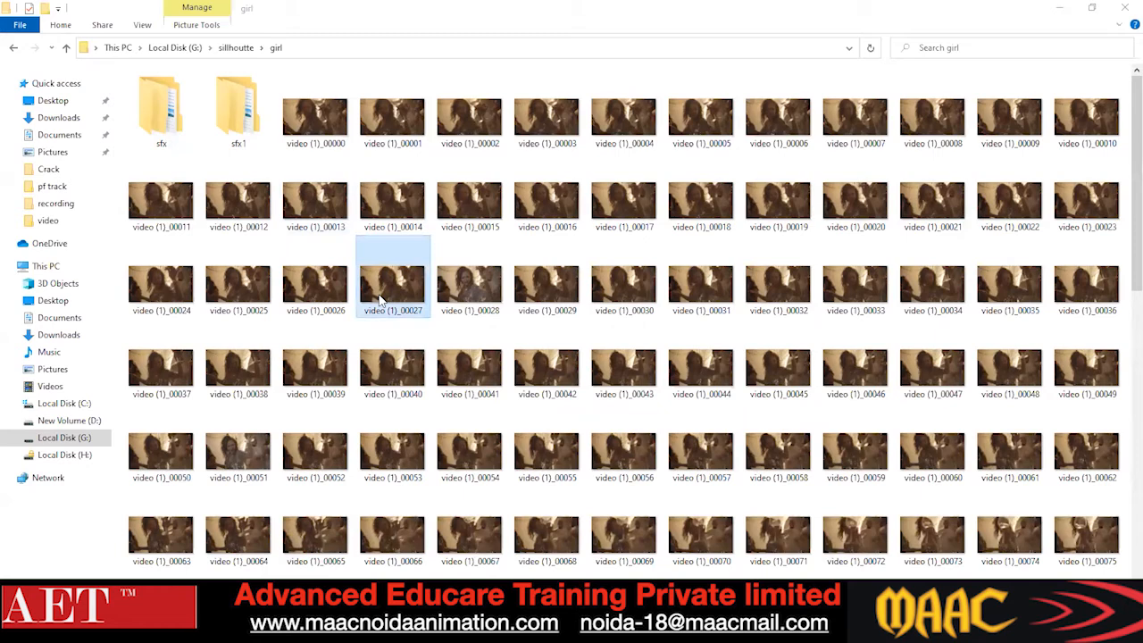
View the girl sequence in Photos, stepping through the dancing woman's frames past 00084, and return to the sillhoutte folder.
double_click(380, 300)
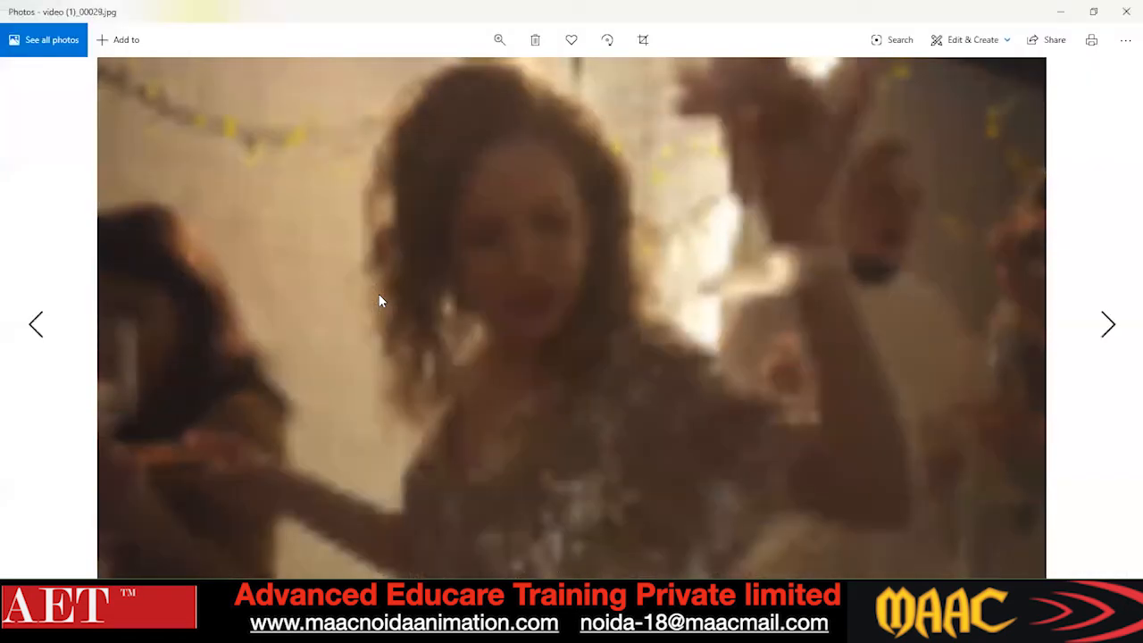
key(Right)
key(Right)
key(Right)
key(Right)
key(Right)
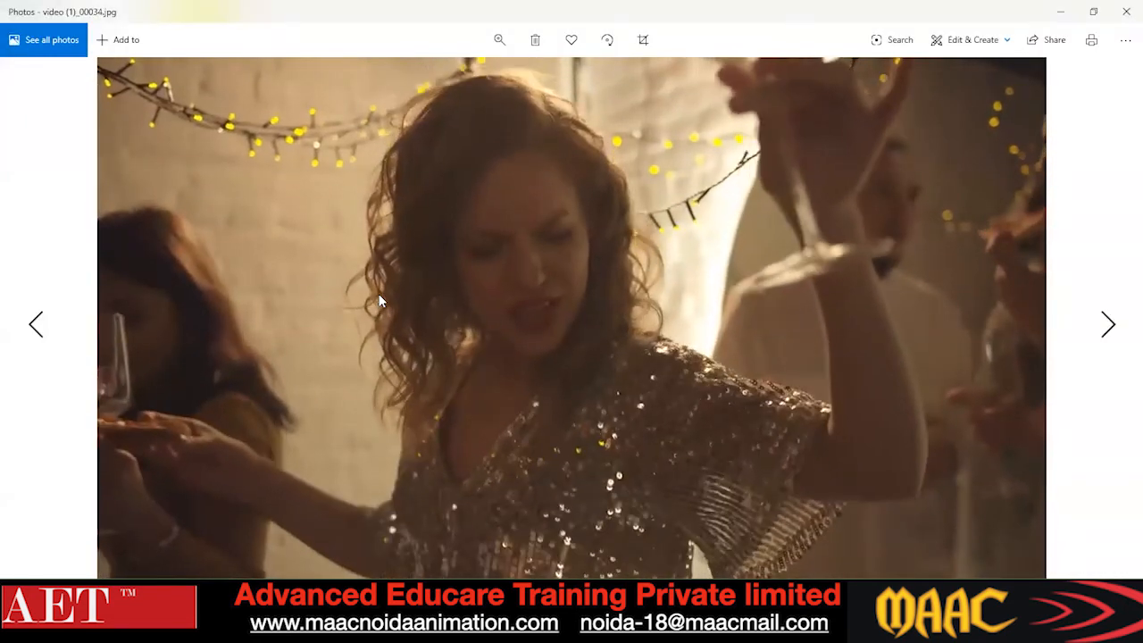
key(Right)
key(Right)
key(Right)
key(Right)
key(Right)
key(Right)
key(Right)
key(Right)
key(Right)
key(Right)
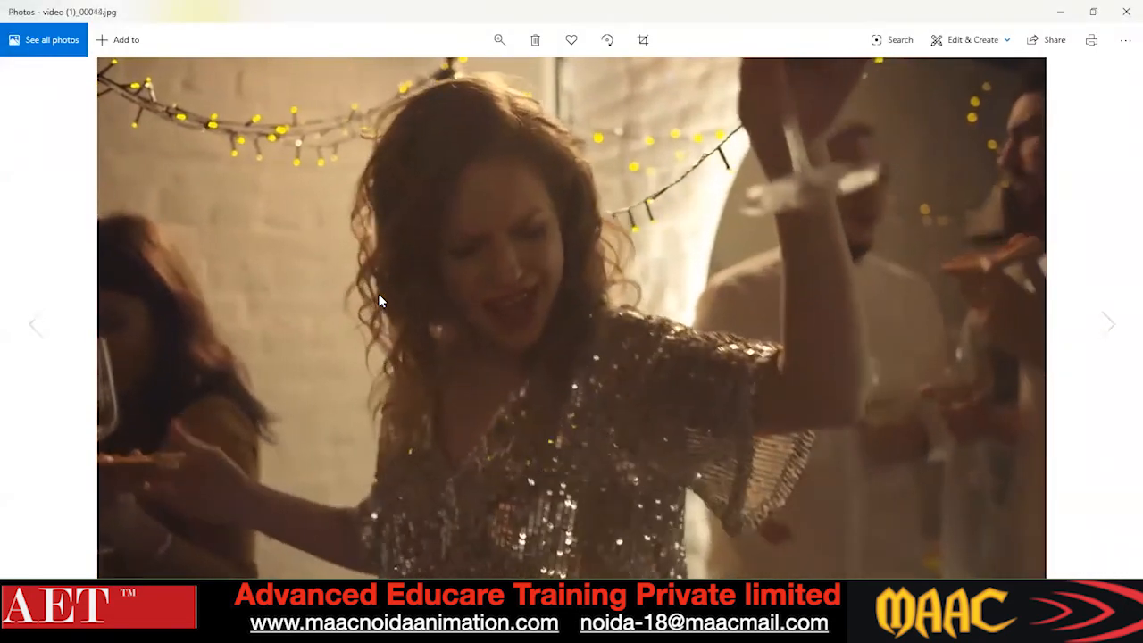
key(Right)
key(Right)
key(Right)
key(Right)
key(Right)
key(Right)
key(Right)
key(Right)
key(Right)
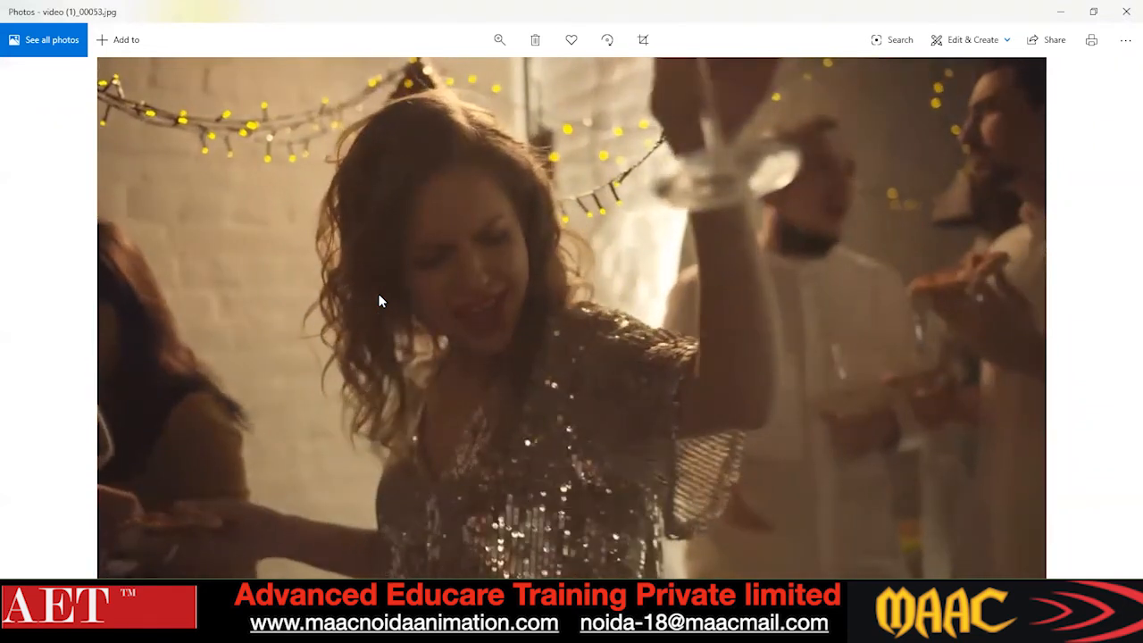
key(Right)
key(Right)
key(Right)
key(Right)
key(Right)
key(Right)
key(Right)
key(Right)
key(Right)
key(Right)
key(Right)
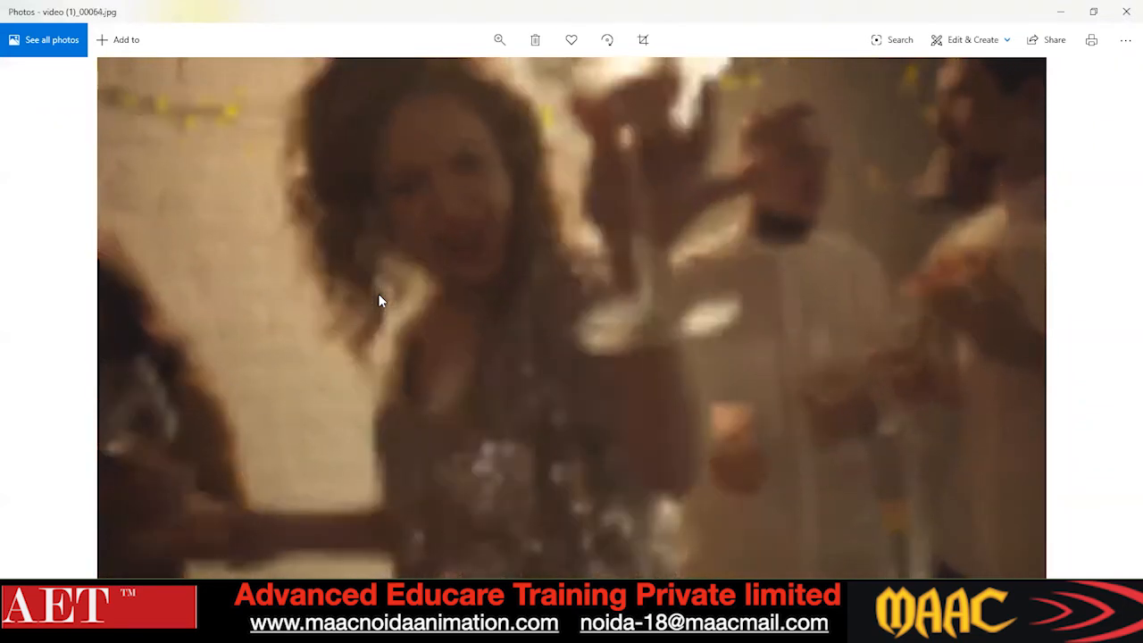
key(Right)
key(Right)
key(Right)
key(Right)
key(Right)
key(Right)
key(Right)
key(Right)
key(Right)
key(Right)
key(Right)
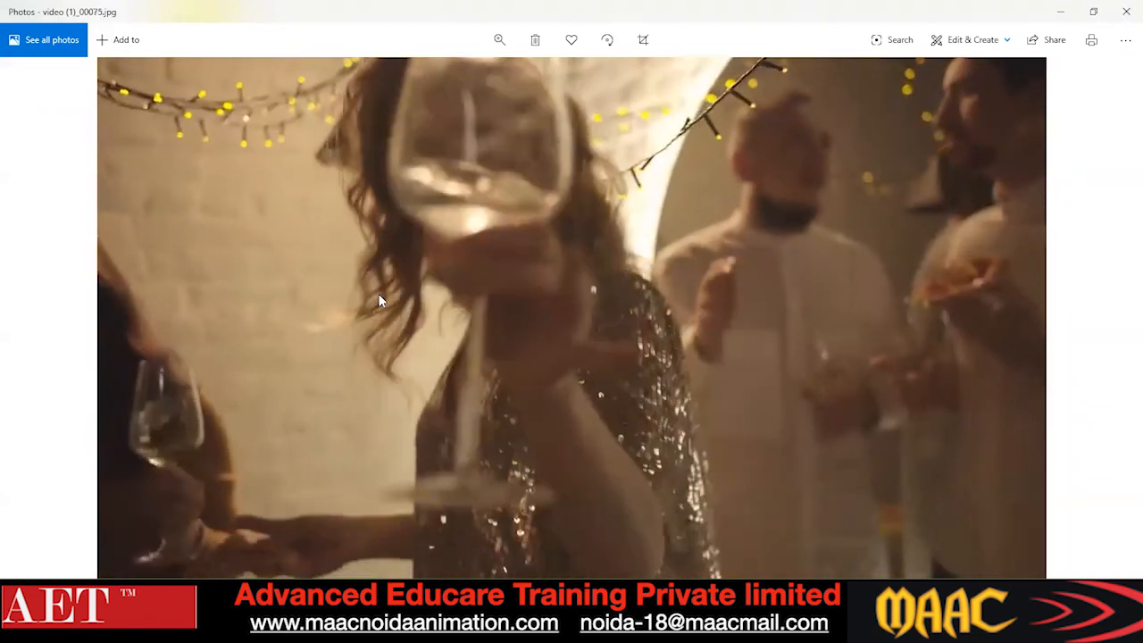
key(Right)
key(Right)
key(Right)
key(Right)
key(Right)
key(Right)
key(Right)
key(Right)
key(Right)
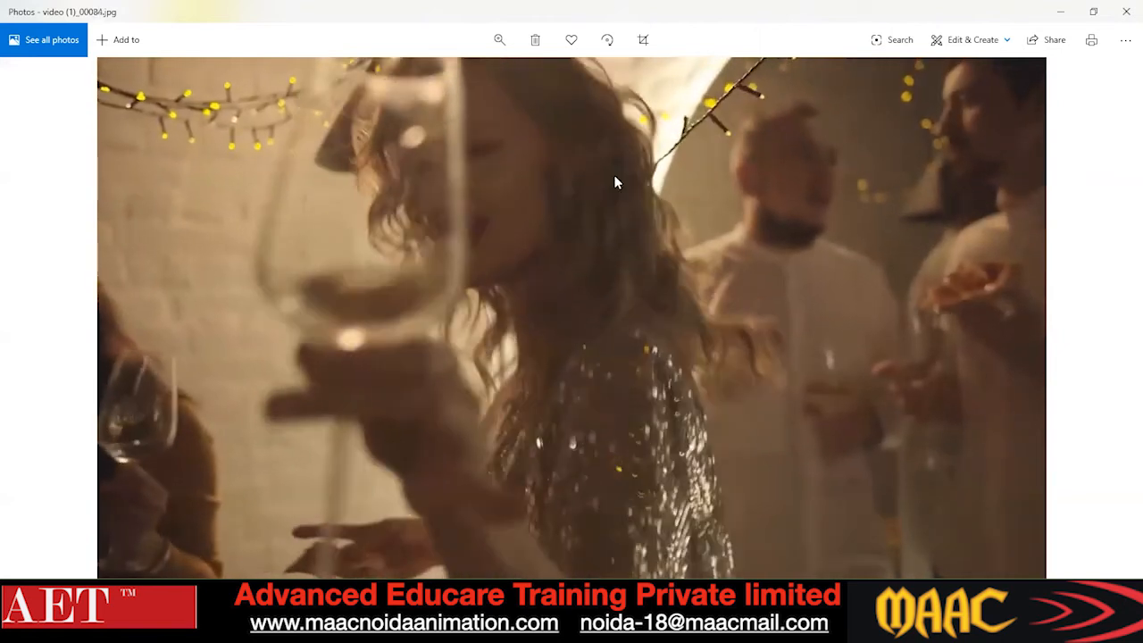
key(Right)
key(Right)
key(Right)
key(Right)
key(Right)
key(Right)
key(Right)
key(Right)
key(Right)
key(Right)
key(Right)
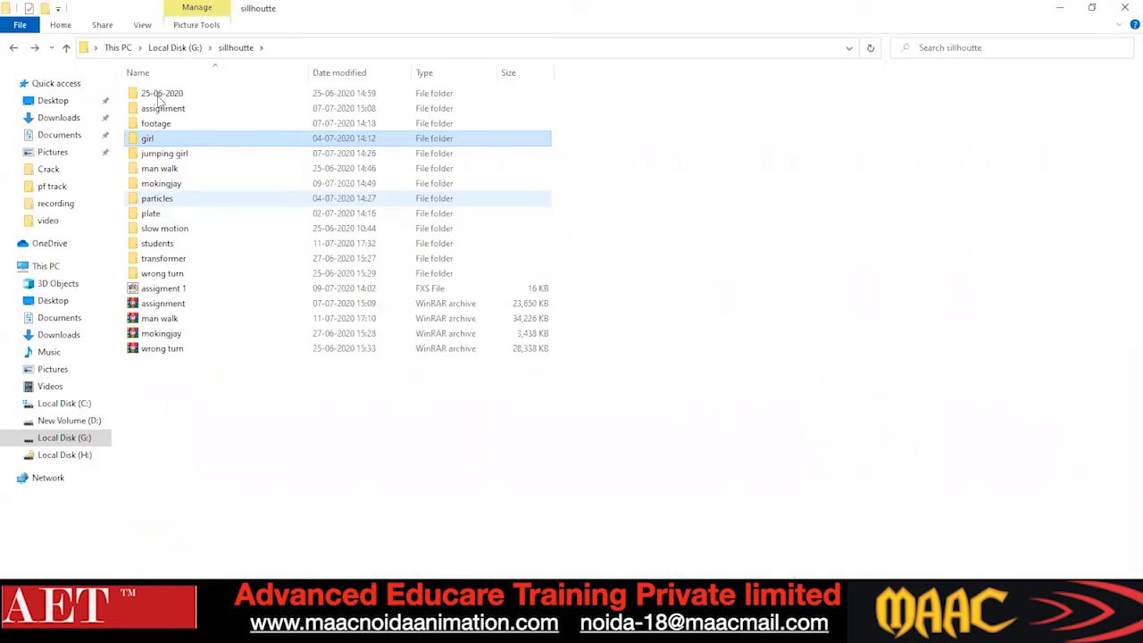
Look into the footage folder and open the mokingjay folder.
double_click(157, 116)
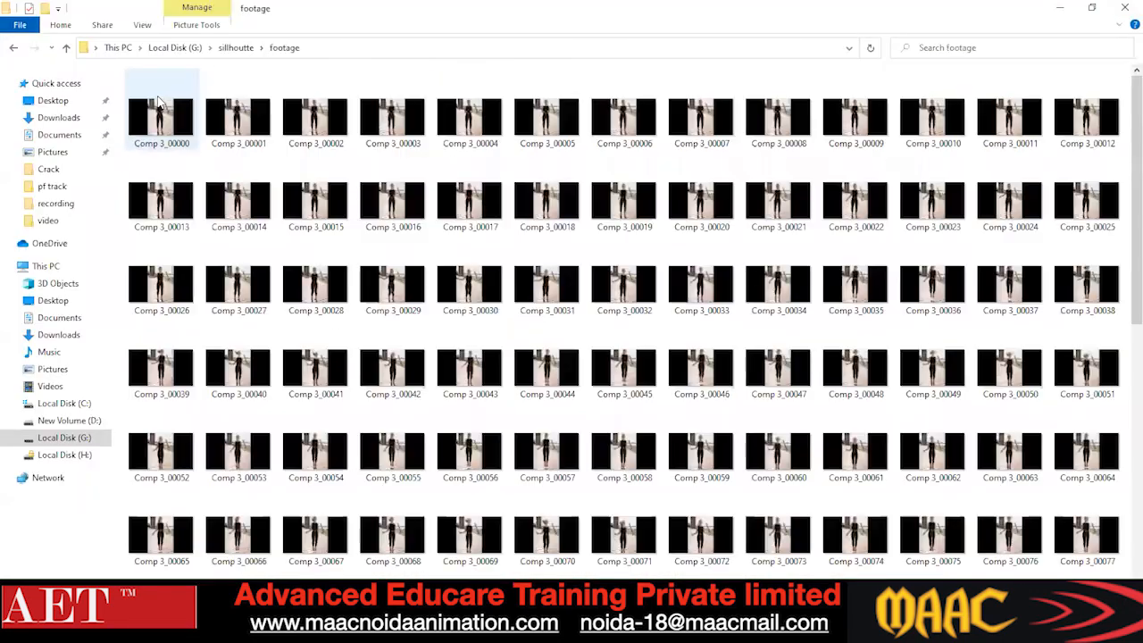
key(alt+Left)
double_click(161, 183)
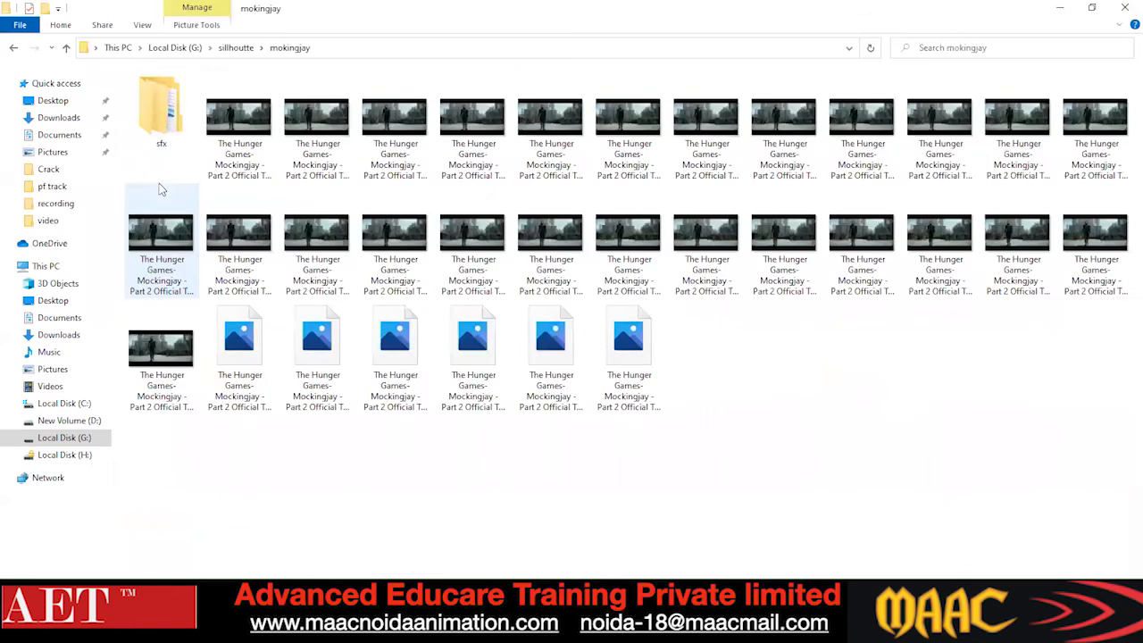
key(alt+Left)
double_click(167, 184)
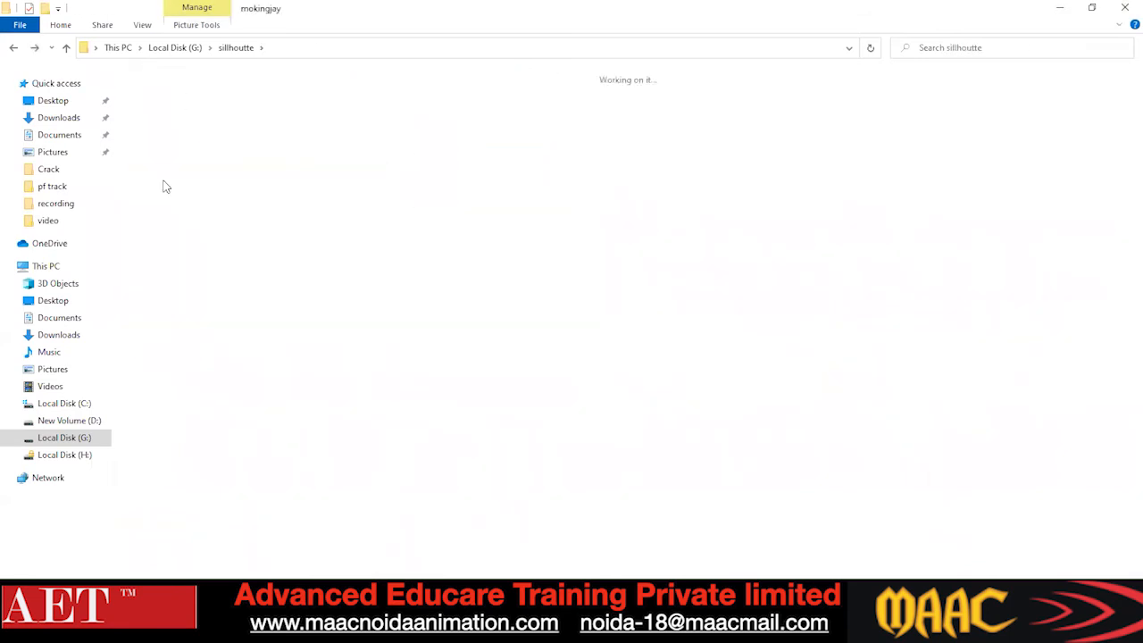
Open the first Hunger Games Mockingjay frame in Photos and step through the walking woman shot.
double_click(240, 125)
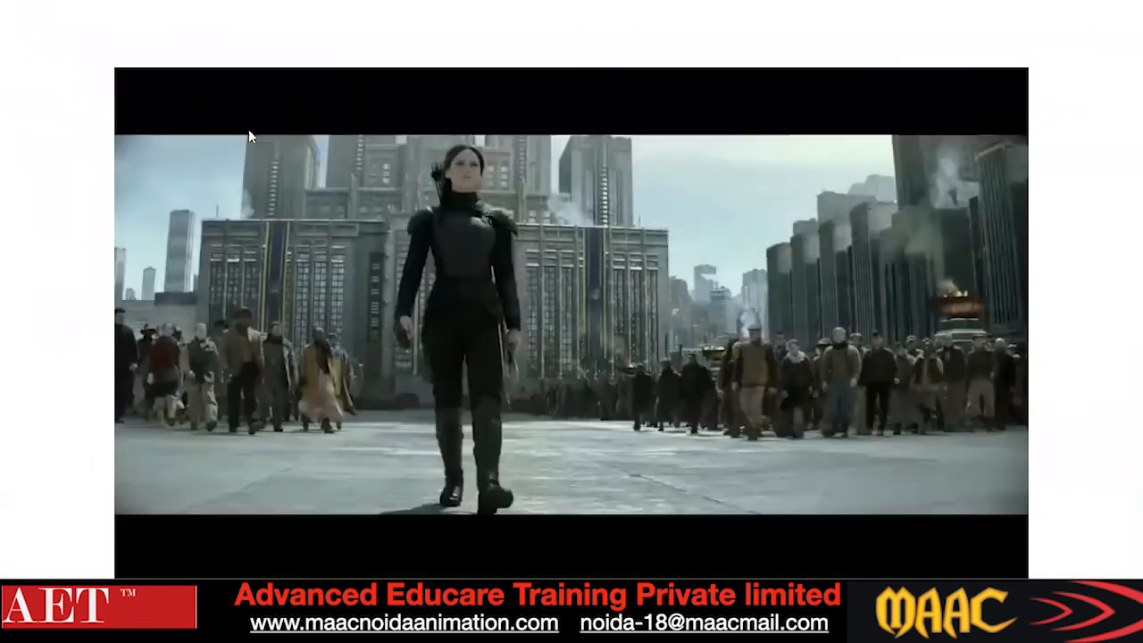
key(Right)
key(Right)
key(Right)
key(Right)
key(Right)
key(Right)
key(Right)
key(Right)
key(Right)
key(Right)
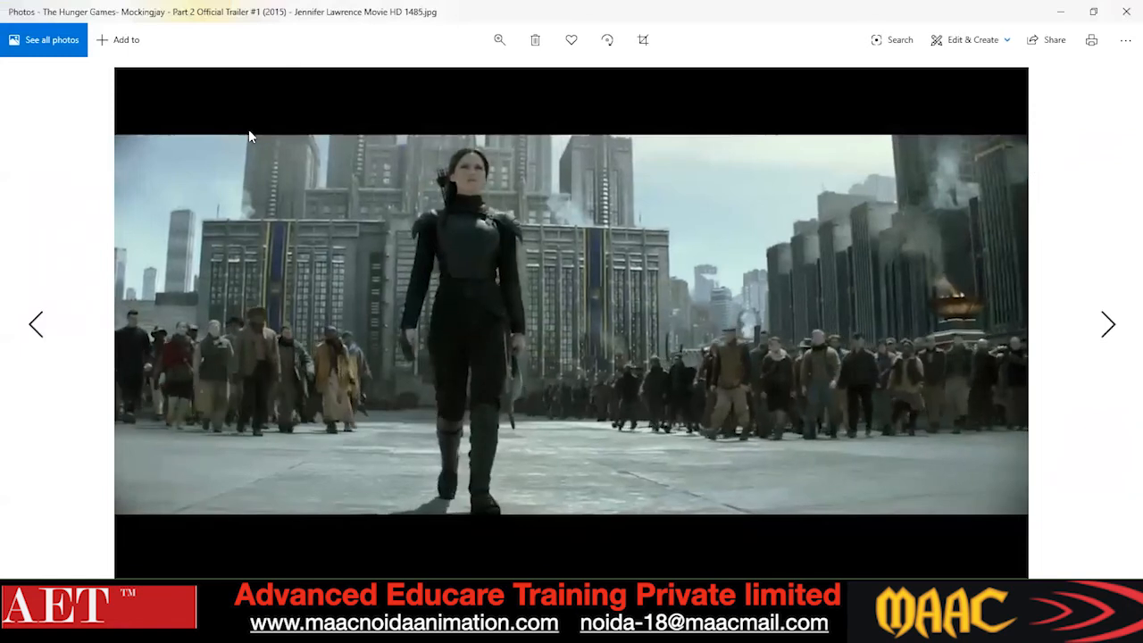
key(Right)
key(Right)
key(Right)
key(Right)
key(Right)
key(Right)
key(Right)
key(Right)
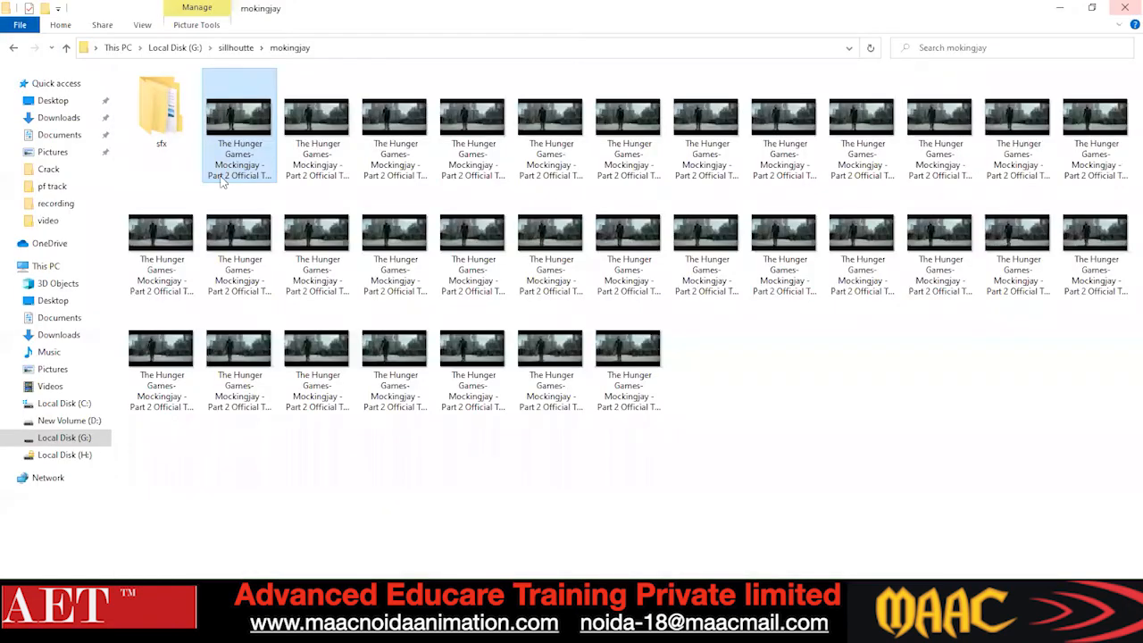
Step through the frames of the plate folder's Pexels Videos 1943413 sequence in Photos and return to the sillhoutte folder.
key(BackSpace)
double_click(198, 196)
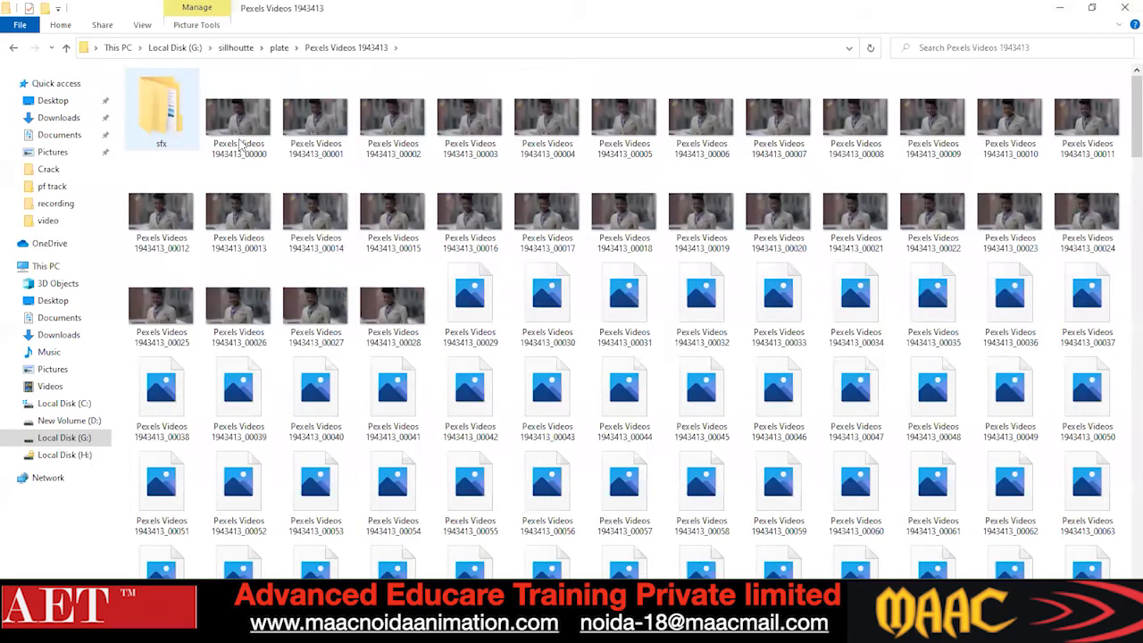
double_click(239, 145)
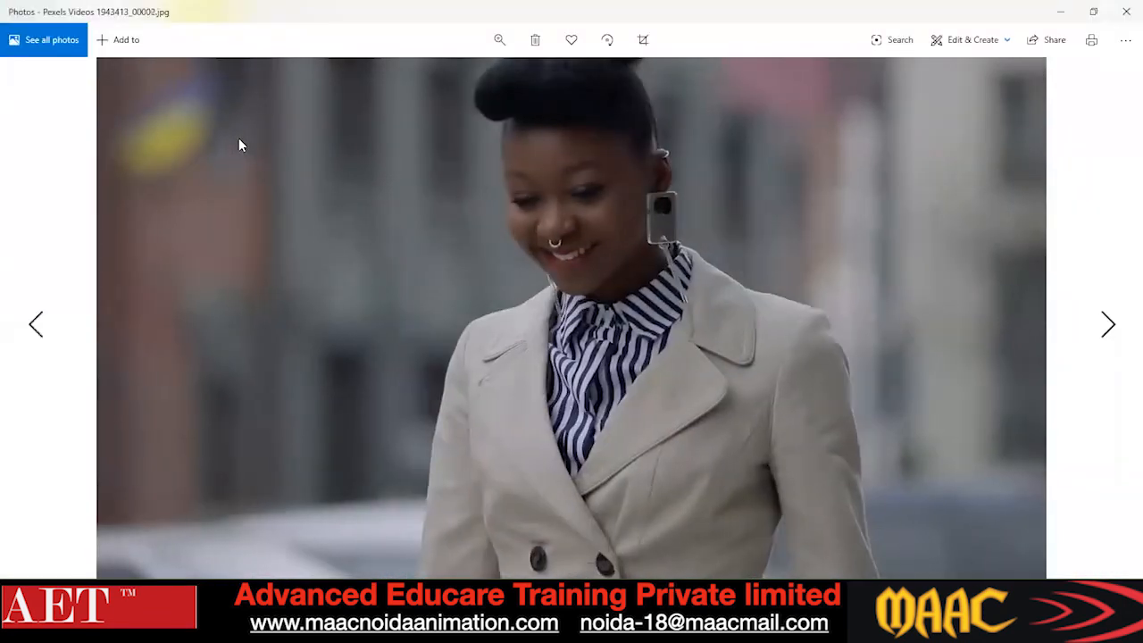
key(Right)
key(Right)
key(Right)
key(Right)
key(Right)
key(Right)
key(Right)
key(Right)
key(Right)
key(Right)
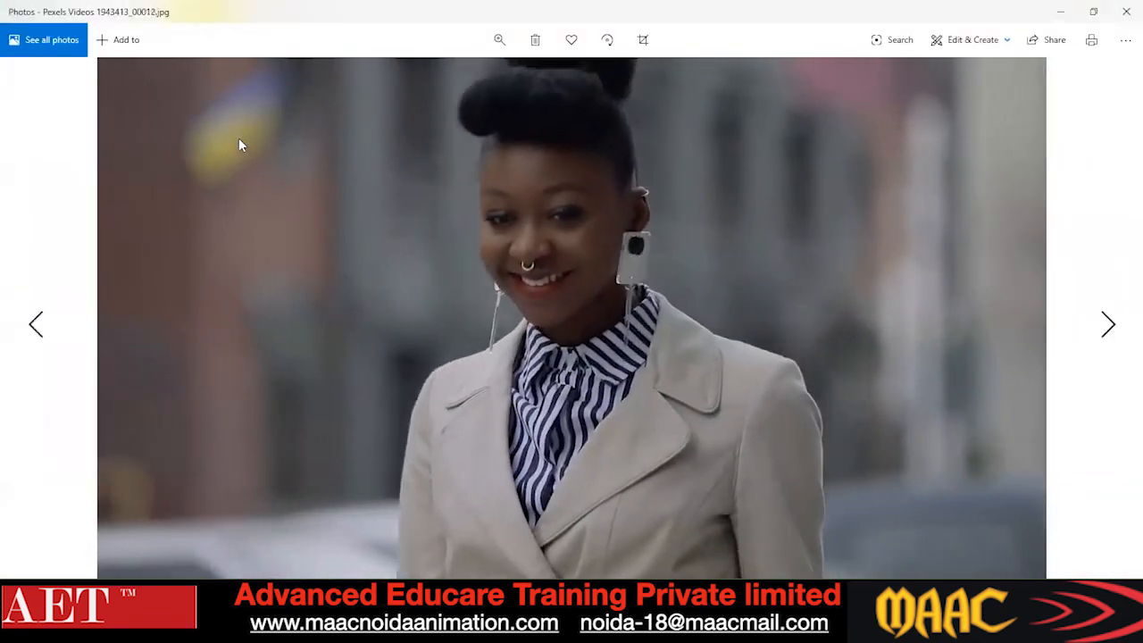
key(Right)
key(Right)
key(Right)
key(Right)
key(Right)
key(Right)
key(Right)
key(Right)
key(Right)
key(Right)
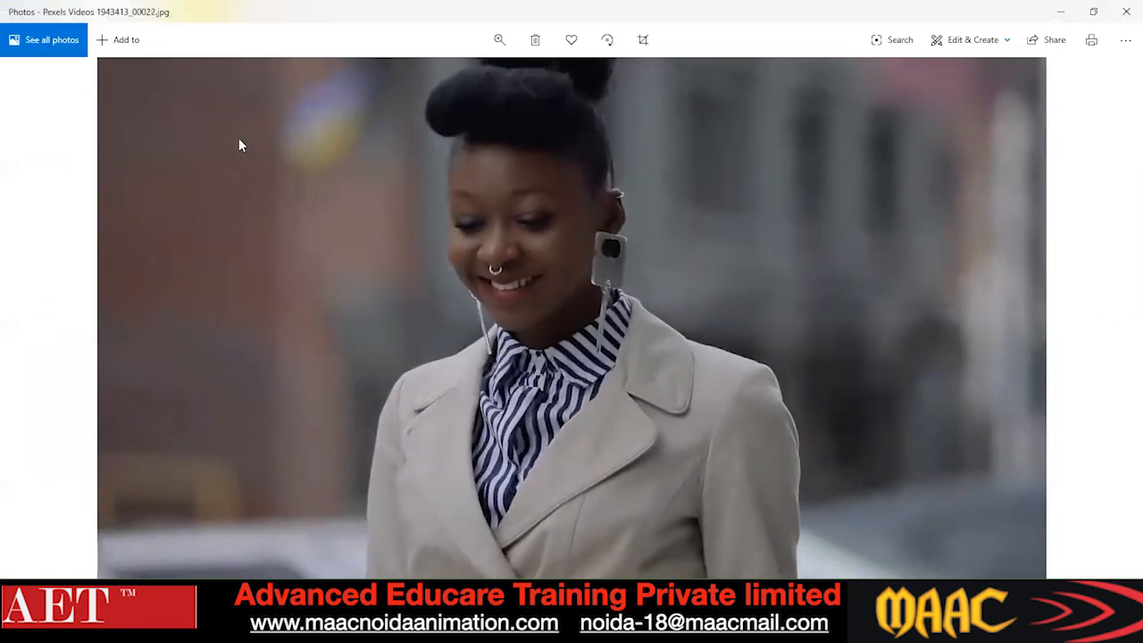
key(Right)
key(Right)
key(Right)
key(Right)
key(Right)
key(Right)
key(Right)
key(Right)
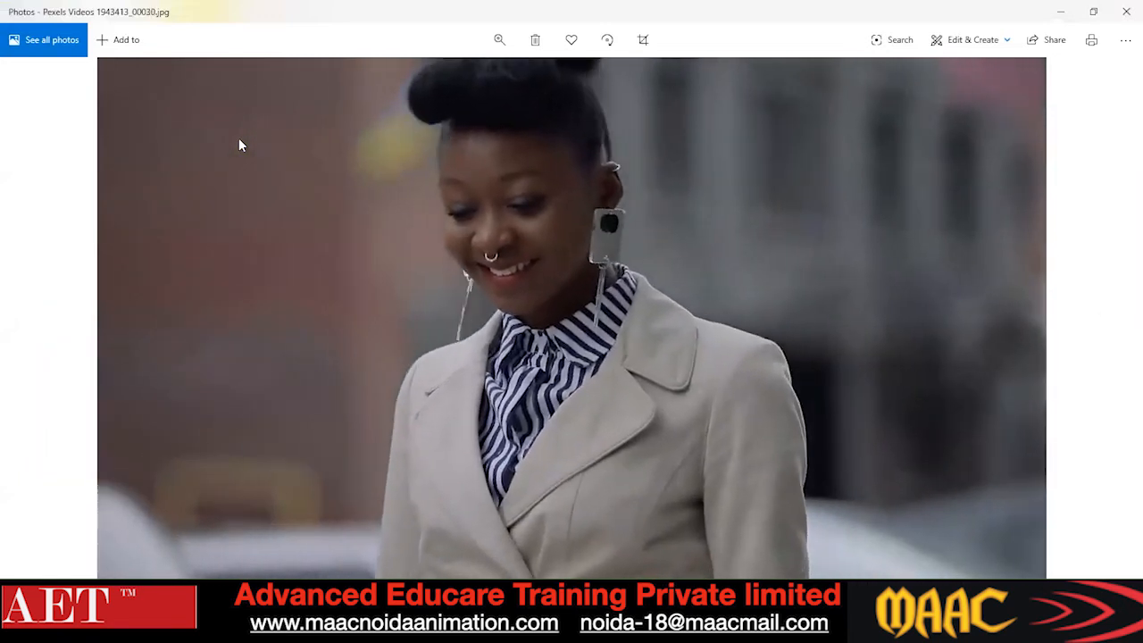
key(Right)
key(Right)
key(Right)
key(Right)
key(Right)
key(Right)
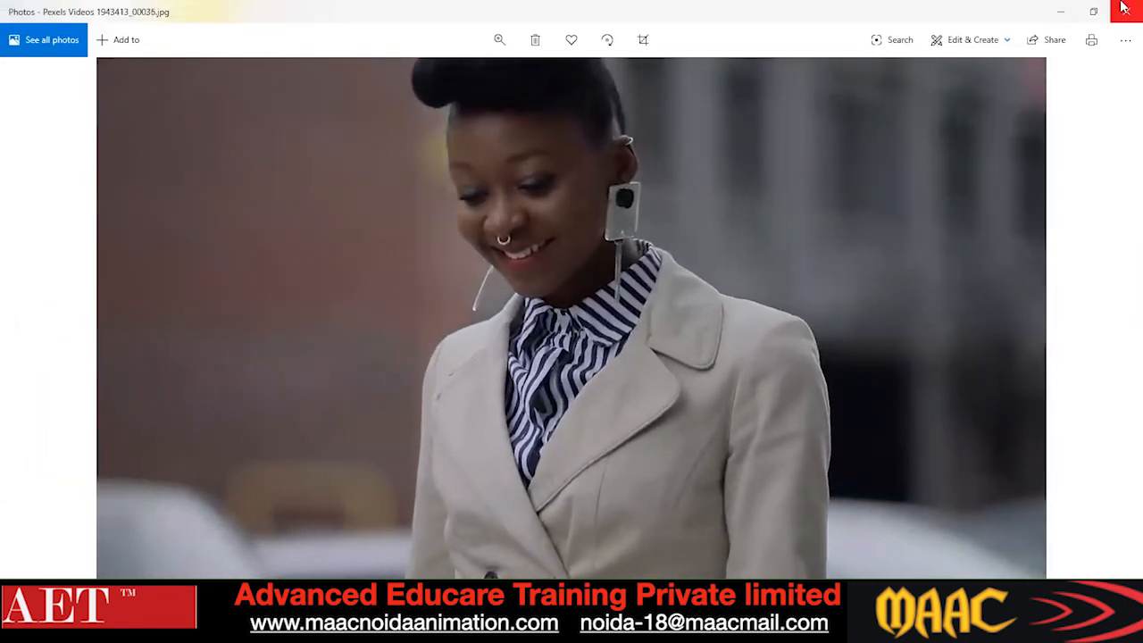
click(1126, 11)
key(BackSpace)
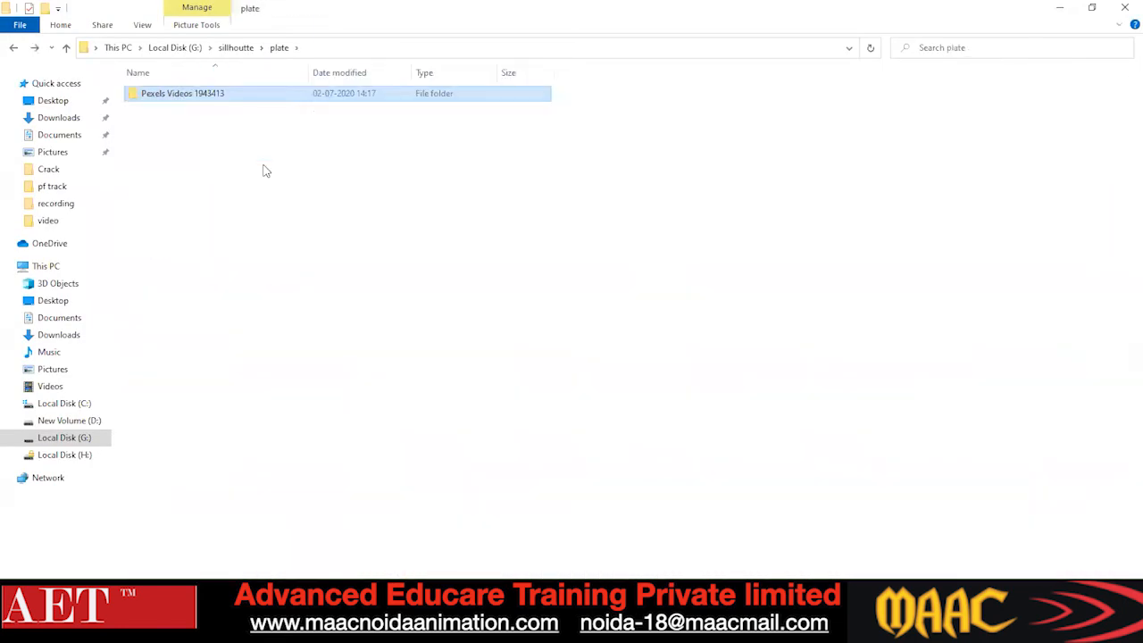
key(BackSpace)
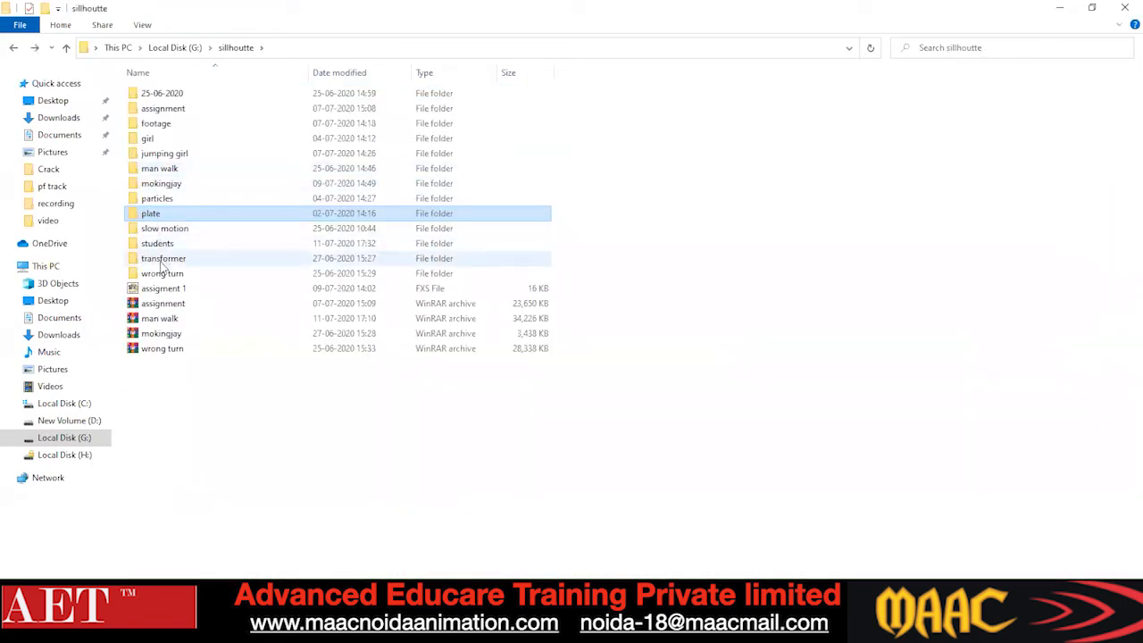
Look into the footage, assignment and particles folders and the plate folder's Pexels Videos 1943413 sequence.
double_click(161, 126)
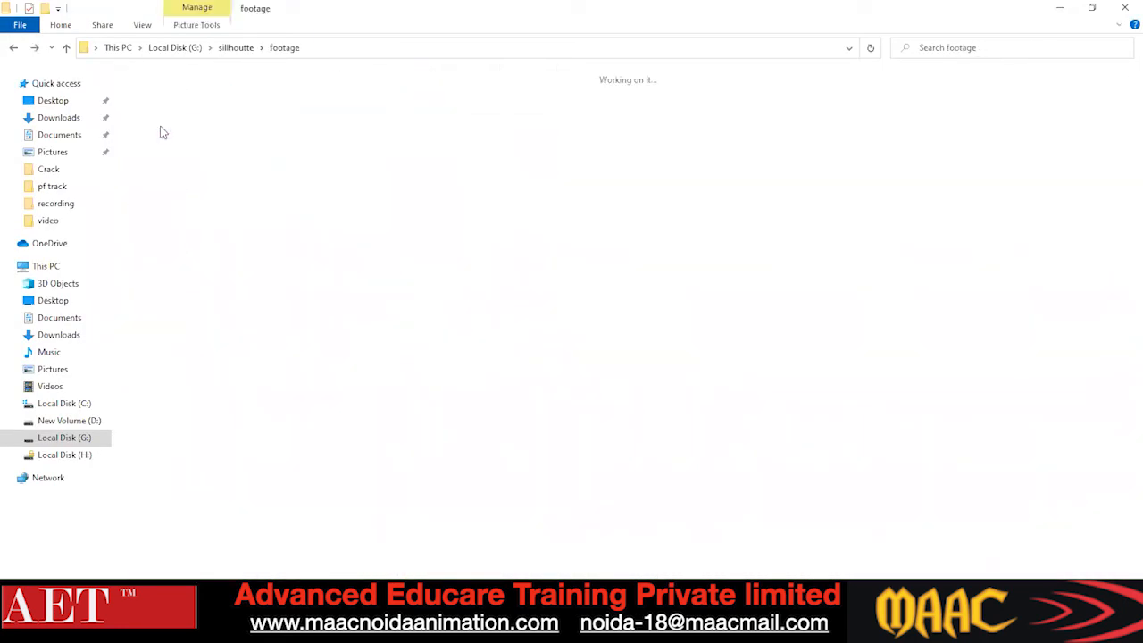
key(BackSpace)
double_click(158, 110)
key(BackSpace)
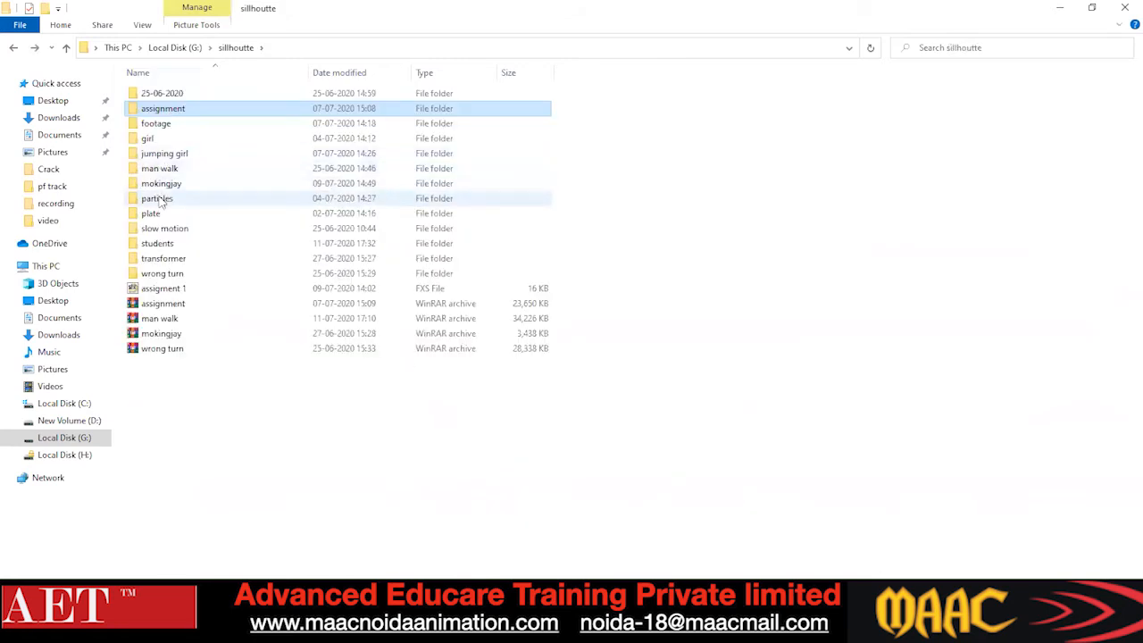
double_click(161, 200)
key(BackSpace)
double_click(161, 219)
double_click(163, 98)
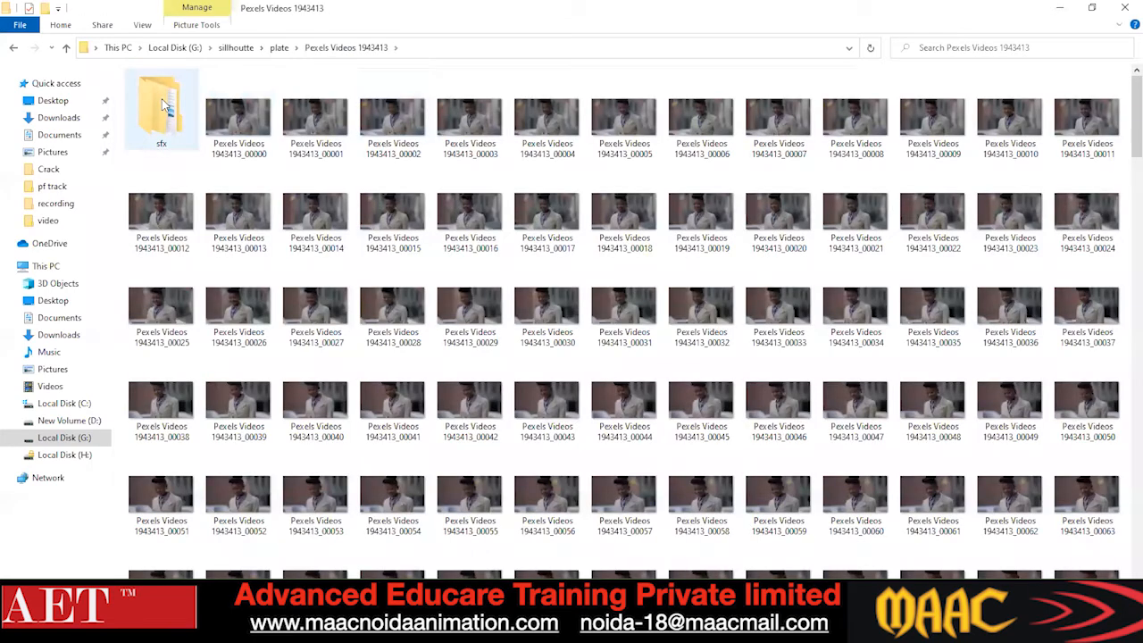
key(BackSpace)
Switch to Chrome and open pexels.com/videos in a new tab.
click(639, 630)
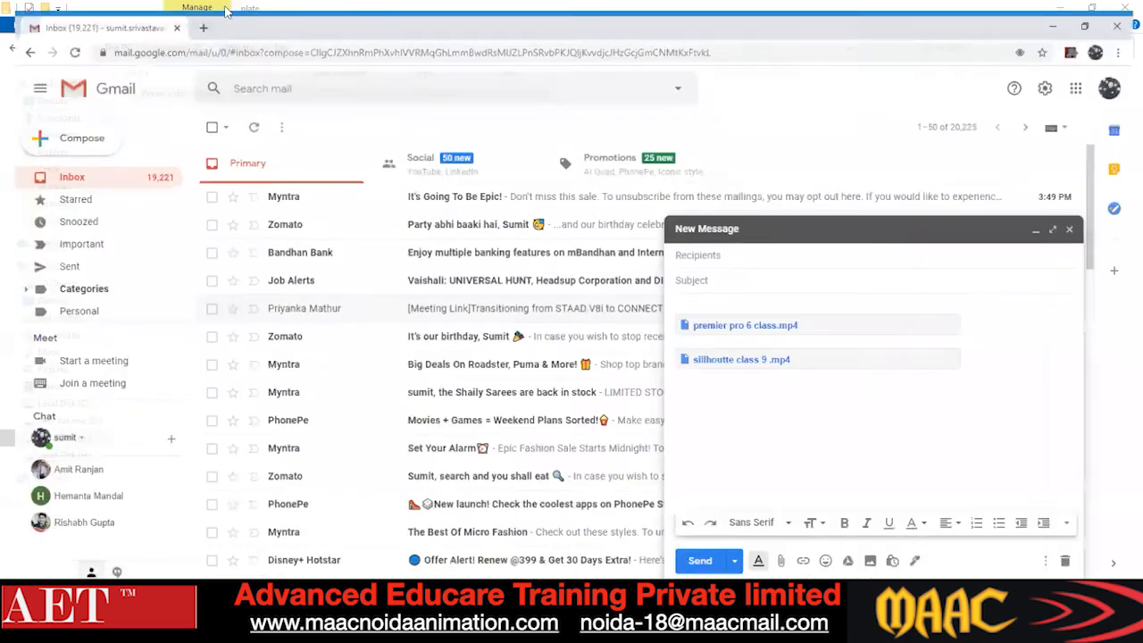
click(194, 13)
click(206, 41)
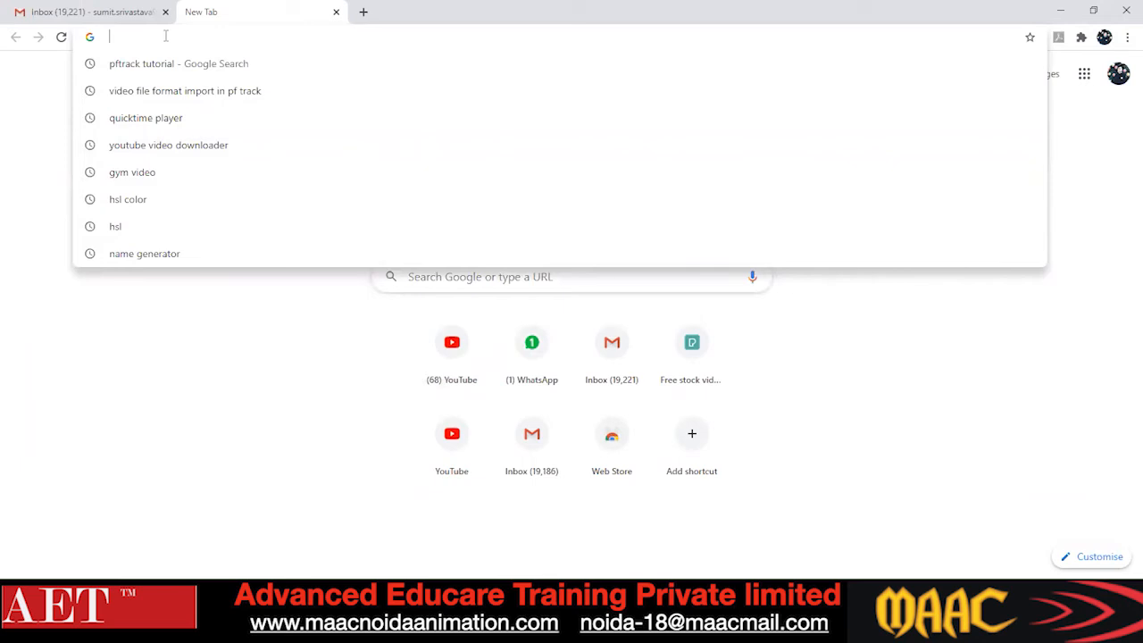
text(pe)
key(Return)
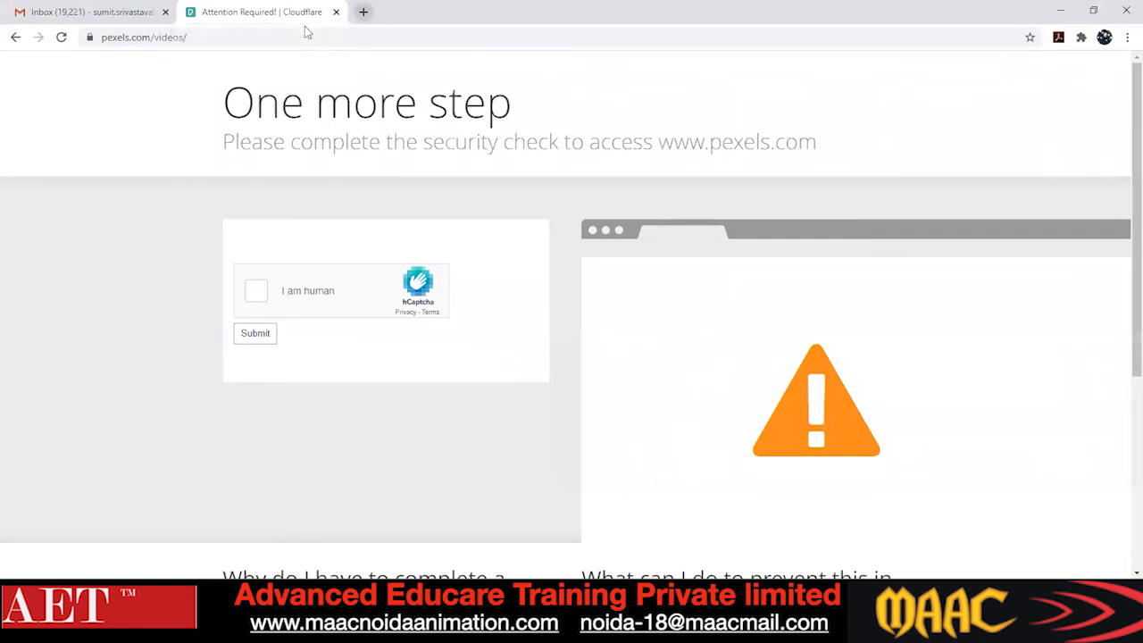
Search Google for pexels in a new tab and open the Pexels free stock photos site.
click(362, 12)
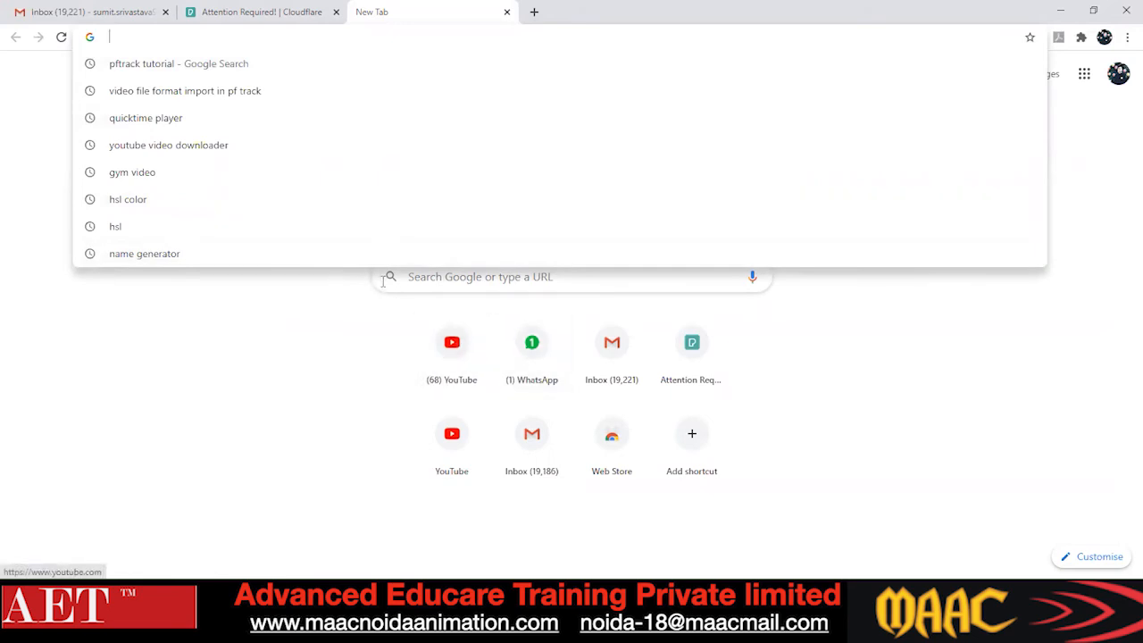
click(427, 276)
text(g)
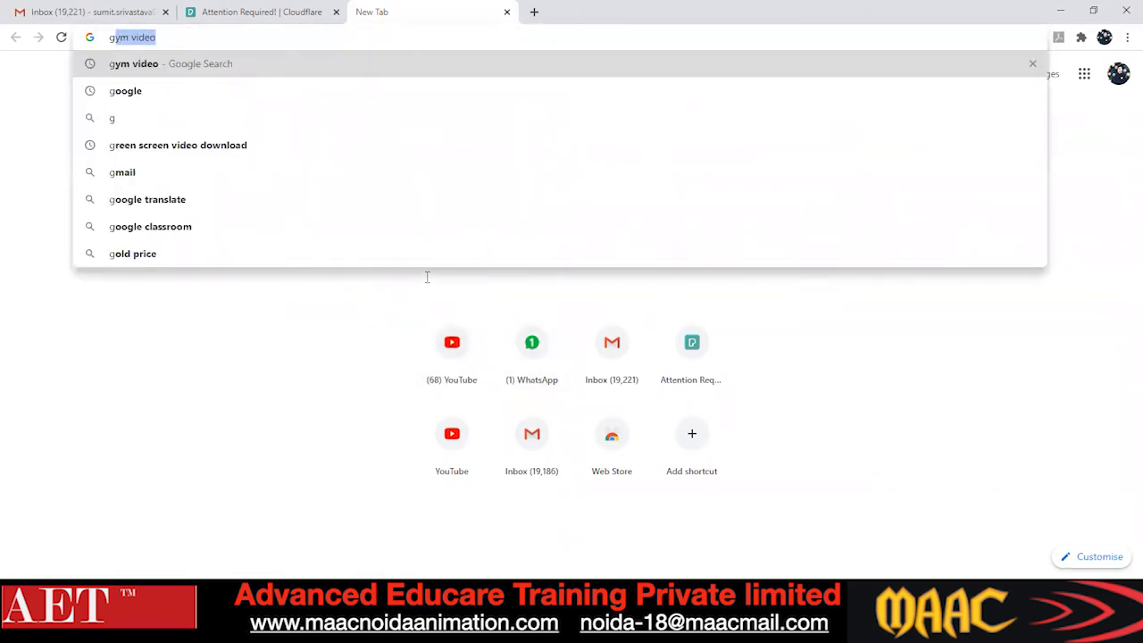
key(Down)
key(Return)
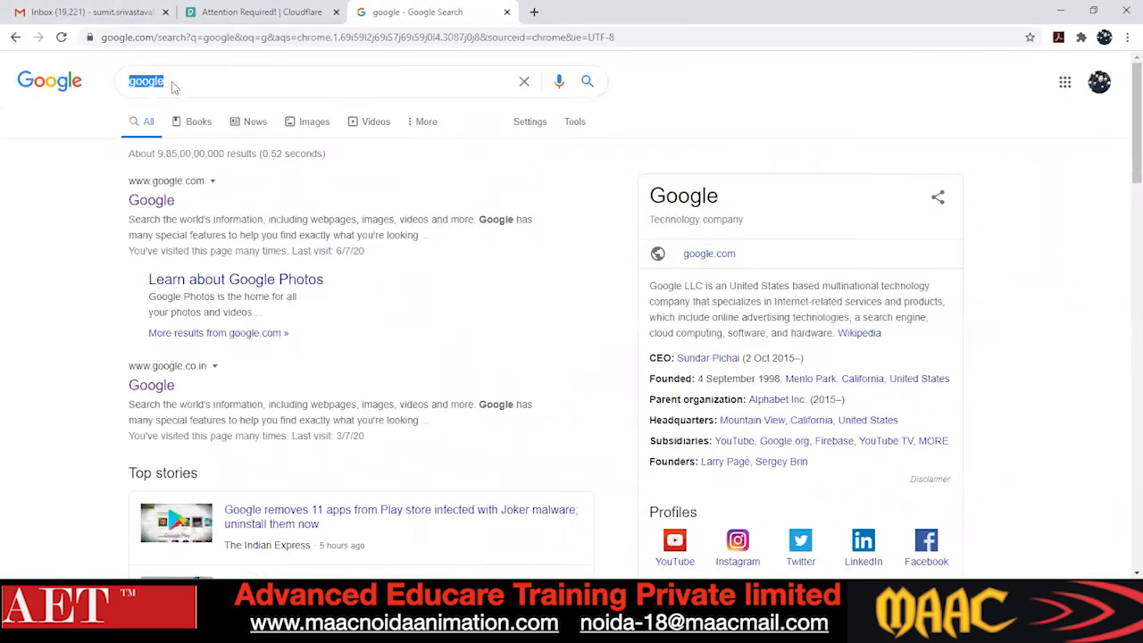
key(BackSpace)
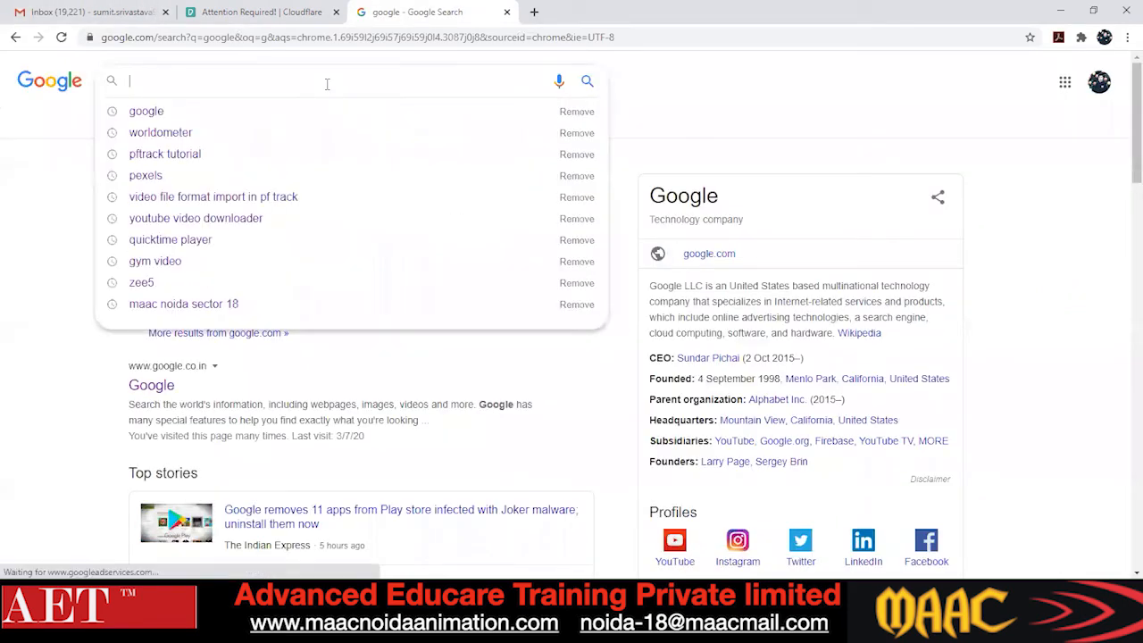
text(pe)
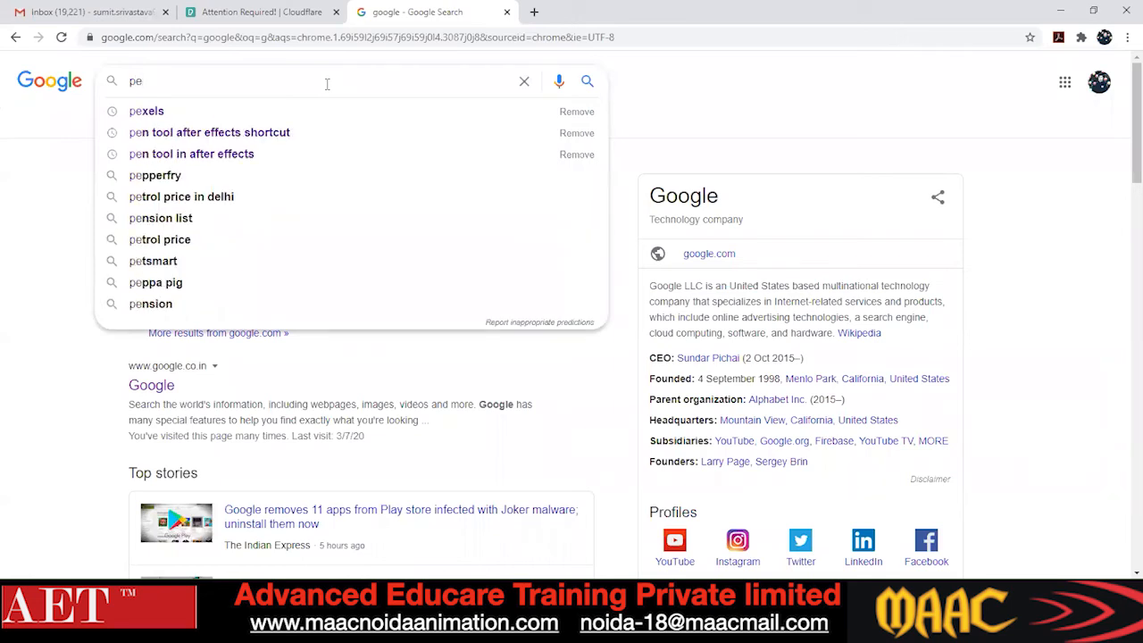
key(Down)
key(Return)
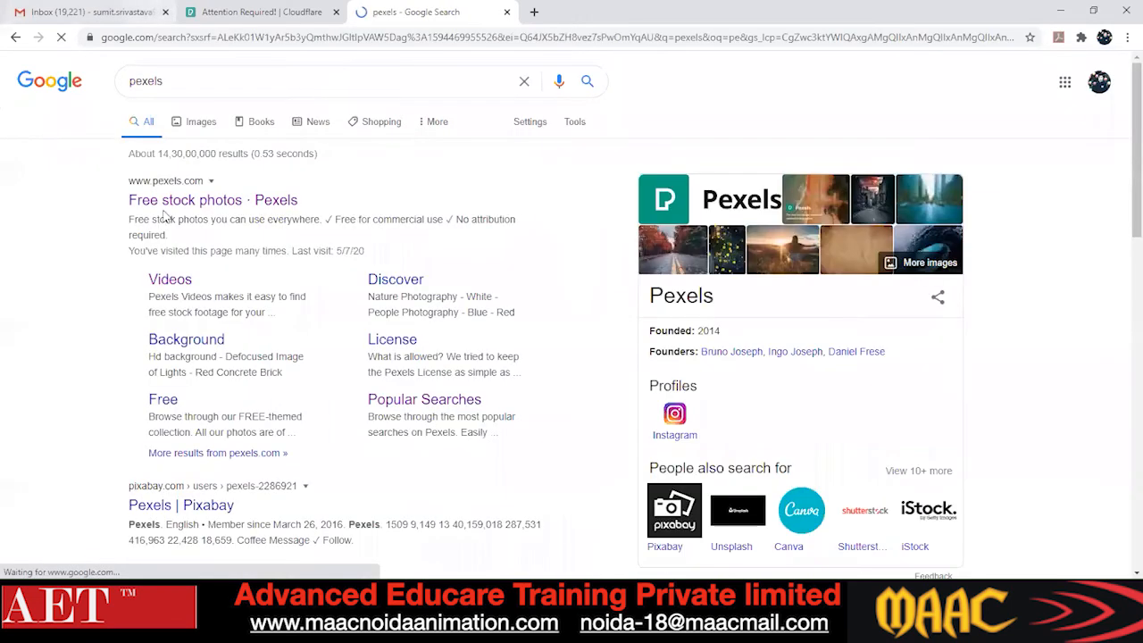
click(183, 204)
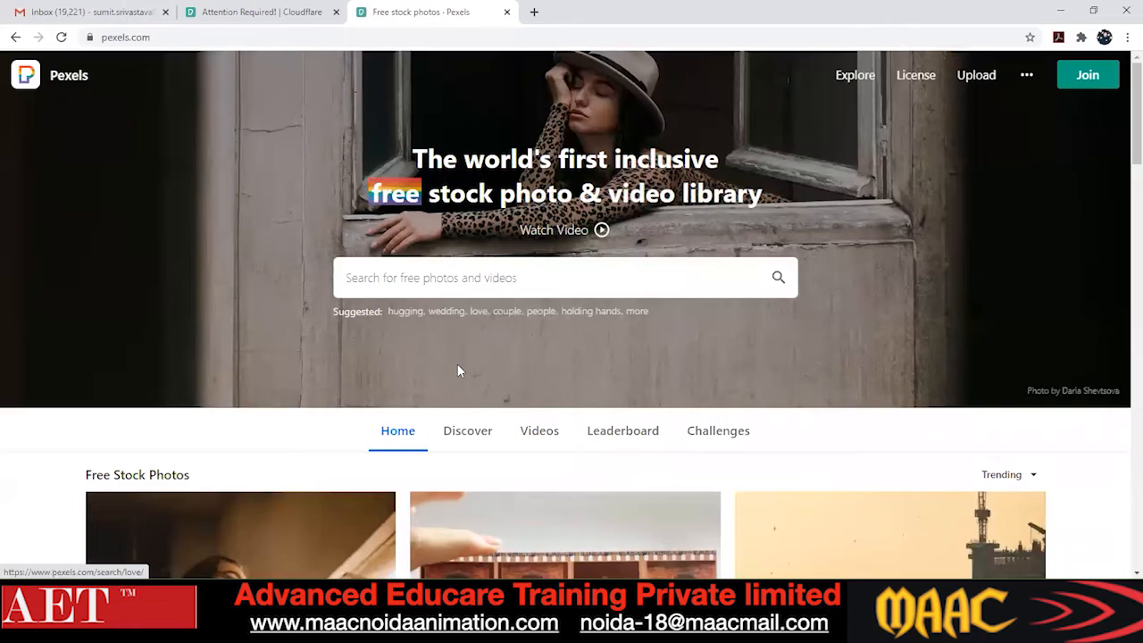
Browse the free stock photos on the Pexels home page and open the photo of three people on steps in a background tab.
scroll(457, 366, down, 5)
scroll(456, 372, down, 8)
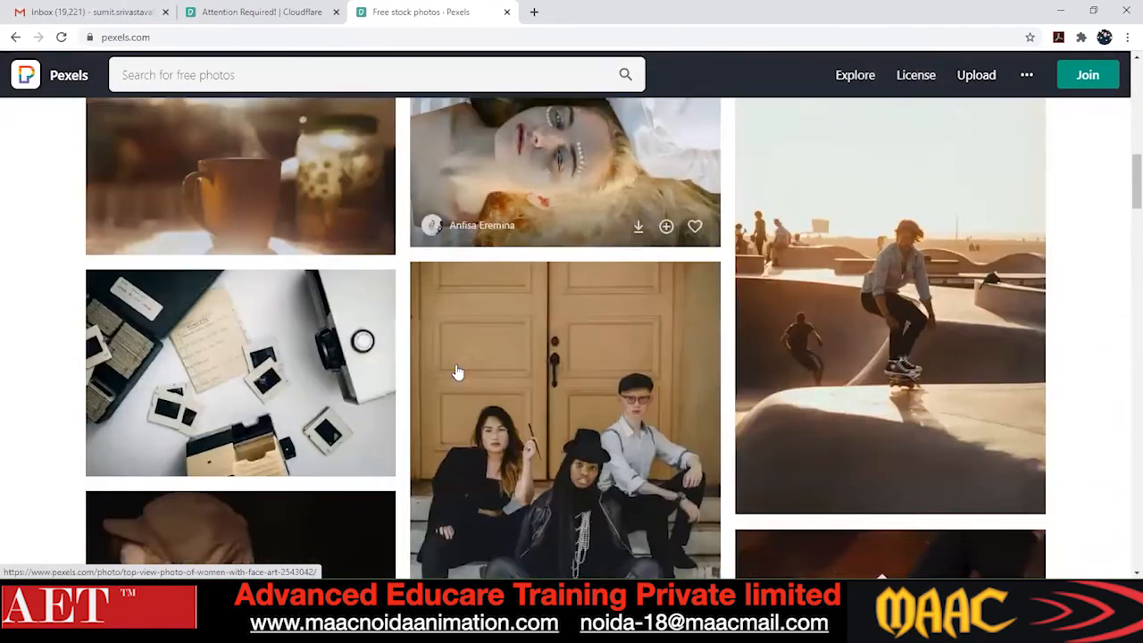
scroll(457, 374, down, 7)
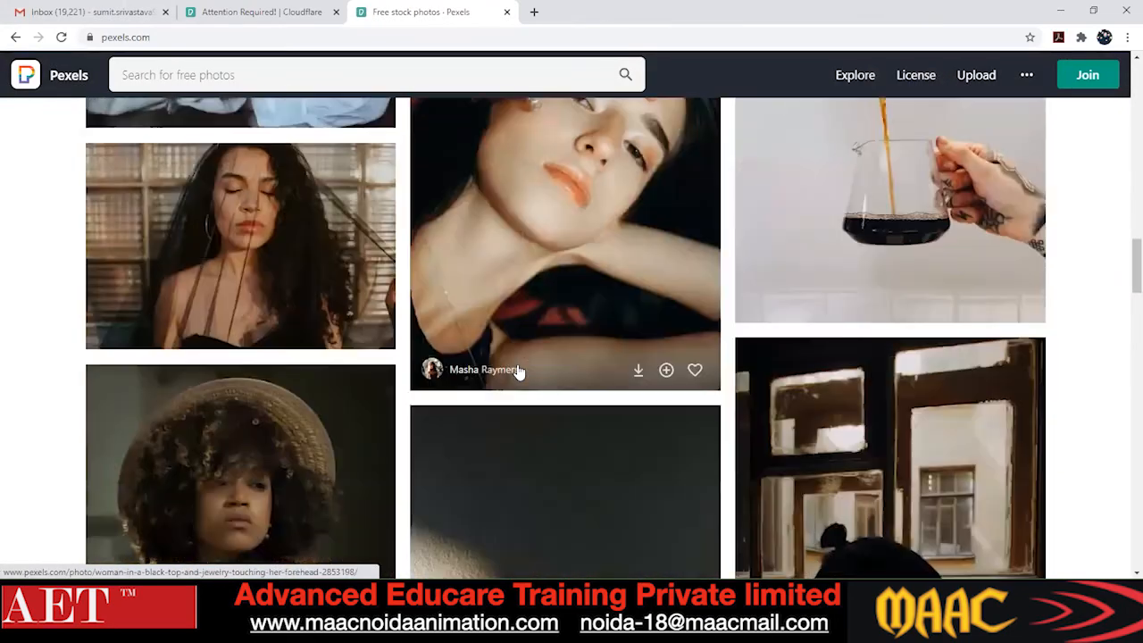
scroll(518, 372, down, 9)
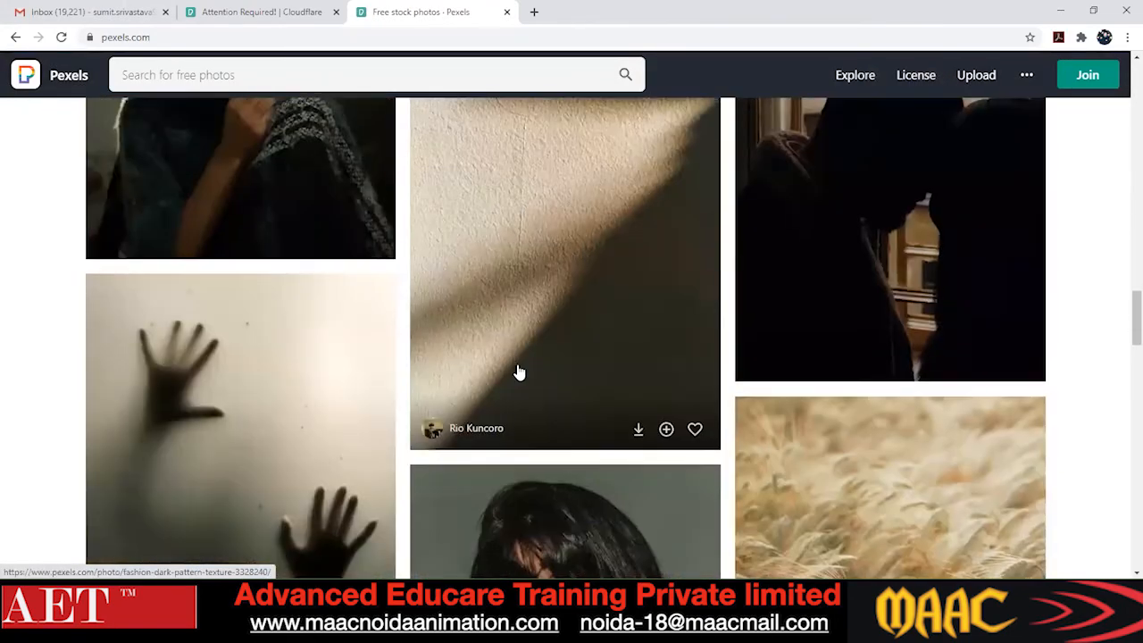
scroll(518, 372, down, 6)
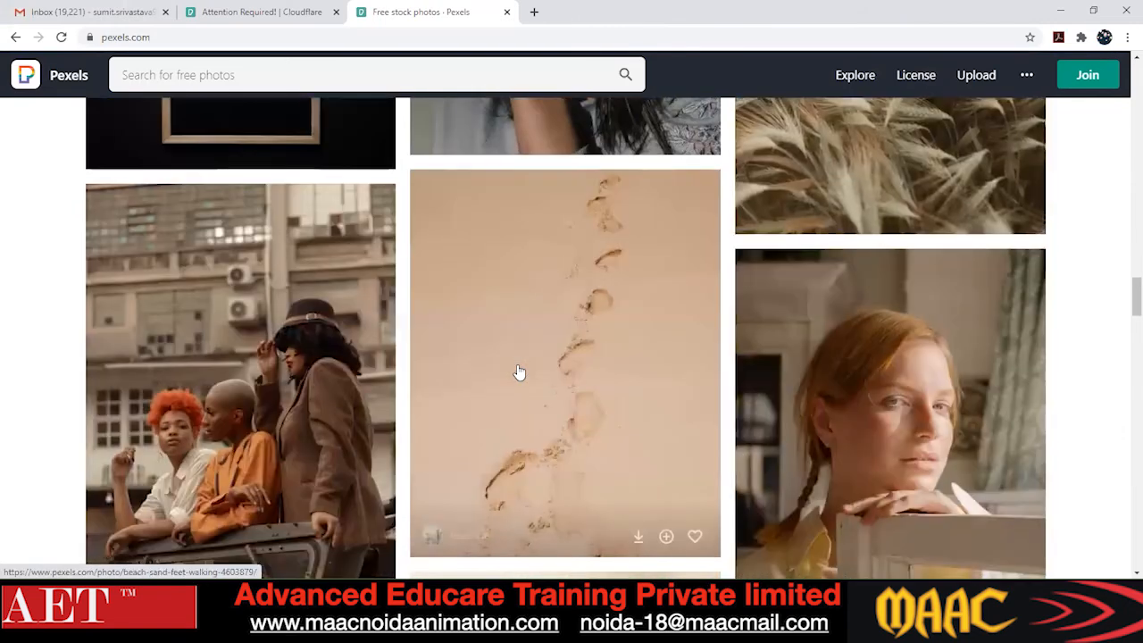
scroll(518, 371, down, 7)
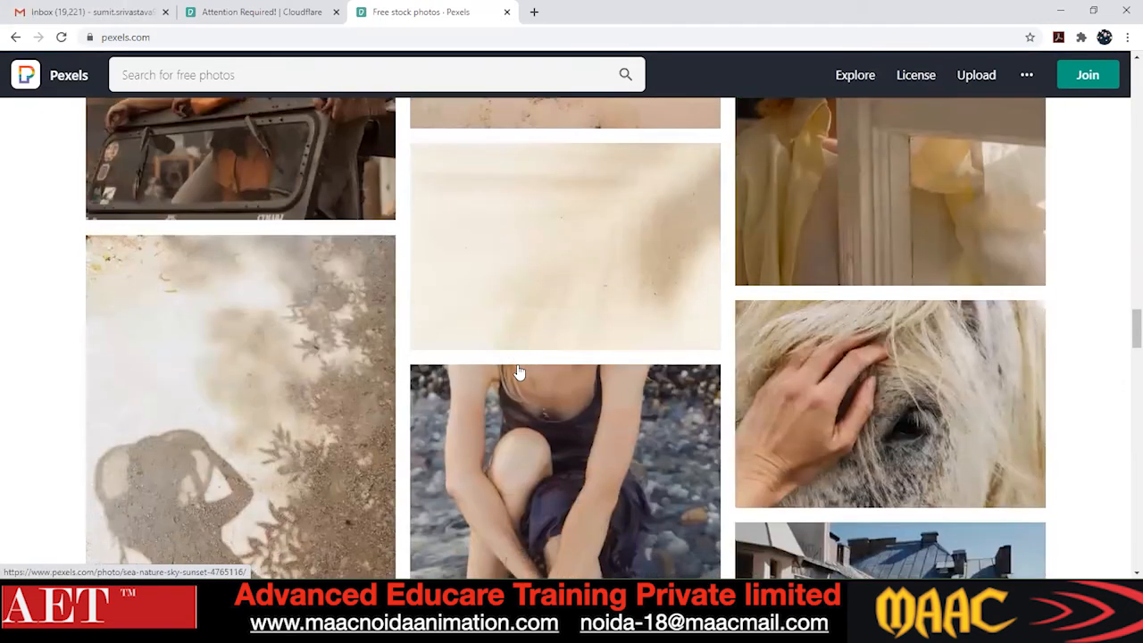
scroll(518, 371, down, 6)
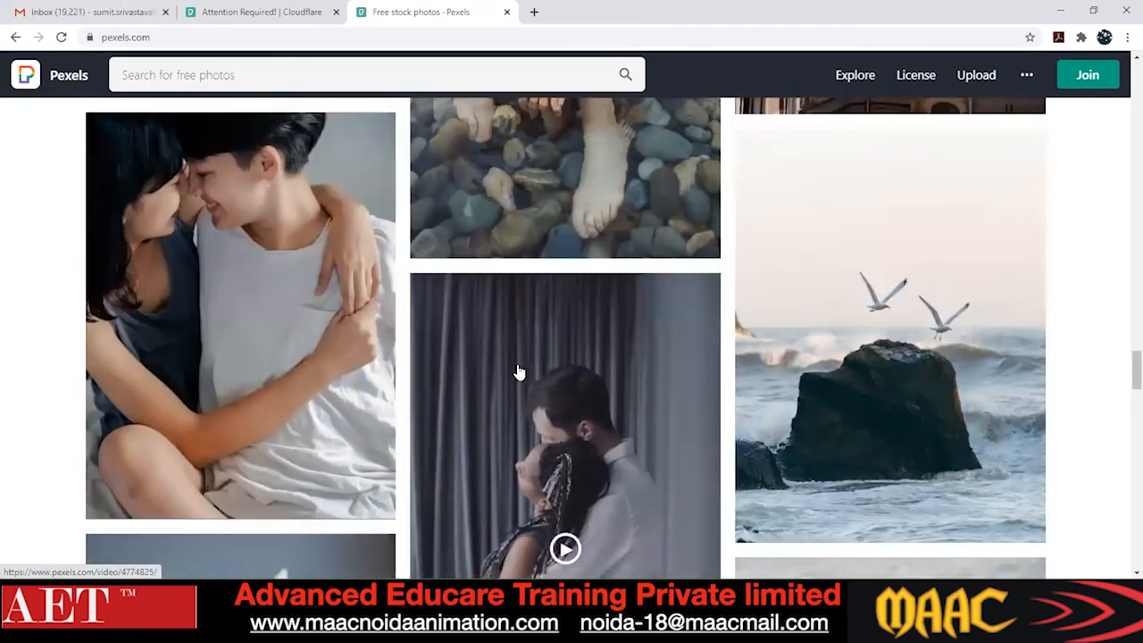
scroll(514, 349, down, 1)
scroll(505, 322, up, 5)
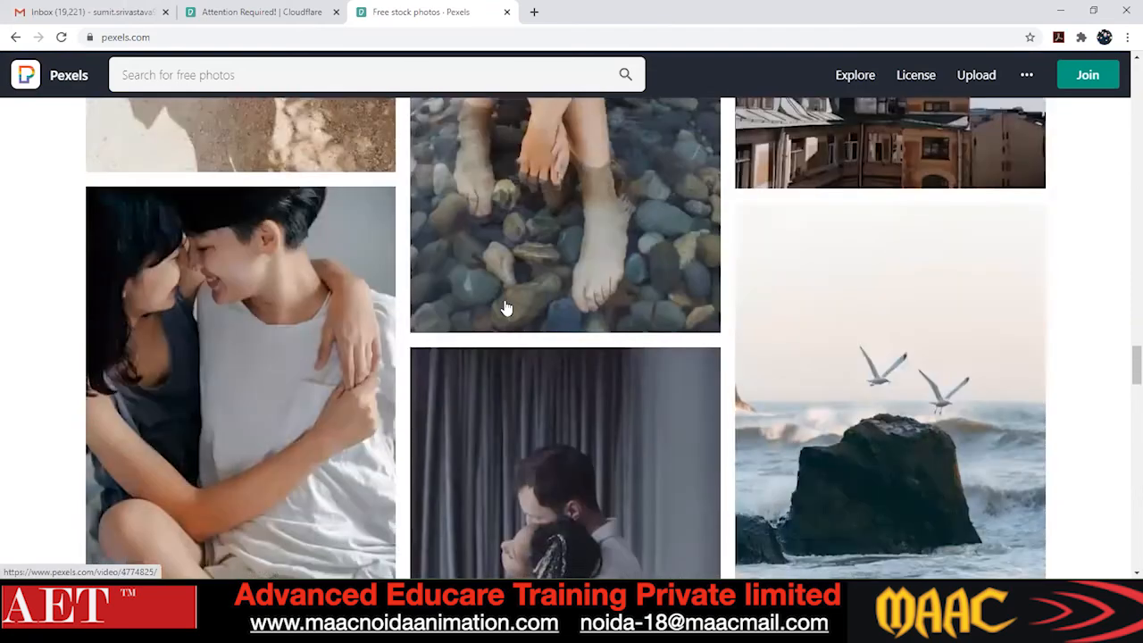
scroll(518, 306, up, 6)
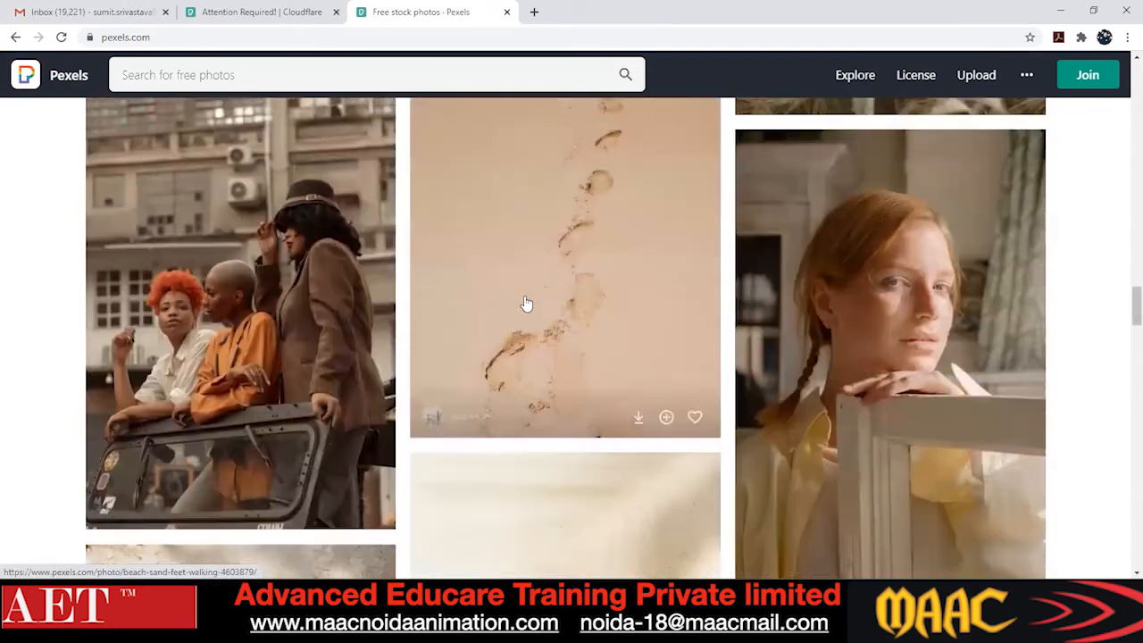
scroll(527, 304, up, 10)
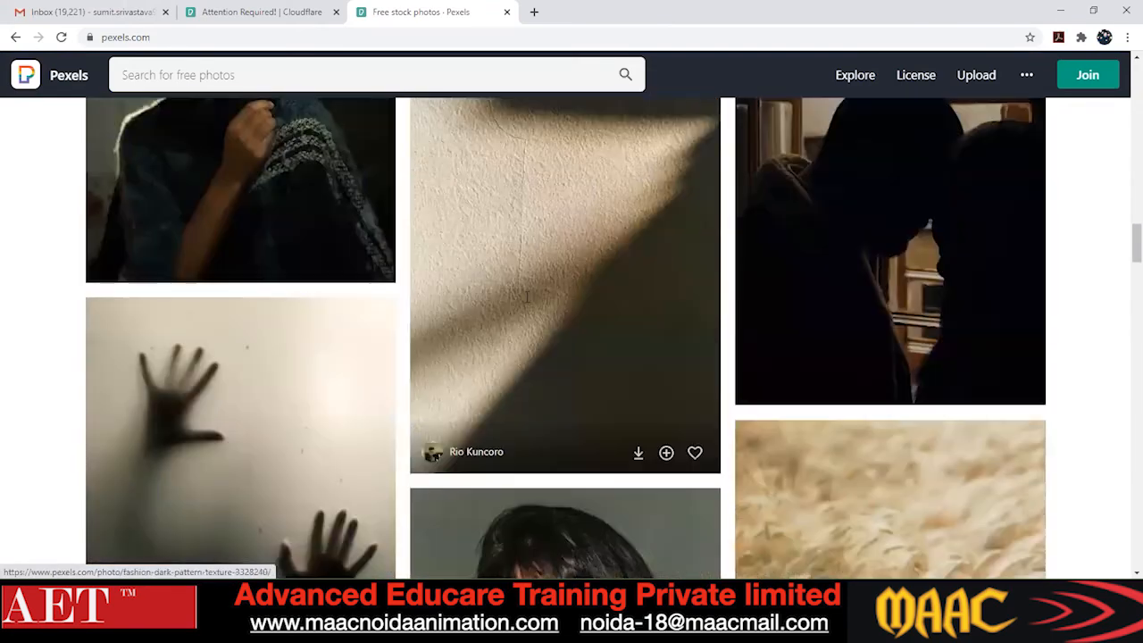
scroll(527, 297, up, 10)
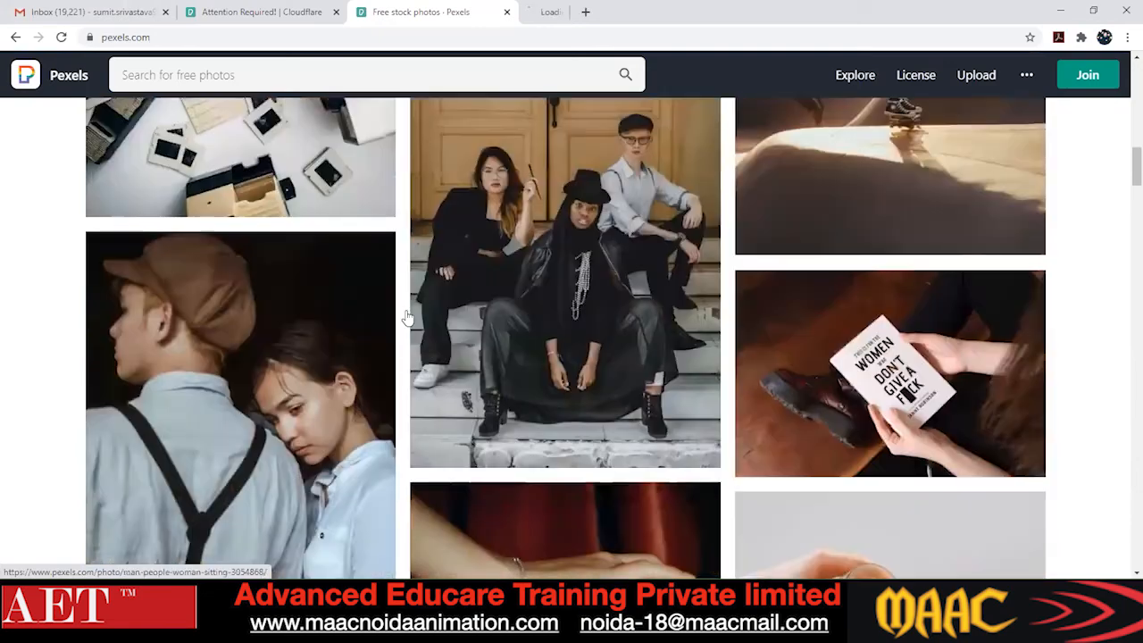
middle_click(466, 310)
scroll(470, 308, up, 10)
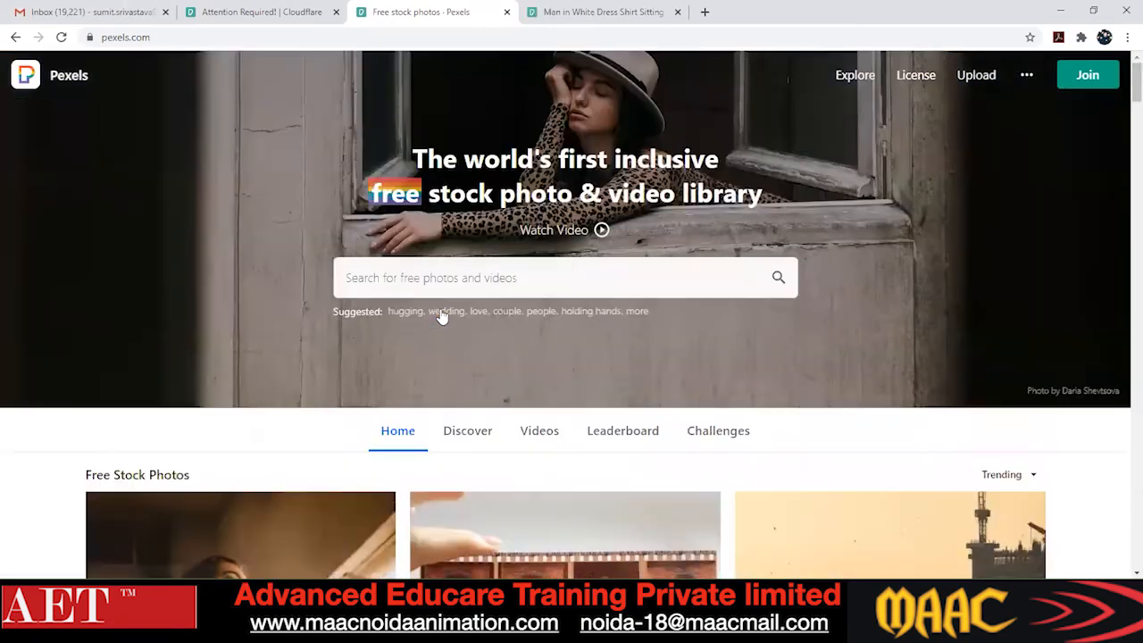
Look through the suggested wedding photos, try their video results and return to the Pexels home page.
click(446, 311)
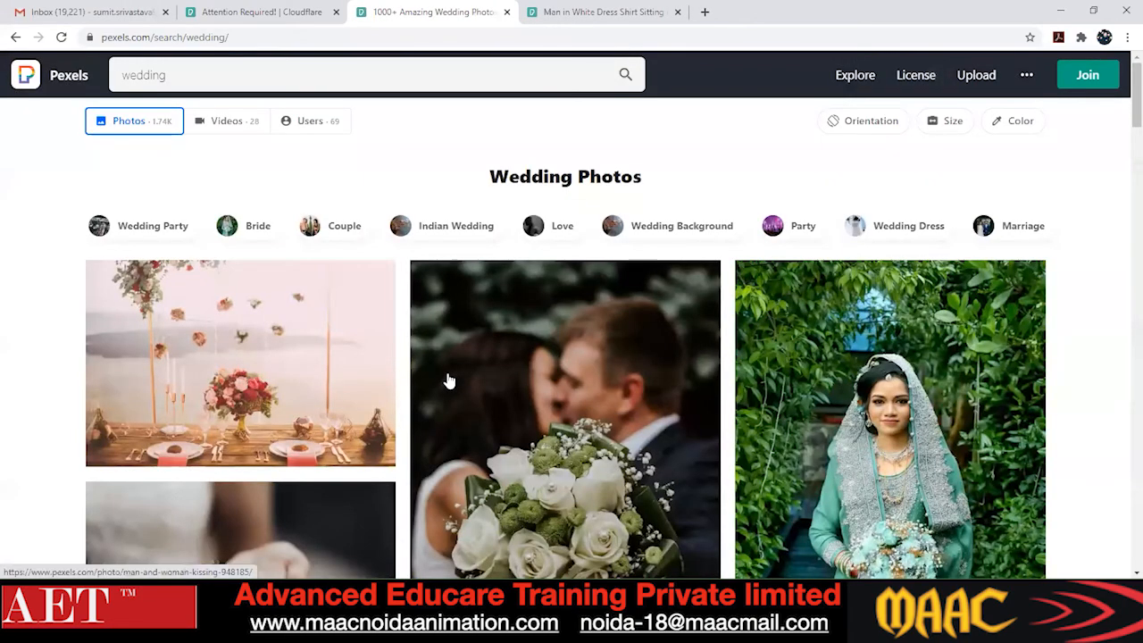
scroll(449, 381, down, 7)
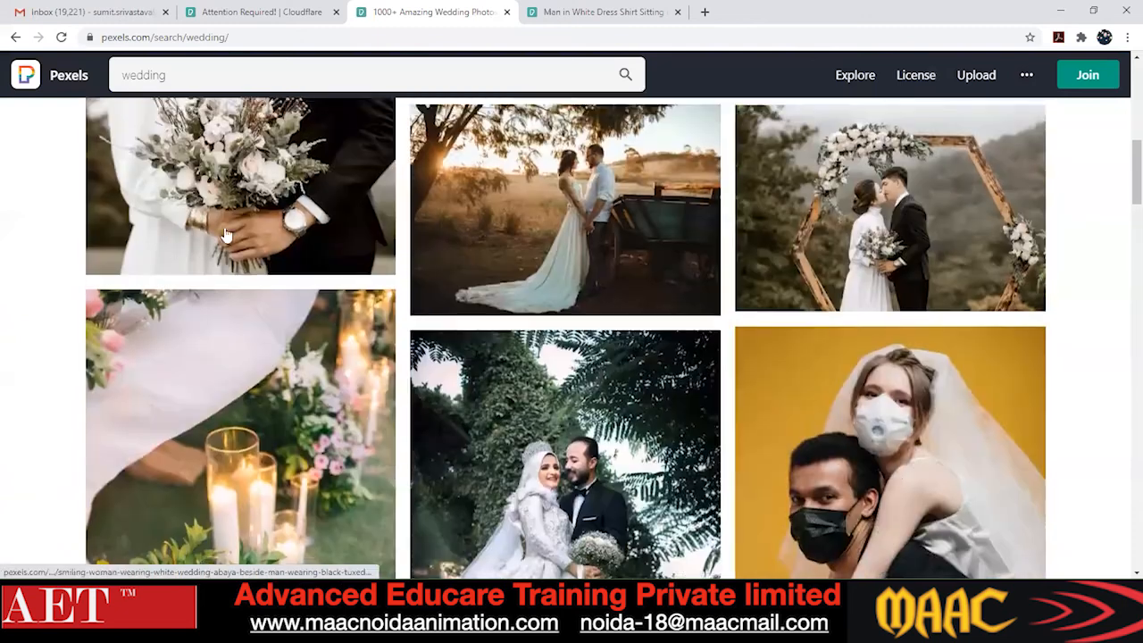
scroll(178, 179, up, 4)
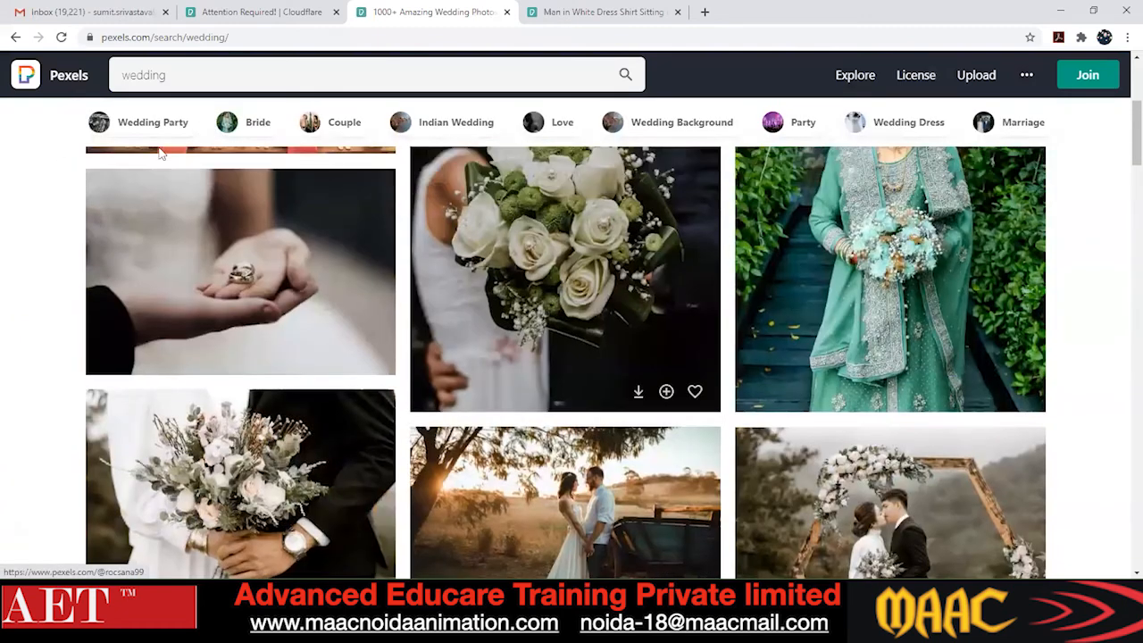
scroll(160, 153, up, 3)
click(226, 120)
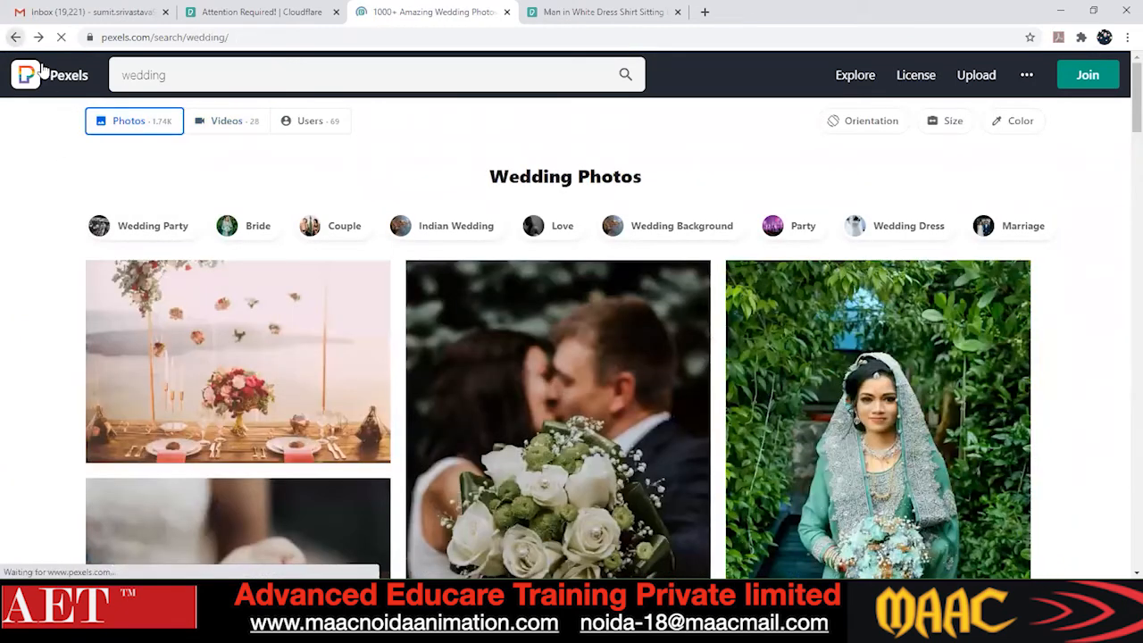
click(15, 37)
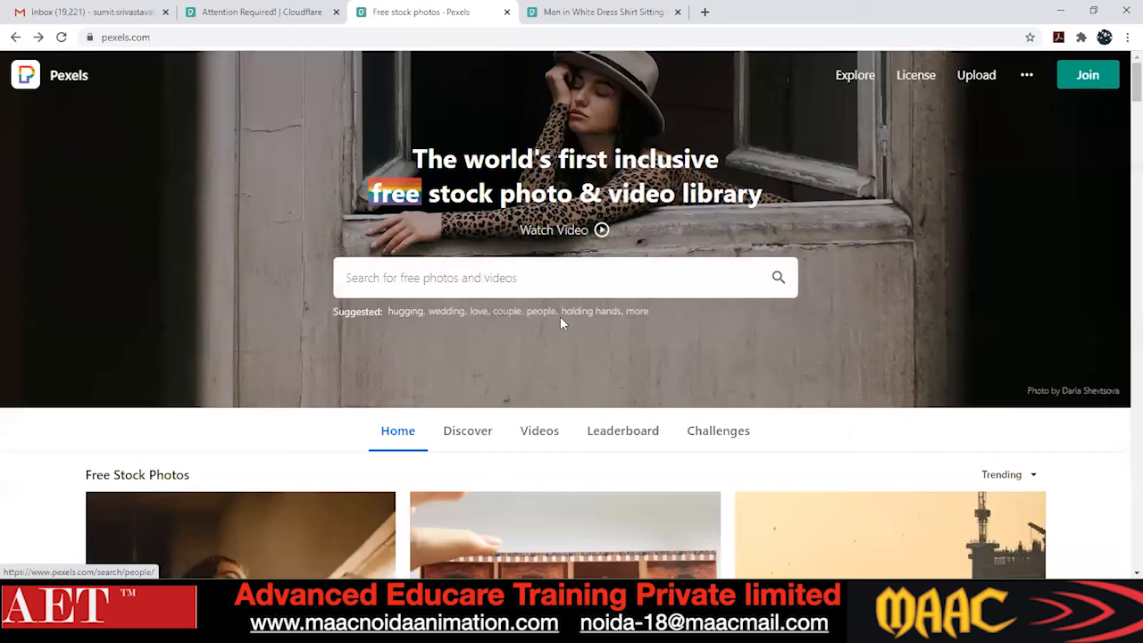
Browse the suggested people photos, open the low-angle picture of the woman sitting on a concrete wall and close it.
scroll(577, 393, down, 5)
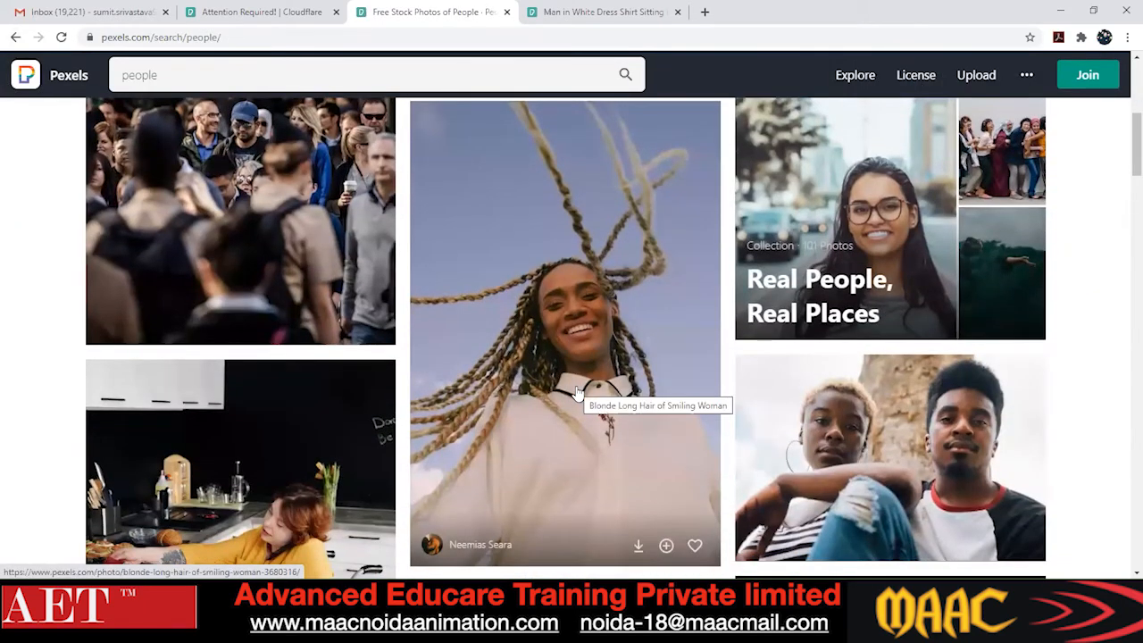
scroll(577, 393, down, 3)
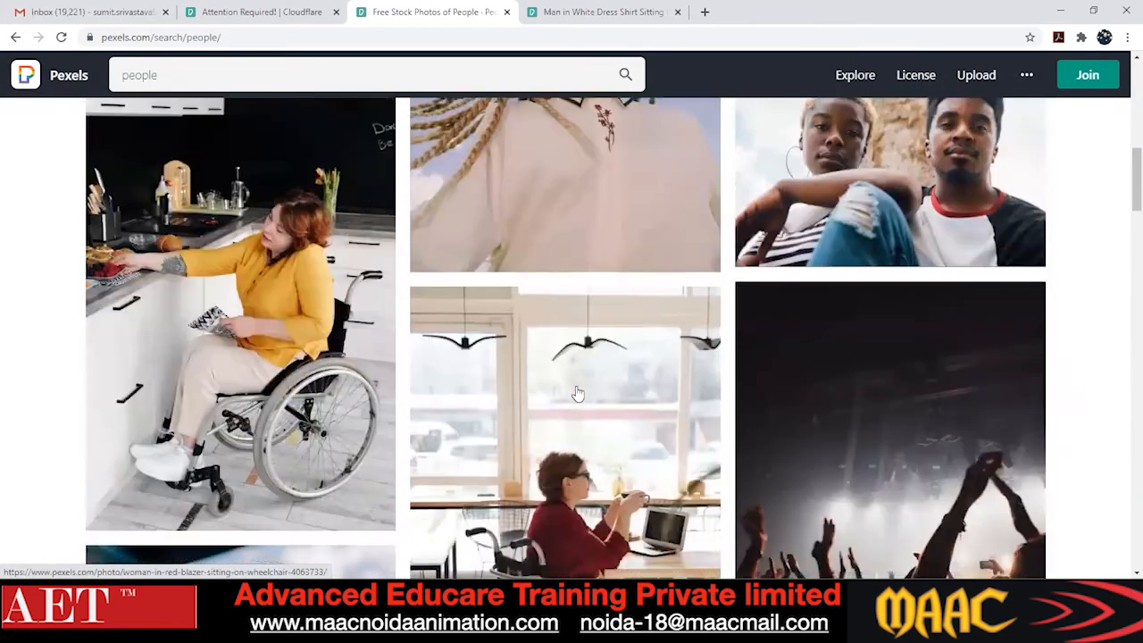
scroll(577, 393, down, 2)
scroll(577, 393, down, 3)
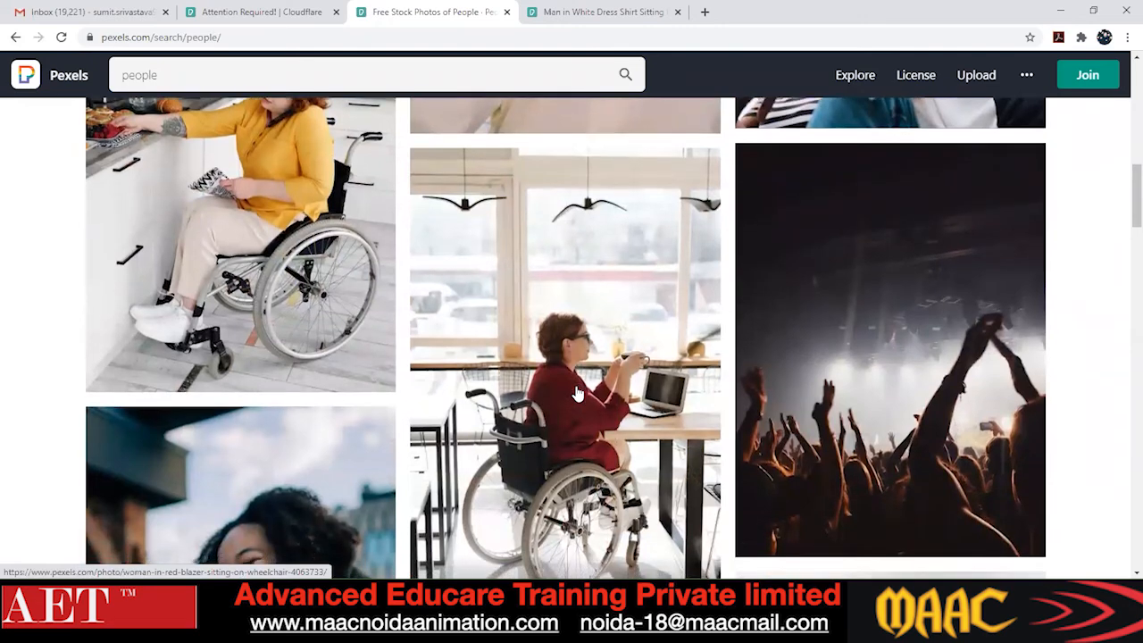
scroll(573, 388, down, 2)
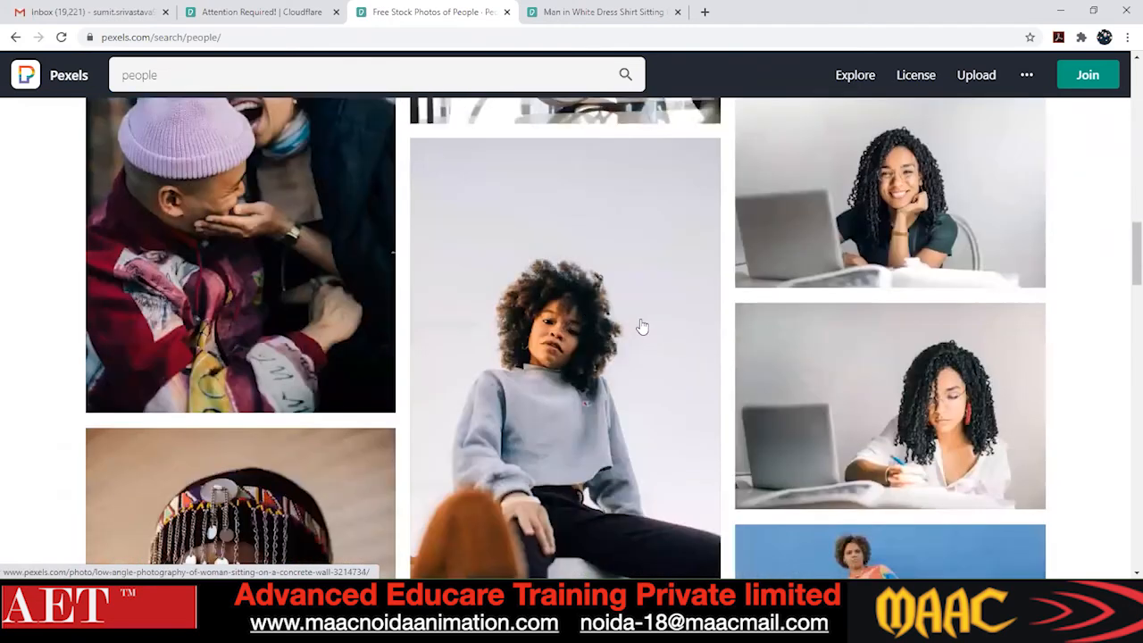
click(600, 242)
click(27, 78)
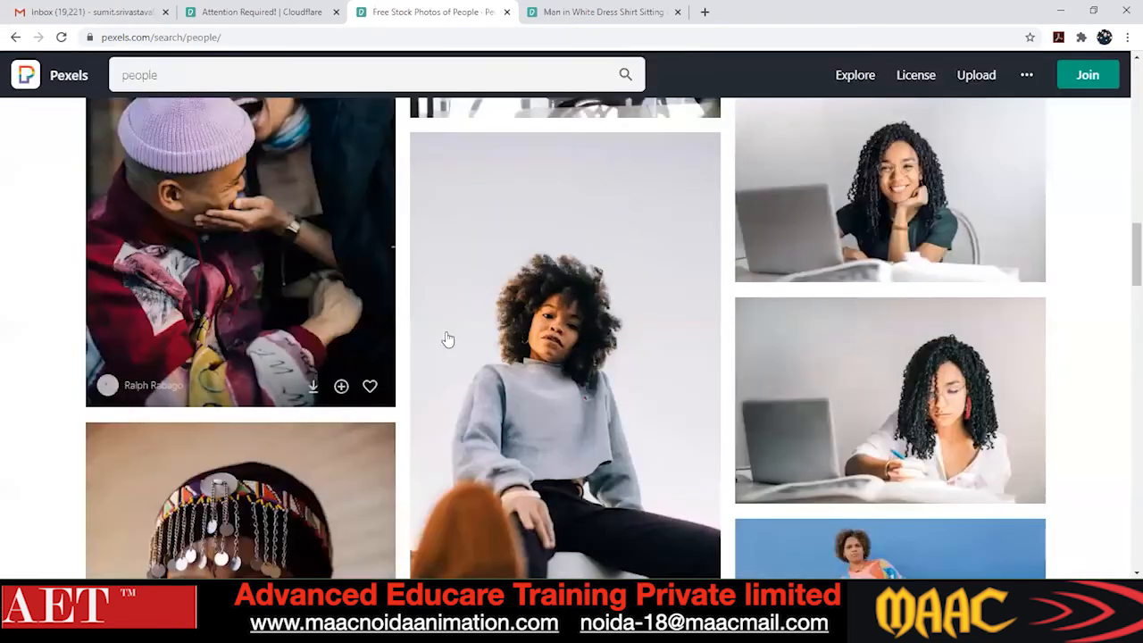
Examine more of the people search results, down to the two smiling women on a wooden bench.
scroll(564, 374, down, 5)
scroll(564, 374, down, 4)
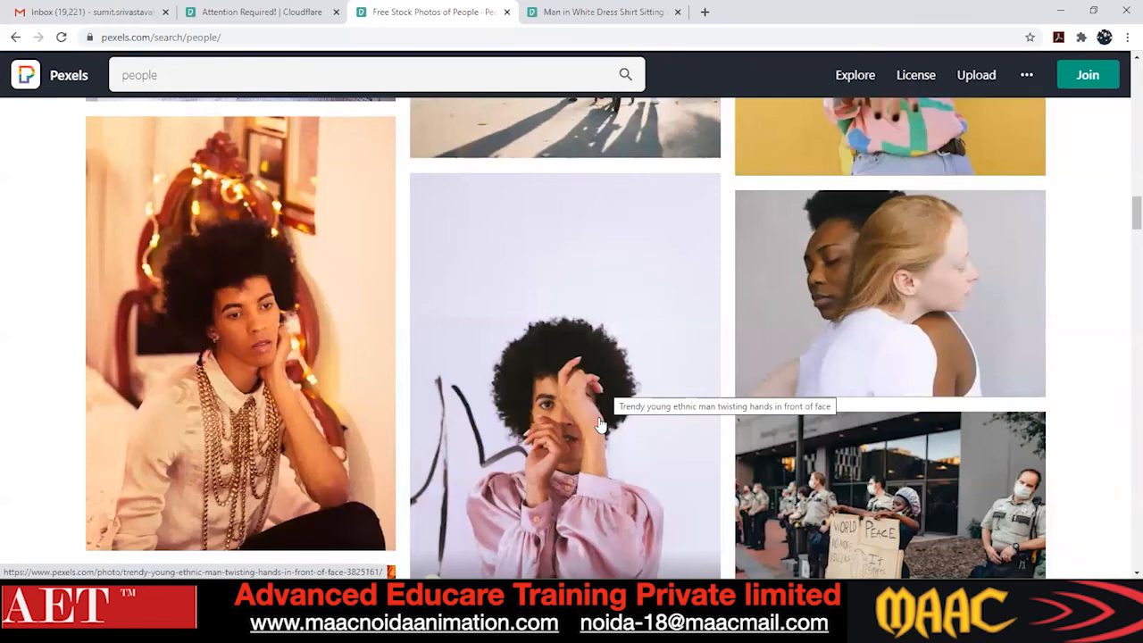
scroll(601, 425, down, 4)
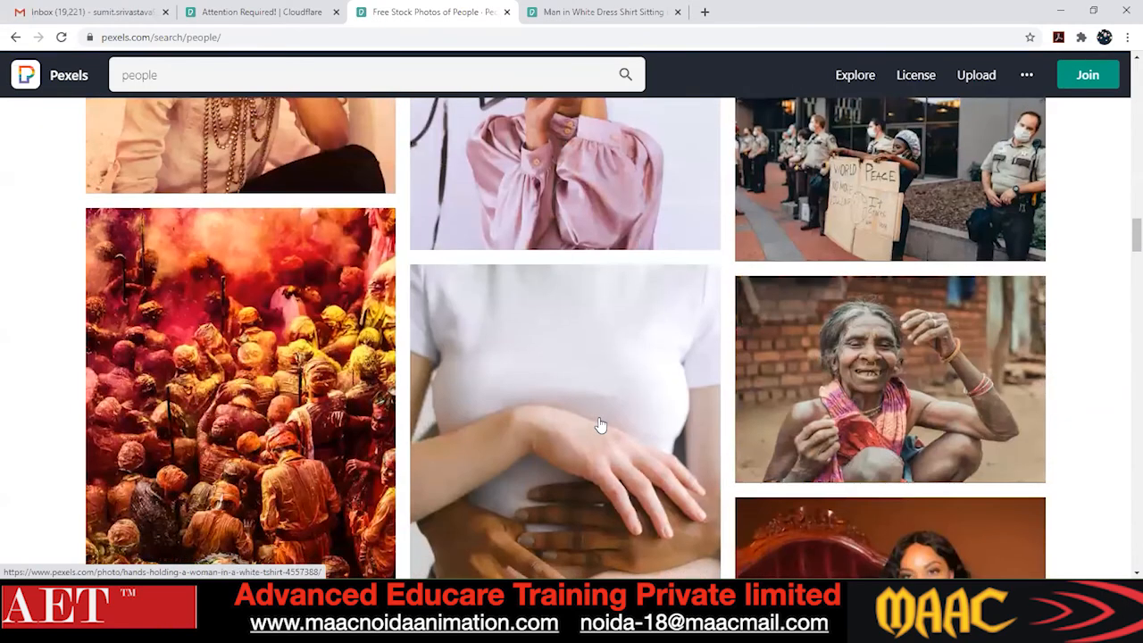
scroll(600, 425, down, 1)
scroll(601, 425, down, 2)
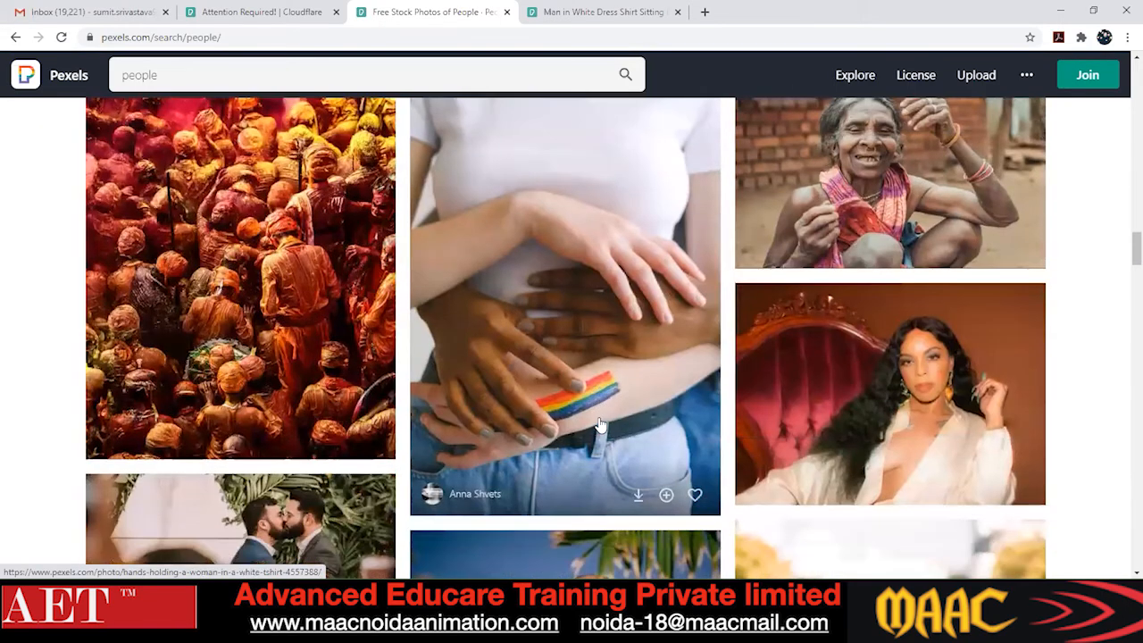
scroll(600, 425, down, 6)
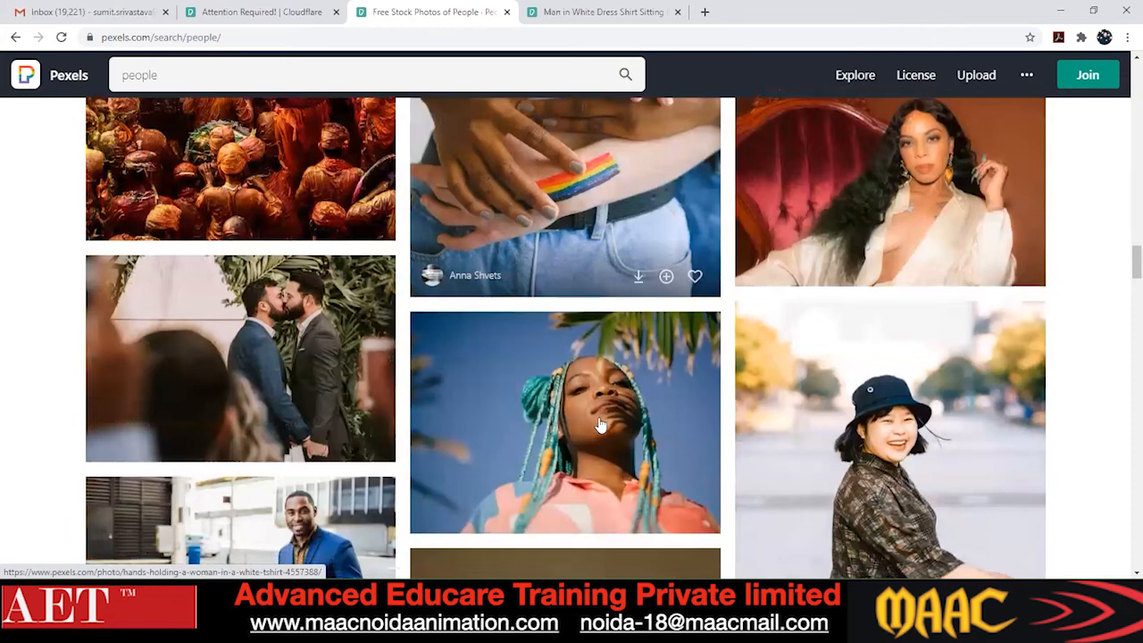
scroll(600, 425, down, 5)
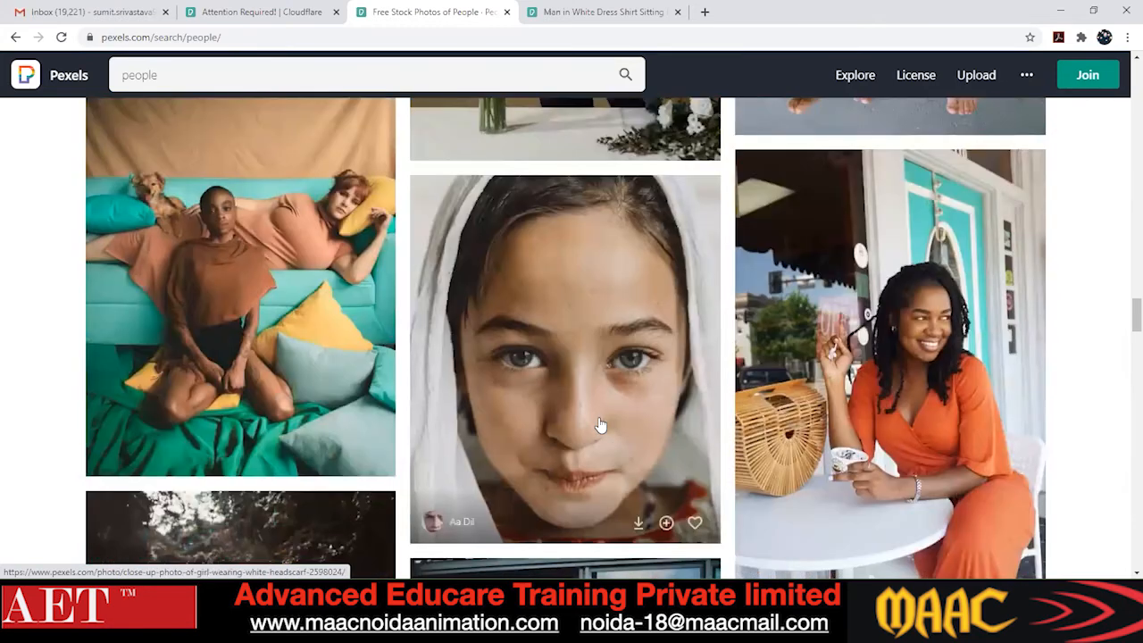
scroll(600, 425, down, 1)
scroll(601, 425, down, 2)
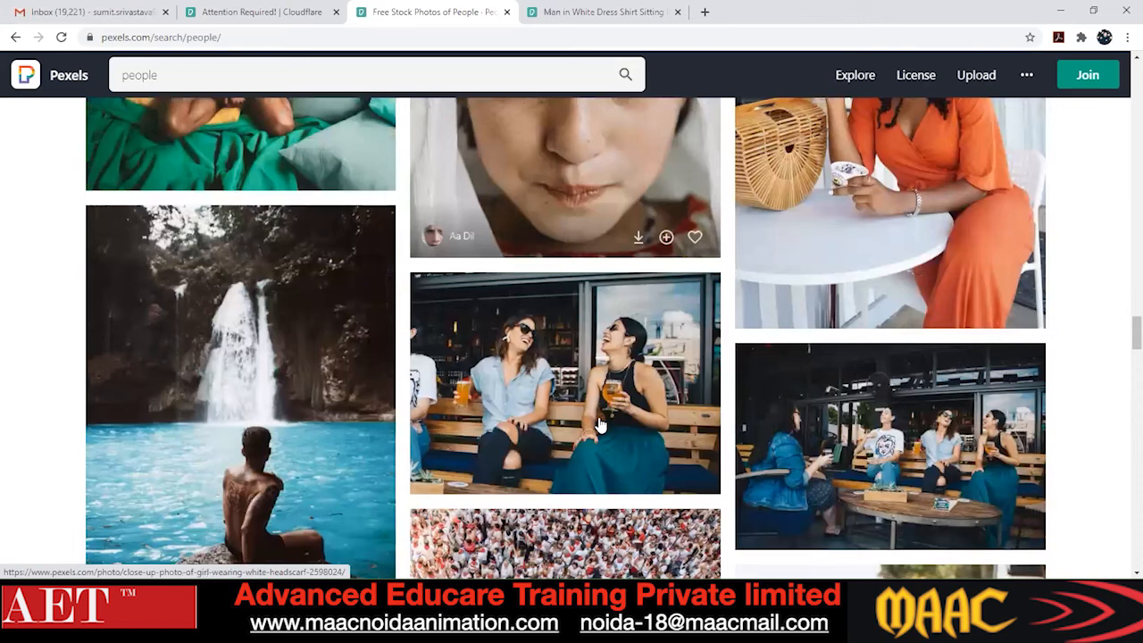
scroll(595, 409, down, 1)
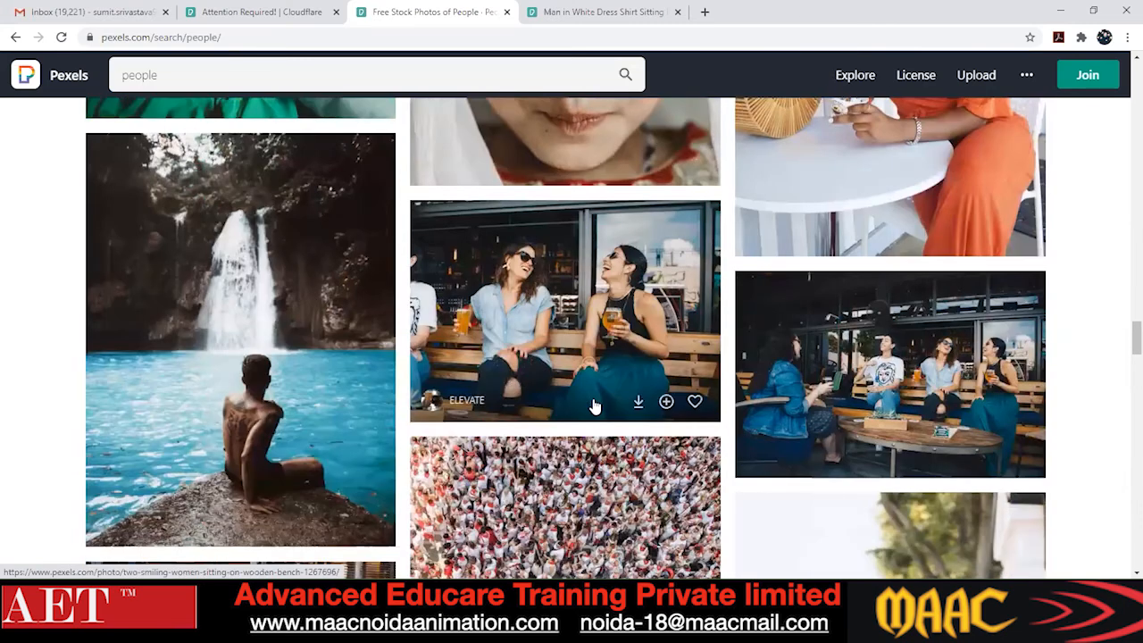
Examine more of the people photos, from the crowd and street pictures back to the man holding a white rose.
scroll(595, 404, down, 2)
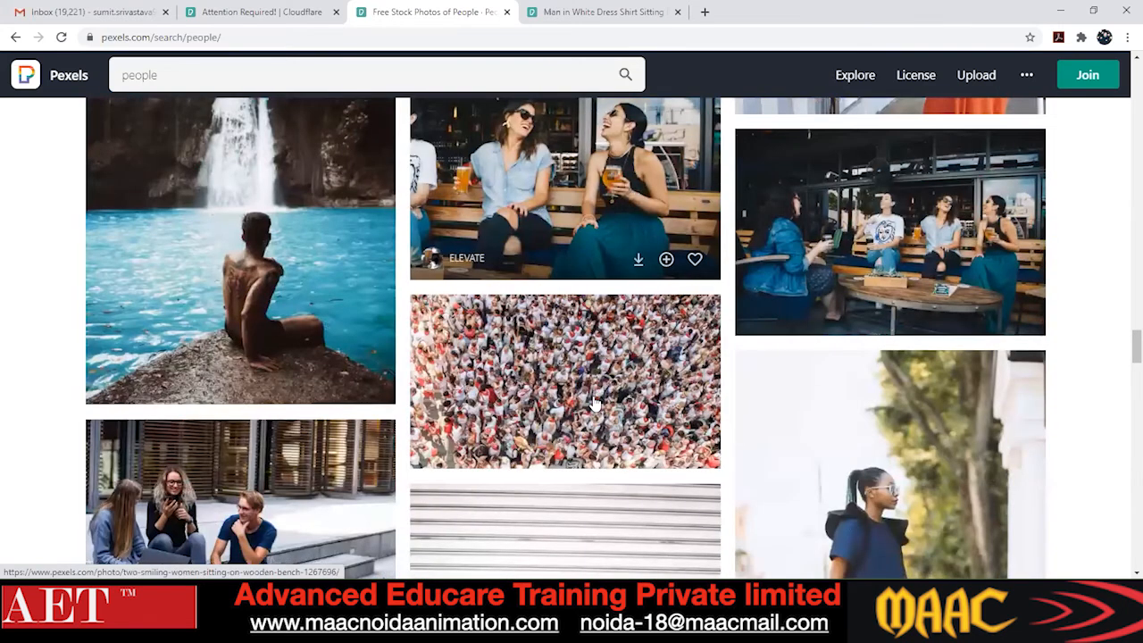
scroll(595, 404, down, 2)
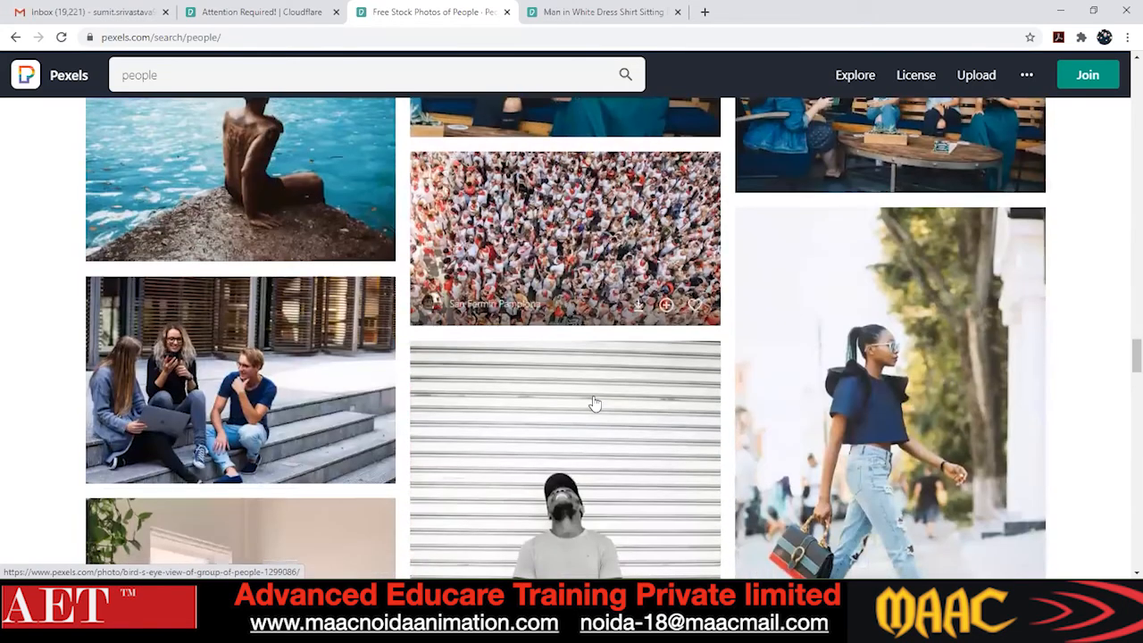
scroll(595, 404, up, 10)
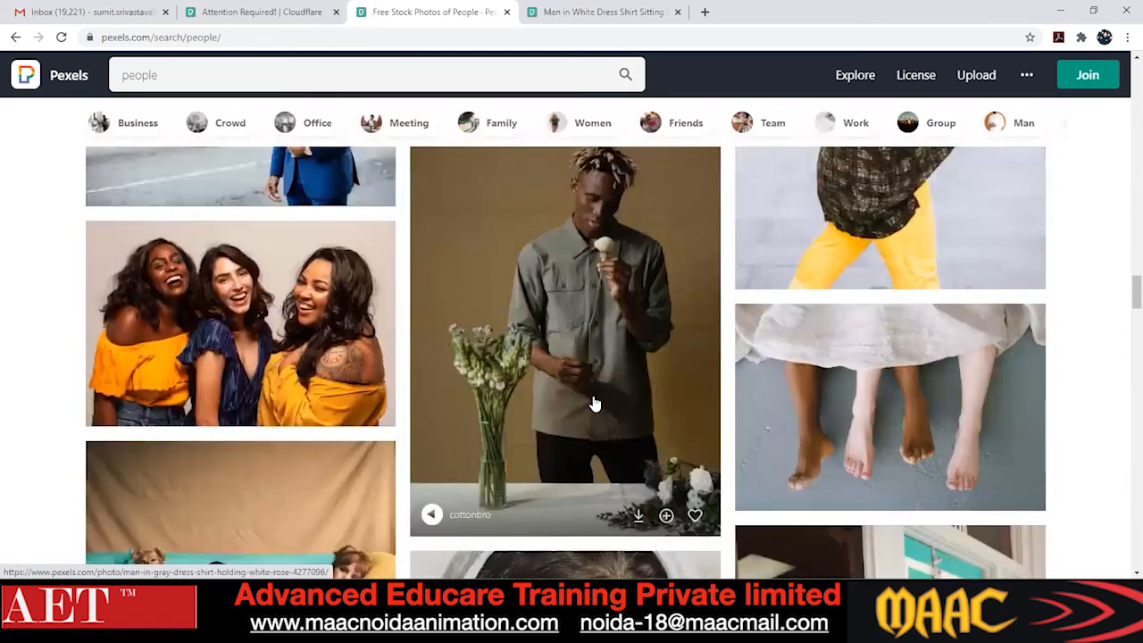
scroll(595, 404, up, 6)
scroll(596, 400, down, 6)
scroll(596, 401, down, 4)
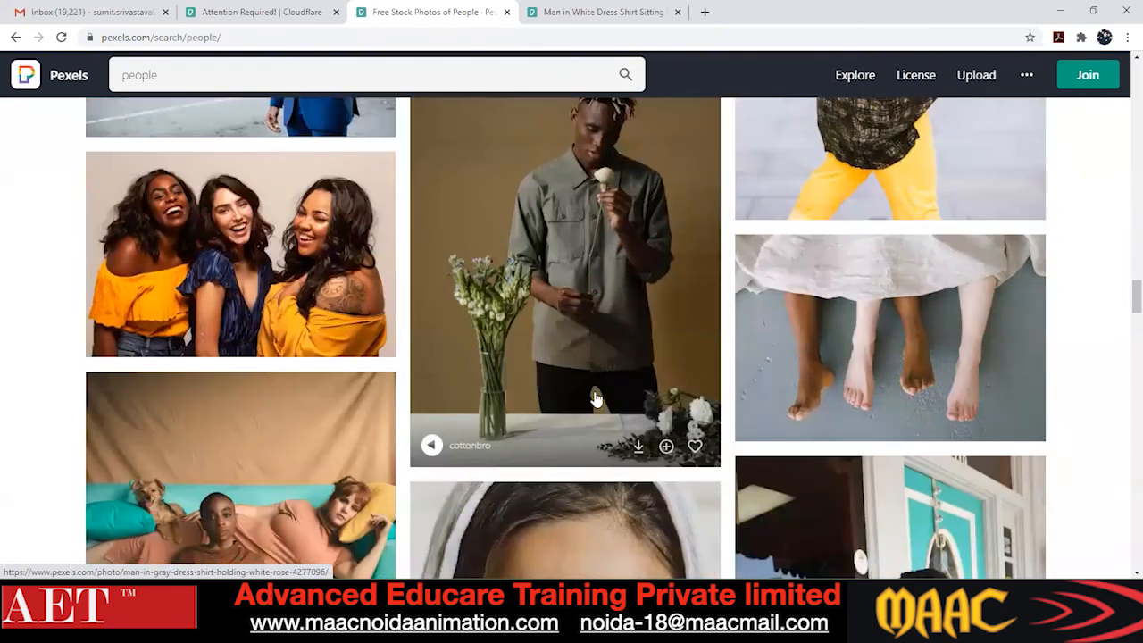
scroll(584, 383, up, 4)
Open the photo of the man in a gray shirt holding a white rose, inspect the hair enlarged, and close it.
click(612, 433)
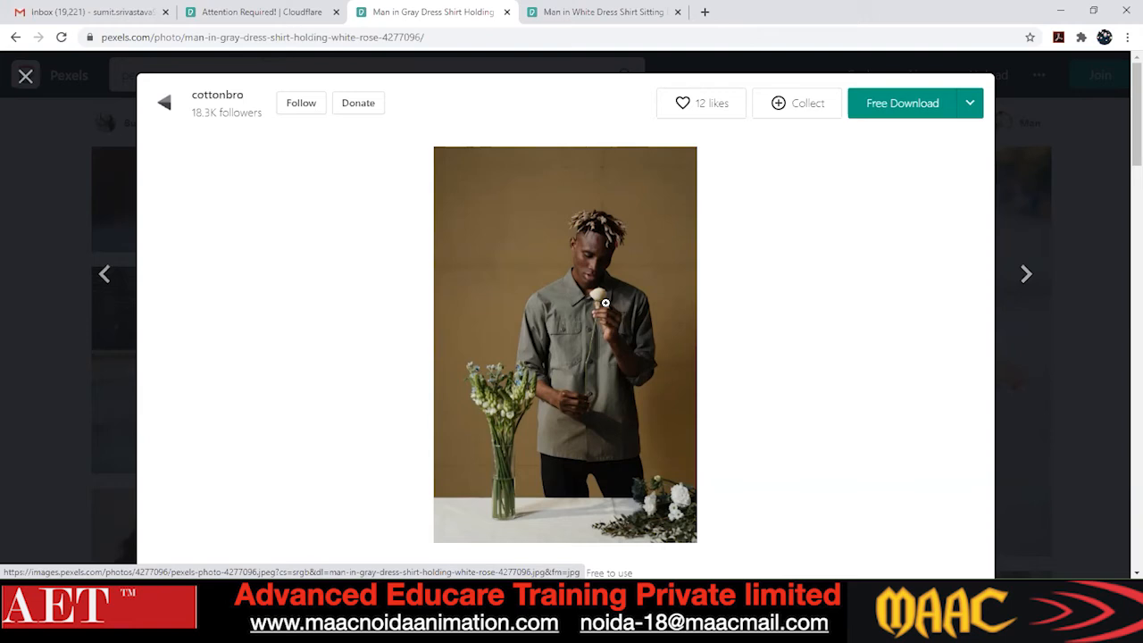
click(566, 266)
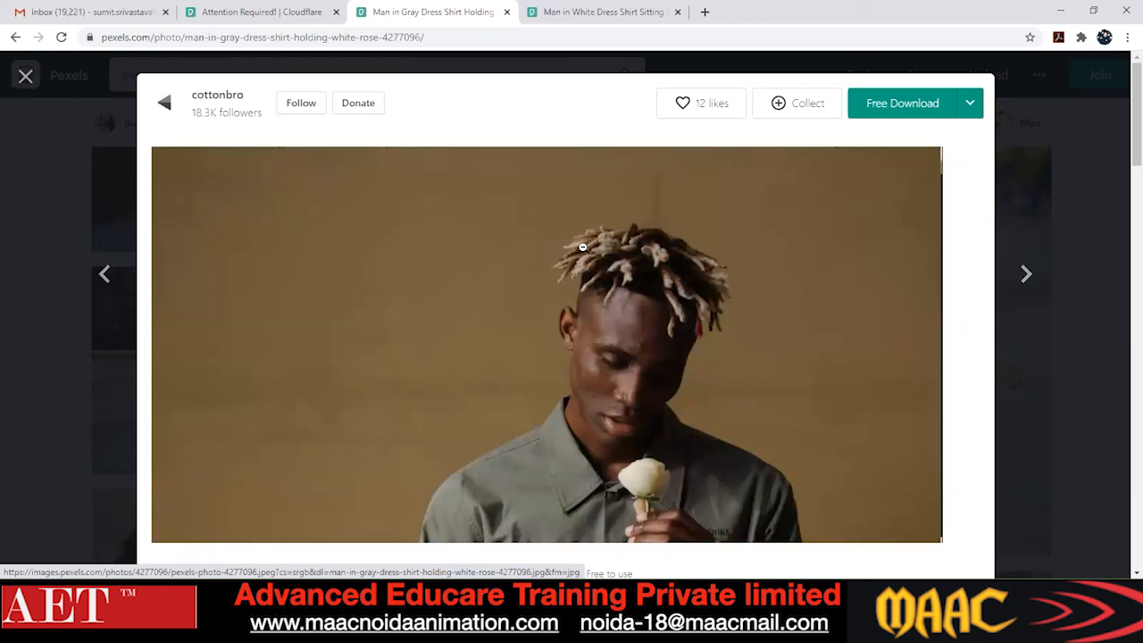
click(710, 292)
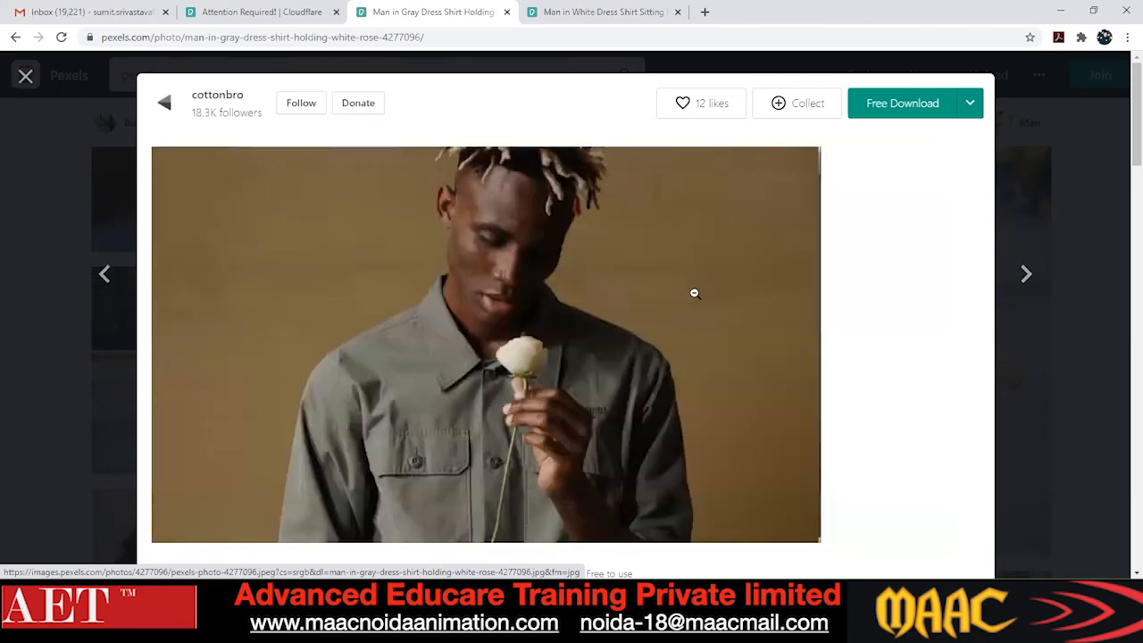
click(656, 269)
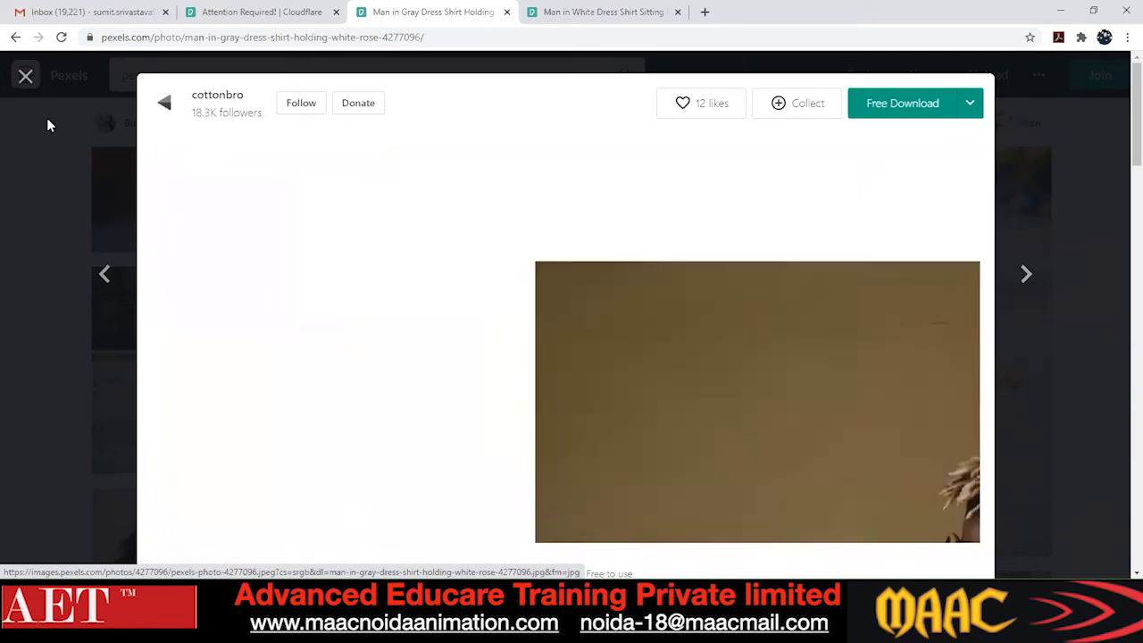
click(26, 80)
Go from the people results to the related Family photos.
scroll(456, 295, up, 5)
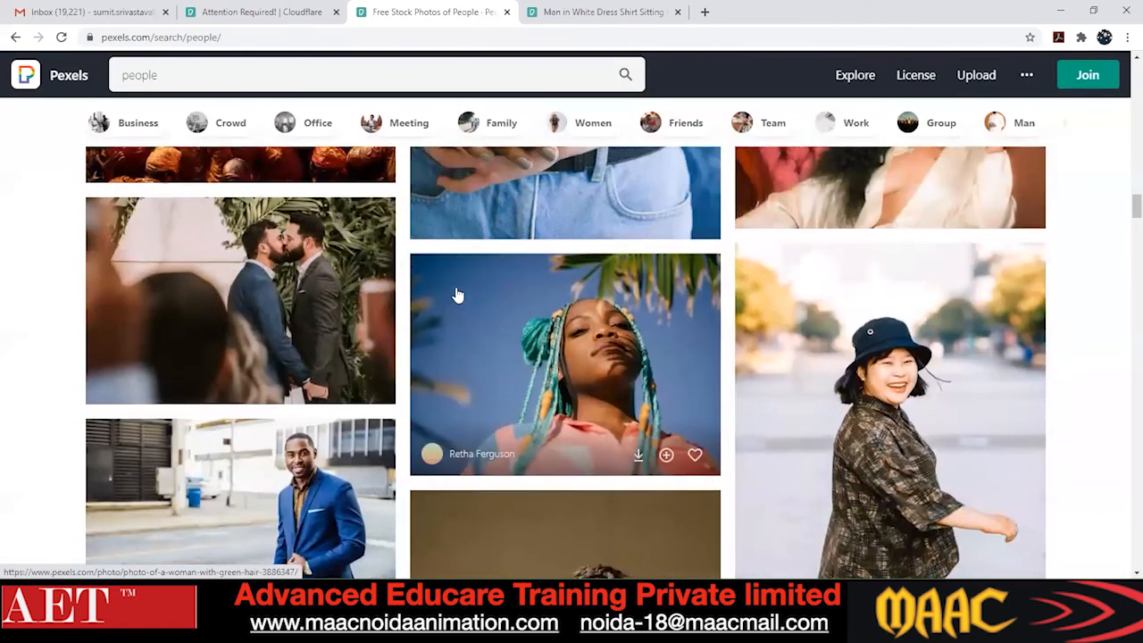
scroll(536, 286, up, 5)
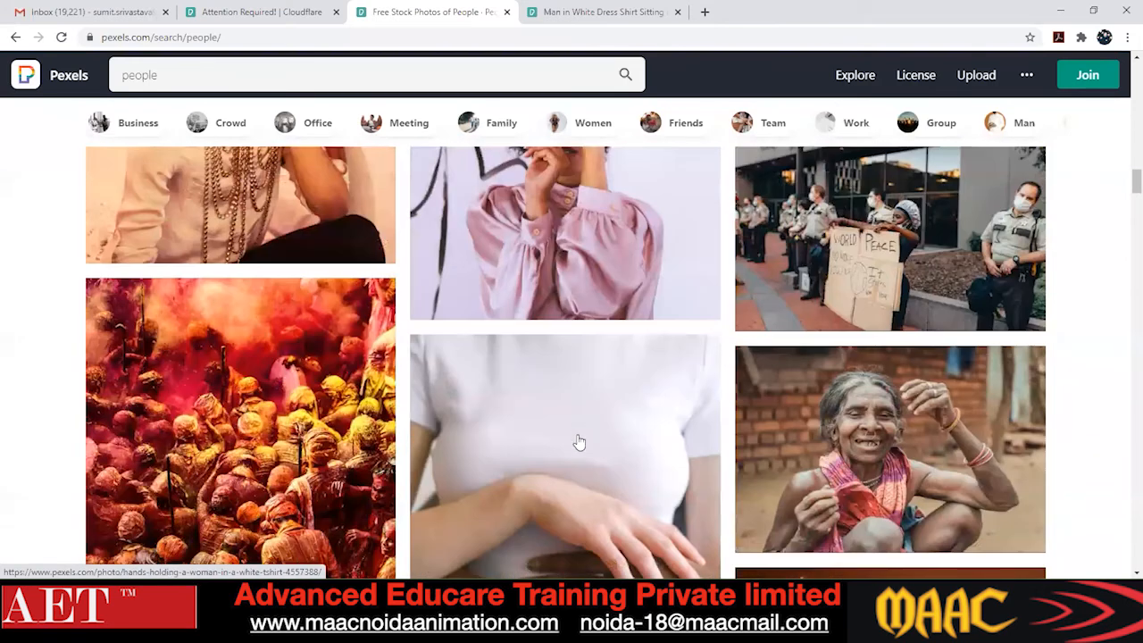
scroll(579, 442, up, 3)
click(502, 123)
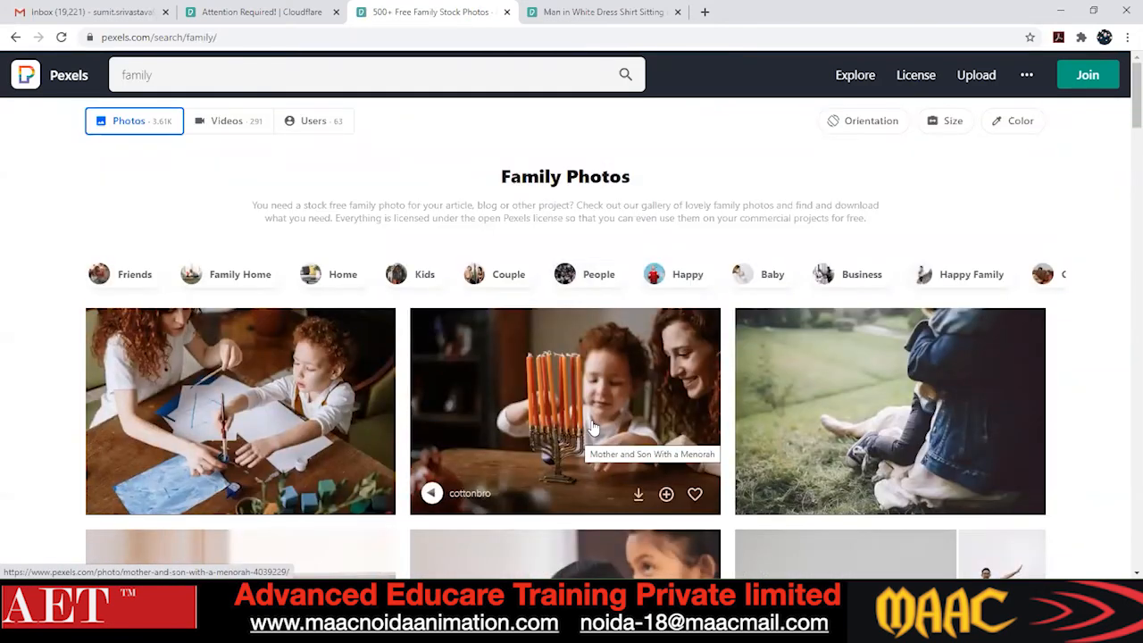
Browse the family photos, open the picture of the smiling boy being kissed on both cheeks, and close it.
scroll(592, 427, down, 2)
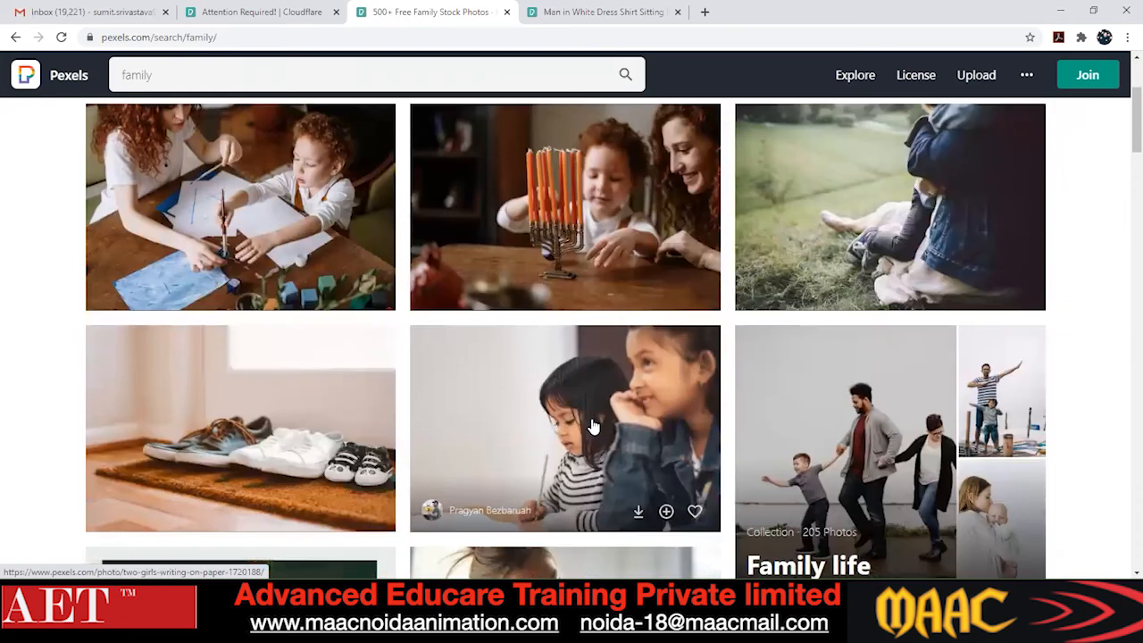
scroll(592, 427, down, 4)
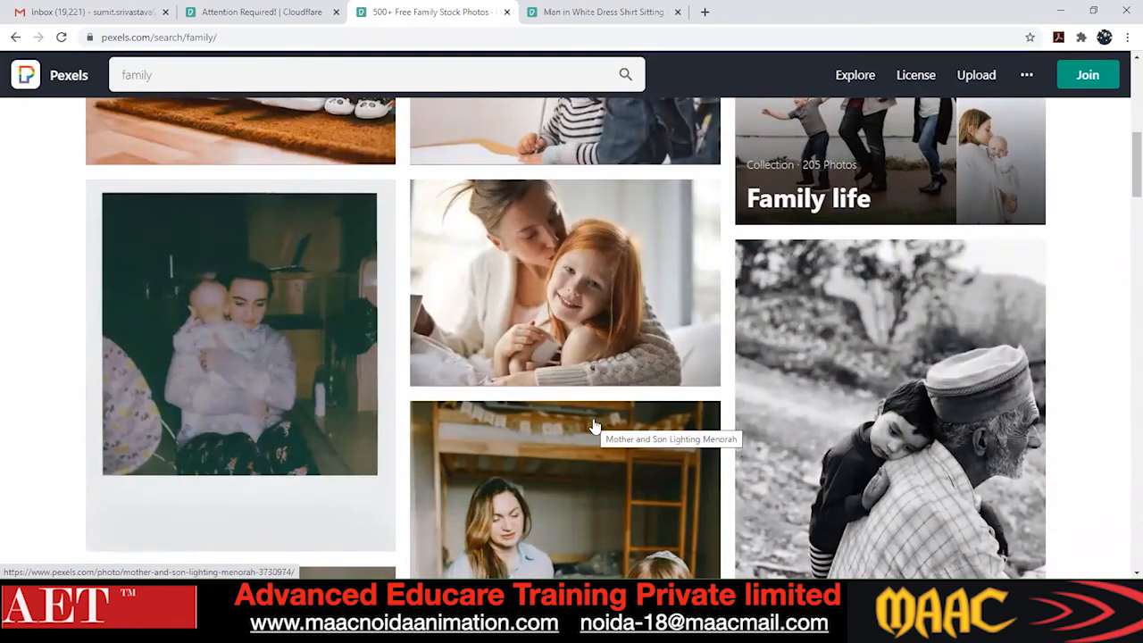
scroll(594, 427, down, 2)
scroll(594, 427, down, 3)
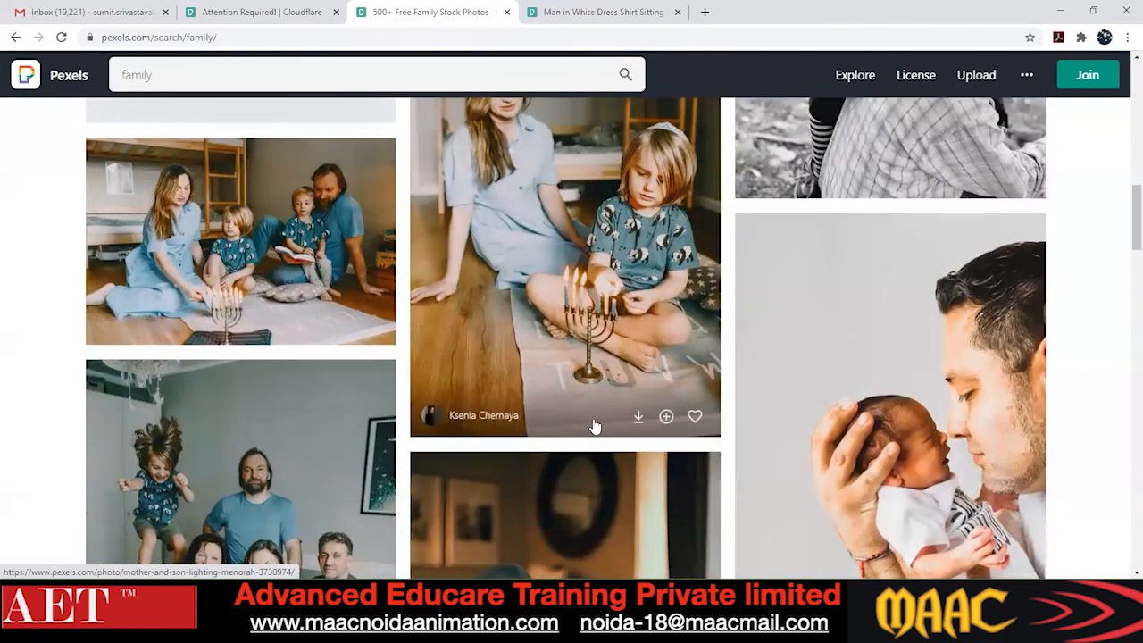
scroll(594, 427, down, 4)
scroll(594, 427, down, 3)
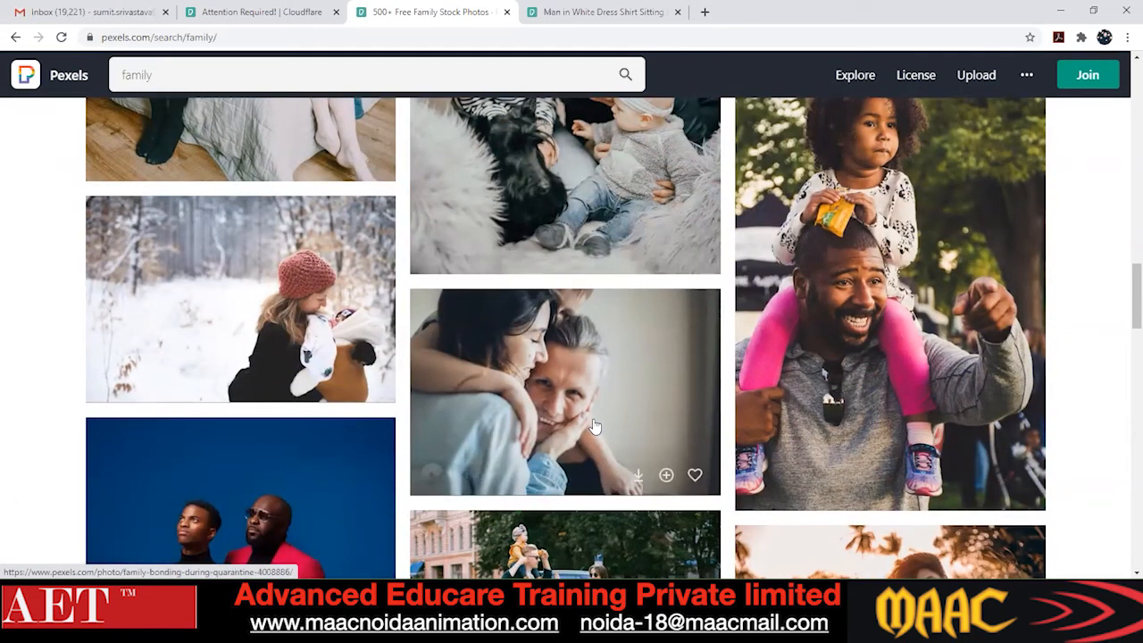
scroll(594, 427, down, 5)
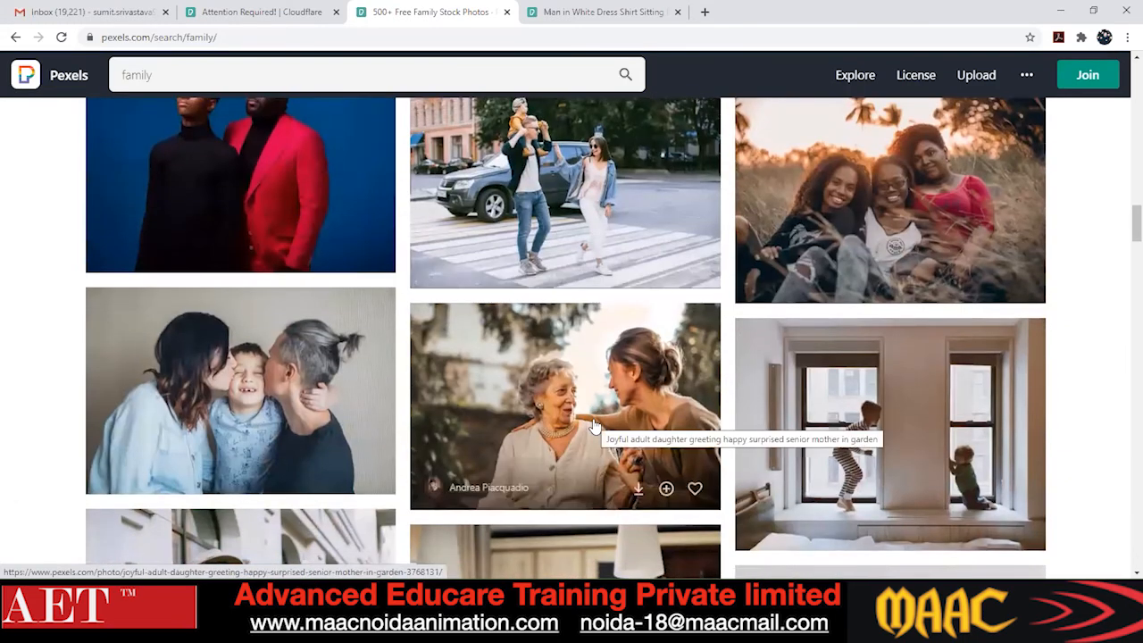
click(274, 459)
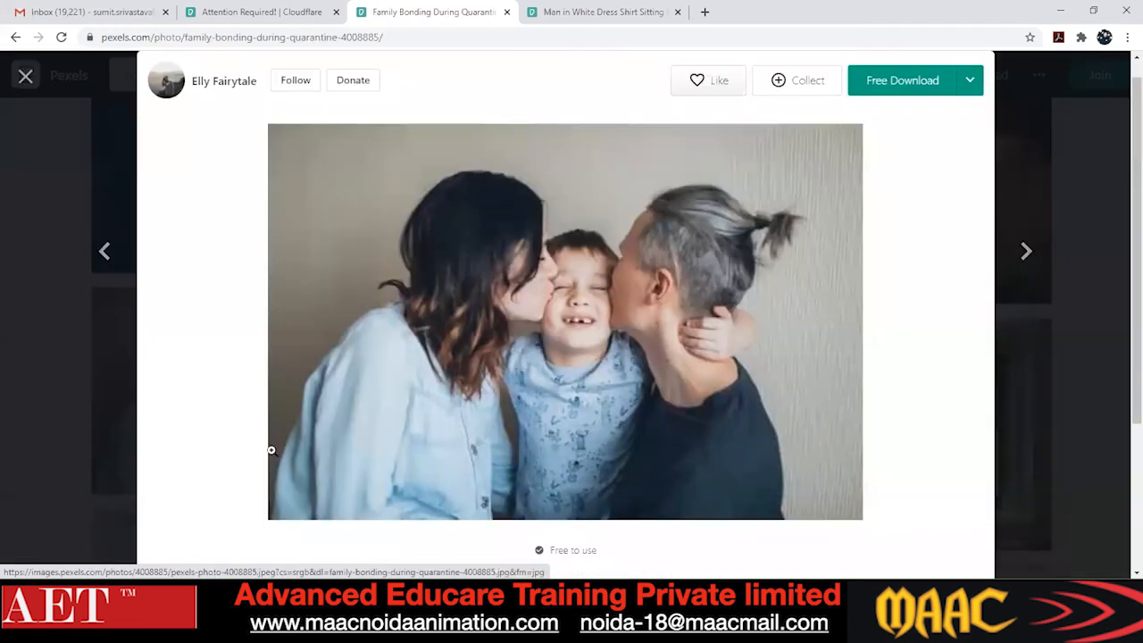
click(26, 76)
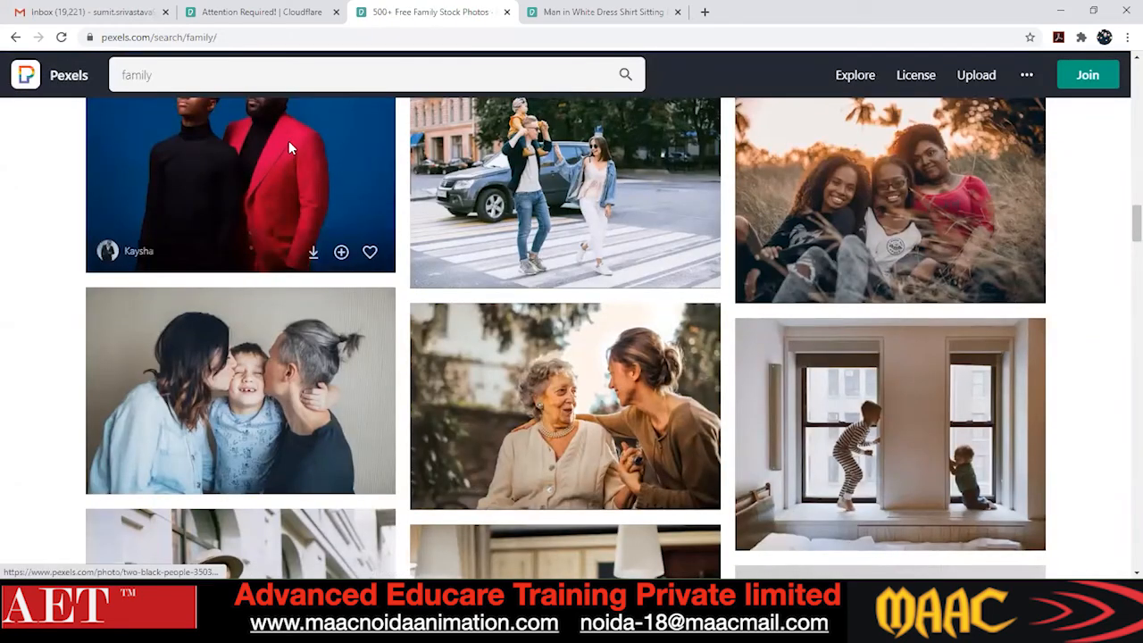
Switch the family search results from photos to videos.
scroll(291, 151, up, 10)
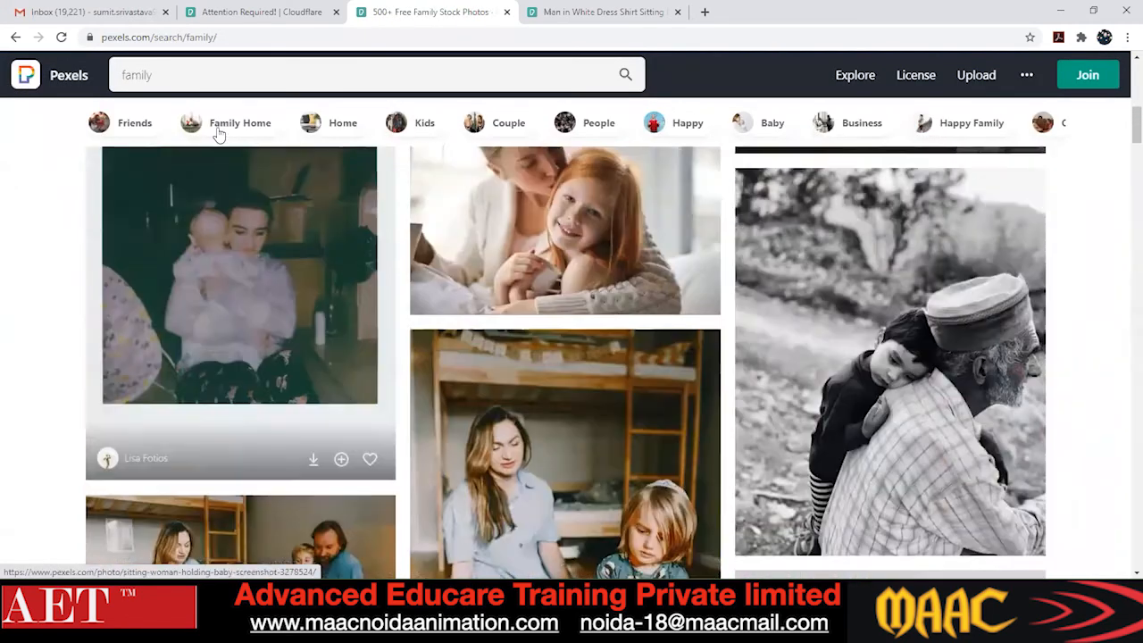
scroll(220, 134, up, 7)
click(220, 132)
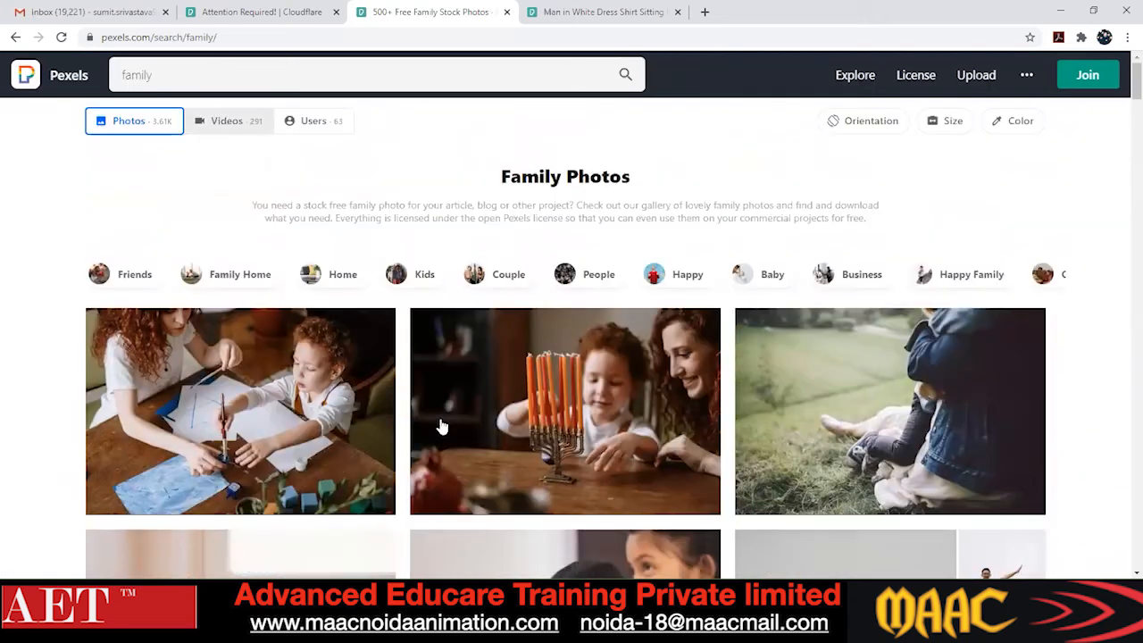
Look through the family videos for clips of people and hands in motion to practice on.
scroll(440, 426, down, 6)
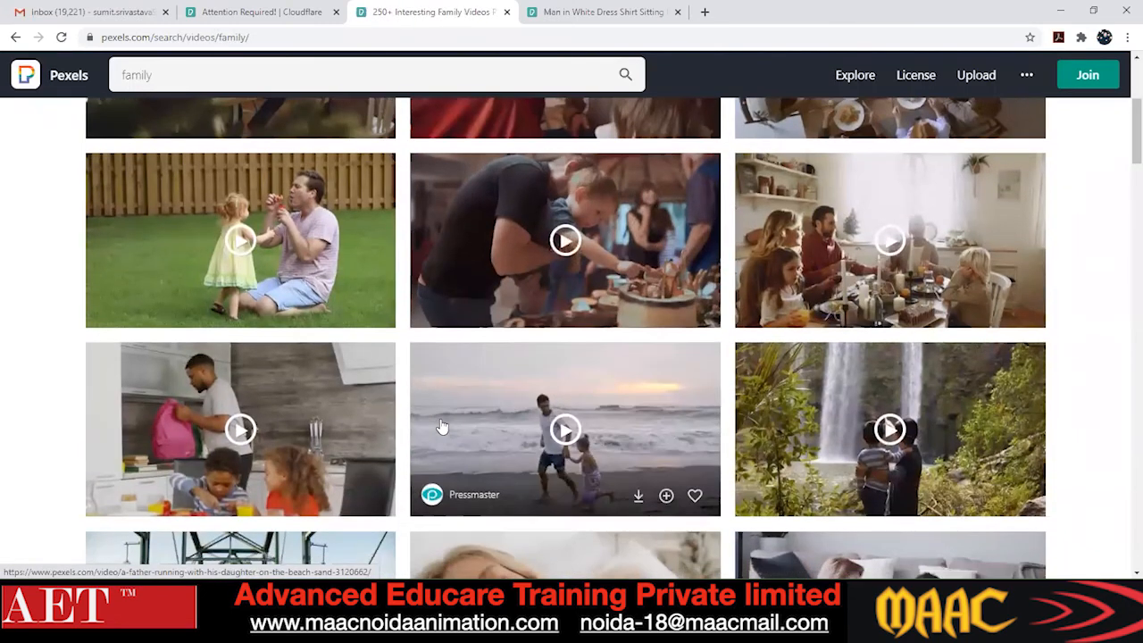
scroll(440, 426, down, 3)
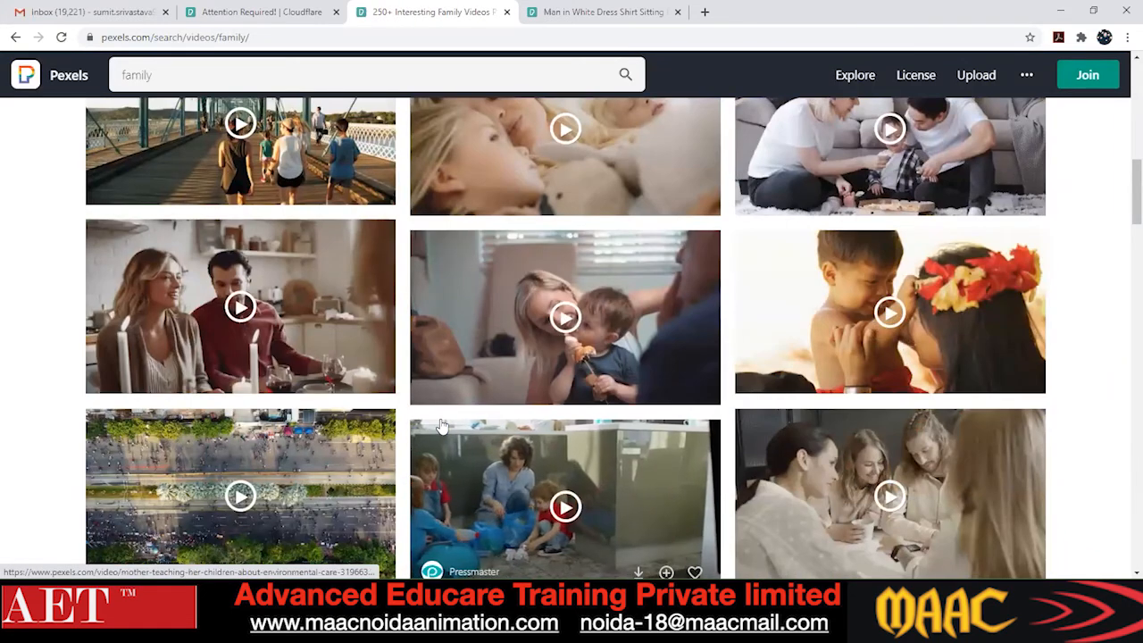
scroll(441, 426, down, 4)
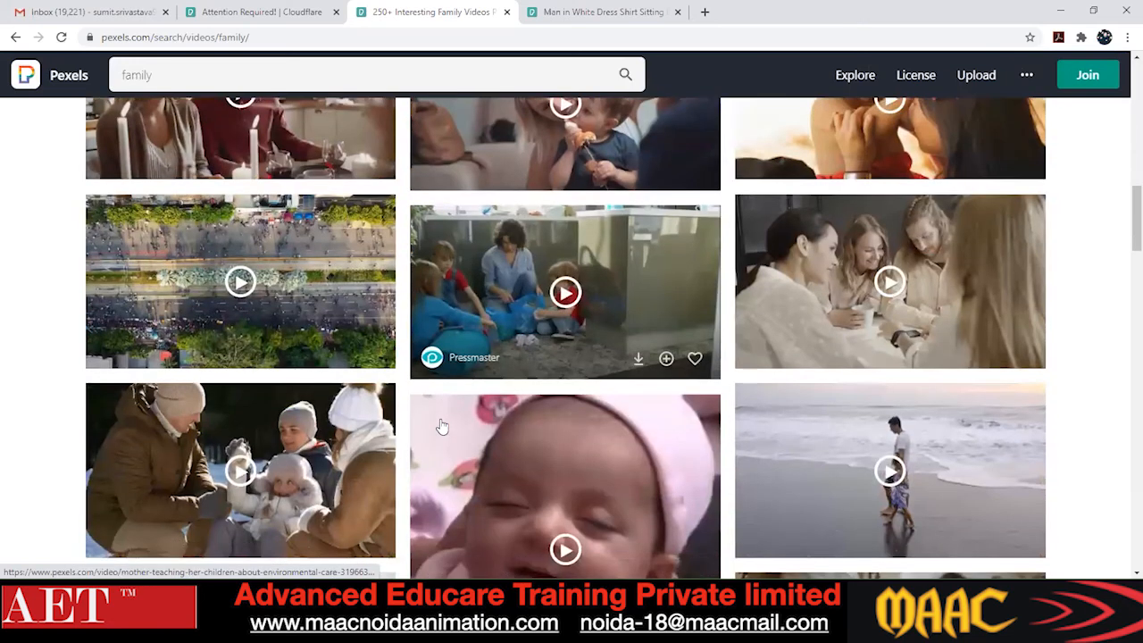
scroll(440, 426, down, 5)
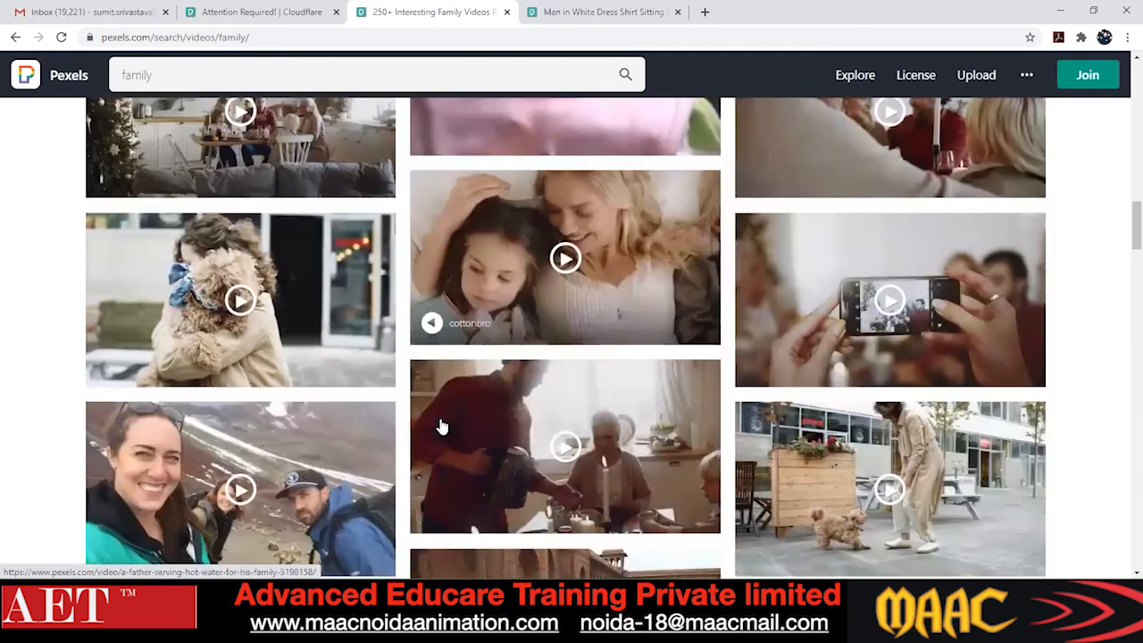
scroll(332, 444, down, 4)
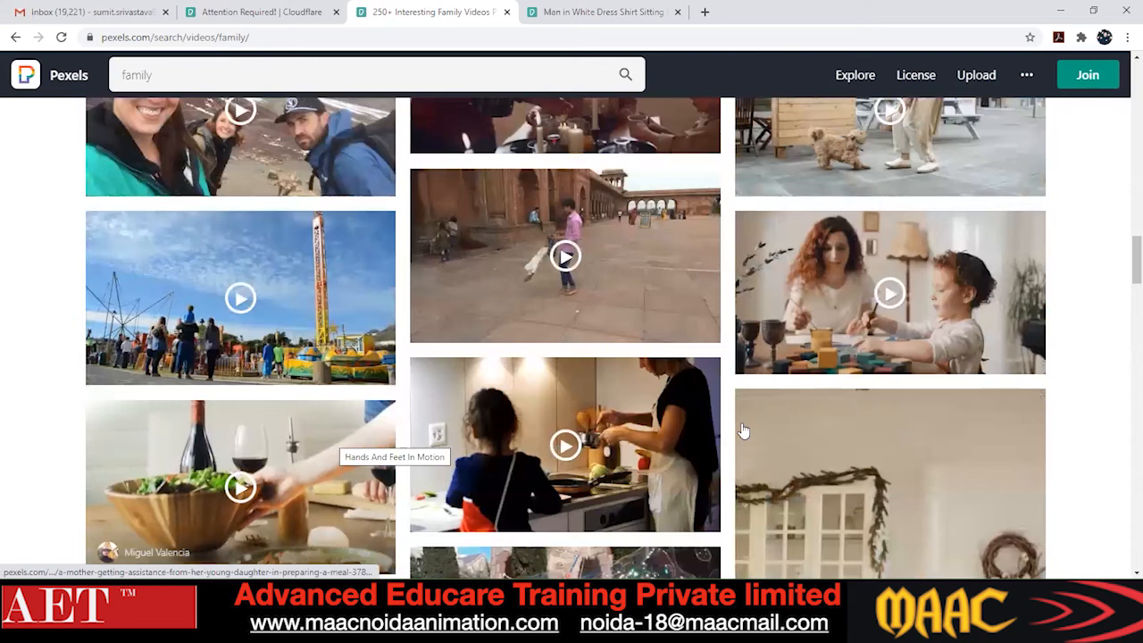
scroll(588, 432, down, 2)
scroll(571, 429, down, 3)
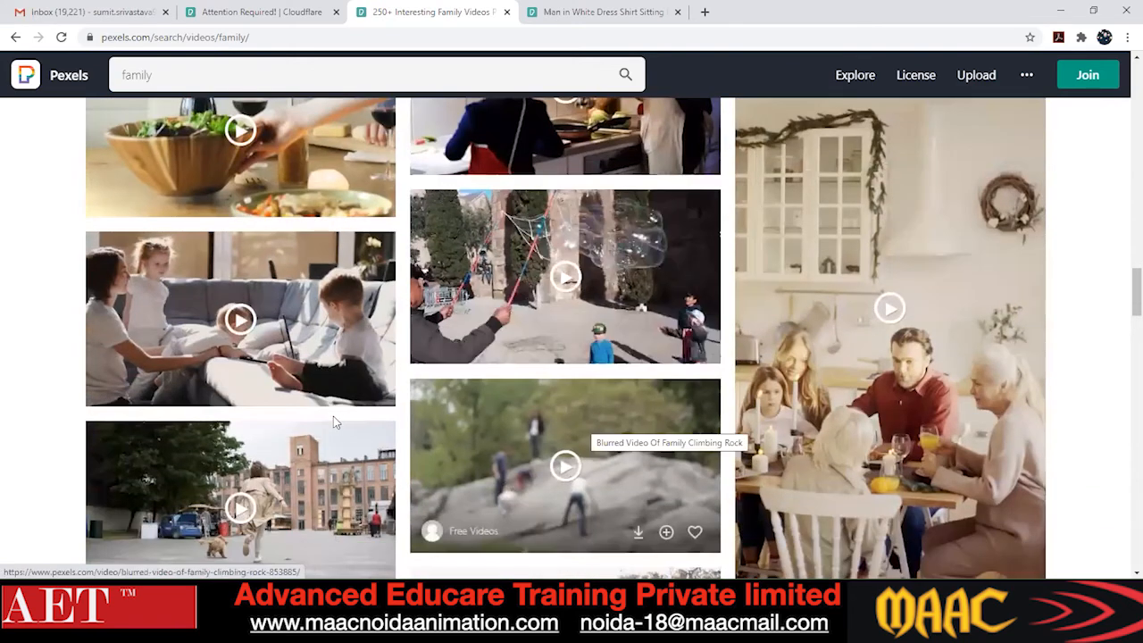
scroll(295, 420, up, 2)
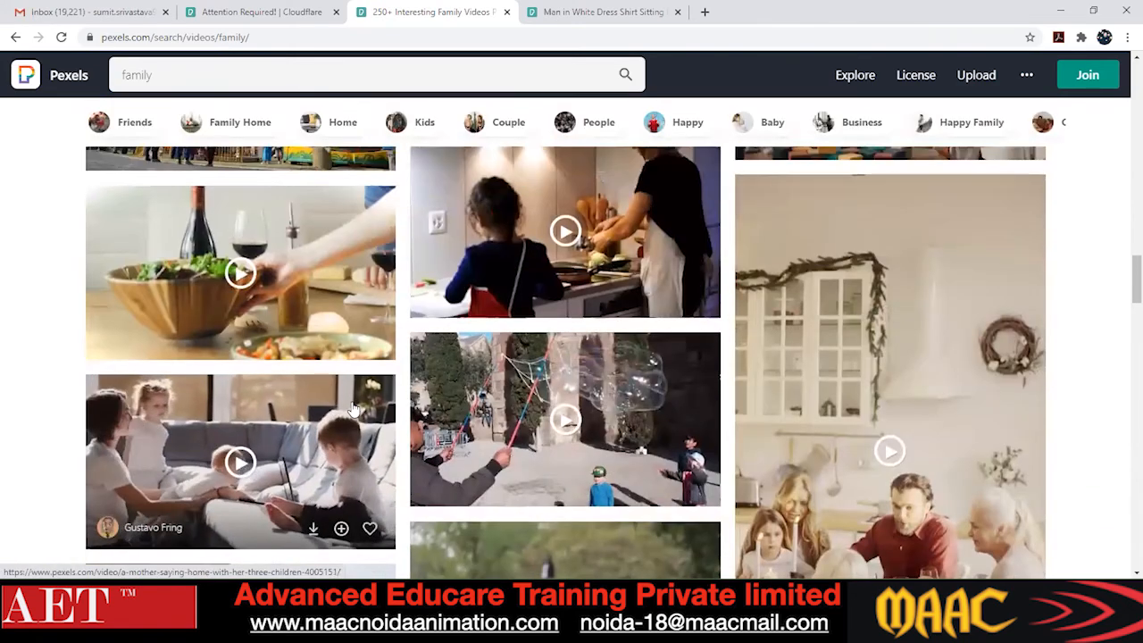
Open the Hands And Feet In Motion video of the salad bowl, preview it and download it for free.
click(230, 308)
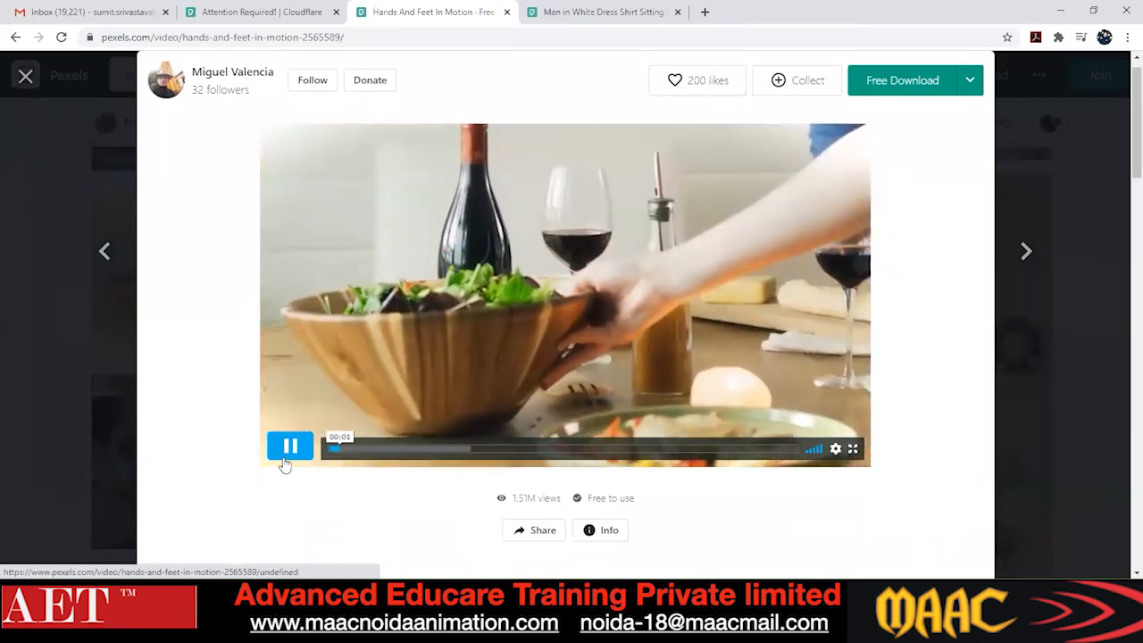
click(286, 458)
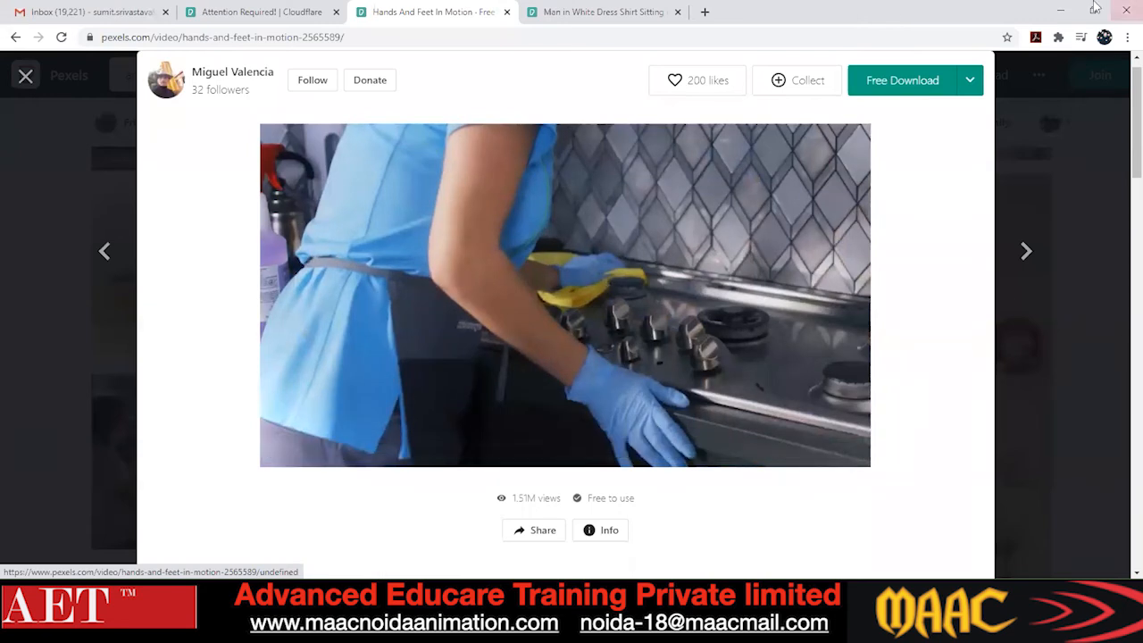
click(918, 76)
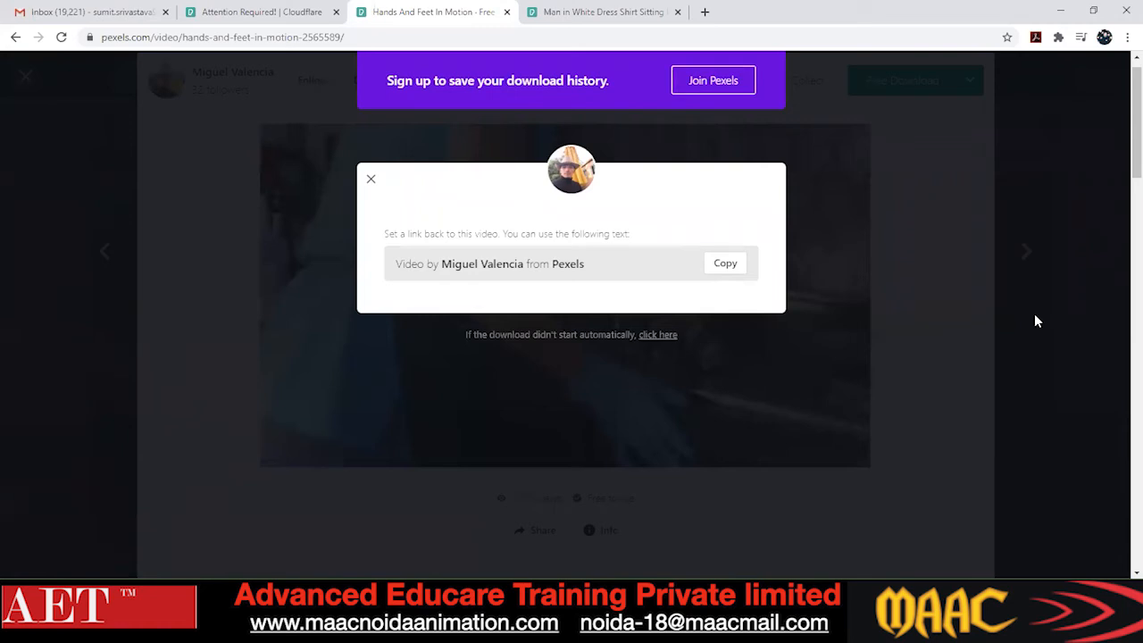
Play the downloaded video in Films & TV, then leave playback and close the player.
click(99, 599)
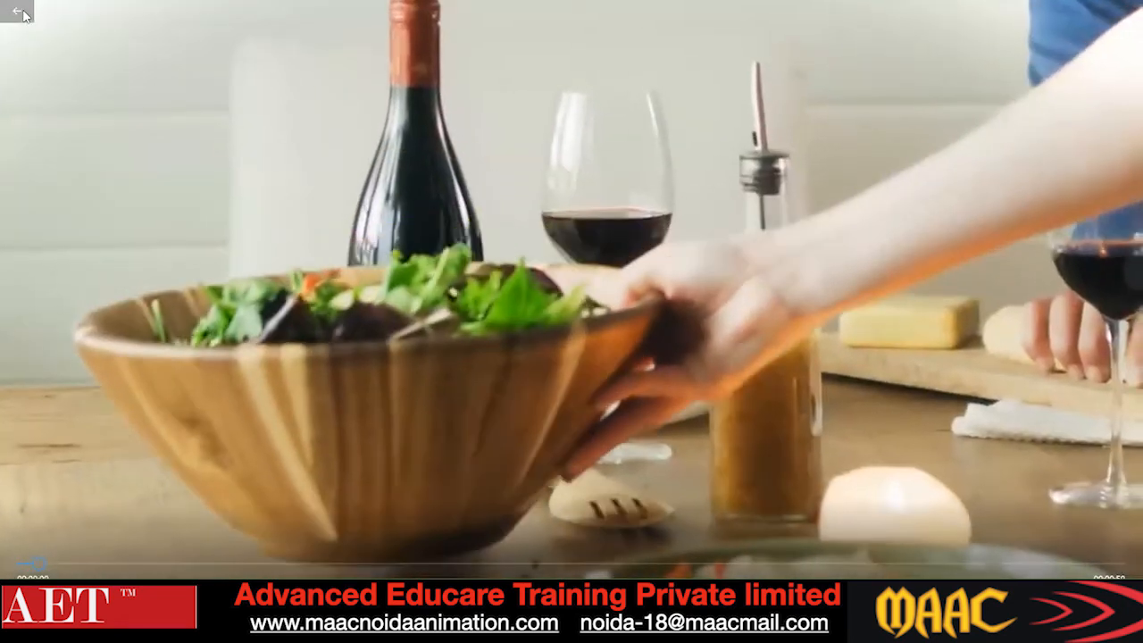
click(18, 12)
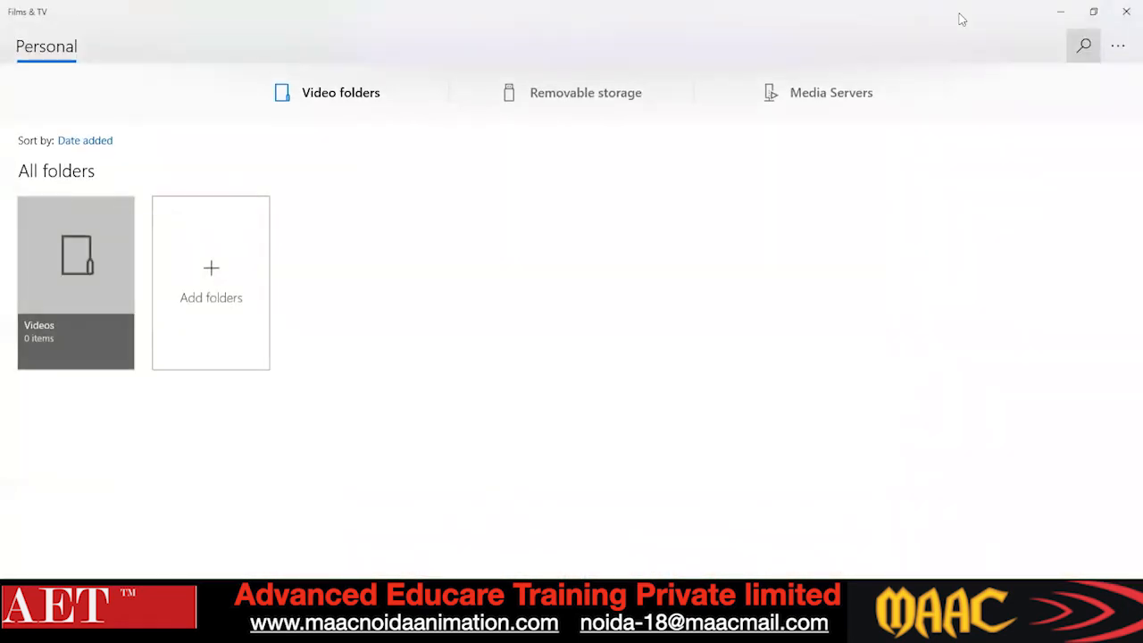
click(1126, 11)
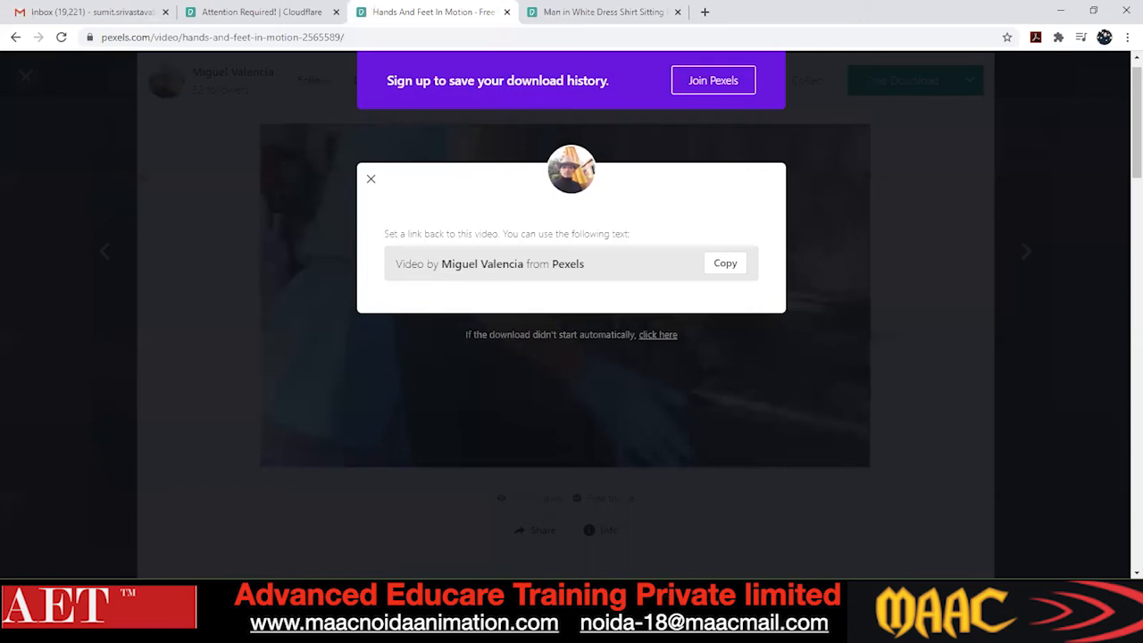
Start Adobe After Effects 2020.
click(871, 617)
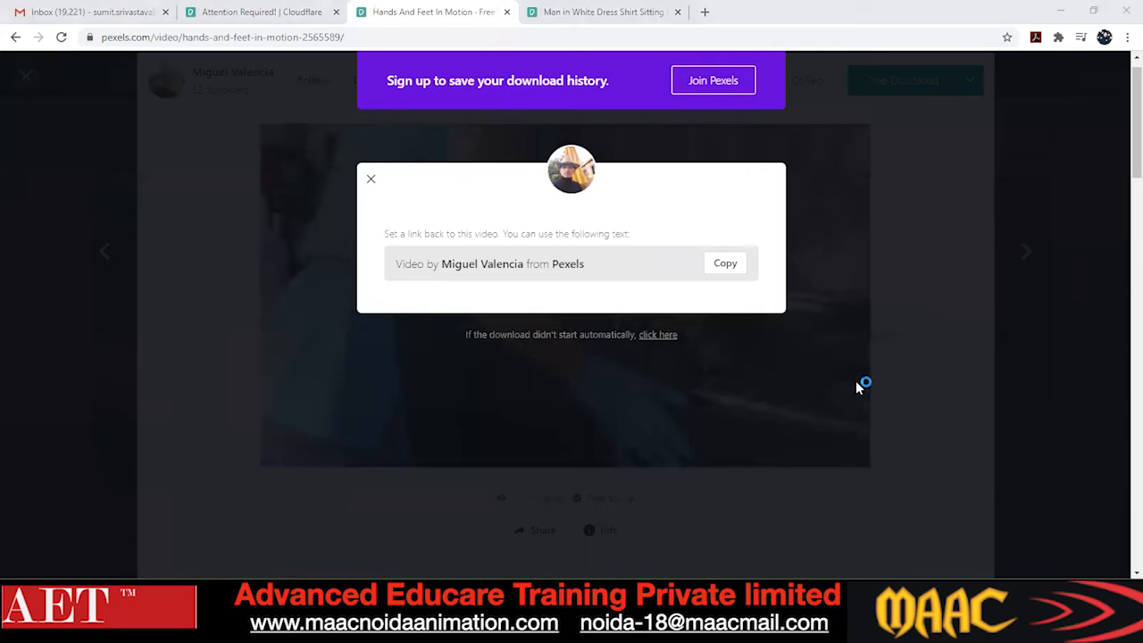
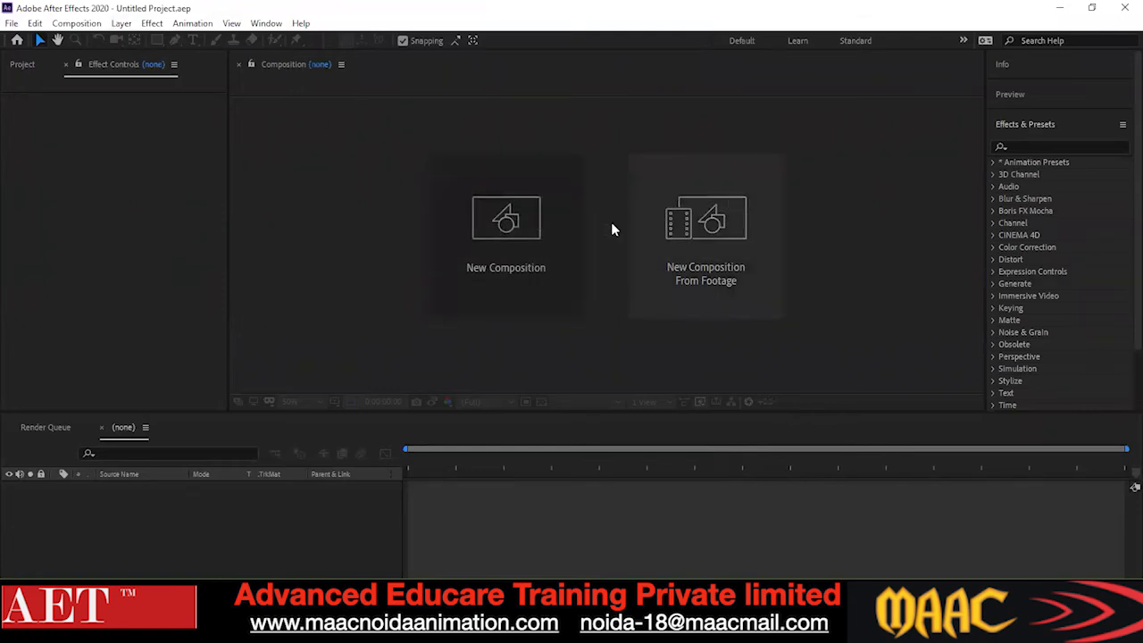
Create a new 1920 x 1080 composition named Comp 1 with the default settings and show the project's items.
click(510, 250)
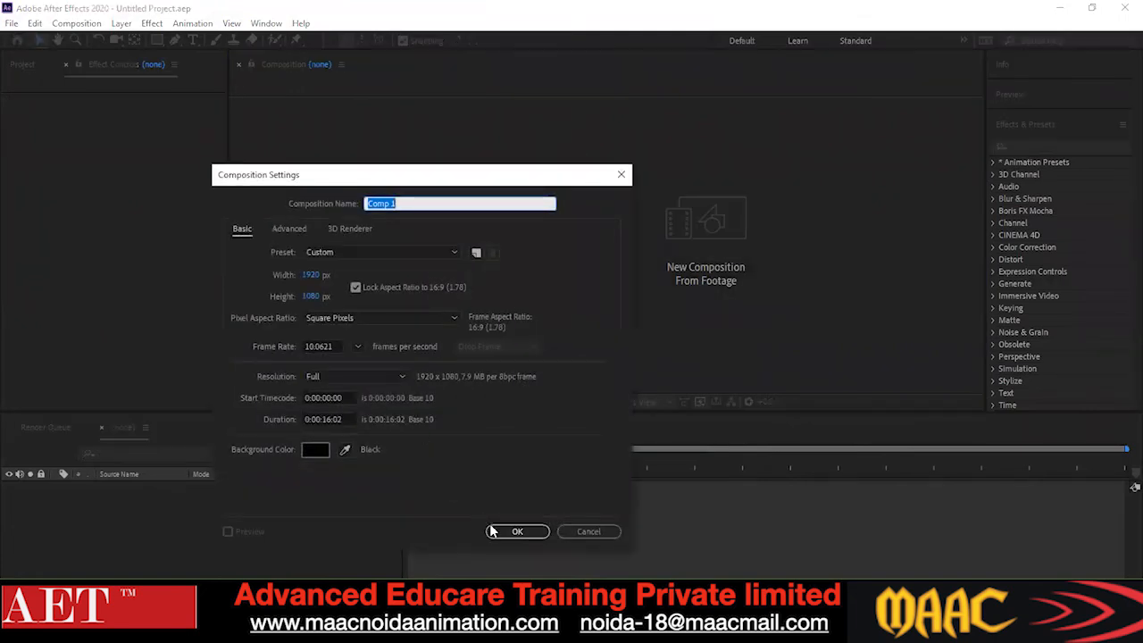
click(516, 529)
click(41, 73)
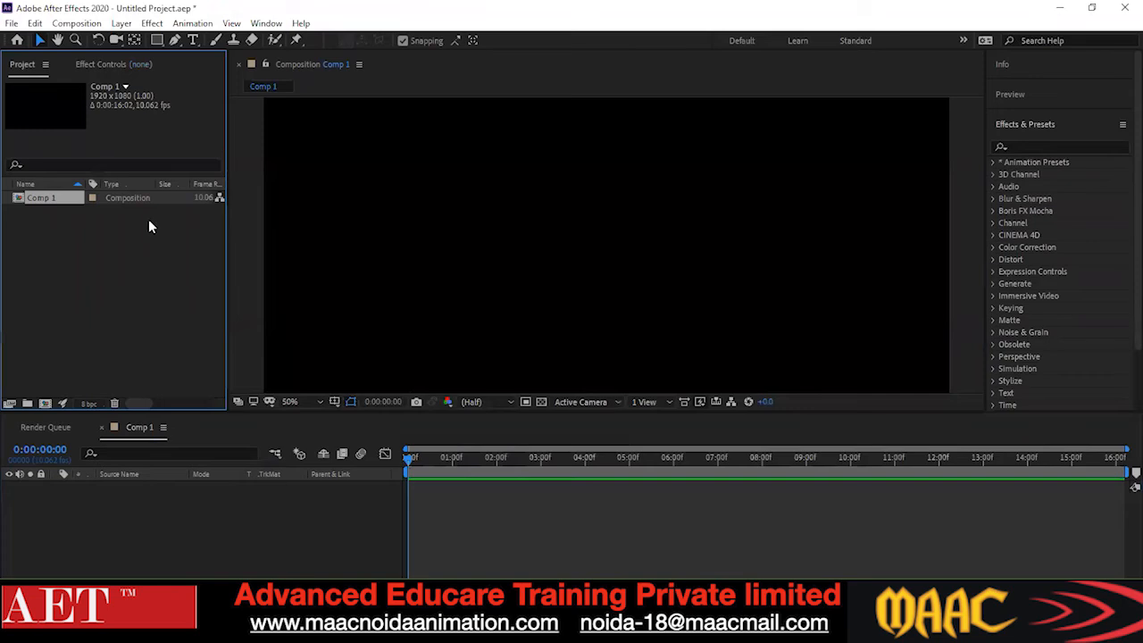
click(162, 247)
double_click(163, 247)
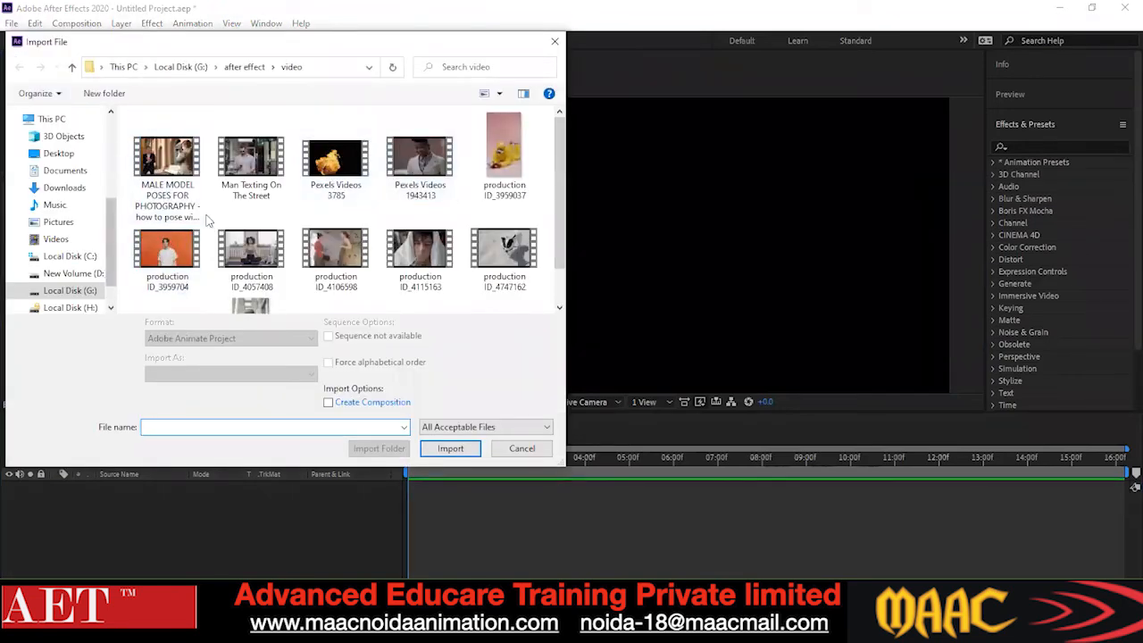
click(534, 449)
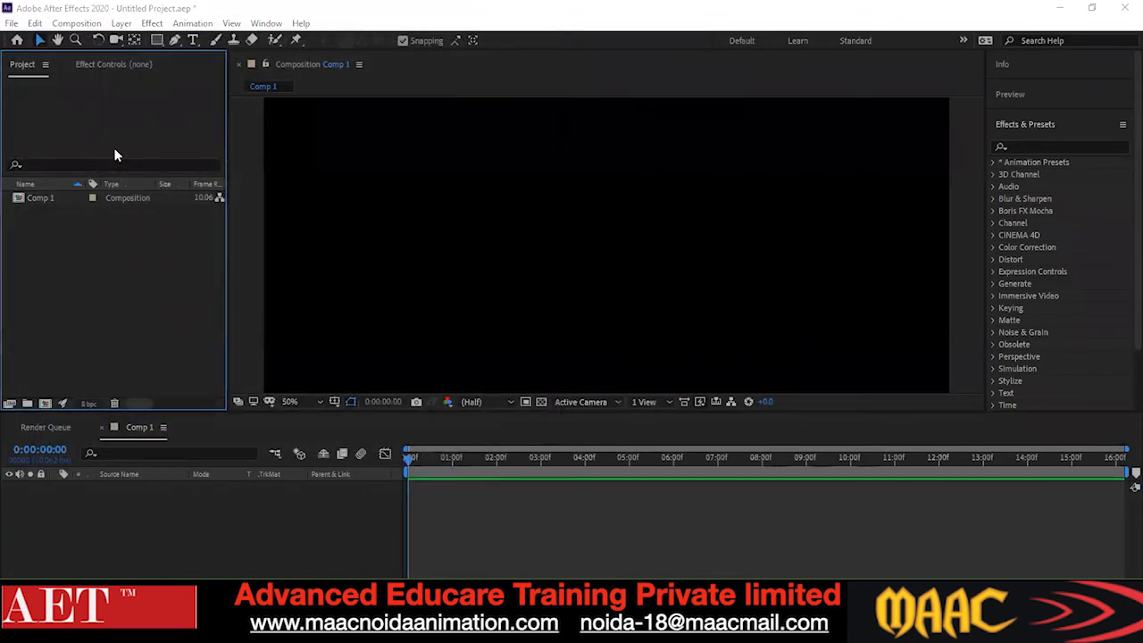
Import the Pexels Videos 2565589 file from the Downloads folder and place it in Comp 1.
double_click(115, 150)
click(65, 159)
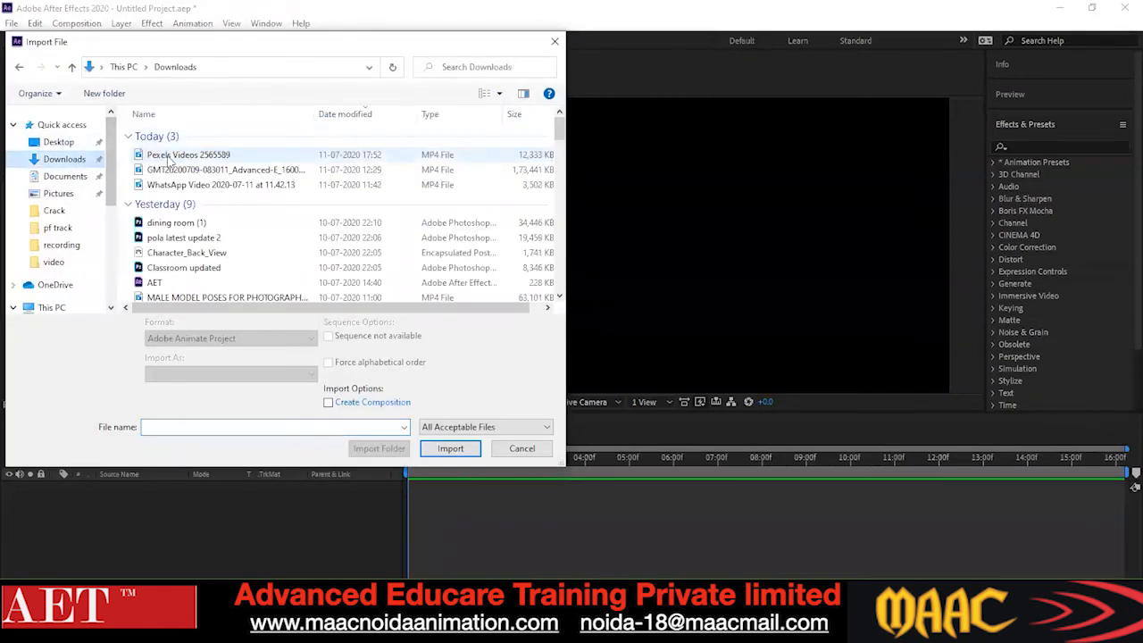
click(178, 155)
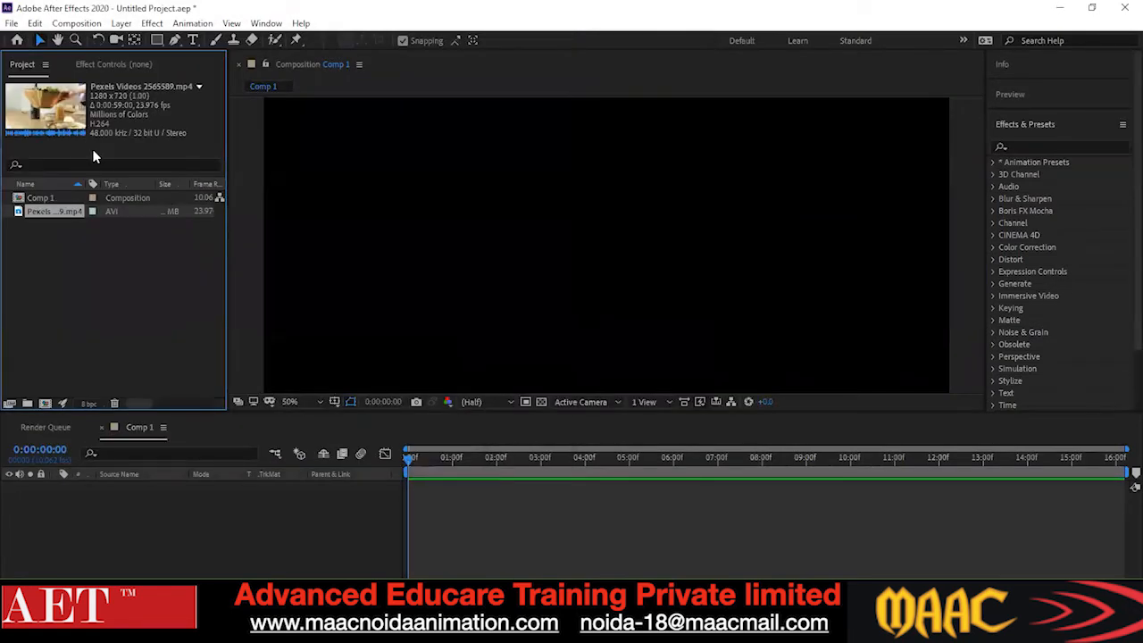
drag(64, 212, 54, 197)
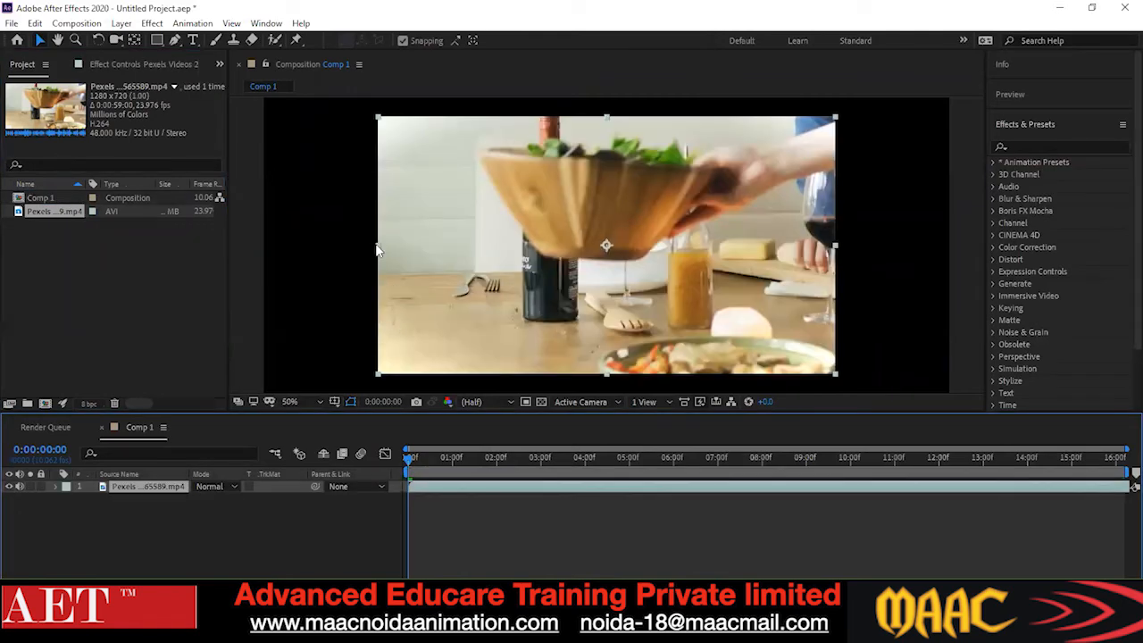
Scale the salad bowl footage layer until it covers the whole Comp 1 frame.
click(376, 249)
scroll(530, 242, down, 3)
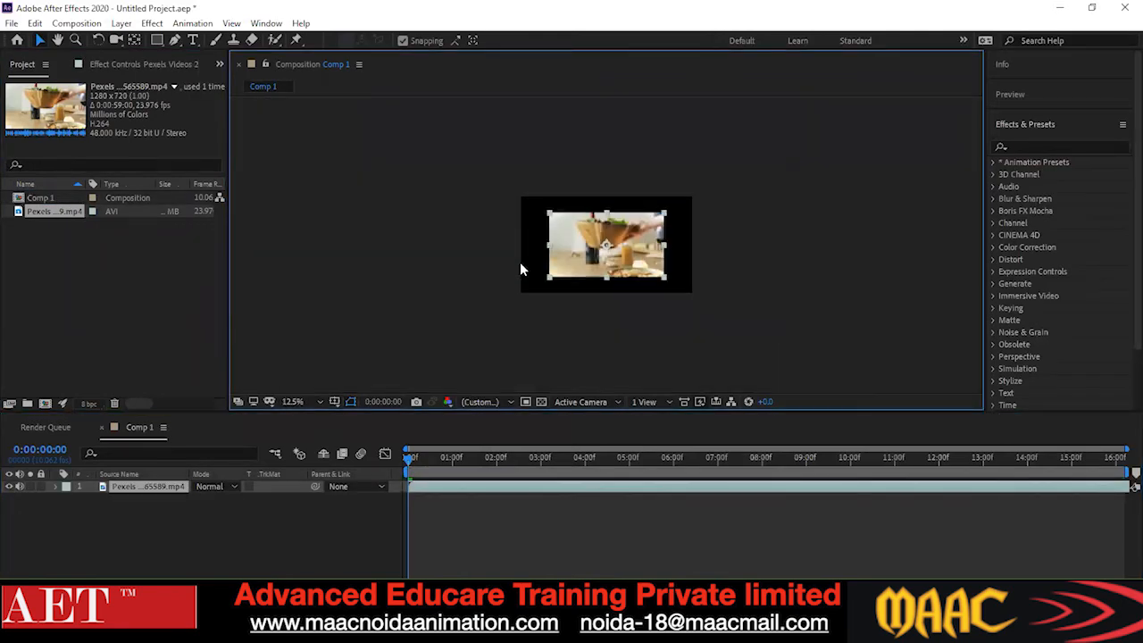
drag(549, 277, 520, 288)
drag(605, 290, 604, 292)
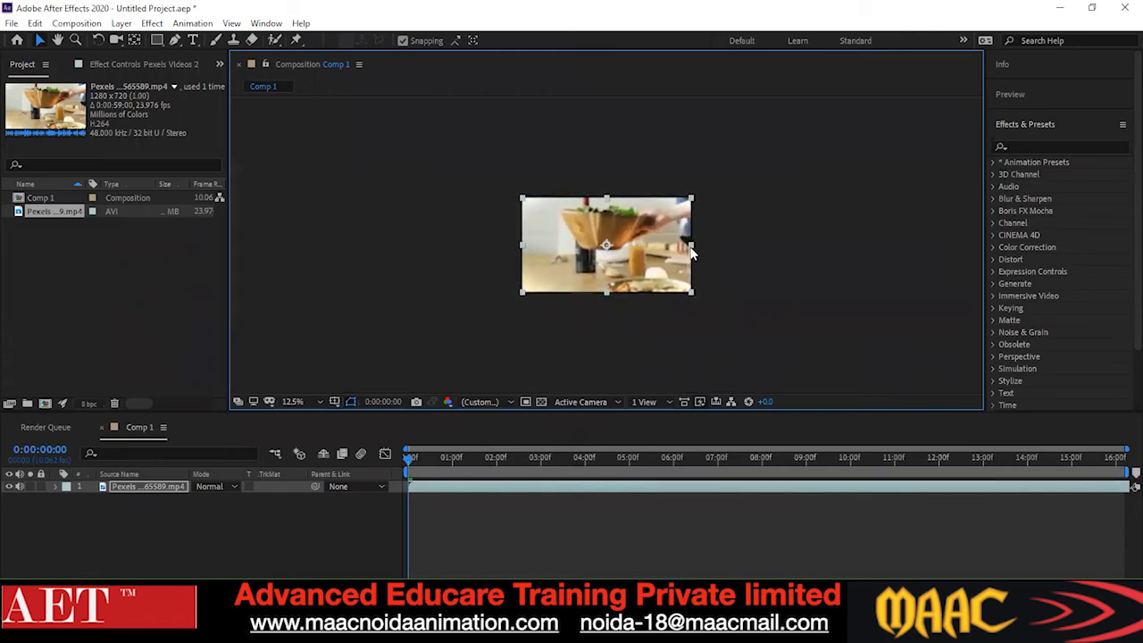
drag(692, 246, 694, 246)
scroll(656, 239, up, 1)
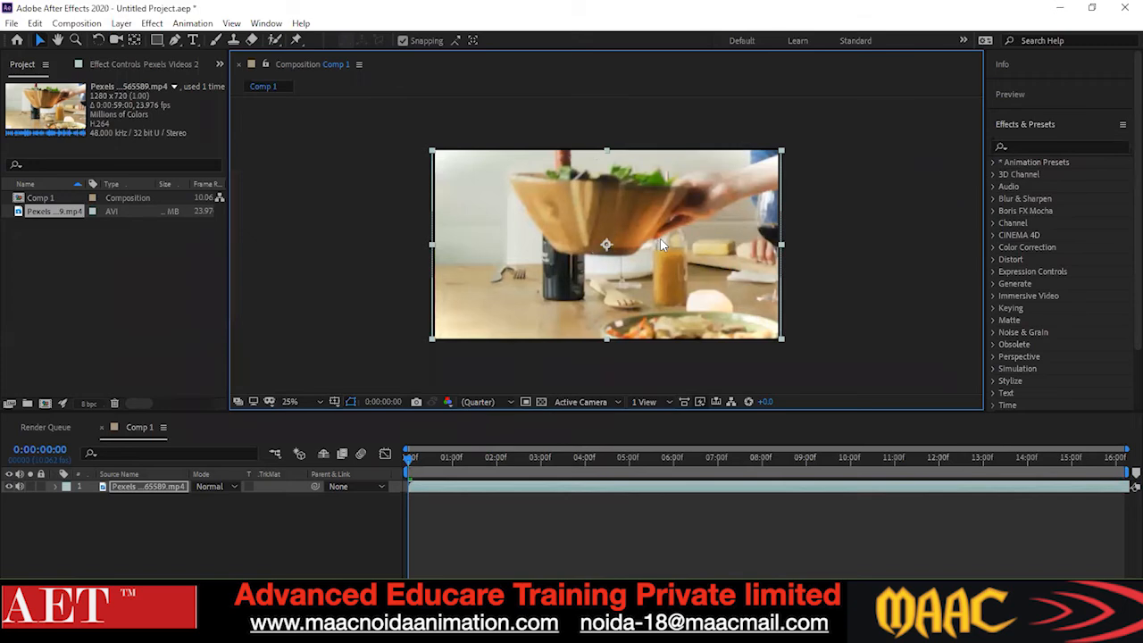
drag(433, 150, 430, 148)
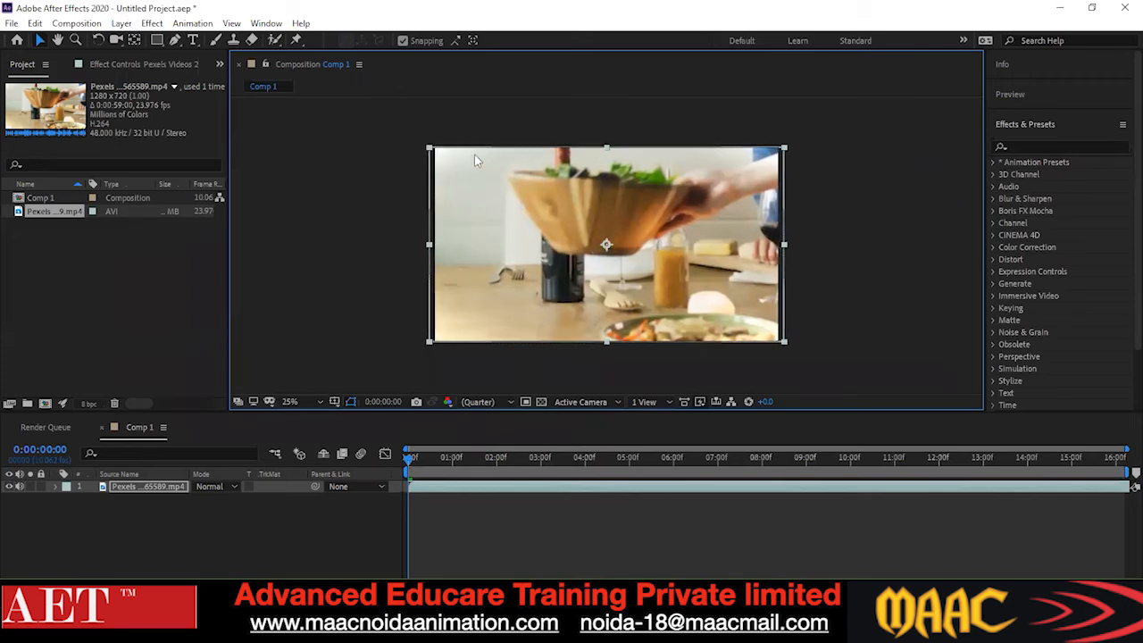
drag(433, 152, 437, 154)
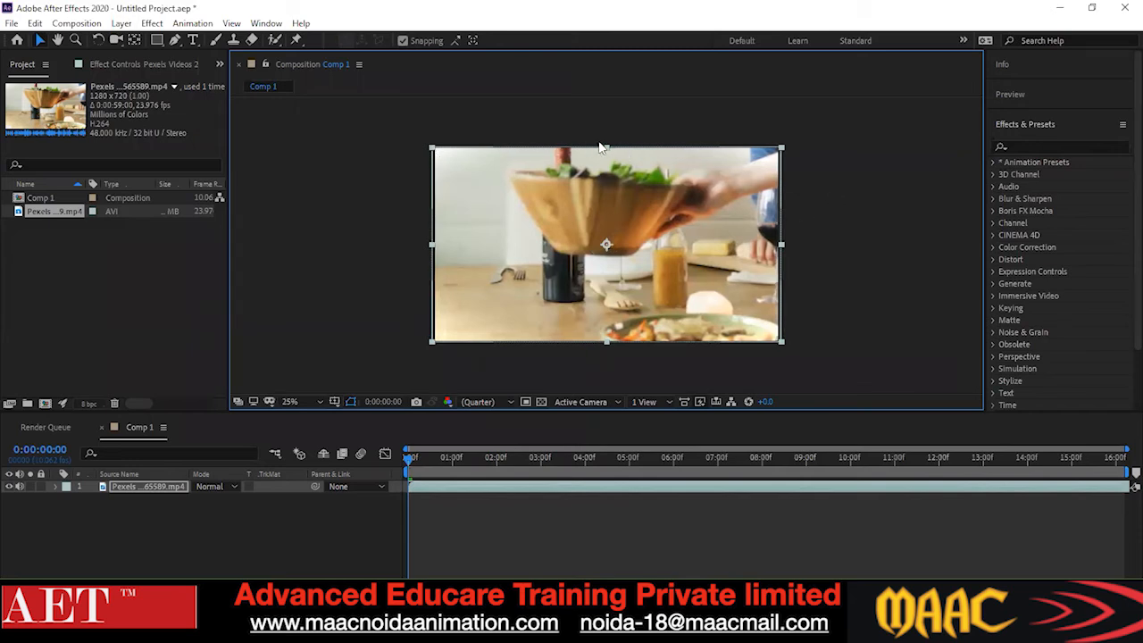
drag(607, 150, 607, 147)
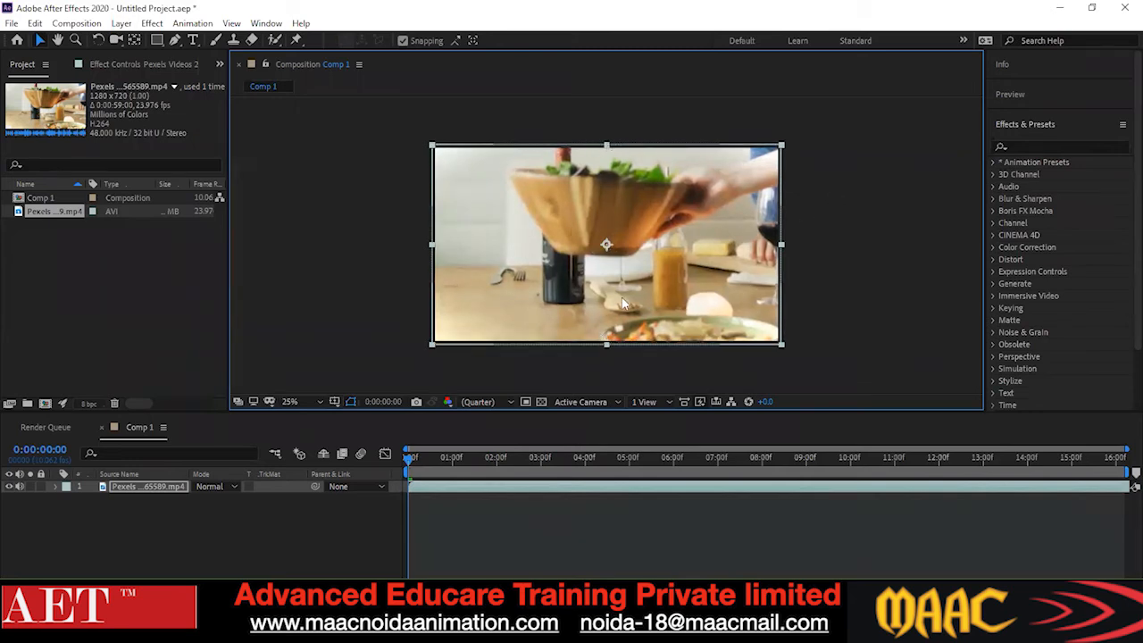
Preview the footage in Comp 1, stop playback and return the playhead to 0:00:00:00.
key(space)
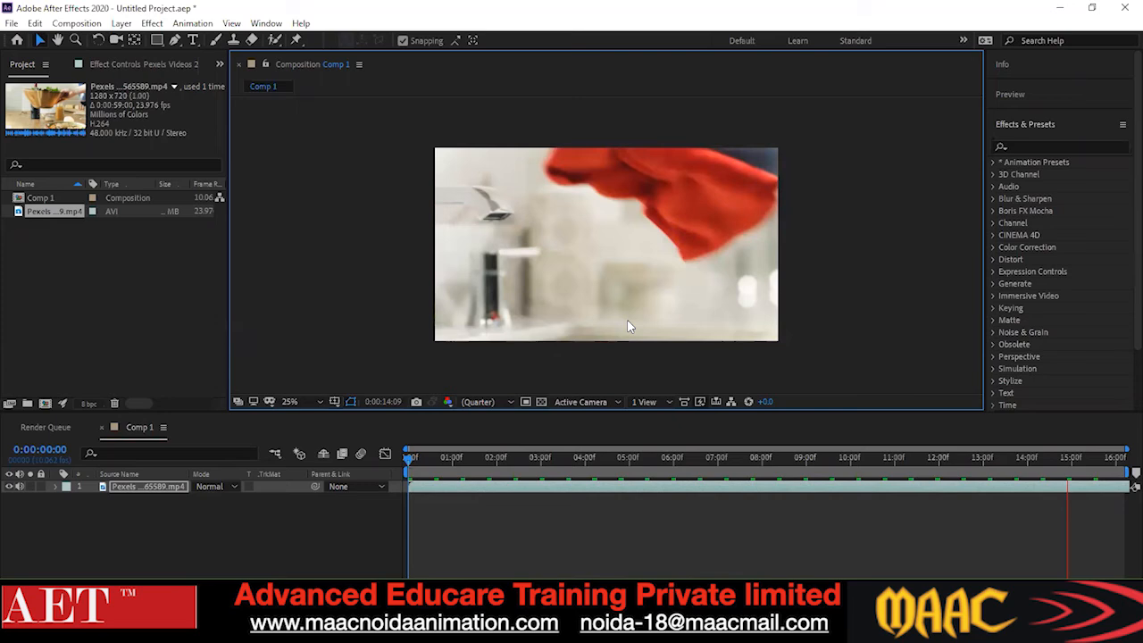
click(607, 487)
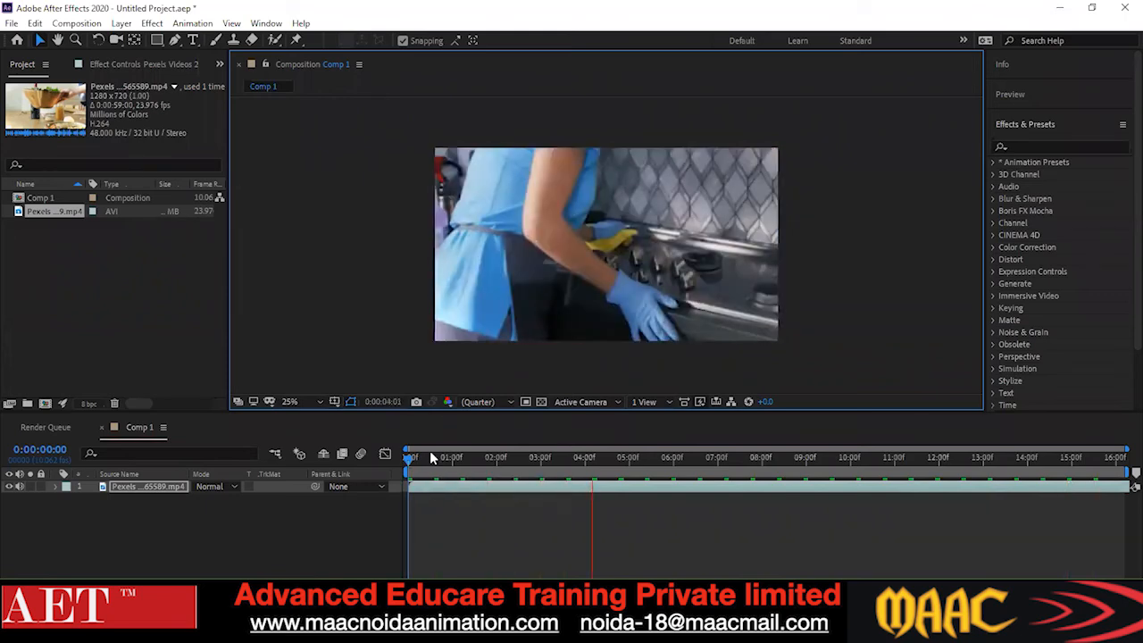
key(space)
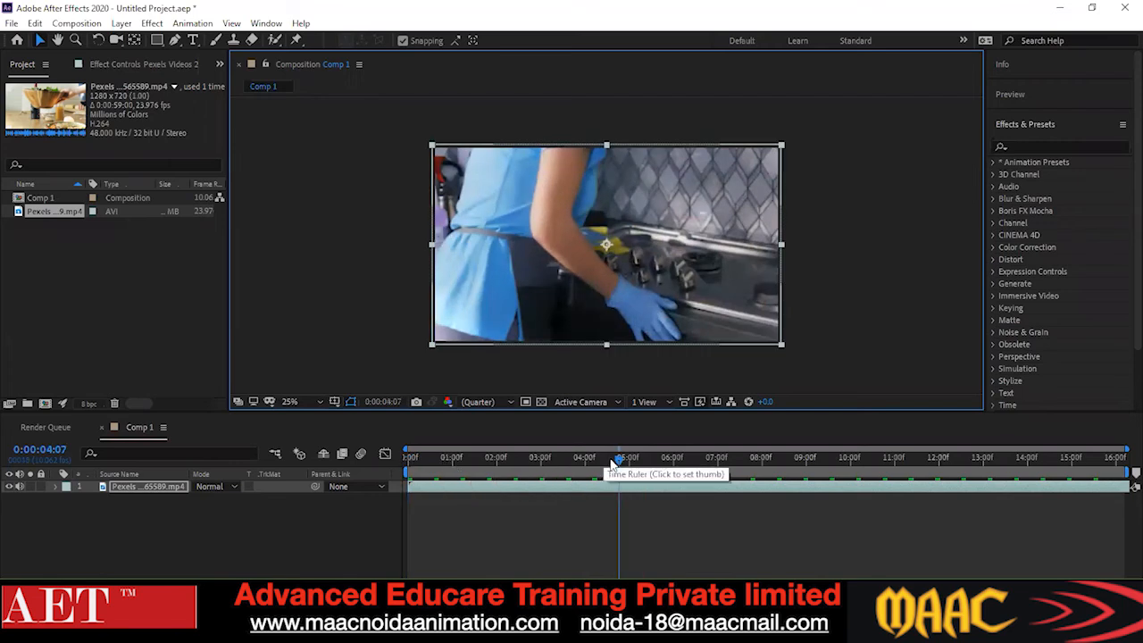
drag(619, 465, 394, 487)
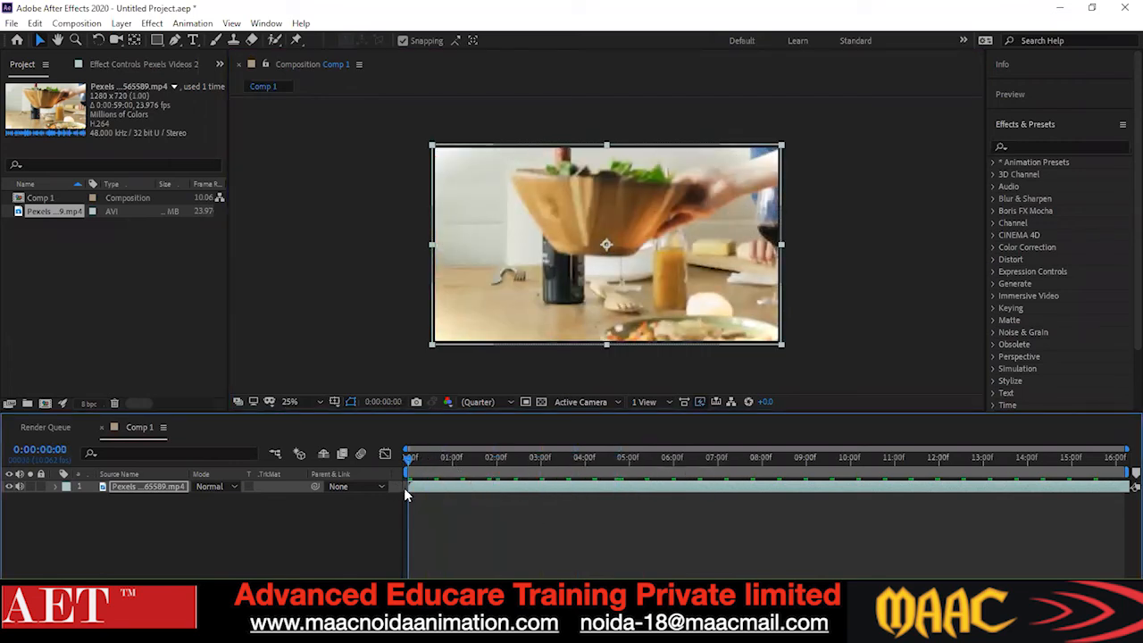
Add Comp 1 to the render queue.
click(12, 22)
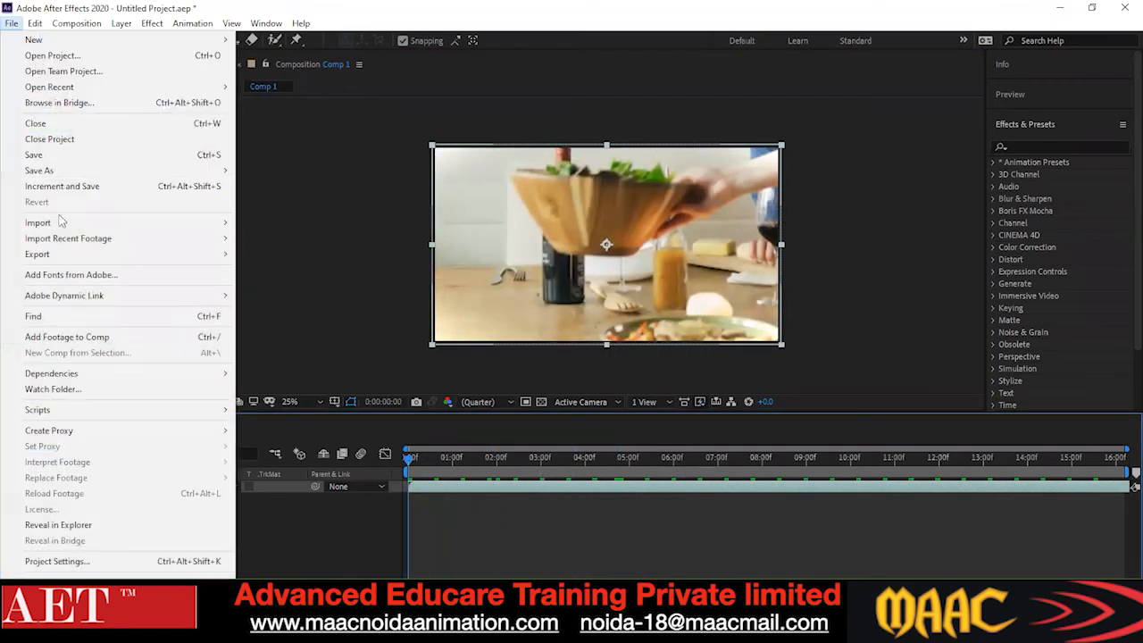
mouse_move(90, 254)
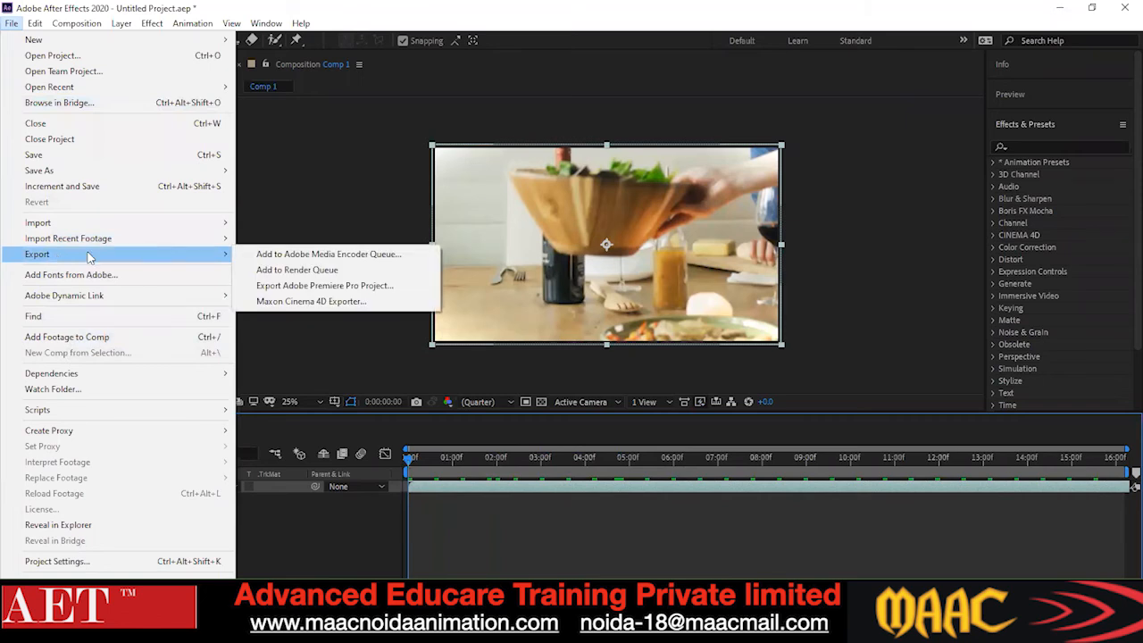
click(319, 271)
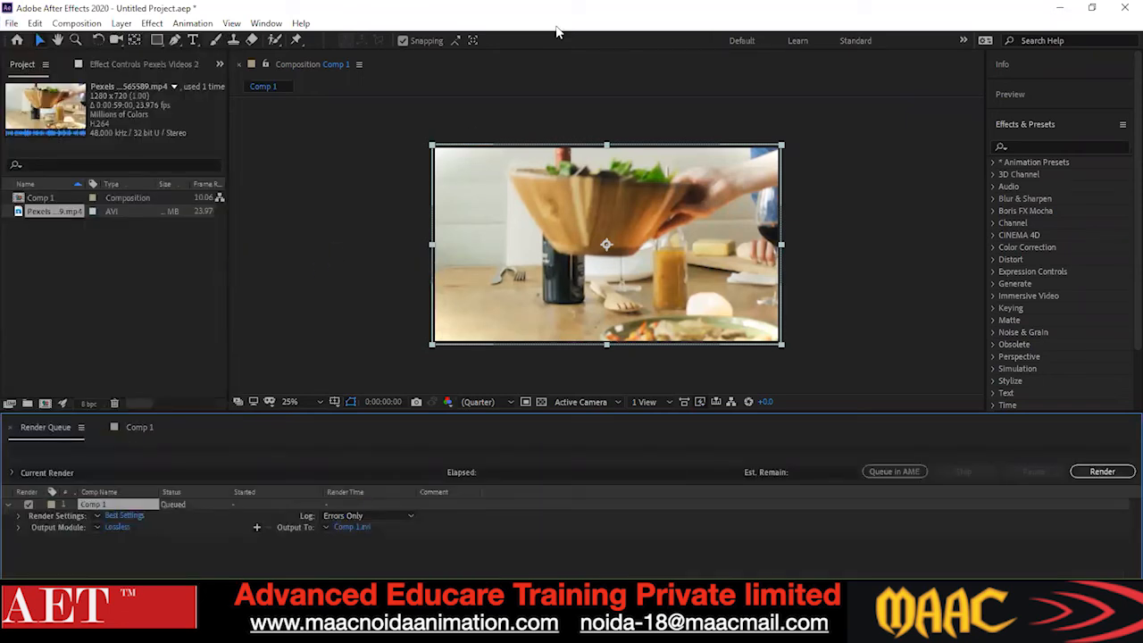
key(ctrl+i)
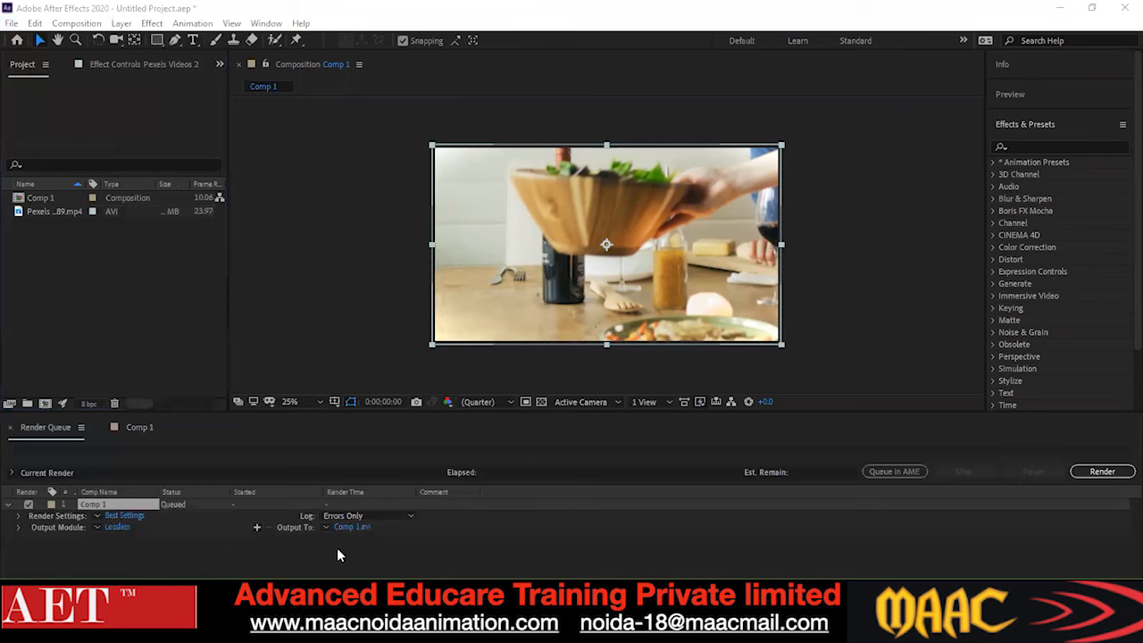
click(347, 525)
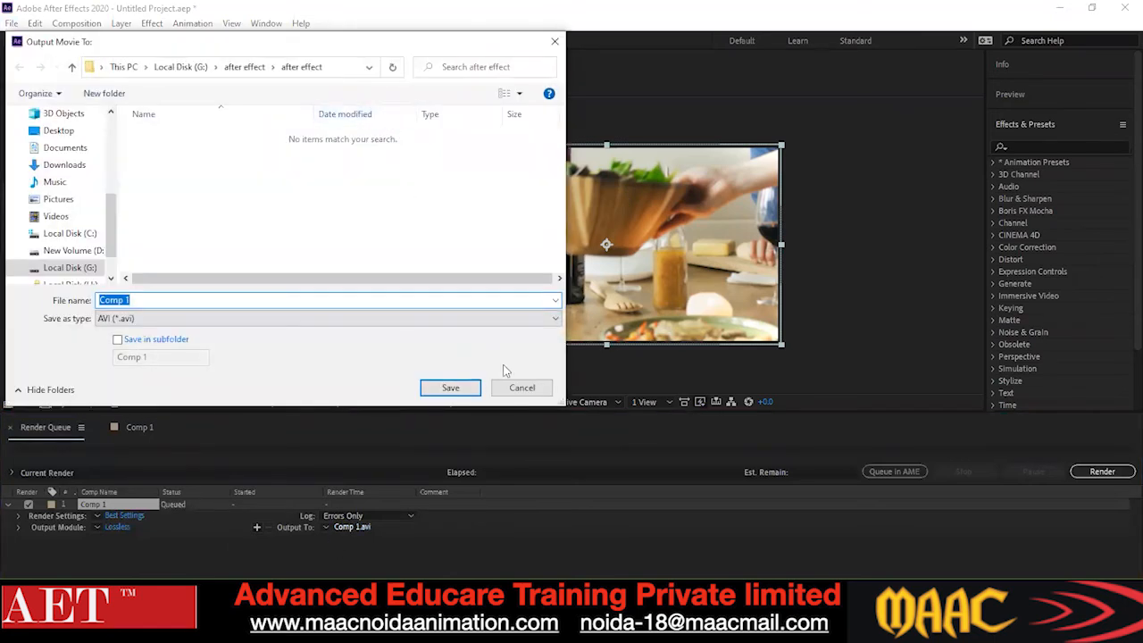
click(522, 387)
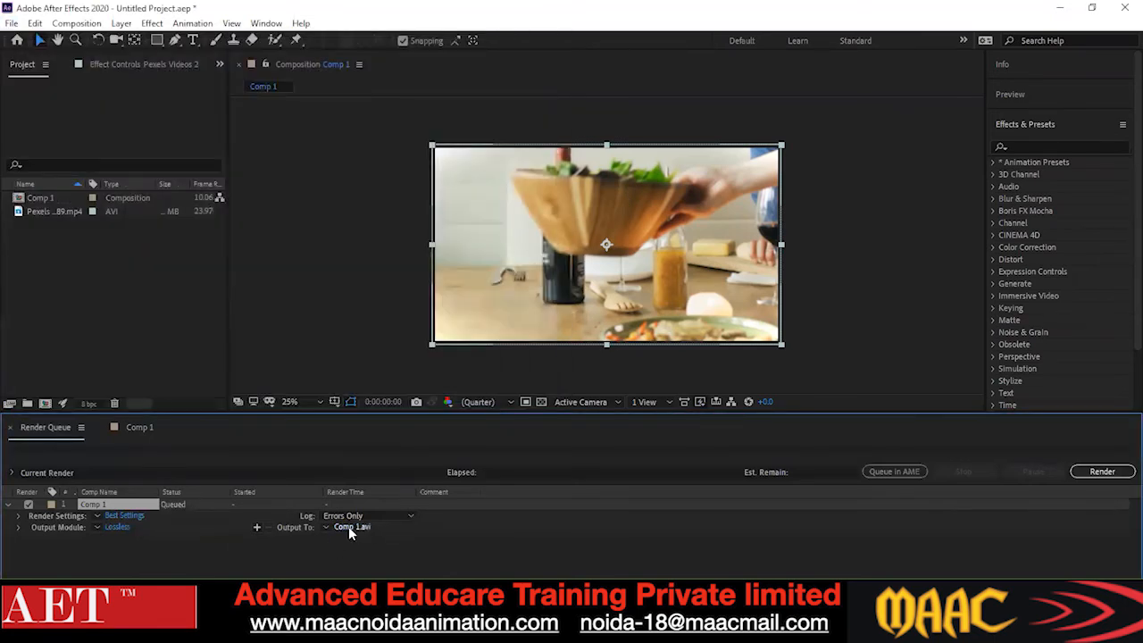
click(353, 528)
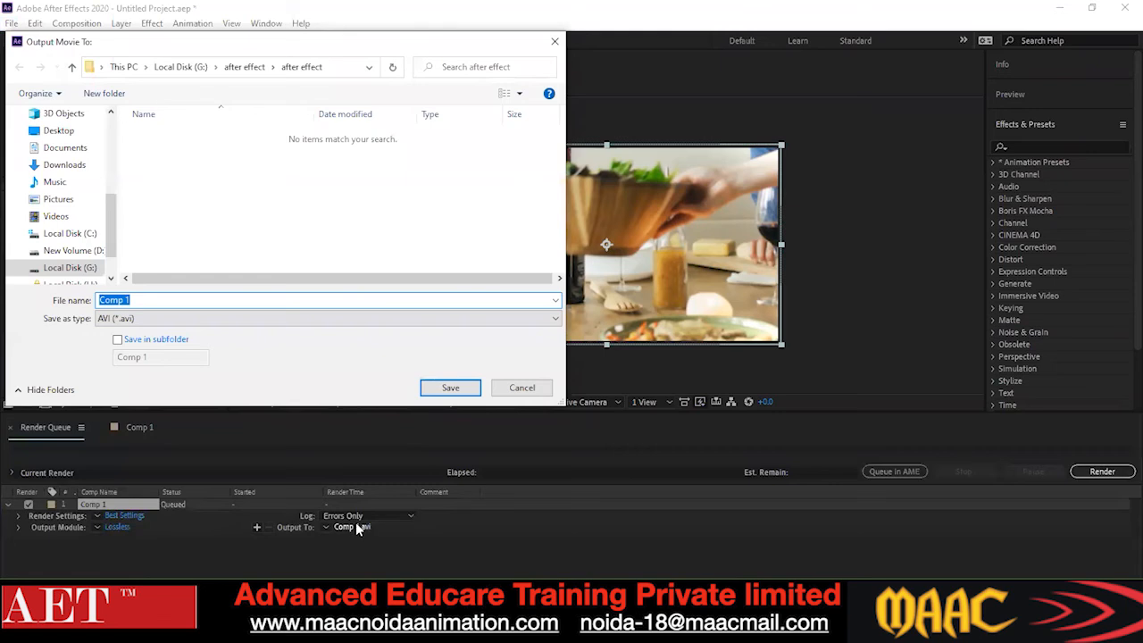
click(505, 320)
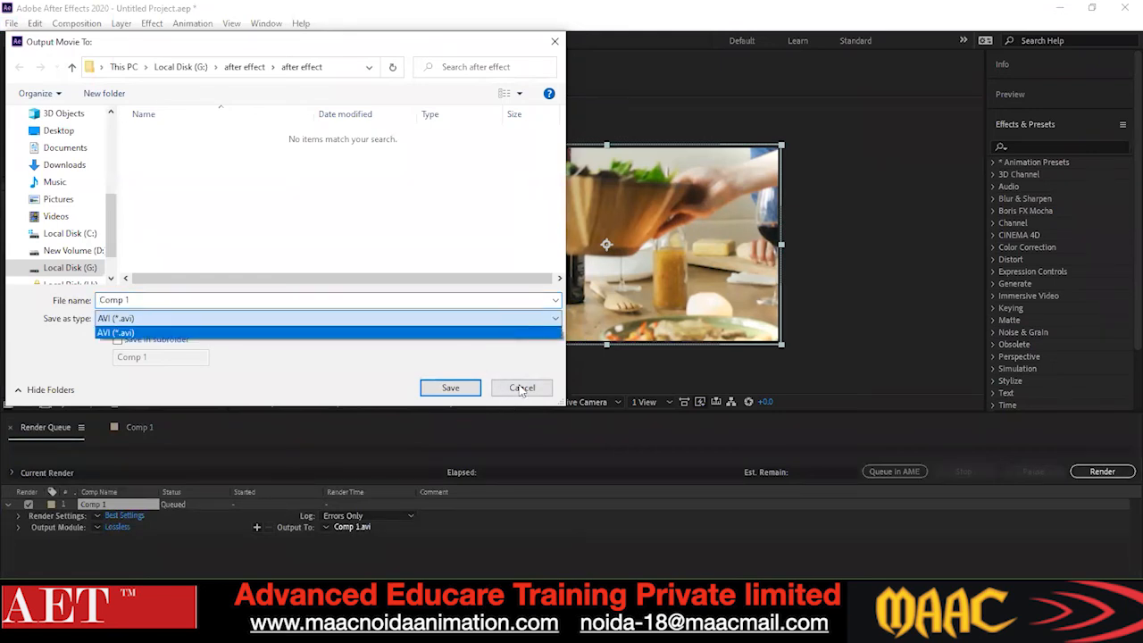
click(520, 387)
click(525, 389)
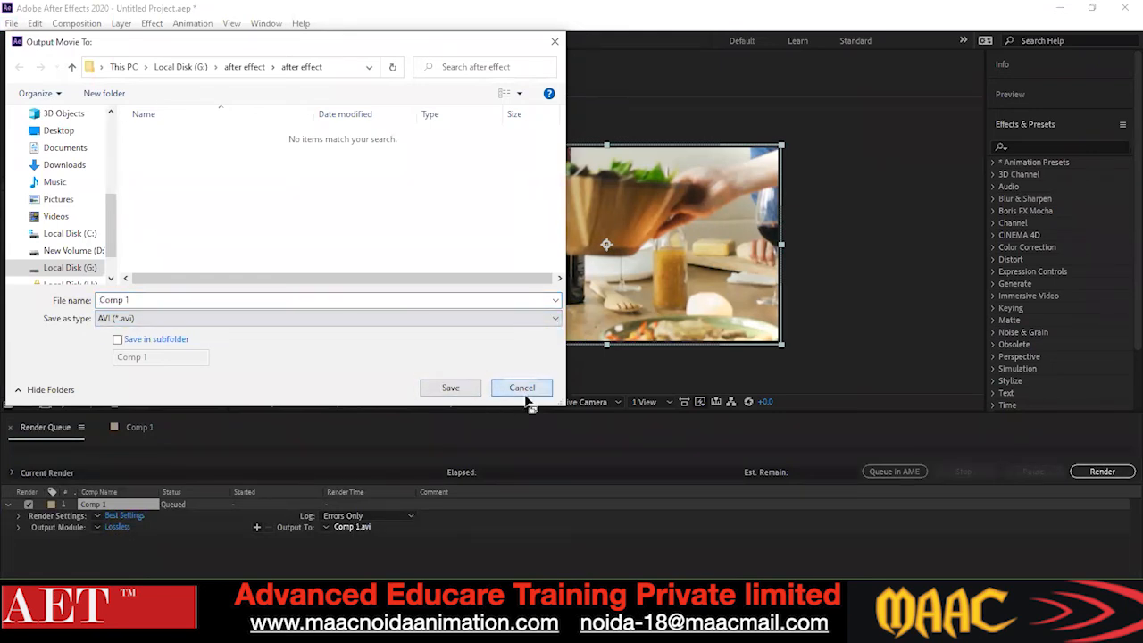
Set the output module format of the queued Comp 1 render to JPEG Sequence.
click(120, 527)
click(515, 137)
click(544, 218)
click(667, 536)
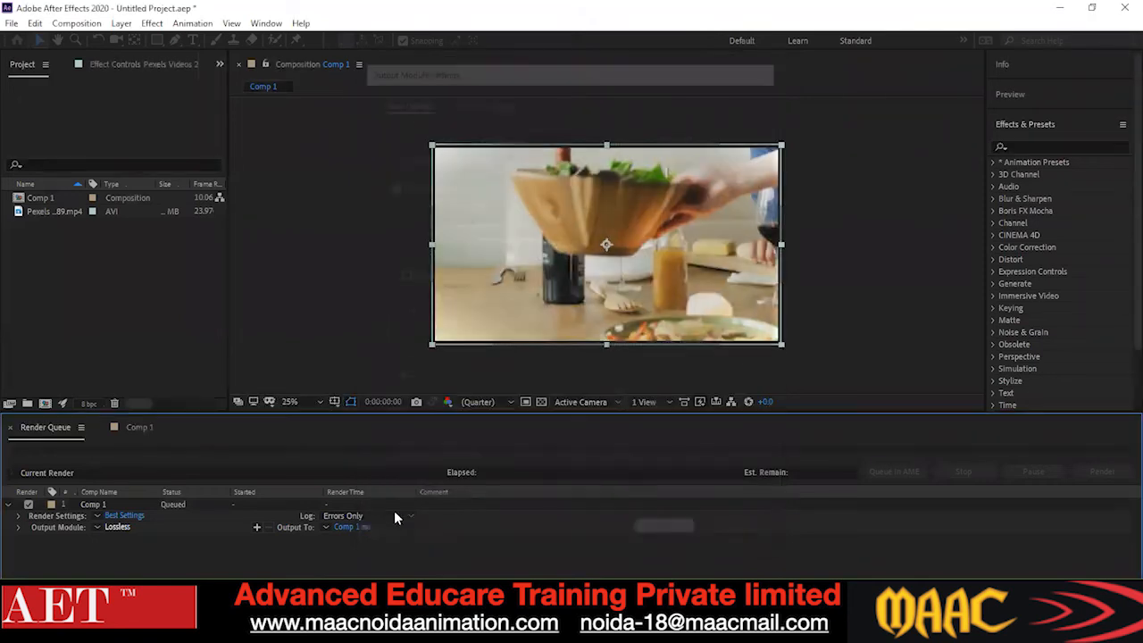
Open the output destination of the JPEG sequence and browse to the sillhoutte folder on Local Disk (G:).
click(413, 526)
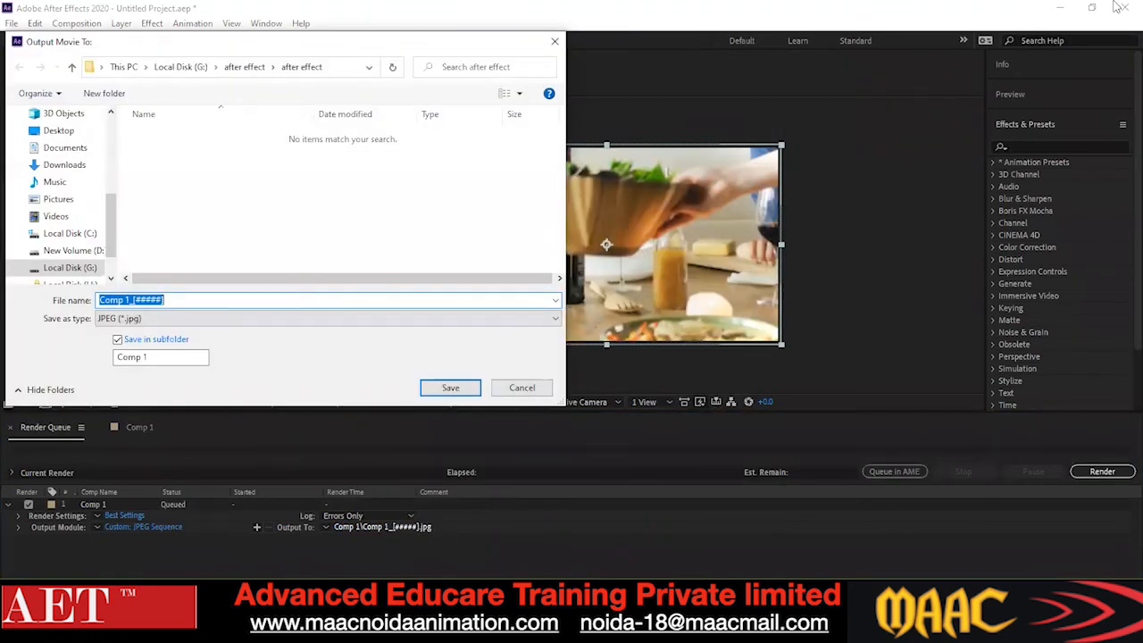
click(71, 66)
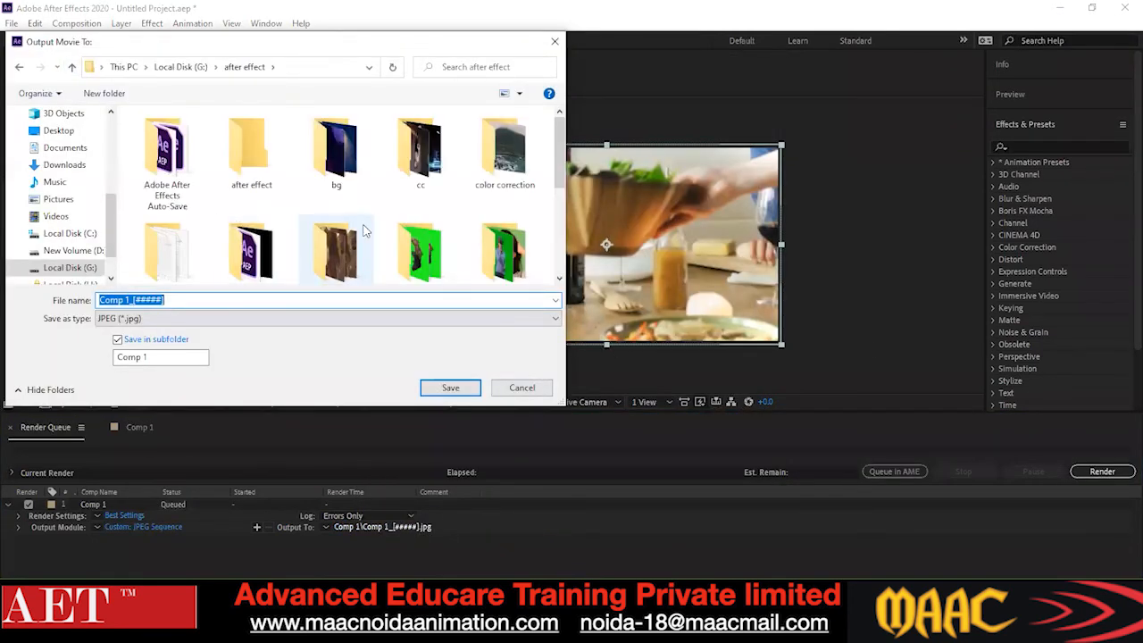
scroll(365, 229, down, 2)
scroll(365, 230, up, 1)
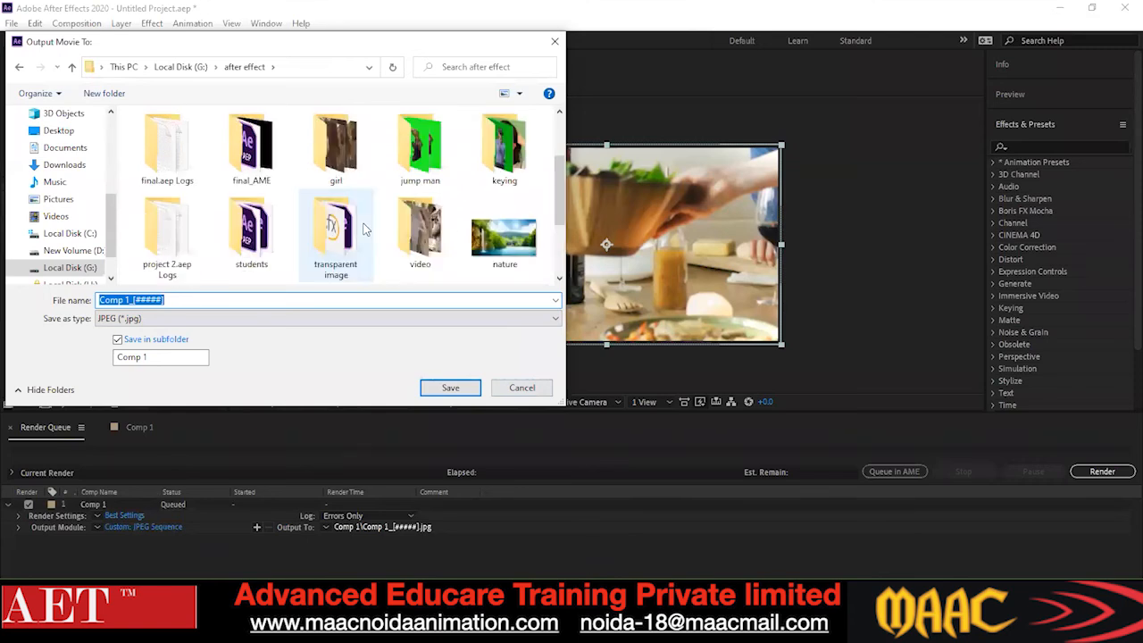
scroll(364, 229, down, 1)
scroll(365, 229, up, 1)
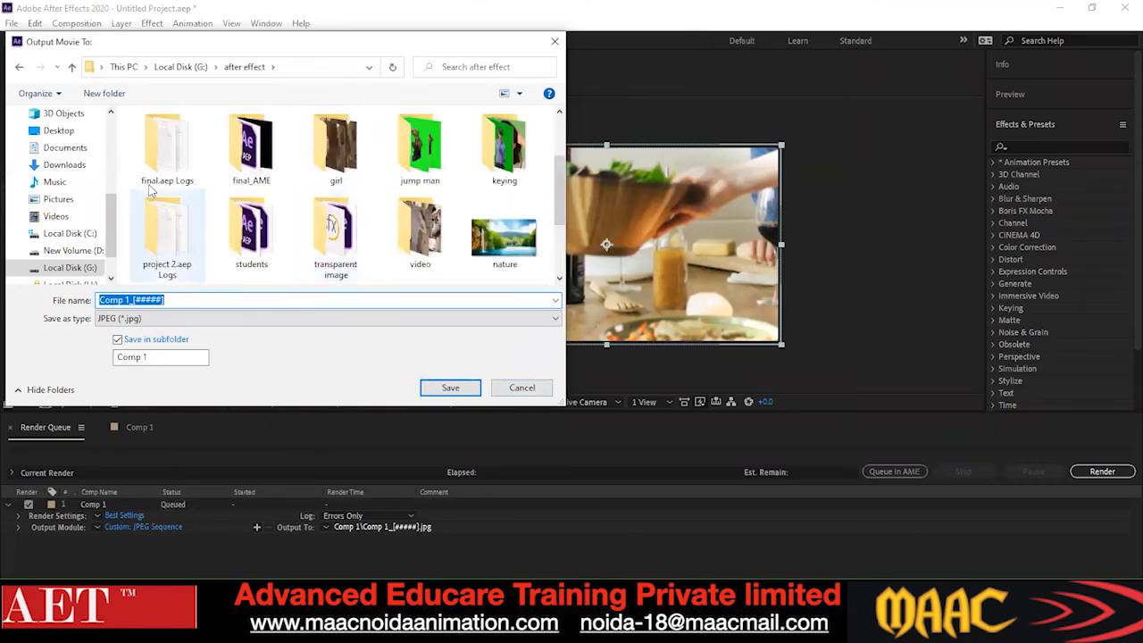
click(72, 66)
scroll(197, 230, down, 2)
scroll(199, 230, up, 1)
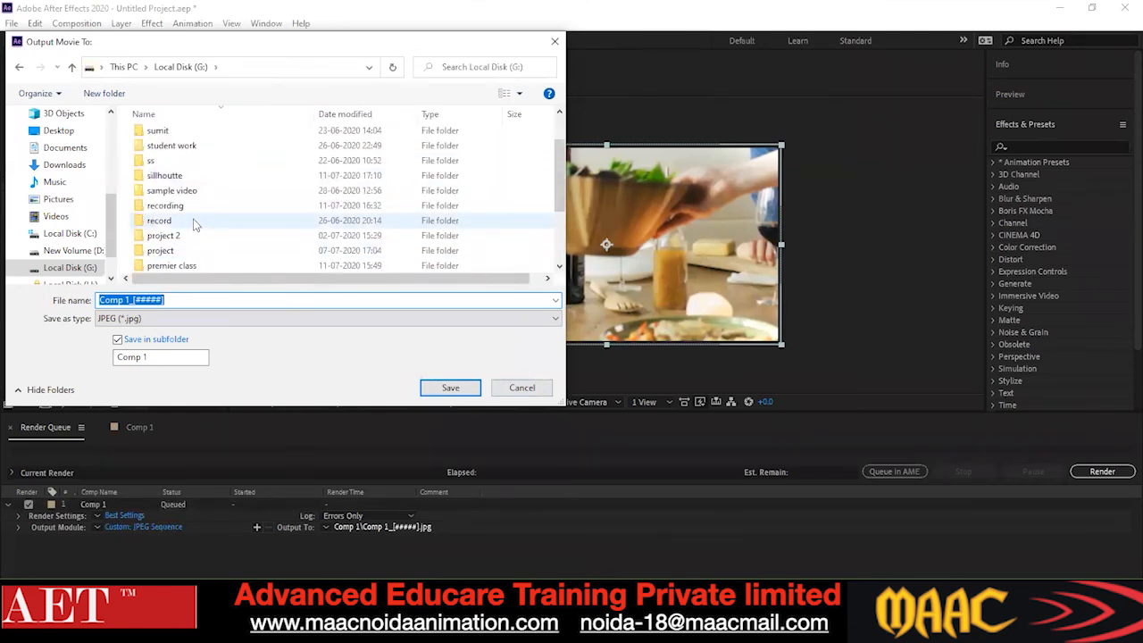
double_click(223, 175)
Create a new folder named plate1 inside the sillhoutte folder.
click(104, 92)
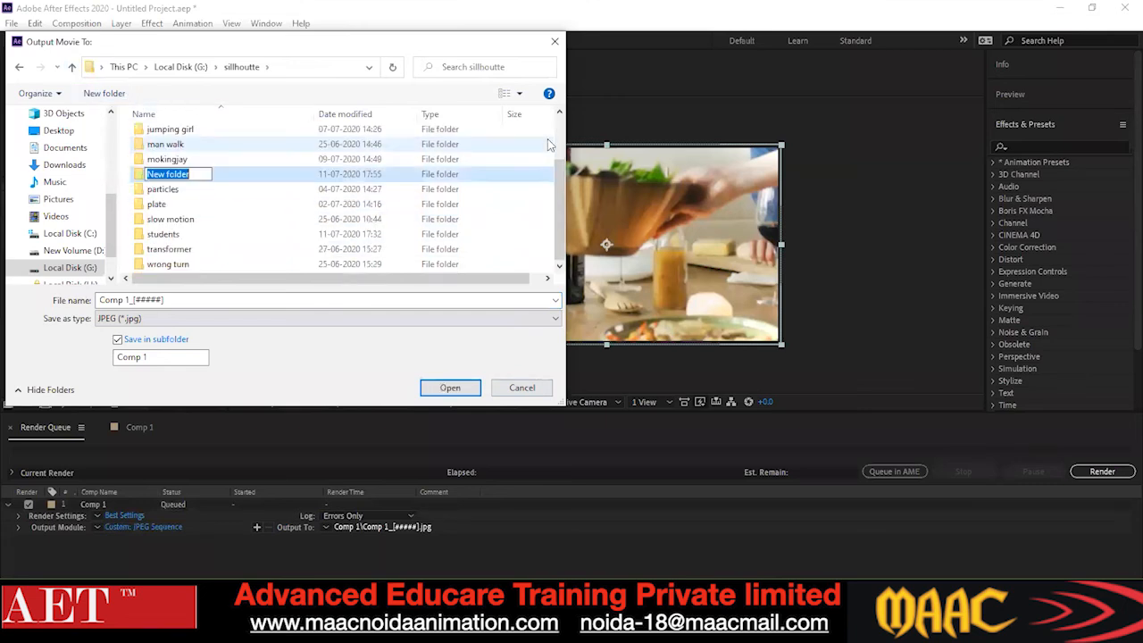
key(BackSpace)
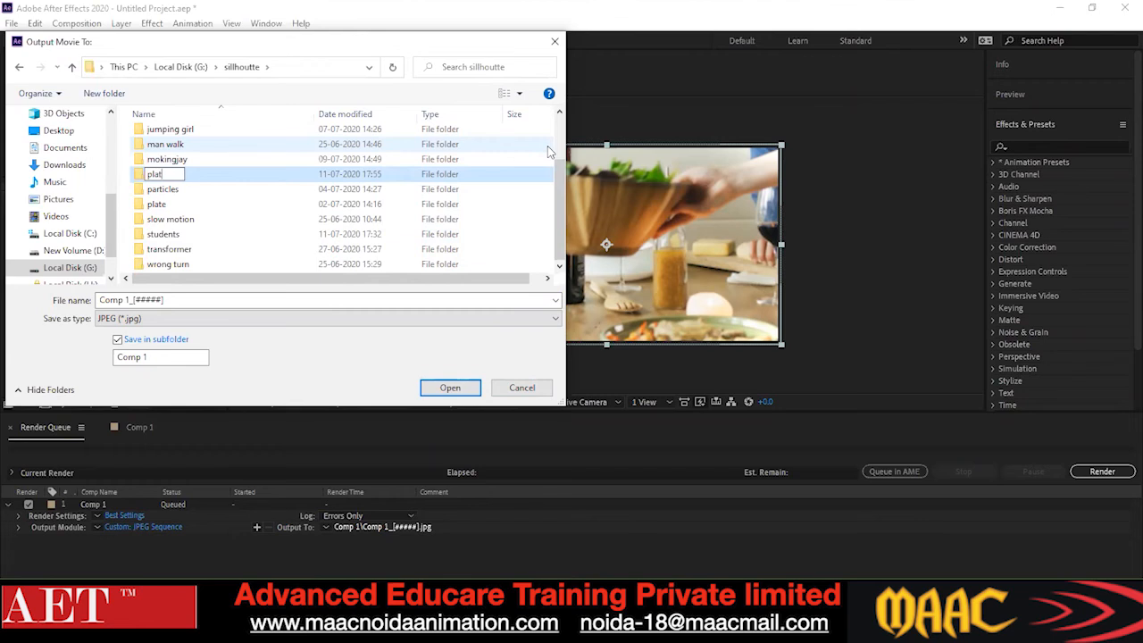
text(plate1)
key(Return)
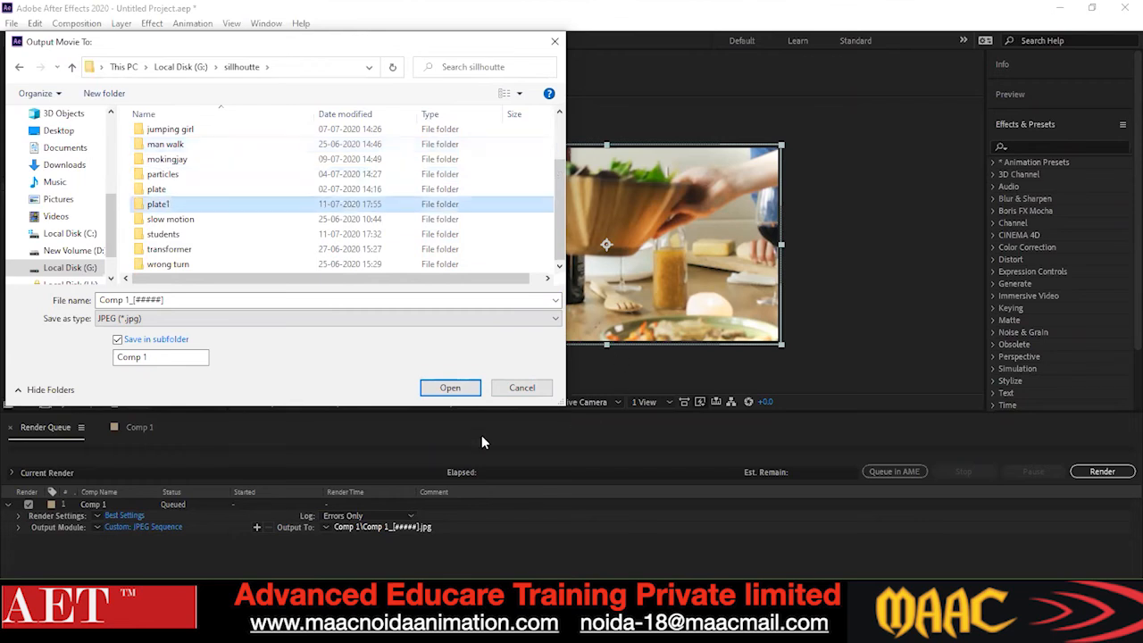
Save the JPEG sequence output into the plate1 folder and start the render.
click(448, 390)
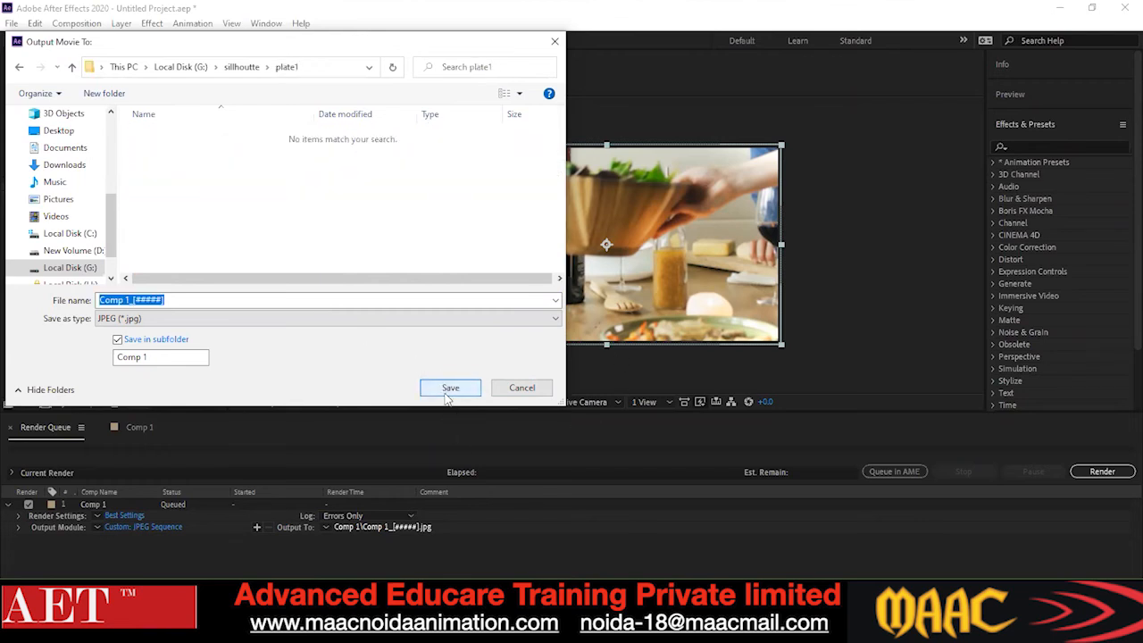
click(446, 390)
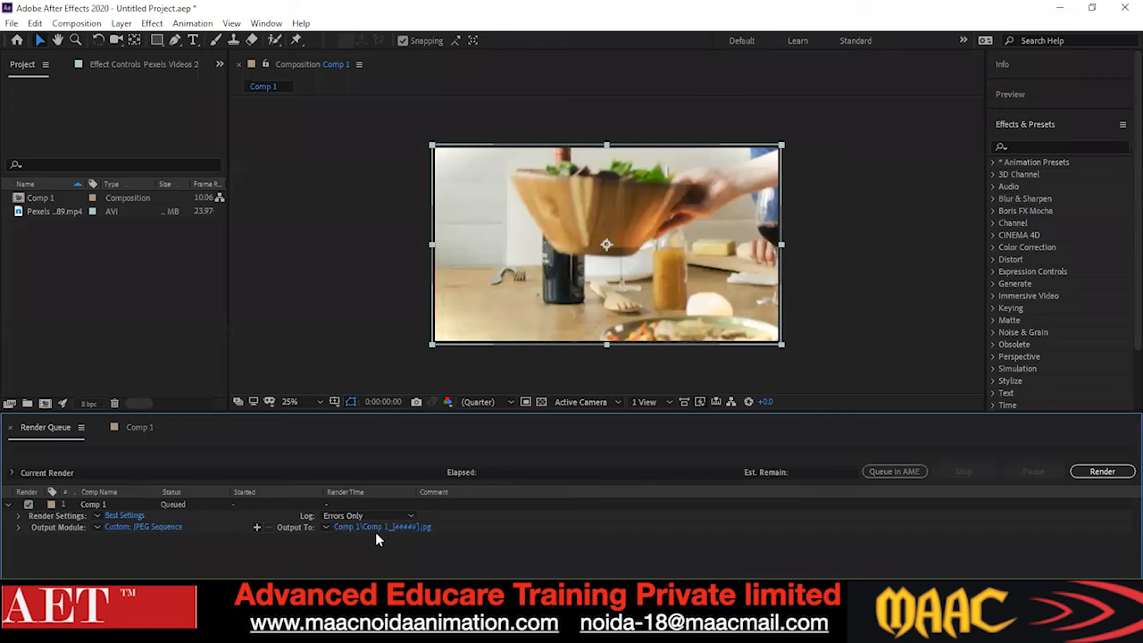
click(1107, 472)
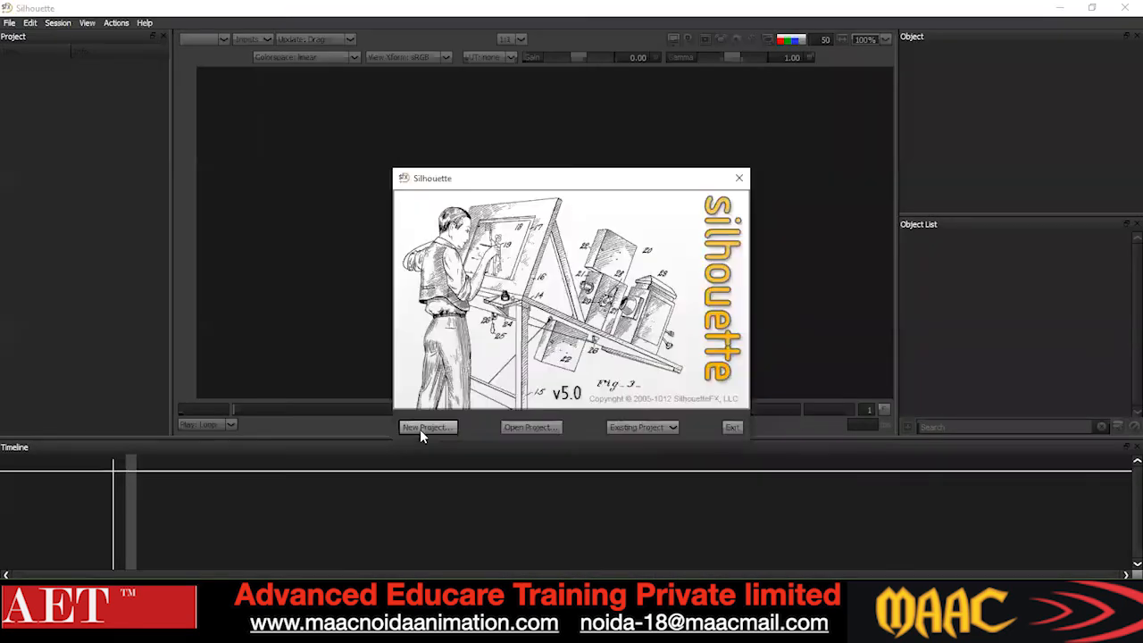
In Silhouette, start a new project and browse its directory to the plate1 folder in G:\sillhoutte.
click(420, 429)
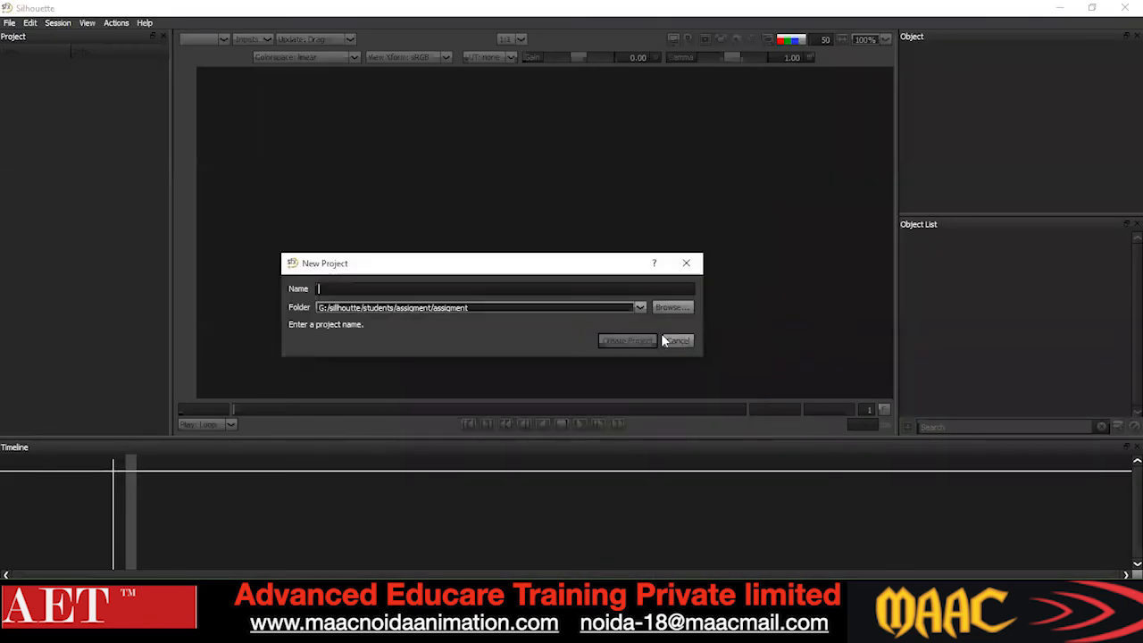
click(662, 310)
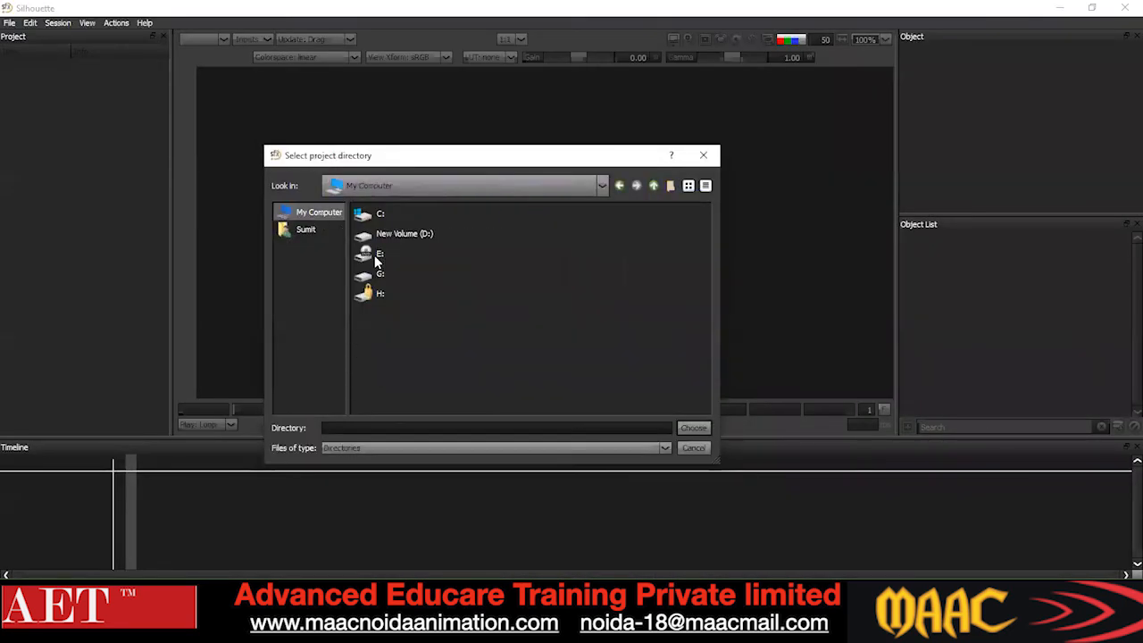
click(384, 275)
double_click(384, 275)
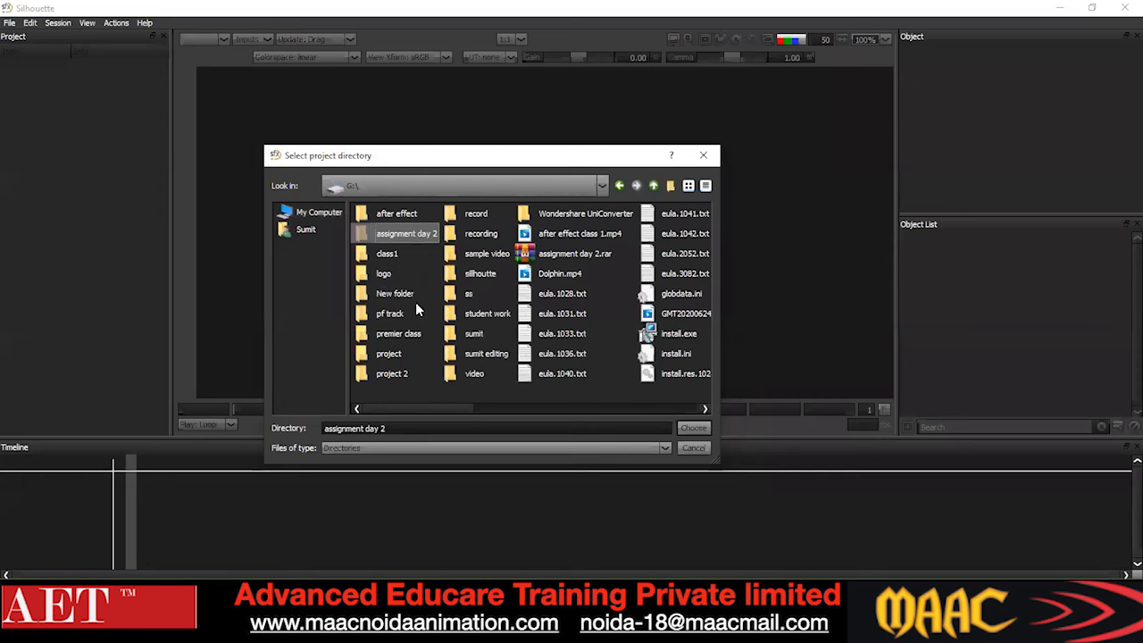
click(477, 276)
double_click(477, 275)
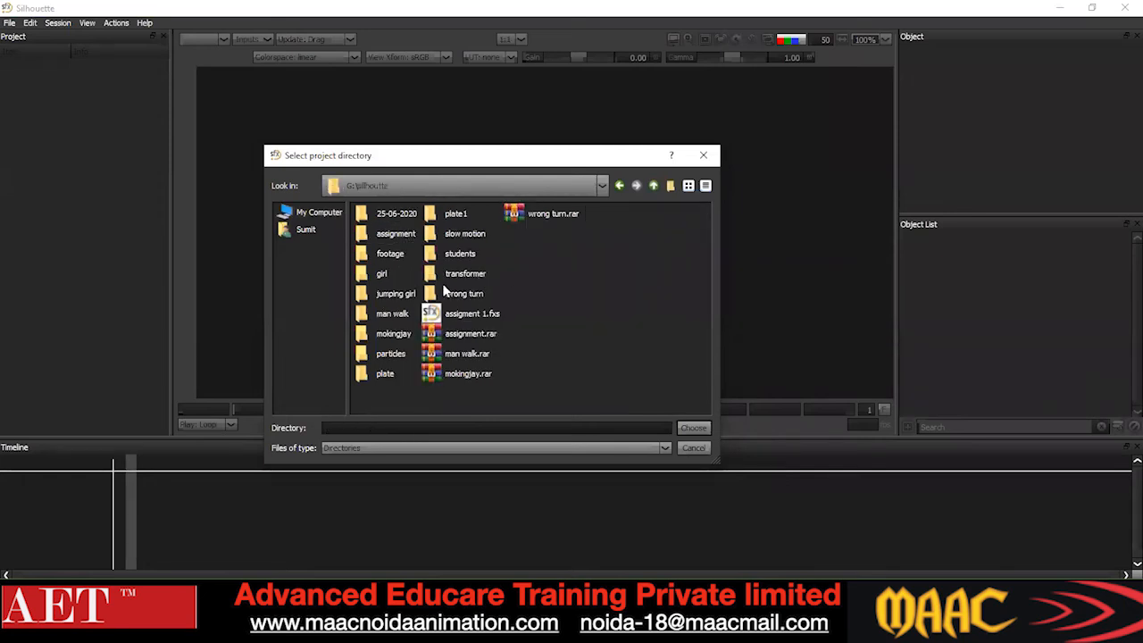
click(466, 214)
double_click(466, 214)
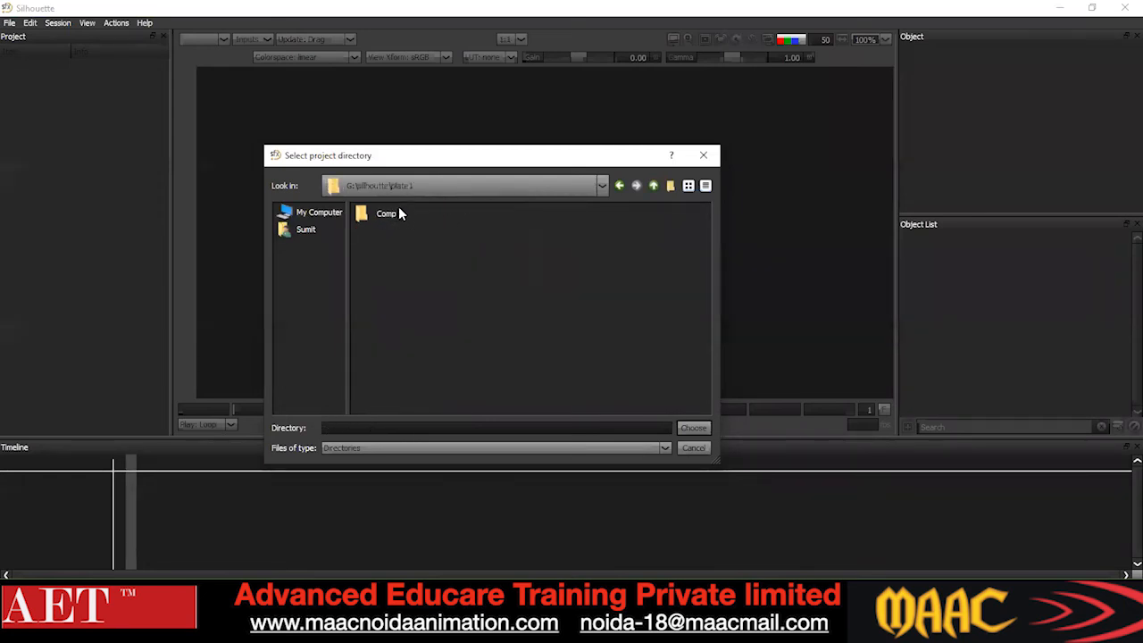
Create a folder named sfx inside Comp 1 and choose it as the project directory.
double_click(398, 213)
click(670, 186)
text(sfx)
key(Return)
click(693, 428)
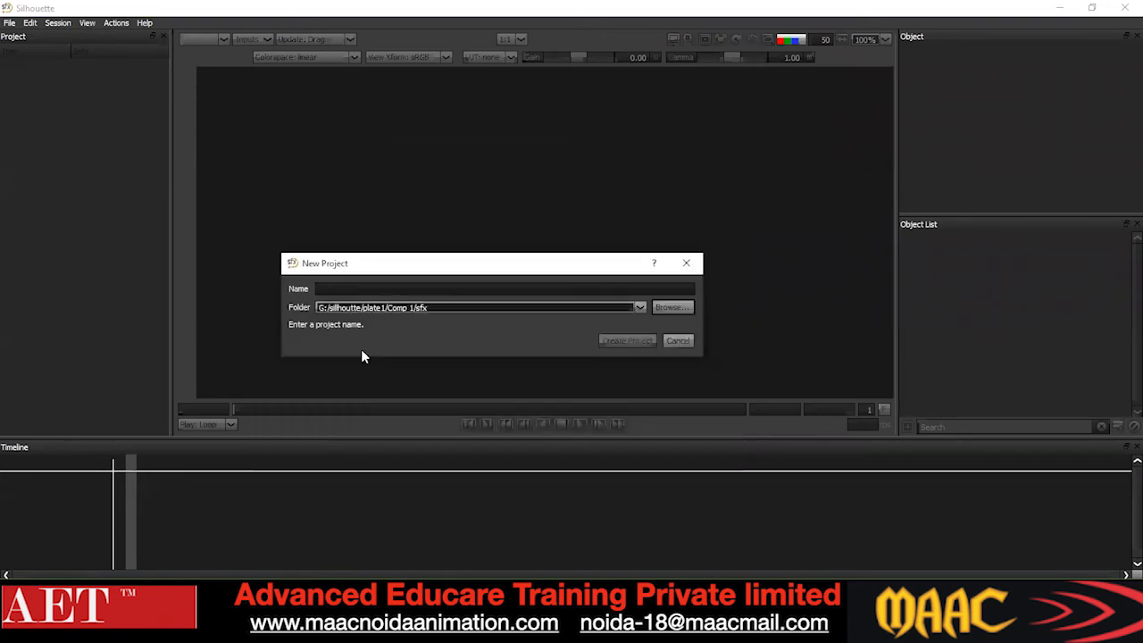
Name the project 001 and create it.
click(348, 293)
text(001)
key(Return)
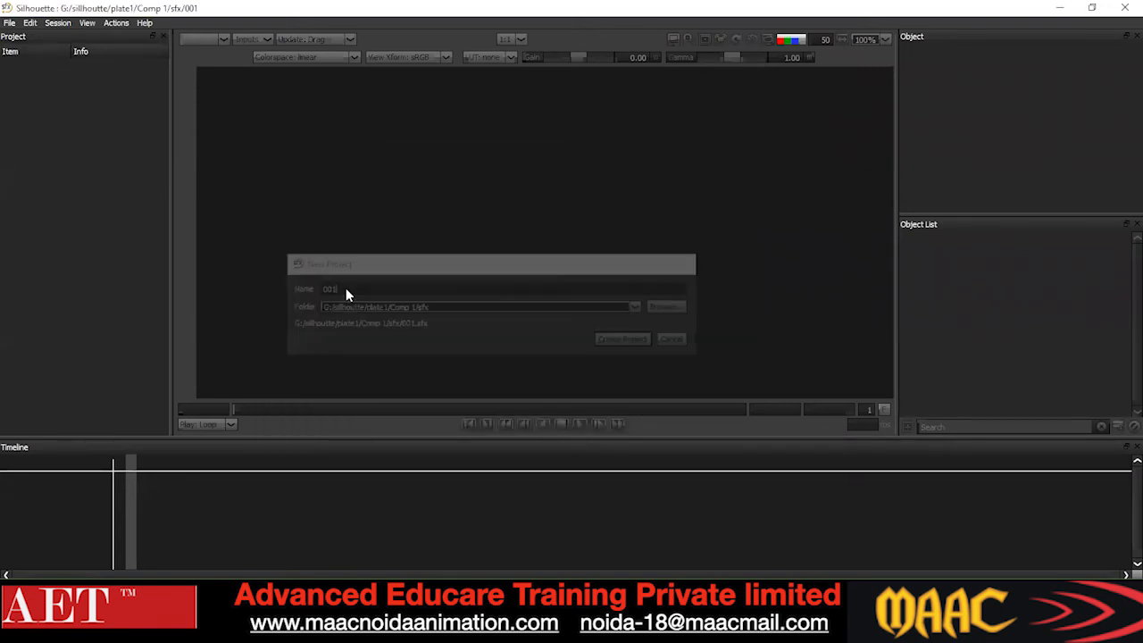
Import the image sequence starting with Comp 1_00000 from the Comp 1 folder inside plate1.
double_click(130, 92)
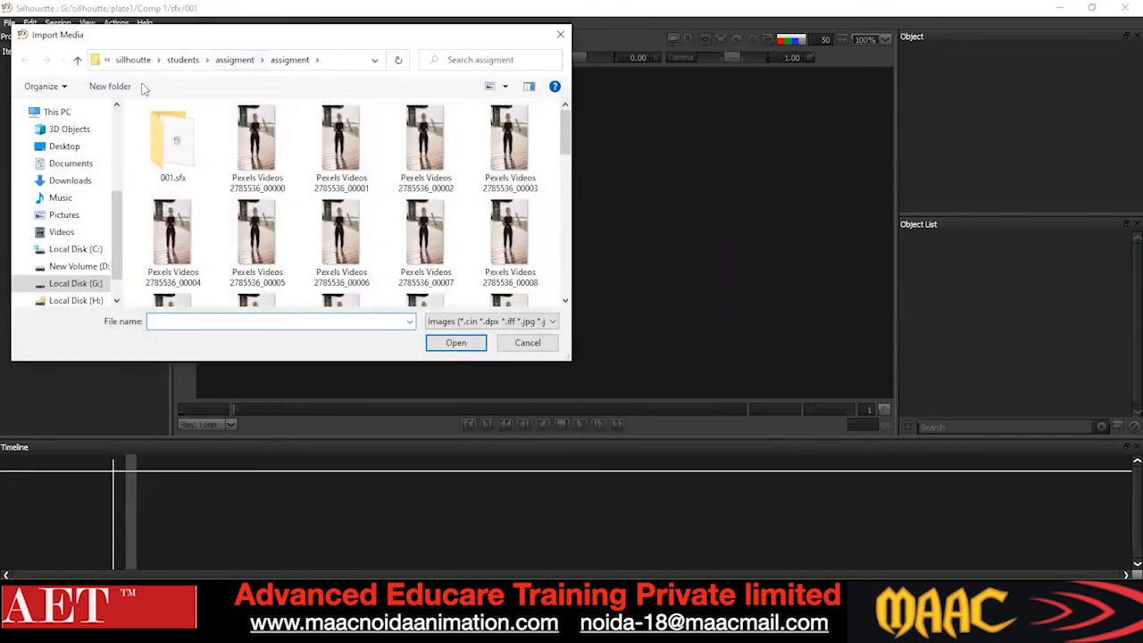
click(78, 61)
click(77, 60)
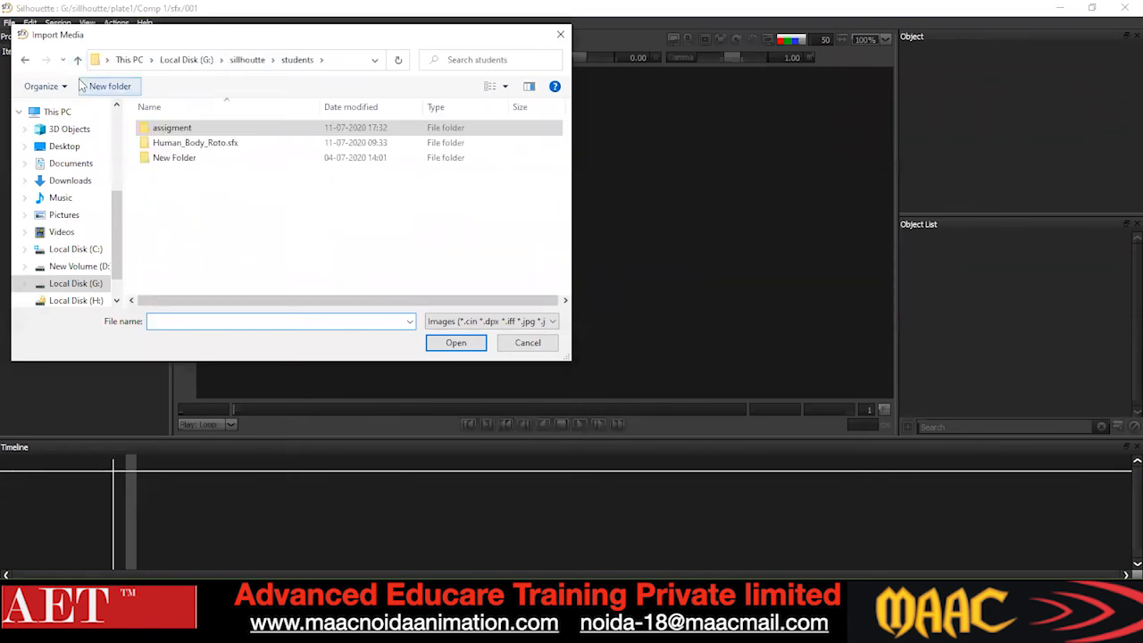
click(78, 61)
double_click(189, 256)
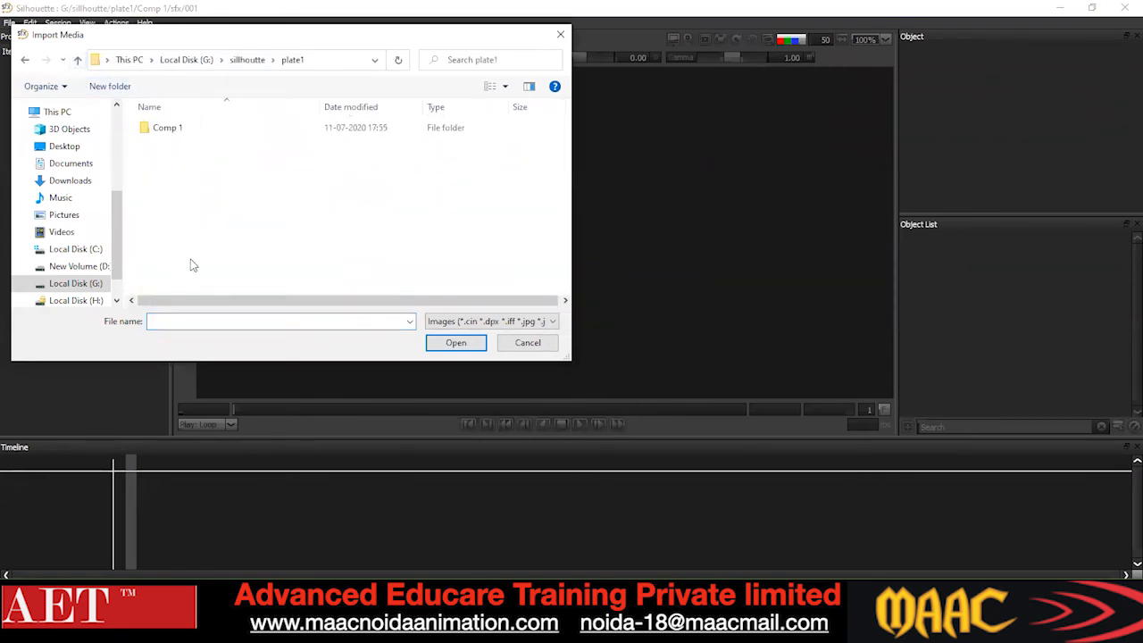
double_click(181, 127)
click(256, 141)
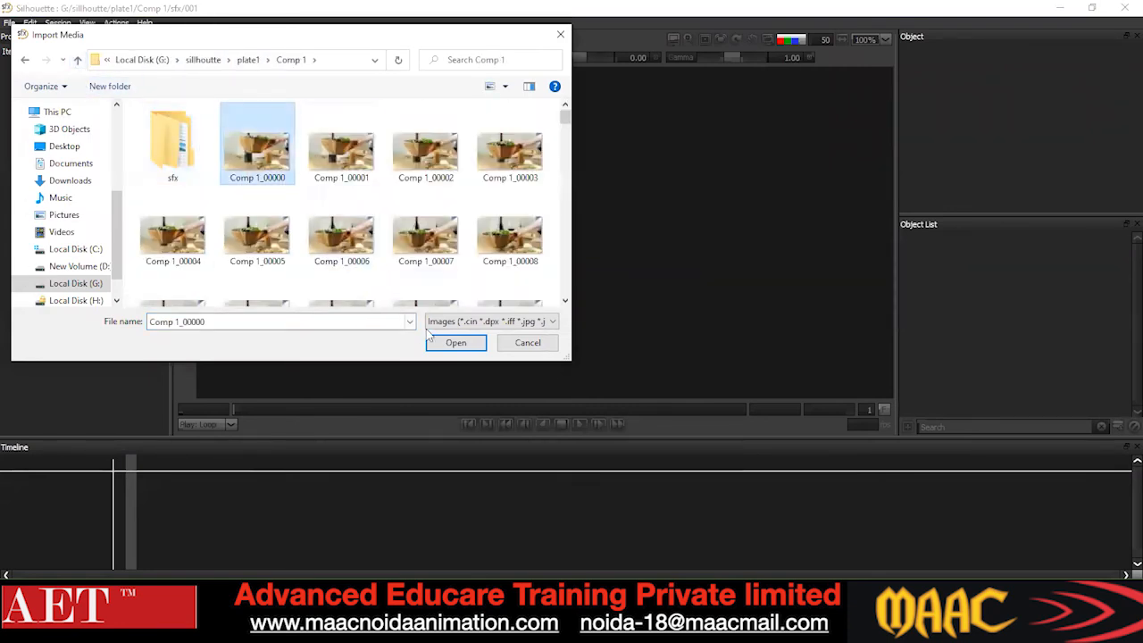
click(454, 343)
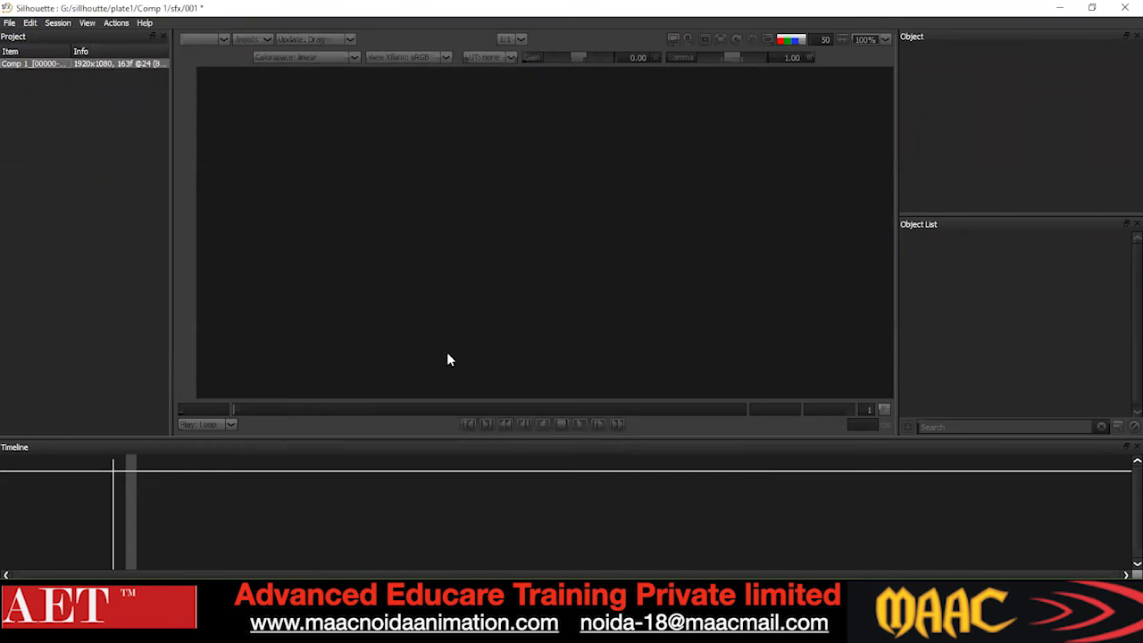
Create a new session from the imported Comp 1 sequence and play the footage.
key(ctrl+n)
key(Return)
scroll(513, 229, down, 3)
scroll(515, 227, down, 4)
scroll(513, 234, up, 2)
drag(512, 237, 510, 263)
key(l)
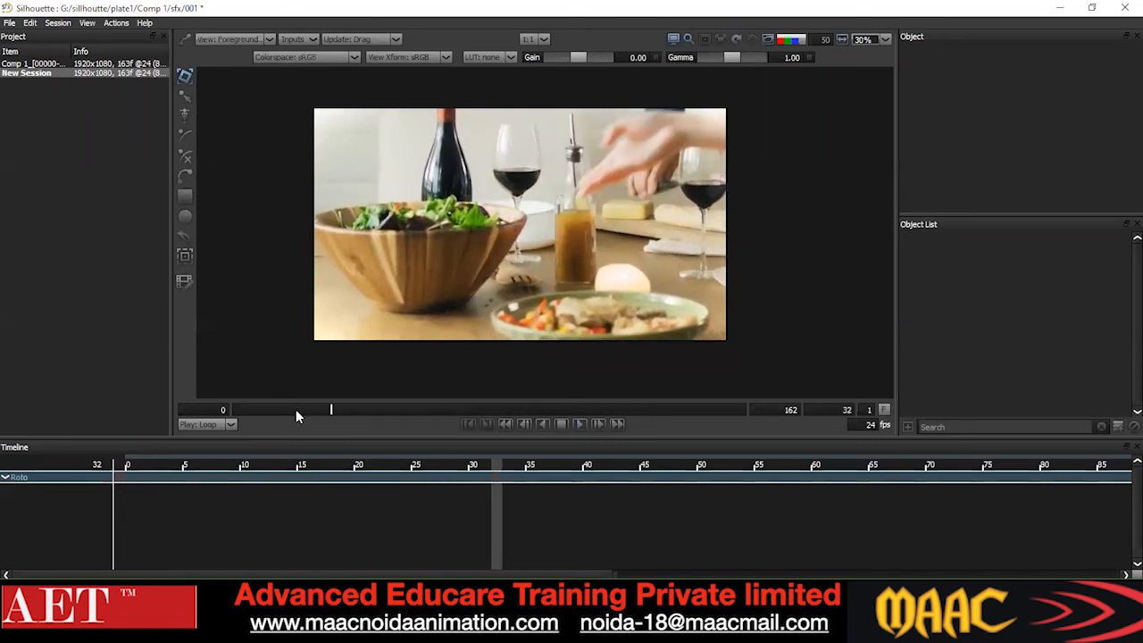
Rewind to the beginning of the footage, advance to frame 7 and add a new layer to the object list.
drag(295, 409, 237, 409)
scroll(625, 201, up, 3)
scroll(508, 240, up, 1)
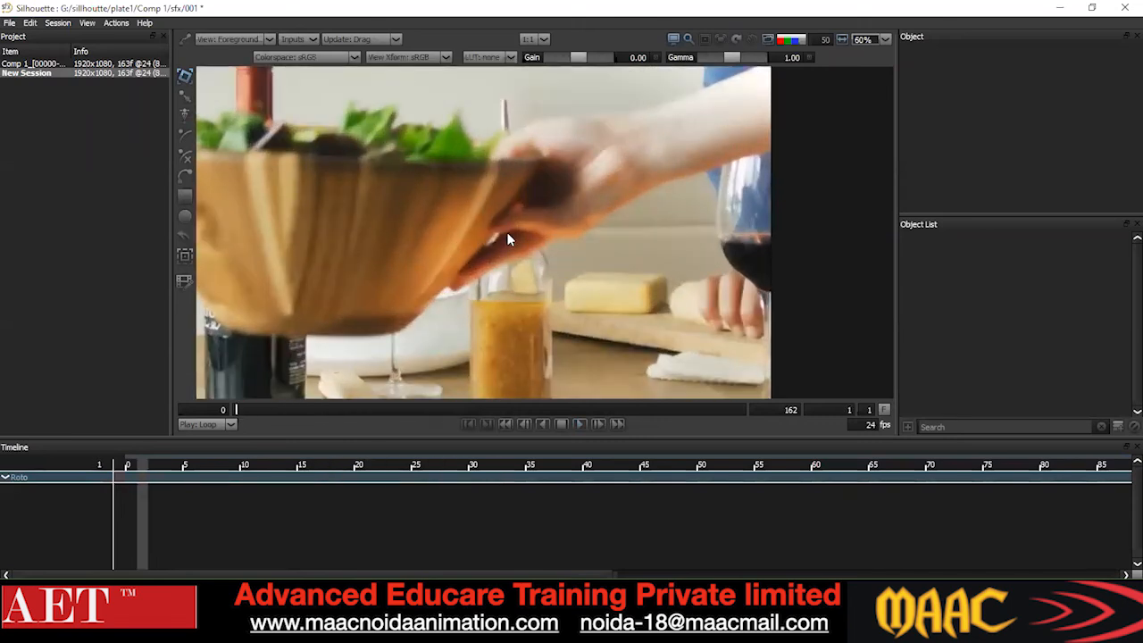
click(234, 410)
key(x)
key(x)
key(x)
key(x)
key(x)
key(x)
key(x)
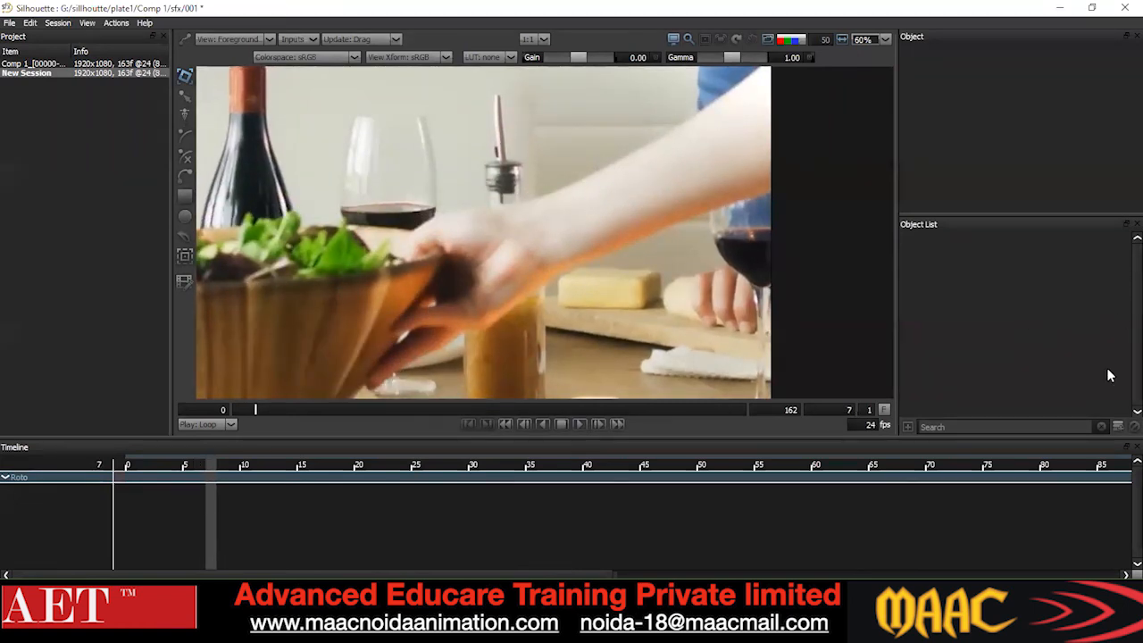
click(1118, 427)
Draw a closed Bezier shape around the hand holding the salad bowl at frame 7.
click(190, 177)
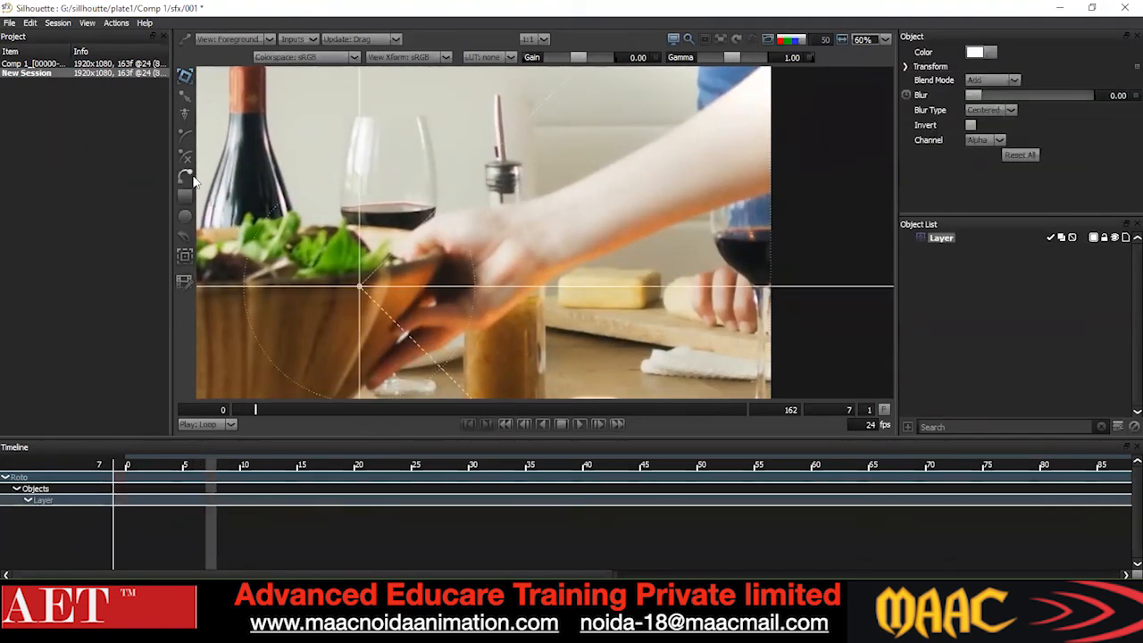
drag(525, 302, 534, 239)
click(551, 223)
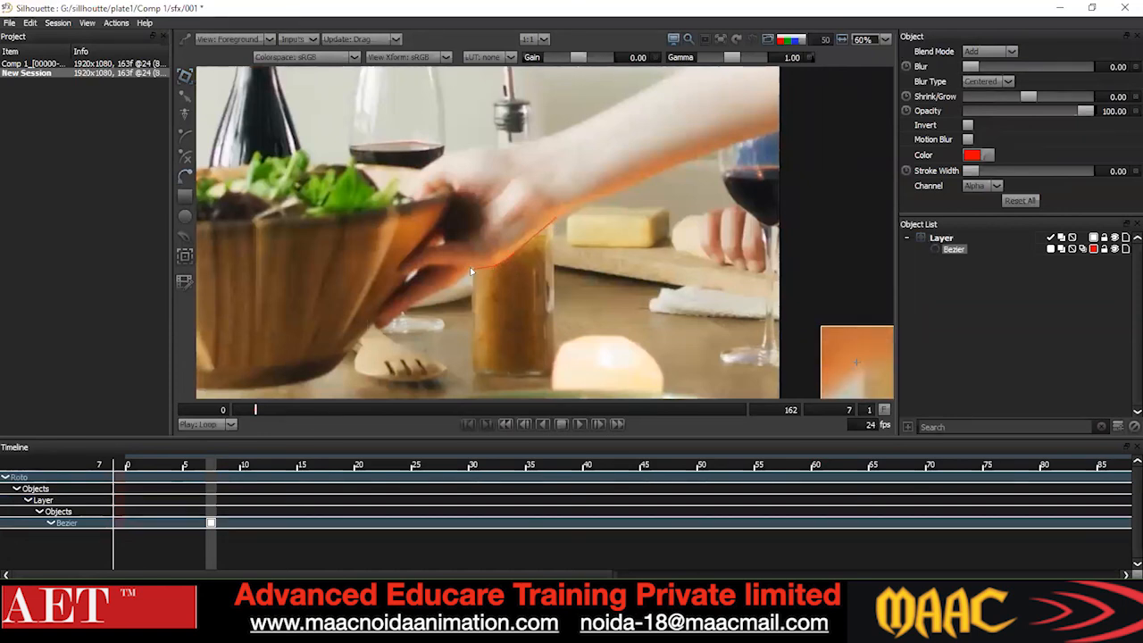
click(437, 292)
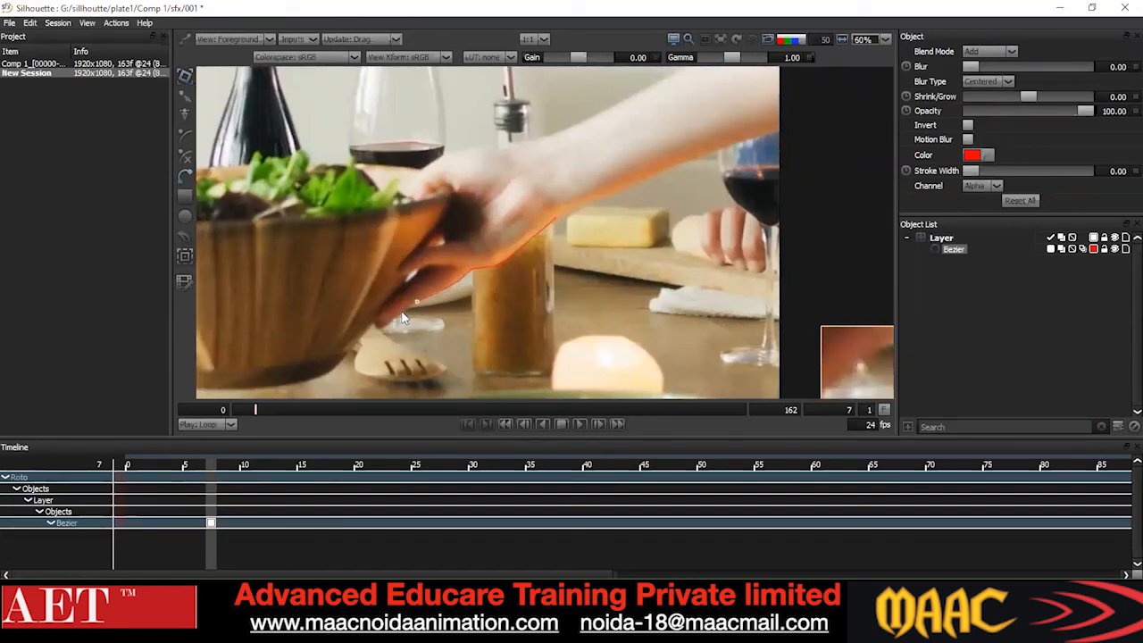
click(369, 322)
click(410, 234)
click(456, 189)
click(517, 180)
click(550, 179)
click(558, 219)
key(ctrl+a)
right_click(593, 159)
click(631, 281)
Keyframe the Bezier shape at frame 4 by moving the whole shape up and across onto the hand.
drag(365, 315, 384, 341)
scroll(409, 338, down, 1)
key(z)
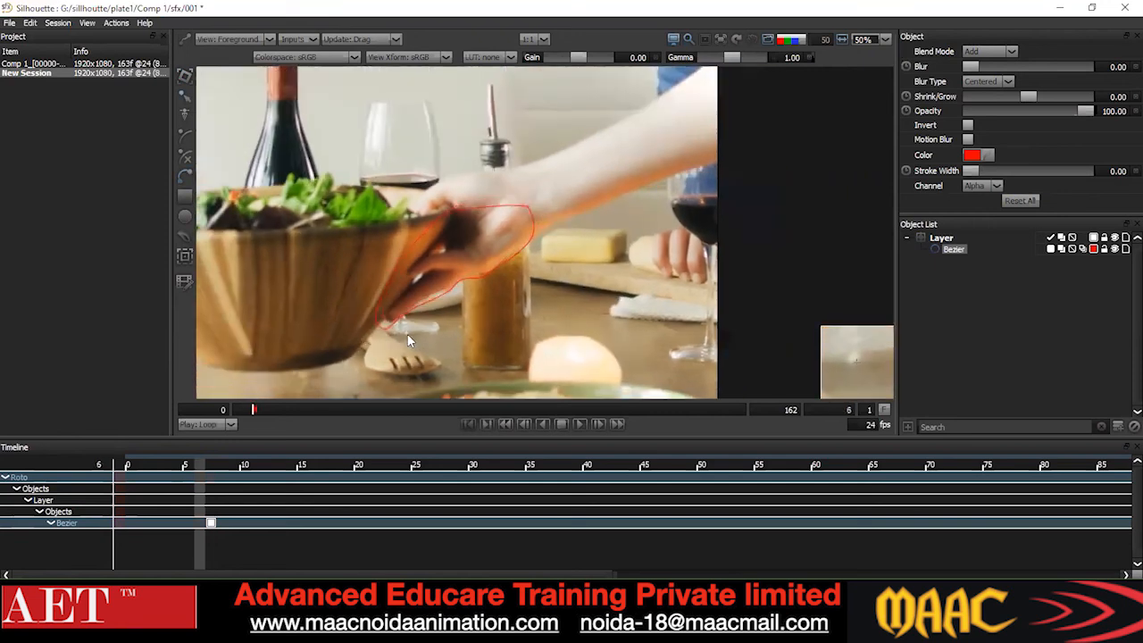
key(z)
key(z)
key(ctrl+a)
key(shift+Right)
key(shift+Right)
key(shift+Right)
key(shift+Right)
key(shift+Right)
key(shift+Up)
key(shift+Up)
key(shift+Up)
key(shift+Up)
key(shift+Up)
key(shift+Up)
key(shift+Up)
key(shift+Right)
key(shift+Right)
key(shift+Right)
key(shift+Right)
key(shift+Up)
key(shift+Up)
key(shift+Up)
click(612, 319)
drag(489, 252, 530, 293)
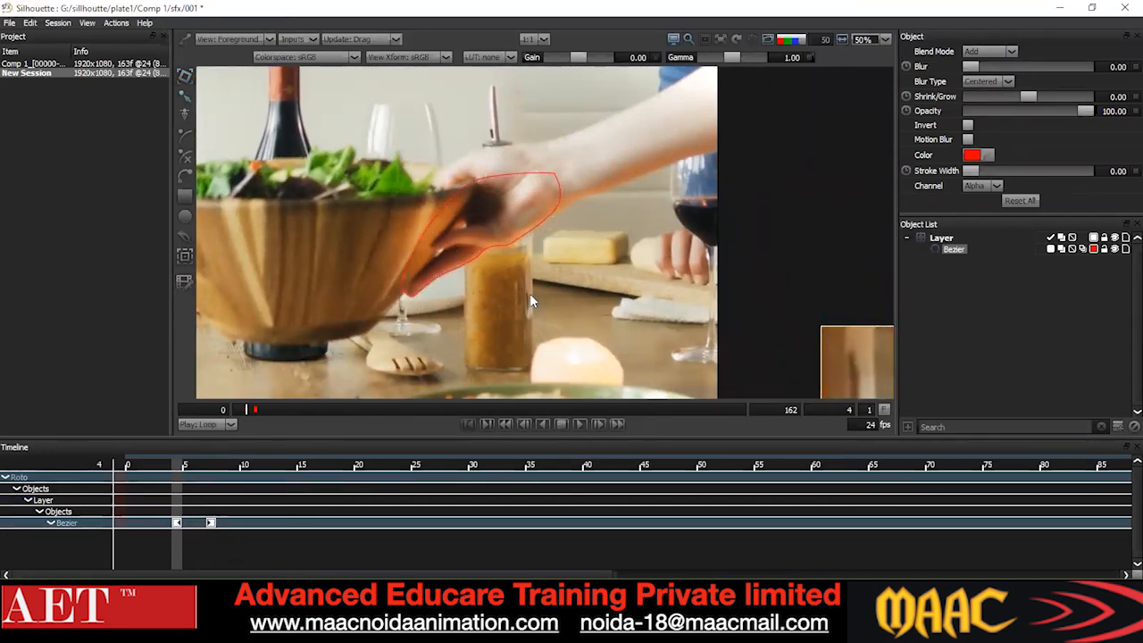
Keyframe the Bezier shape at frame 1 by shifting the whole shape up and across to follow the hand.
key(z)
key(z)
key(z)
key(shift+Up)
key(shift+Up)
key(shift+Up)
key(shift+Up)
key(shift+Up)
key(shift+Up)
key(shift+Up)
key(shift+Up)
key(shift+Up)
key(shift+Up)
key(shift+Up)
key(shift+Up)
key(shift+Up)
key(shift+Up)
key(shift+Up)
key(shift+Up)
key(shift+Right)
key(shift+Right)
key(shift+Right)
key(shift+Right)
key(shift+Right)
key(shift+Right)
key(shift+Right)
key(shift+Right)
key(shift+Right)
key(shift+Right)
key(shift+Right)
key(shift+Right)
key(shift+Right)
key(shift+Right)
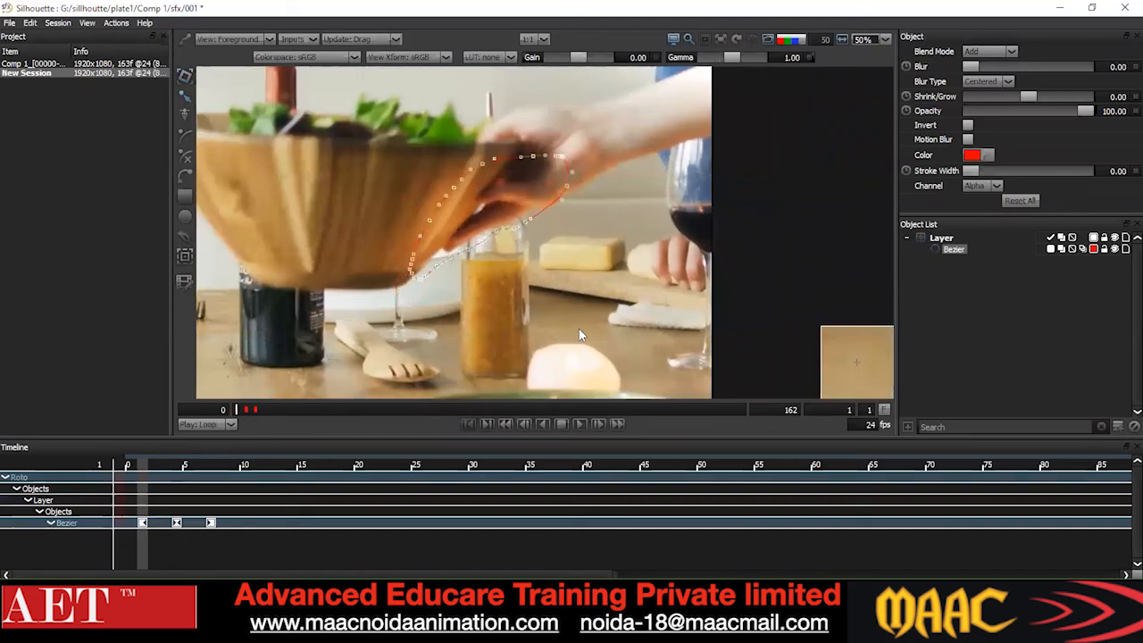
Adjust the wrist-side points of the Bezier shape at frame 1 to fit the hand.
click(555, 253)
drag(619, 169, 488, 243)
drag(619, 168, 515, 224)
key(Down)
key(Down)
key(Right)
key(Right)
right_click(593, 180)
click(589, 276)
drag(503, 259, 492, 292)
Keyframe the Bezier shape at frame 0 by moving all its points up and across onto the hand.
key(z)
drag(618, 150, 376, 307)
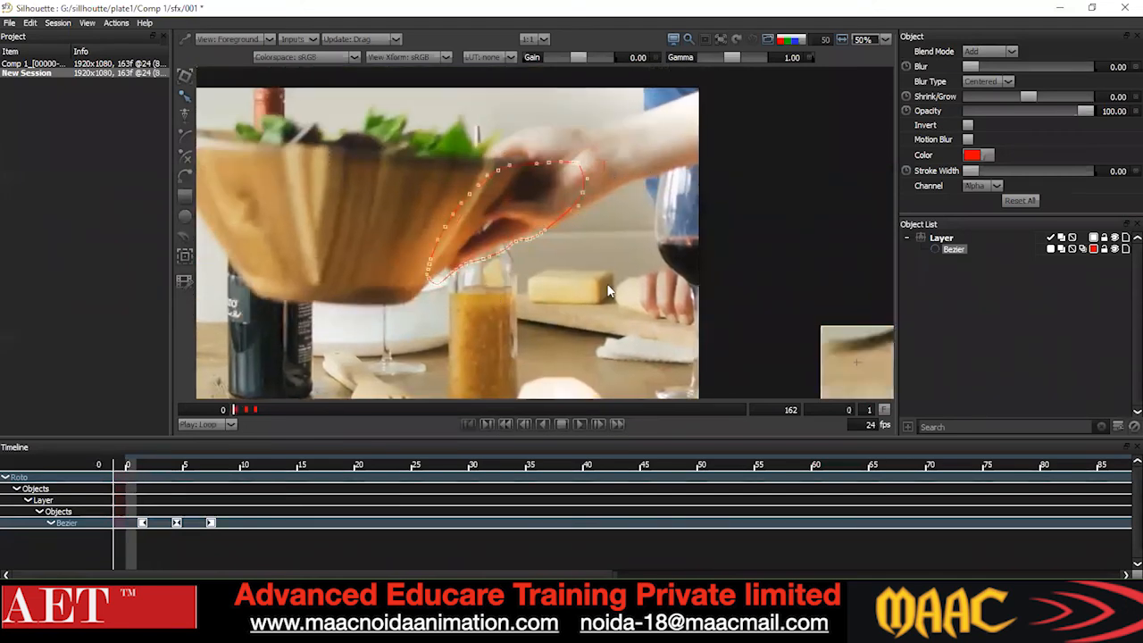
key(Right)
key(Right)
key(Right)
key(Right)
key(Right)
key(Right)
key(Up)
key(Up)
key(Up)
key(Up)
key(Up)
click(526, 283)
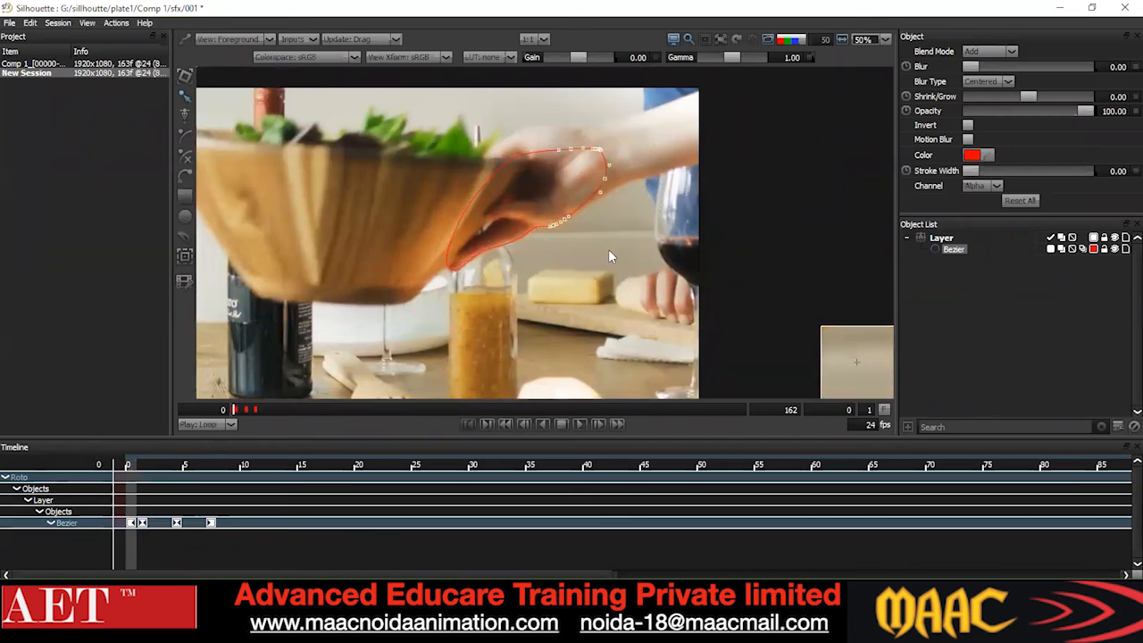
scroll(563, 223, down, 1)
right_click(591, 164)
click(626, 283)
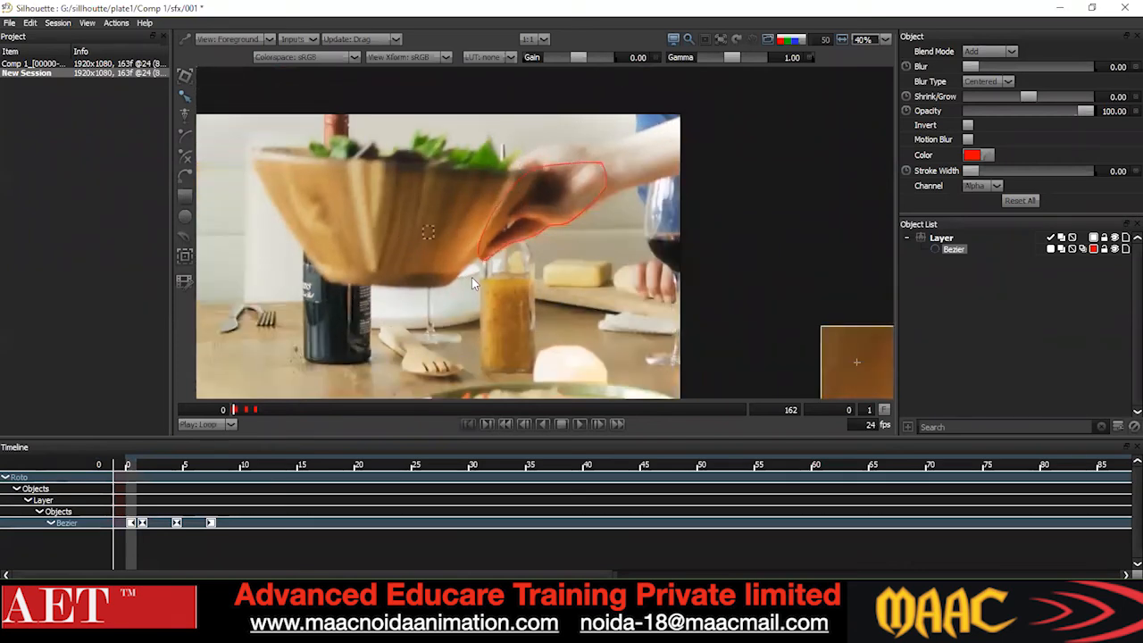
Keyframe the Bezier shape at frame 2 by shifting all its points slightly to fit the hand.
scroll(465, 299, up, 1)
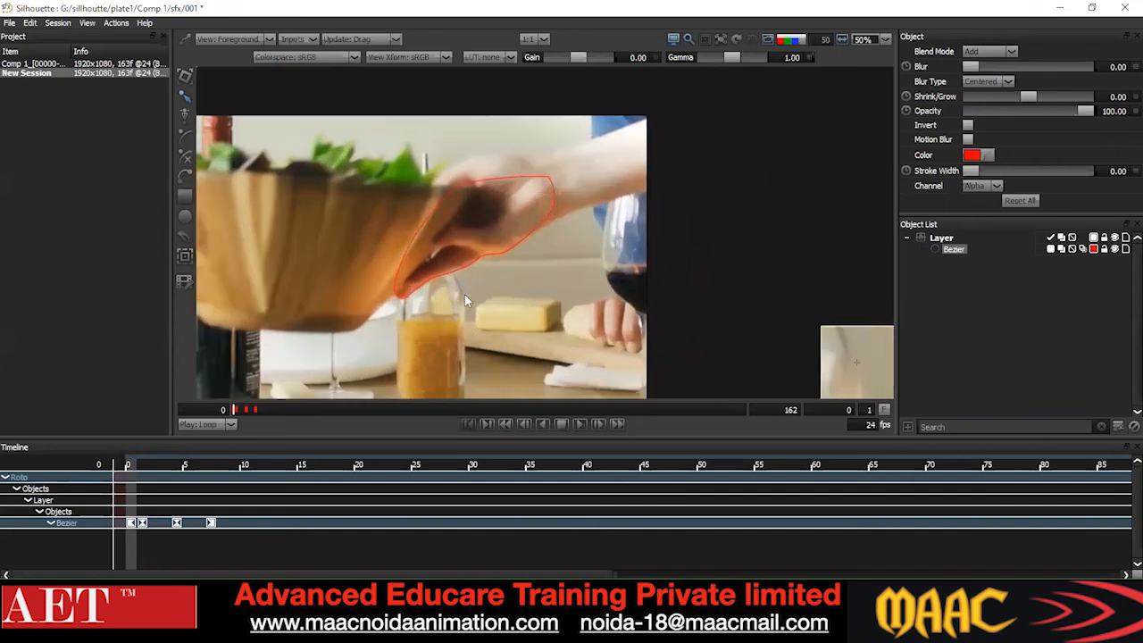
key(Right)
key(Right)
key(Right)
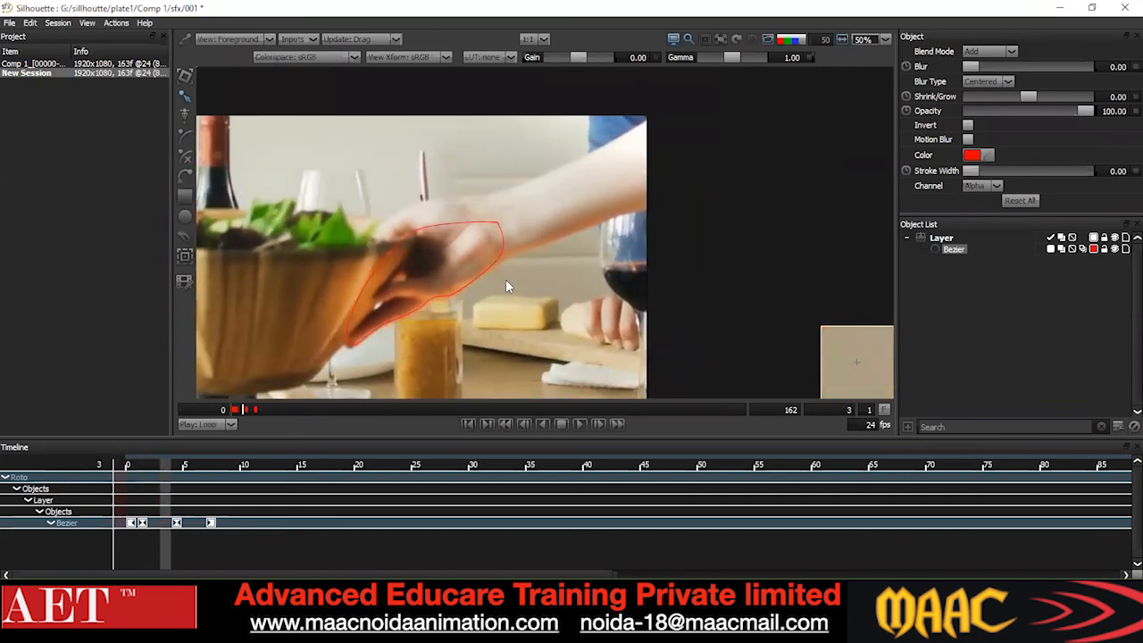
key(Left)
key(Left)
key(Right)
click(517, 234)
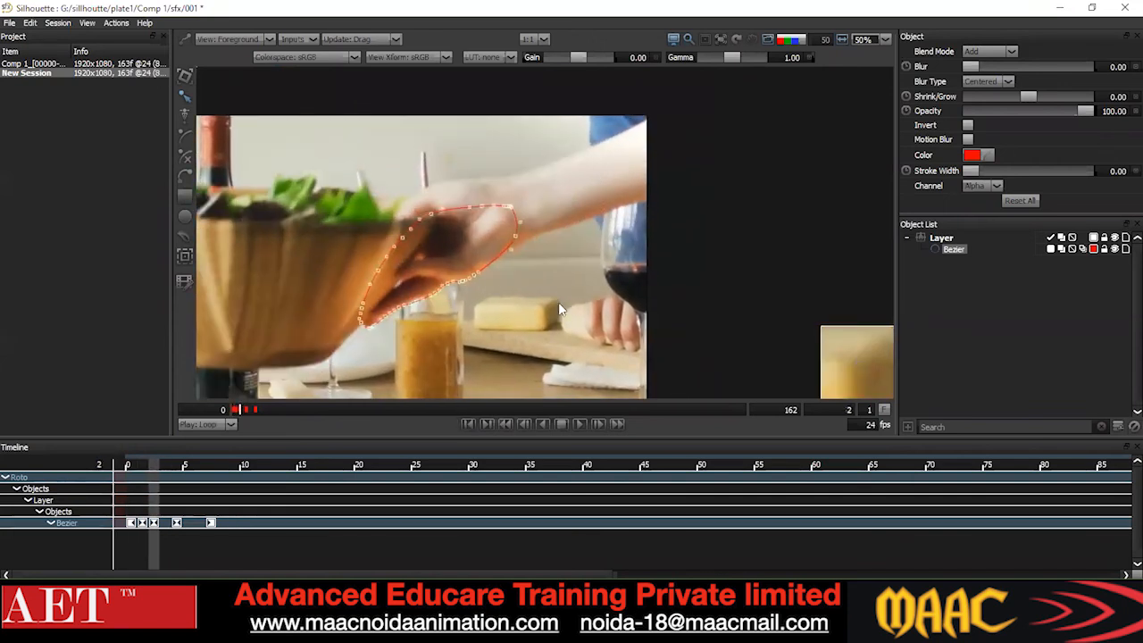
click(558, 304)
drag(546, 170, 33, 382)
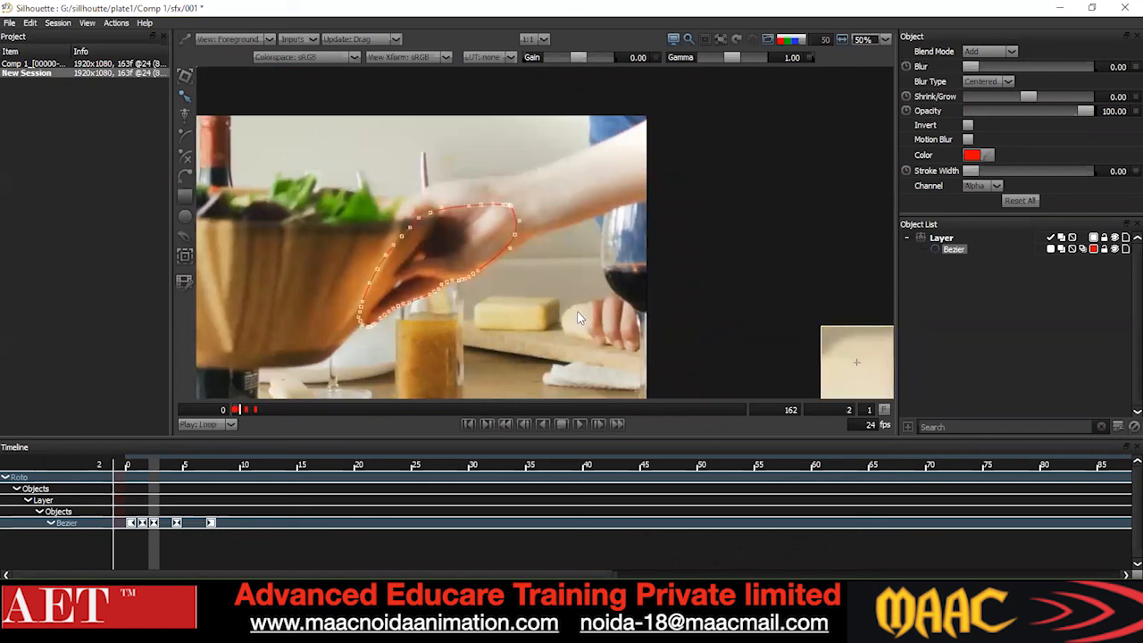
click(576, 313)
Keyframe the Bezier shape at frame 6 by nudging all its points down onto the hand.
scroll(540, 324, down, 1)
key(Right)
key(Right)
key(Right)
key(Right)
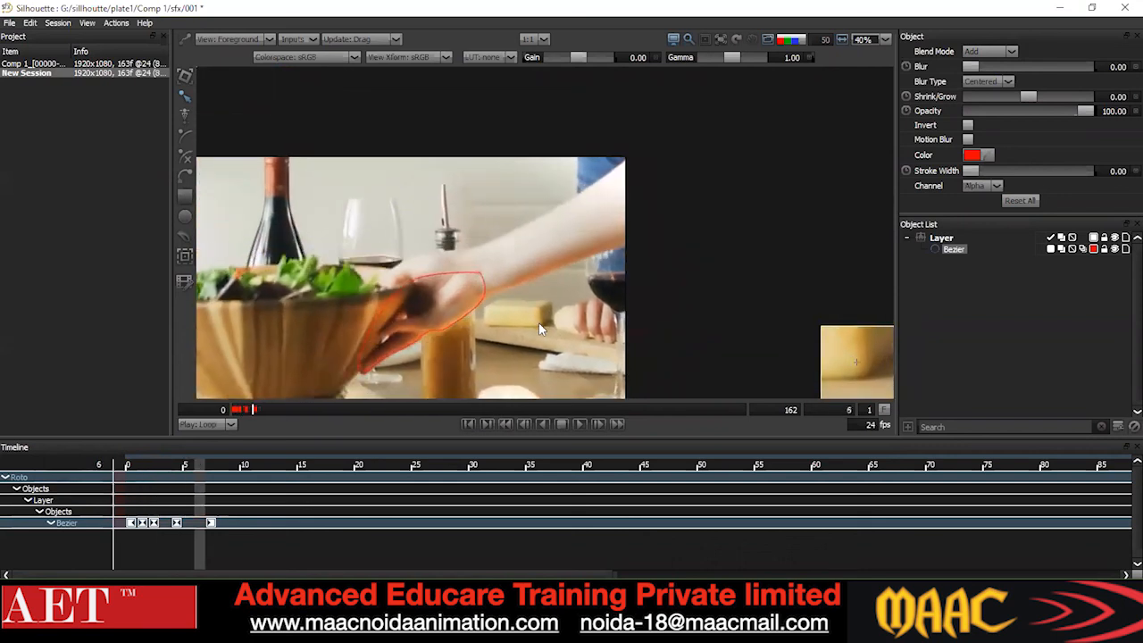
key(Right)
drag(467, 311, 474, 259)
scroll(474, 259, up, 1)
key(Left)
drag(581, 143, 64, 434)
key(Down)
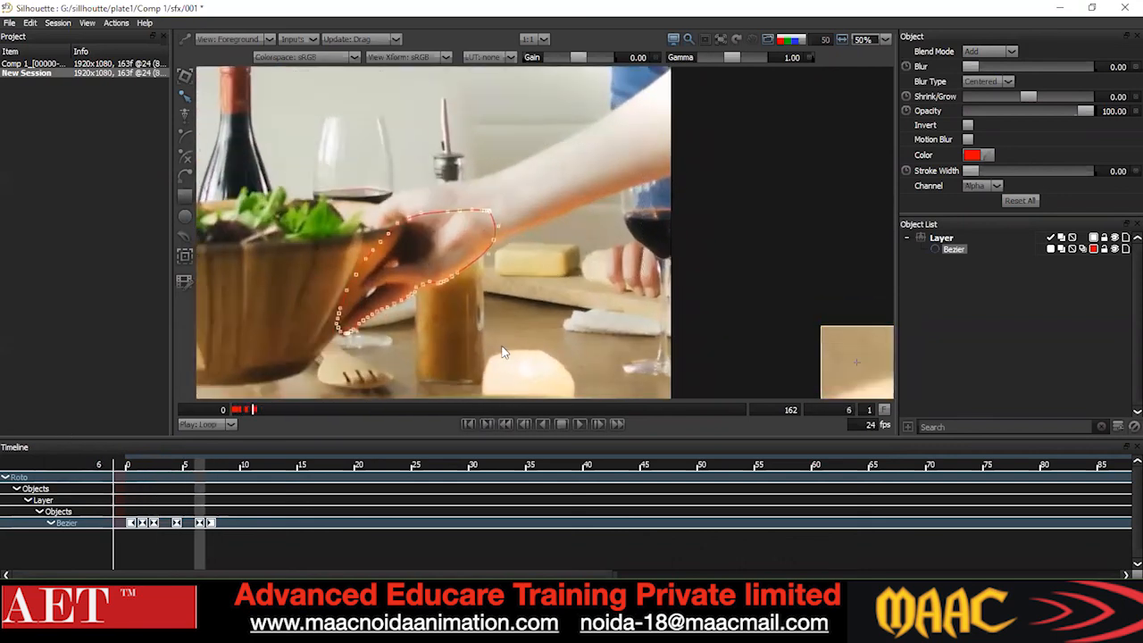
Keyframe the Bezier shape at frame 11 by nudging all its points down and left to follow the hand.
scroll(502, 353, down, 2)
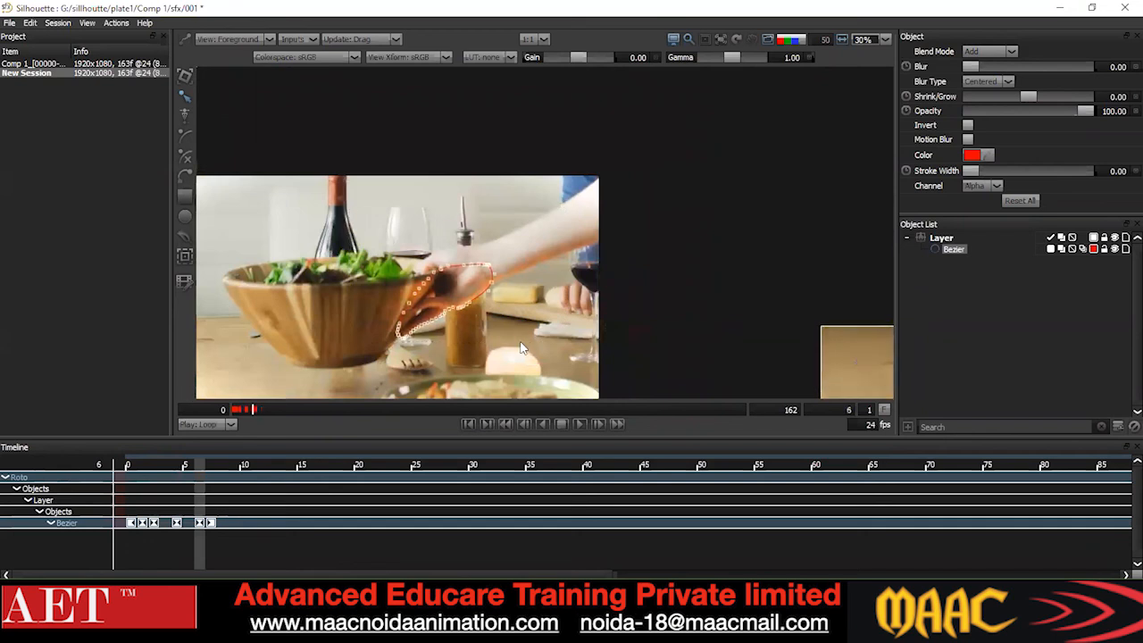
click(522, 348)
scroll(444, 324, up, 1)
key(Right)
key(Right)
key(Right)
key(Right)
key(Right)
drag(541, 214, 256, 415)
scroll(458, 321, up, 2)
key(Left)
key(Down)
key(Down)
key(Left)
key(Down)
key(Down)
key(Down)
key(Down)
key(Down)
key(Down)
key(Down)
key(Down)
key(Left)
key(Left)
key(Left)
key(Left)
key(Left)
key(Left)
key(Left)
key(Left)
key(Down)
key(Down)
key(Down)
key(Down)
key(Left)
click(489, 314)
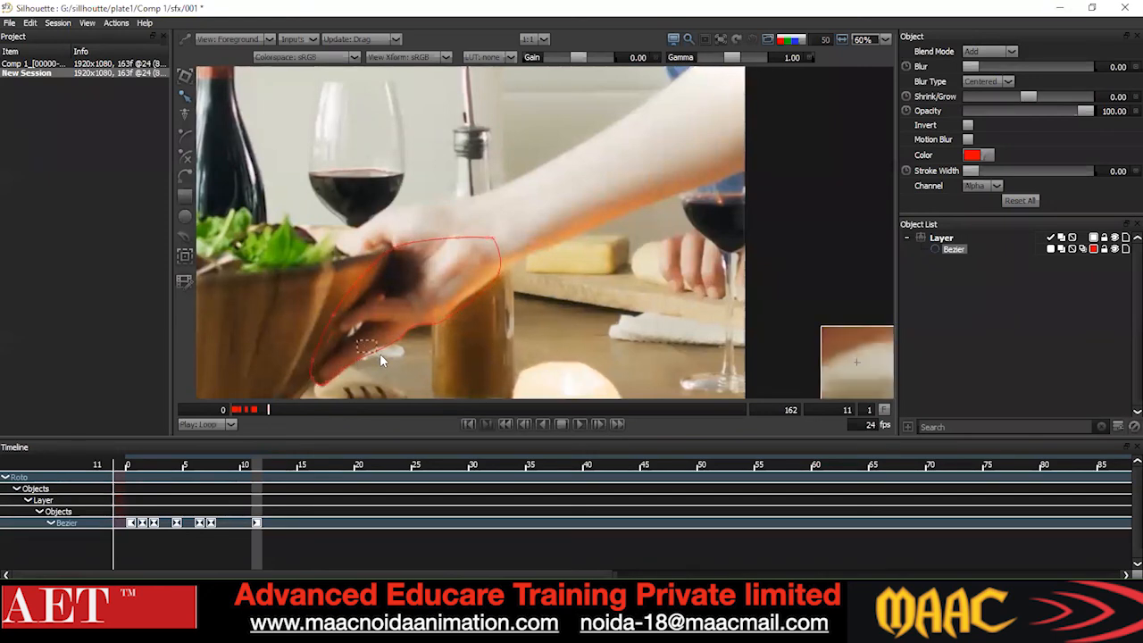
Keyframe the Bezier shape at frame 8 by nudging all its points down and left onto the hand.
scroll(437, 335, down, 2)
right_click(505, 295)
click(534, 406)
drag(432, 351, 424, 327)
key(z)
key(z)
key(z)
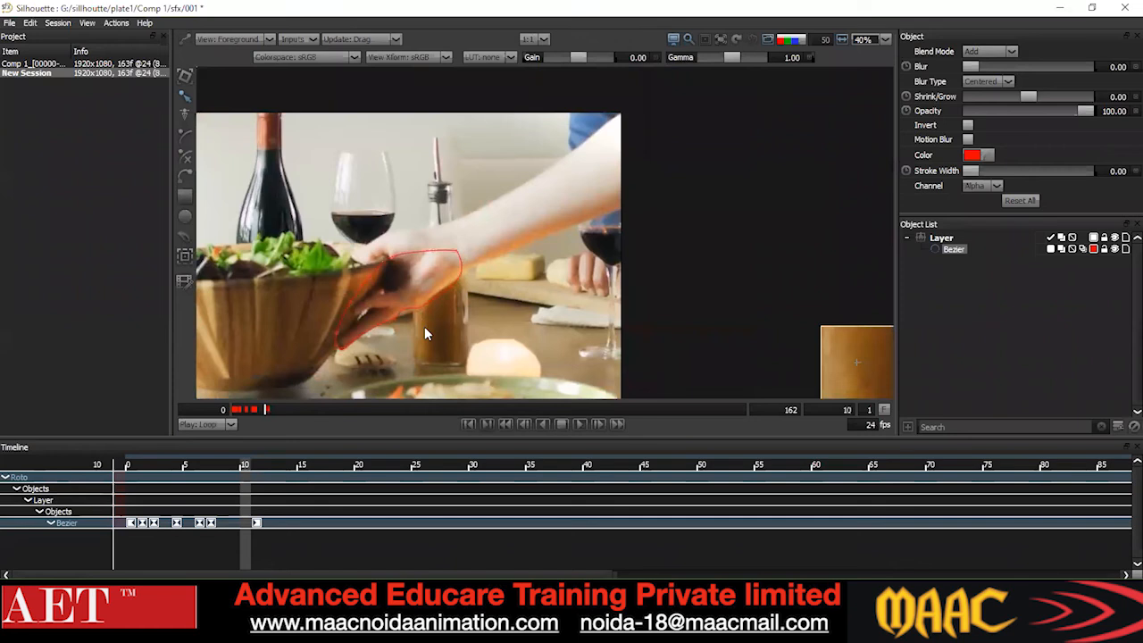
scroll(372, 329, up, 4)
drag(659, 137, 5, 430)
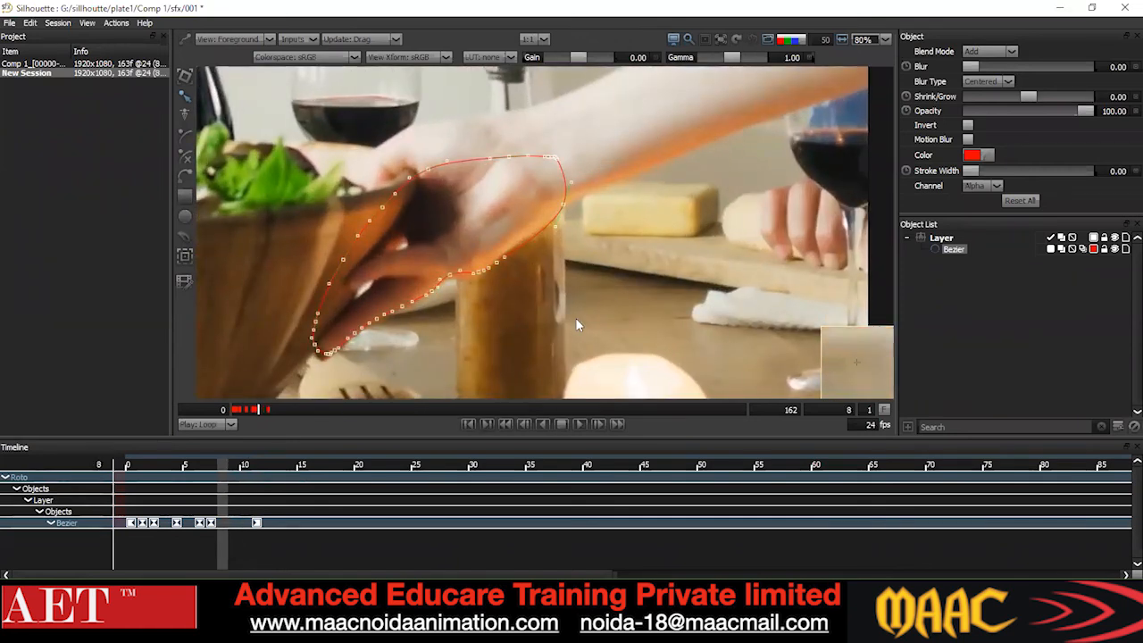
key(Down)
key(Down)
key(Left)
key(Left)
key(Down)
key(Down)
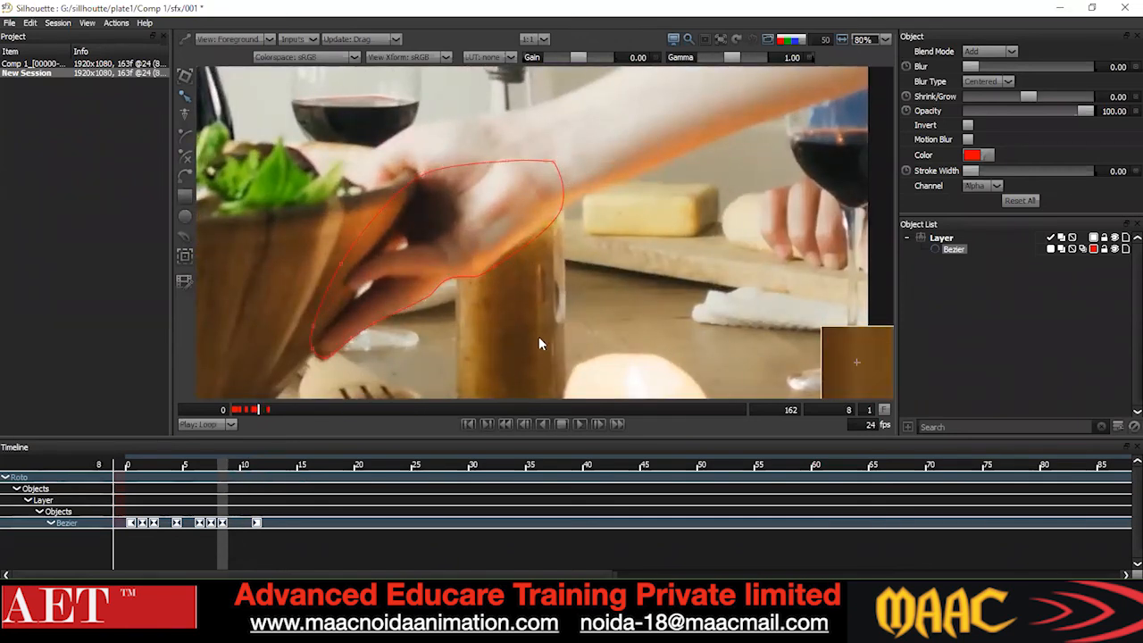
Keyframe the Bezier shape at frame 10 to fit the hand and step back through the preceding frames.
scroll(539, 337, down, 3)
key(x)
key(x)
key(Right)
key(Right)
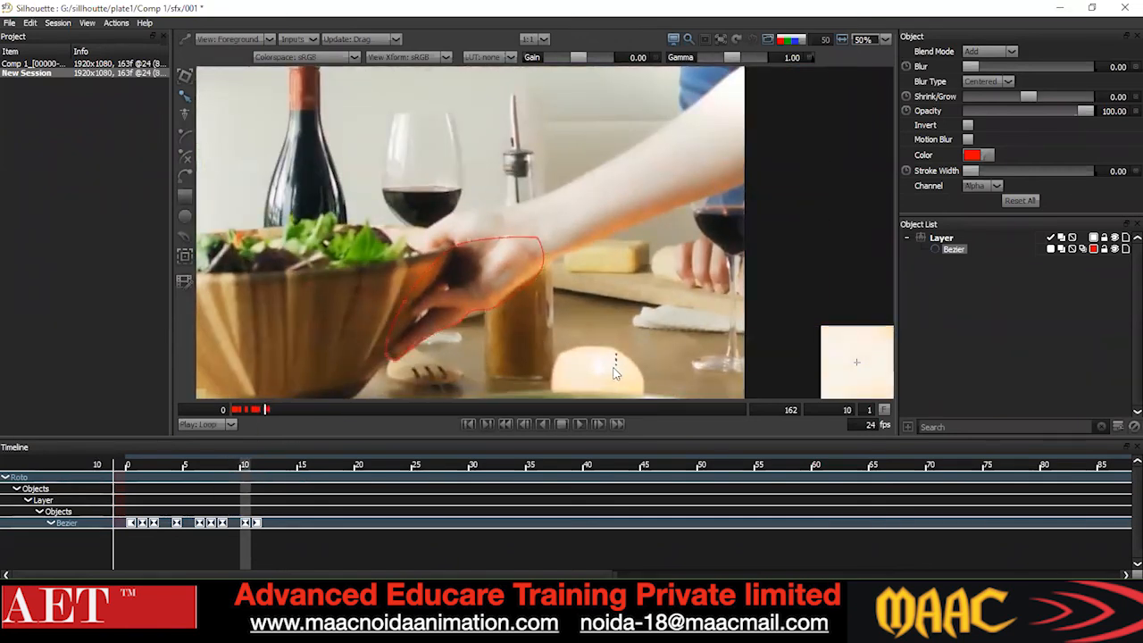
scroll(602, 361, down, 1)
click(654, 223)
key(z)
key(z)
key(z)
key(z)
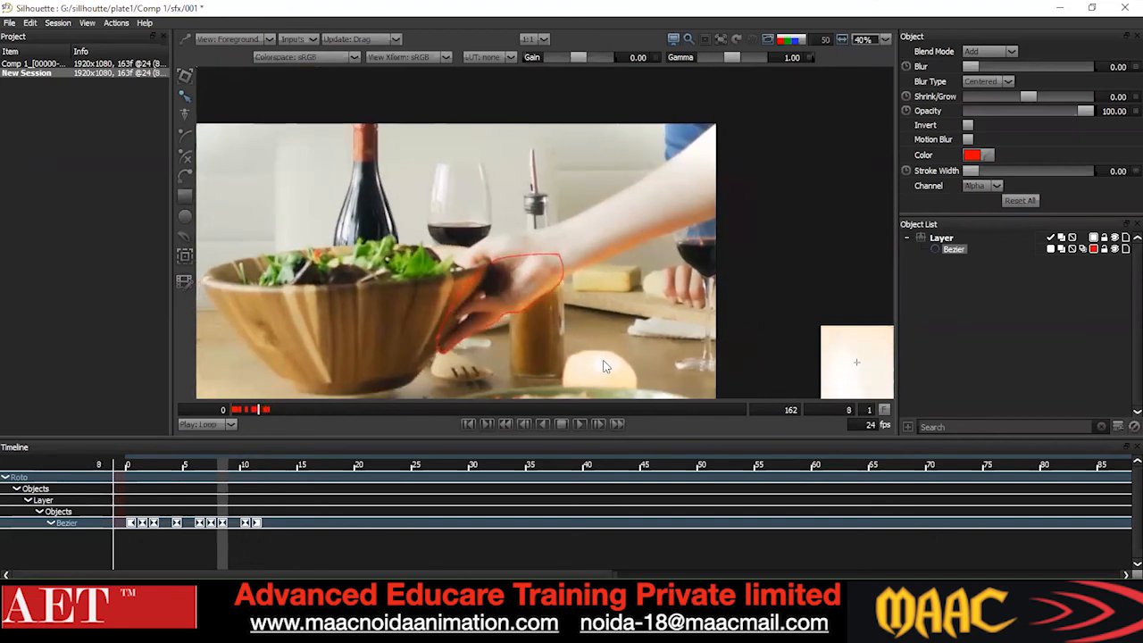
Collapse the existing hand layer, add a new layer and rename it sub.
click(908, 237)
click(1119, 428)
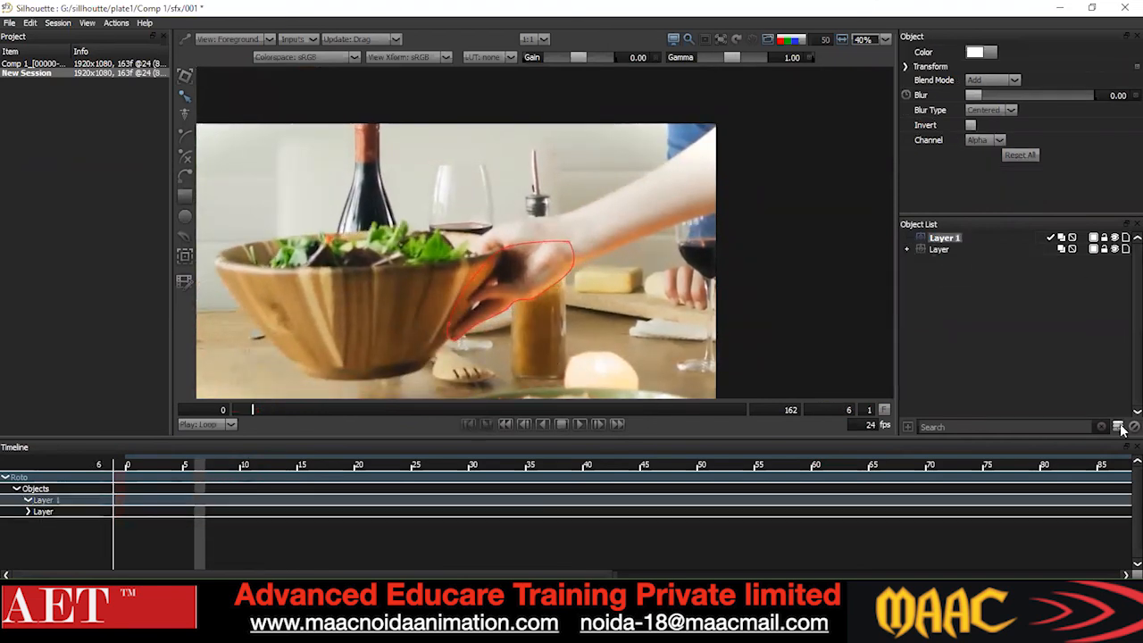
double_click(953, 237)
text(sub)
click(966, 293)
click(952, 239)
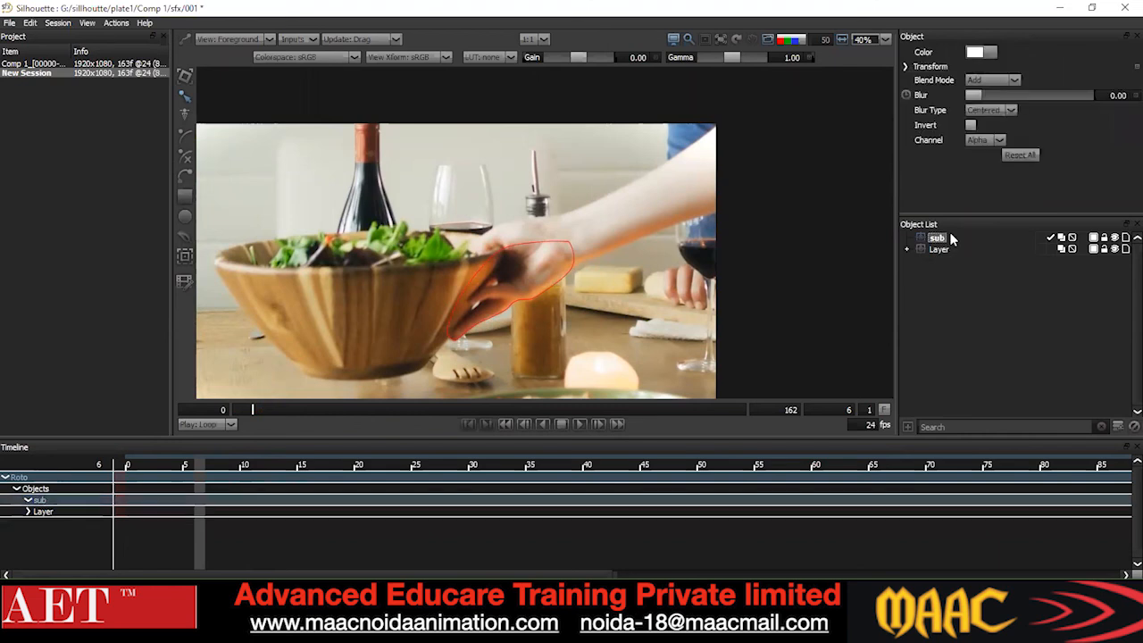
Draw a small closed Bezier shape around the bright gap between the fingers at frame 6 in the sub layer.
scroll(562, 264, up, 3)
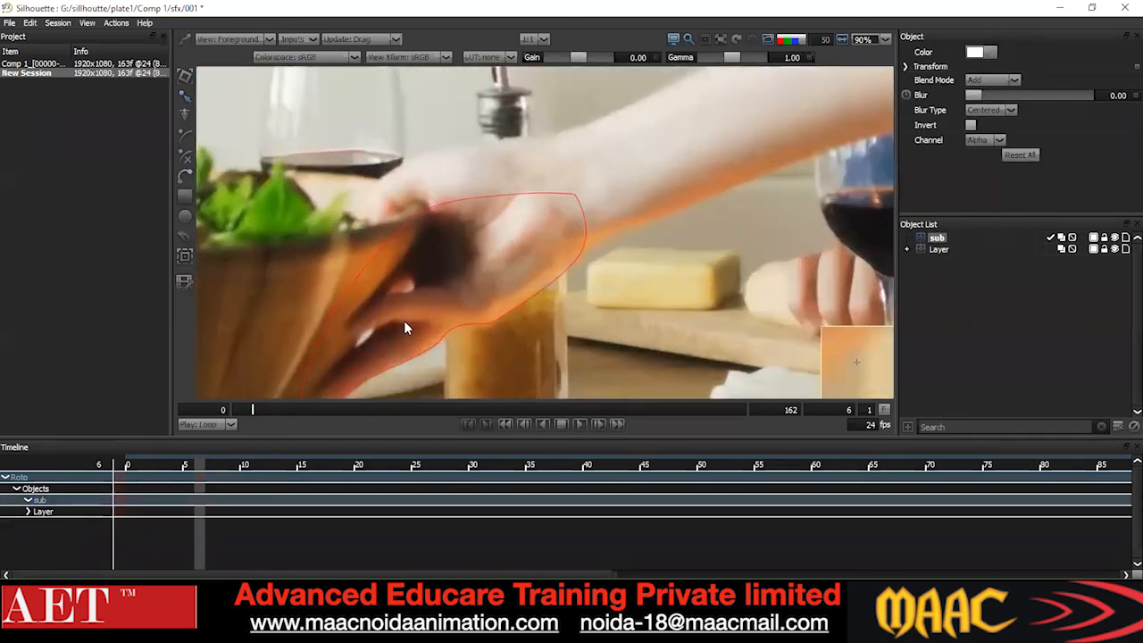
click(368, 287)
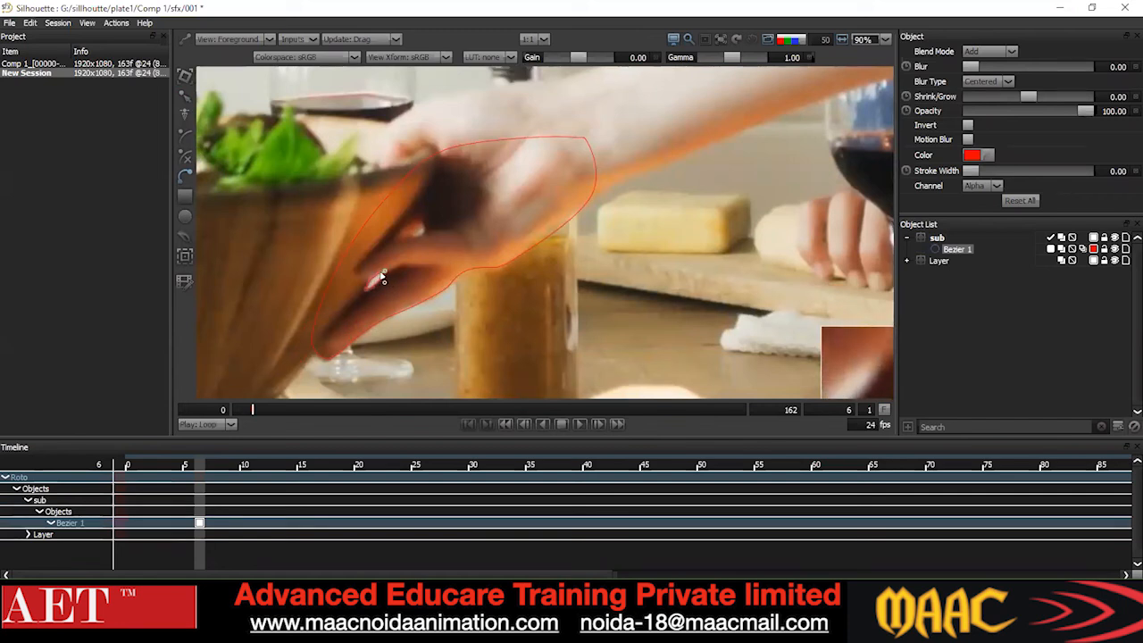
right_click(411, 250)
click(502, 345)
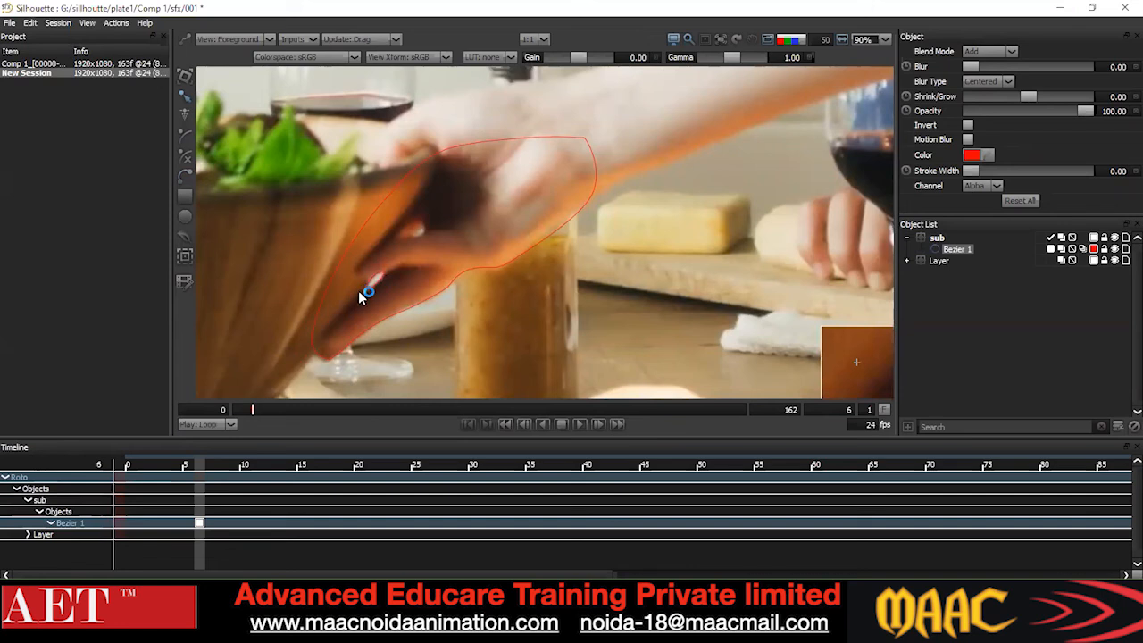
scroll(371, 295, down, 1)
right_click(429, 238)
click(465, 361)
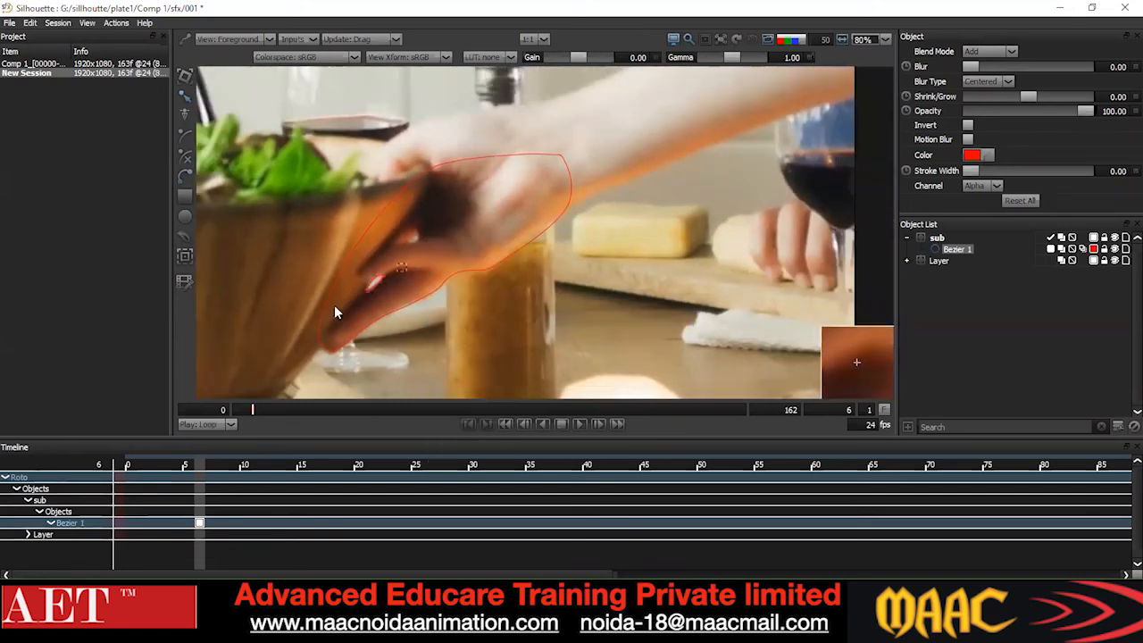
Keyframe the finger-gap shape at frame 5 by moving it onto the gap and adjusting its fit.
scroll(384, 297, up, 1)
key(z)
drag(413, 234, 323, 307)
drag(375, 281, 392, 258)
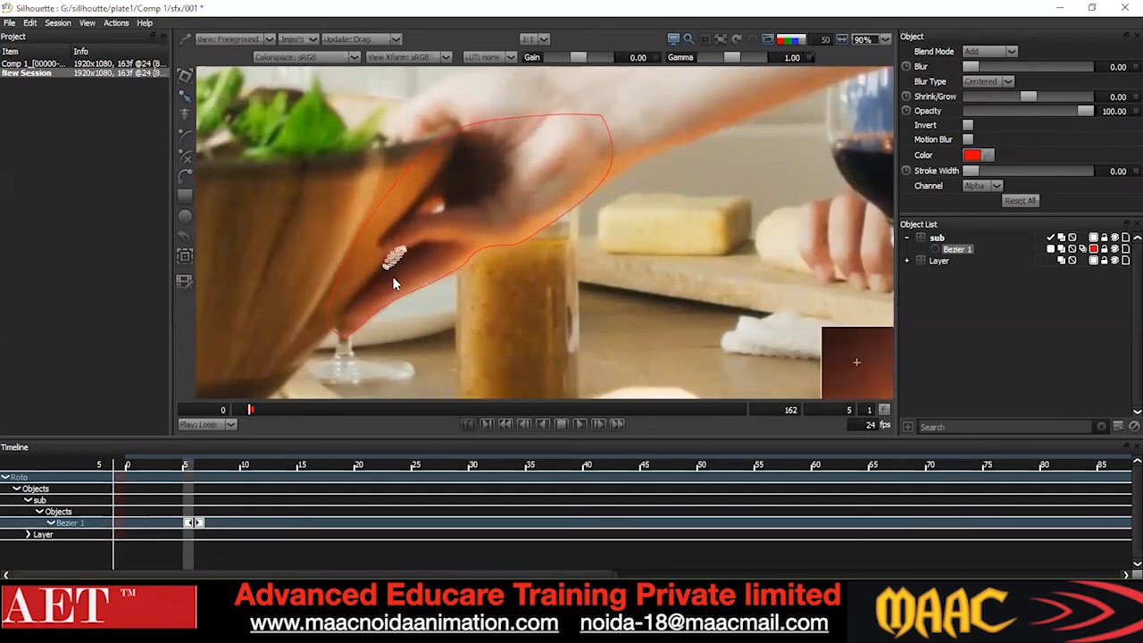
key(t)
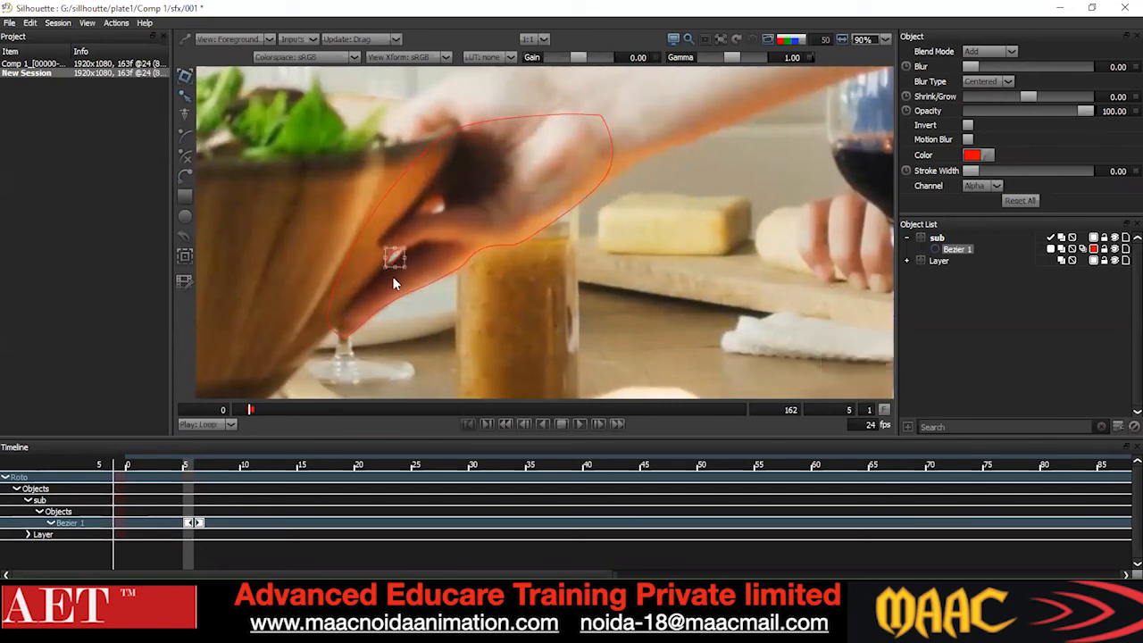
drag(385, 267, 385, 265)
click(183, 94)
click(448, 181)
drag(390, 268, 394, 269)
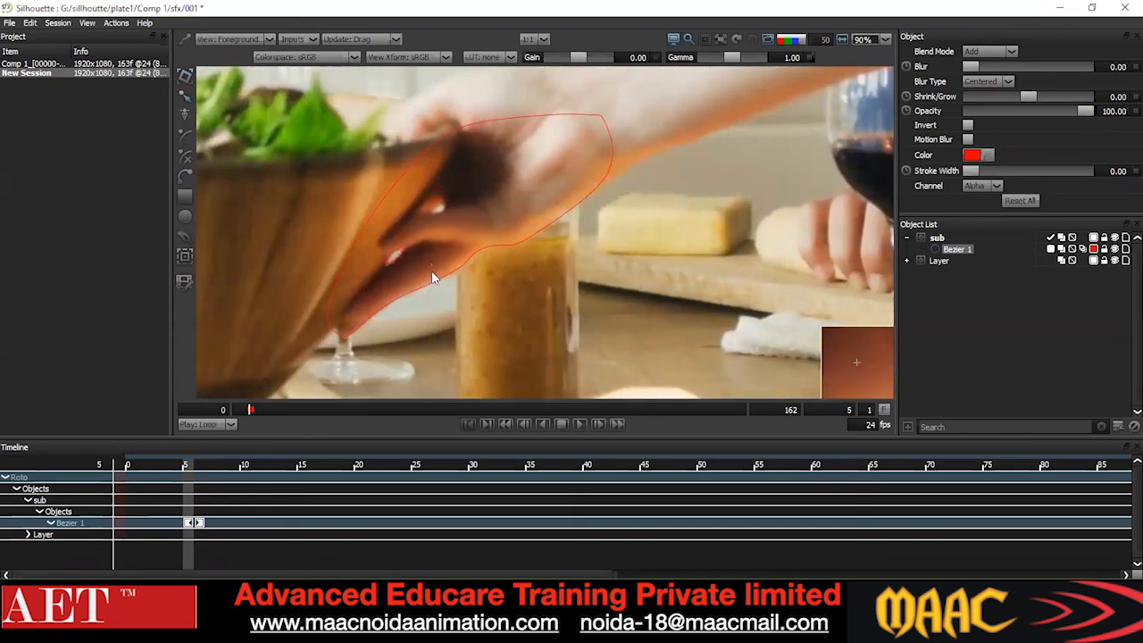
Keyframe the finger-gap shape at frame 4 by moving all its points up and right onto the gap.
key(z)
scroll(416, 249, up, 1)
drag(437, 225, 317, 308)
key(shift+Right)
key(shift+Right)
key(shift+Up)
key(shift+Up)
key(shift+Up)
key(Right)
key(Right)
key(Up)
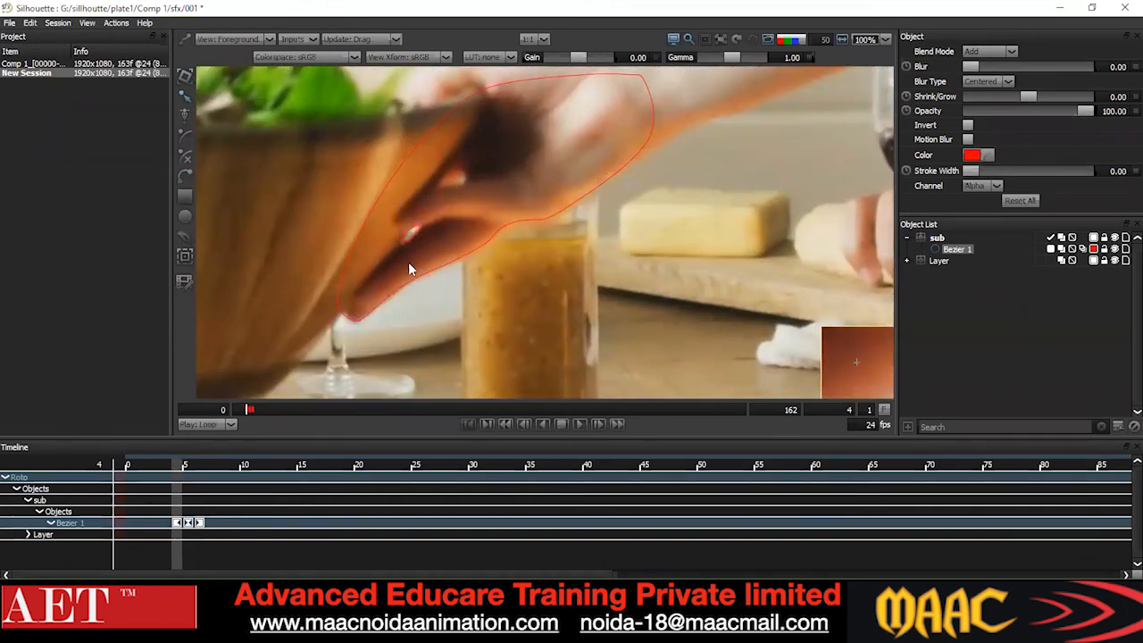
Keyframe the finger-gap shape at frame 3 by nudging it up and right and refining its fit to the gap.
key(z)
key(Right)
key(Up)
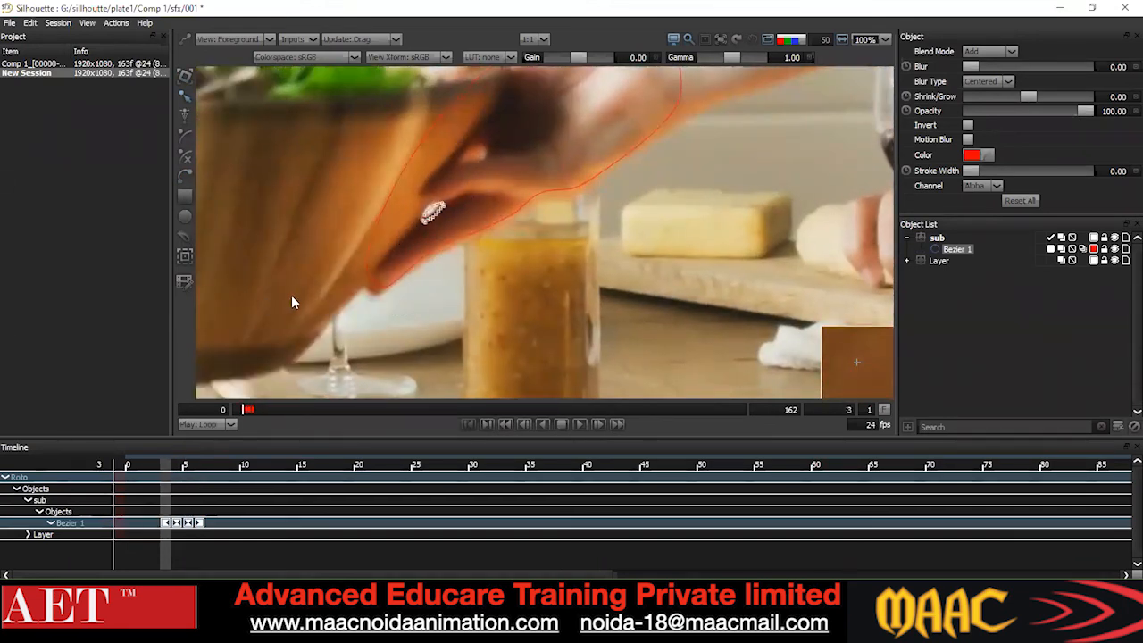
drag(409, 206, 432, 223)
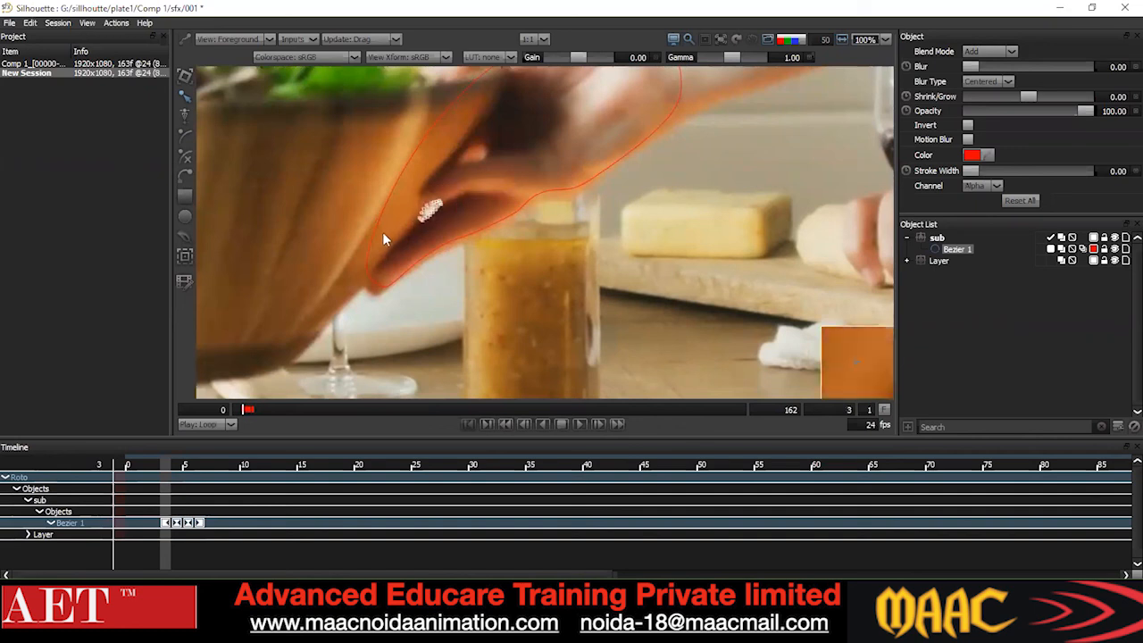
key(Right)
key(Up)
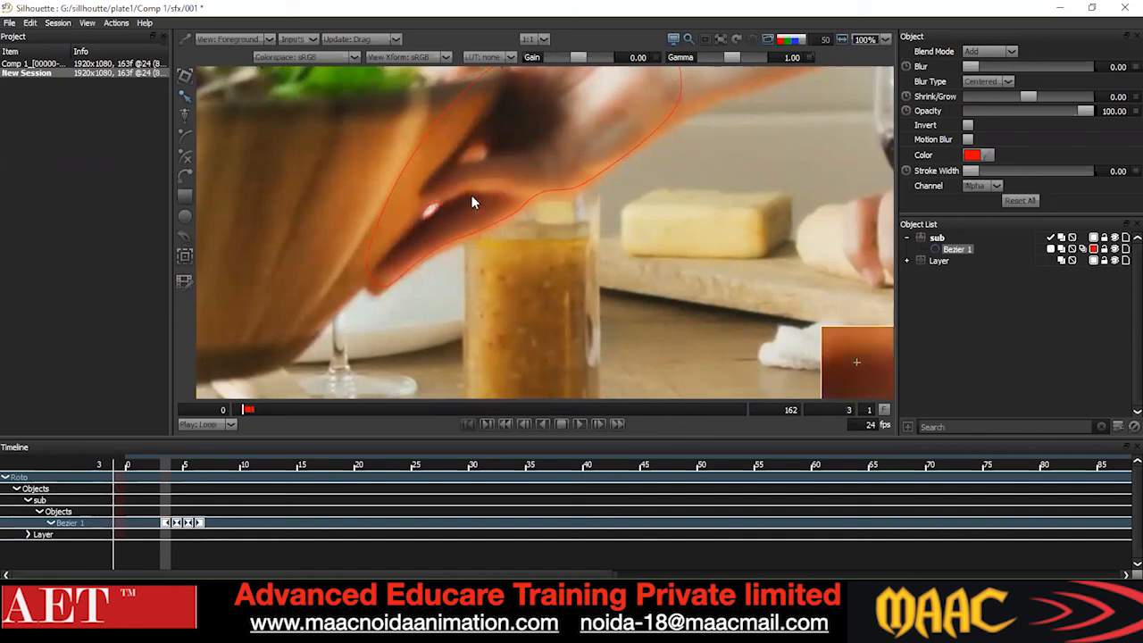
Keyframe the finger-gap shape at frame 2 by moving it up and right to follow the gap.
key(z)
key(Right)
key(Up)
key(Right)
key(Up)
key(Up)
key(Right)
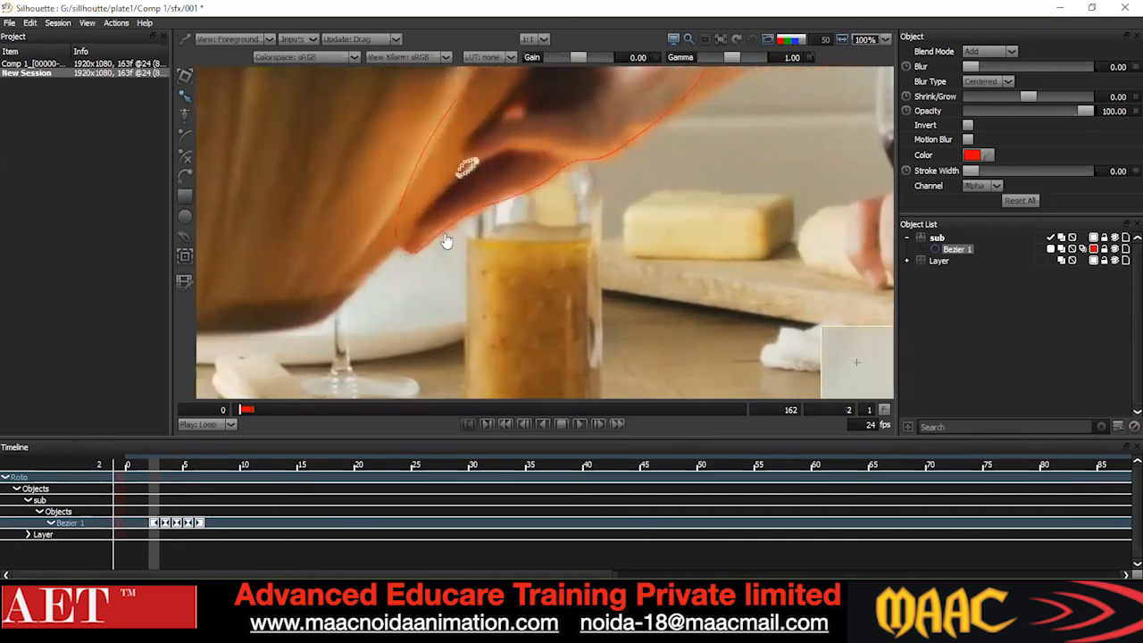
key(Right)
key(Right)
click(418, 202)
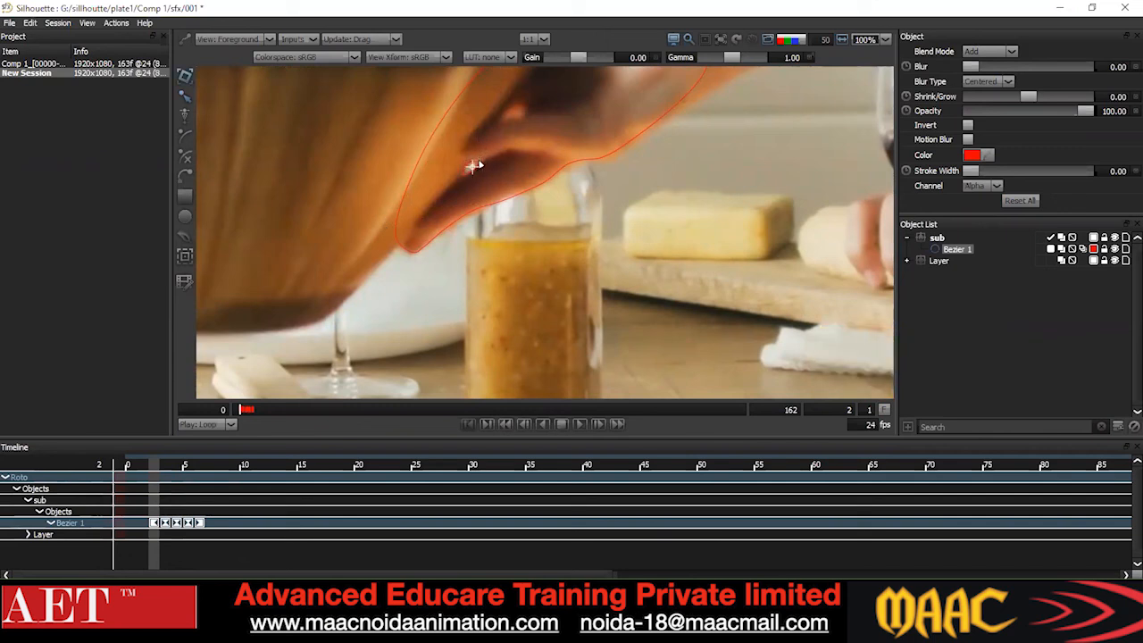
click(188, 100)
right_click(512, 132)
click(558, 246)
click(511, 177)
Keyframe the finger-gap shape at frame 1 by nudging all its points up and right onto the gap.
scroll(509, 175, down, 1)
key(z)
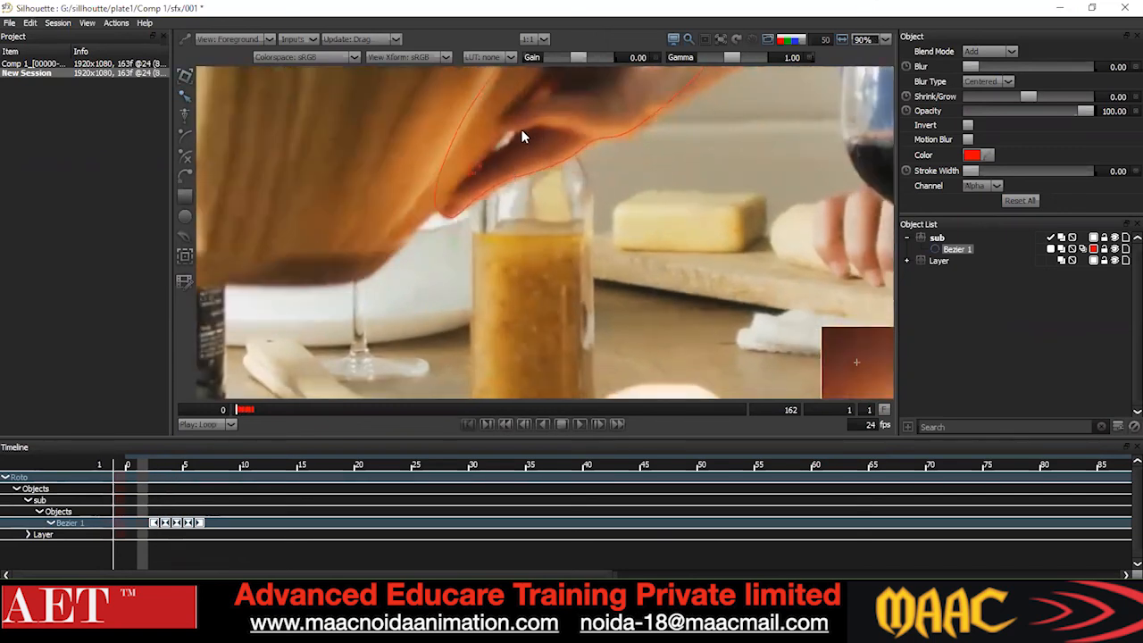
drag(520, 129, 458, 190)
key(Up)
key(Up)
key(Up)
key(Up)
key(Right)
key(Right)
key(Right)
key(Right)
key(Right)
key(Right)
key(Right)
key(Right)
key(Up)
key(Up)
key(Up)
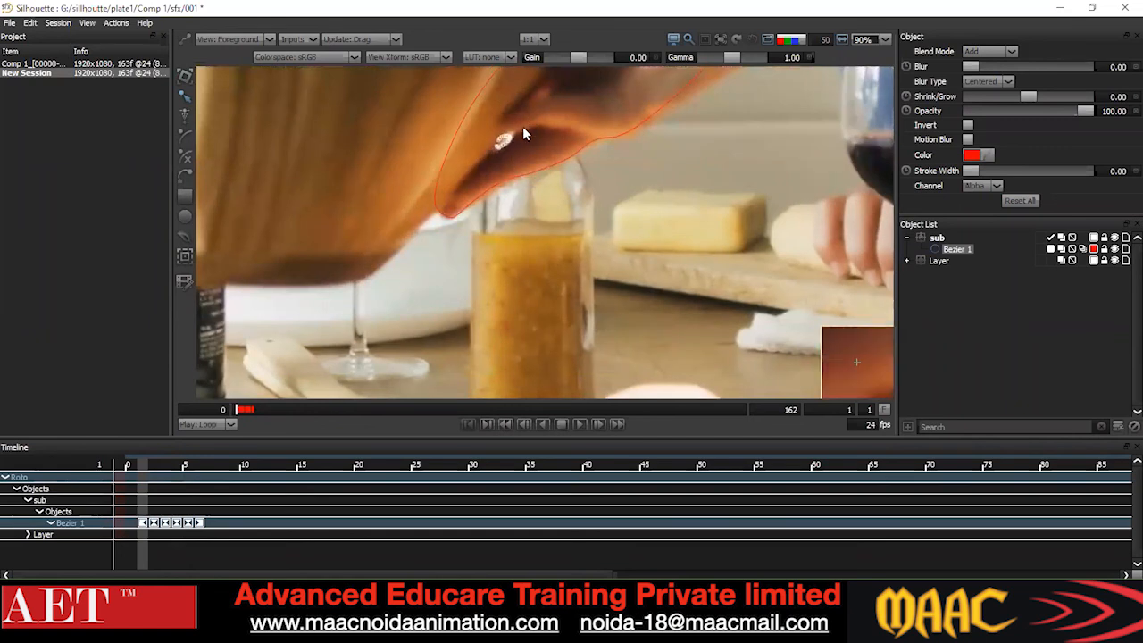
Refine the points of the finger-gap shape at frame 1 to match the gap's outline.
drag(506, 138, 503, 140)
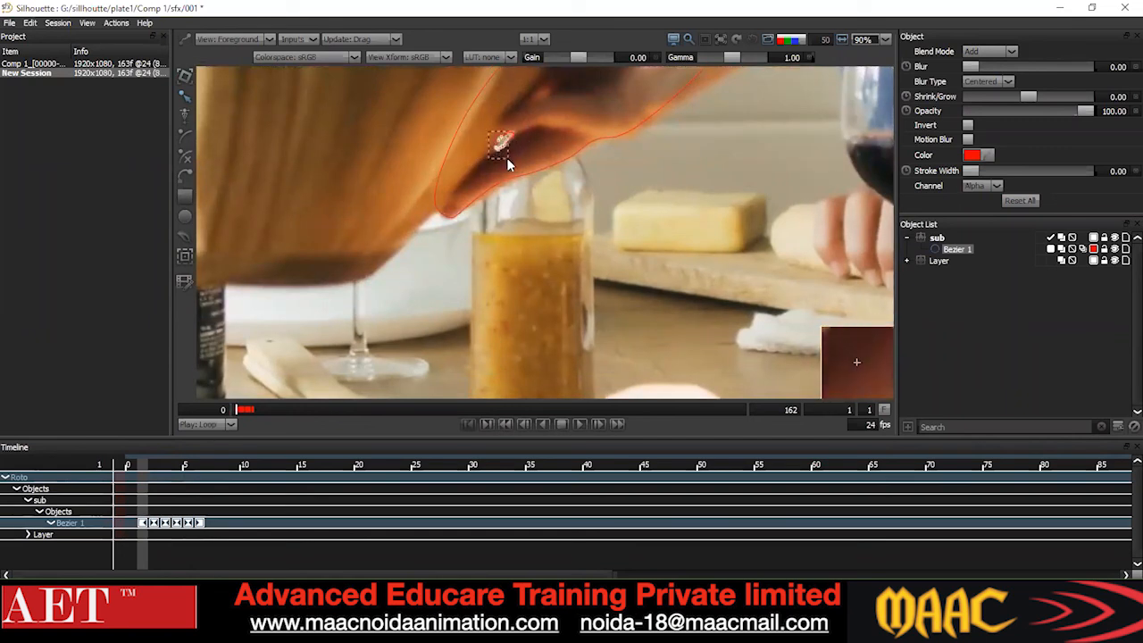
click(540, 135)
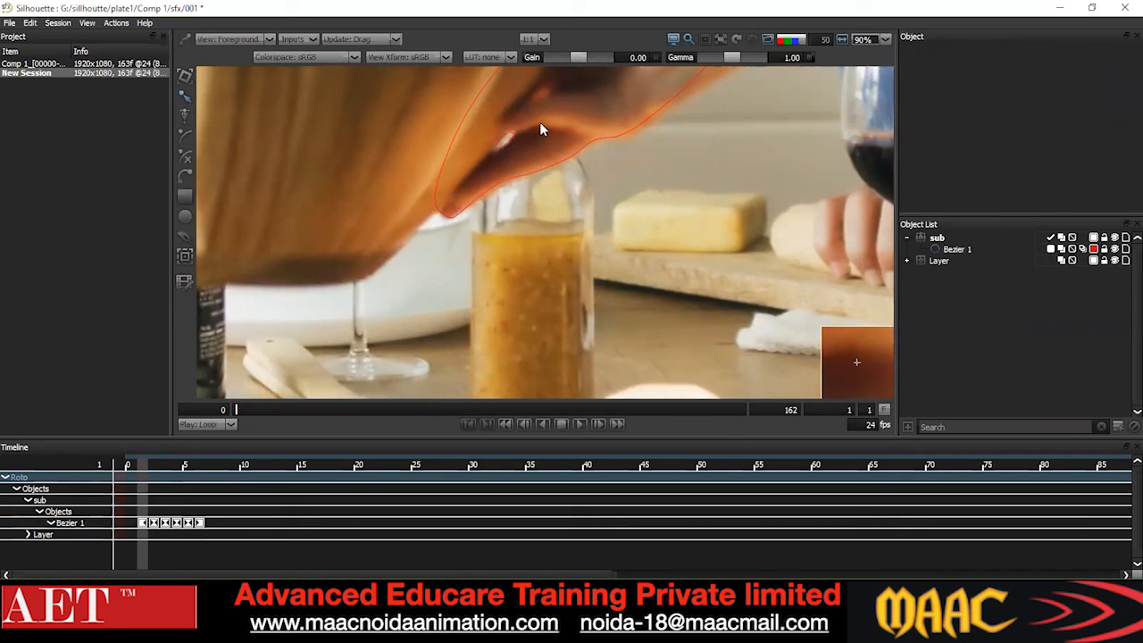
drag(502, 147, 546, 114)
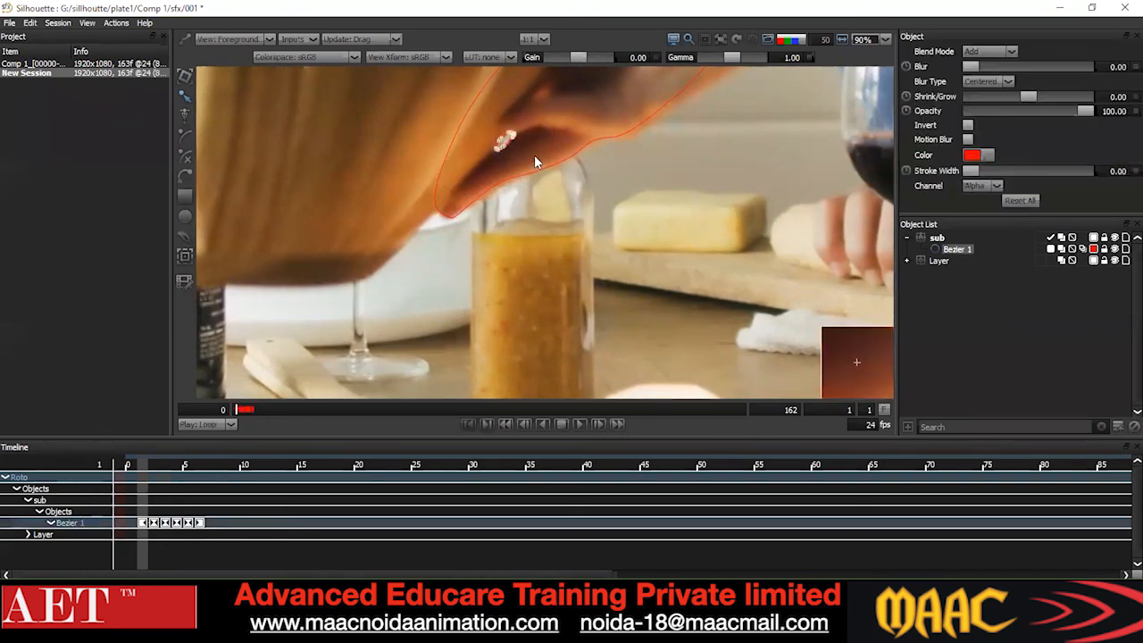
Keyframe the finger-gap shape at frame 0 by moving all its points up and right onto the gap.
key(z)
scroll(513, 166, up, 2)
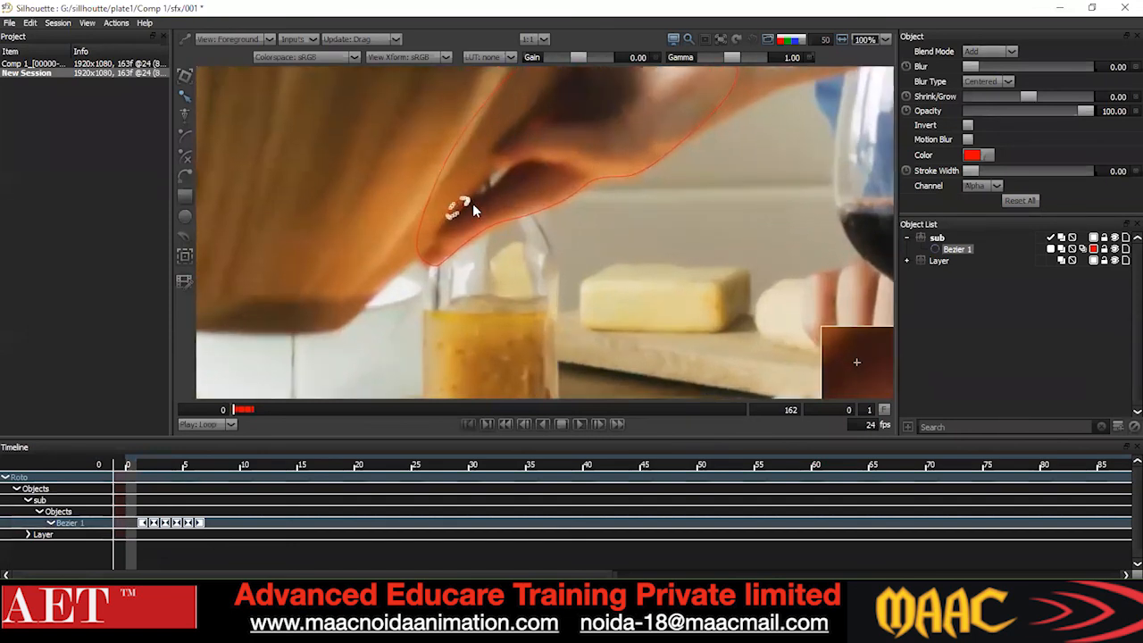
scroll(527, 190, up, 1)
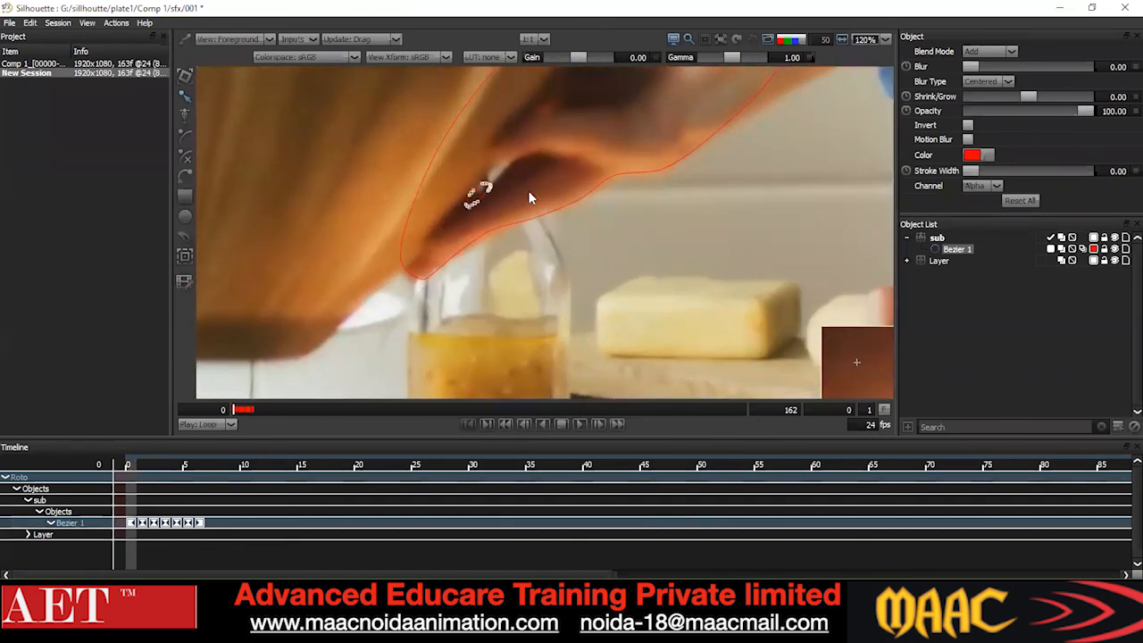
click(527, 178)
drag(543, 135, 489, 182)
drag(490, 183, 501, 183)
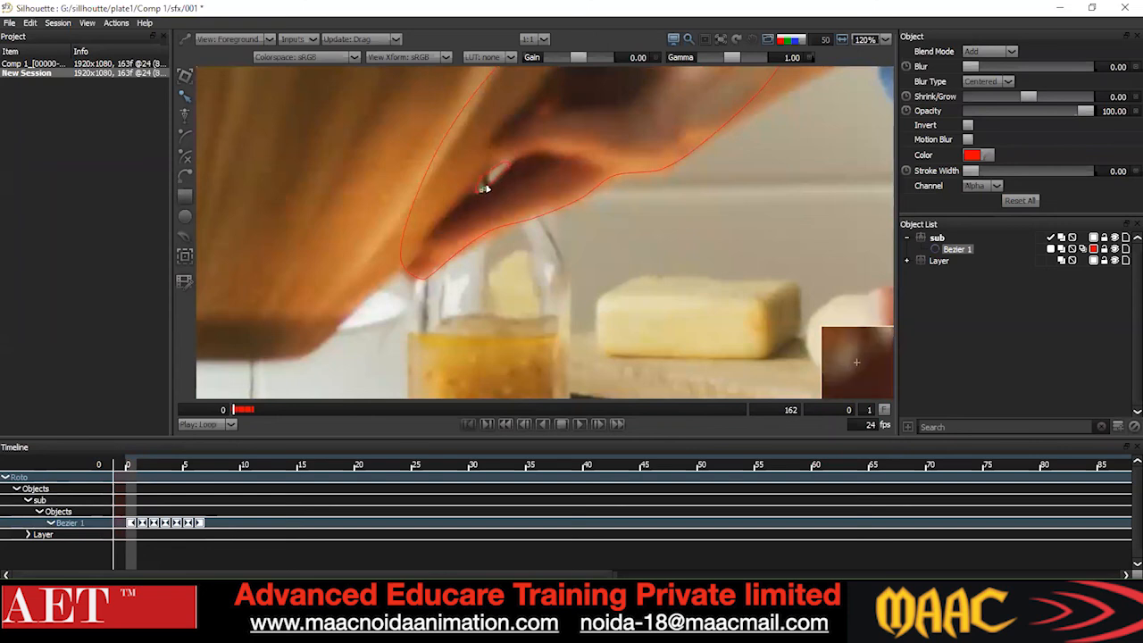
scroll(539, 182, down, 2)
right_click(606, 130)
click(641, 259)
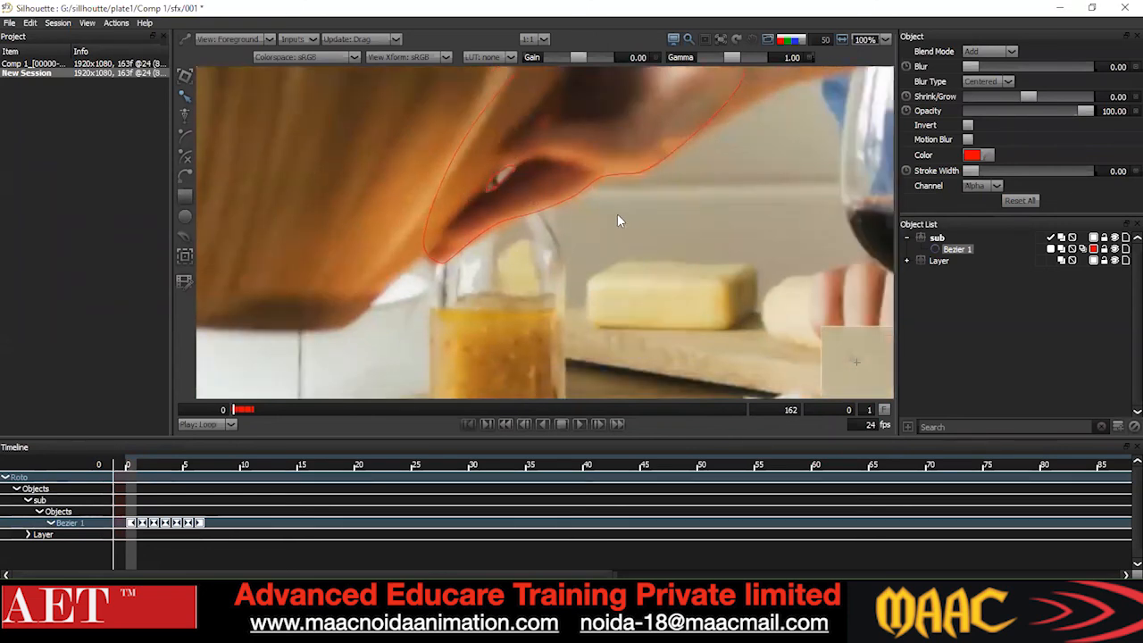
Enlarge the finger-gap shape at frame 0 with the Transform tool so it covers the gap's full length.
scroll(548, 231, down, 2)
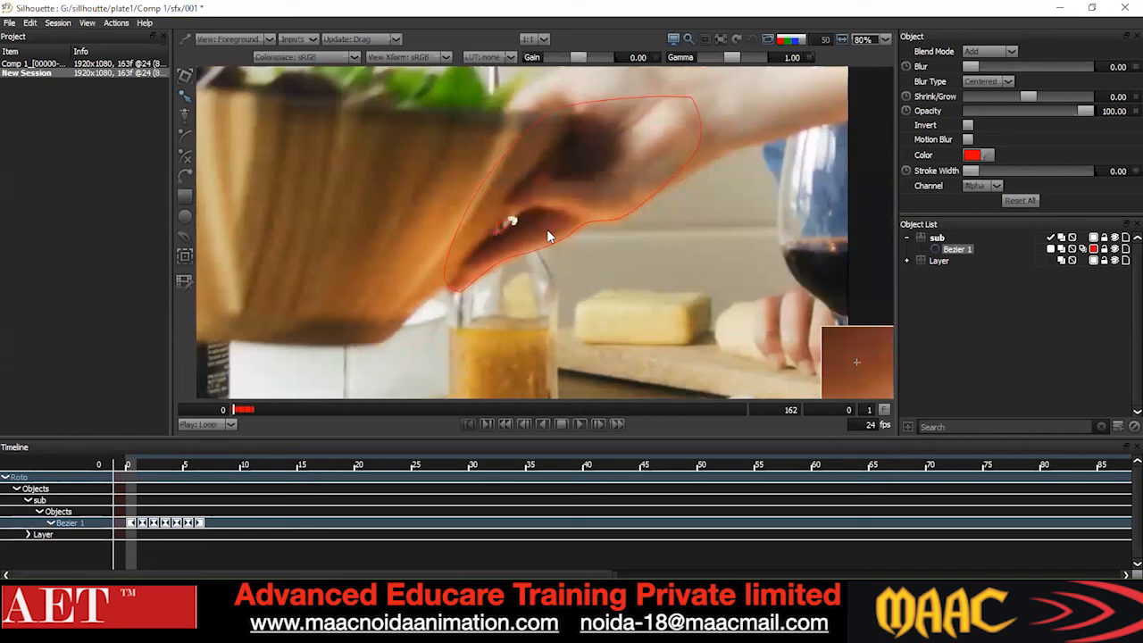
drag(439, 180, 547, 256)
scroll(526, 224, up, 2)
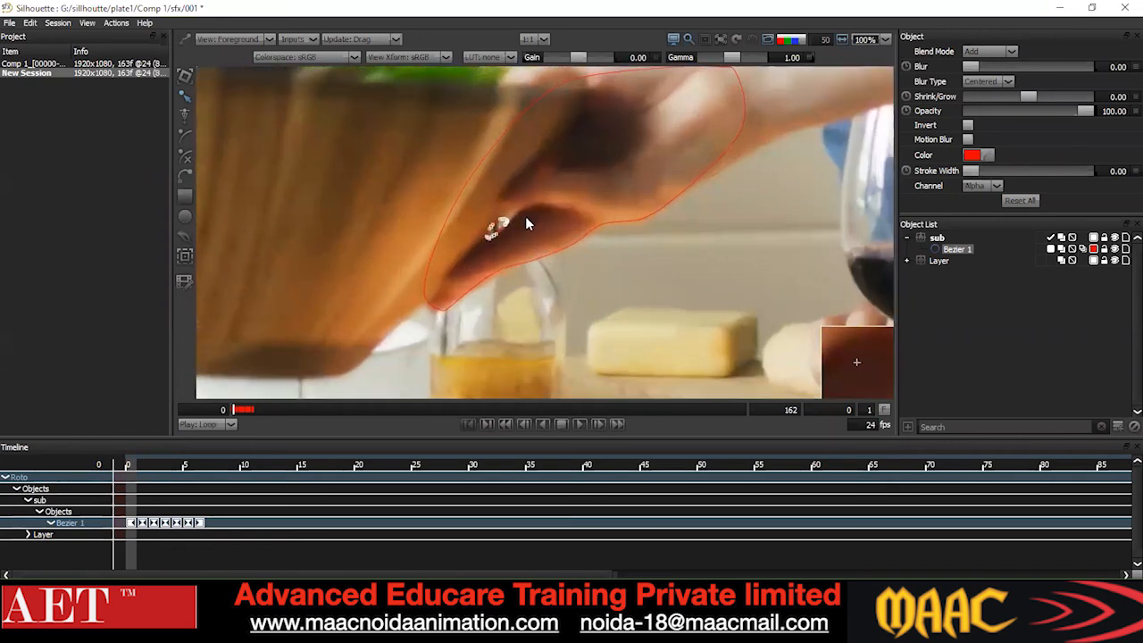
click(367, 309)
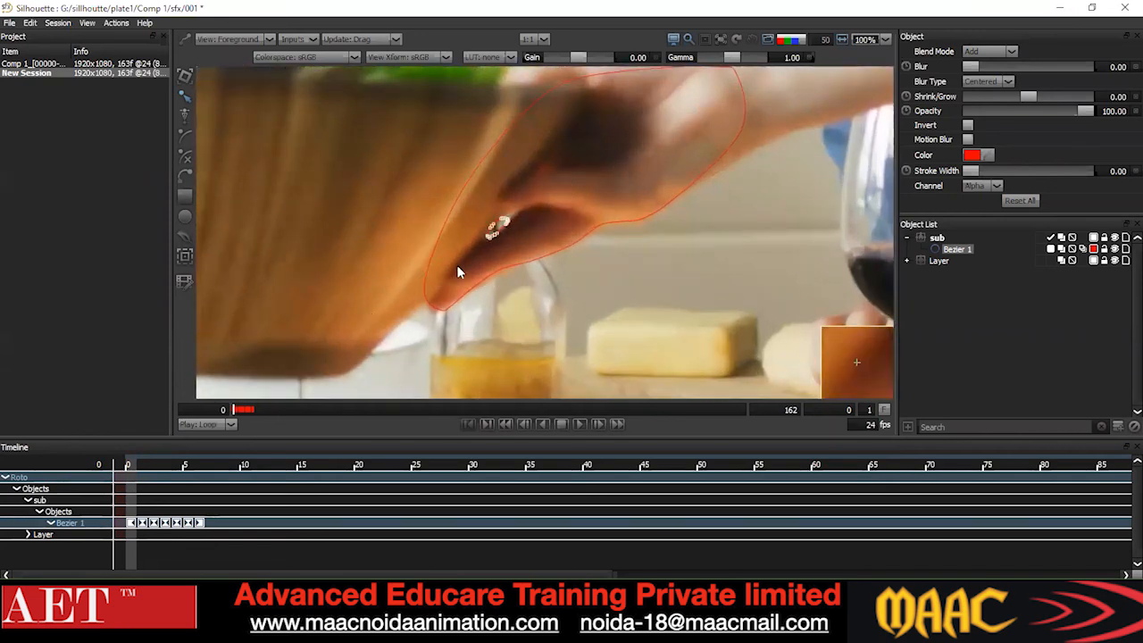
drag(487, 216, 516, 236)
scroll(497, 223, up, 1)
scroll(498, 224, up, 1)
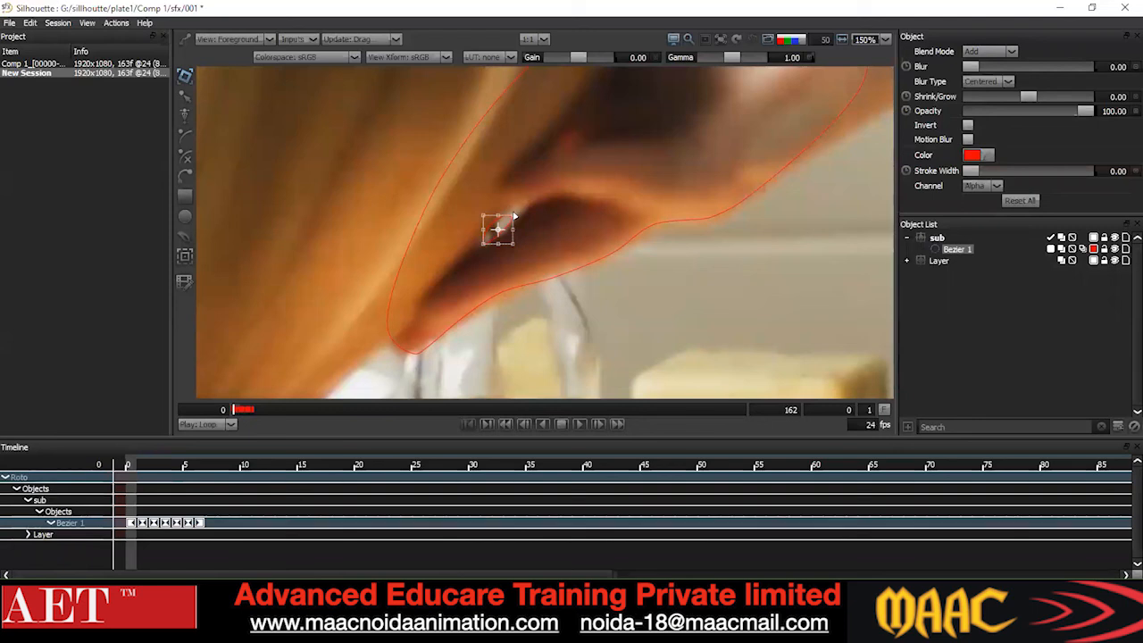
scroll(518, 213, up, 2)
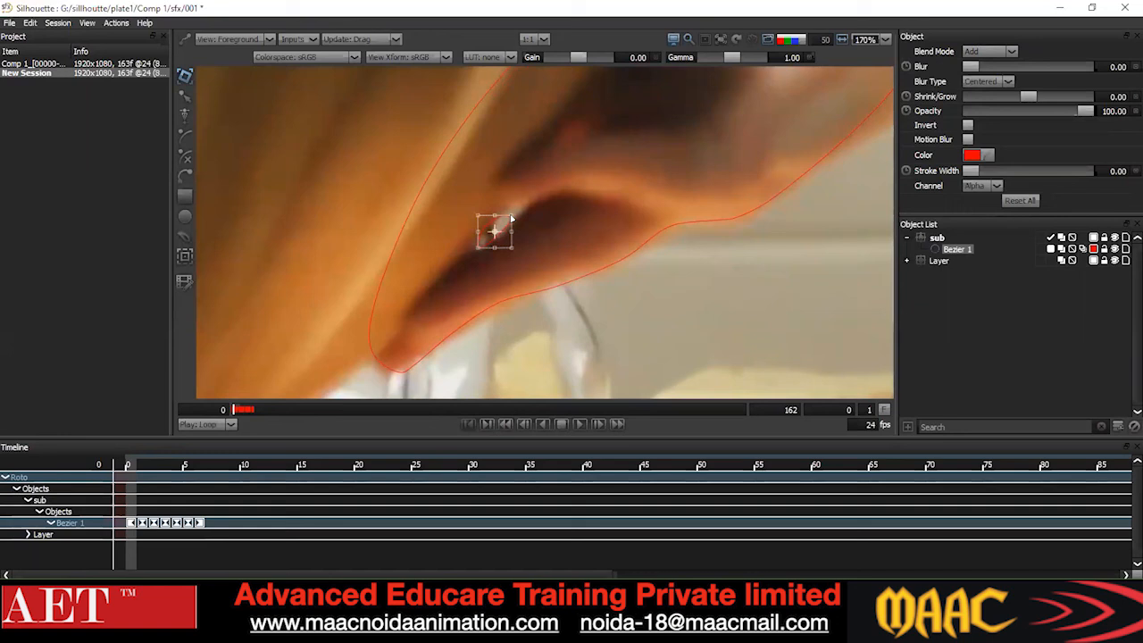
drag(513, 217, 520, 212)
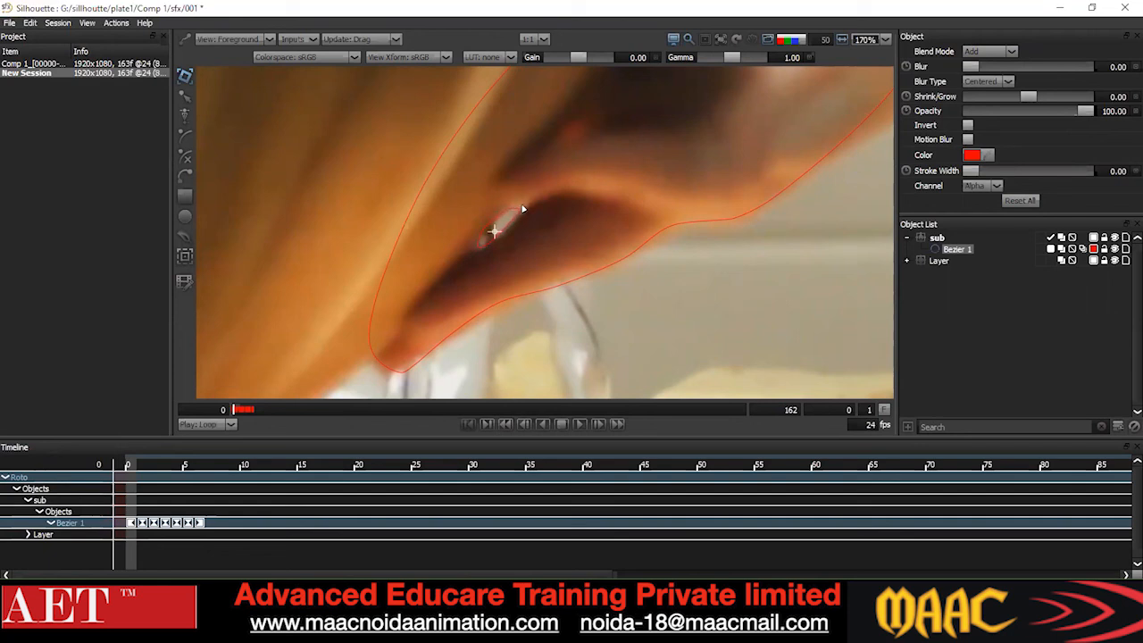
drag(523, 208, 522, 210)
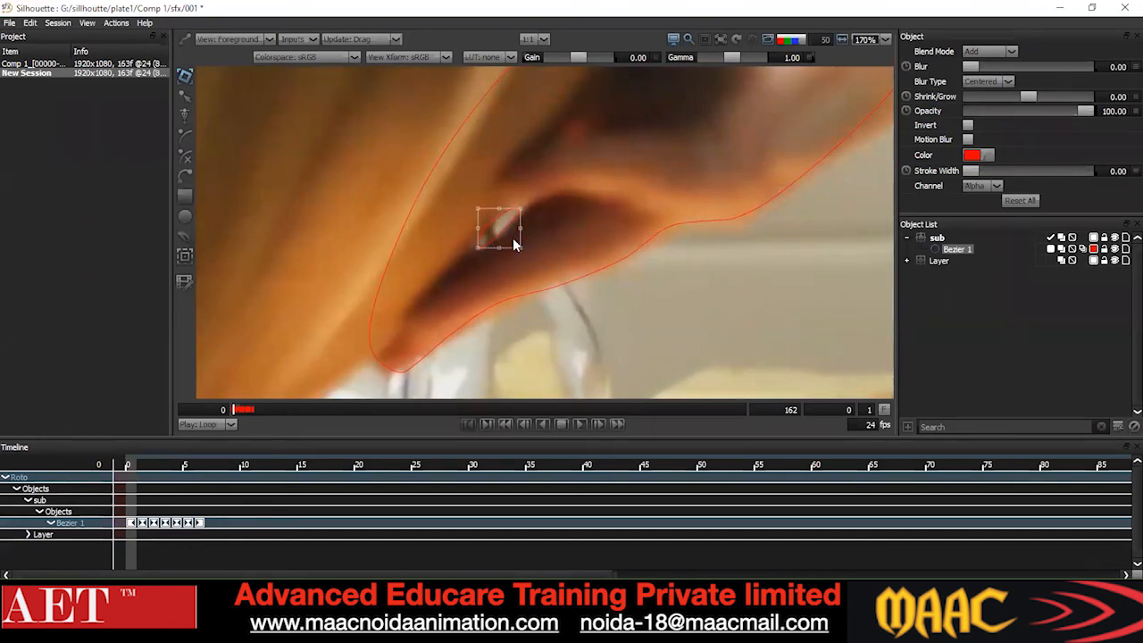
click(186, 96)
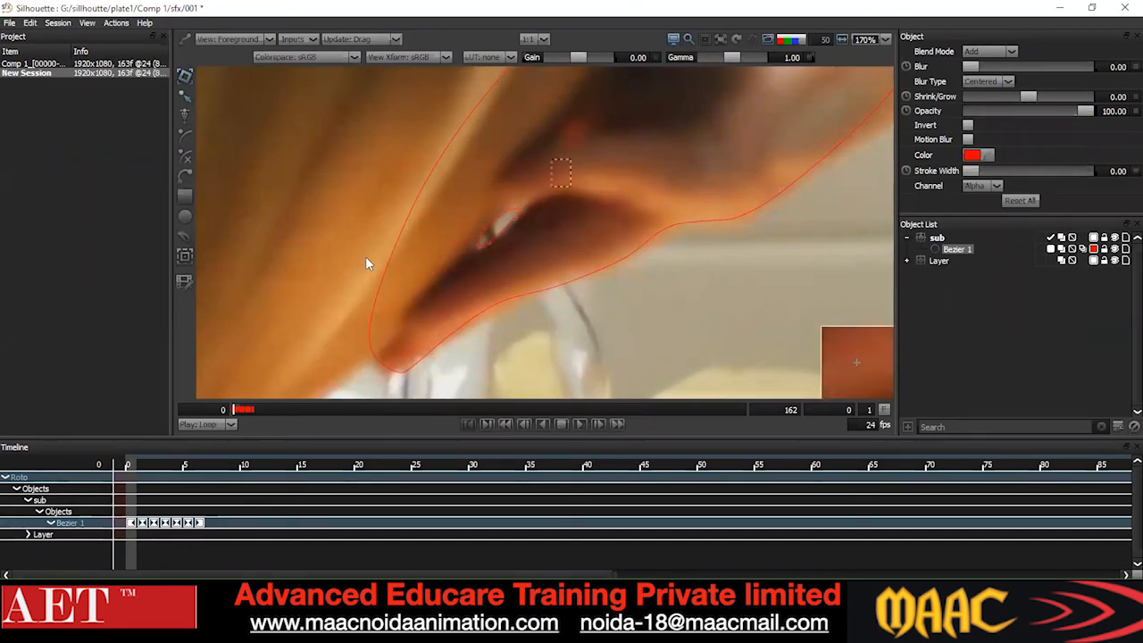
Step forward from frame 0 through the keyed frames to check how the finger-gap shape follows the gap.
key(x)
scroll(532, 243, down, 1)
drag(522, 251, 323, 338)
scroll(501, 270, down, 7)
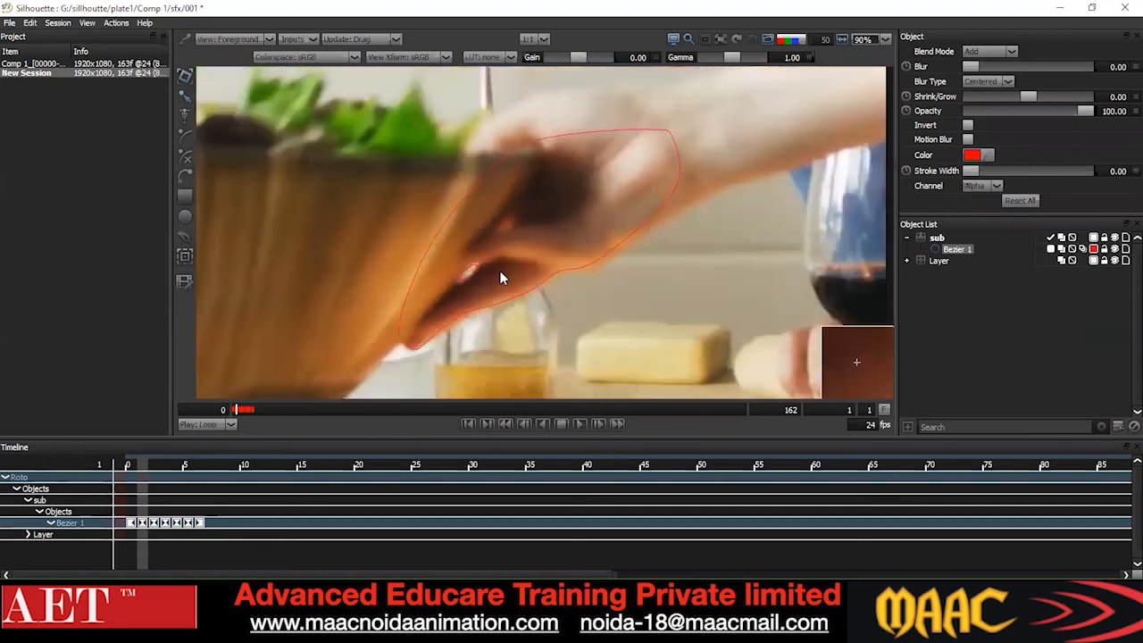
key(x)
drag(448, 297, 463, 277)
key(x)
key(x)
key(x)
key(x)
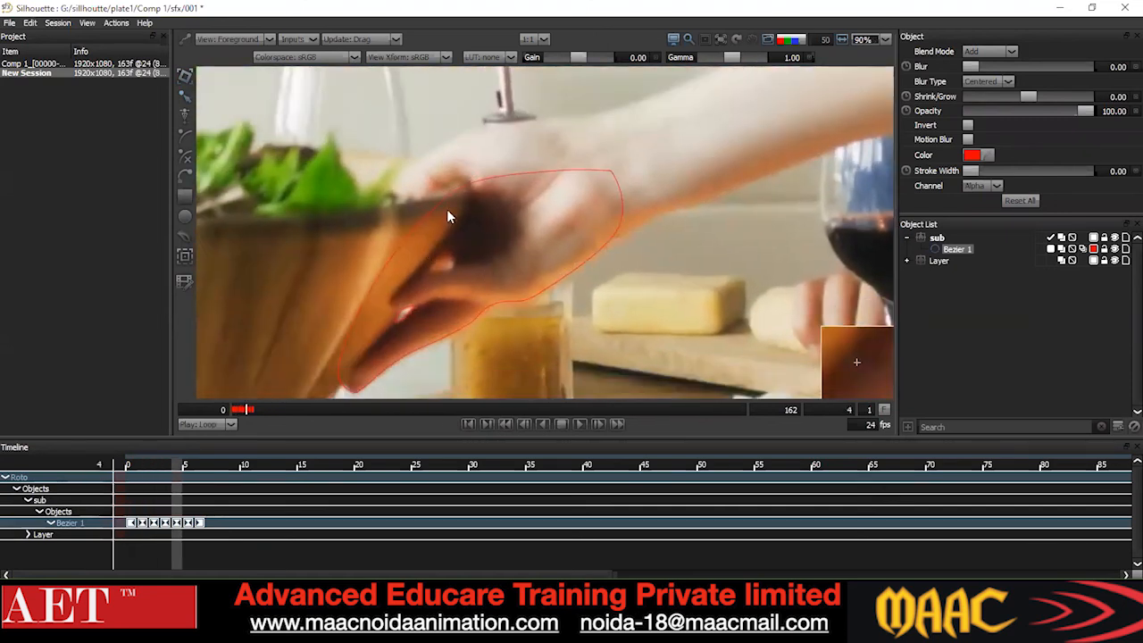
Keyframe the finger-gap shape at frame 8 by moving all its points left and down onto the gap.
key(x)
key(x)
drag(432, 259, 285, 352)
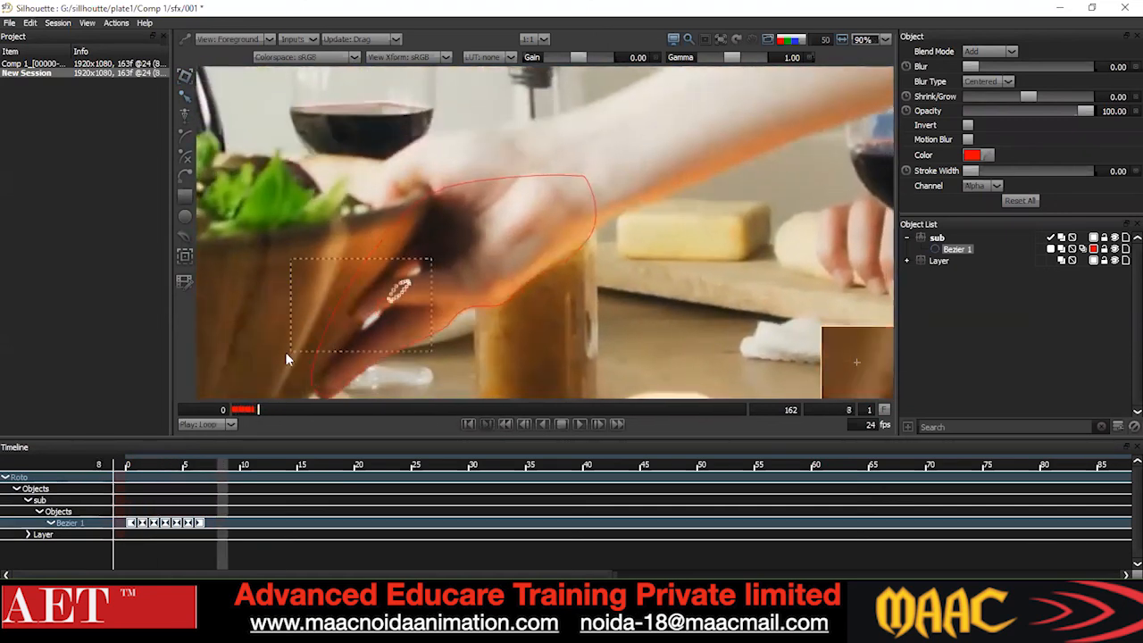
key(shift+Left)
key(shift+Left)
key(shift+Left)
key(shift+Down)
key(shift+Down)
key(shift+Down)
key(shift+Left)
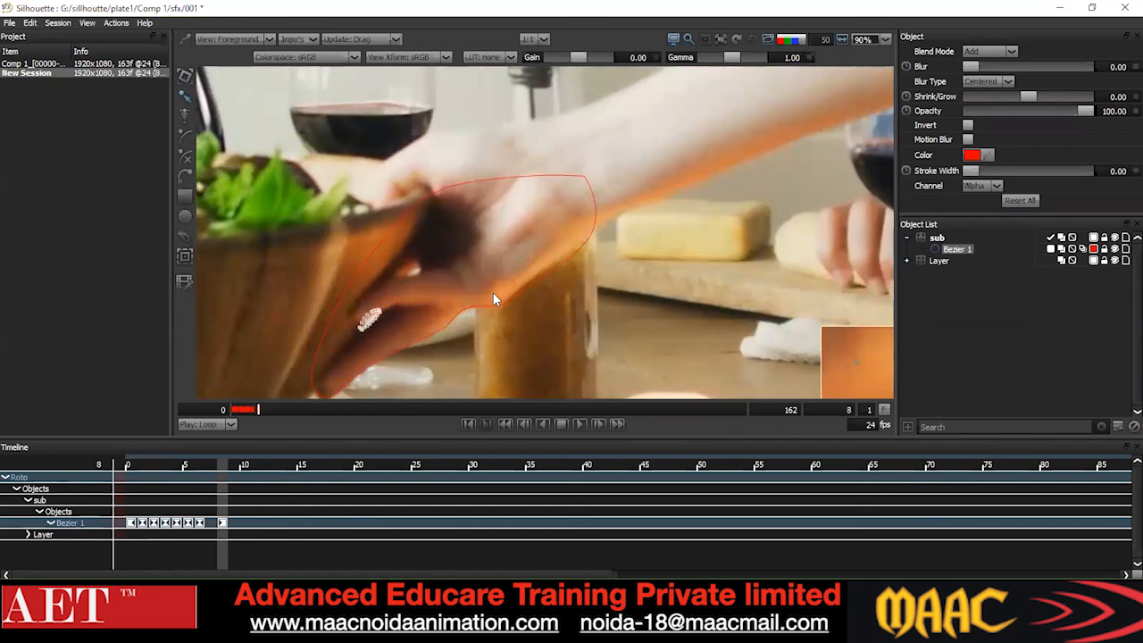
Keyframe the finger-gap shape at frame 9 by nudging it down and adjusting its upper points to fit the gap.
key(Right)
key(Down)
key(Down)
key(Down)
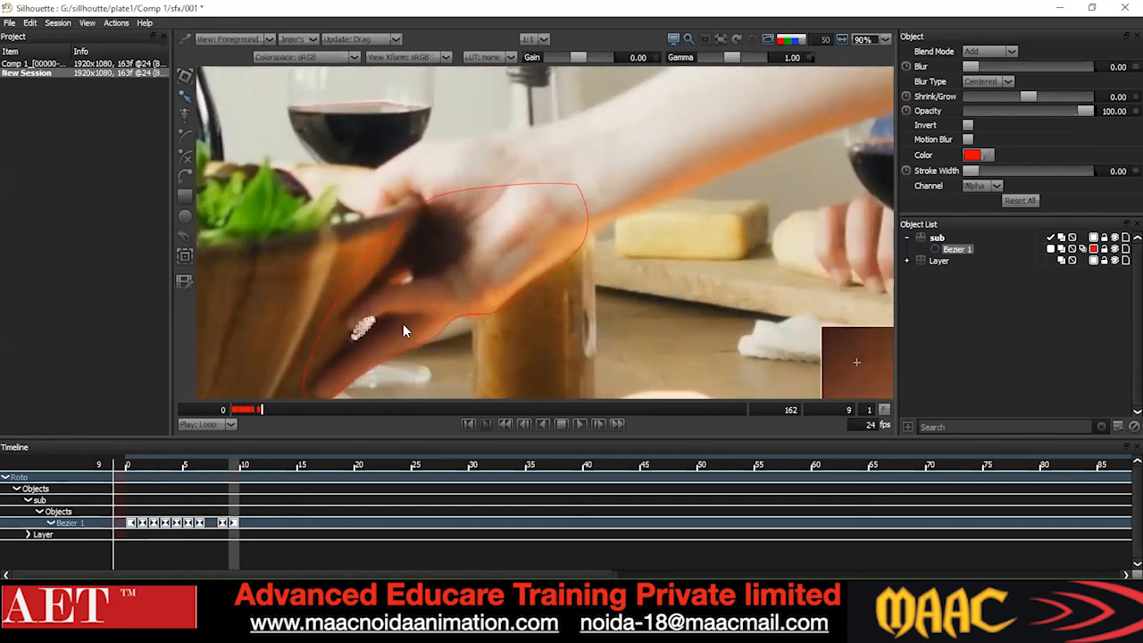
drag(411, 297, 380, 266)
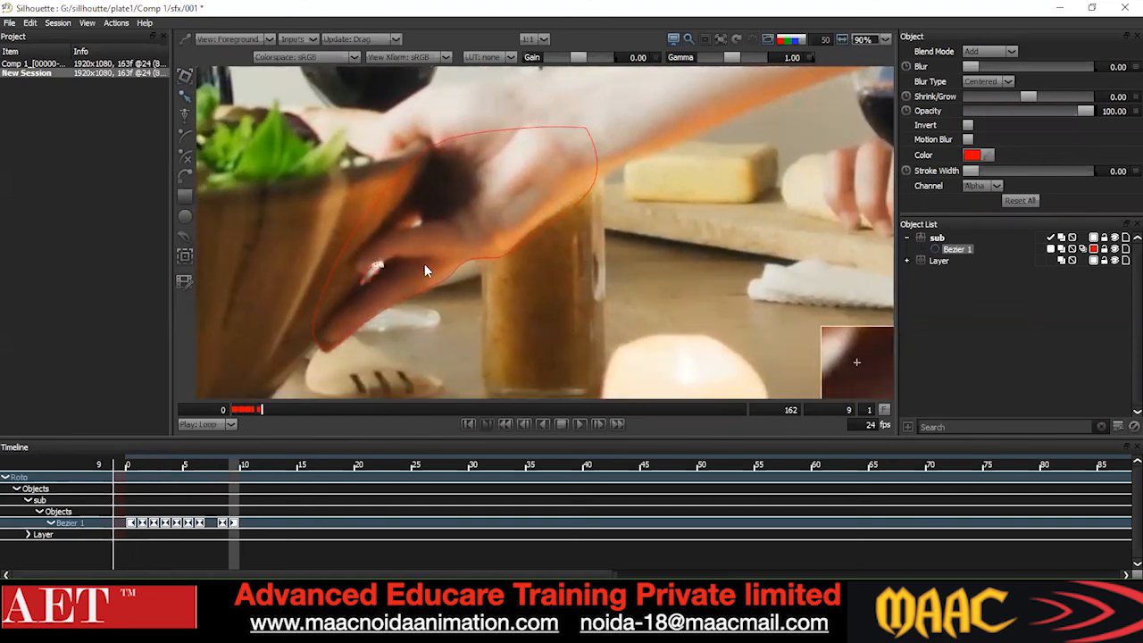
key(Right)
key(Right)
Keyframe the finger-gap shape at frame 12 by nudging it left and down to follow the gap.
key(x)
key(Left)
key(Left)
key(Left)
key(Left)
key(Down)
key(Down)
key(Down)
key(Down)
key(Left)
key(Left)
key(Down)
key(Down)
Refine the lower points of the finger-gap shape at frame 12 by nudging them up to match the gap's outline.
drag(395, 250, 335, 308)
key(Up)
key(Up)
scroll(393, 270, down, 1)
right_click(454, 199)
click(501, 322)
drag(442, 248, 280, 323)
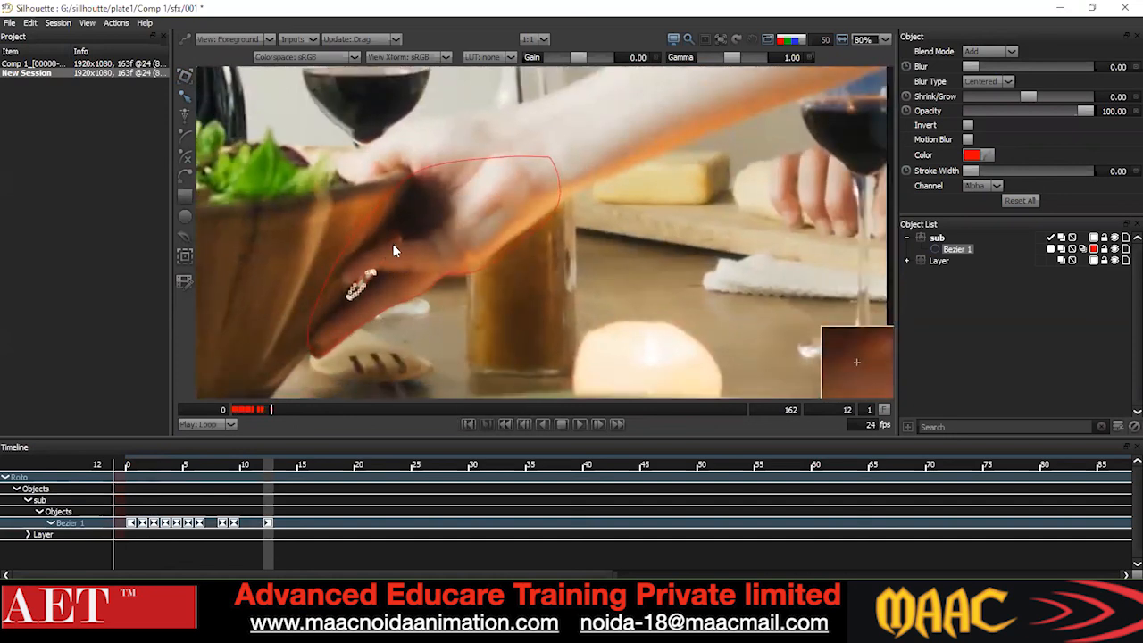
Step forward to frame 18 and back to frame 10 to check how both shapes follow the hand.
scroll(404, 254, down, 2)
key(x)
key(x)
key(x)
key(x)
key(x)
key(x)
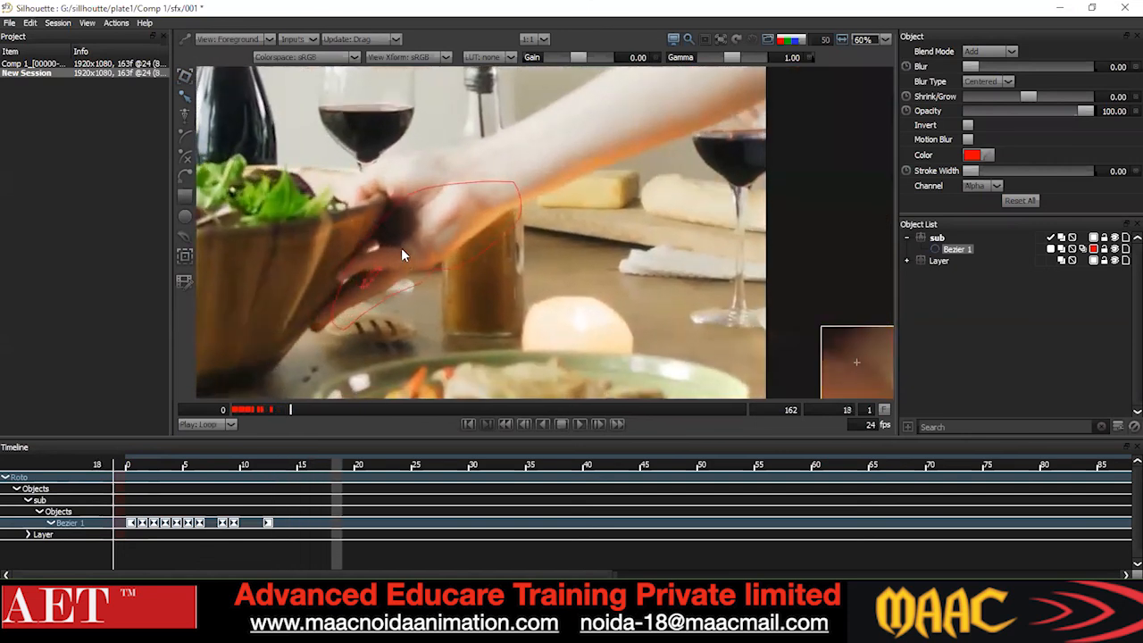
key(z)
key(x)
key(z)
key(z)
key(z)
key(z)
key(z)
key(z)
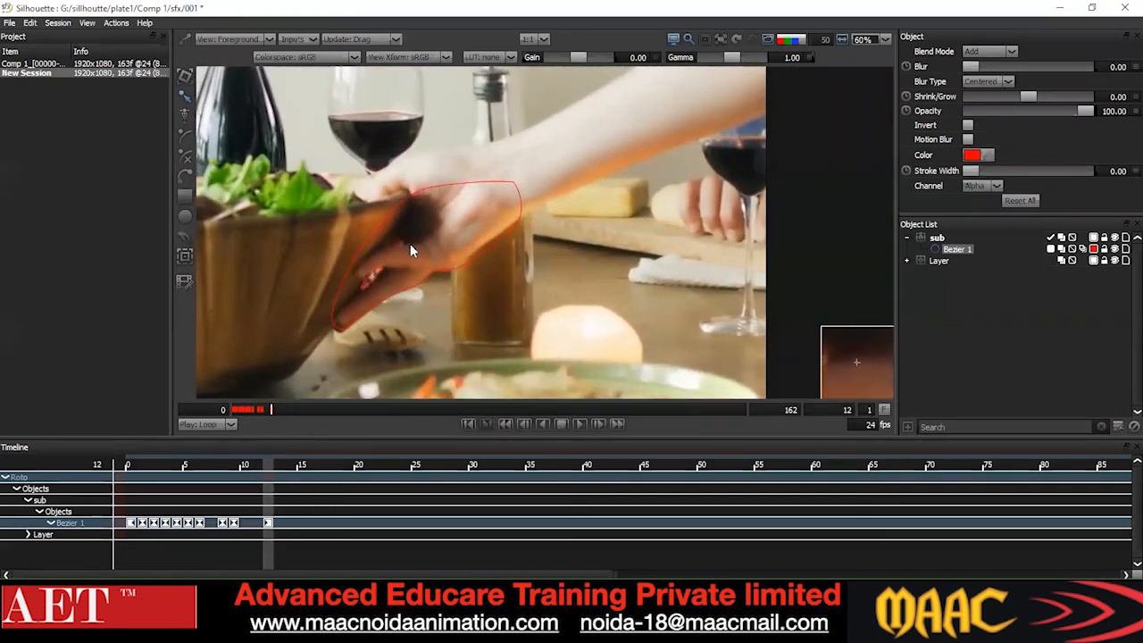
key(z)
key(z)
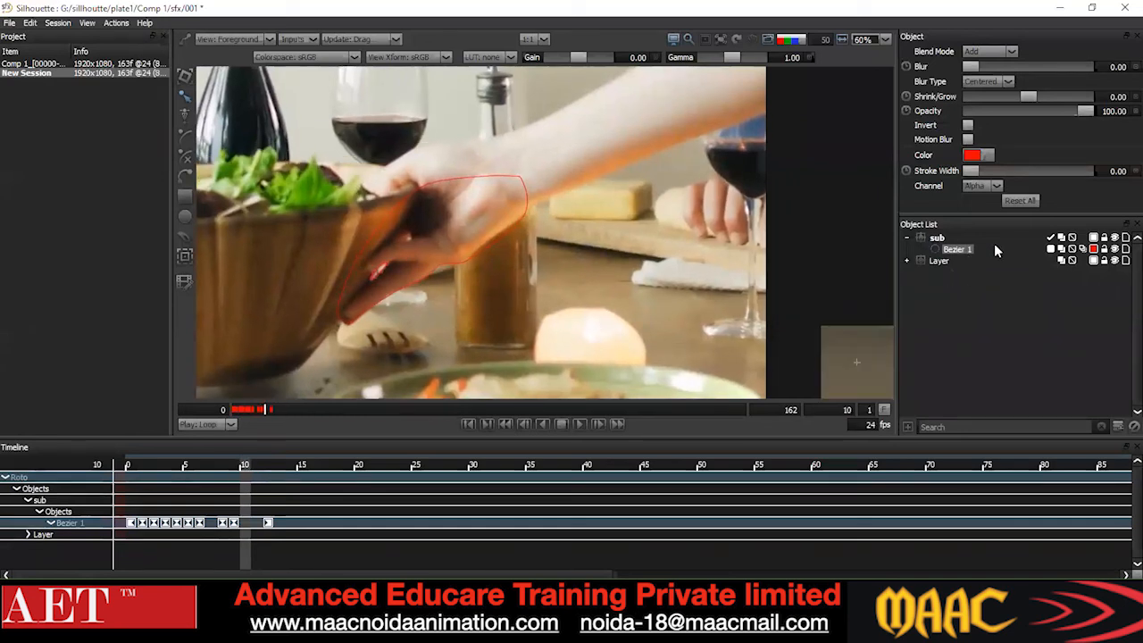
Widen the object list and collapse the sub layer and the hand layer.
drag(898, 238, 861, 242)
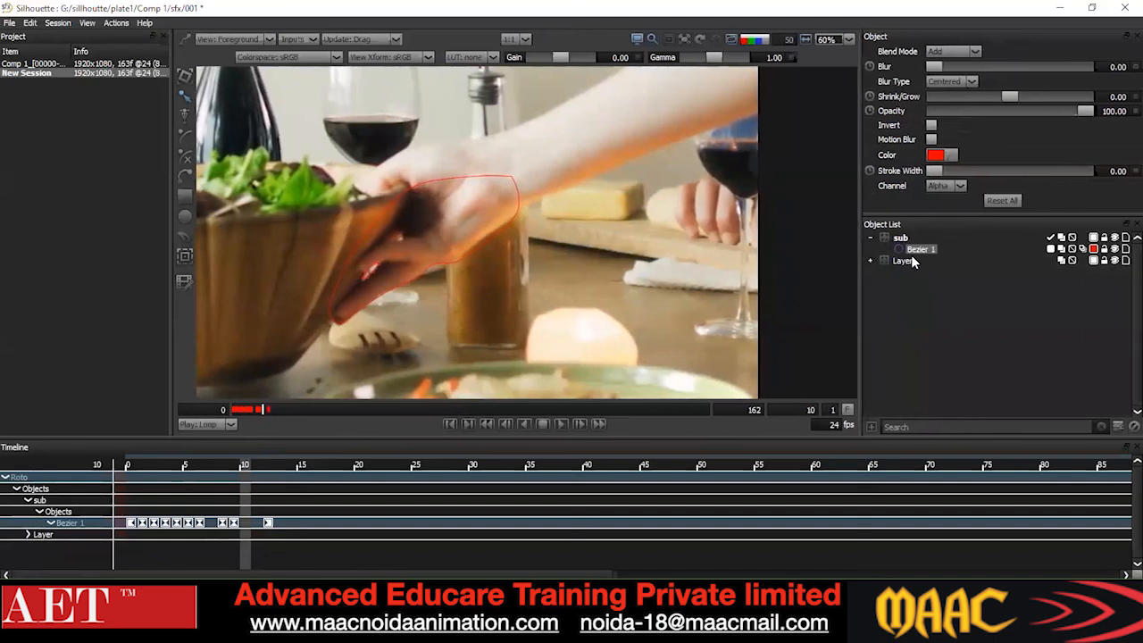
click(396, 196)
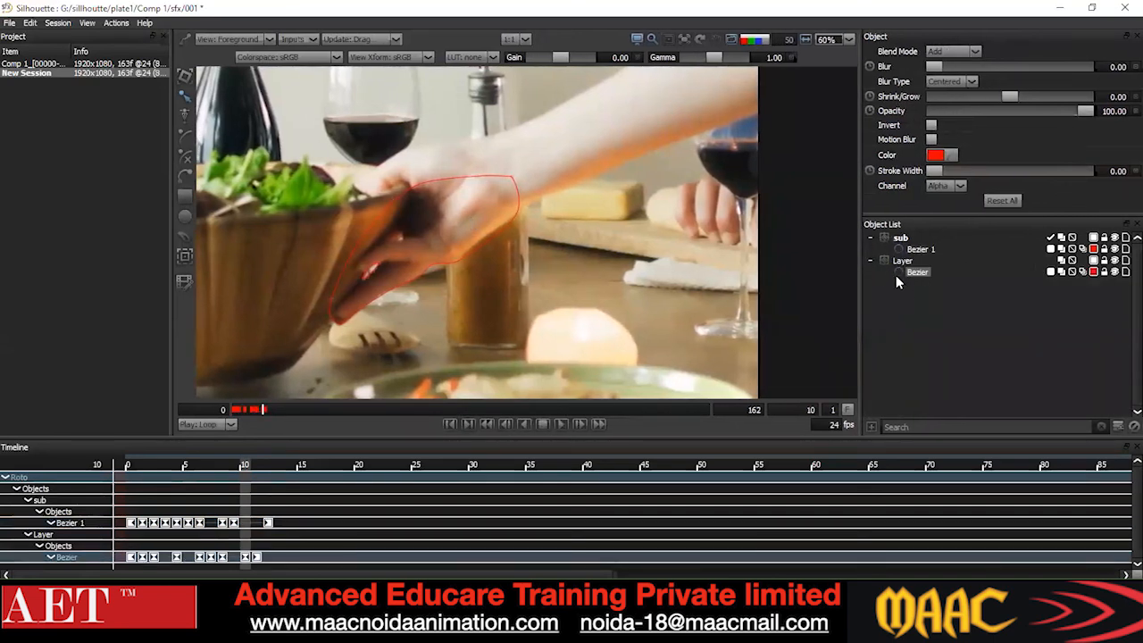
click(870, 260)
click(870, 237)
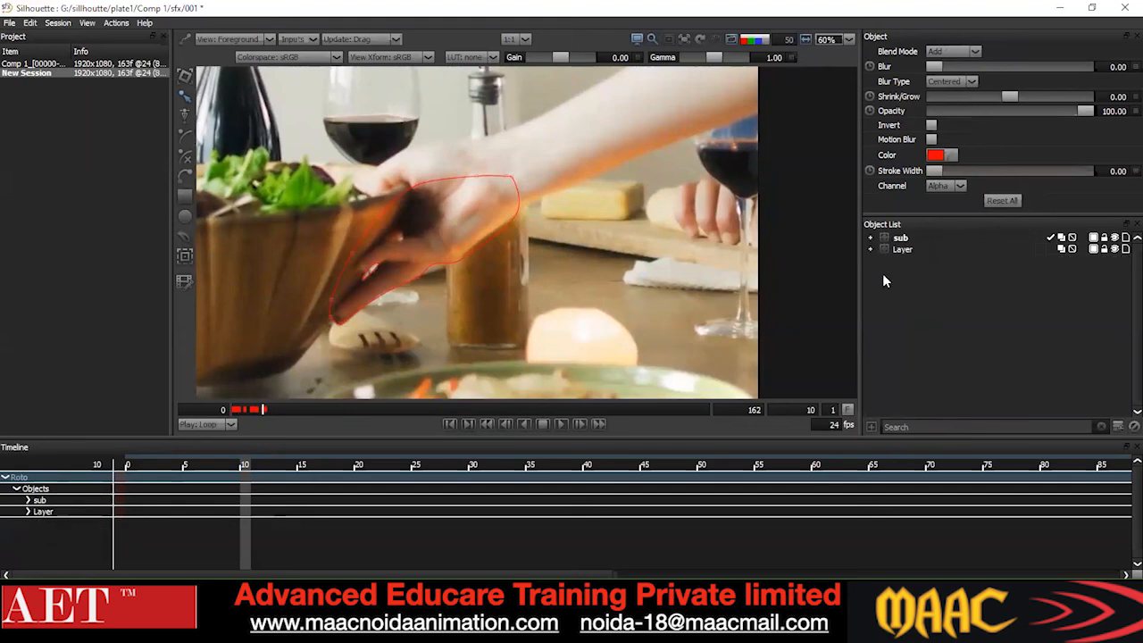
Set the blend mode of the sub layer to Subtract.
drag(900, 250, 904, 242)
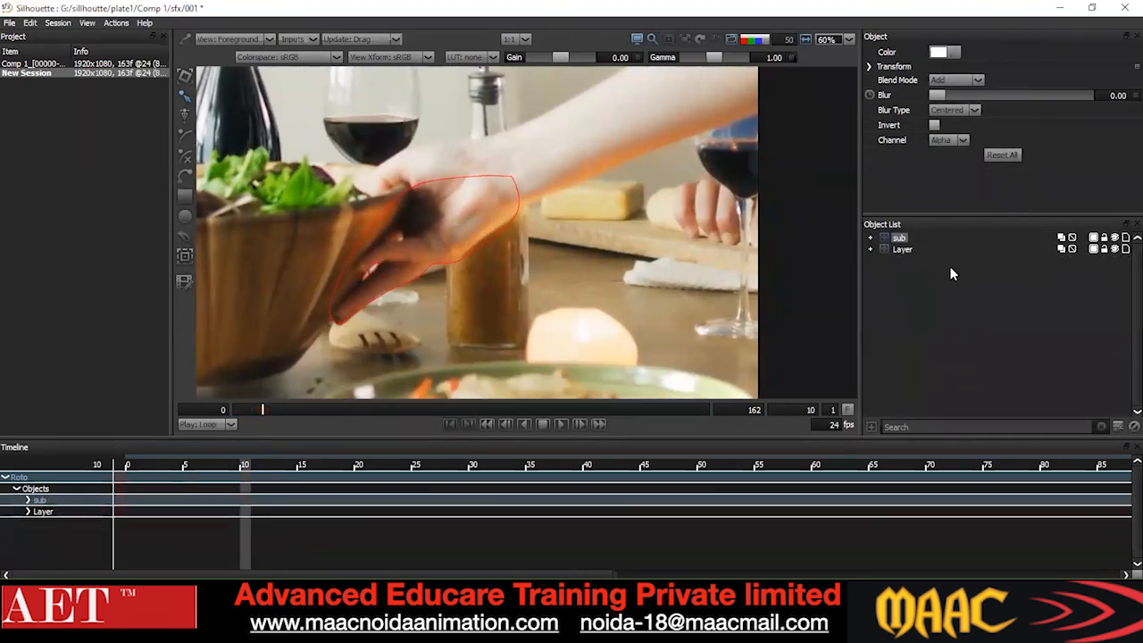
click(1061, 239)
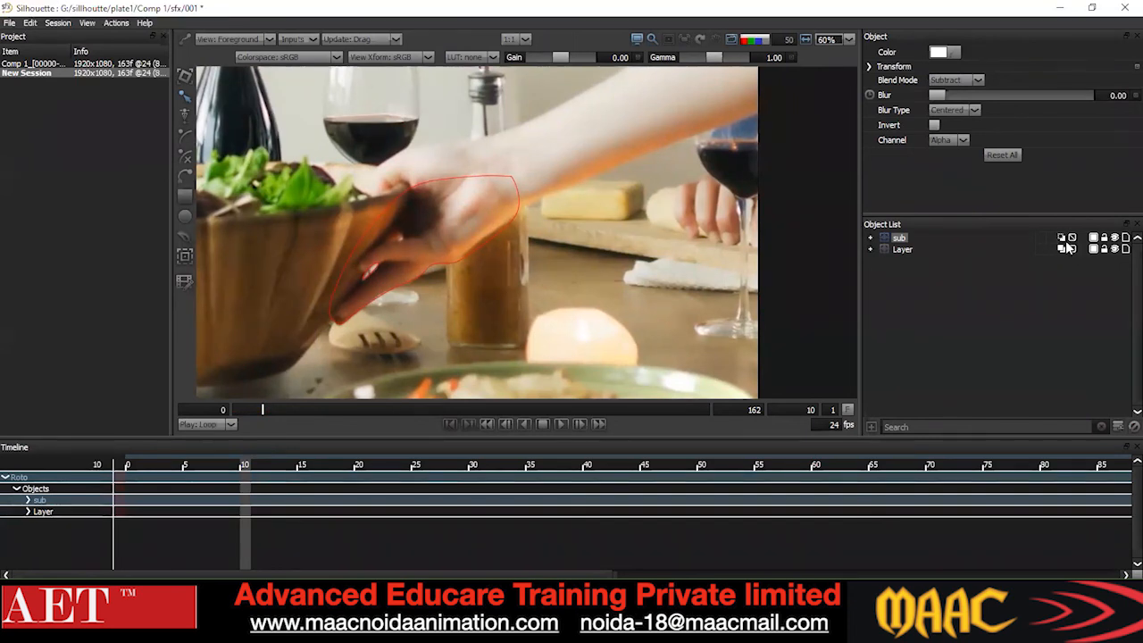
click(1062, 239)
click(1062, 239)
click(1062, 240)
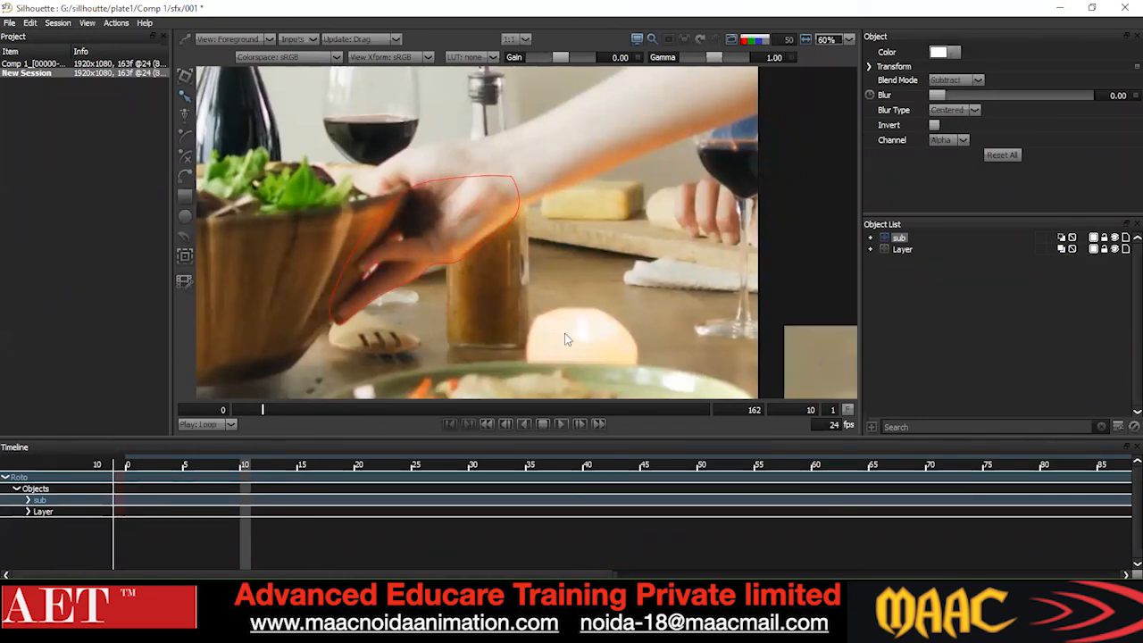
Preview the output overlay and step between frames 6 and 10 to check the gap cut out of the hand matte.
key(3)
scroll(375, 278, up, 4)
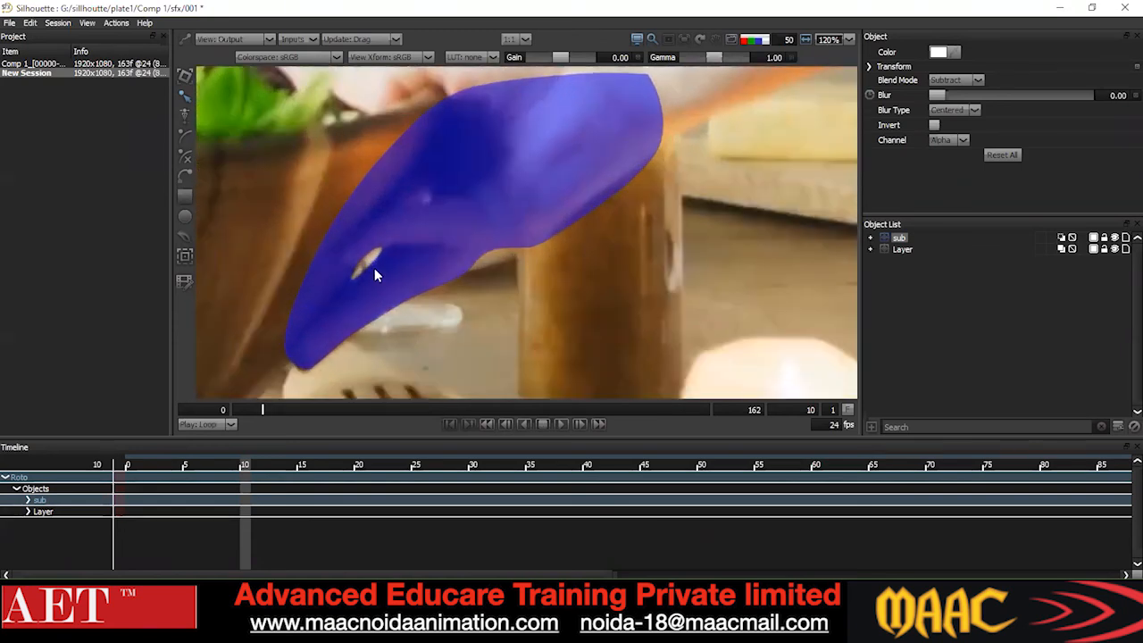
key(z)
key(z)
scroll(384, 276, down, 1)
key(z)
key(z)
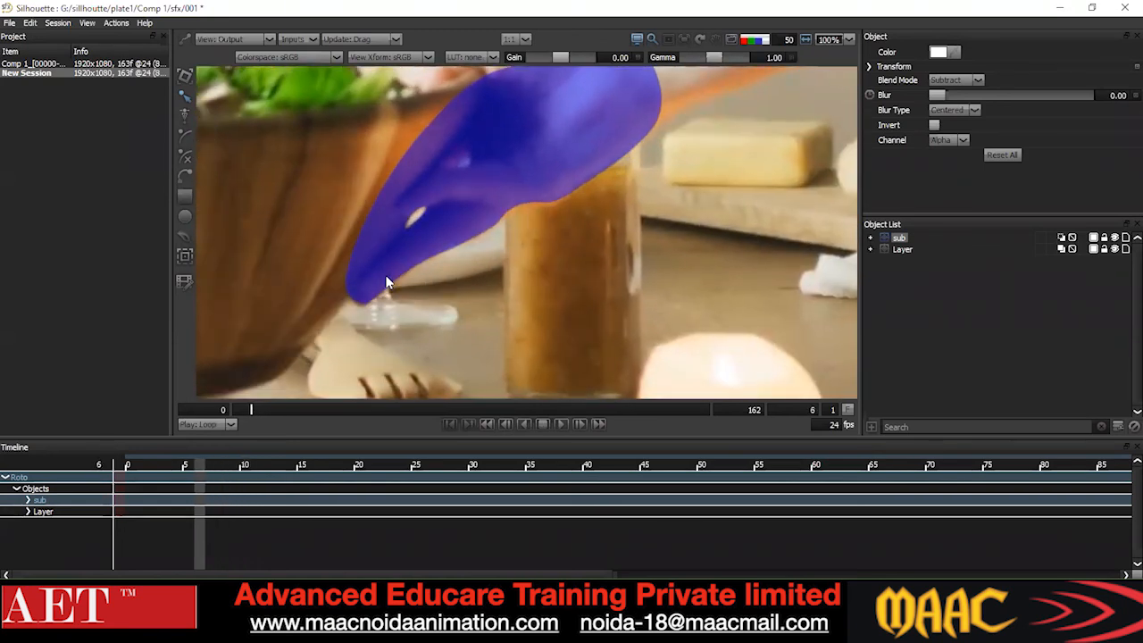
key(x)
key(x)
key(x)
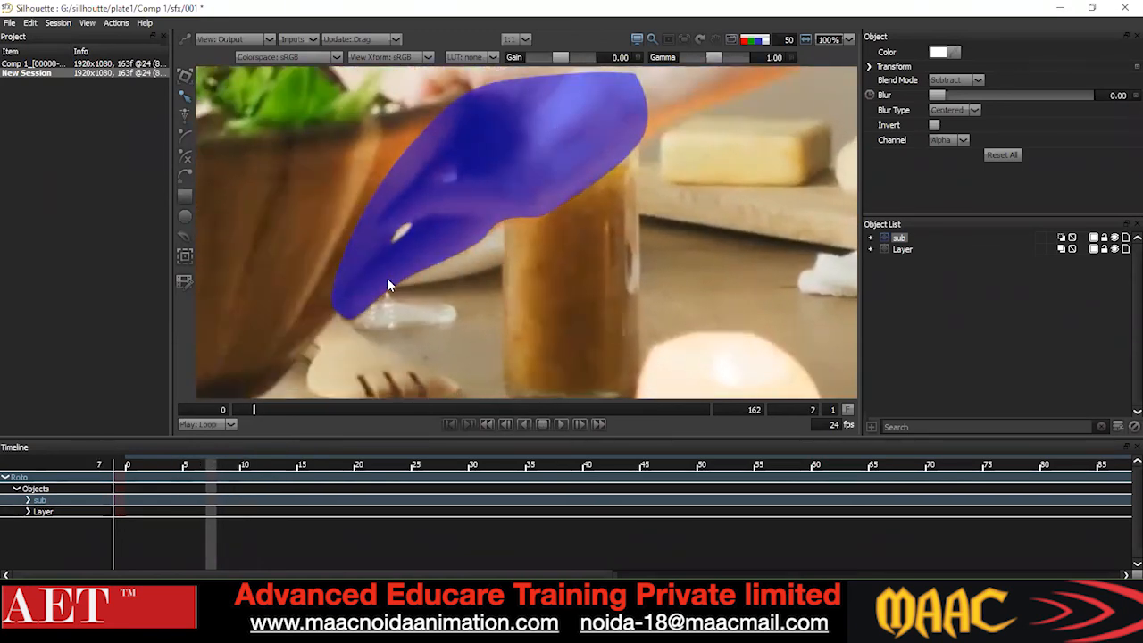
key(x)
key(z)
key(z)
key(x)
key(x)
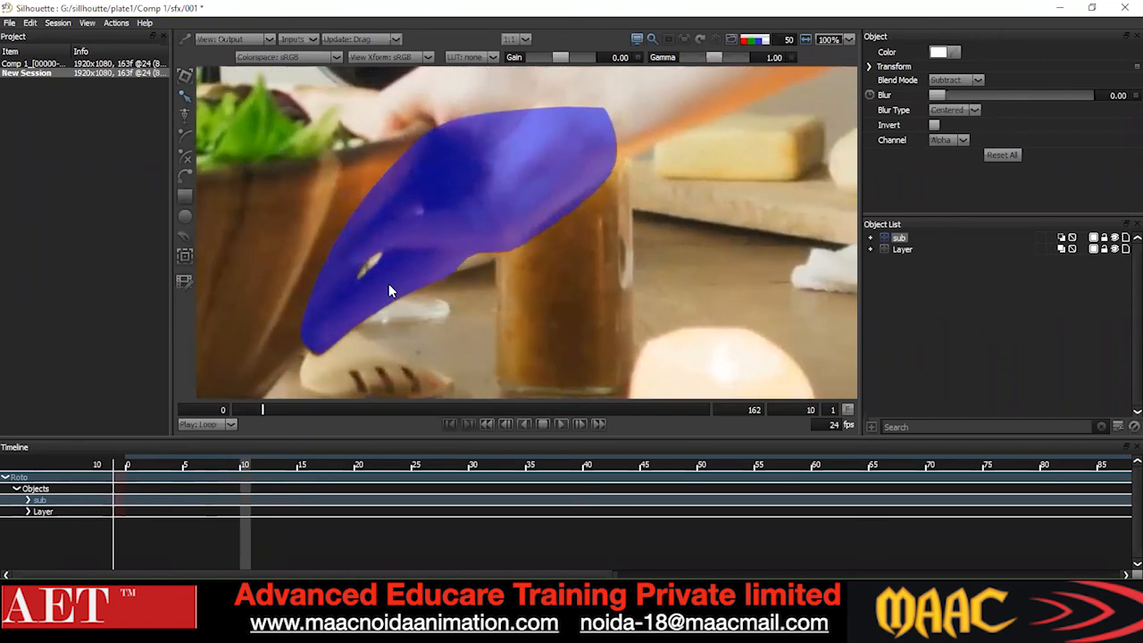
Compare the foreground and output views at frame 10 to check the matte's cut-out against the finger gap.
scroll(385, 284, up, 2)
key(1)
scroll(366, 268, up, 1)
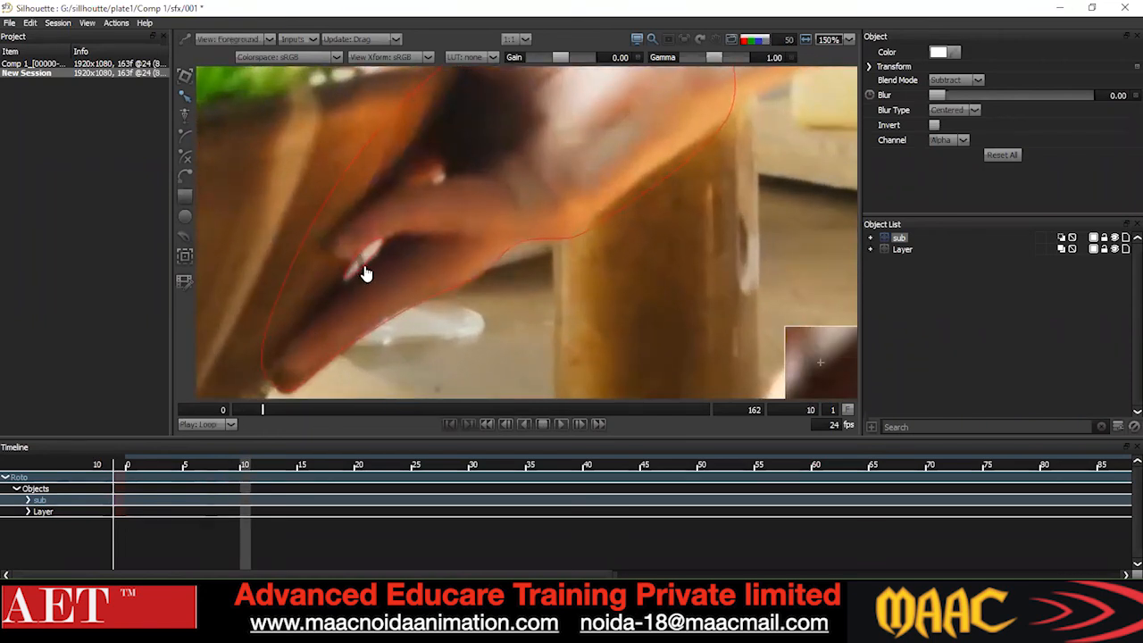
scroll(365, 274, down, 2)
scroll(366, 272, down, 2)
key(3)
key(1)
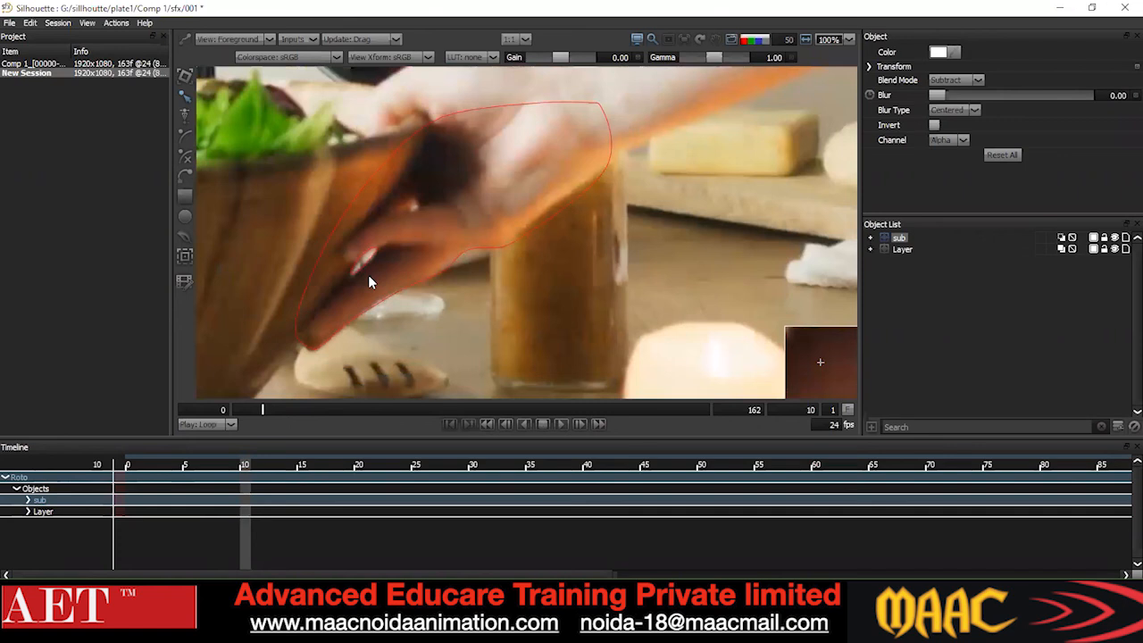
key(3)
key(1)
key(3)
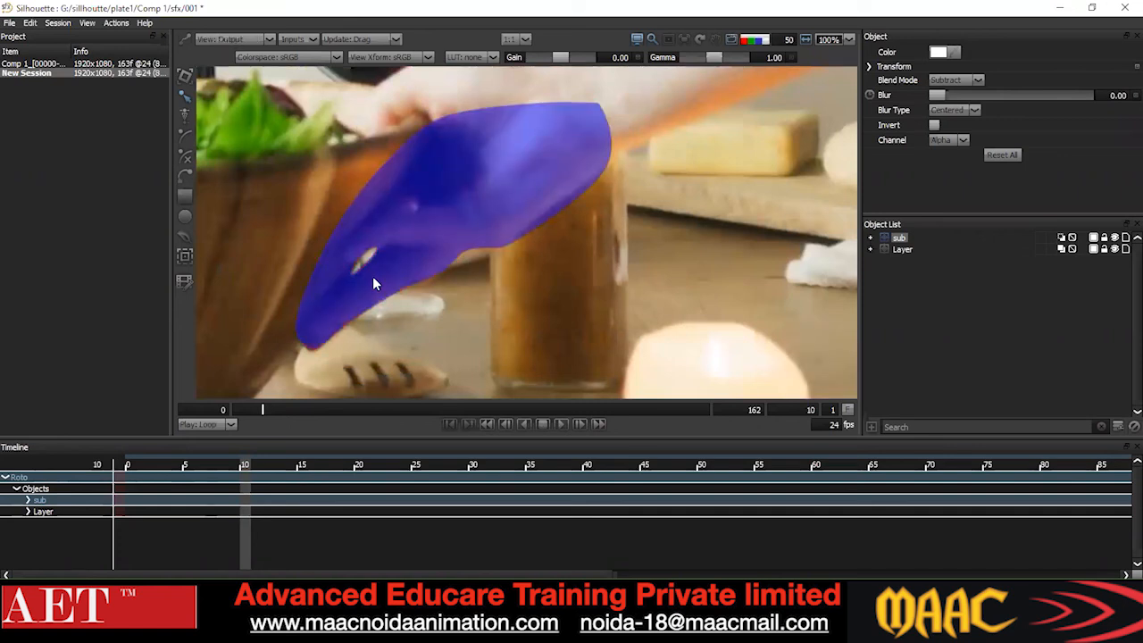
Add a new layer above the sub layer and draw a narrow closed Bezier shape across the finger gap at frame 10.
key(1)
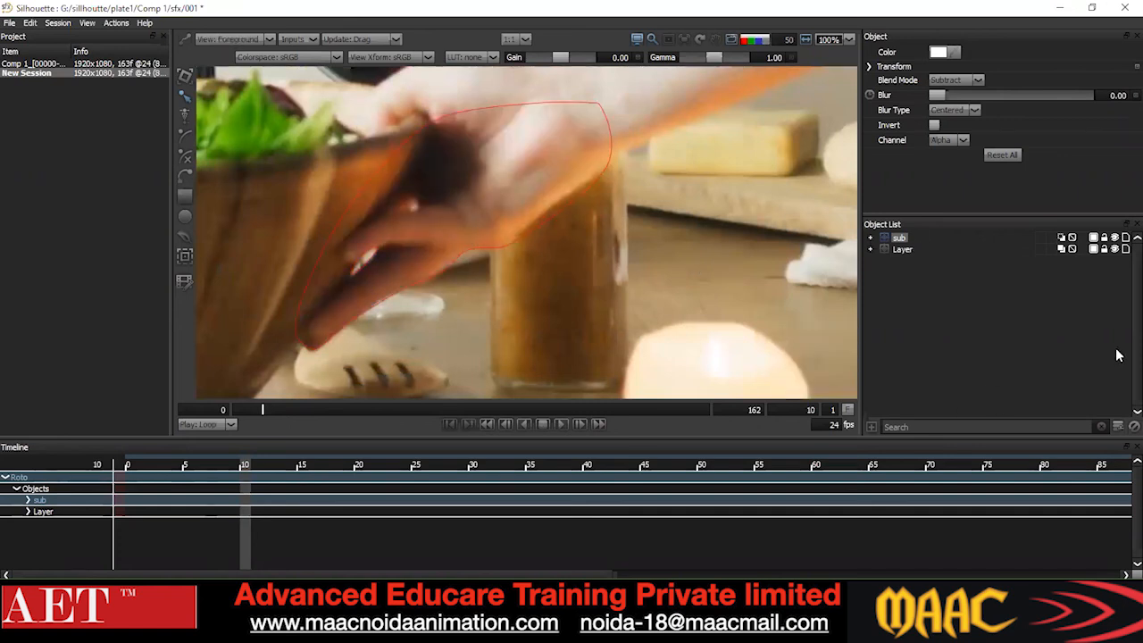
click(1120, 426)
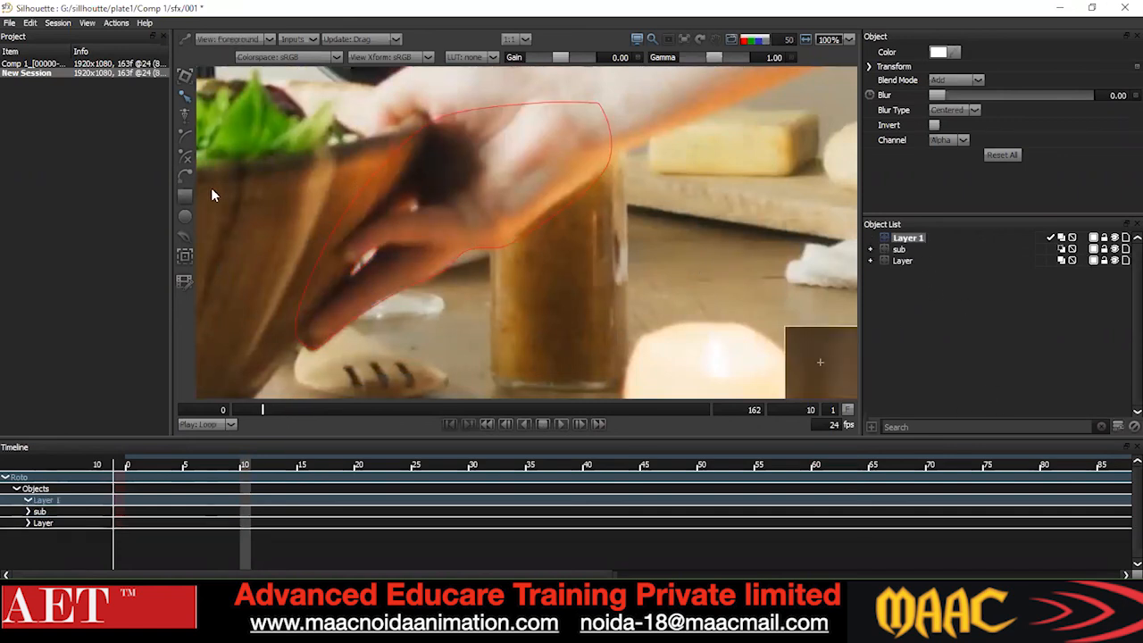
scroll(370, 263, up, 3)
click(346, 246)
click(351, 274)
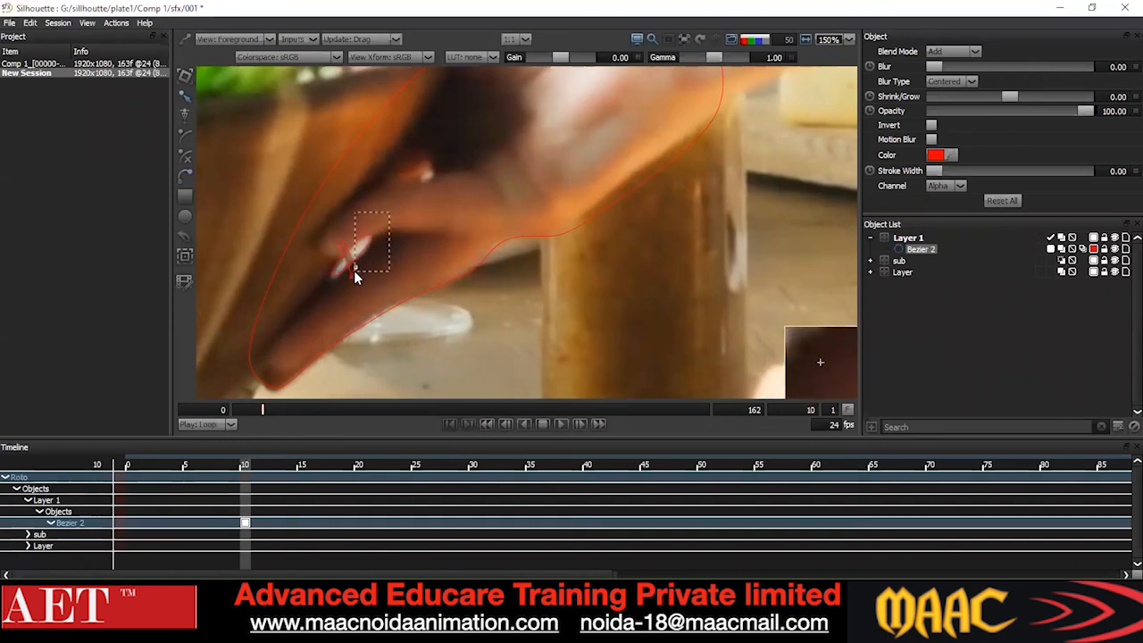
scroll(382, 252, down, 1)
key(c)
click(393, 214)
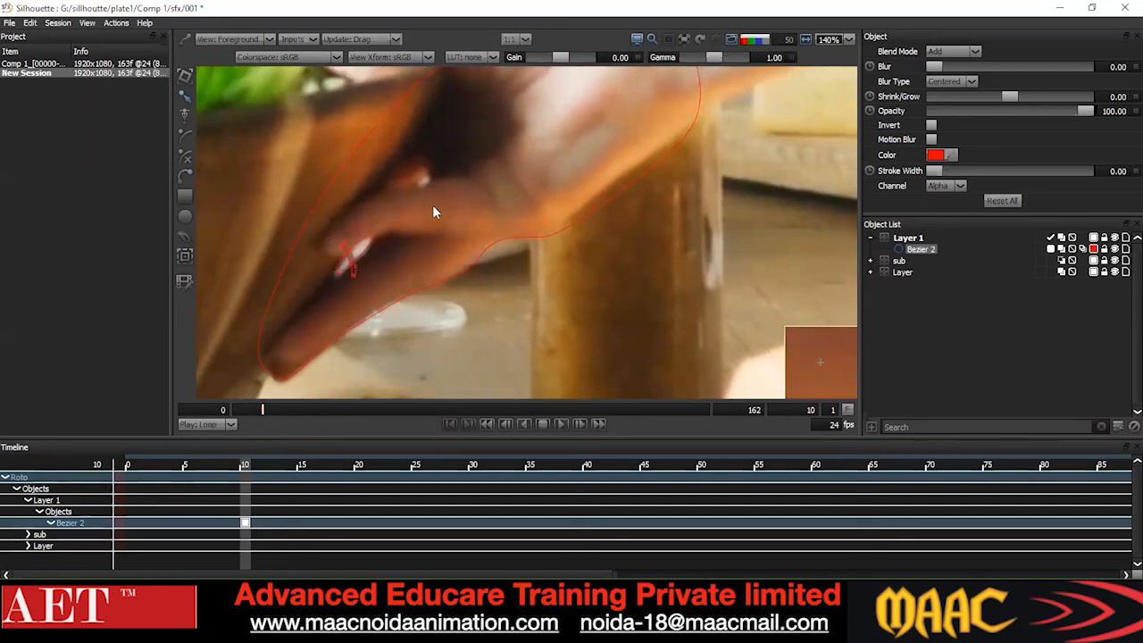
Preview the output overlay to check the strip added across the finger gap, and collapse the new layer.
scroll(432, 204, down, 3)
key(s)
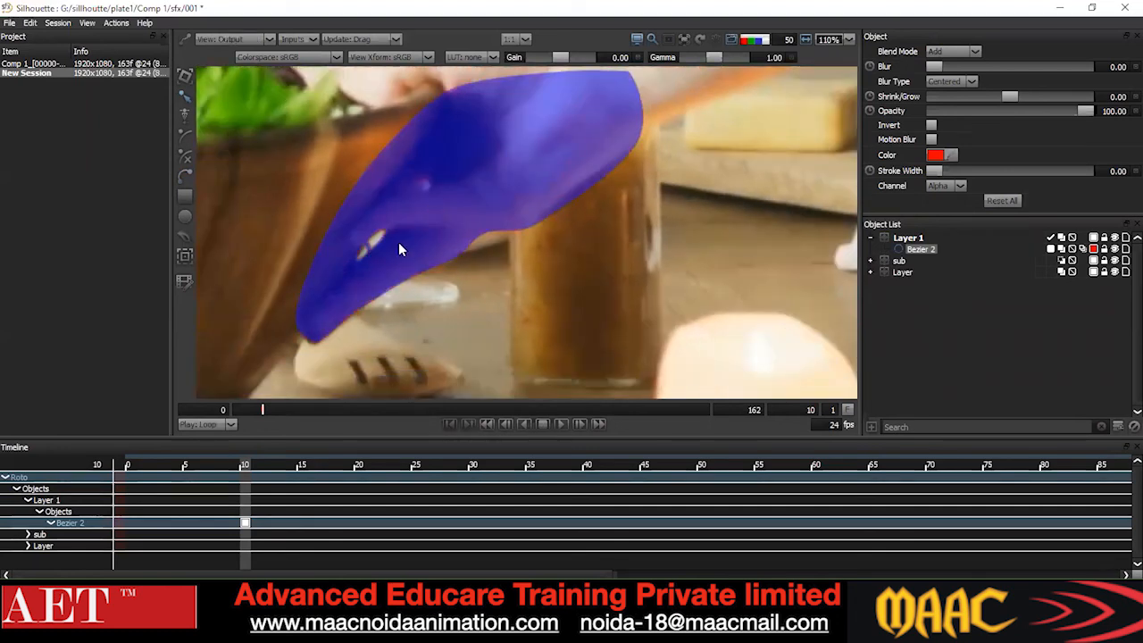
scroll(367, 248, up, 4)
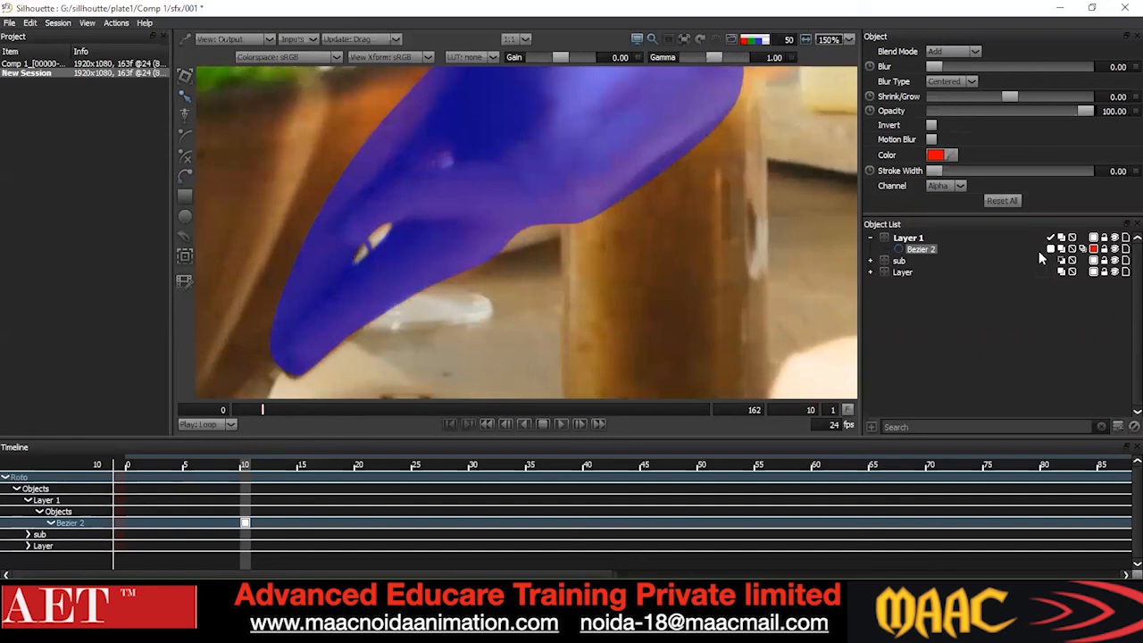
click(869, 236)
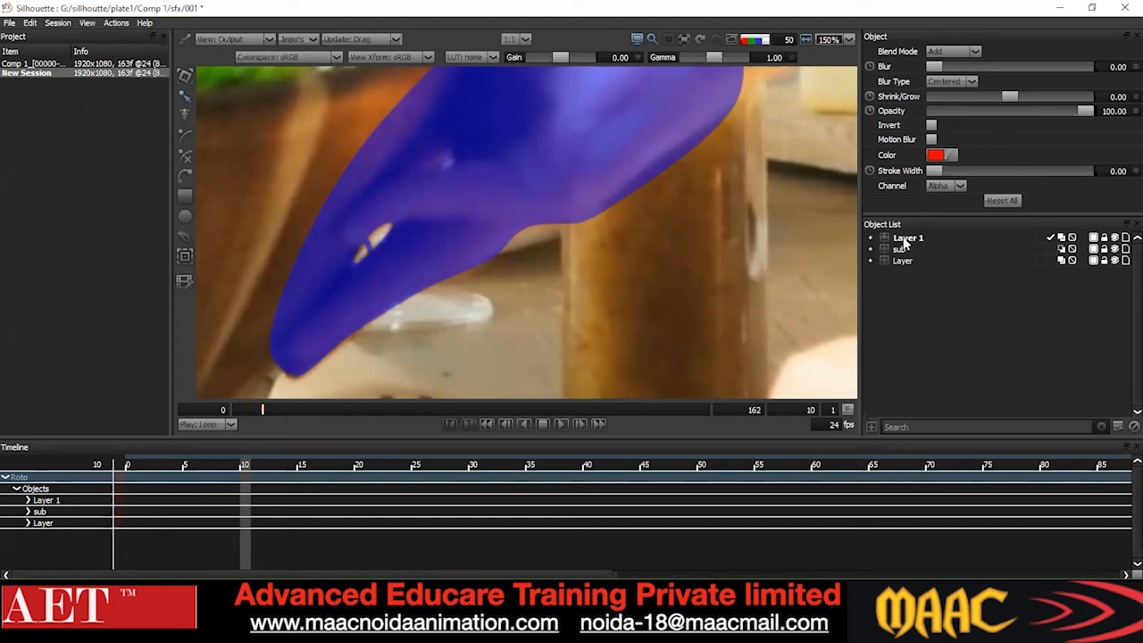
Deselect the shape and examine the combined hand matte against the whole plate at frame 10.
click(639, 233)
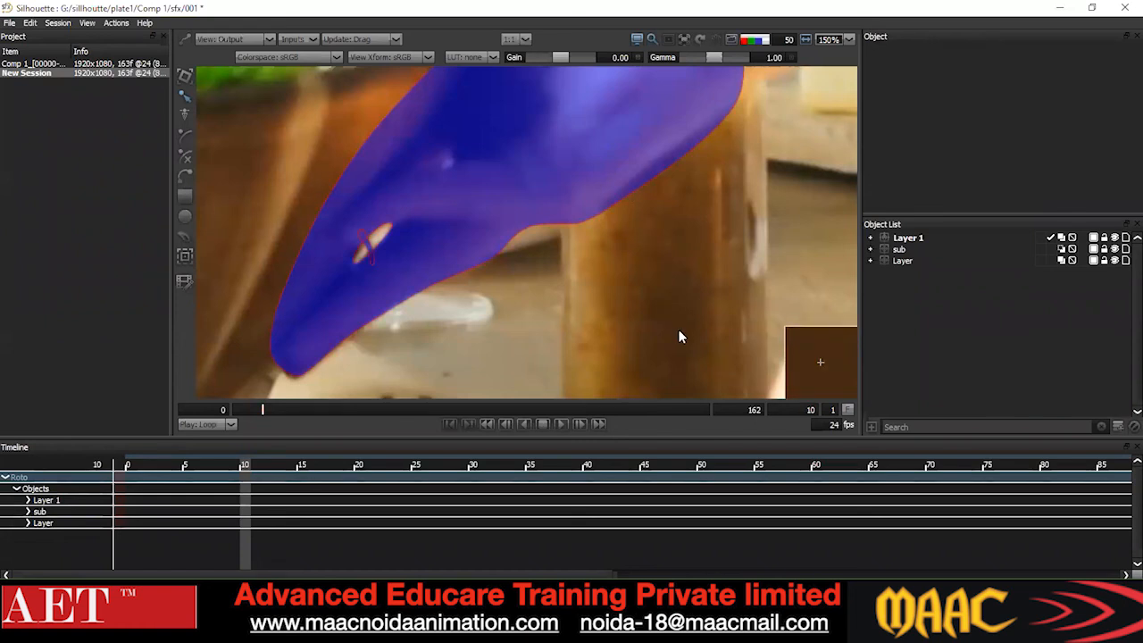
scroll(455, 286, down, 1)
scroll(455, 286, down, 4)
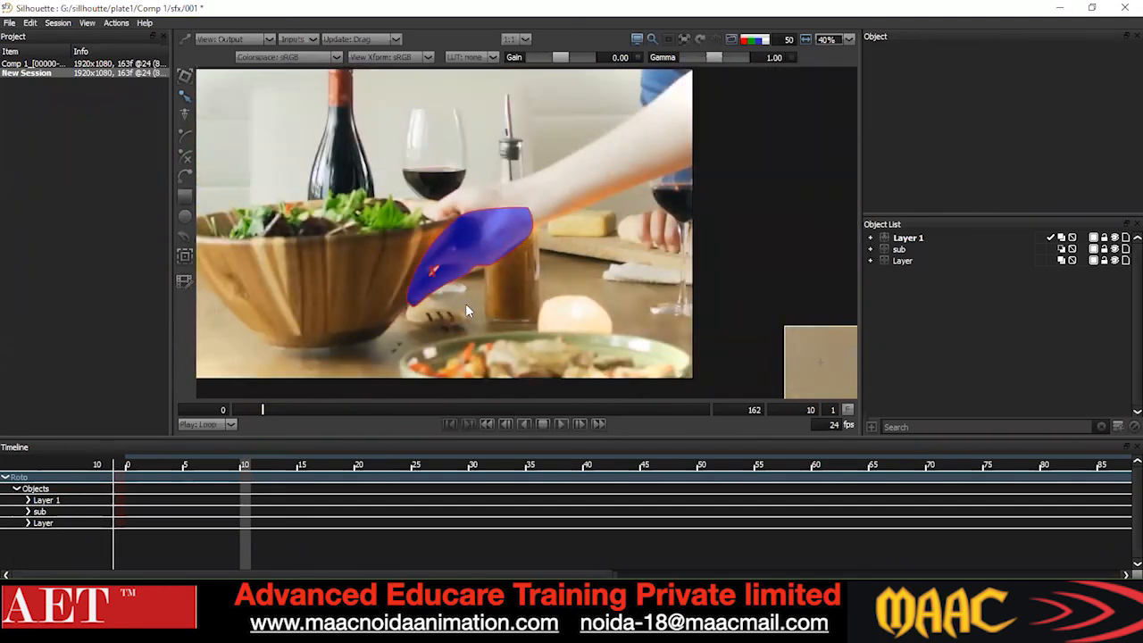
mouse_move(279, 417)
mouse_down()
mouse_move(306, 410)
mouse_move(211, 412)
mouse_move(258, 403)
mouse_move(224, 409)
mouse_move(263, 416)
mouse_up()
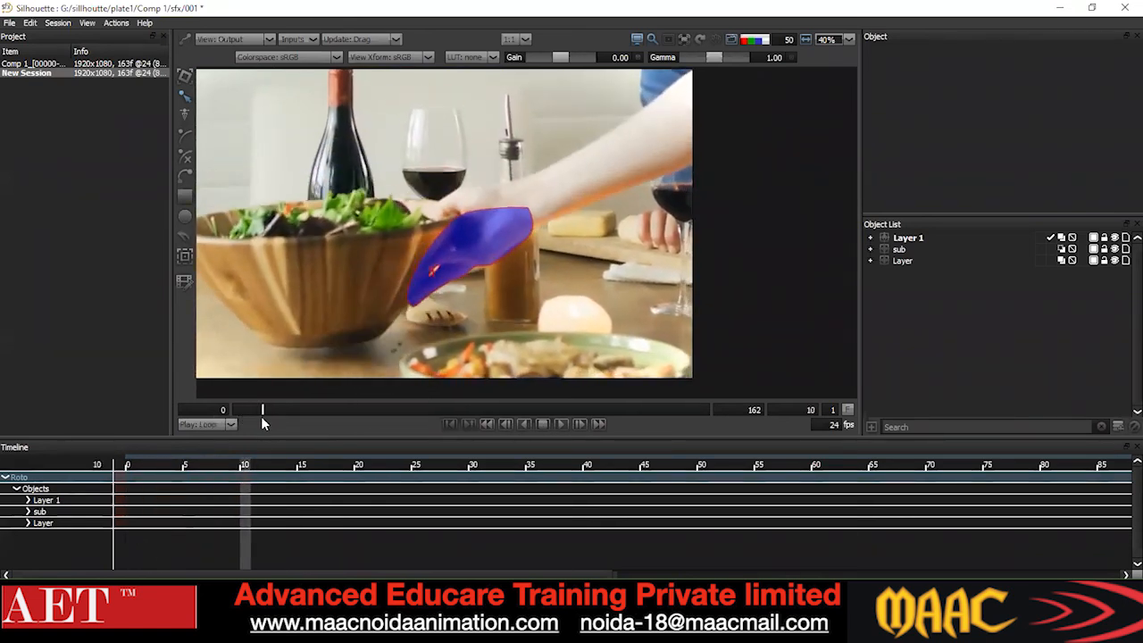
scroll(442, 332, down, 1)
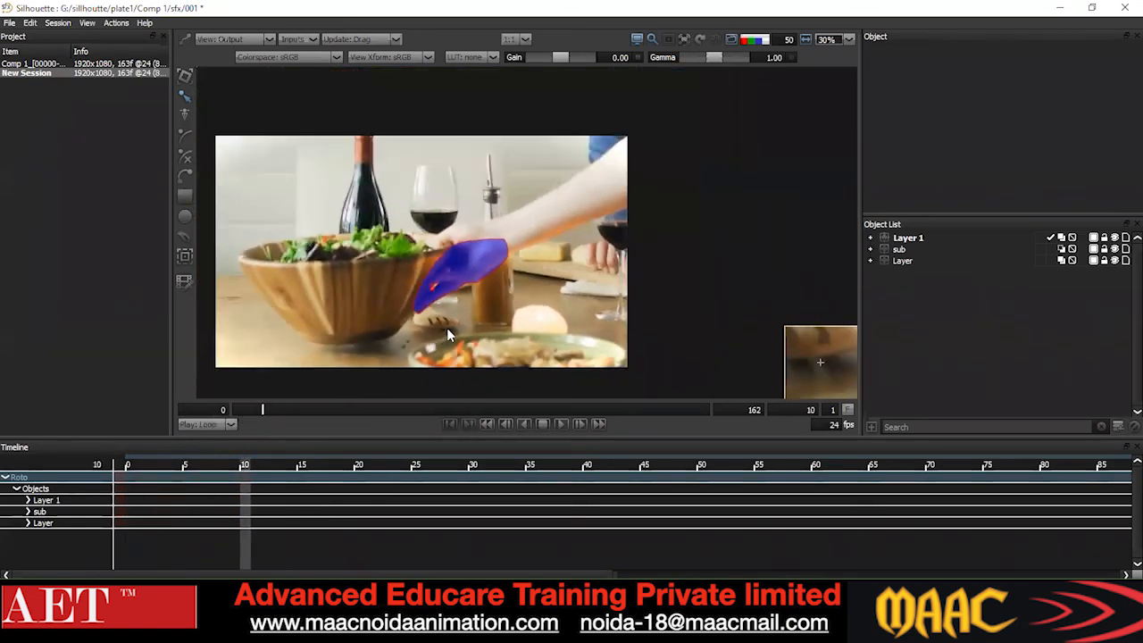